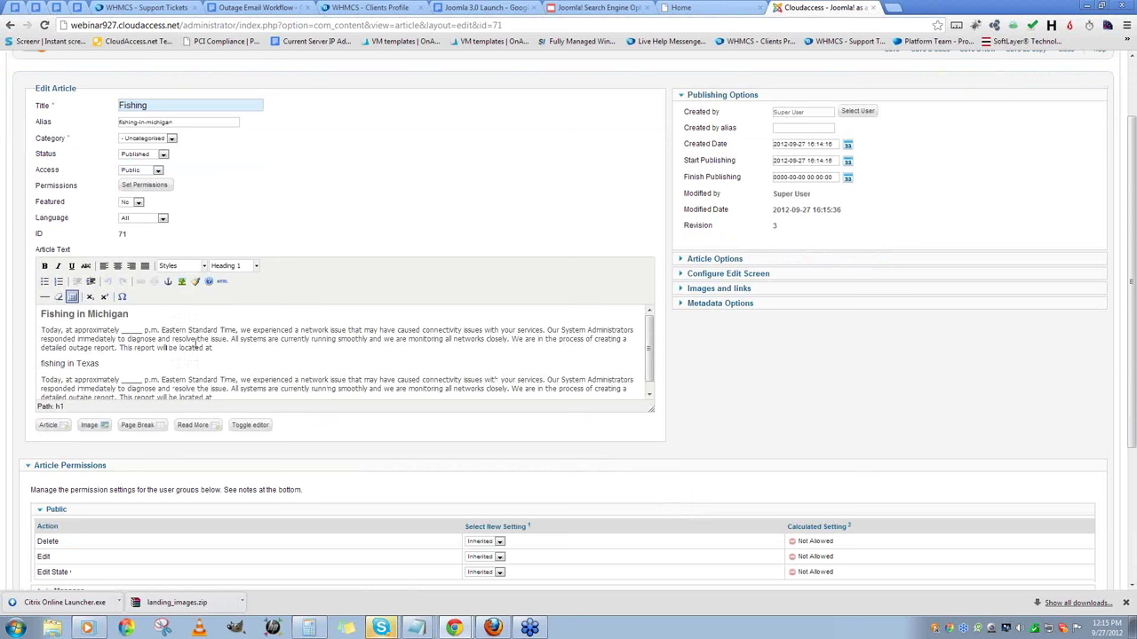
# - Replace "resolve the issue" in the Fishing in Michigan paragraph with a link to the Fishing article, preceded by a space
pyautogui.moveTo(171, 341); pyautogui.dragTo(229, 344)
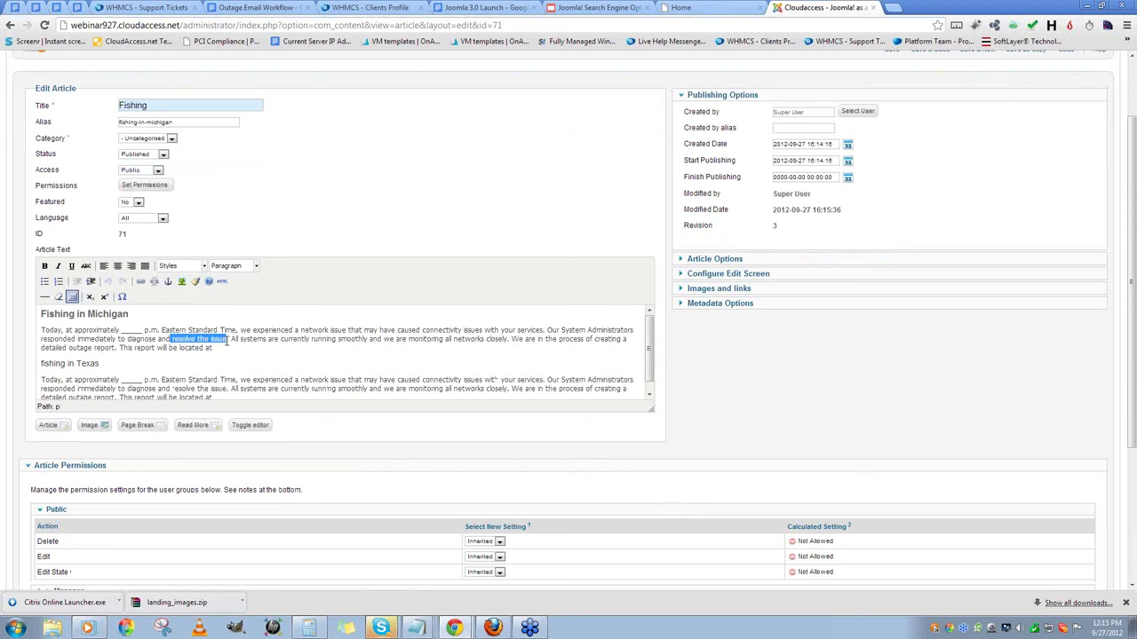
pyautogui.click(50, 430)
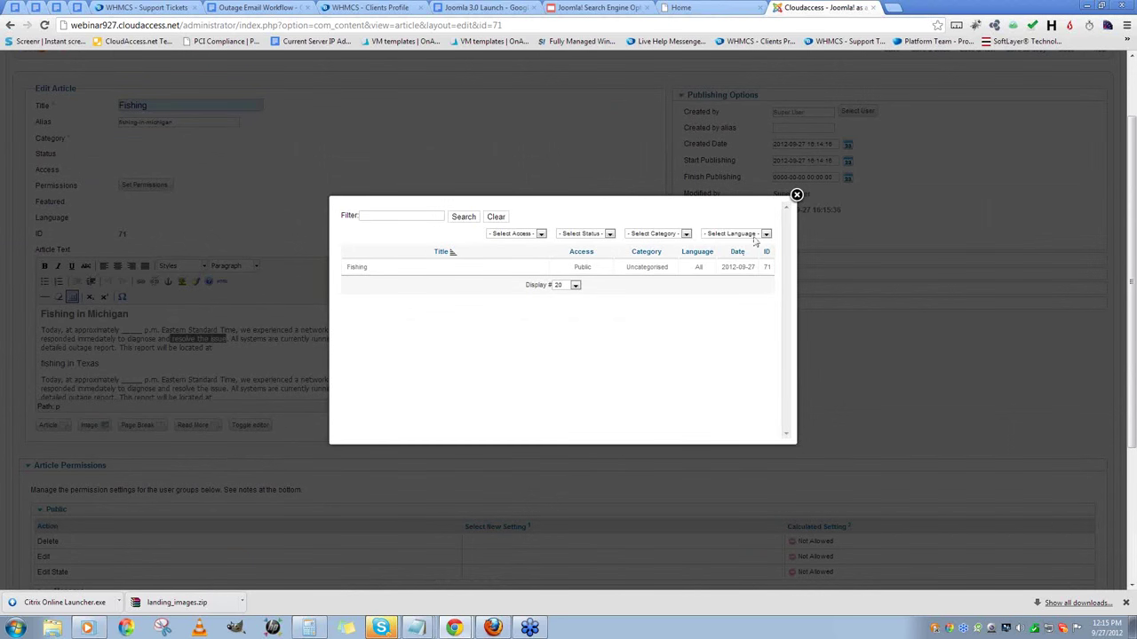
pyautogui.click(357, 267)
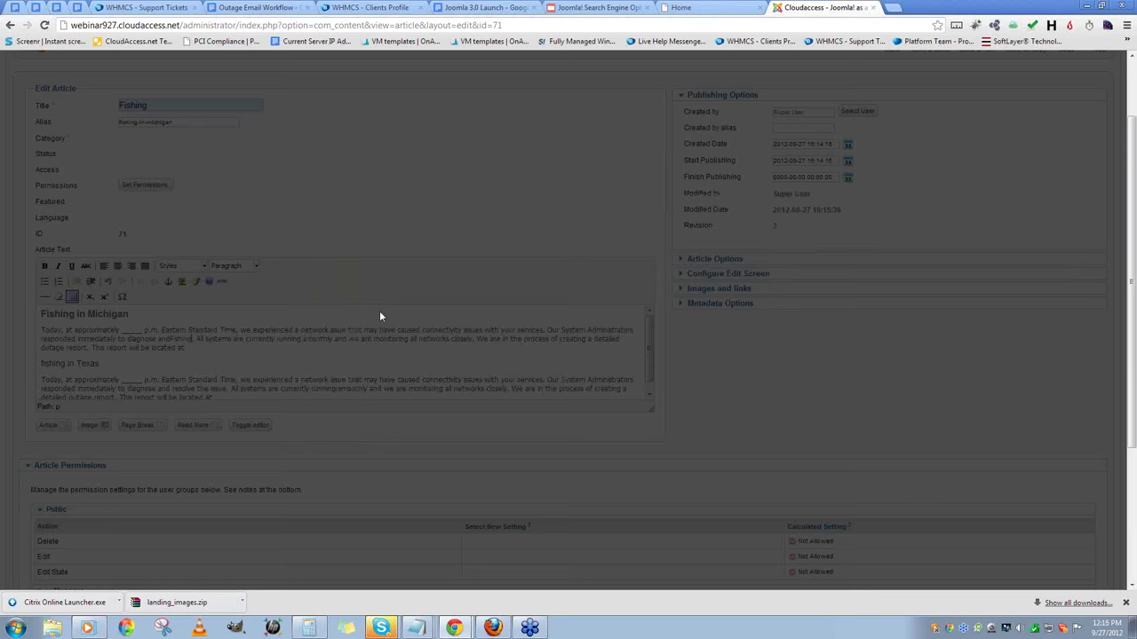
pyautogui.click(318, 360)
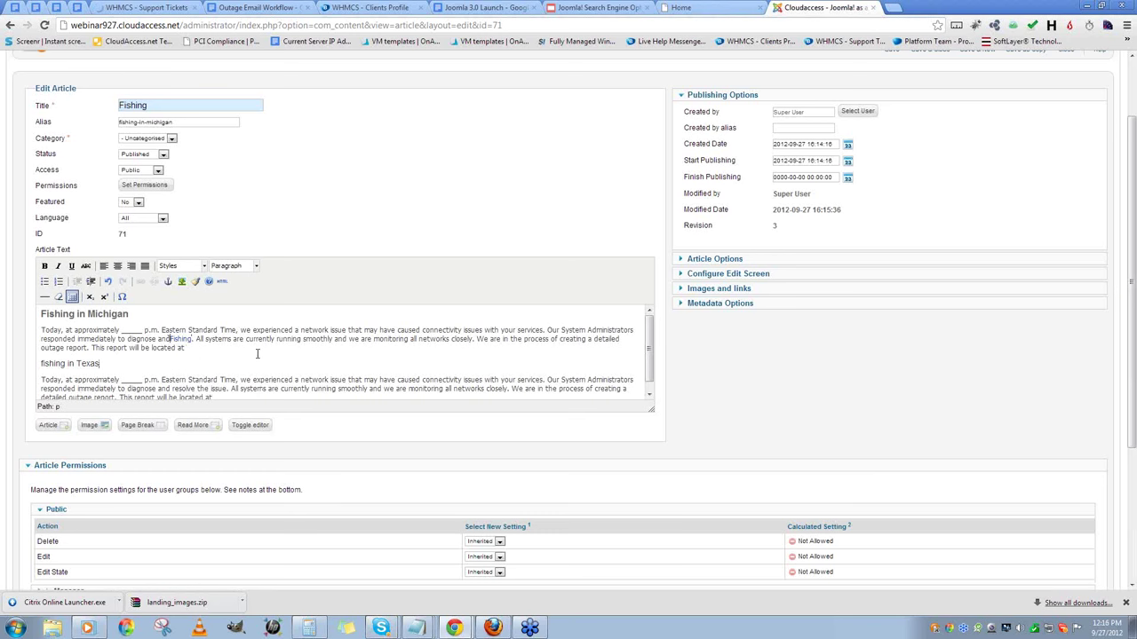
pyautogui.click(258, 354)
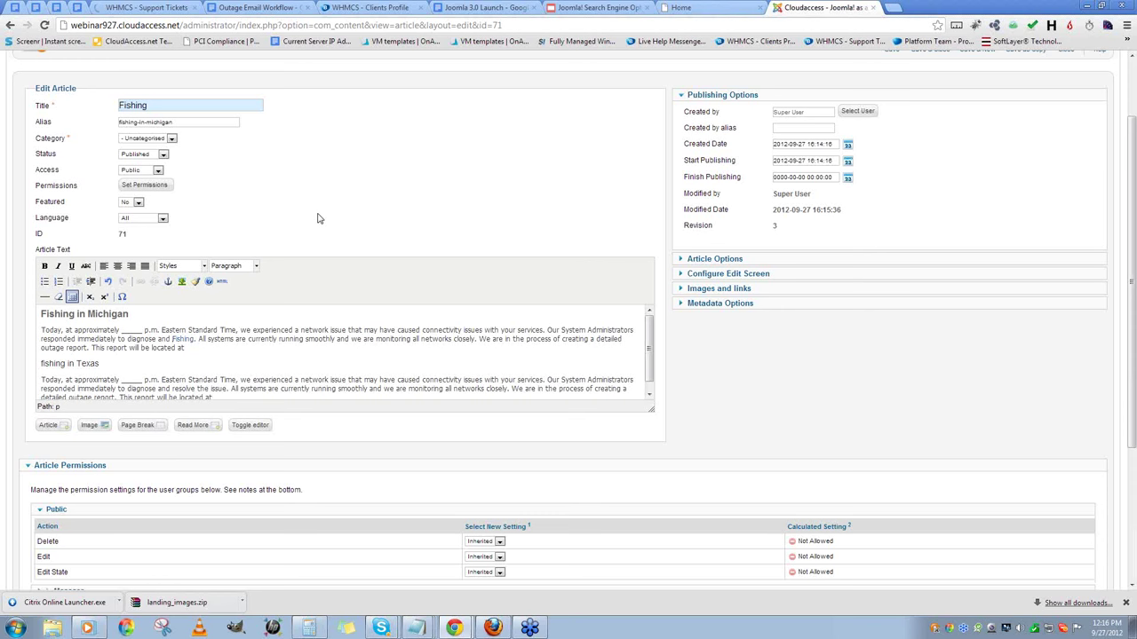
pyautogui.click(229, 364)
pyautogui.scroll(1, 322, 363)
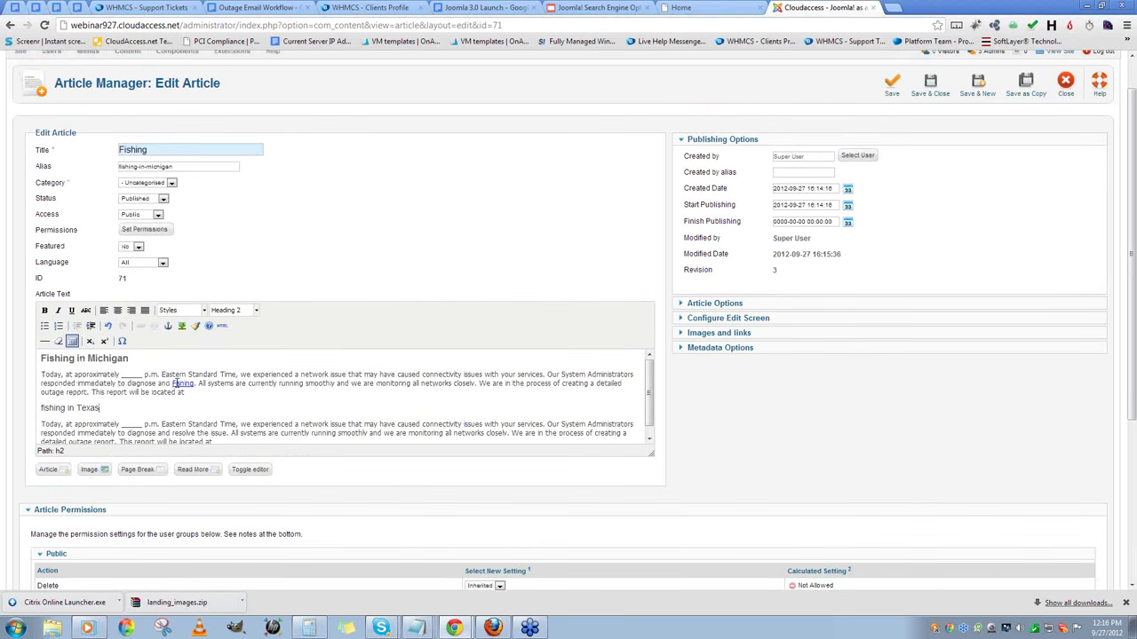
# - Inspect the Fishing link's markup in the article's HTML source, and save and close the article
pyautogui.moveTo(171, 383); pyautogui.dragTo(189, 386)
pyautogui.click(213, 408)
pyautogui.moveTo(196, 384); pyautogui.dragTo(157, 389)
pyautogui.click(288, 392)
pyautogui.click(222, 325)
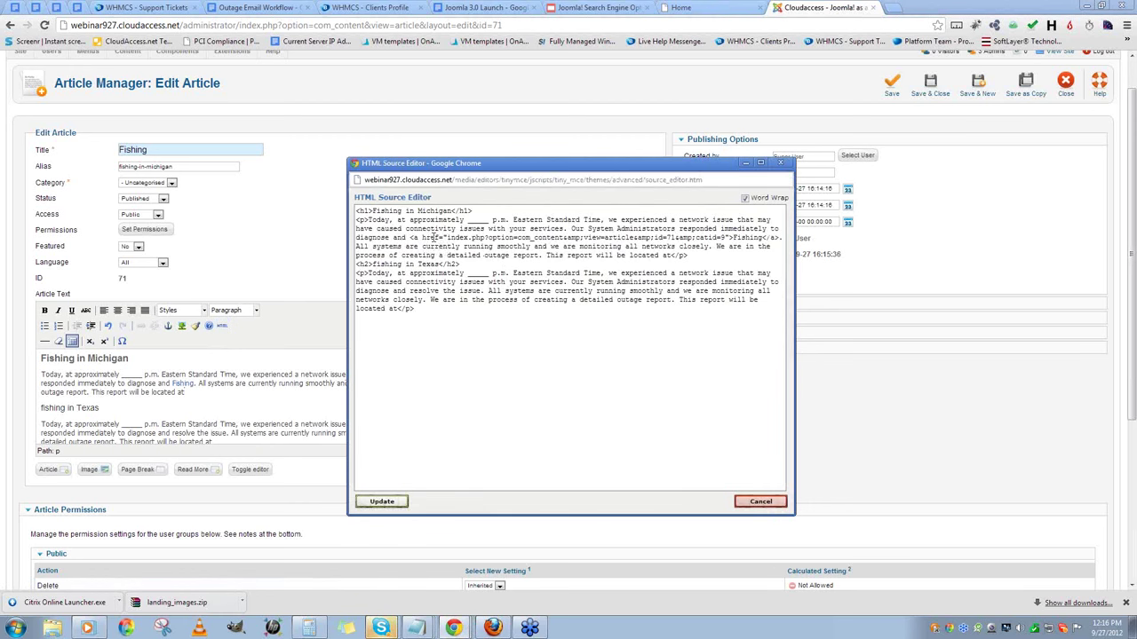
pyautogui.moveTo(410, 238); pyautogui.dragTo(664, 249)
pyautogui.click(622, 300)
pyautogui.click(382, 502)
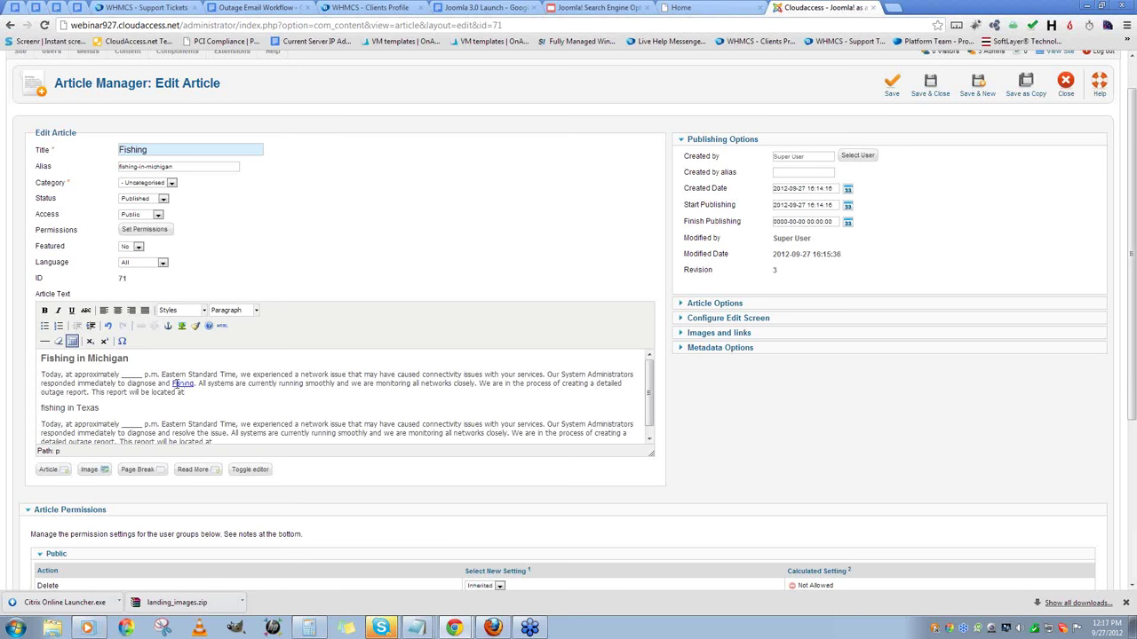
pyautogui.click(930, 94)
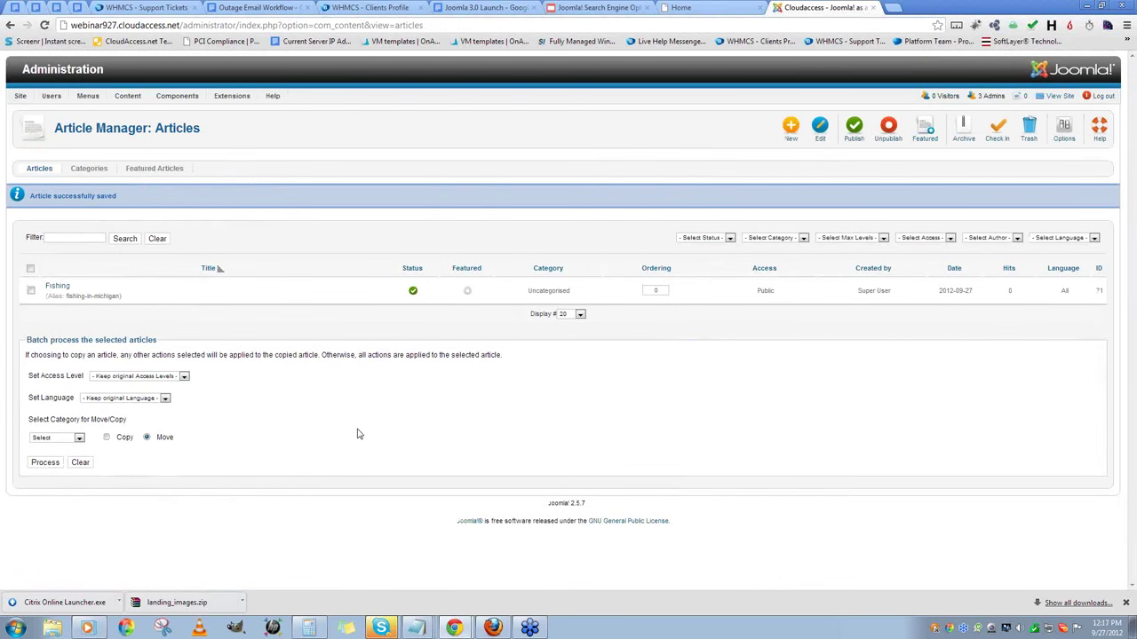
# - Set the site's default editor to Editor - JCE in Global Configuration and save the configuration
pyautogui.moveTo(27, 95)
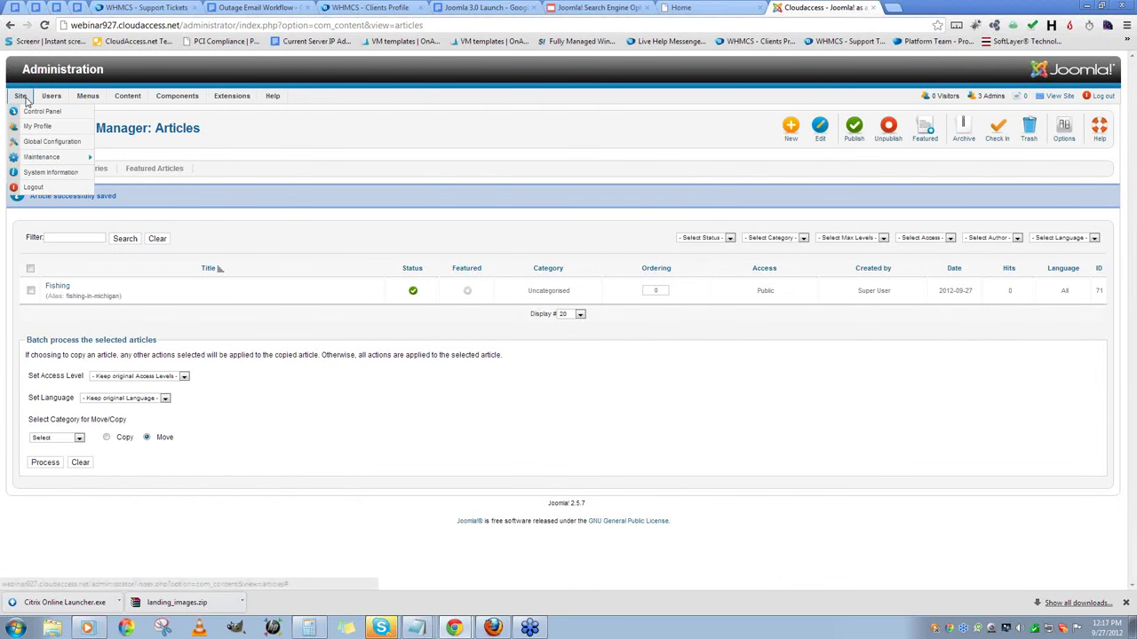
pyautogui.moveTo(41, 158)
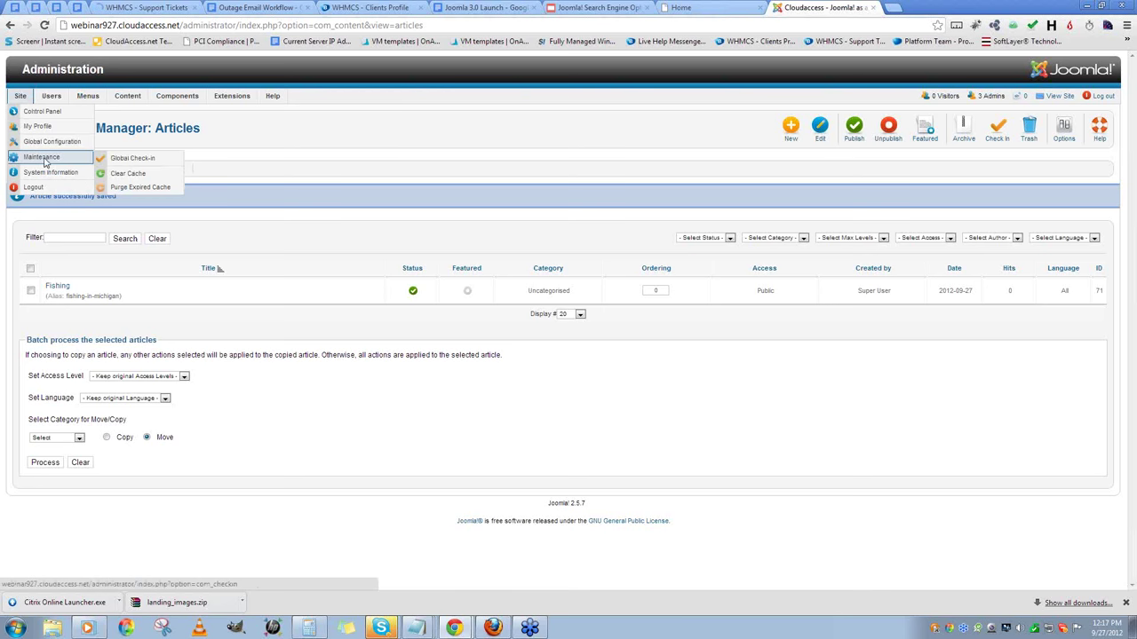
pyautogui.click(50, 144)
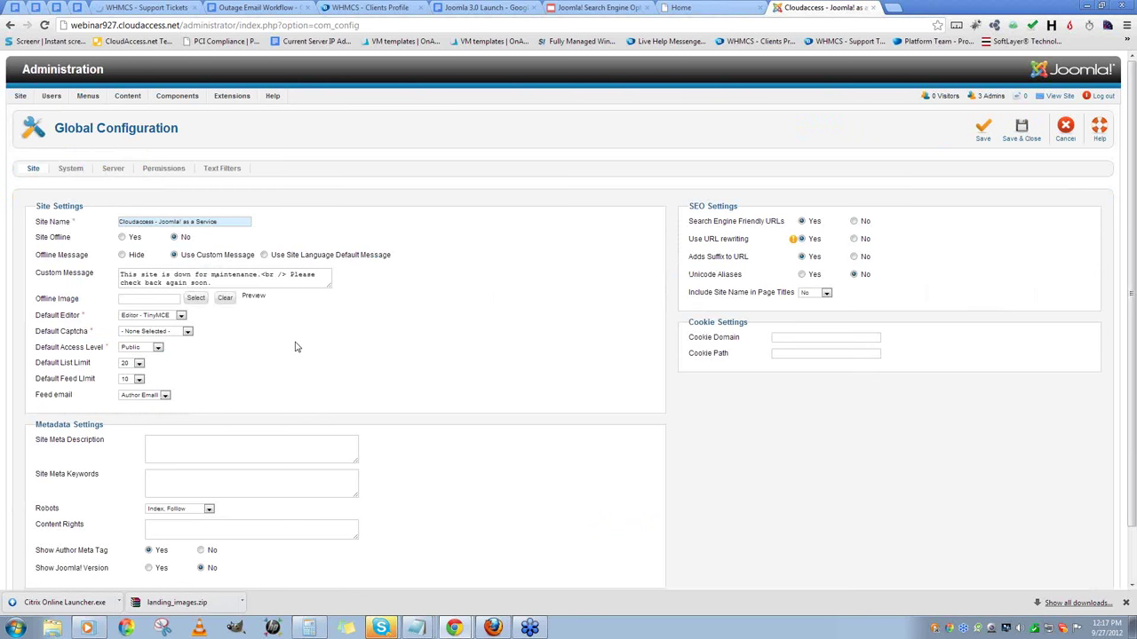
pyautogui.click(181, 316)
pyautogui.click(172, 325)
pyautogui.click(978, 139)
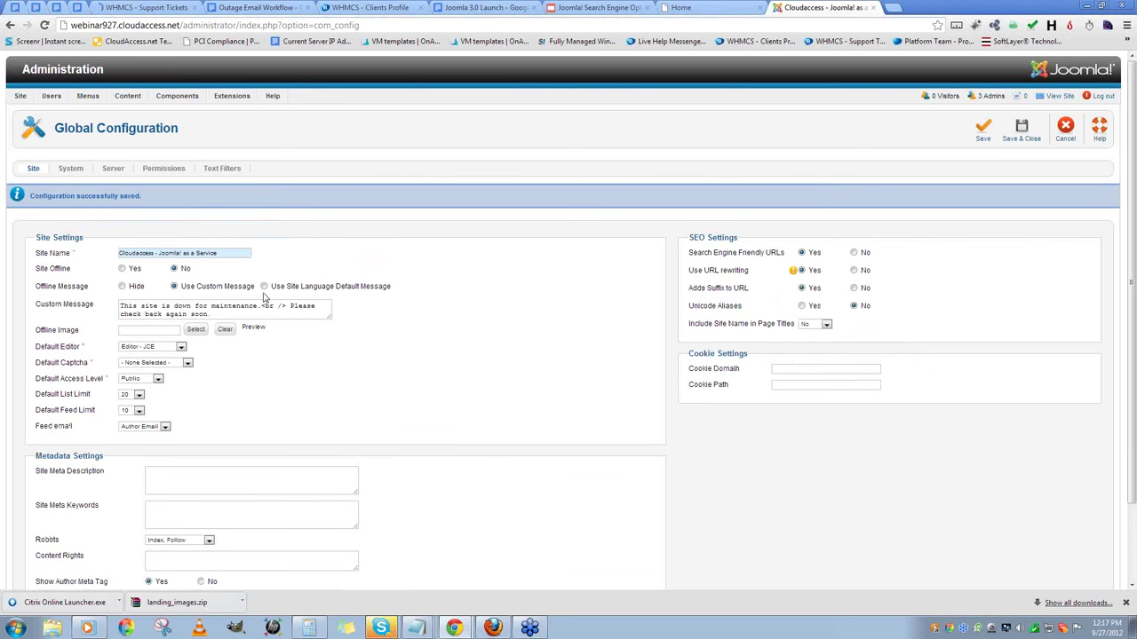
# - Open the Fishing article from the Article Manager for editing
pyautogui.moveTo(134, 100)
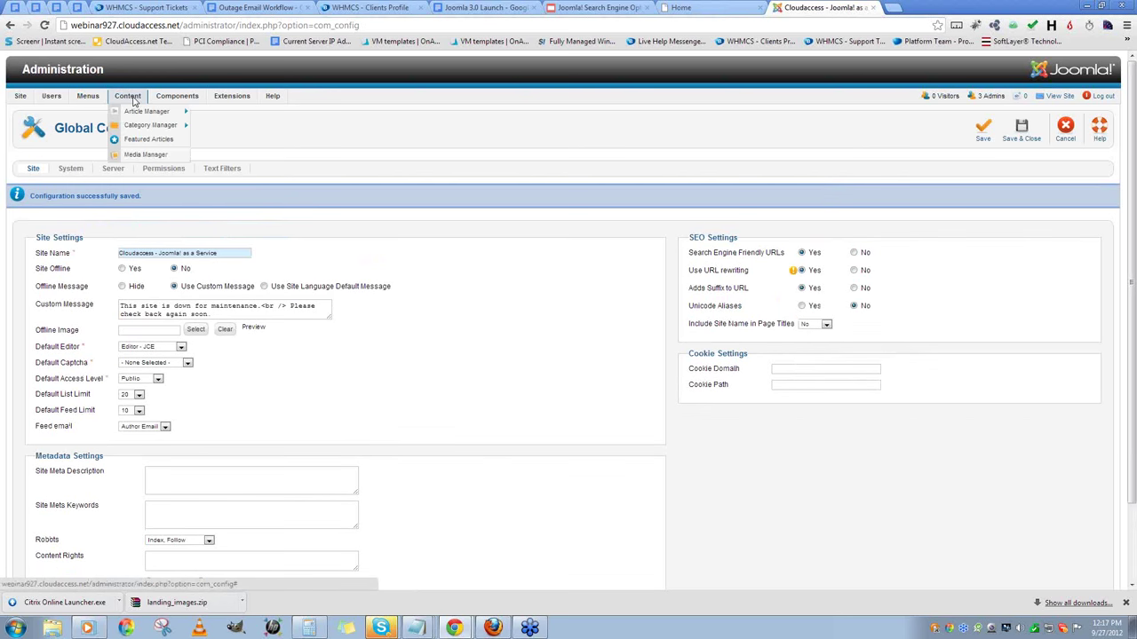
pyautogui.click(144, 111)
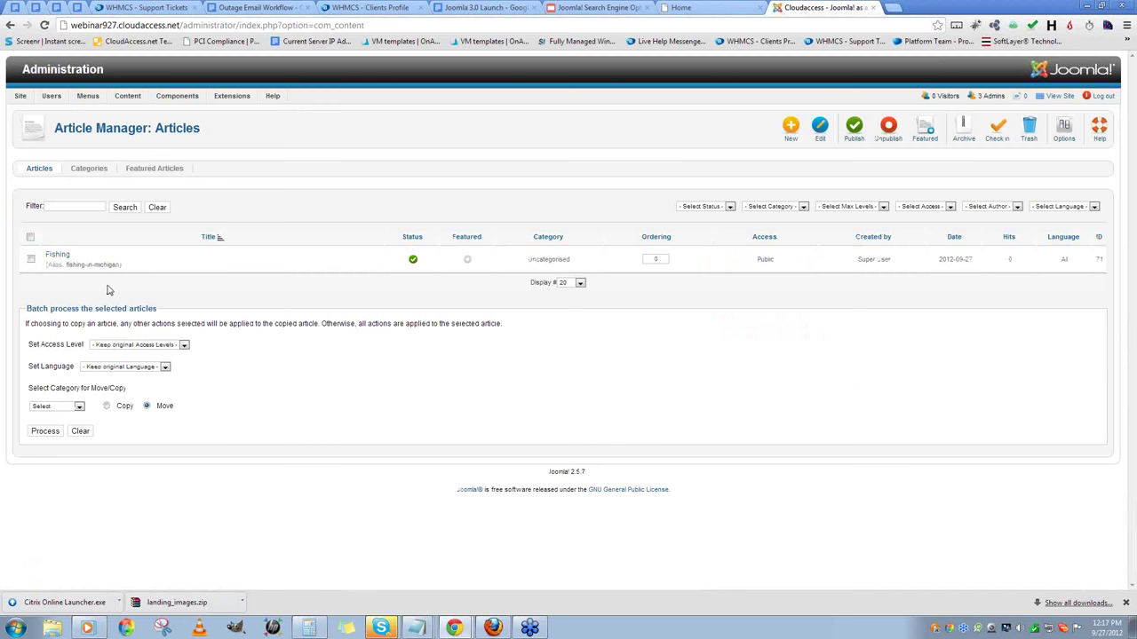
pyautogui.click(57, 254)
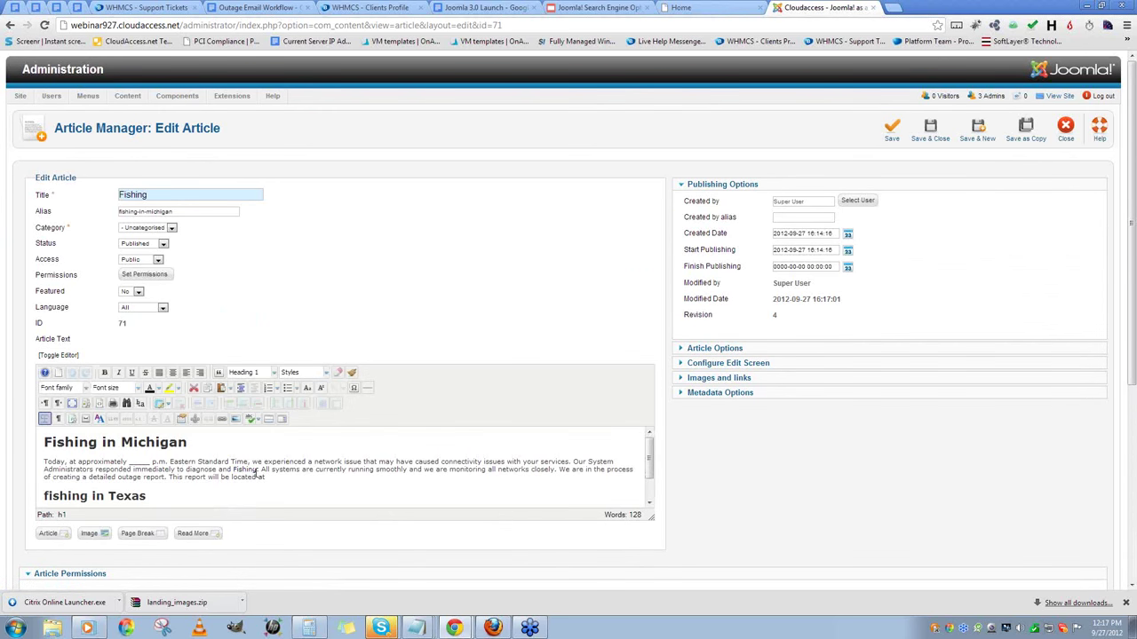
# - Try to insert an anchor named Fishing at "currently running" in the first paragraph, and undo the insertion
pyautogui.moveTo(316, 470); pyautogui.dragTo(375, 471)
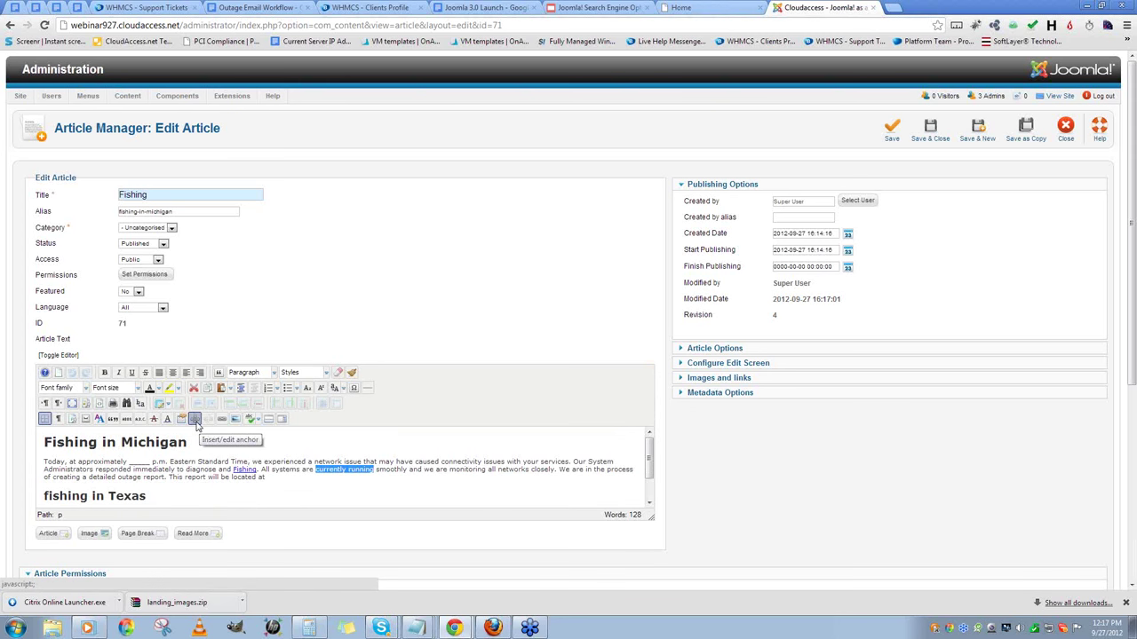
pyautogui.click(195, 421)
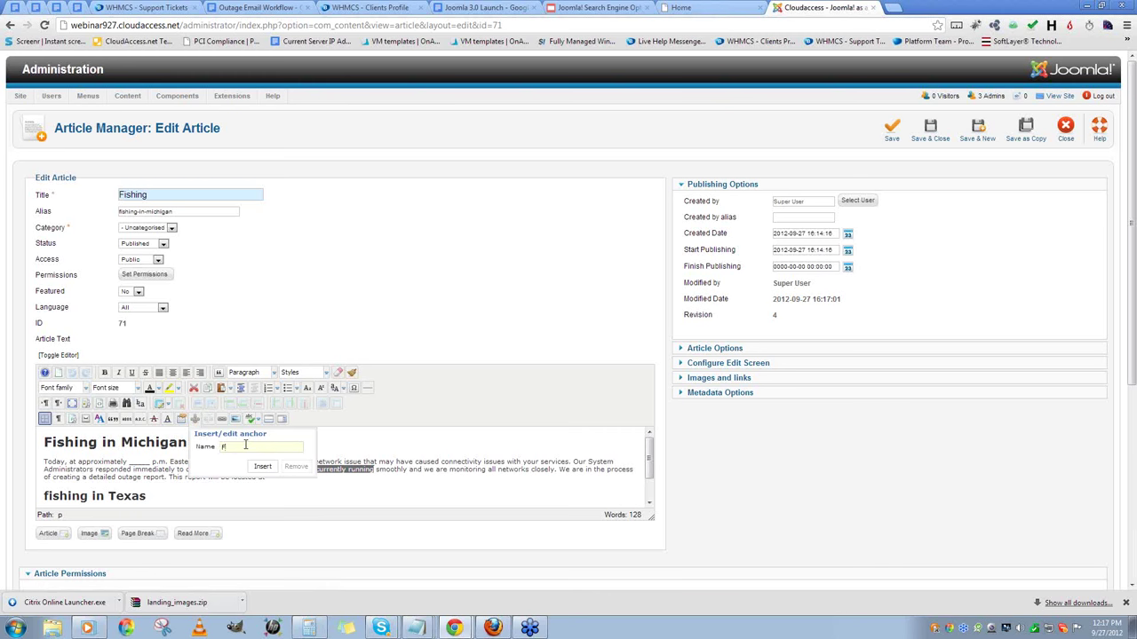
pyautogui.write('Fishing')
pyautogui.click(263, 466)
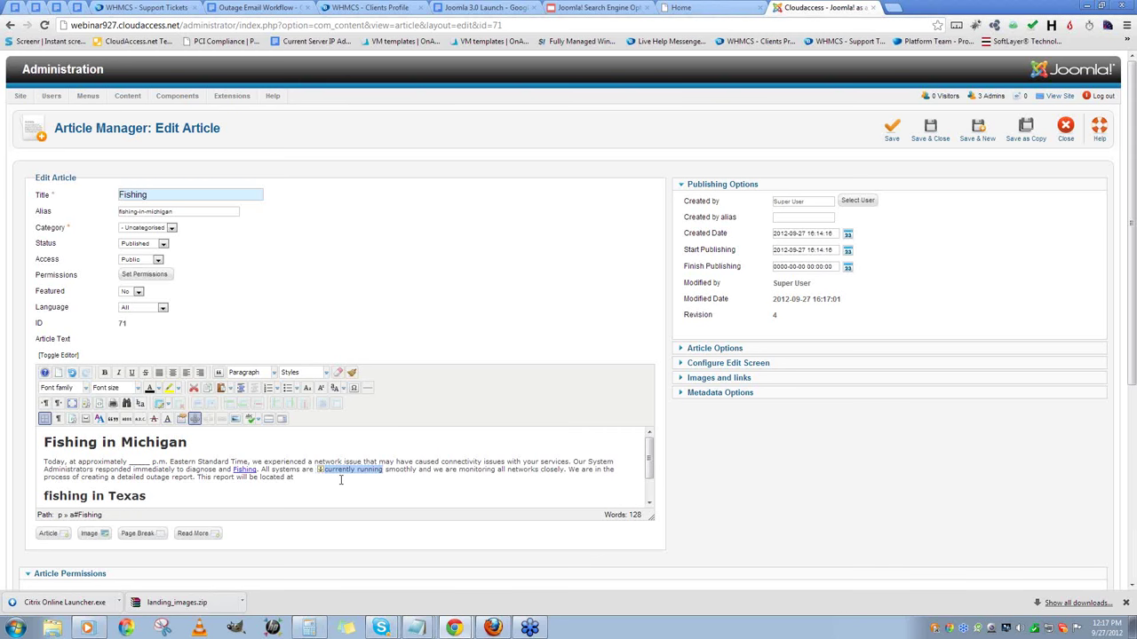
pyautogui.hotkey('ctrl', 'z')
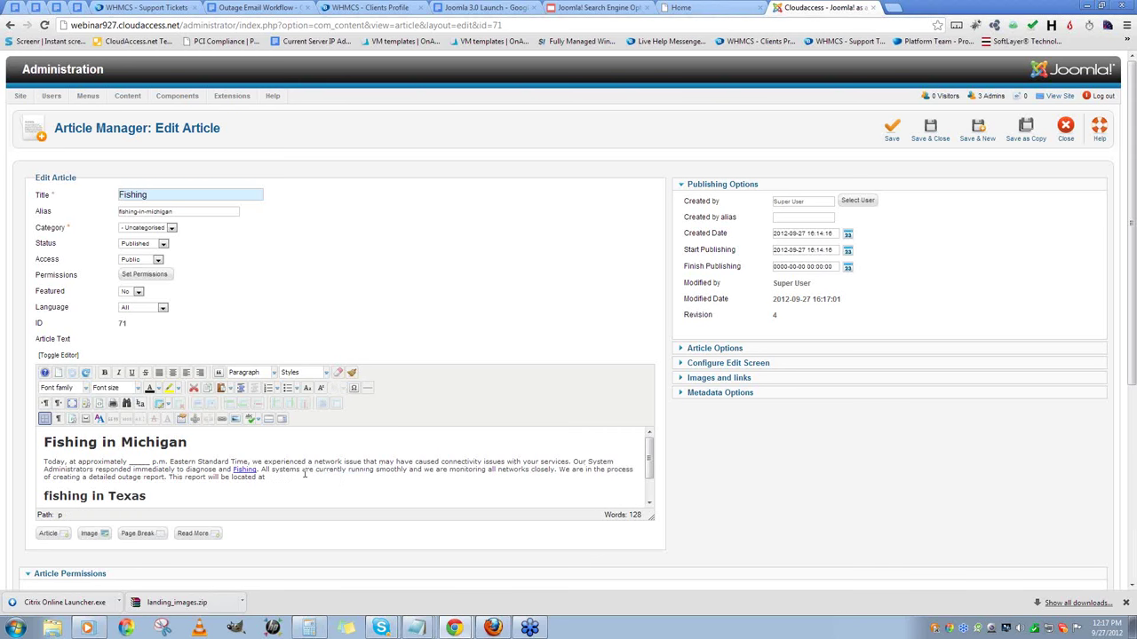
pyautogui.moveTo(302, 472); pyautogui.dragTo(372, 474)
pyautogui.click(223, 420)
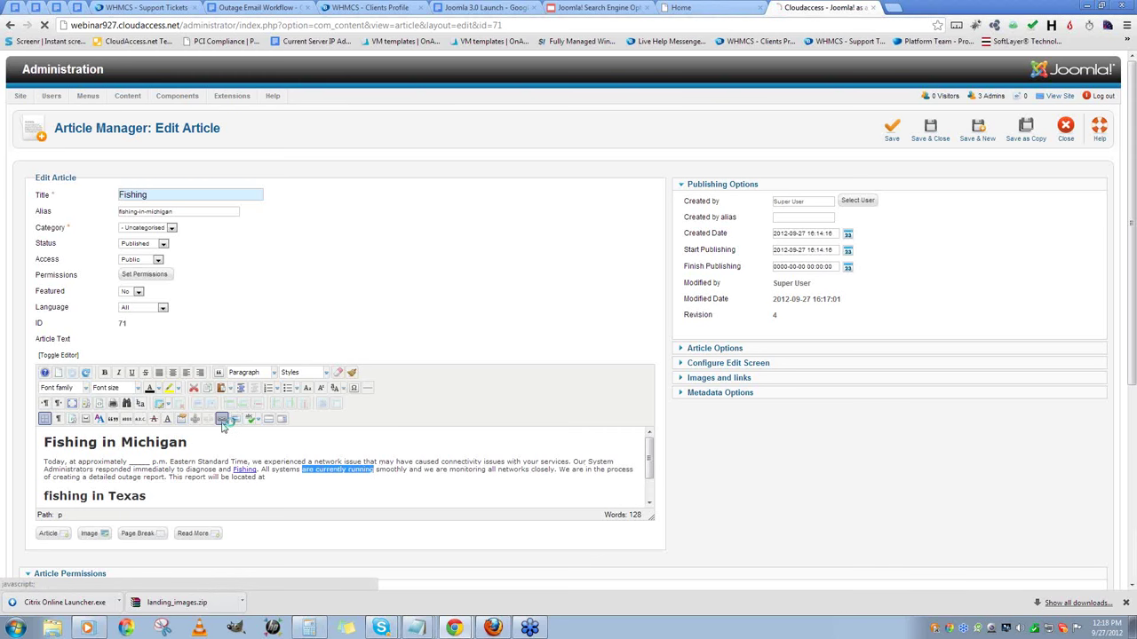
pyautogui.click(507, 217)
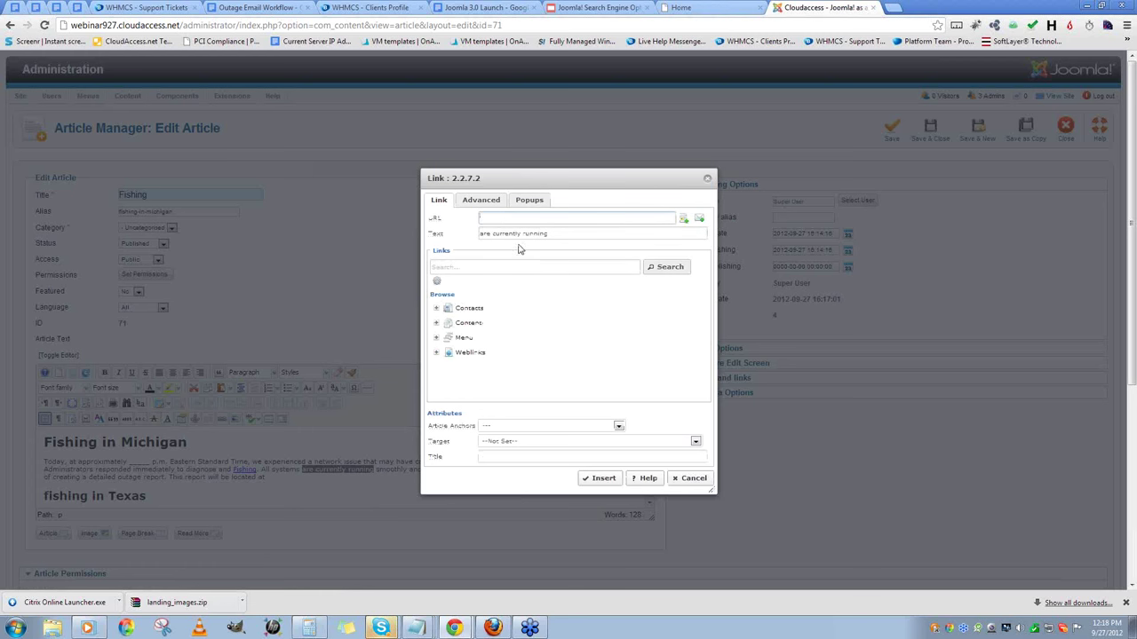
pyautogui.write('http://www.google.com')
pyautogui.press('Tab')
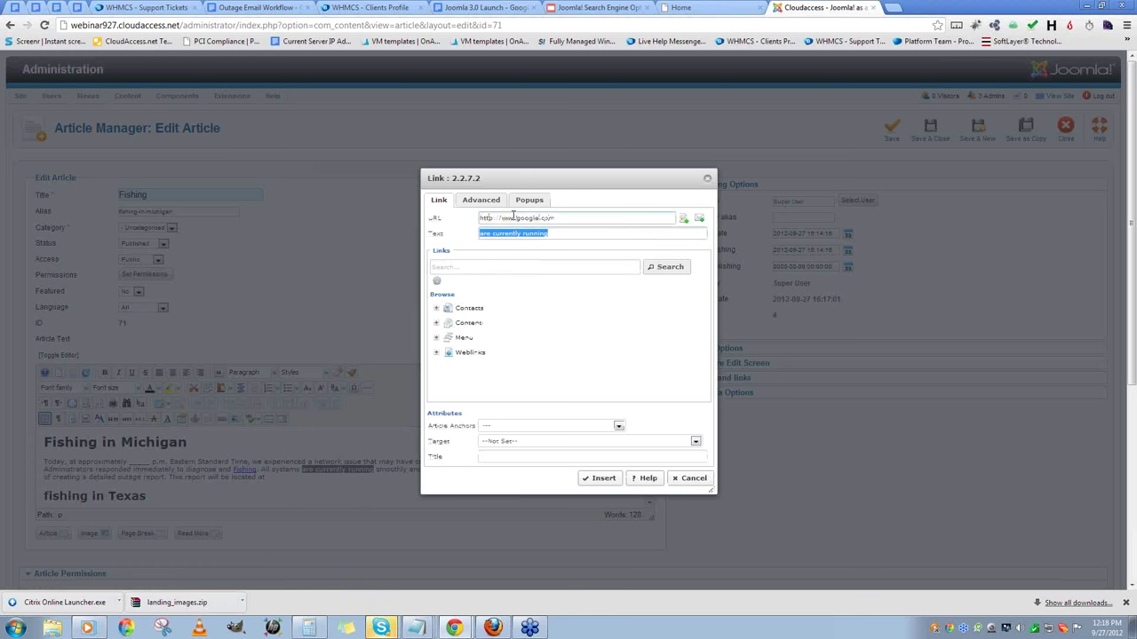
pyautogui.click(516, 456)
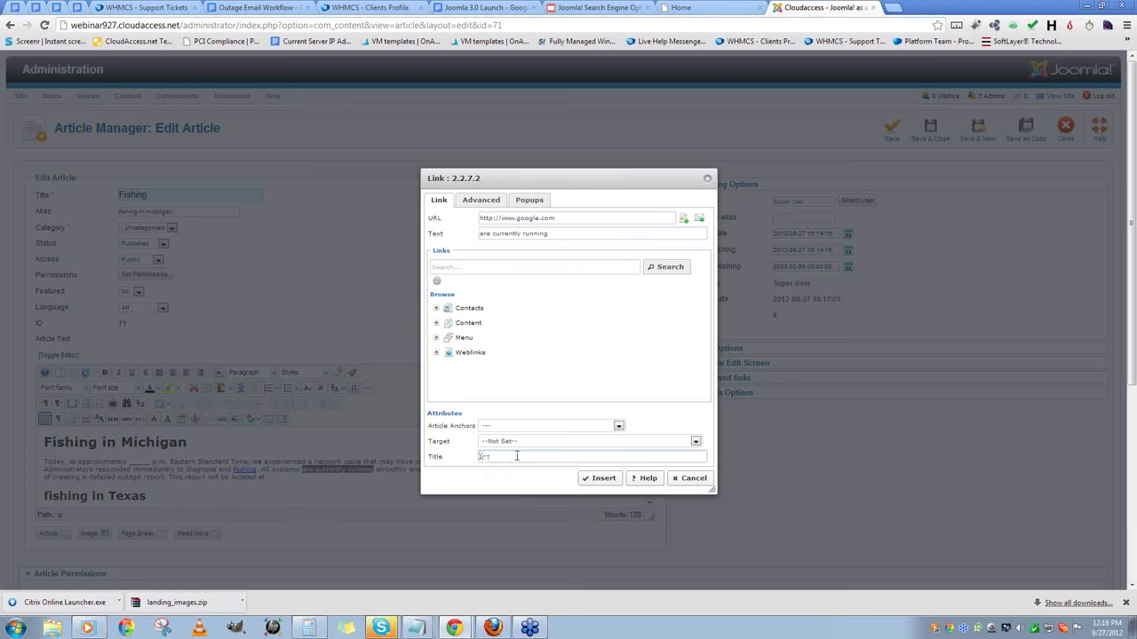
pyautogui.write("I'm linking to google for SEO")
pyautogui.click(596, 477)
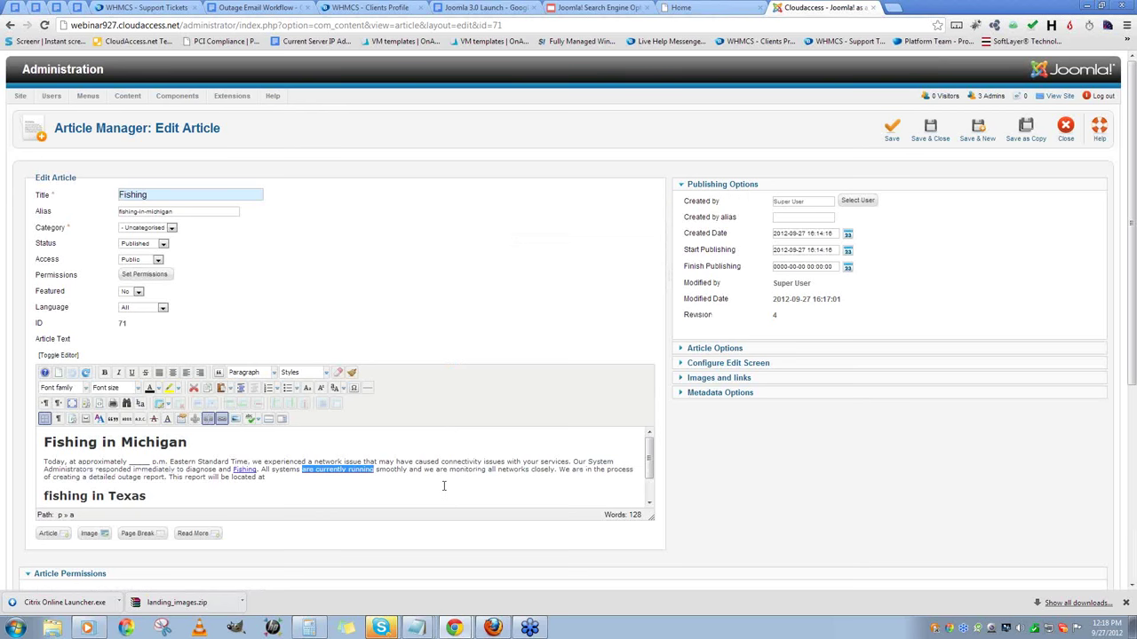
pyautogui.click(444, 485)
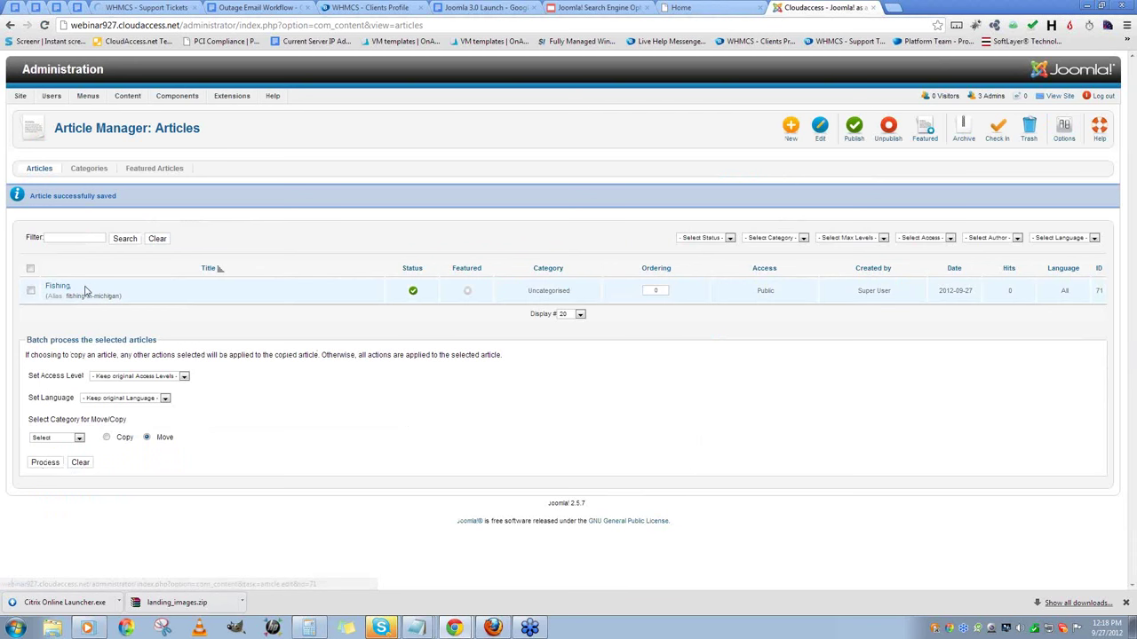
# - Preview the site's front end, and return to the administration to open the Main Menu's item list
pyautogui.click(1060, 96)
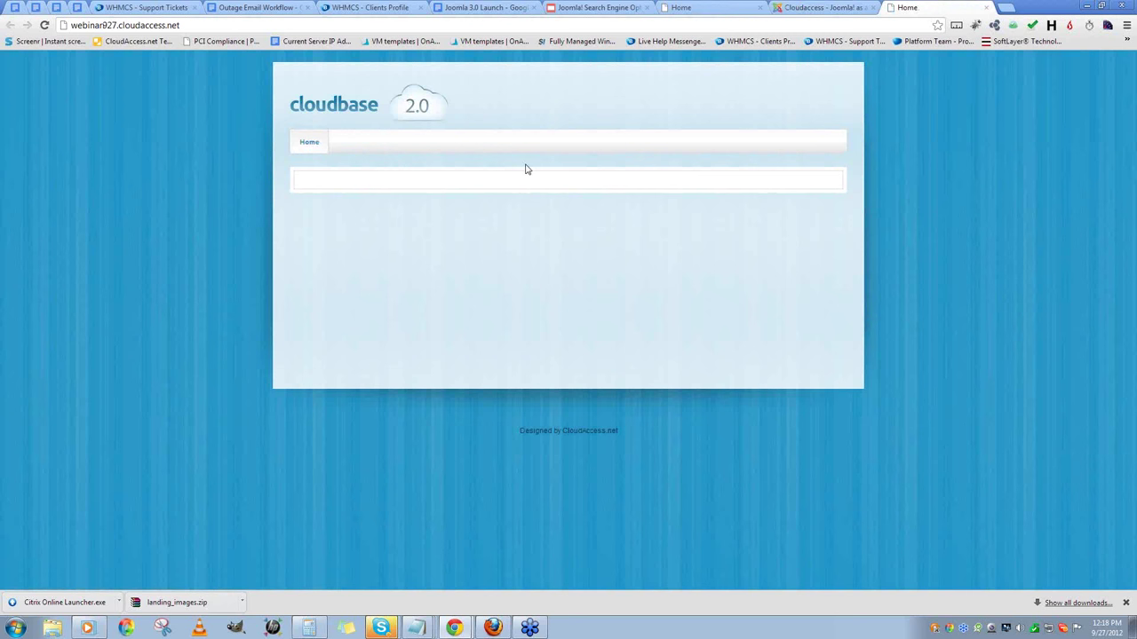
pyautogui.click(822, 7)
pyautogui.moveTo(86, 99)
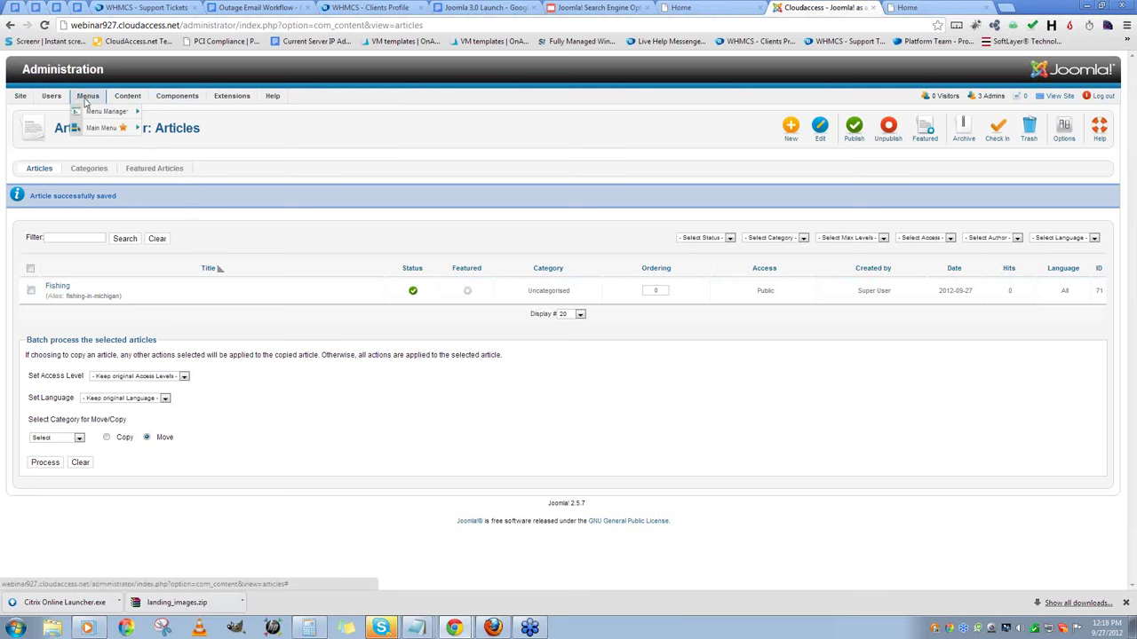
pyautogui.click(101, 127)
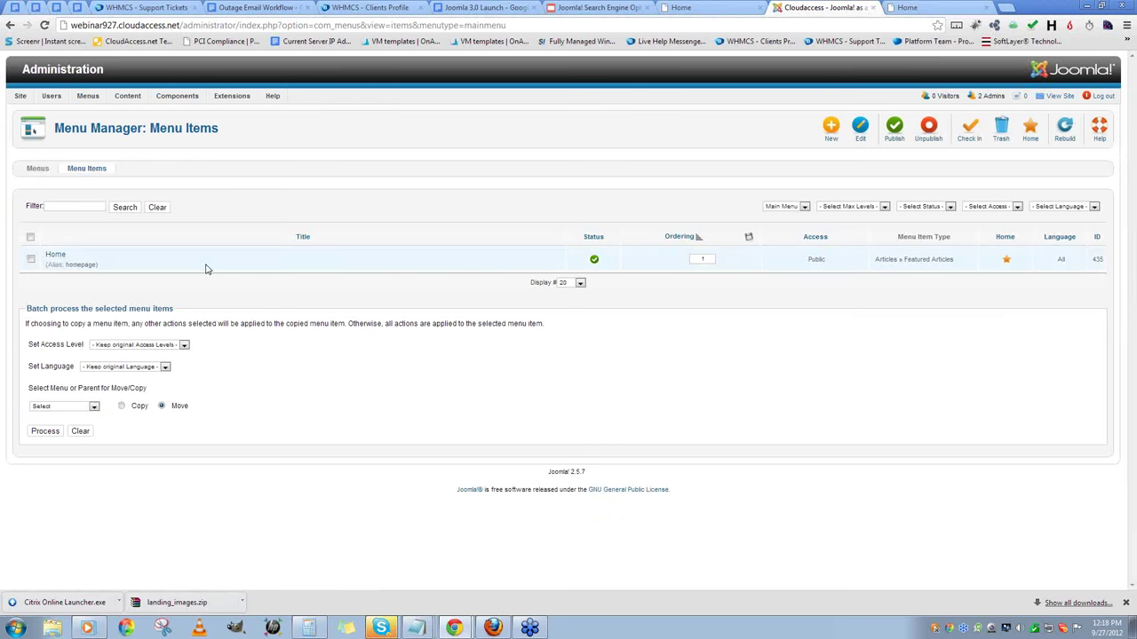
# - Start a new Main Menu item of type Single Article with the title "Fishing in Texas"
pyautogui.click(831, 129)
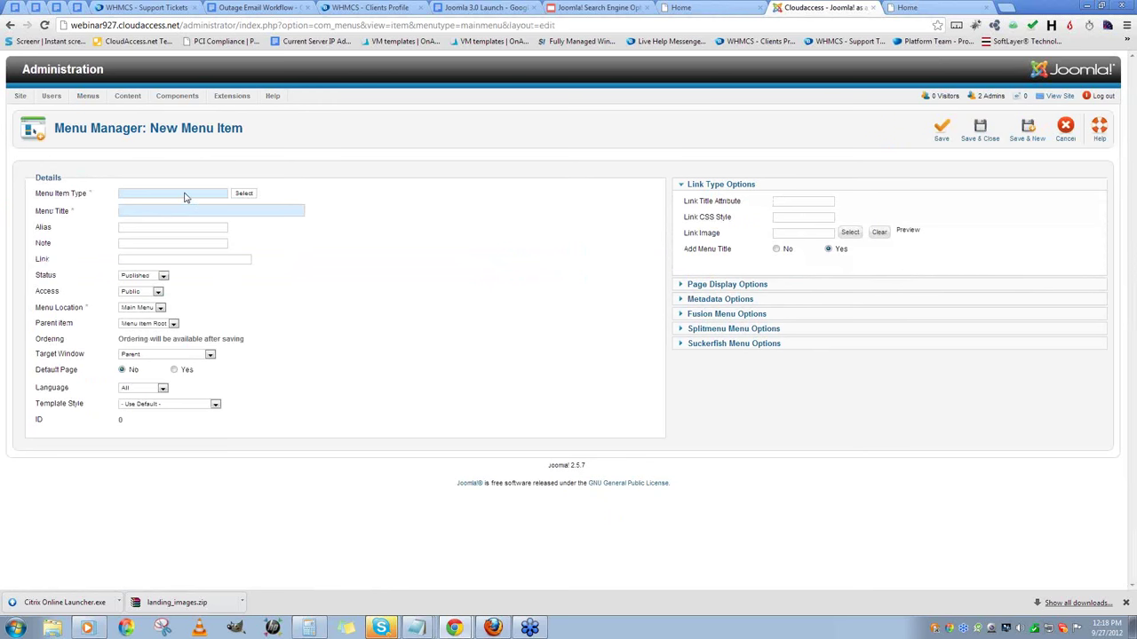
pyautogui.click(242, 195)
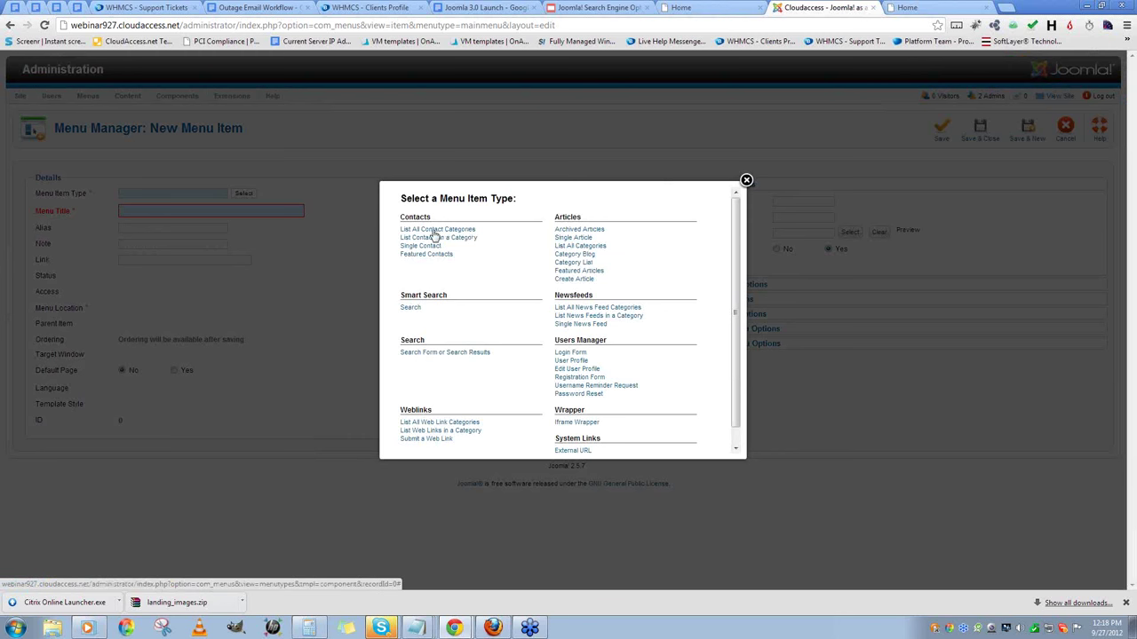
pyautogui.click(573, 238)
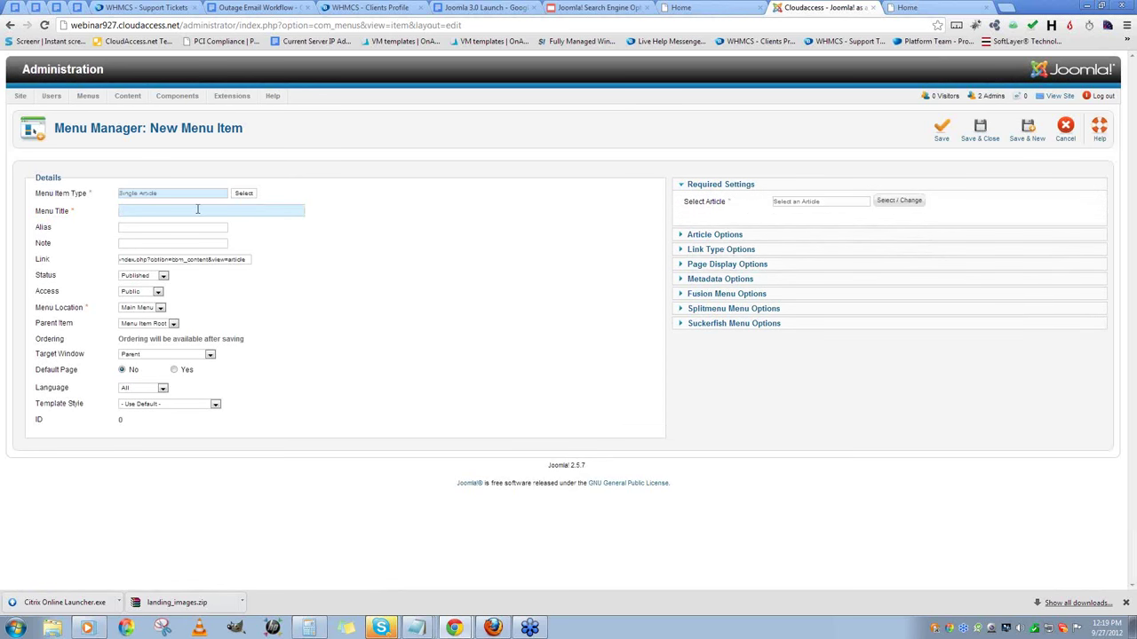
pyautogui.write('Fishing ')
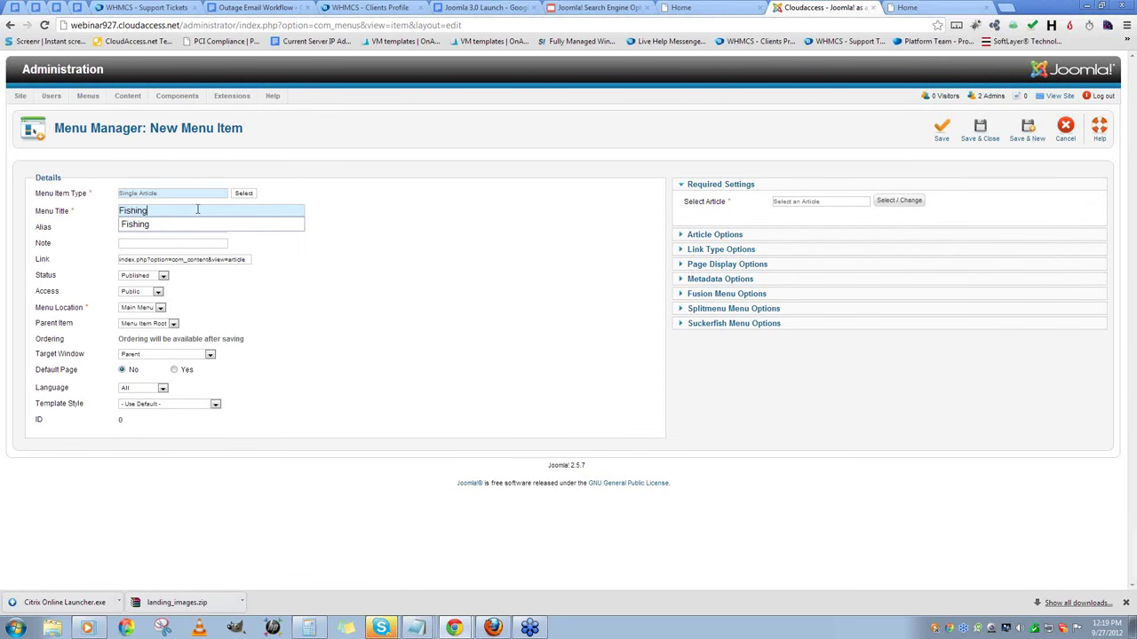
pyautogui.write('in T')
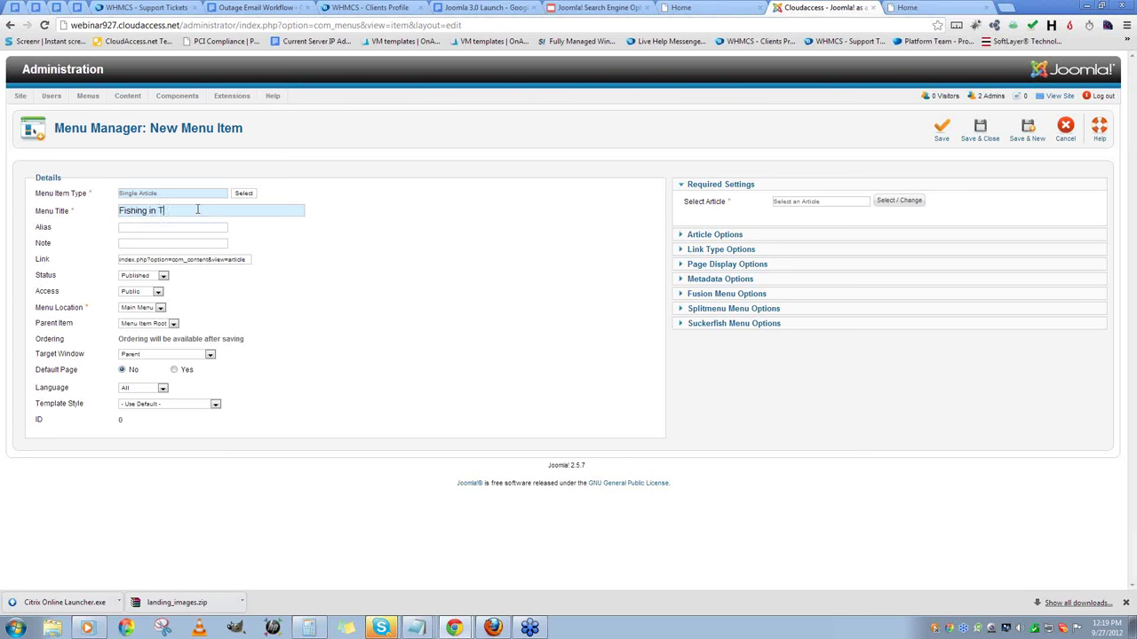
pyautogui.write('exas')
pyautogui.press('Tab')
pyautogui.moveTo(47, 233)
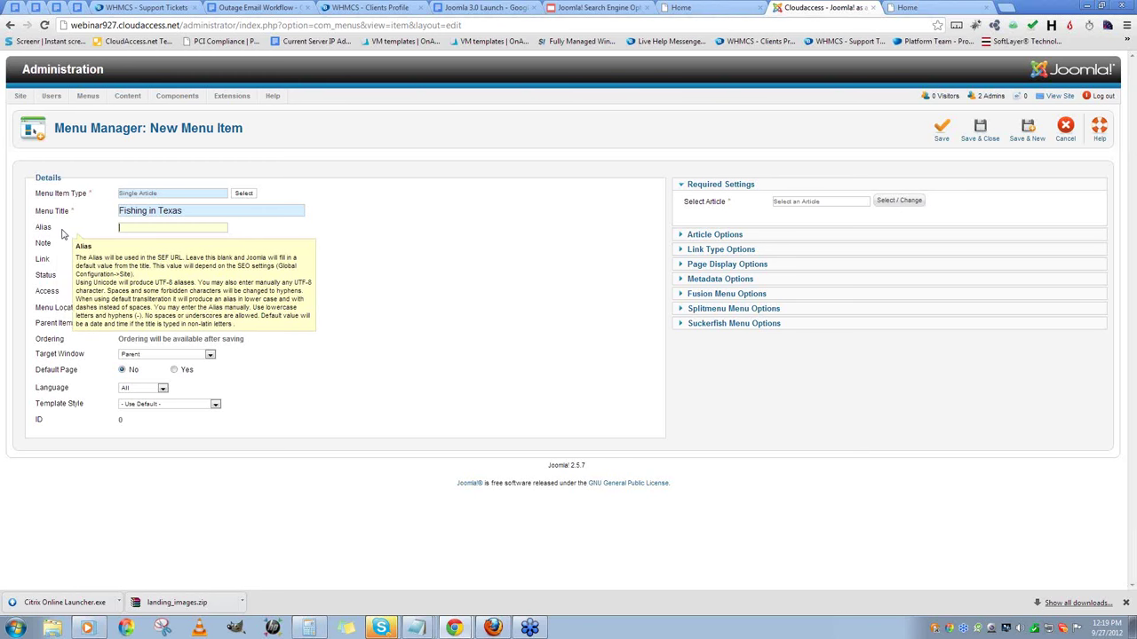
# - Enter "Fishing in Utah" as the alias of the new menu item
pyautogui.click(140, 230)
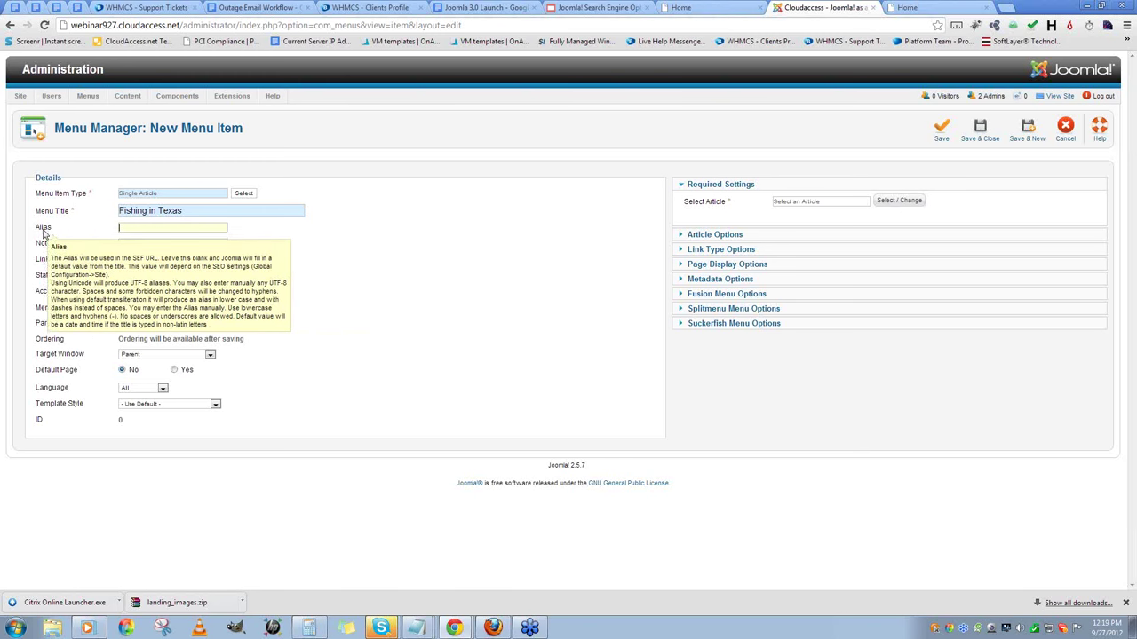
pyautogui.click(121, 227)
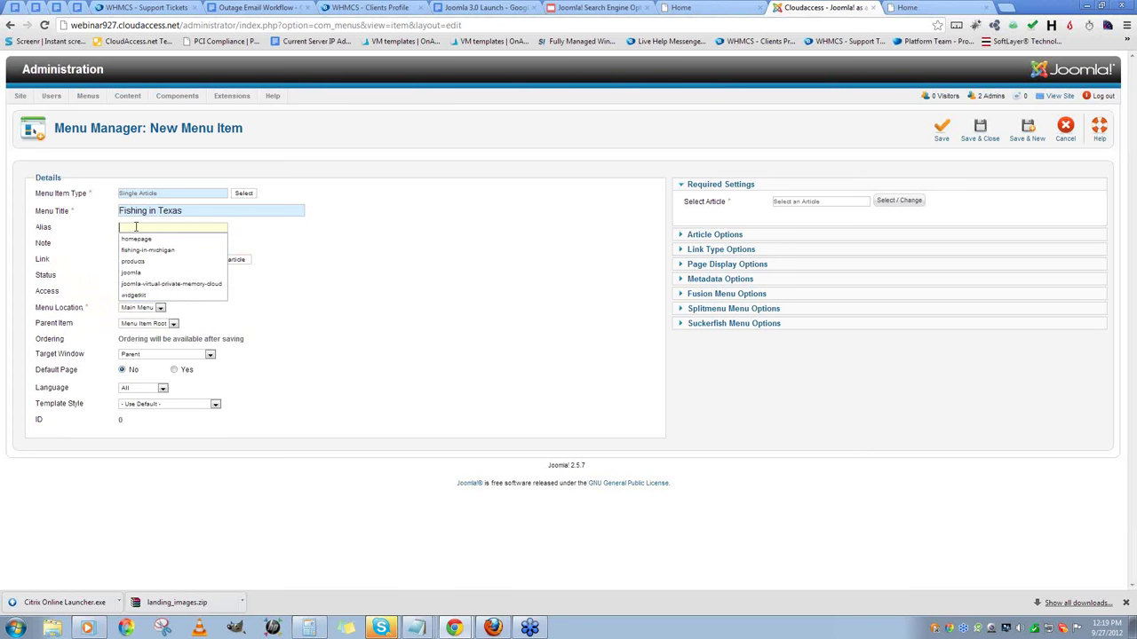
pyautogui.write('Fishing')
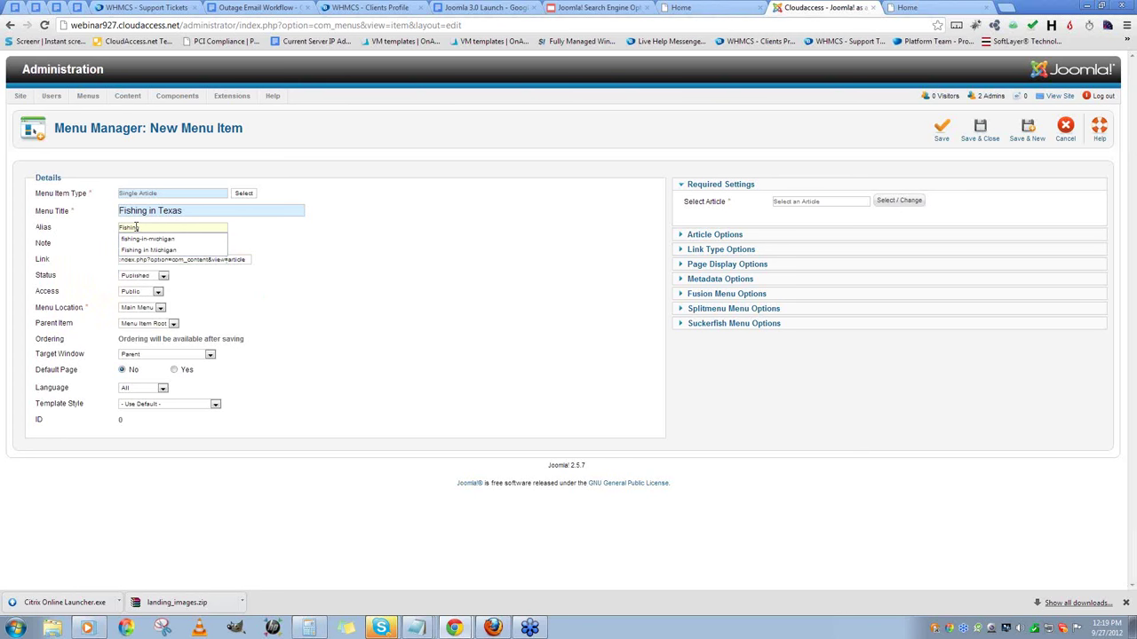
pyautogui.write(' in')
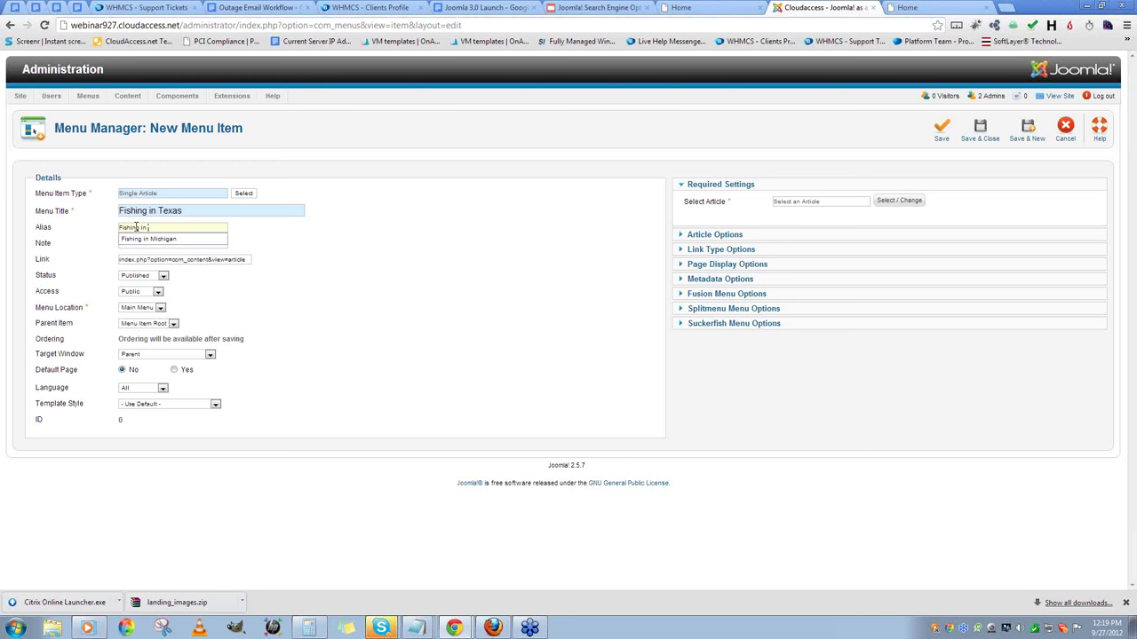
pyautogui.write('Utah')
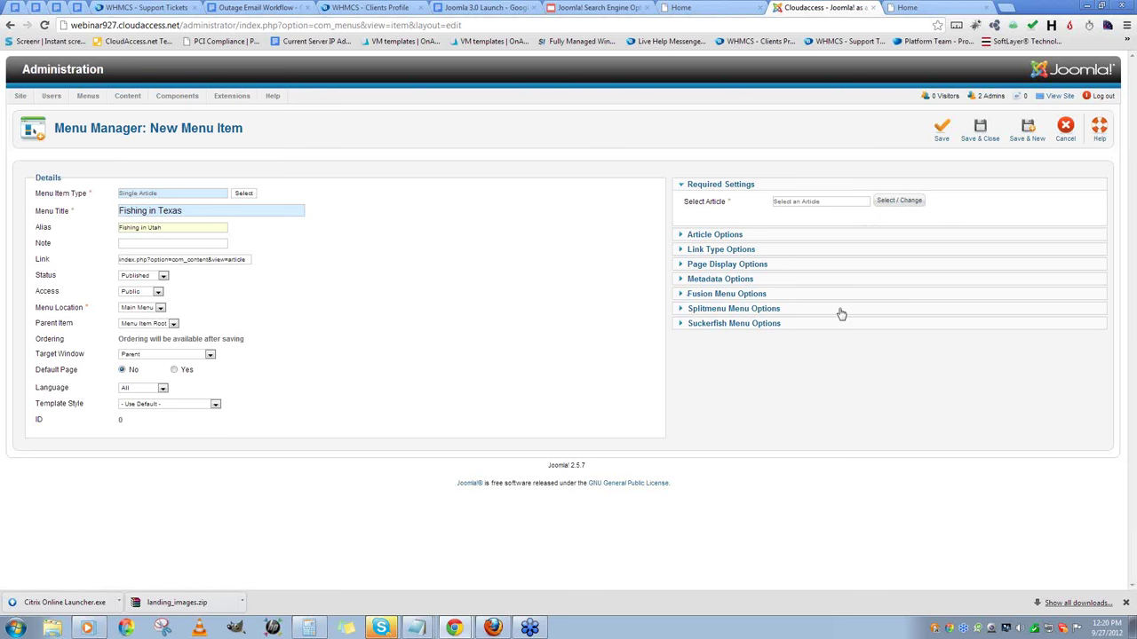
# - Assign the Fishing article to the menu item, and save and close it
pyautogui.click(908, 200)
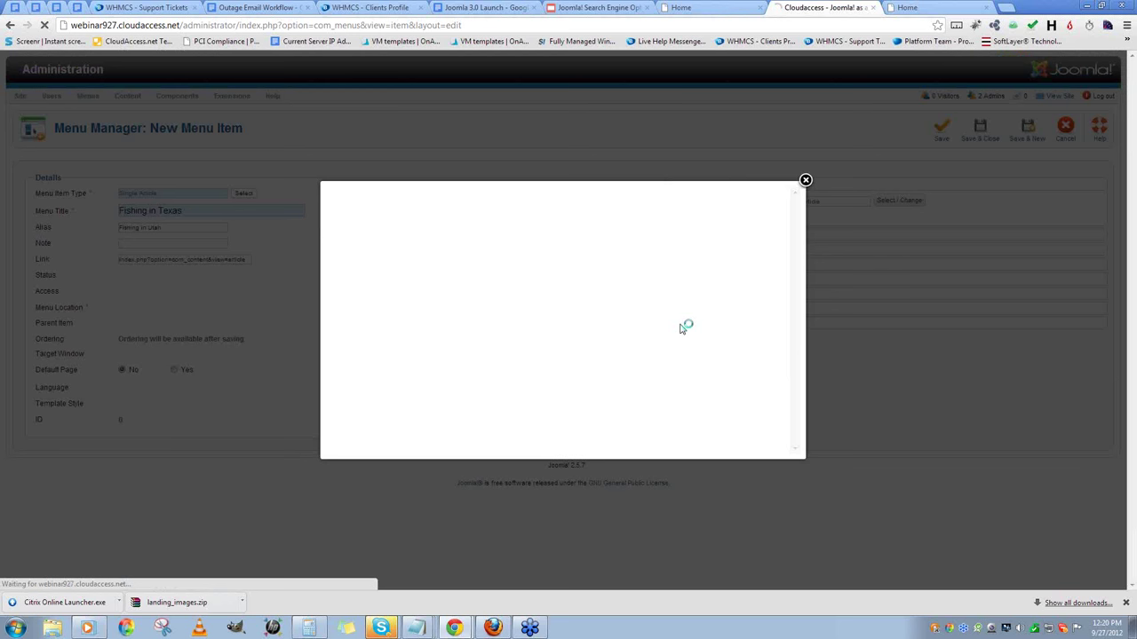
pyautogui.click(354, 253)
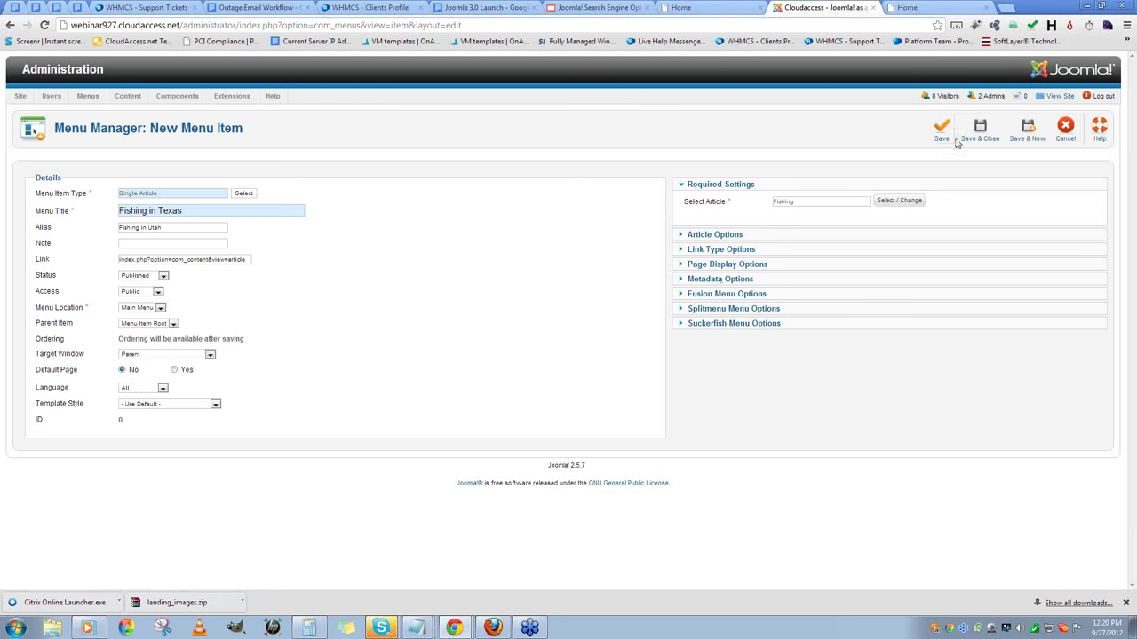
pyautogui.click(979, 134)
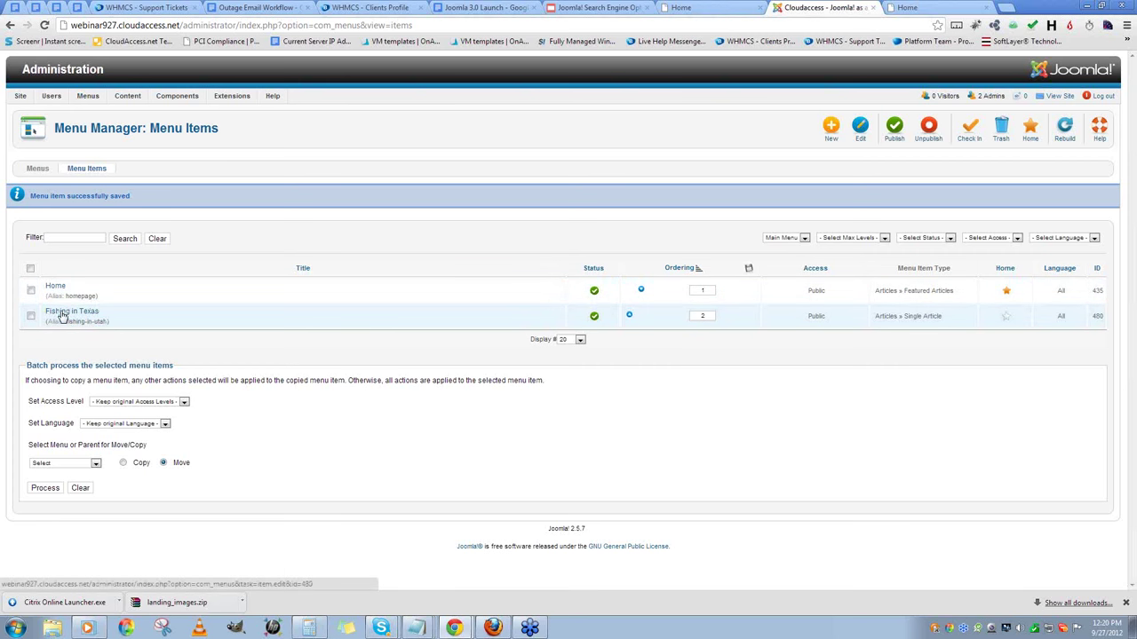
# - Open the Fishing in Texas page on the site's front end and examine the alias part of its URL
pyautogui.click(921, 7)
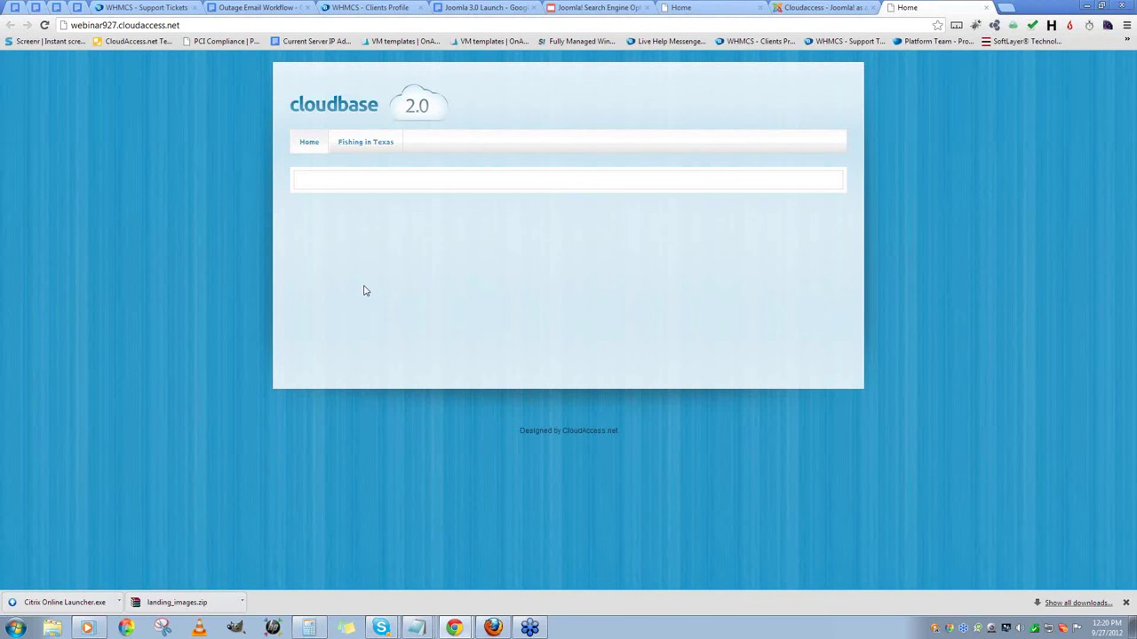
pyautogui.click(362, 151)
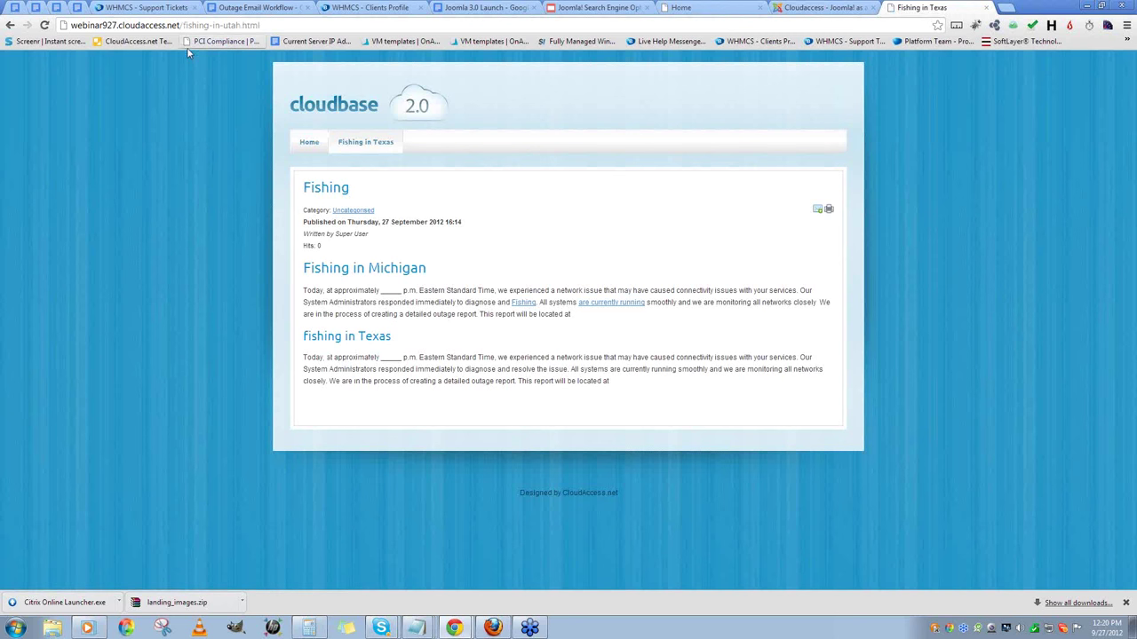
pyautogui.moveTo(183, 25); pyautogui.dragTo(264, 24)
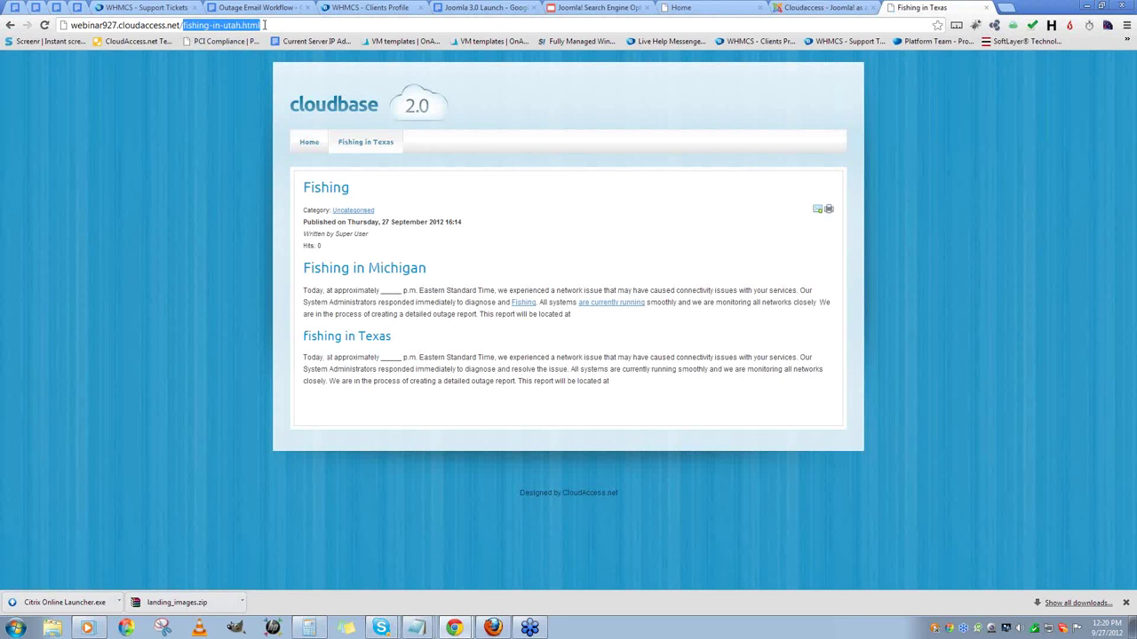
pyautogui.click(264, 25)
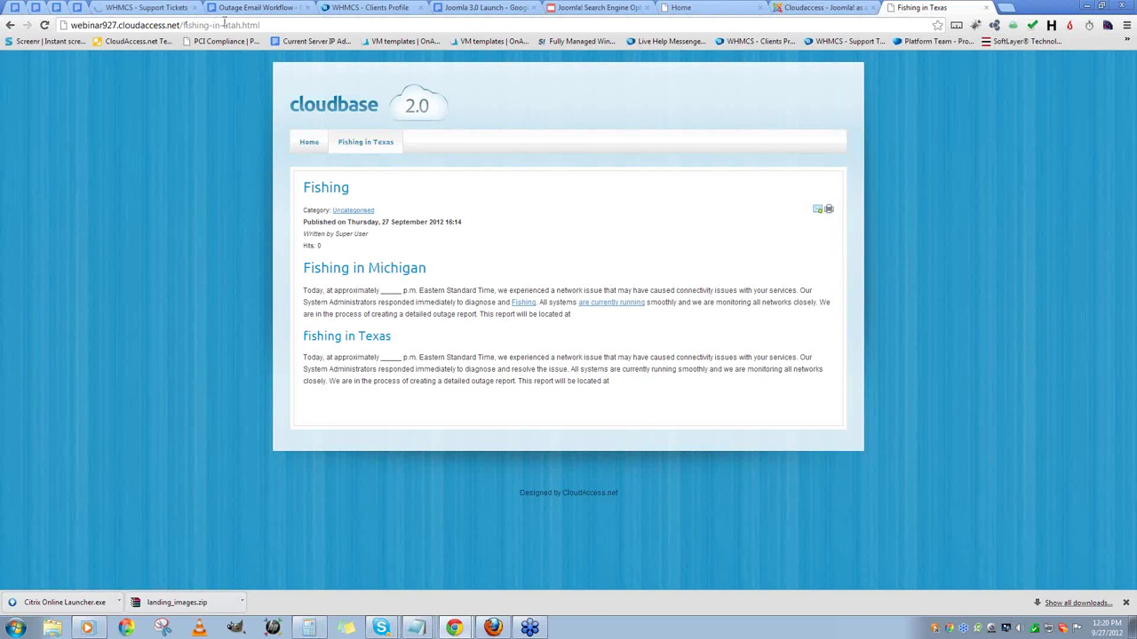
# - Compare the page's URL with the article title and the Michigan and Texas headings
pyautogui.moveTo(203, 25); pyautogui.dragTo(238, 24)
pyautogui.moveTo(362, 191); pyautogui.dragTo(282, 192)
pyautogui.click(429, 302)
pyautogui.moveTo(427, 268); pyautogui.dragTo(364, 268)
pyautogui.moveTo(392, 337); pyautogui.dragTo(302, 336)
pyautogui.click(396, 343)
pyautogui.moveTo(256, 25); pyautogui.dragTo(65, 41)
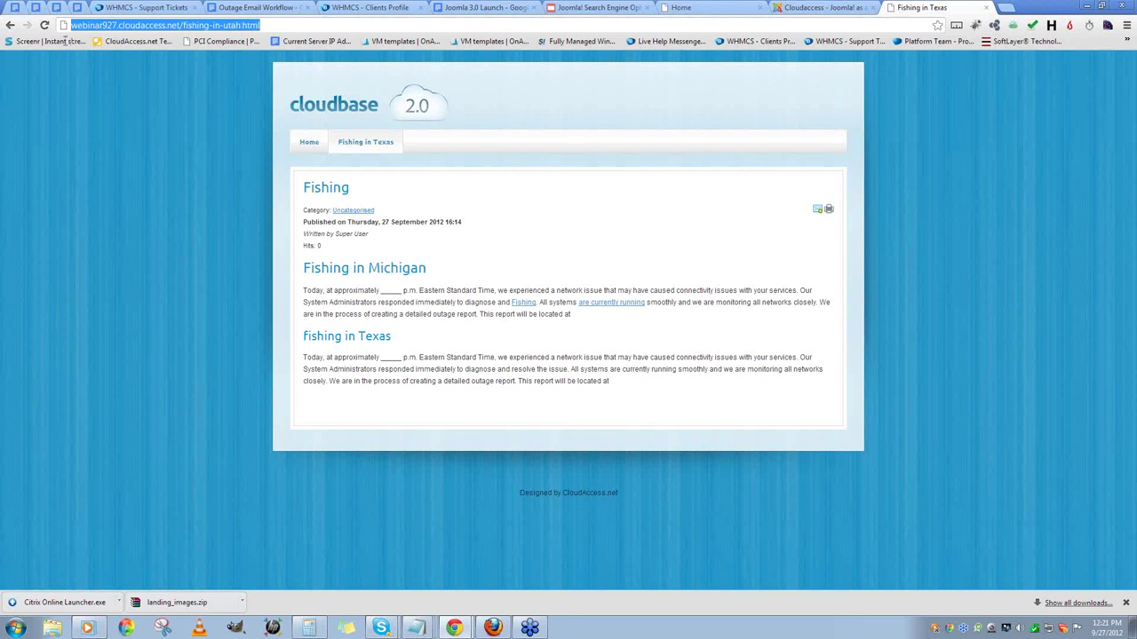
pyautogui.click(500, 228)
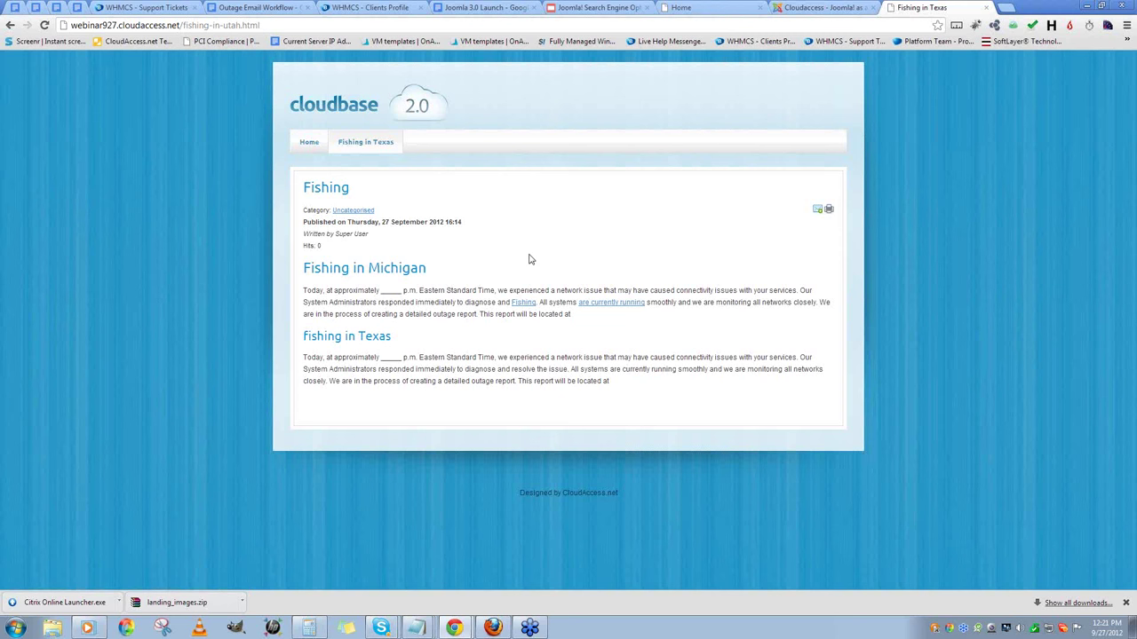
# - Return to the administration, retitle the Fishing in Texas menu item "Fishing in Utah", and save and close it
pyautogui.click(817, 9)
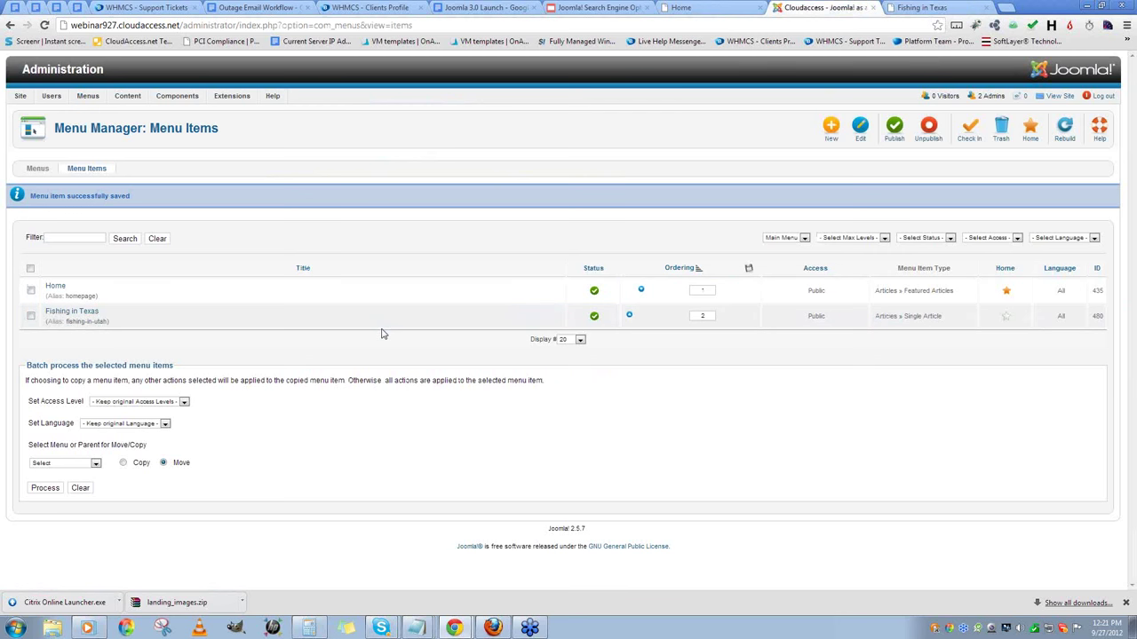
pyautogui.click(92, 315)
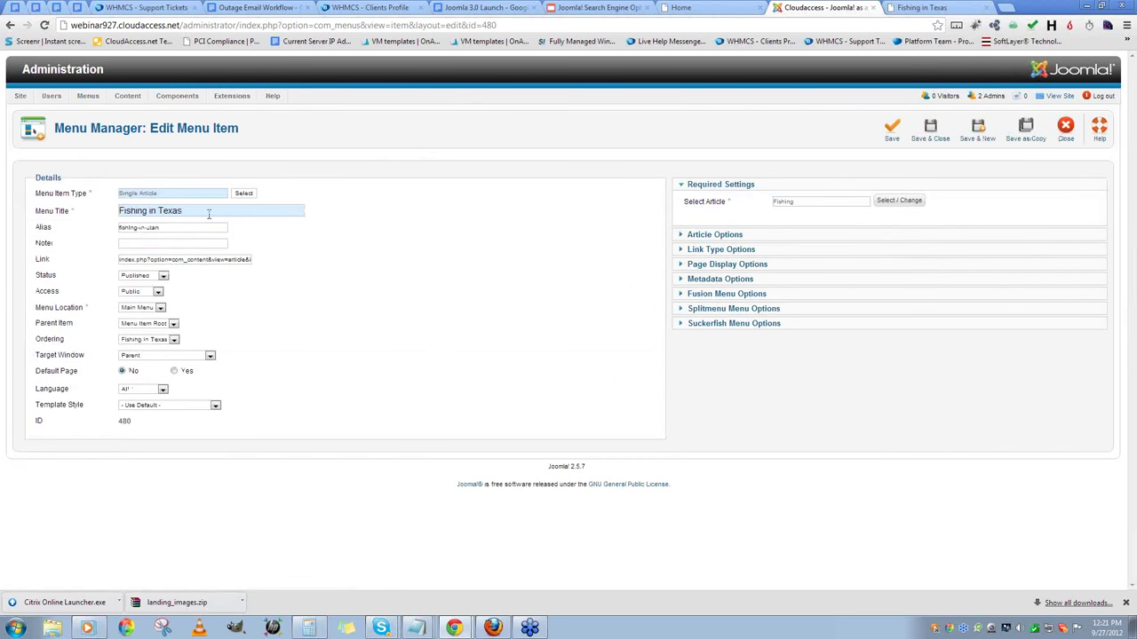
pyautogui.press('BackSpace')
pyautogui.press('BackSpace')
pyautogui.press('BackSpace')
pyautogui.press('BackSpace')
pyautogui.press('BackSpace')
pyautogui.write('Utah')
pyautogui.click(925, 131)
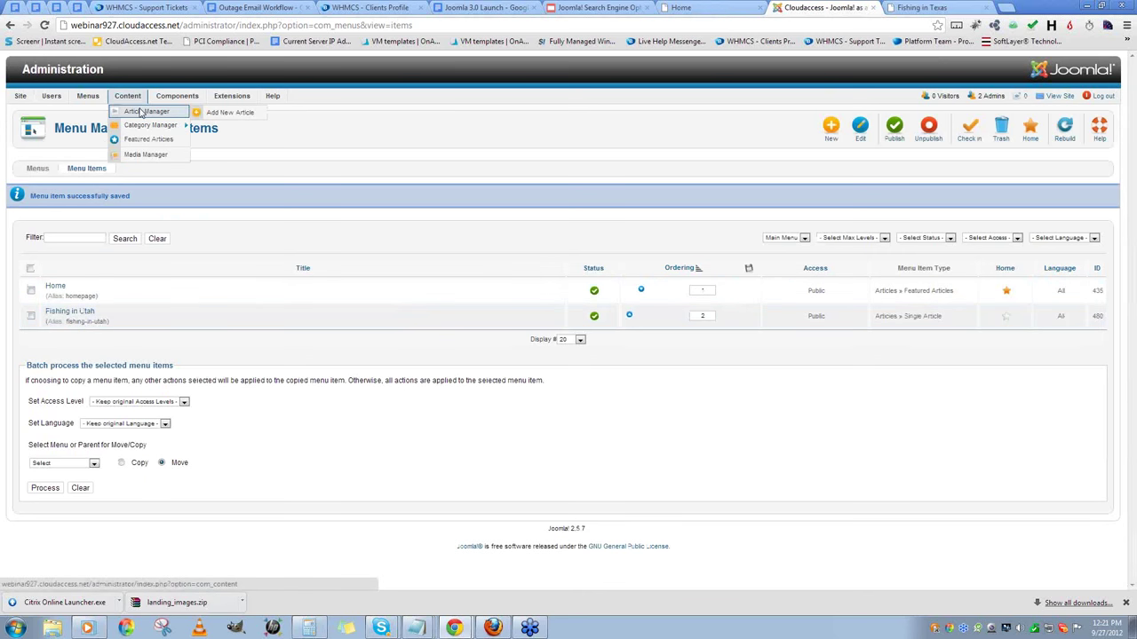
# - Open the Fishing article for editing and change its title to "Fishing in Utah"
pyautogui.click(145, 112)
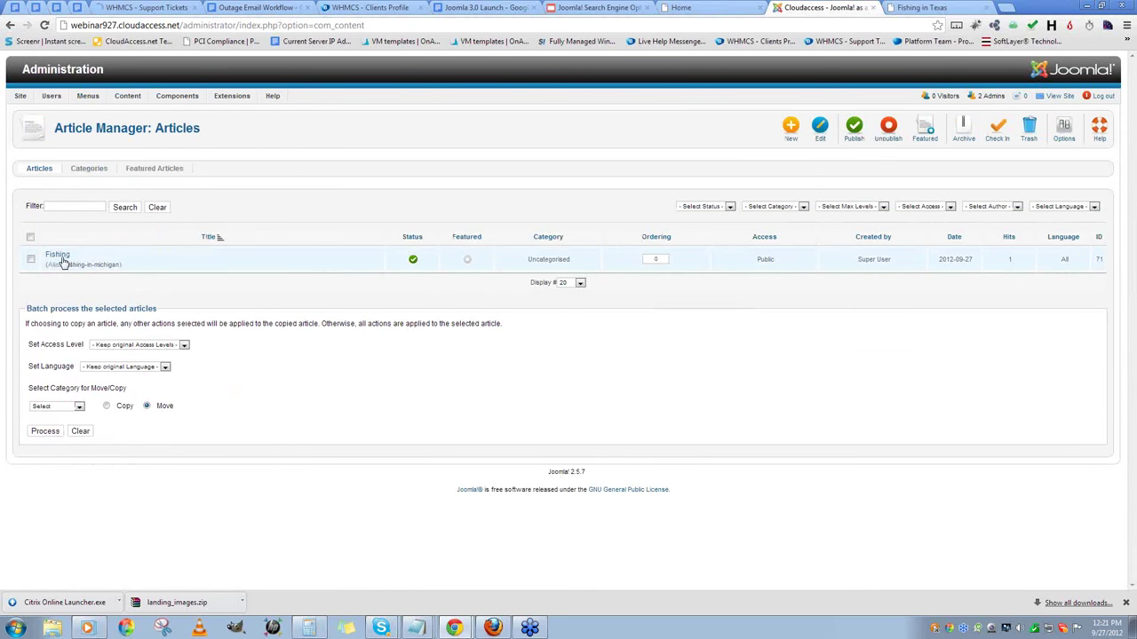
pyautogui.click(60, 257)
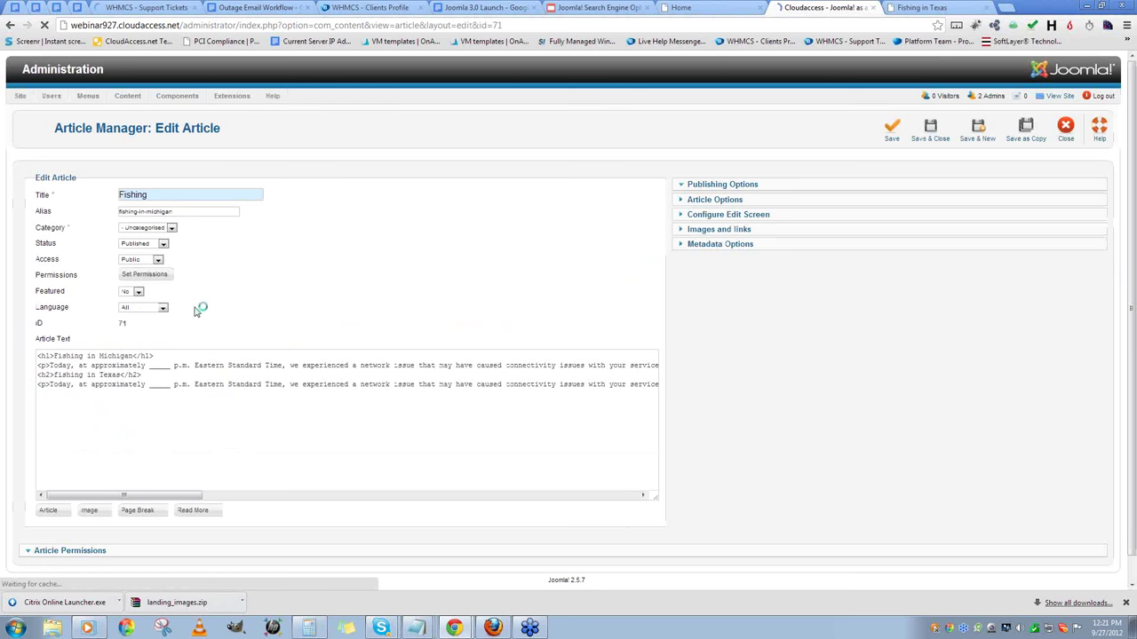
pyautogui.click(171, 200)
pyautogui.write('in')
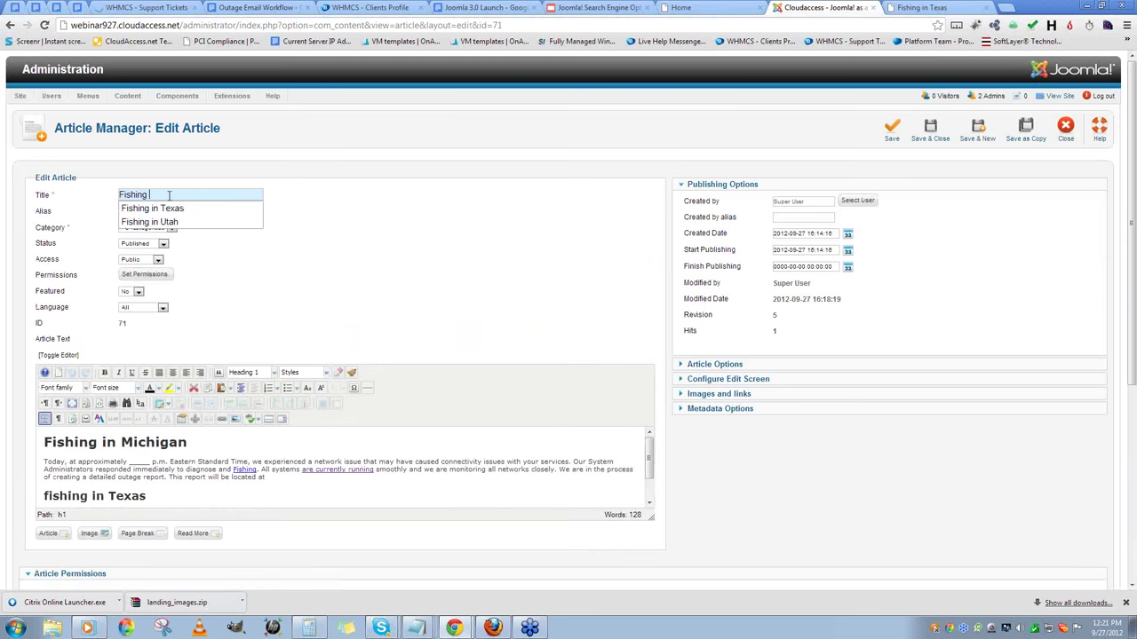
pyautogui.write(' Utah')
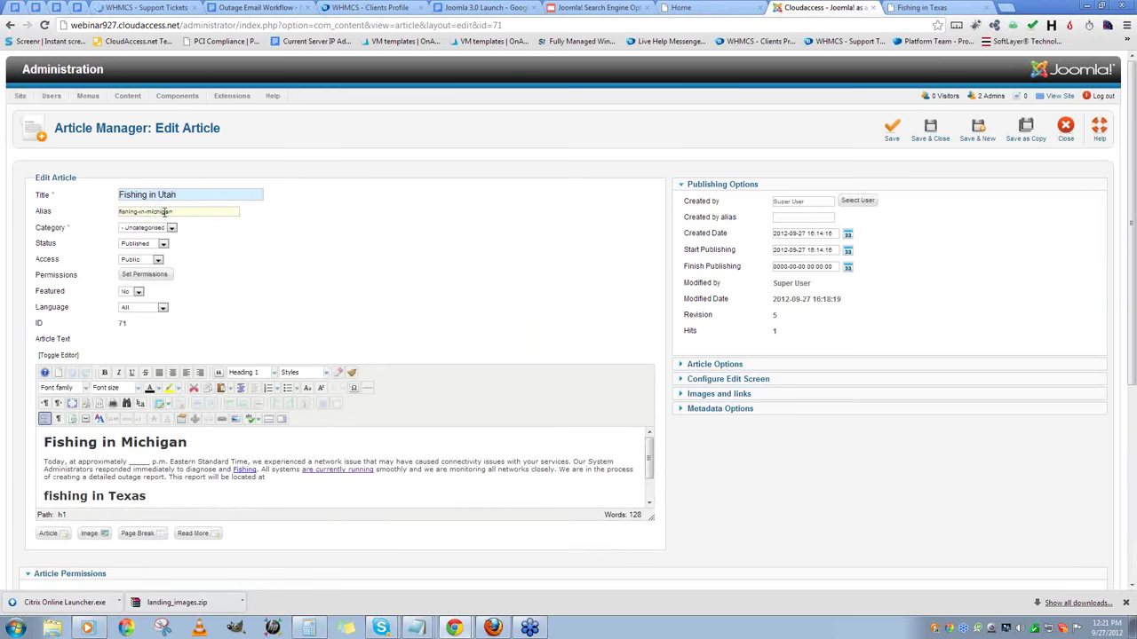
# - Replace the article's alias with "Fishing in Utah"
pyautogui.click(194, 212)
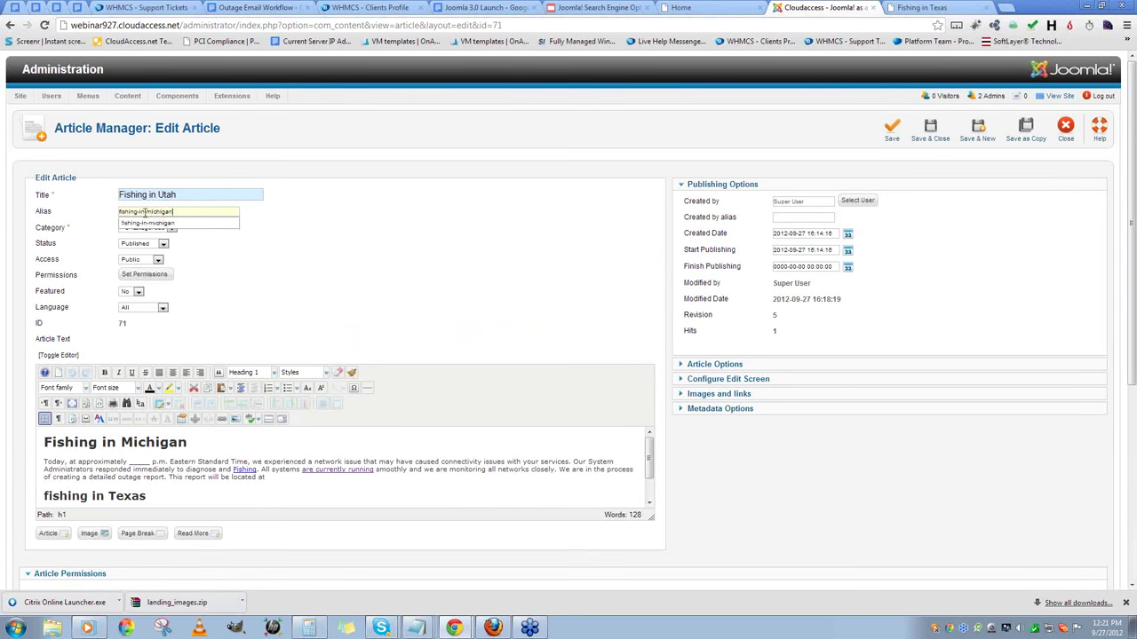
pyautogui.moveTo(140, 212); pyautogui.dragTo(177, 213)
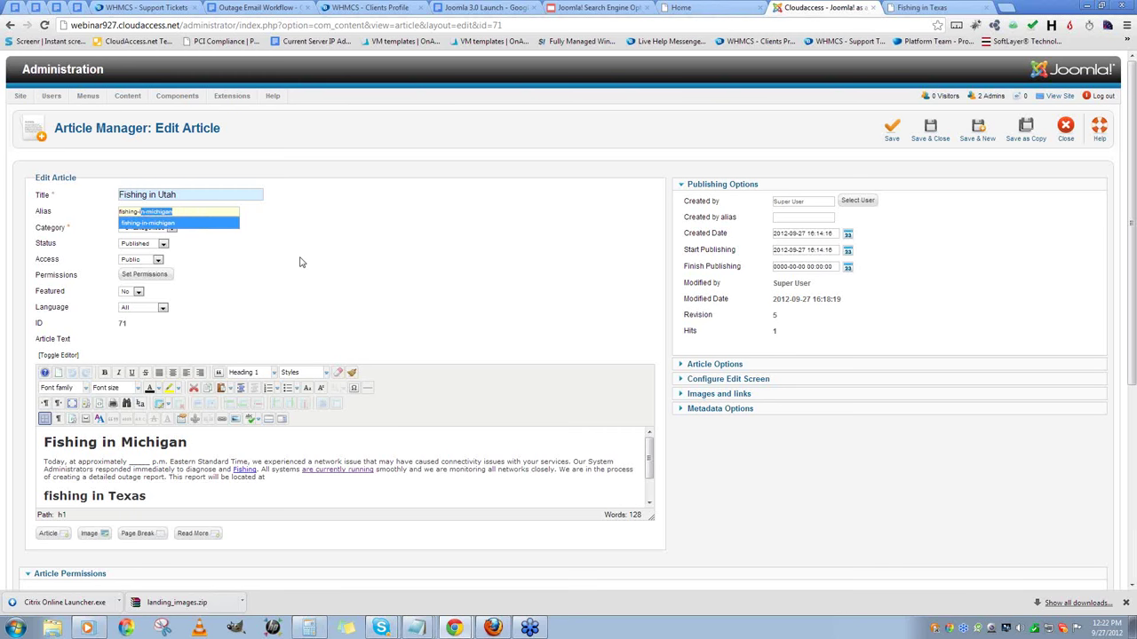
pyautogui.press('BackSpace')
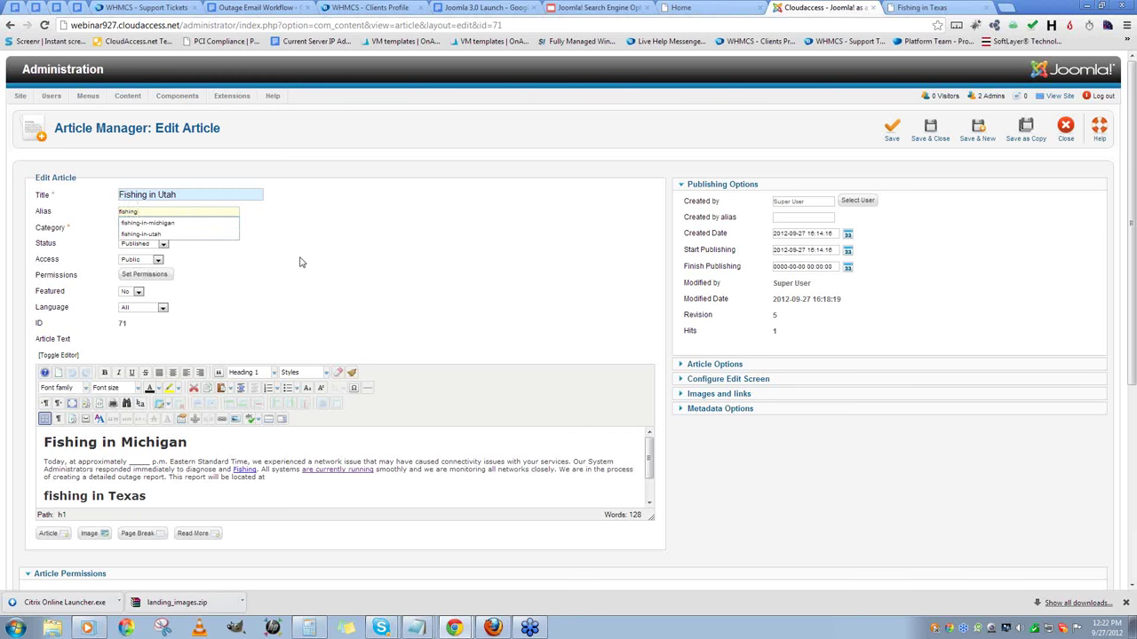
pyautogui.press('BackSpace')
pyautogui.press('BackSpace')
pyautogui.press('BackSpace')
pyautogui.press('BackSpace')
pyautogui.press('BackSpace')
pyautogui.press('BackSpace')
pyautogui.press('BackSpace')
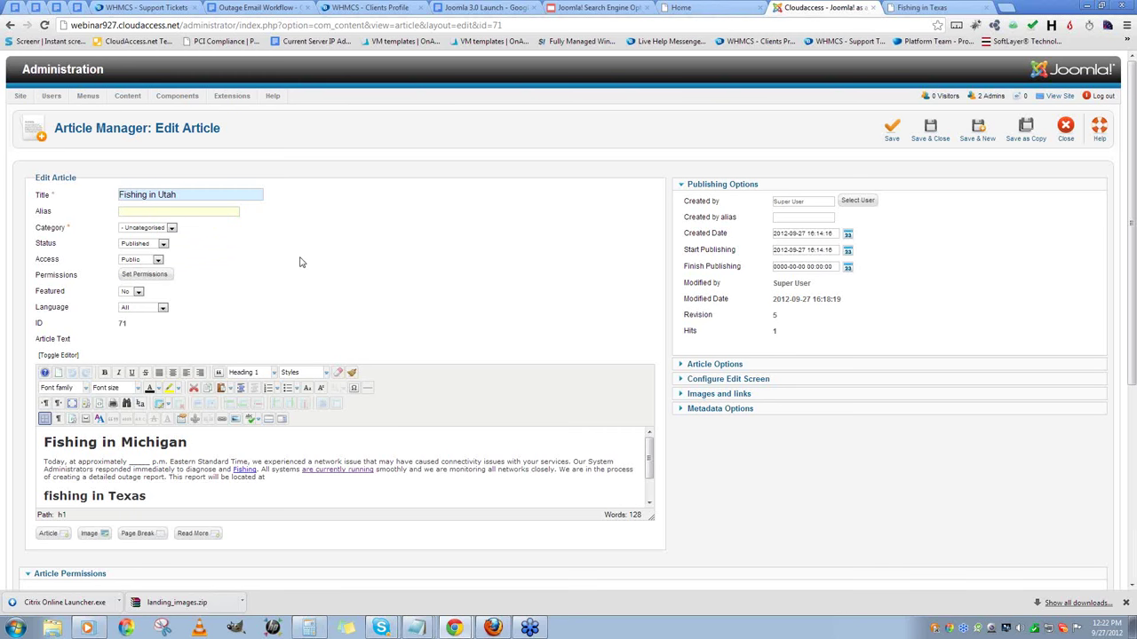
pyautogui.write('Fishing in Utah')
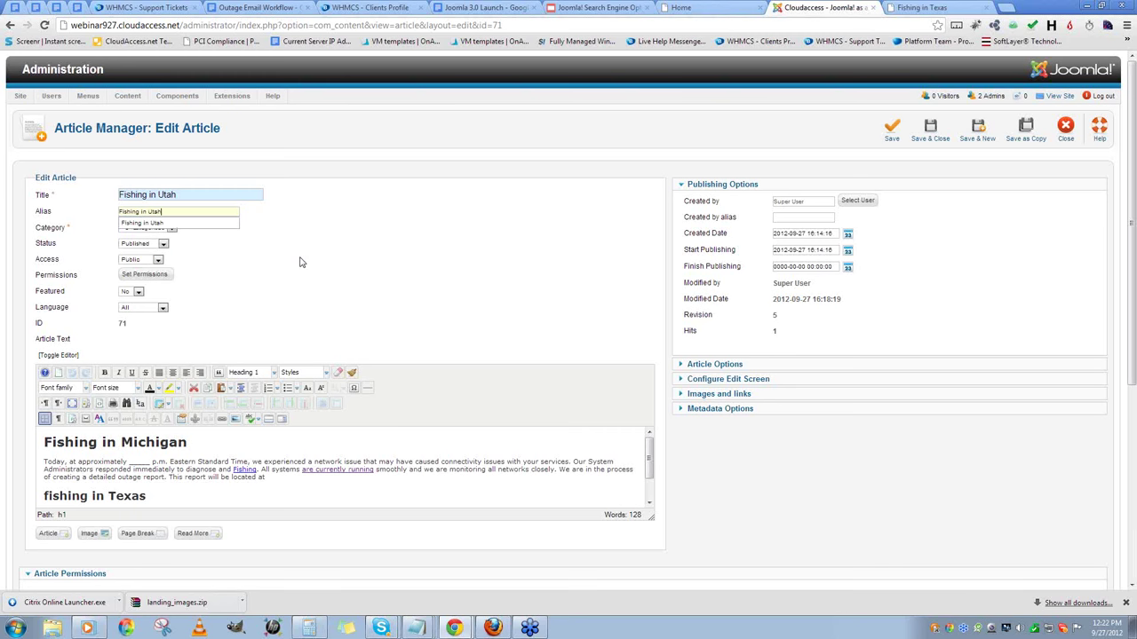
pyautogui.click(300, 262)
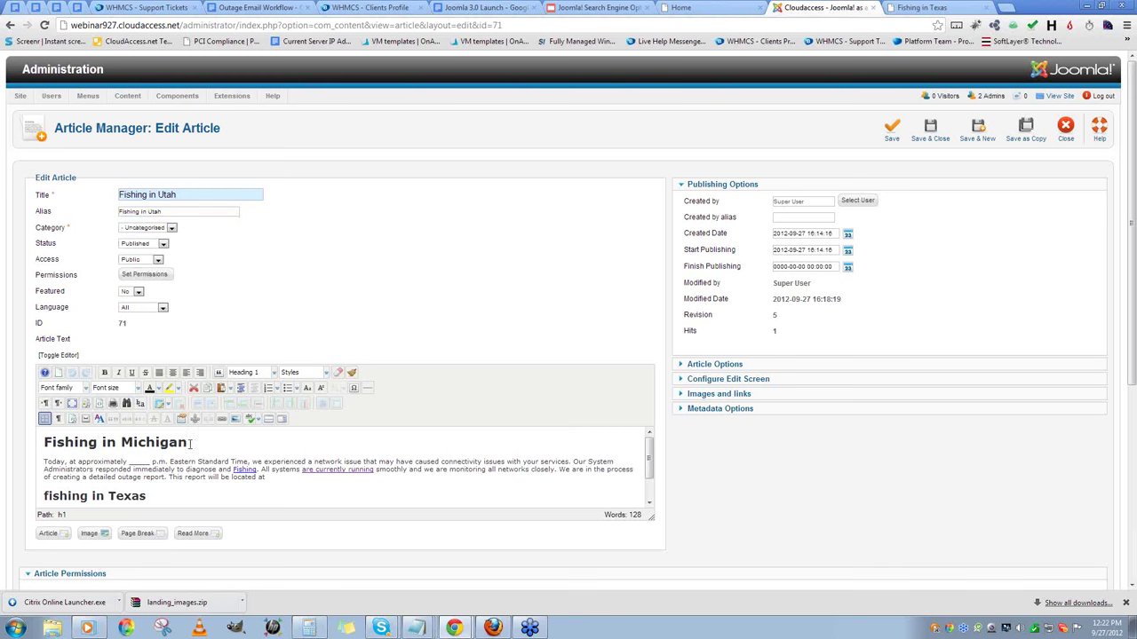
# - Change the first heading in the article text to "Fishing in Utah"
pyautogui.moveTo(196, 444); pyautogui.dragTo(132, 443)
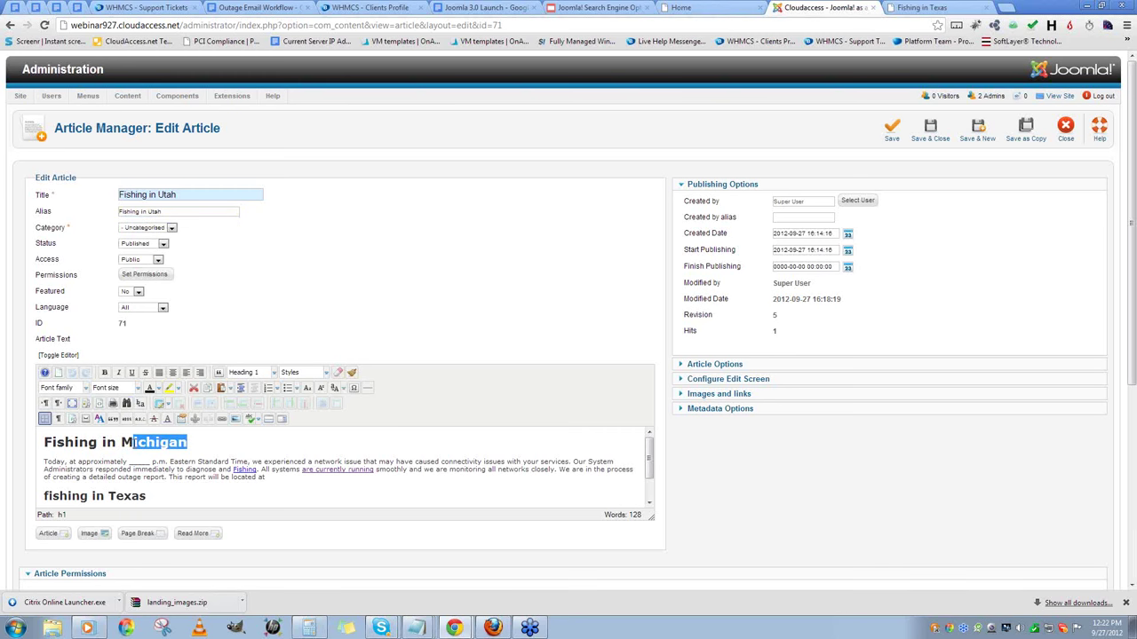
pyautogui.press('BackSpace')
pyautogui.press('BackSpace')
pyautogui.write('Utah')
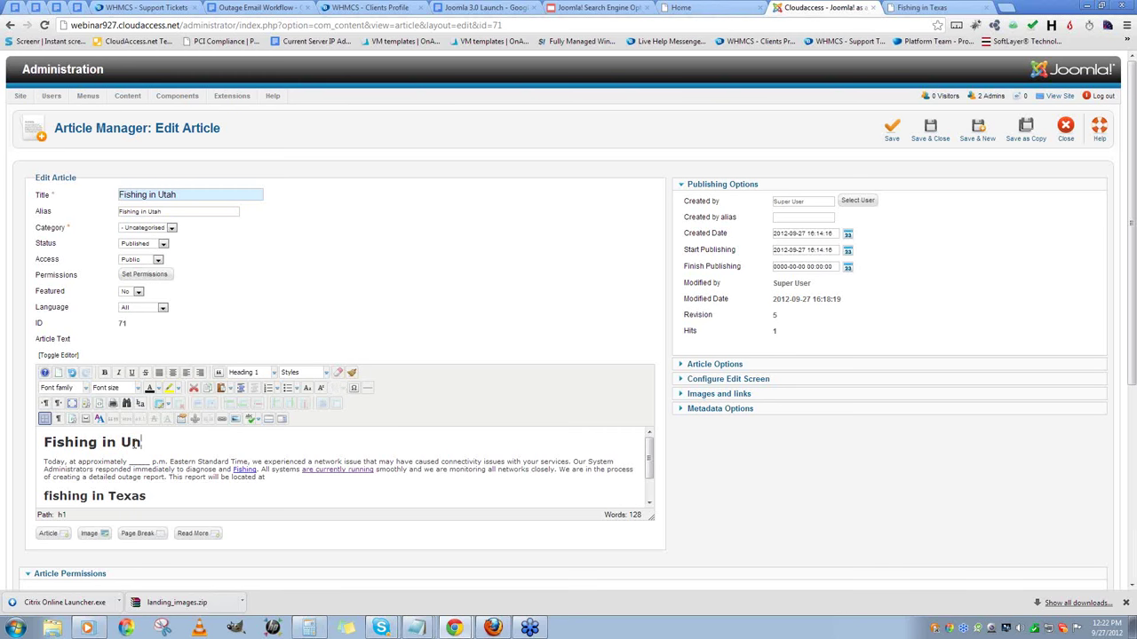
# - Check the first heading's h1 tags in the article's HTML source, and save the article
pyautogui.moveTo(191, 450); pyautogui.dragTo(33, 448)
pyautogui.click(213, 443)
pyautogui.click(99, 404)
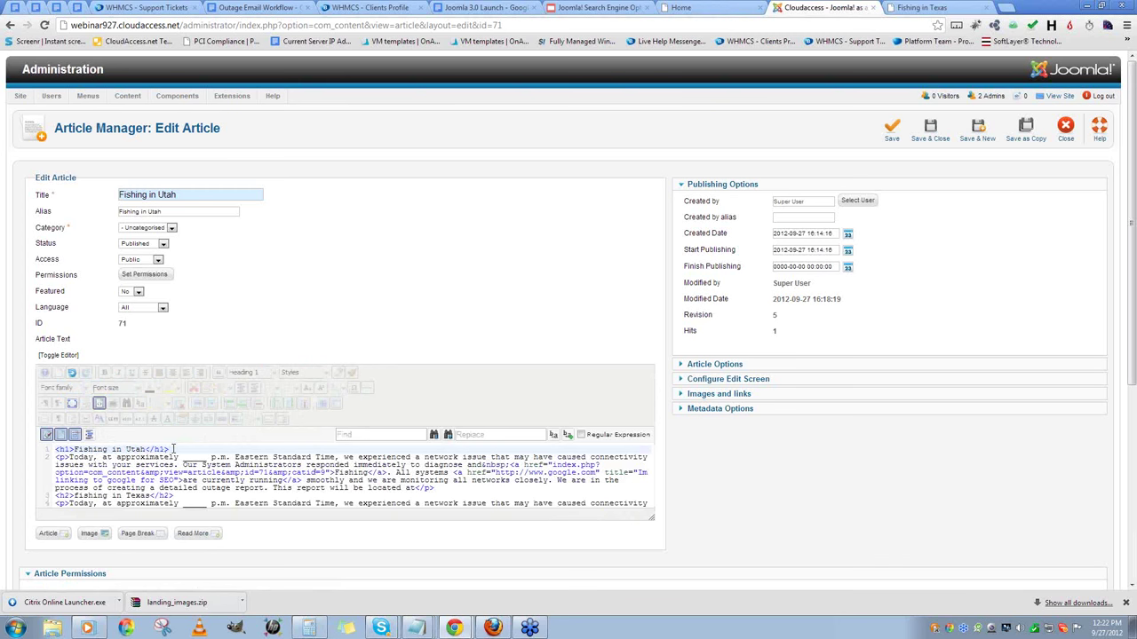
pyautogui.moveTo(173, 450); pyautogui.dragTo(56, 451)
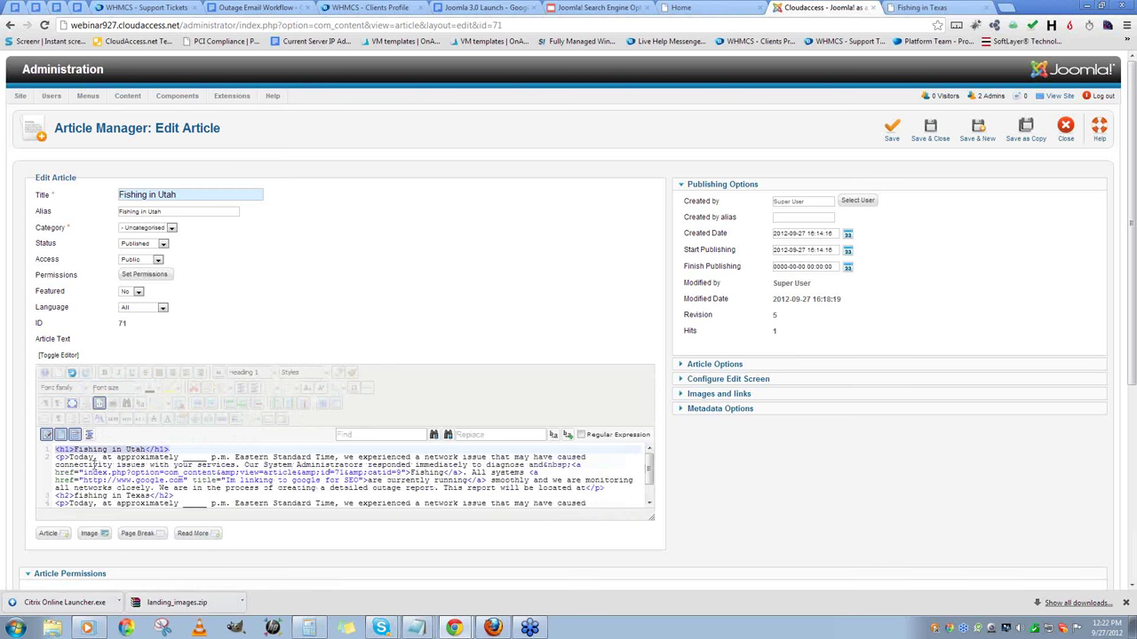
pyautogui.click(892, 132)
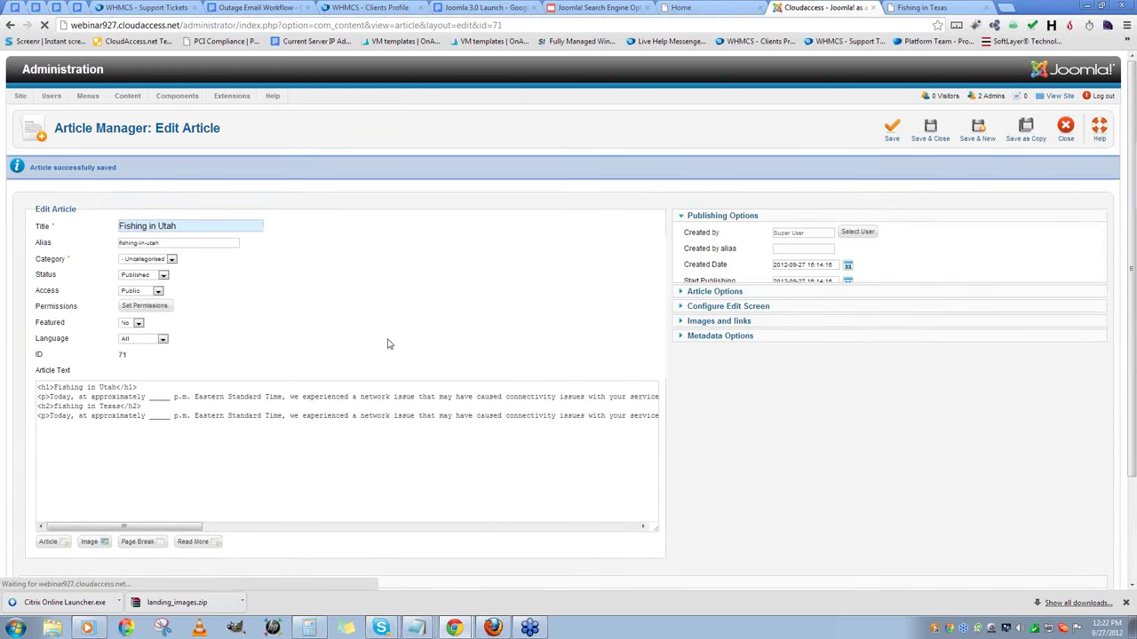
# - Change the second heading in the article text to "Fishing in Utah" with a capital F
pyautogui.scroll(-1, 382, 347)
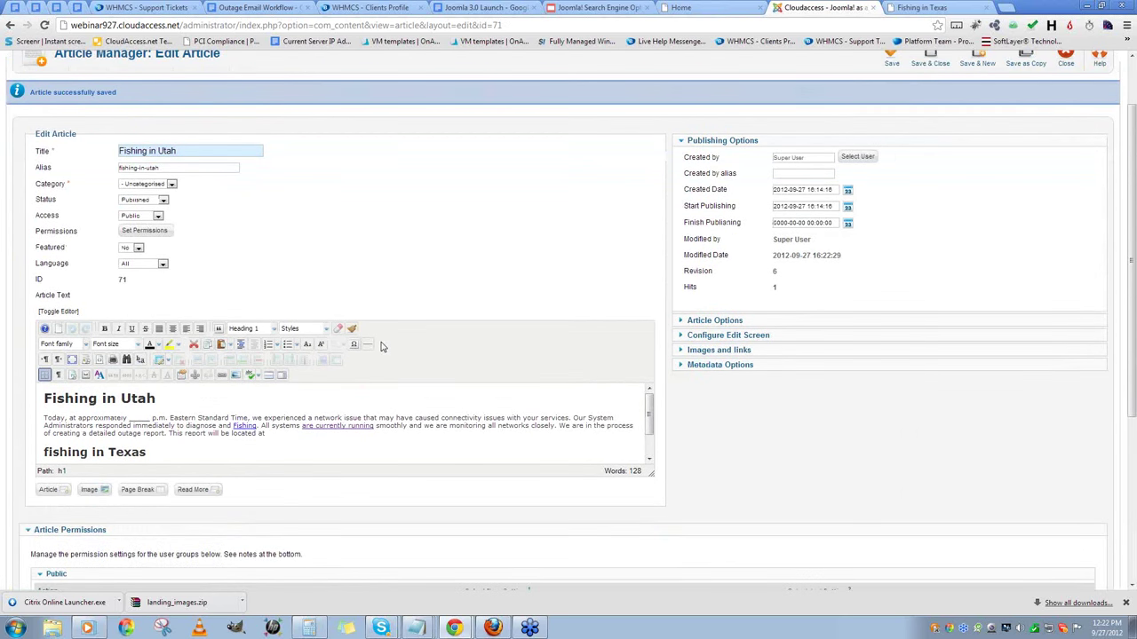
pyautogui.scroll(-2, 381, 346)
pyautogui.moveTo(168, 362); pyautogui.dragTo(110, 365)
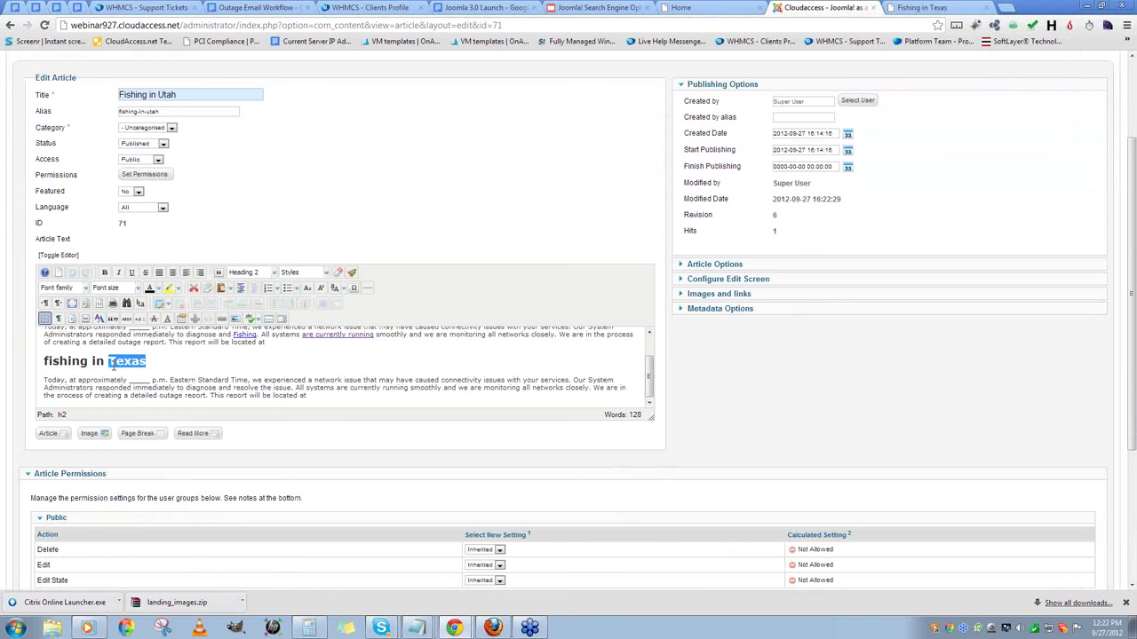
pyautogui.write('Utah')
pyautogui.click(49, 361)
pyautogui.press('BackSpace')
pyautogui.write('F')
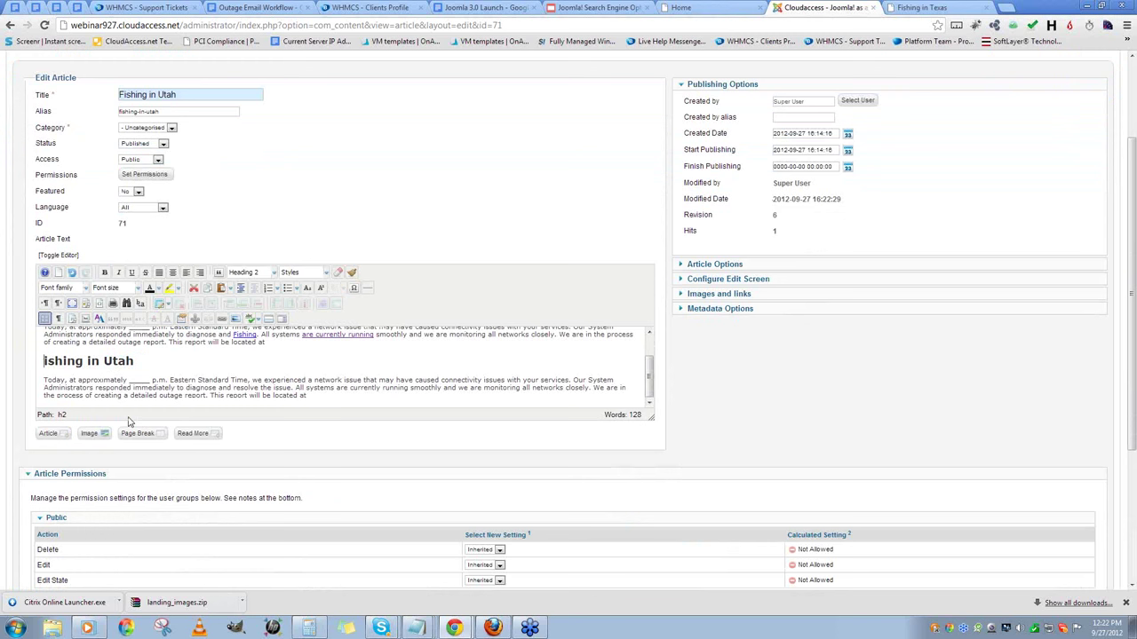
# - Review the article's title, its two "Fishing in Utah" headings and the paragraph beneath each heading
pyautogui.scroll(1, 118, 364)
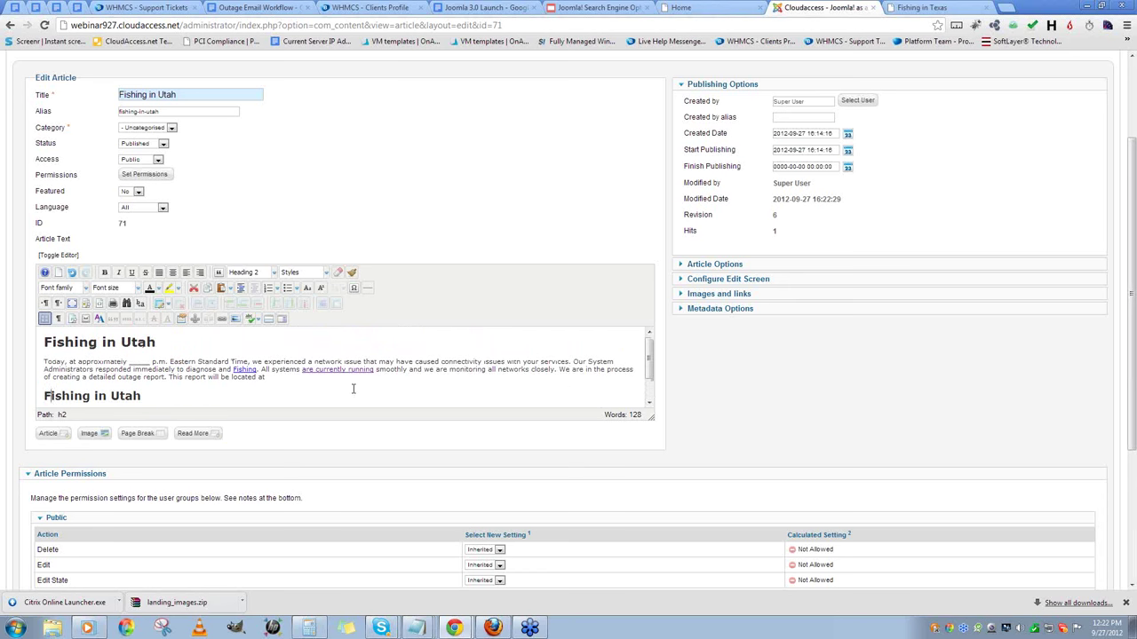
pyautogui.moveTo(152, 341); pyautogui.dragTo(13, 336)
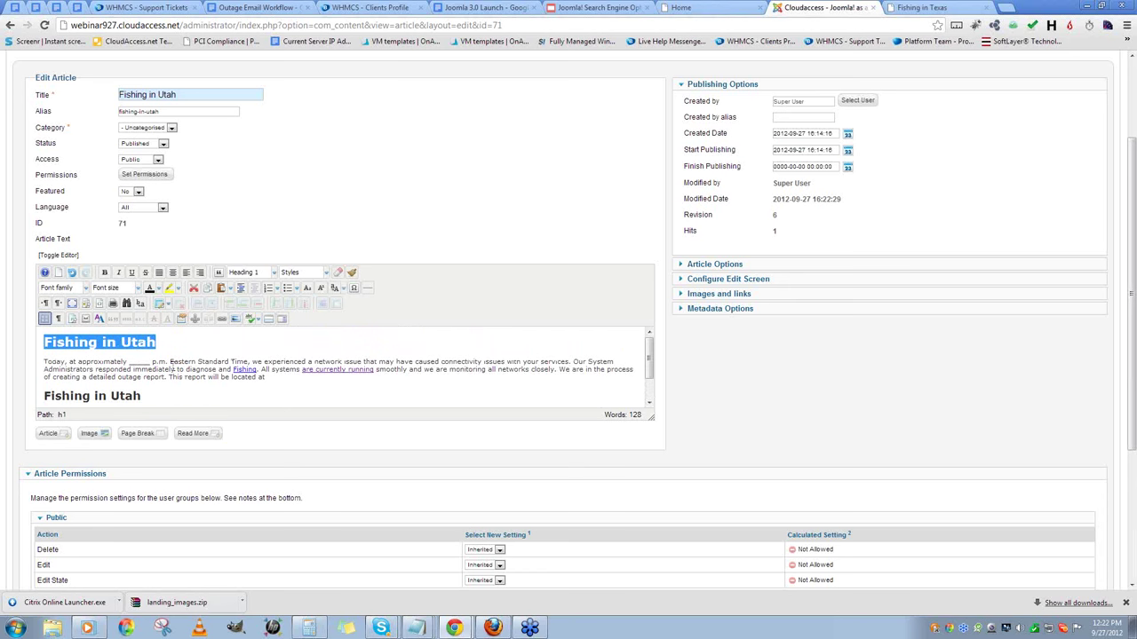
pyautogui.click(227, 376)
pyautogui.moveTo(265, 377); pyautogui.dragTo(34, 359)
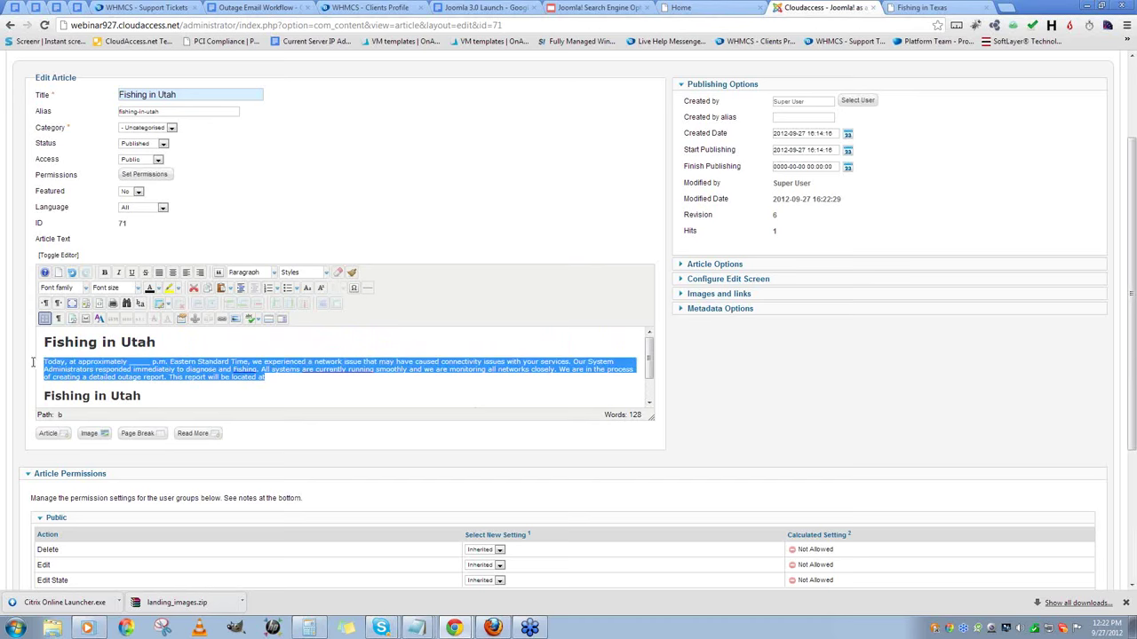
pyautogui.click(265, 377)
pyautogui.scroll(-1, 196, 379)
pyautogui.moveTo(157, 360); pyautogui.dragTo(43, 361)
pyautogui.scroll(-1, 192, 357)
pyautogui.moveTo(308, 351); pyautogui.dragTo(40, 337)
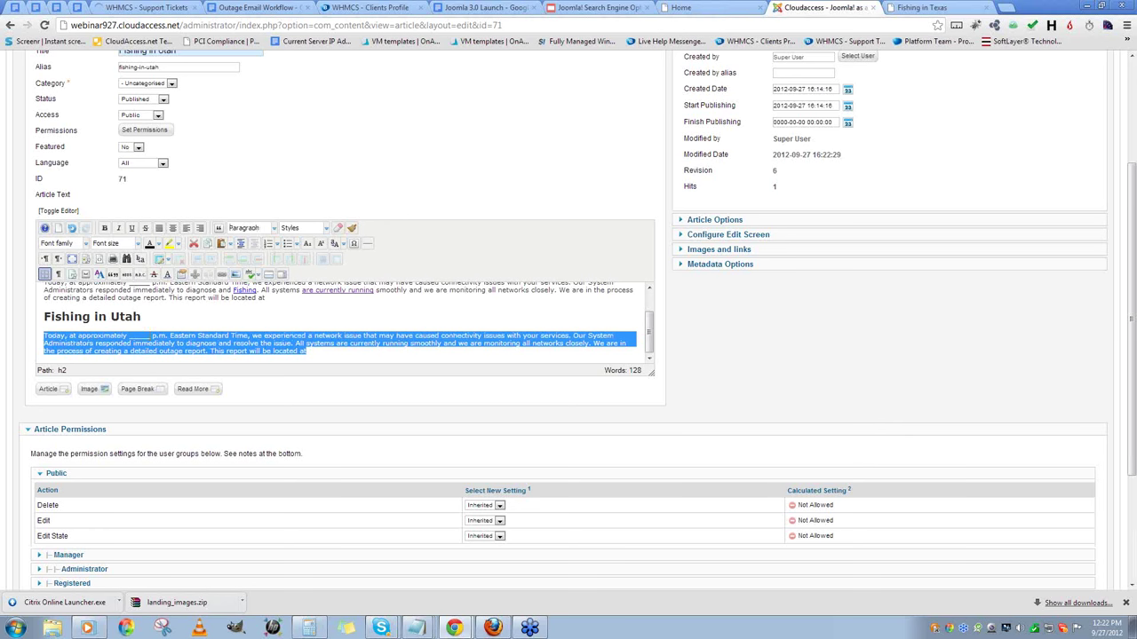
pyautogui.click(211, 328)
pyautogui.scroll(3, 222, 355)
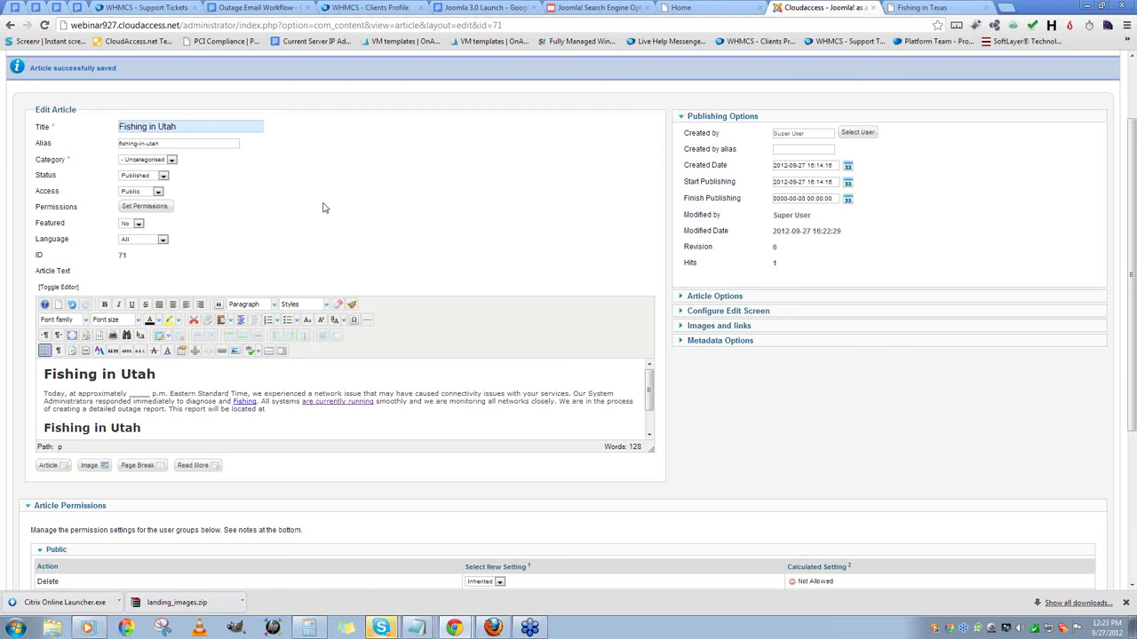
pyautogui.moveTo(185, 127); pyautogui.dragTo(114, 127)
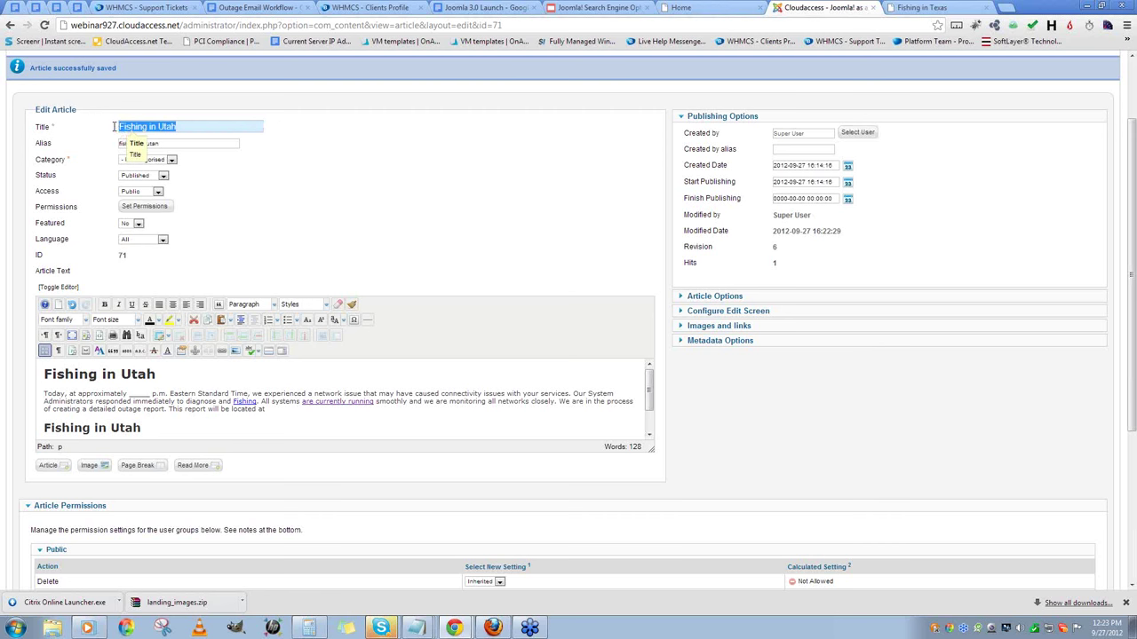
pyautogui.click(361, 234)
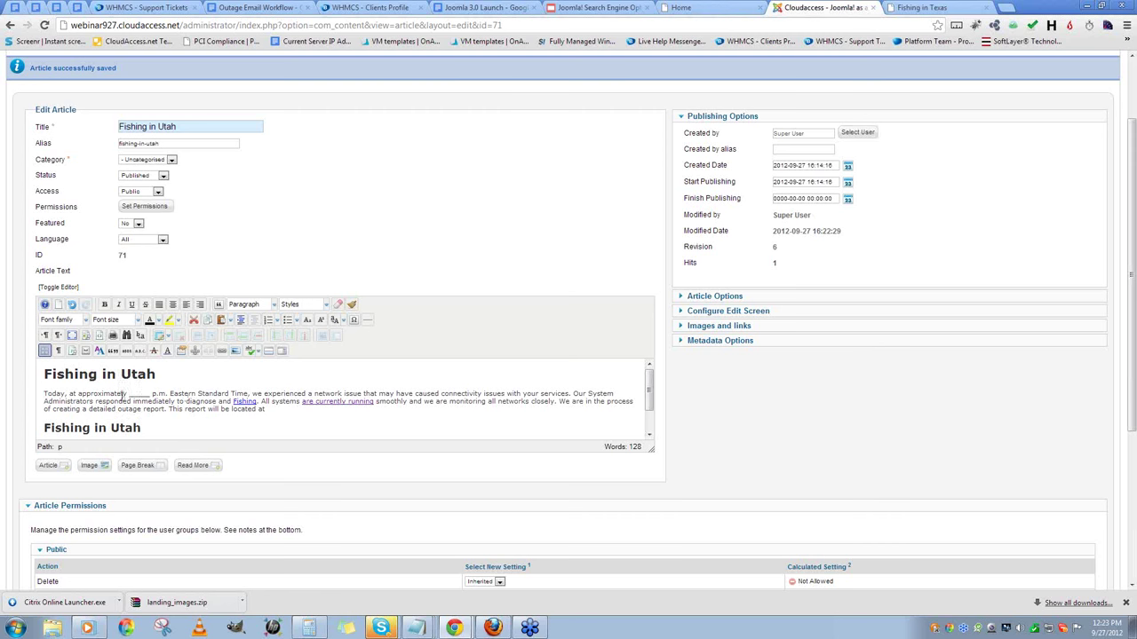
# - Edit the "are currently running" link in the first paragraph and set its title attribute to "Fishing in Utah"
pyautogui.click(332, 414)
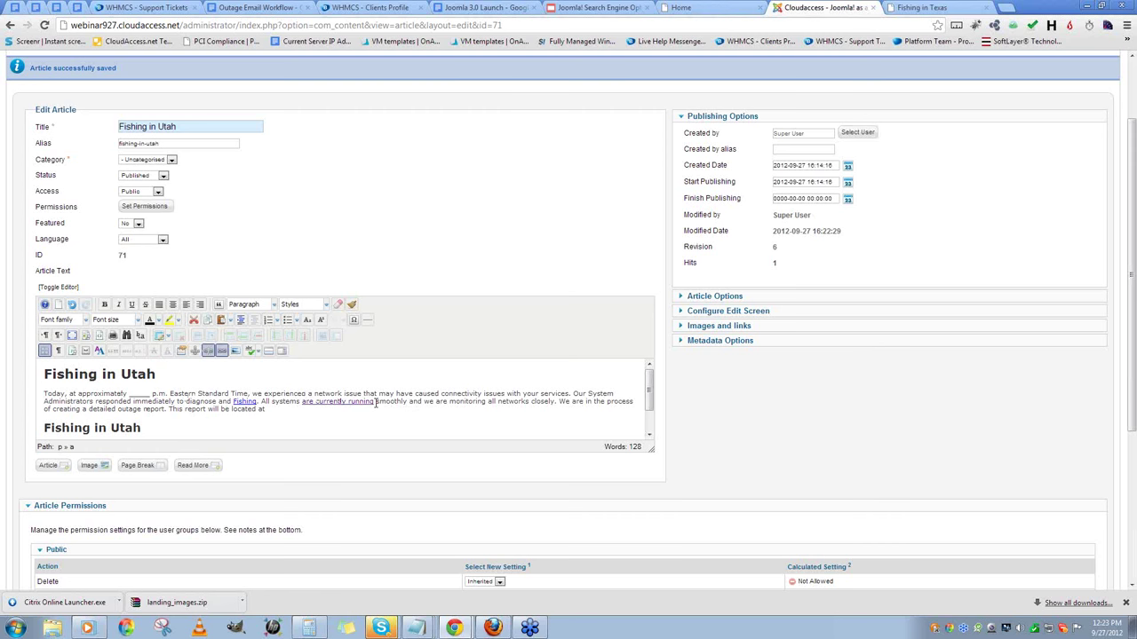
pyautogui.moveTo(375, 404); pyautogui.dragTo(301, 405)
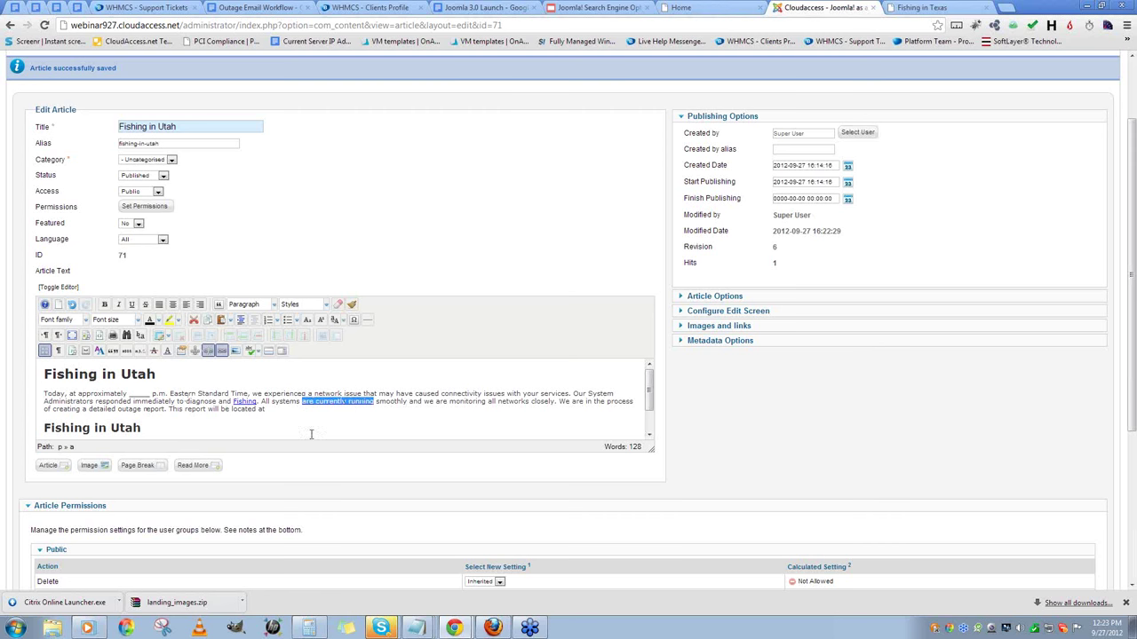
pyautogui.click(221, 350)
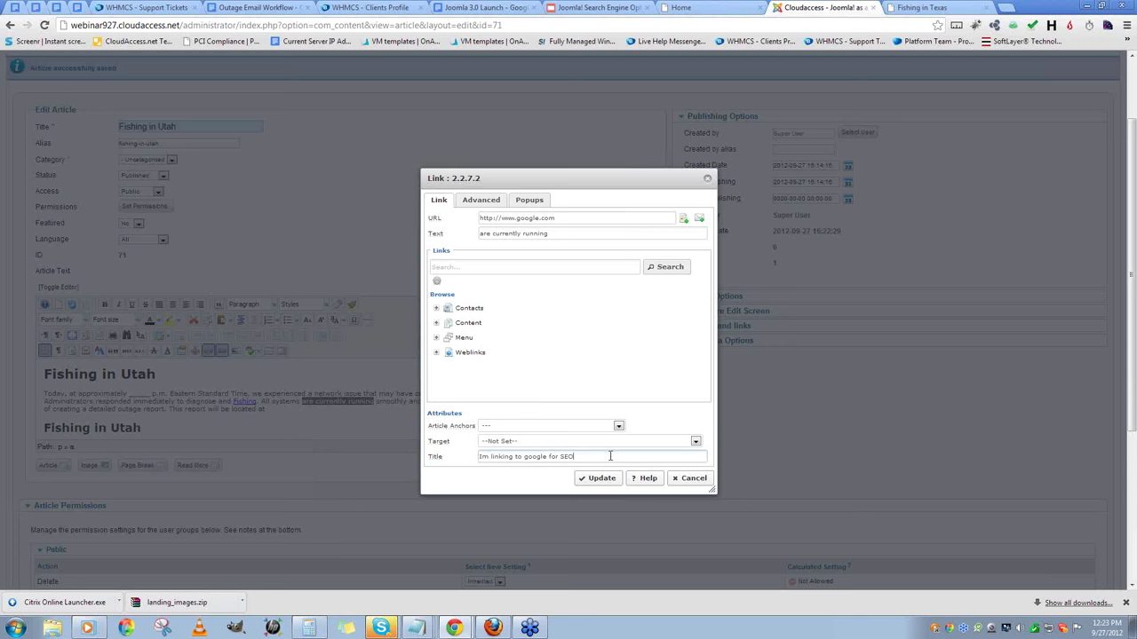
pyautogui.moveTo(610, 456); pyautogui.dragTo(404, 466)
pyautogui.write('Fishing in Utah')
# - Replace the link's displayed text with "Fishing in Utah" and update the link
pyautogui.click(593, 233)
pyautogui.moveTo(593, 233); pyautogui.dragTo(393, 250)
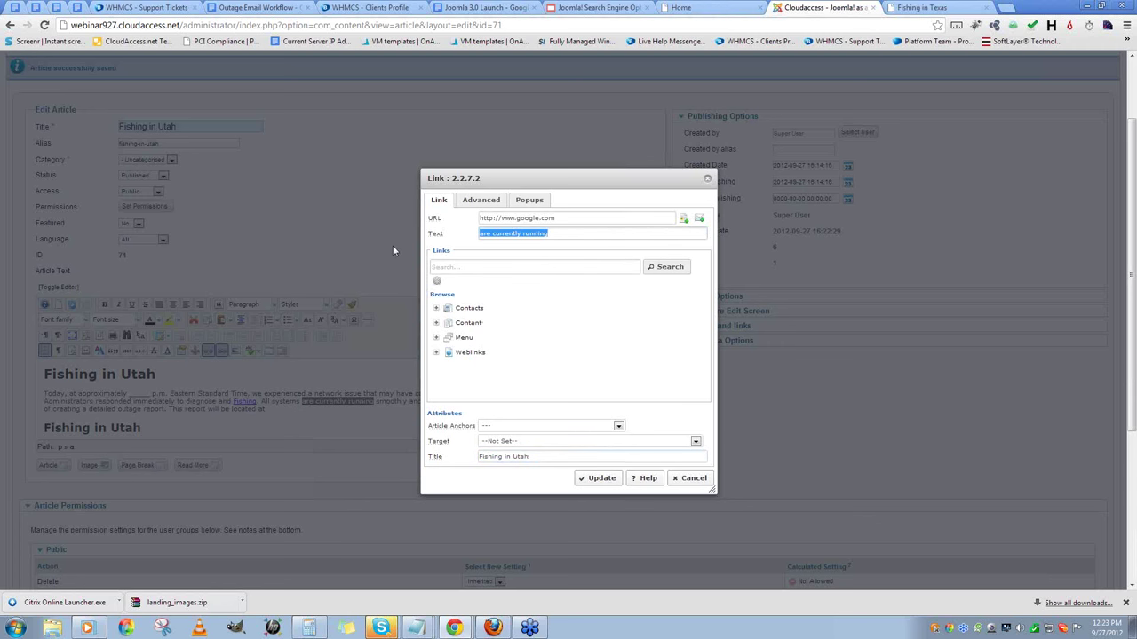
pyautogui.write('Fishing in Utah')
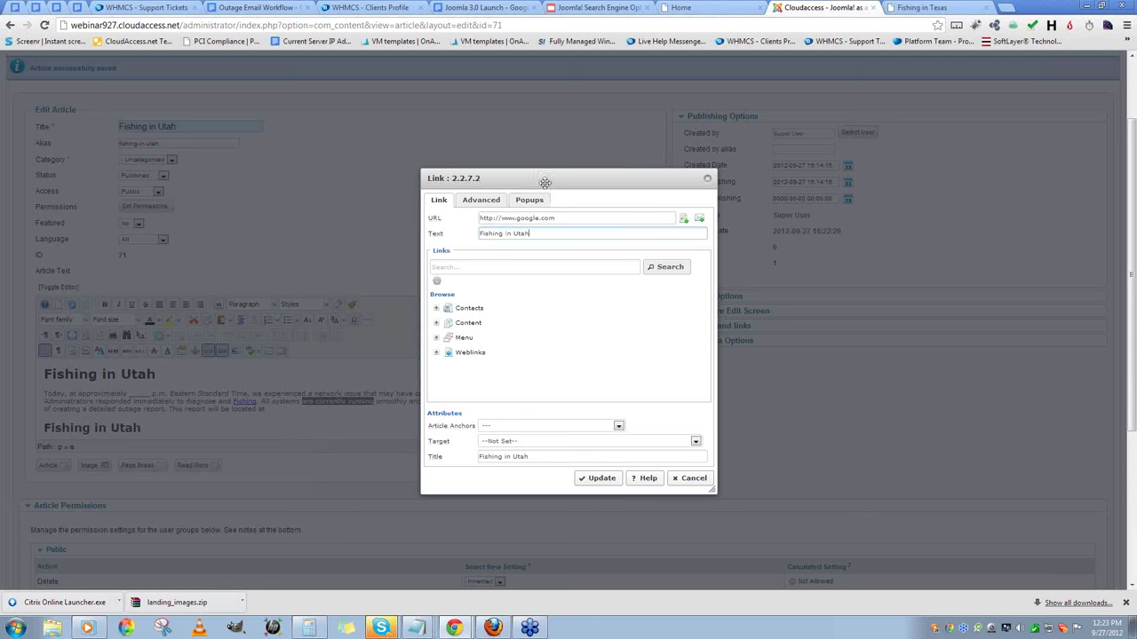
pyautogui.click(515, 450)
pyautogui.click(549, 236)
pyautogui.tripleClick(547, 458)
pyautogui.moveTo(437, 465)
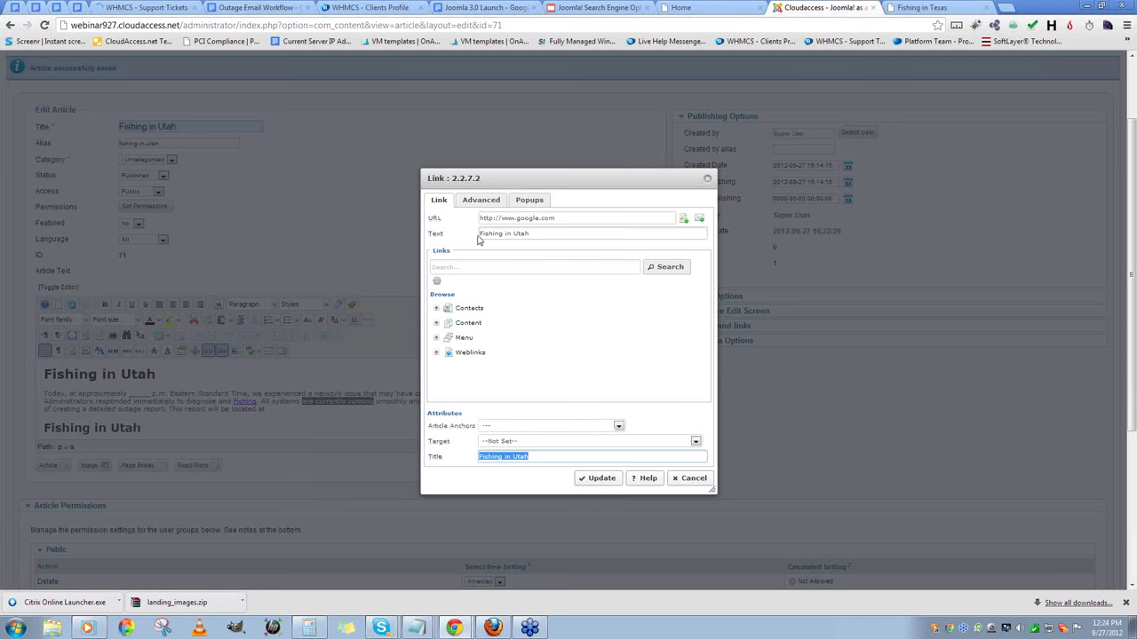
pyautogui.click(603, 479)
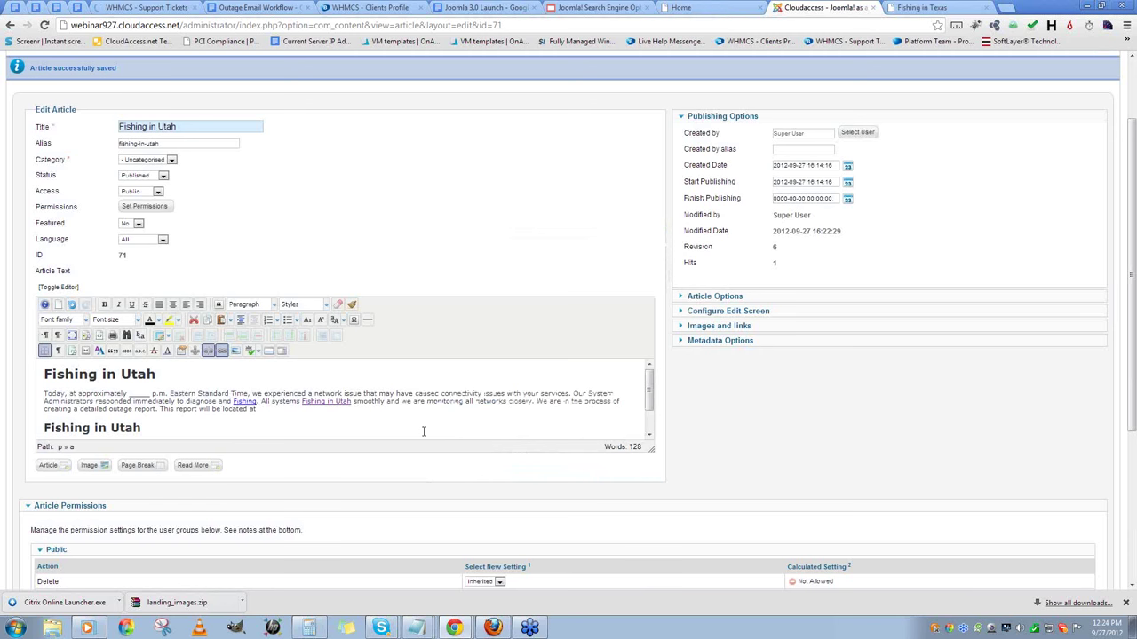
# - Save the article and close it, returning to the article list
pyautogui.click(394, 421)
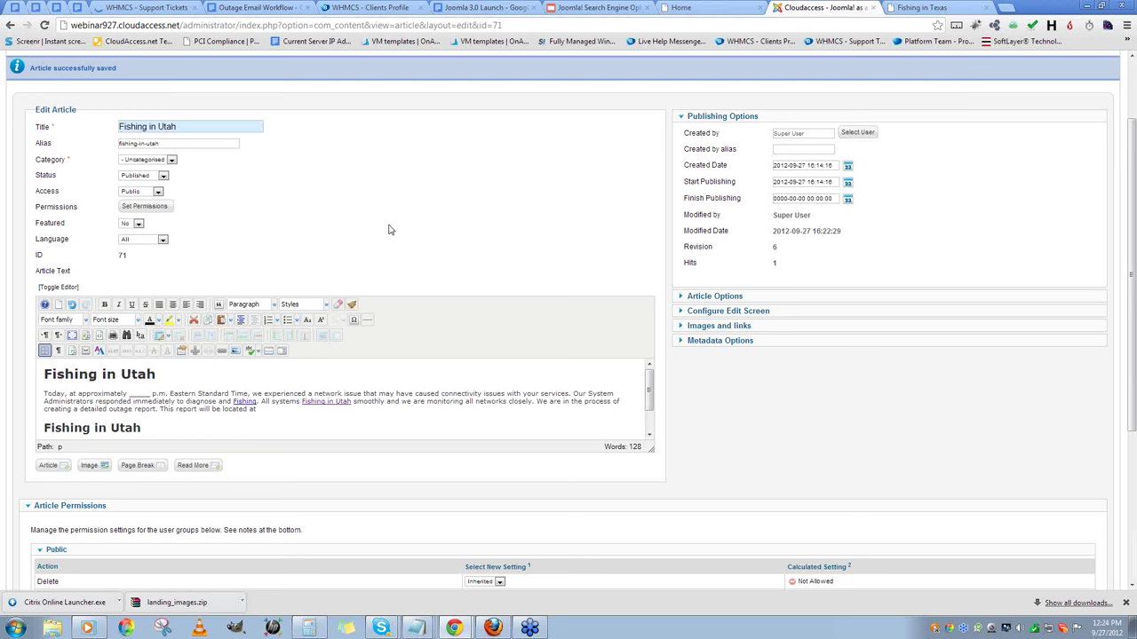
pyautogui.scroll(2, 388, 230)
pyautogui.click(930, 124)
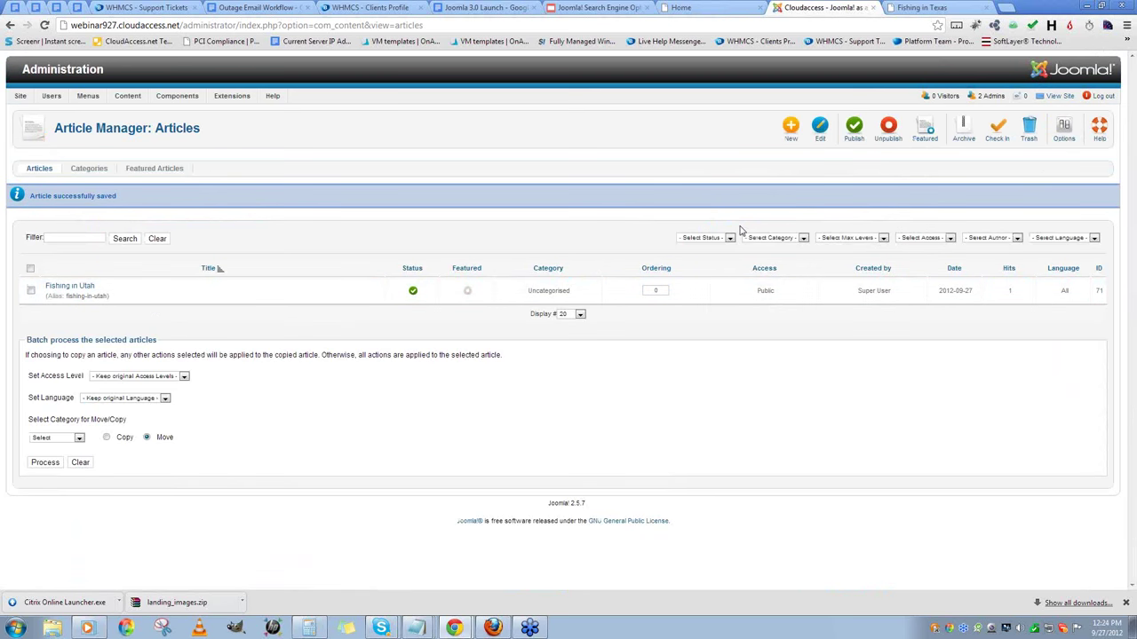
# - Reload the live site's fishing page and open its "Fishing in Utah" menu item
pyautogui.click(932, 8)
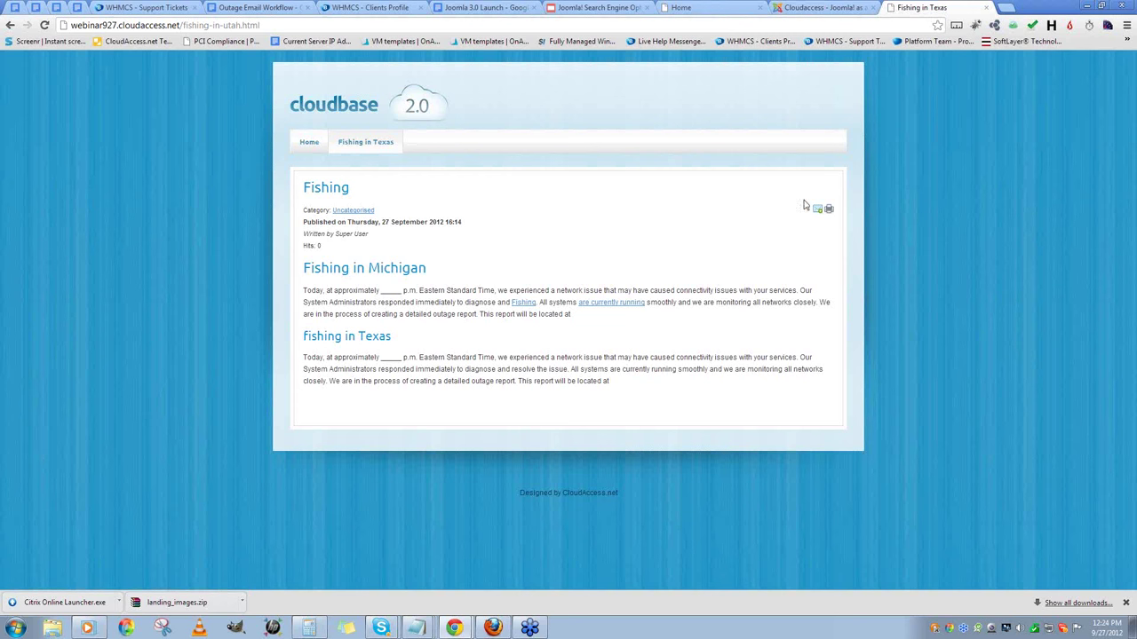
pyautogui.click(46, 26)
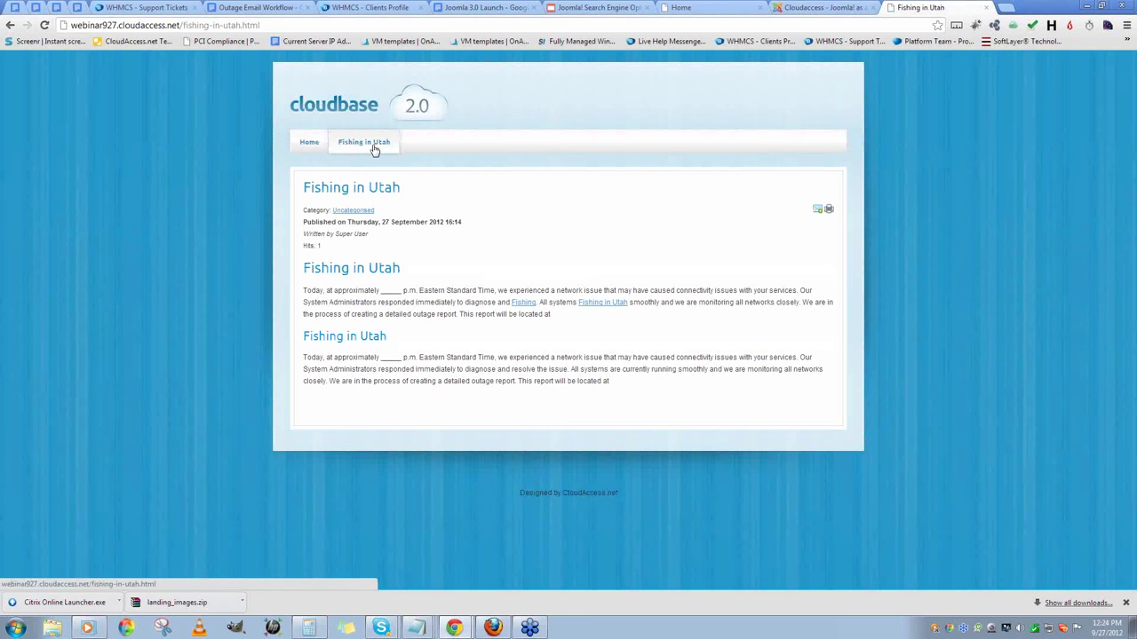
pyautogui.click(374, 149)
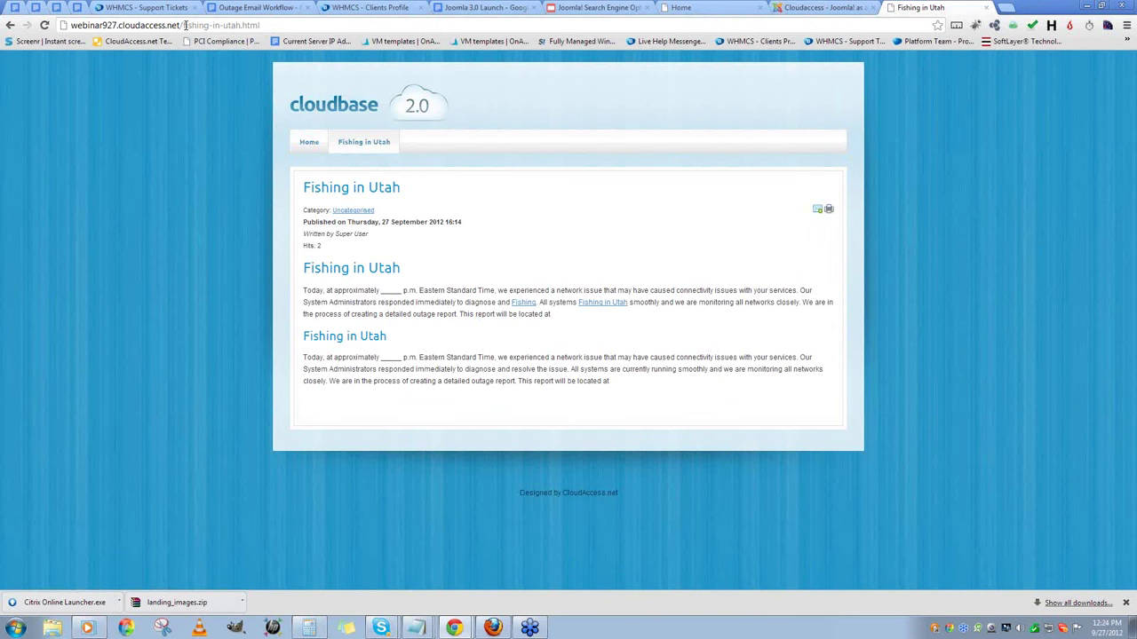
# - Check the live page's URL ending, article title and the article details block beneath the title
pyautogui.moveTo(181, 25); pyautogui.dragTo(263, 24)
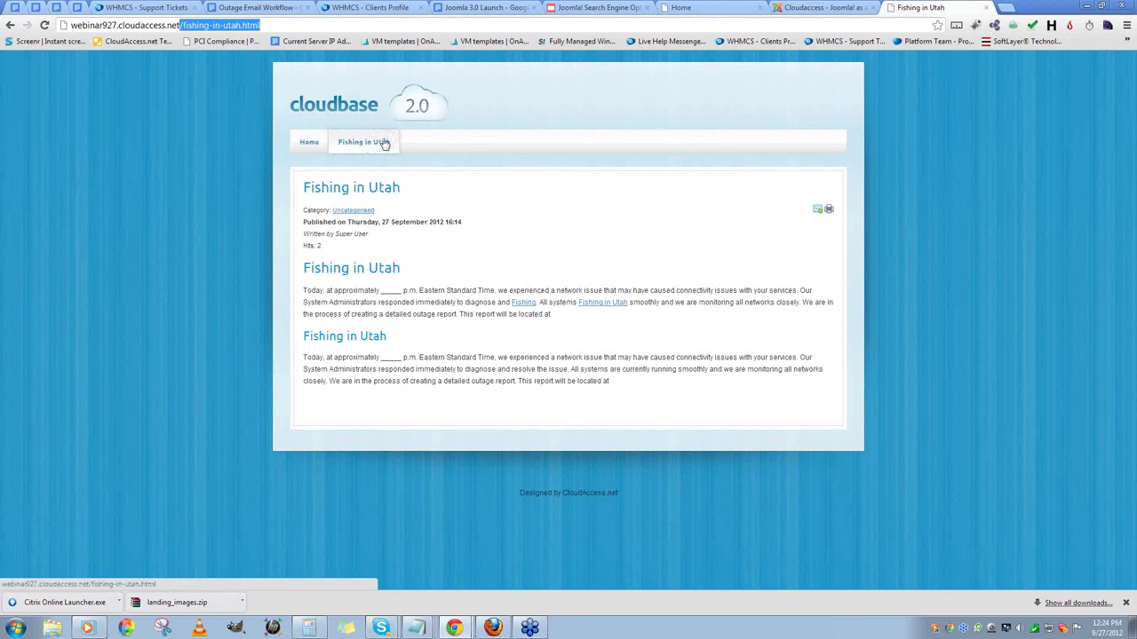
pyautogui.moveTo(300, 188); pyautogui.dragTo(421, 198)
pyautogui.click(415, 204)
pyautogui.moveTo(482, 231); pyautogui.dragTo(306, 202)
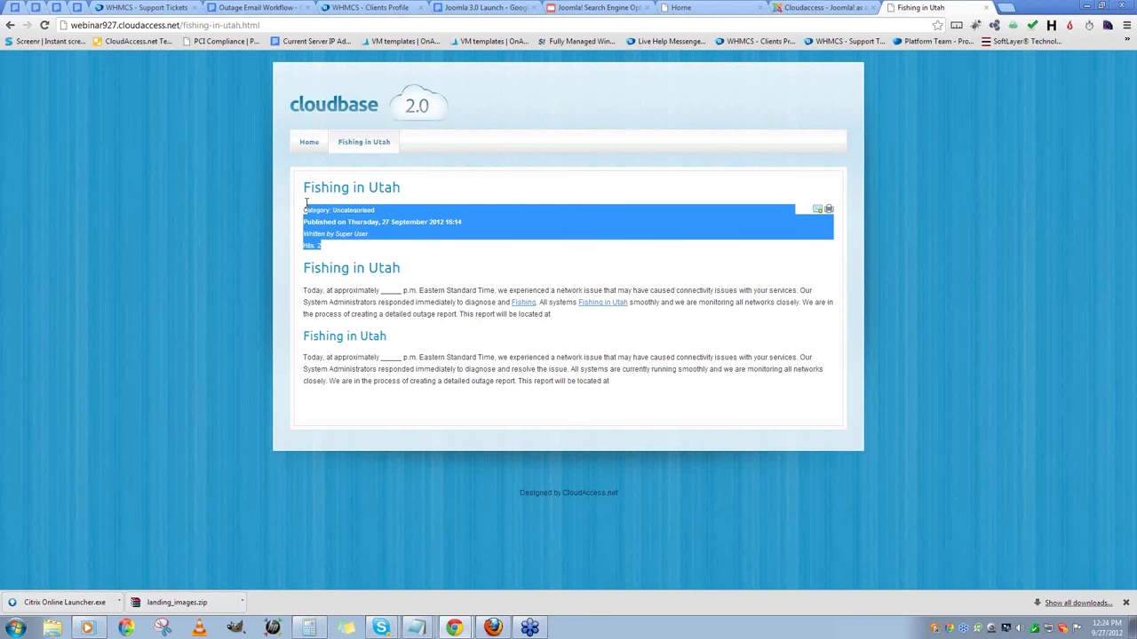
pyautogui.click(358, 250)
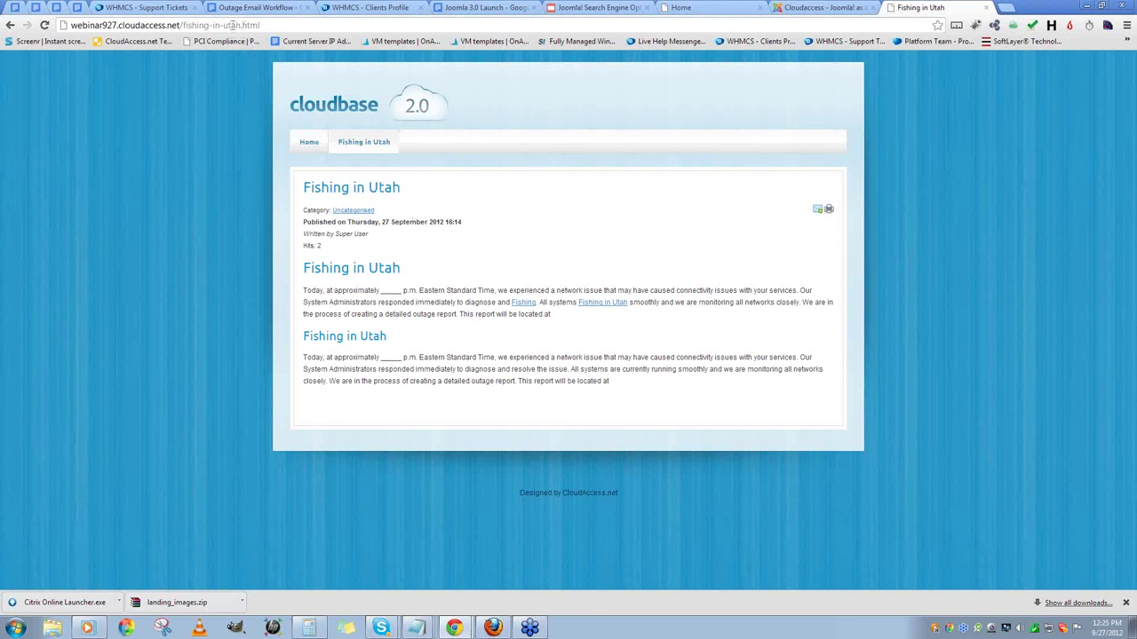
pyautogui.moveTo(369, 249); pyautogui.dragTo(302, 214)
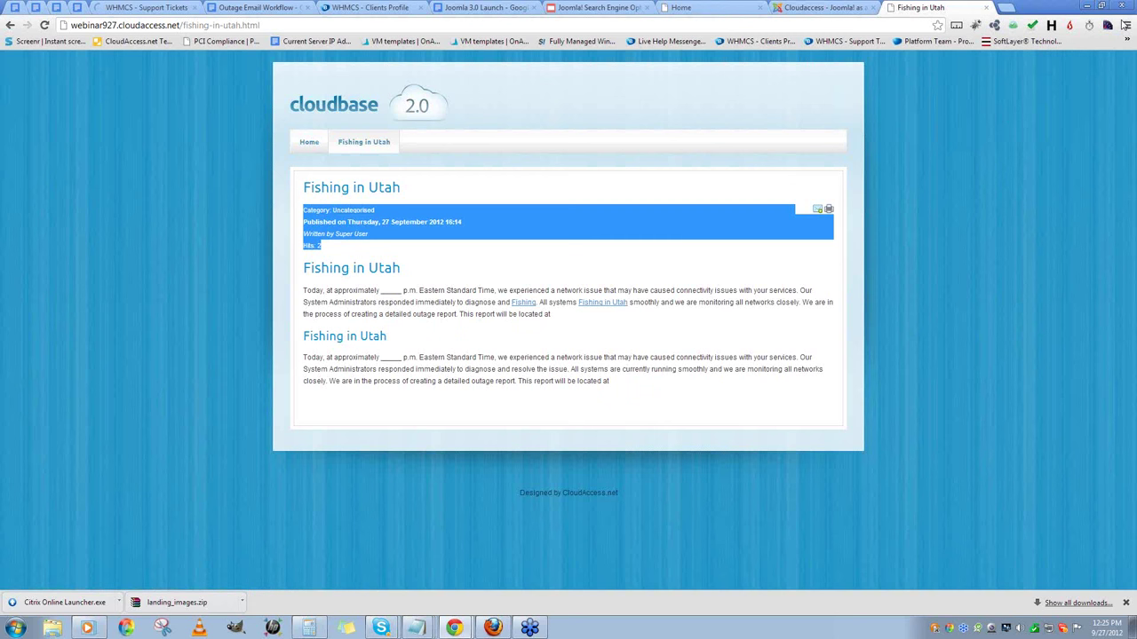
# - Open the live page's HTML source and examine the code at its beginning, including the head section
pyautogui.click(1126, 26)
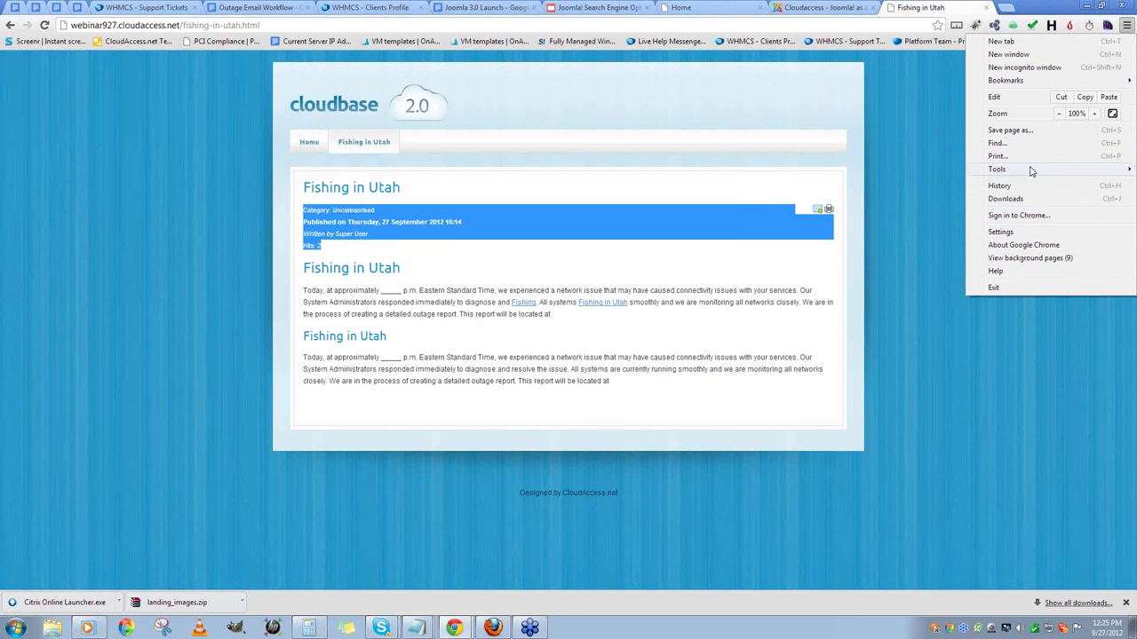
pyautogui.moveTo(1031, 170)
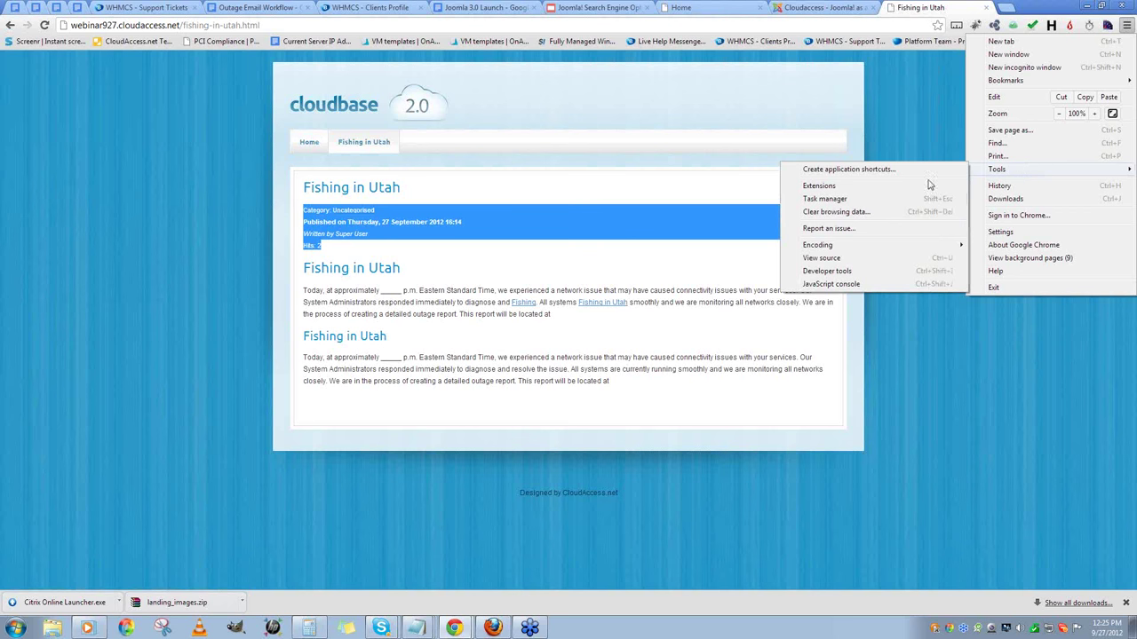
pyautogui.click(838, 258)
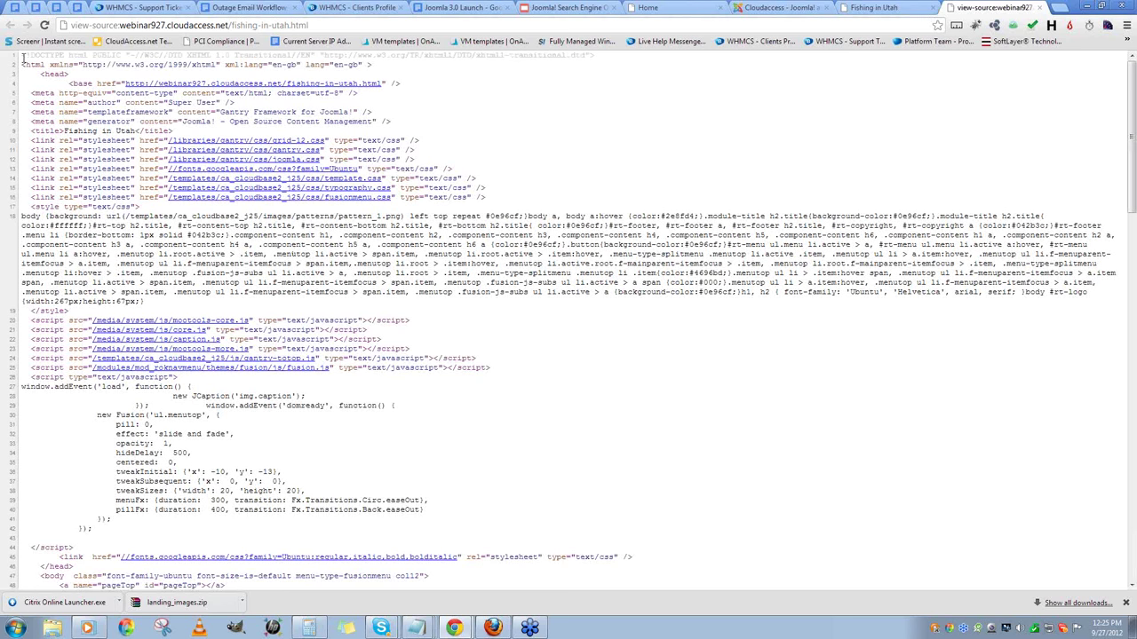
pyautogui.moveTo(23, 55); pyautogui.dragTo(473, 358)
pyautogui.click(495, 378)
pyautogui.scroll(-4, 494, 377)
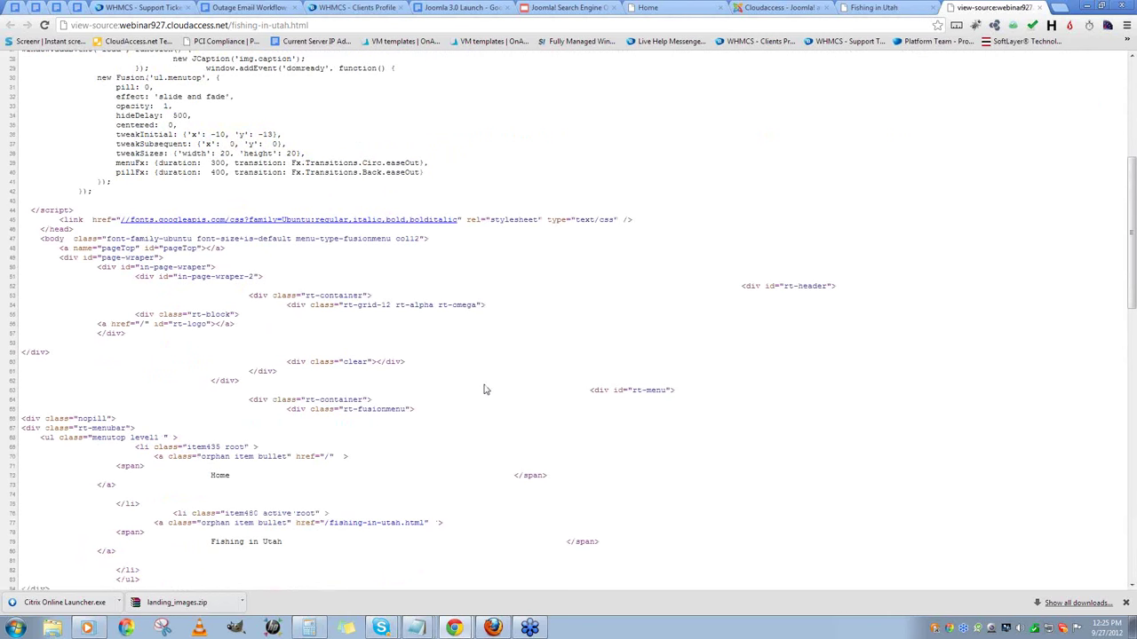
pyautogui.scroll(3, 484, 389)
pyautogui.scroll(-1, 484, 389)
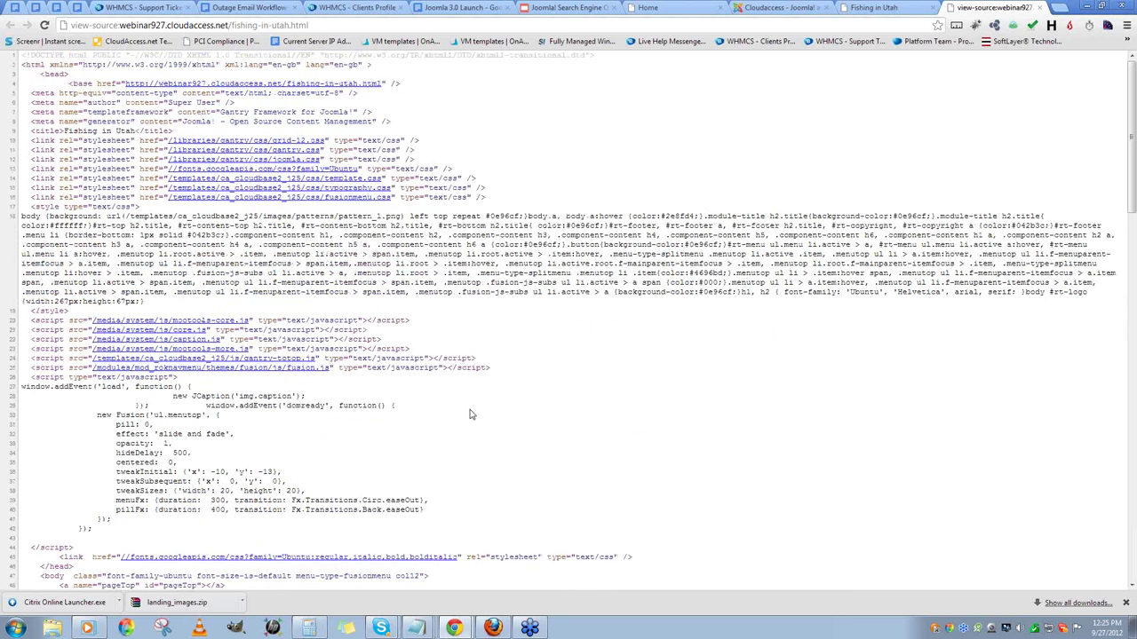
# - Examine the rest of the page source down to the article's h1 and h2 headings and link title
pyautogui.scroll(-6, 489, 407)
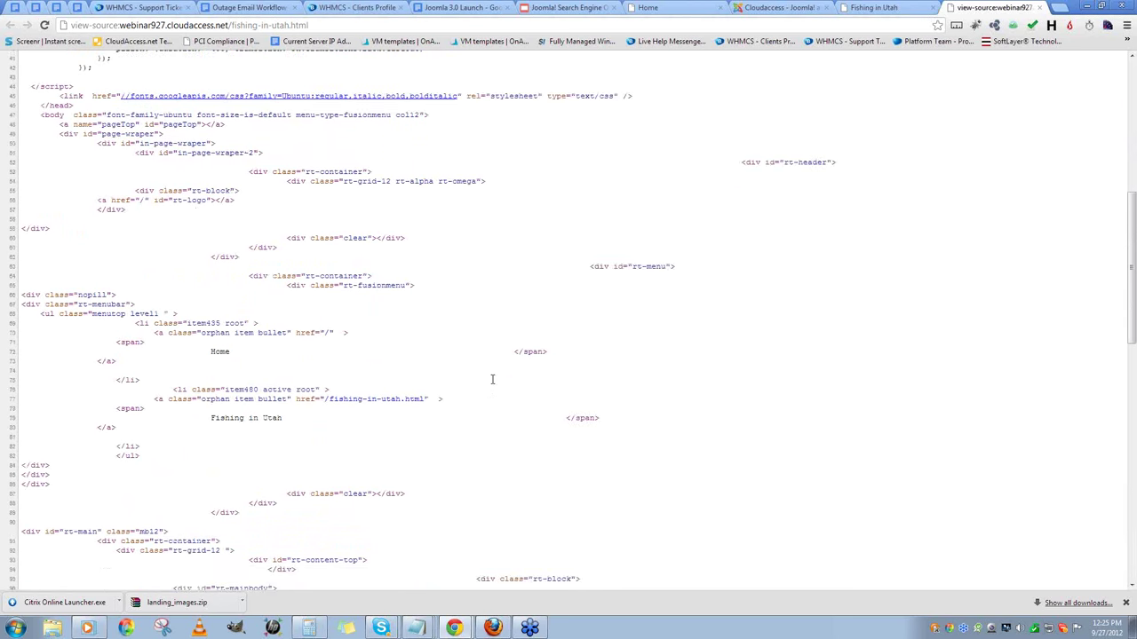
pyautogui.scroll(-5, 461, 353)
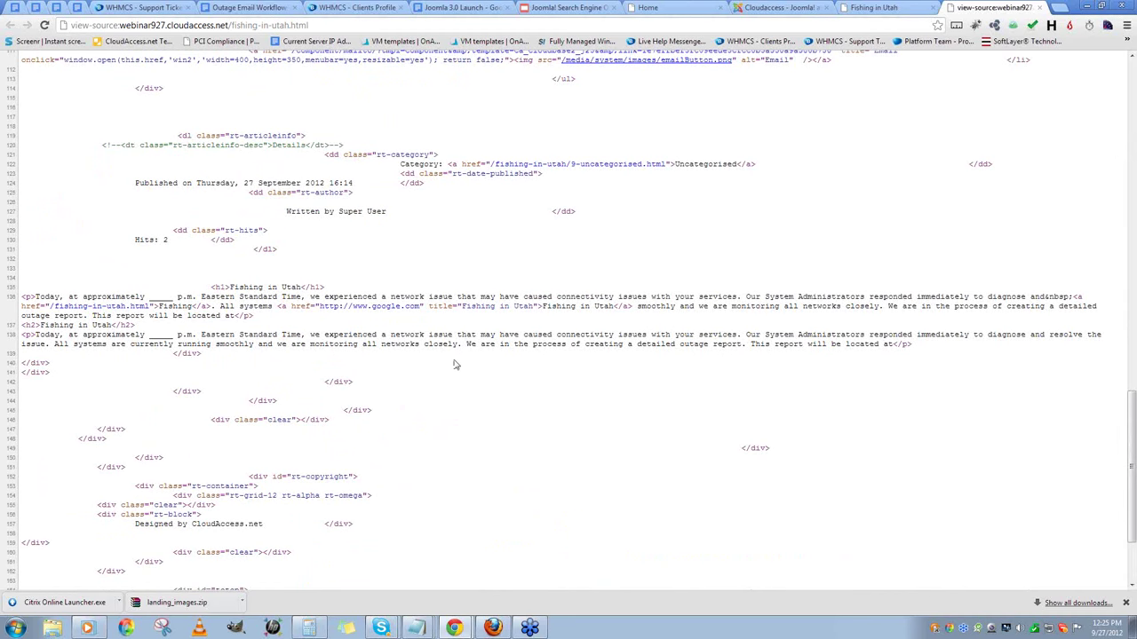
pyautogui.scroll(10, 455, 364)
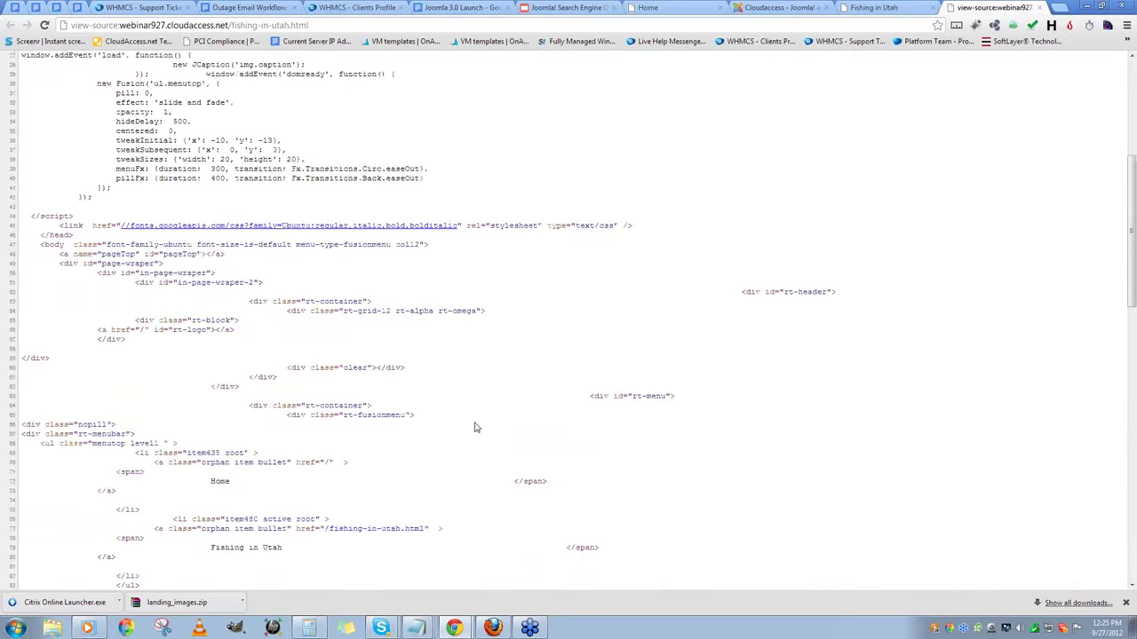
pyautogui.scroll(4, 475, 428)
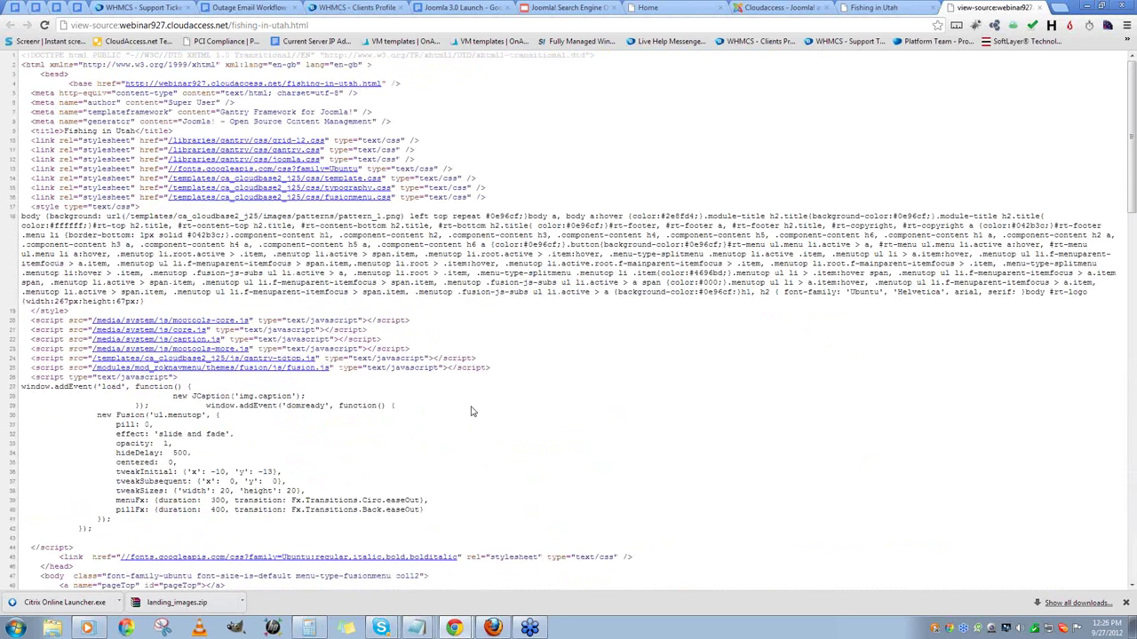
pyautogui.scroll(-7, 471, 411)
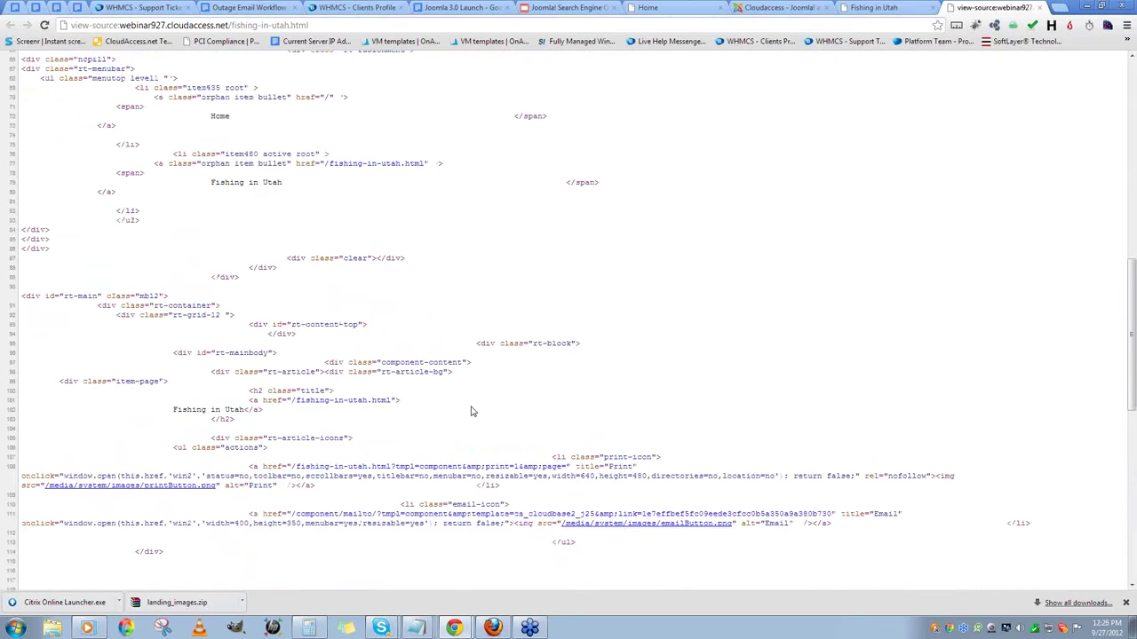
pyautogui.scroll(-3, 471, 411)
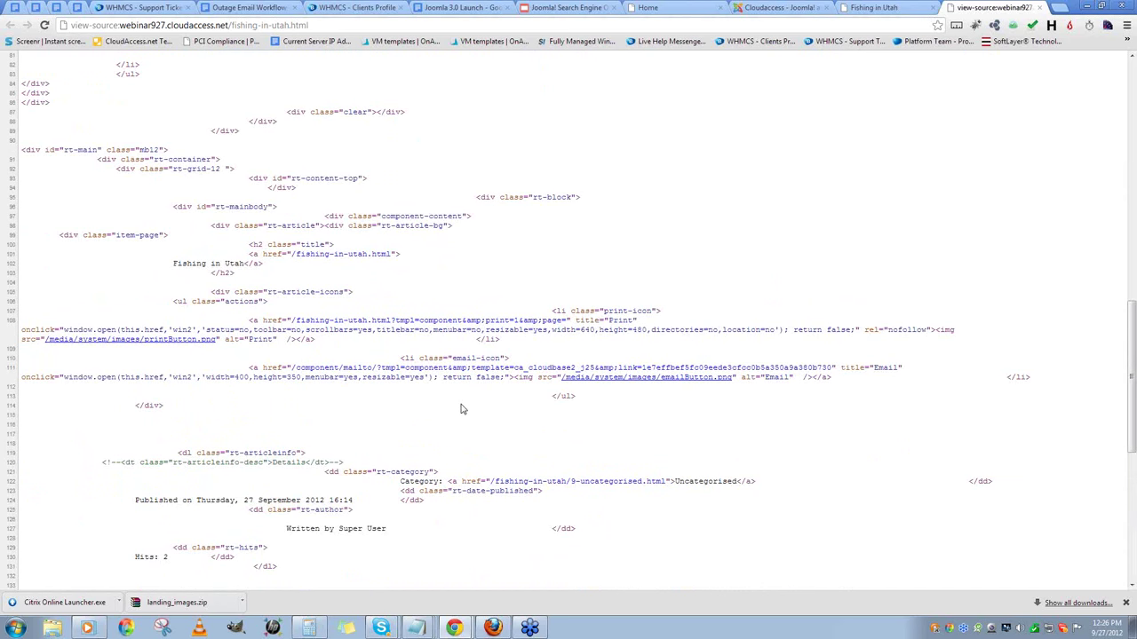
pyautogui.scroll(-6, 452, 414)
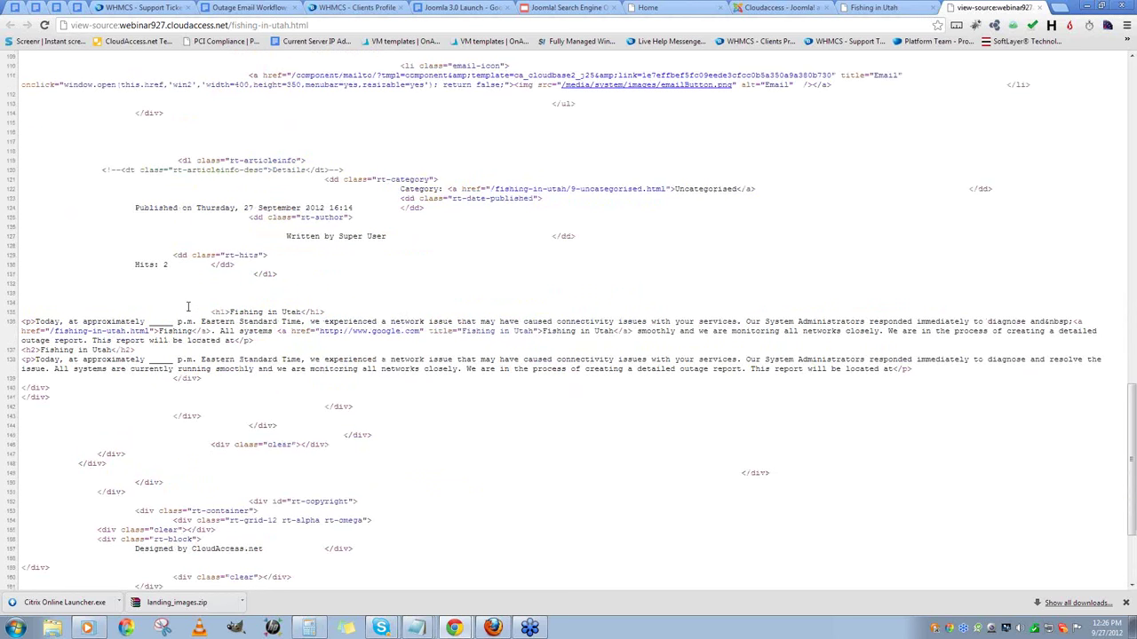
# - Inspect the article's h1 and h2 heading lines in the page source, singling out the h1 line
pyautogui.moveTo(188, 306); pyautogui.dragTo(265, 378)
pyautogui.click(160, 300)
pyautogui.moveTo(62, 302); pyautogui.dragTo(235, 358)
pyautogui.moveTo(342, 315); pyautogui.dragTo(210, 313)
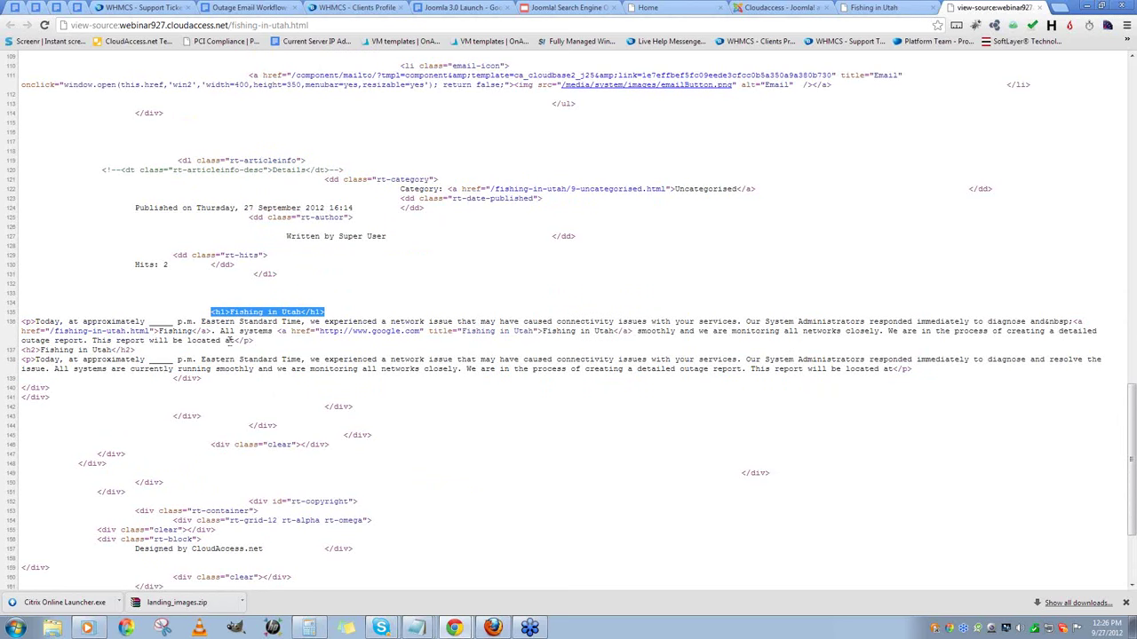
# - Examine the meta tags at the beginning of the page source, skim the code below them and close the source view
pyautogui.scroll(12, 229, 340)
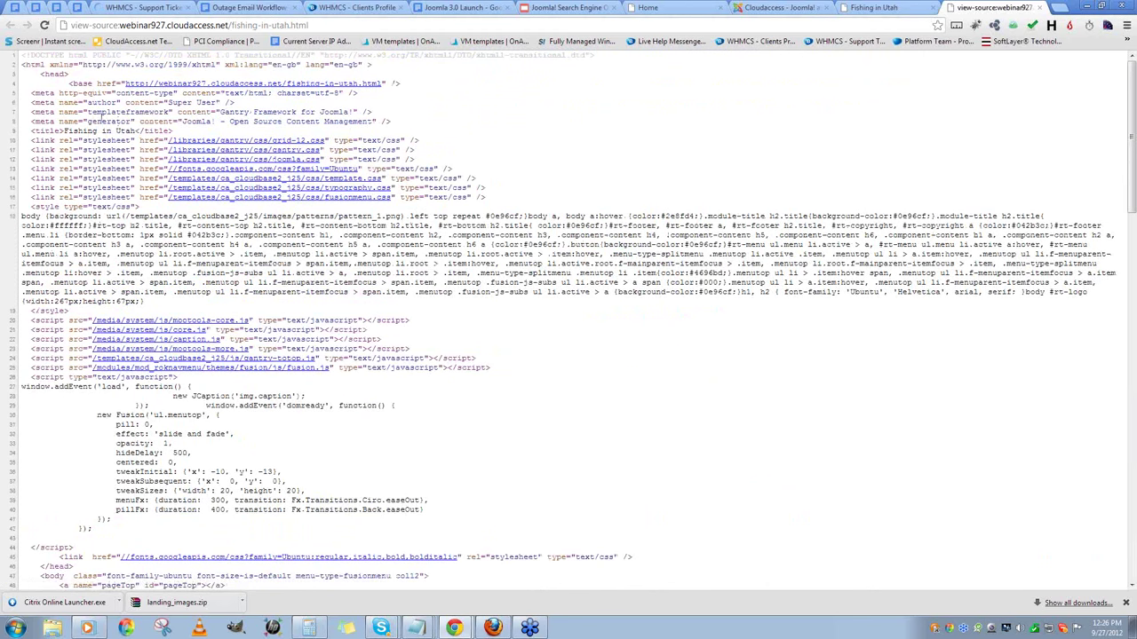
pyautogui.moveTo(31, 93); pyautogui.dragTo(391, 123)
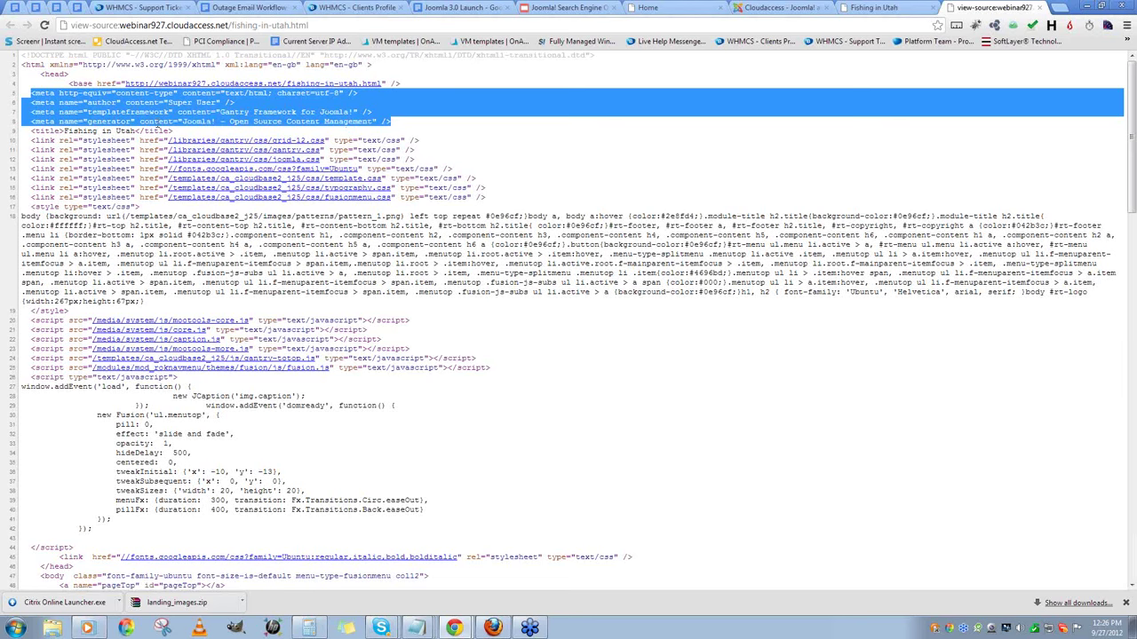
pyautogui.click(414, 135)
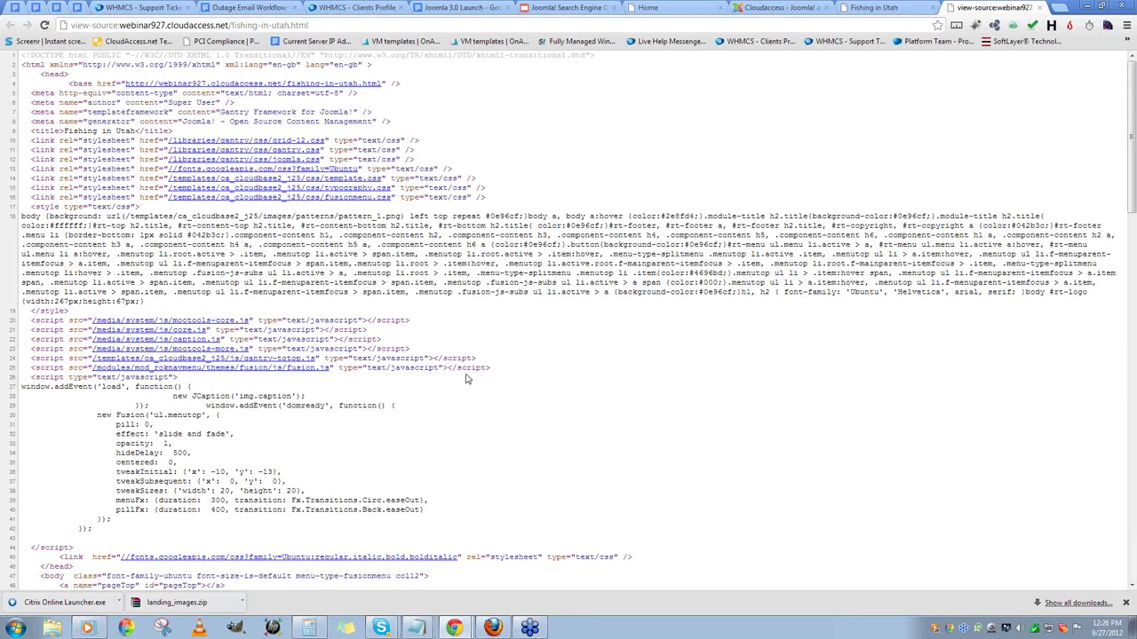
pyautogui.scroll(-6, 468, 379)
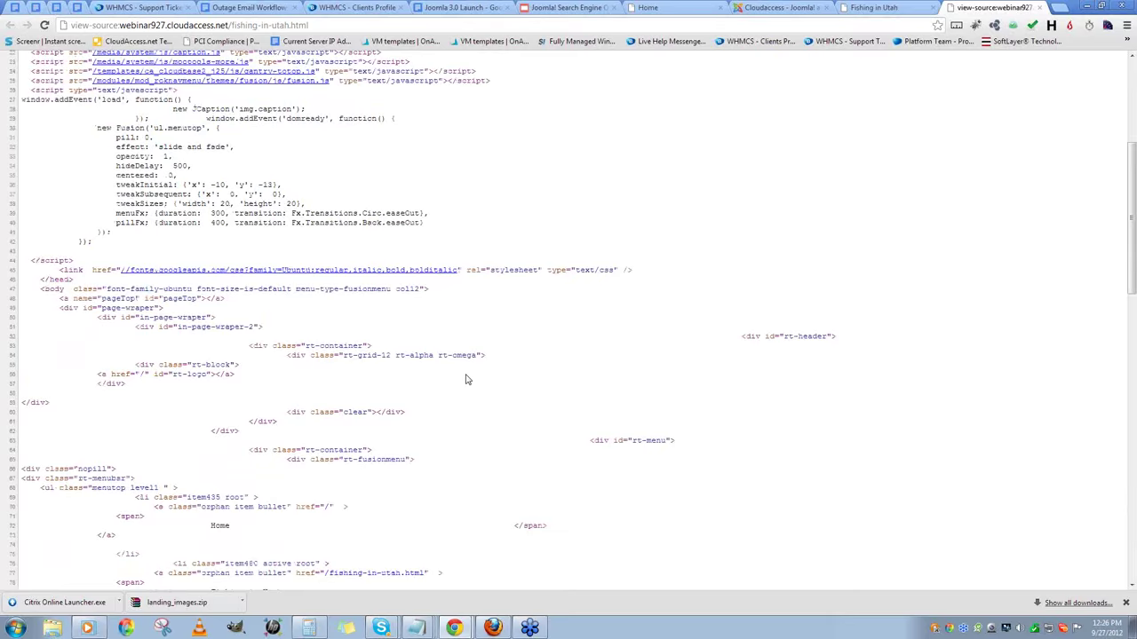
pyautogui.scroll(-4, 430, 408)
pyautogui.scroll(15, 426, 425)
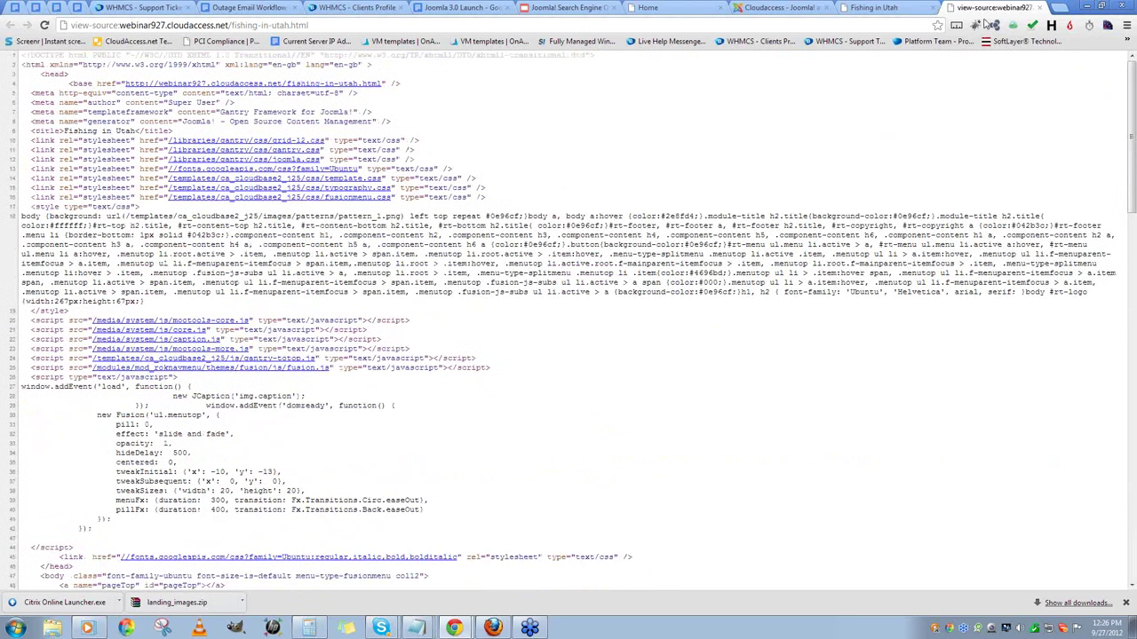
pyautogui.click(1041, 7)
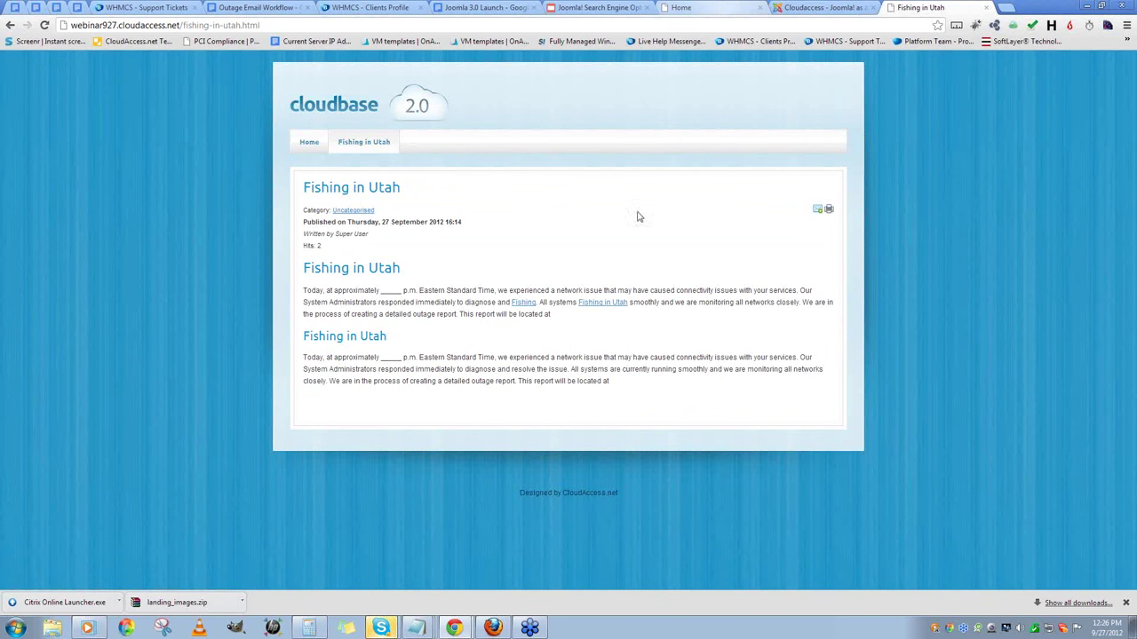
# - Return to the Joomla administration and open a blank new article
pyautogui.click(725, 8)
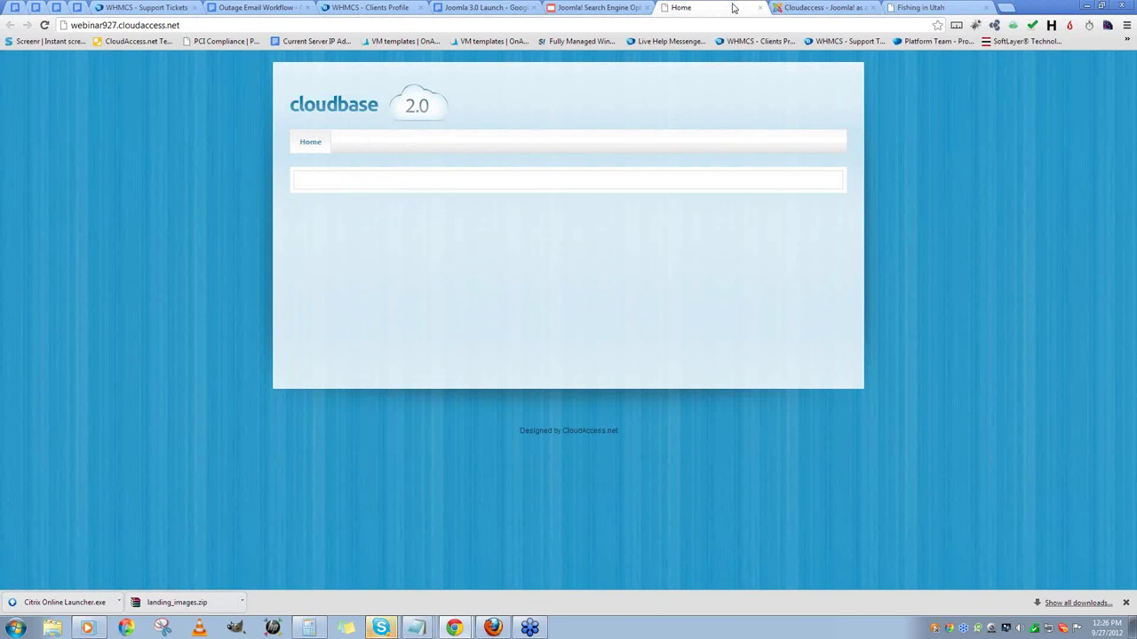
pyautogui.click(821, 7)
pyautogui.moveTo(93, 105)
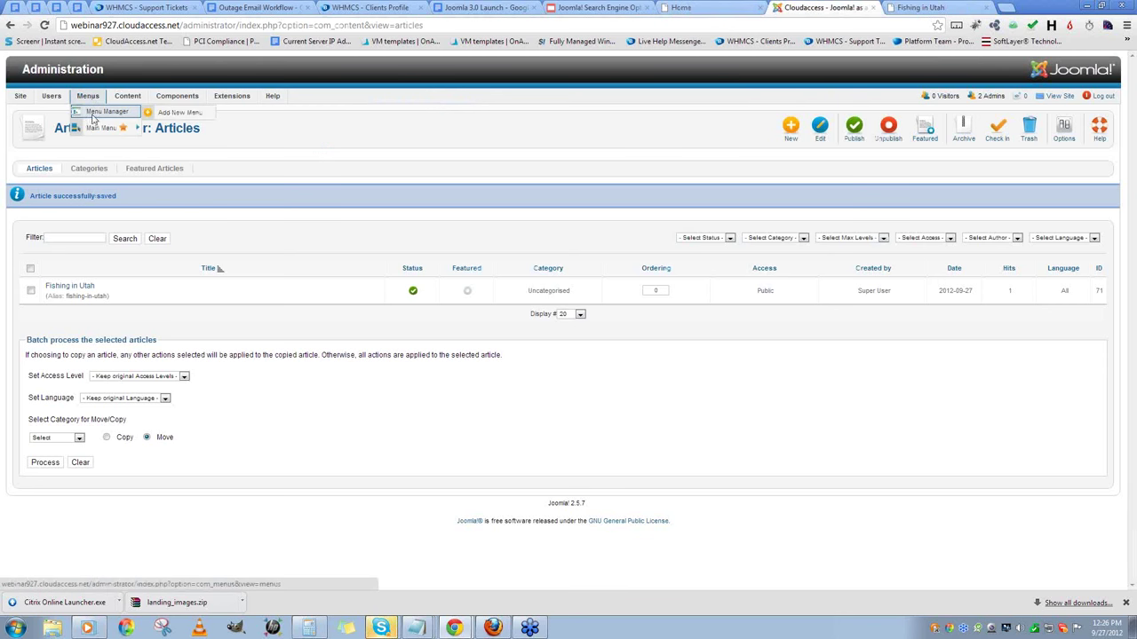
pyautogui.click(133, 115)
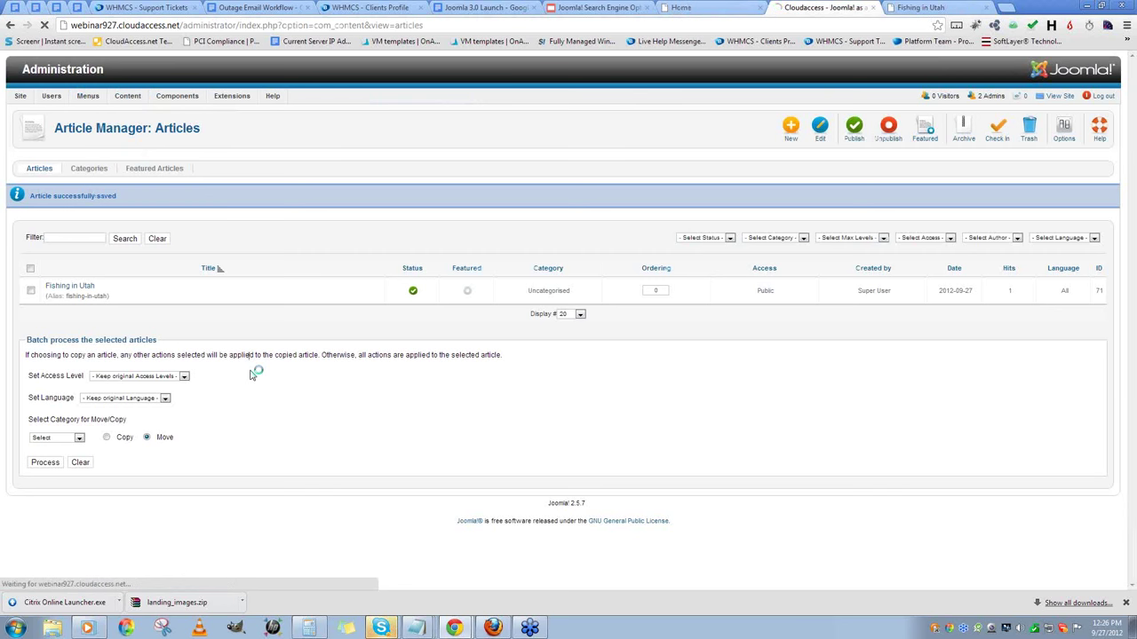
pyautogui.click(790, 126)
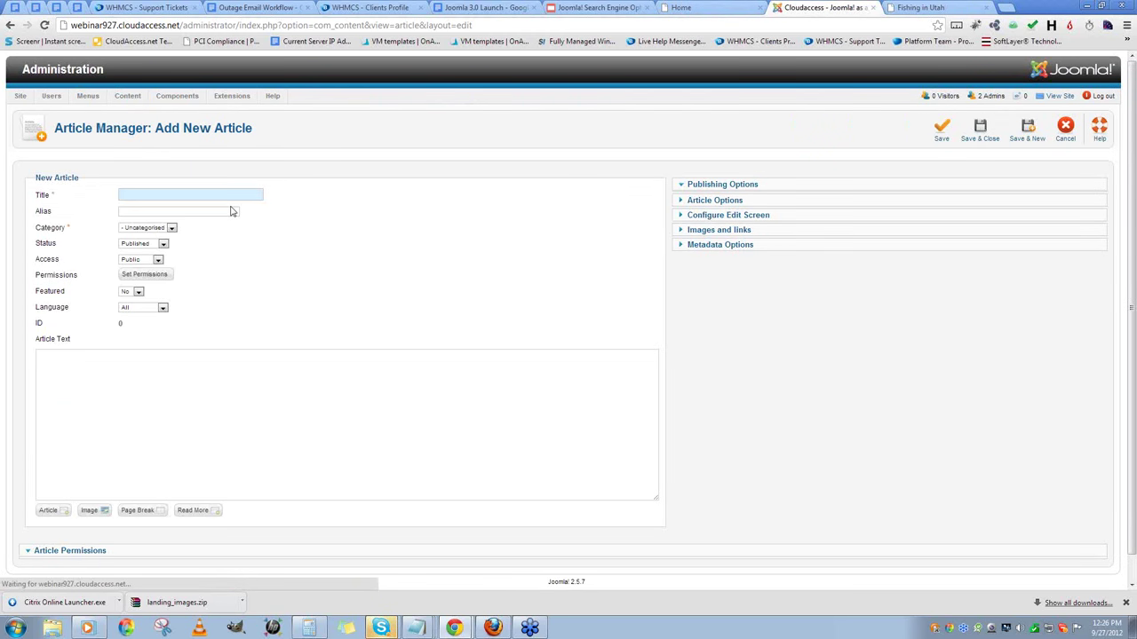
# - Enter "Fishing in Michigan" as the new article's title, alias and first line of text
pyautogui.write('Fi')
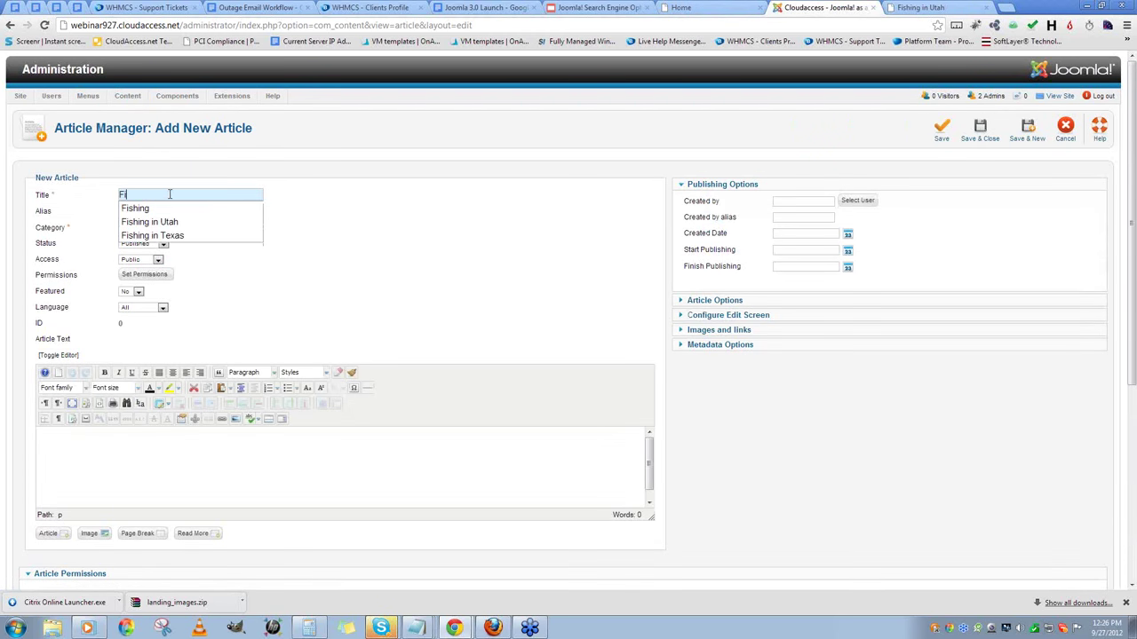
pyautogui.write('shing in Midhigan')
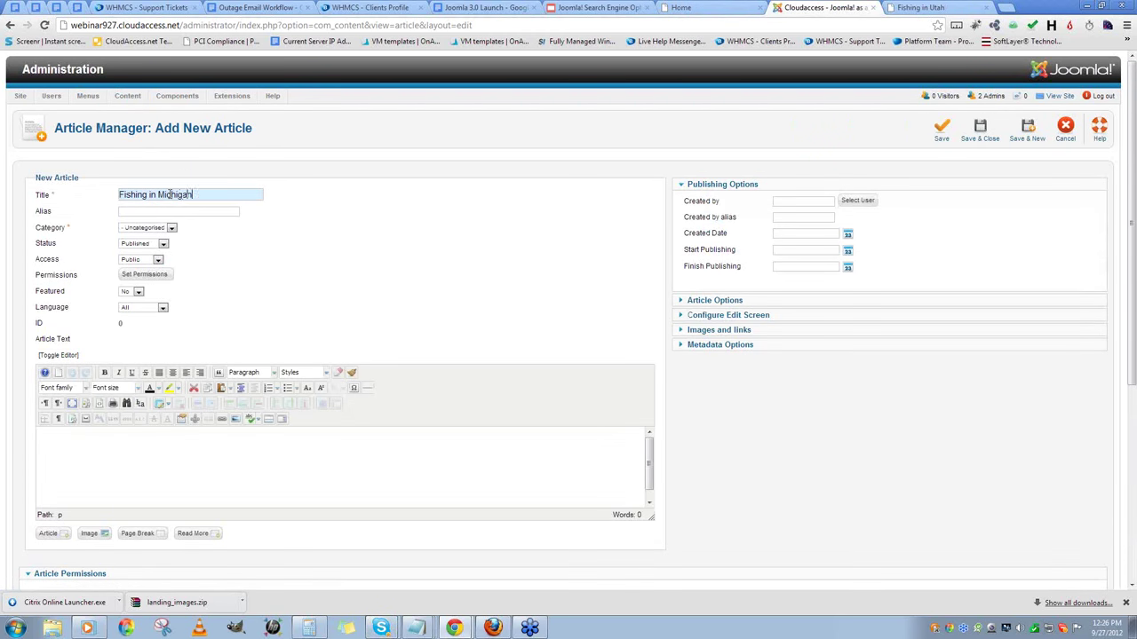
pyautogui.hotkey('ctrl', 'a')
pyautogui.hotkey('ctrl', 'c')
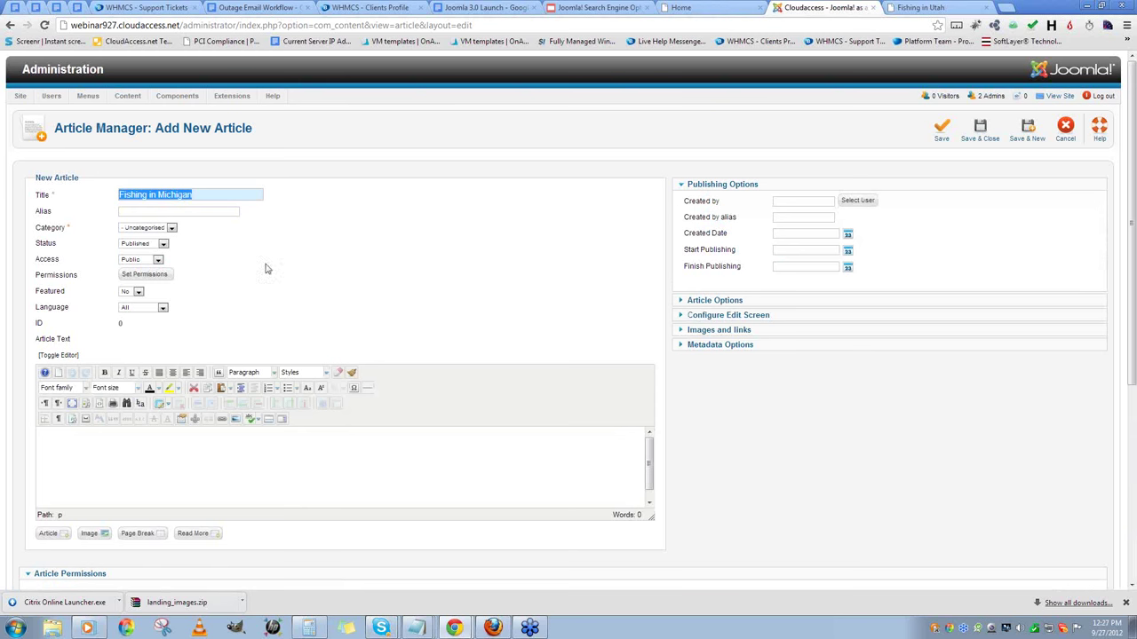
pyautogui.click(163, 211)
pyautogui.hotkey('ctrl', 'v')
pyautogui.click(167, 454)
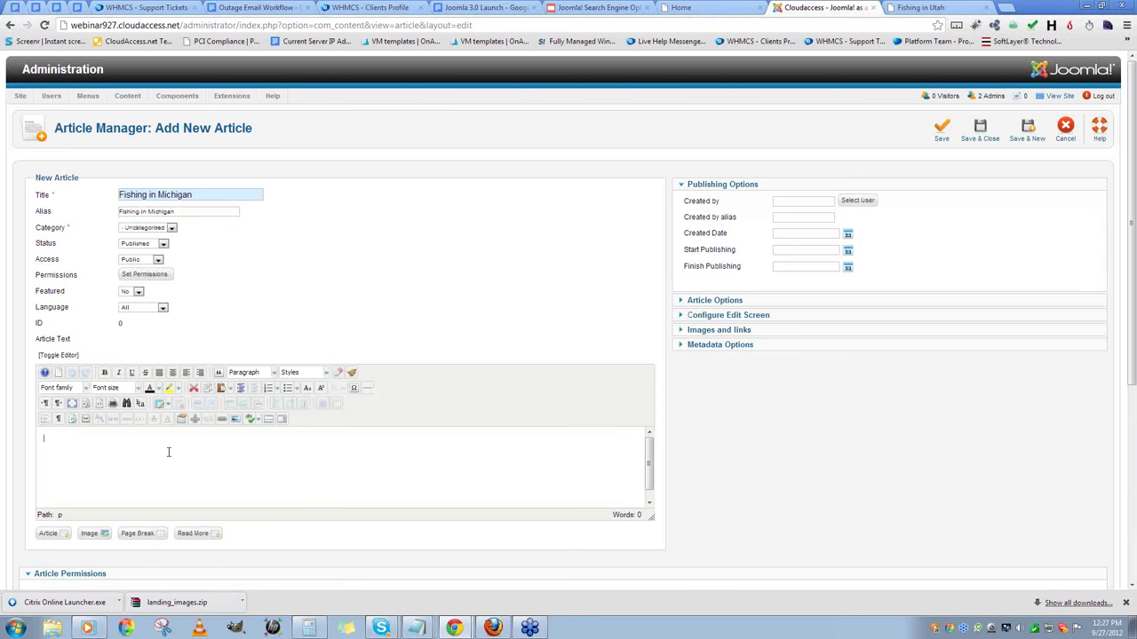
pyautogui.hotkey('ctrl', 'v')
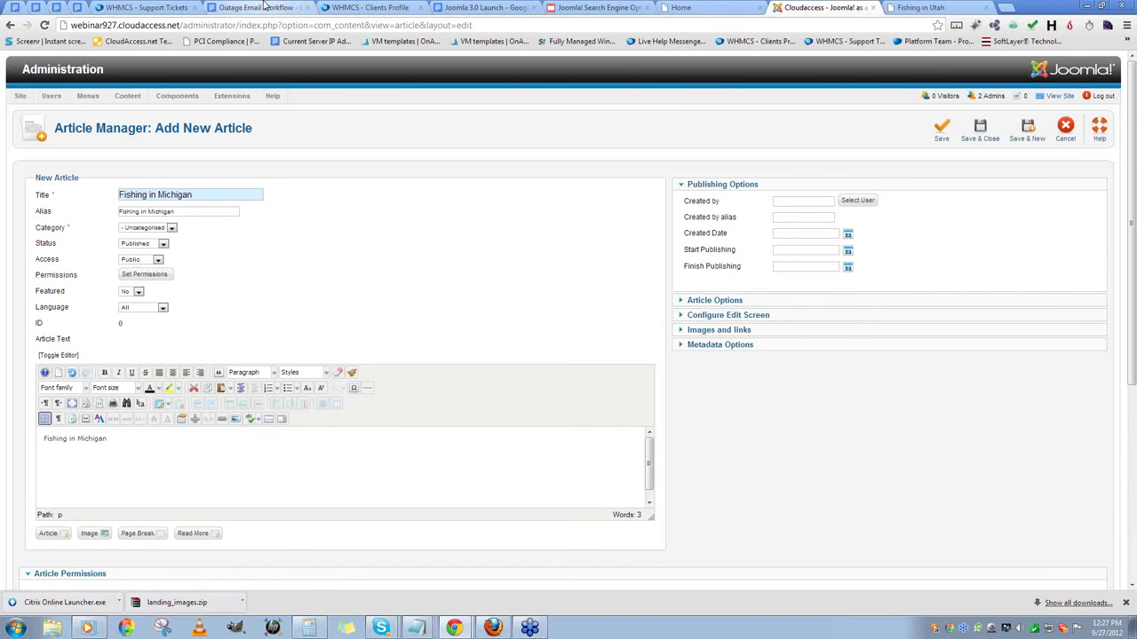
# - Switch to the Outage Email Workflow document and copy the Resolution Email's body paragraph
pyautogui.click(479, 7)
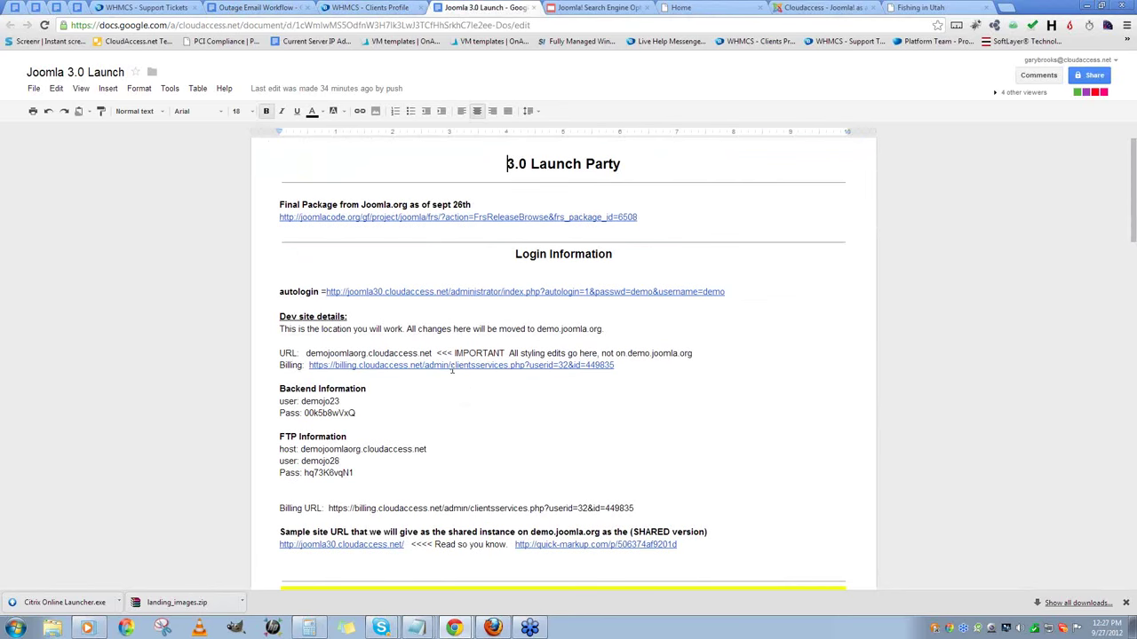
pyautogui.click(388, 4)
pyautogui.click(258, 7)
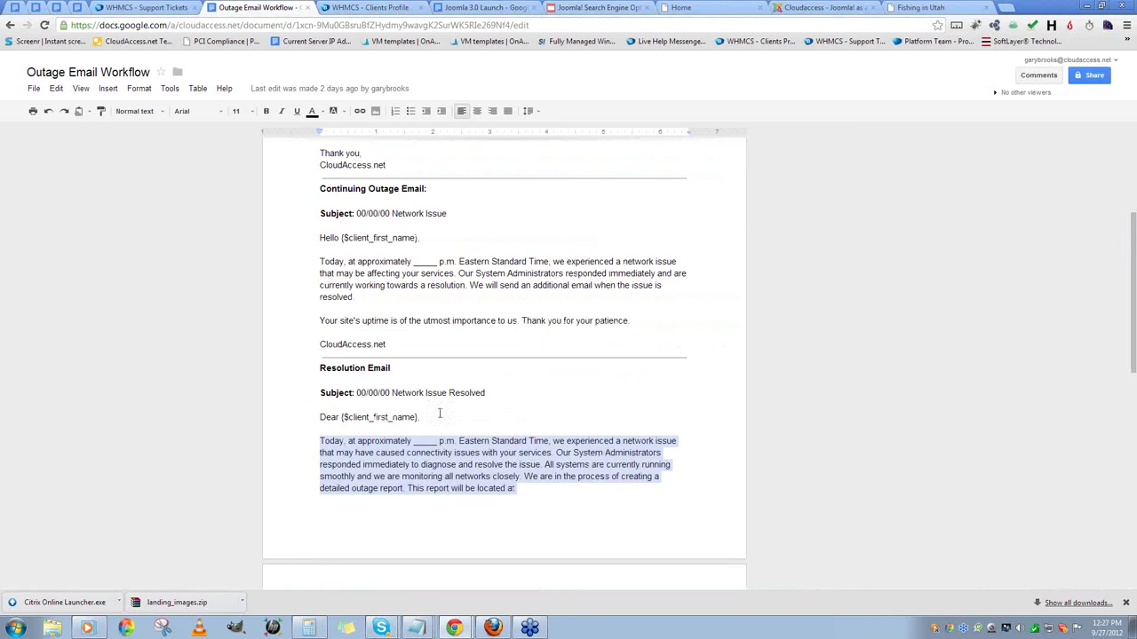
pyautogui.moveTo(567, 492); pyautogui.dragTo(290, 437)
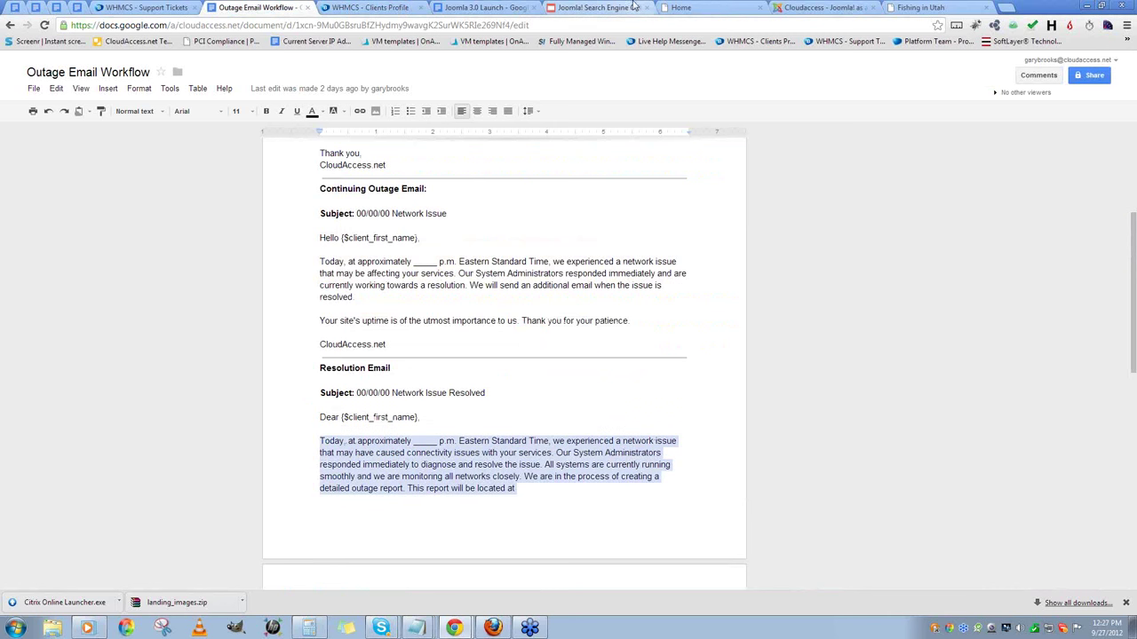
# - Try pasting the copied paragraph straight into the new article below its first line, and undo the paste
pyautogui.click(821, 7)
pyautogui.click(74, 456)
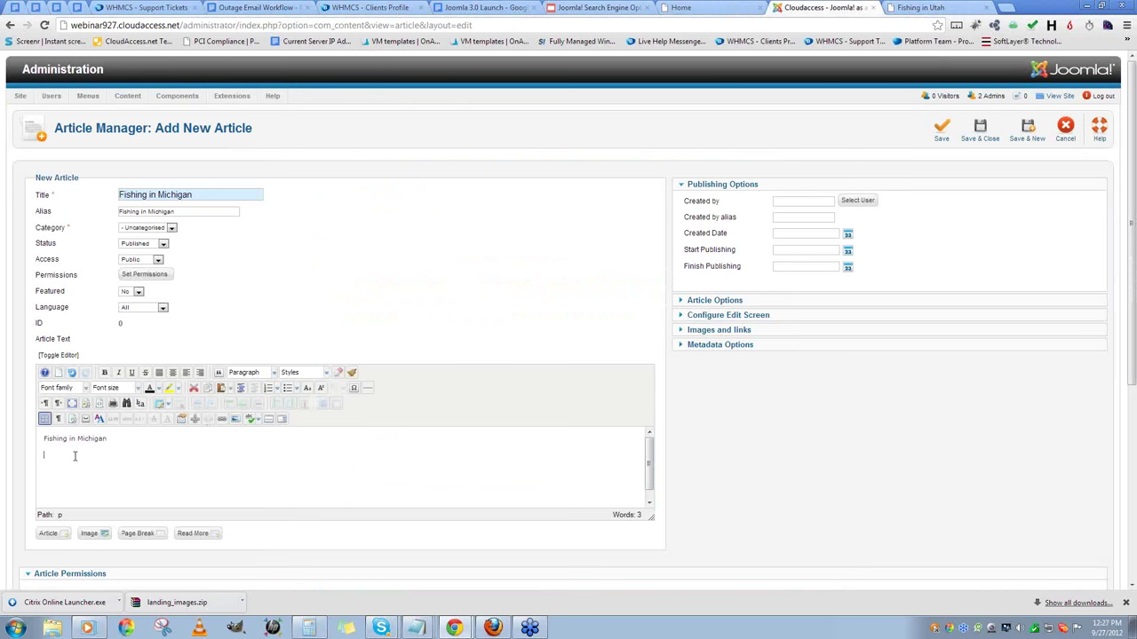
pyautogui.hotkey('ctrl', 'v')
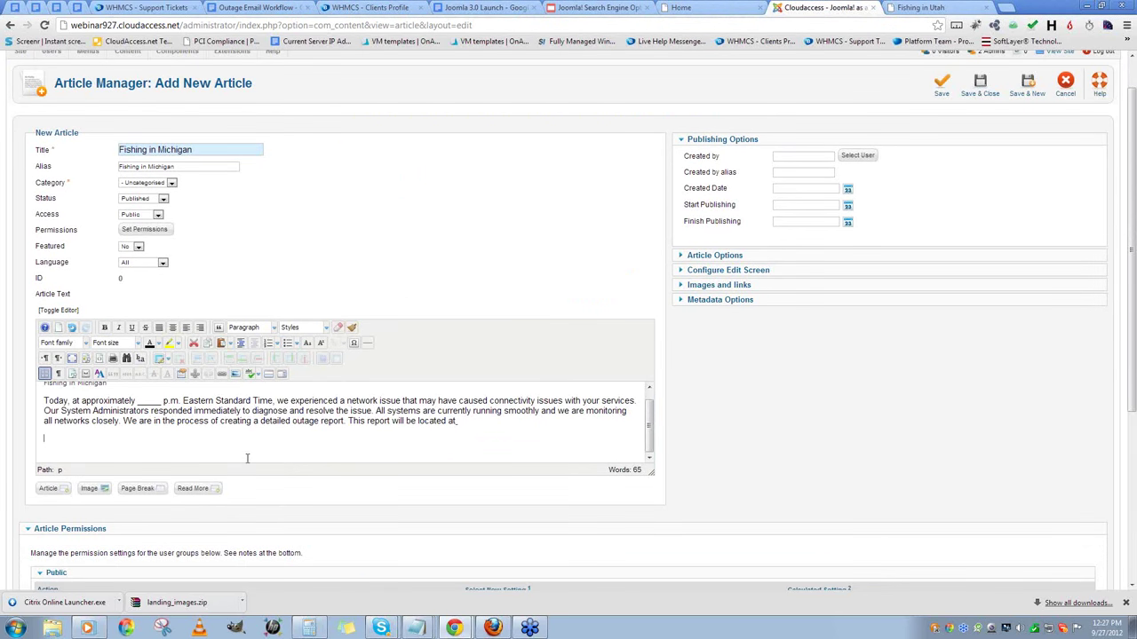
pyautogui.hotkey('ctrl', 'z')
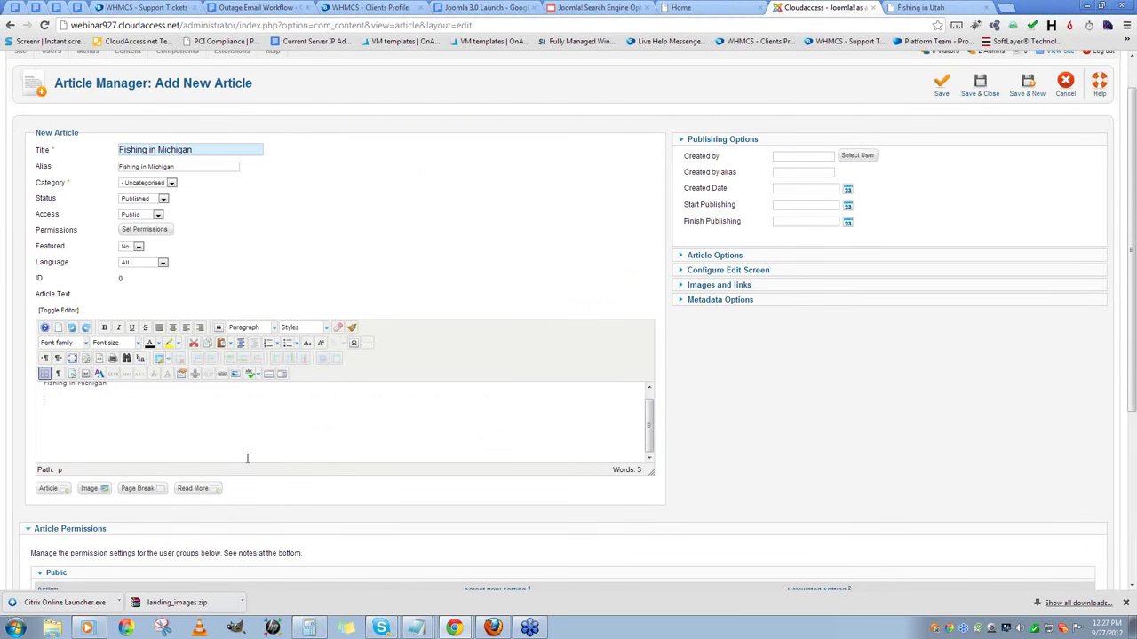
# - Paste the paragraph into a blank Notepad file to strip its formatting and insert the plain text below the article's first line
pyautogui.click(14, 628)
pyautogui.click(44, 326)
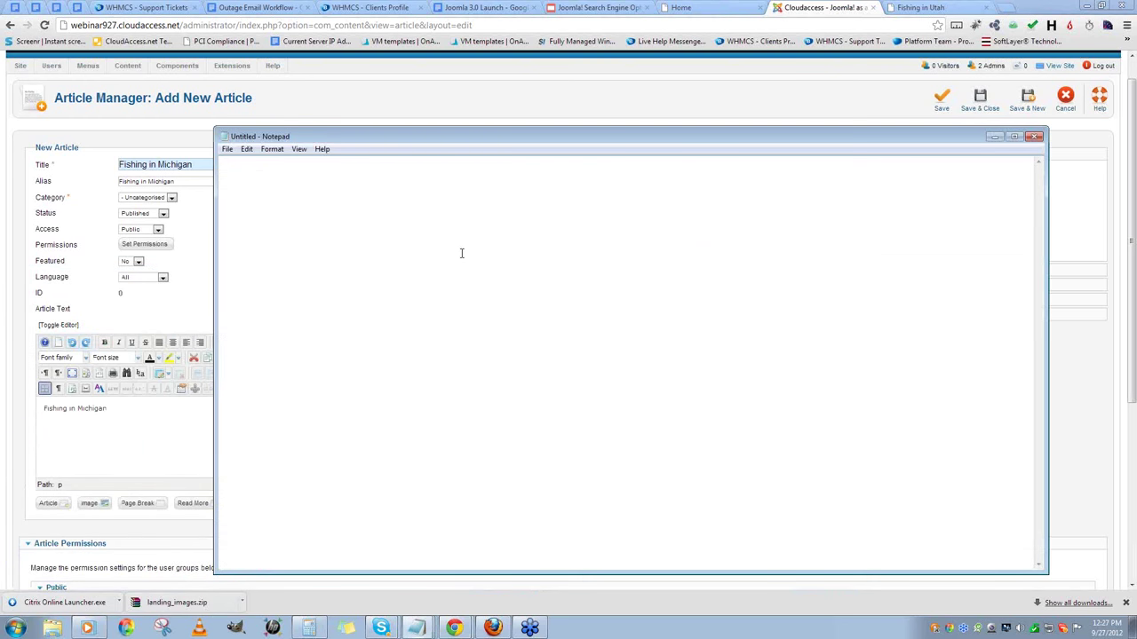
pyautogui.hotkey('ctrl', 'v')
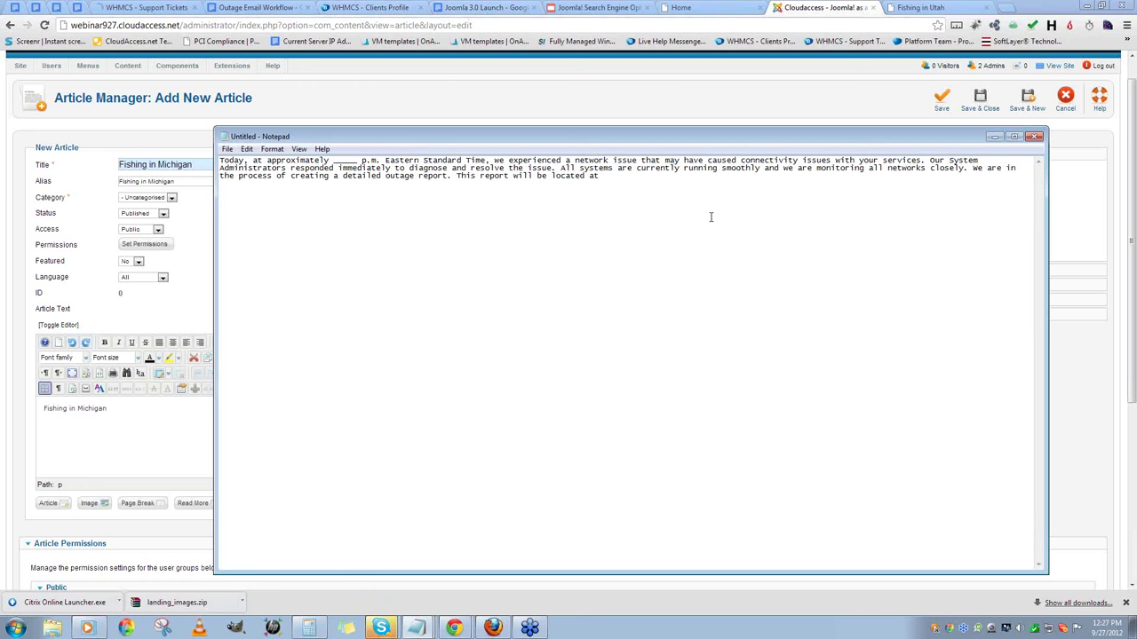
pyautogui.hotkey('ctrl', 'a')
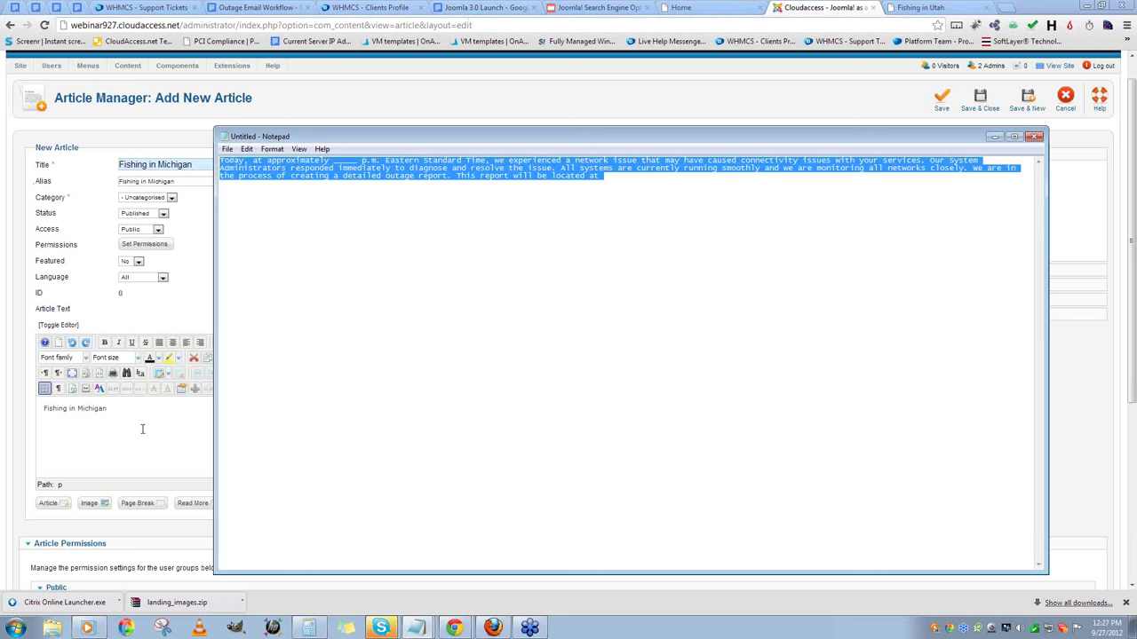
pyautogui.click(96, 423)
pyautogui.hotkey('ctrl', 'v')
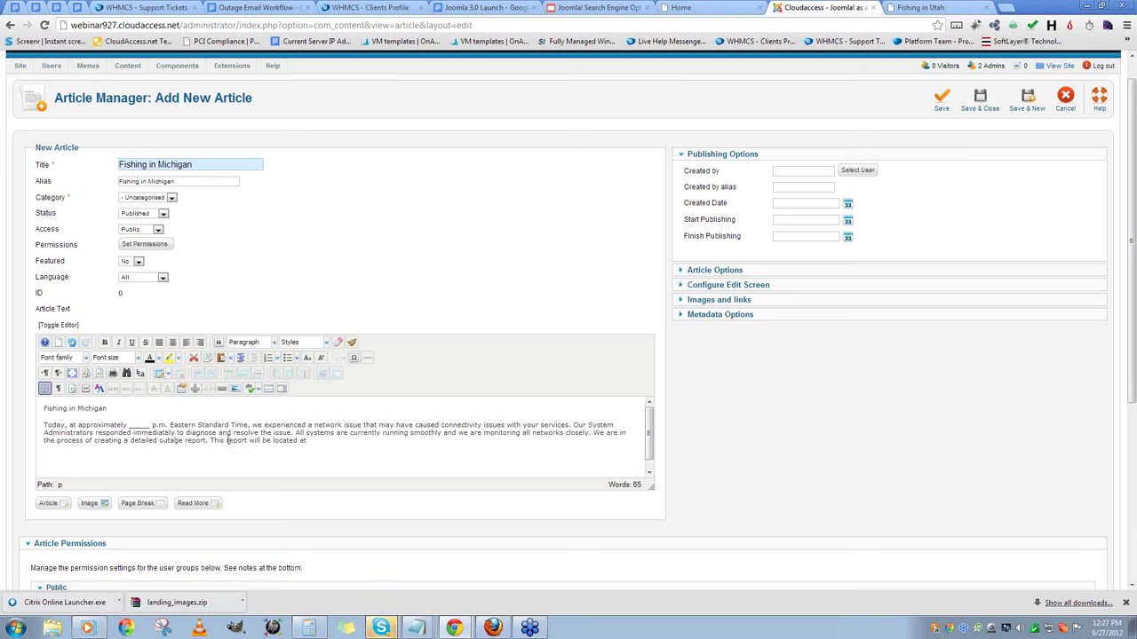
# - Add the line "Fishing in Michigan H2" with a second copy of the paragraph, and extend the first line to "Fishing in Michigan H1"
pyautogui.press('Return')
pyautogui.press('Return')
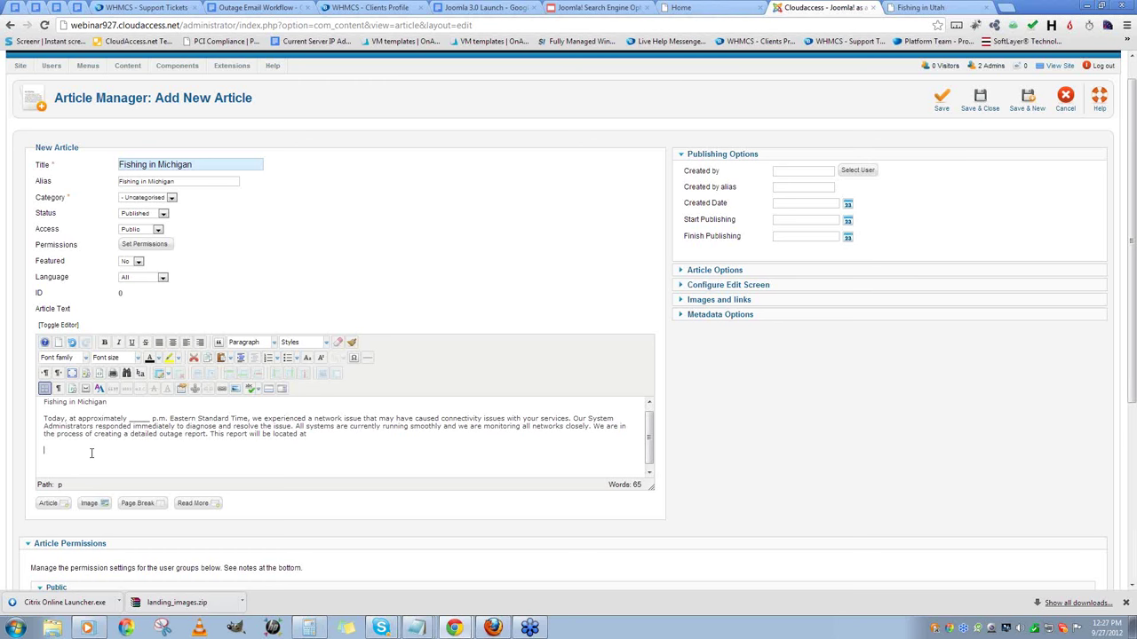
pyautogui.write('Michigan H2')
pyautogui.click(114, 402)
pyautogui.write('H2')
pyautogui.press('Return')
pyautogui.hotkey('ctrl', 'v')
# - Format the "Fishing in Michigan H1" line as Heading 1
pyautogui.scroll(5, 146, 456)
pyautogui.tripleClick(139, 438)
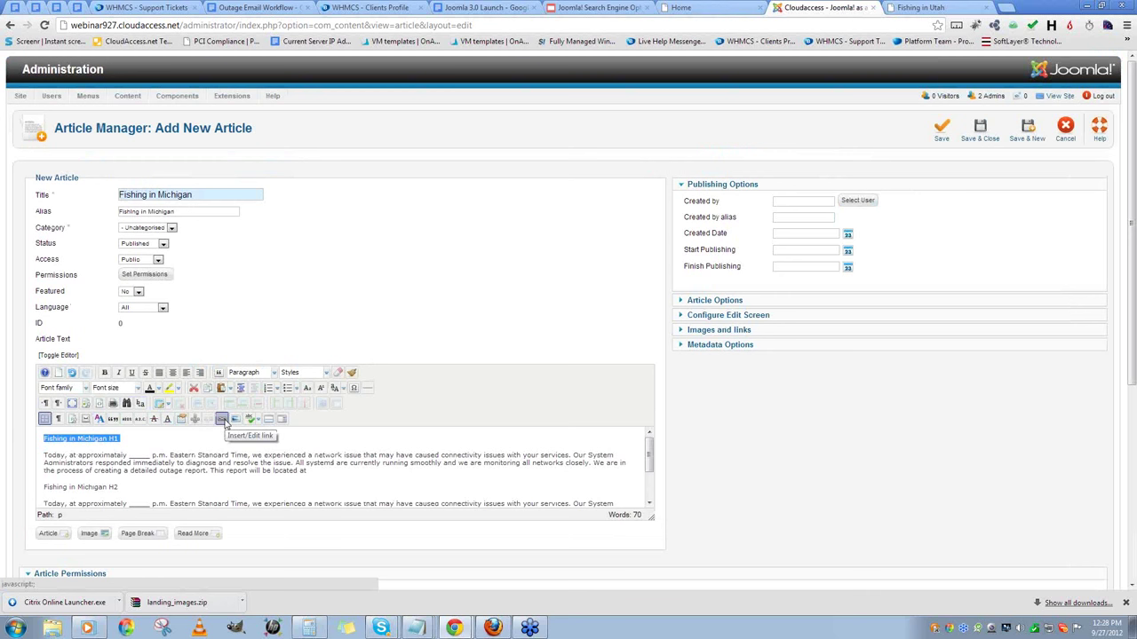
pyautogui.click(273, 373)
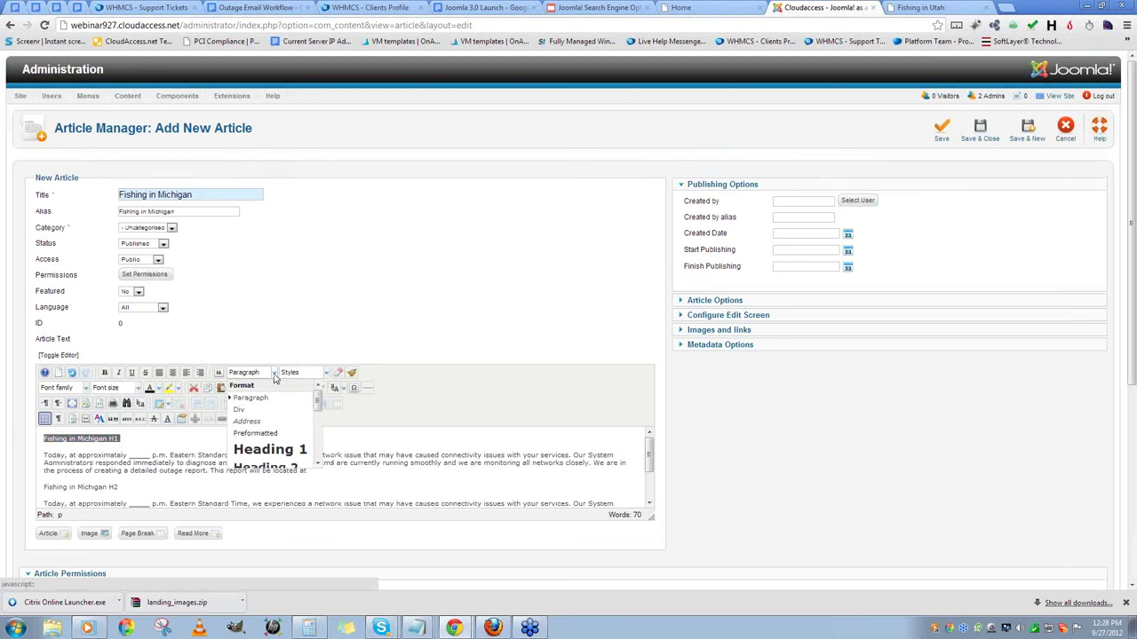
pyautogui.click(269, 450)
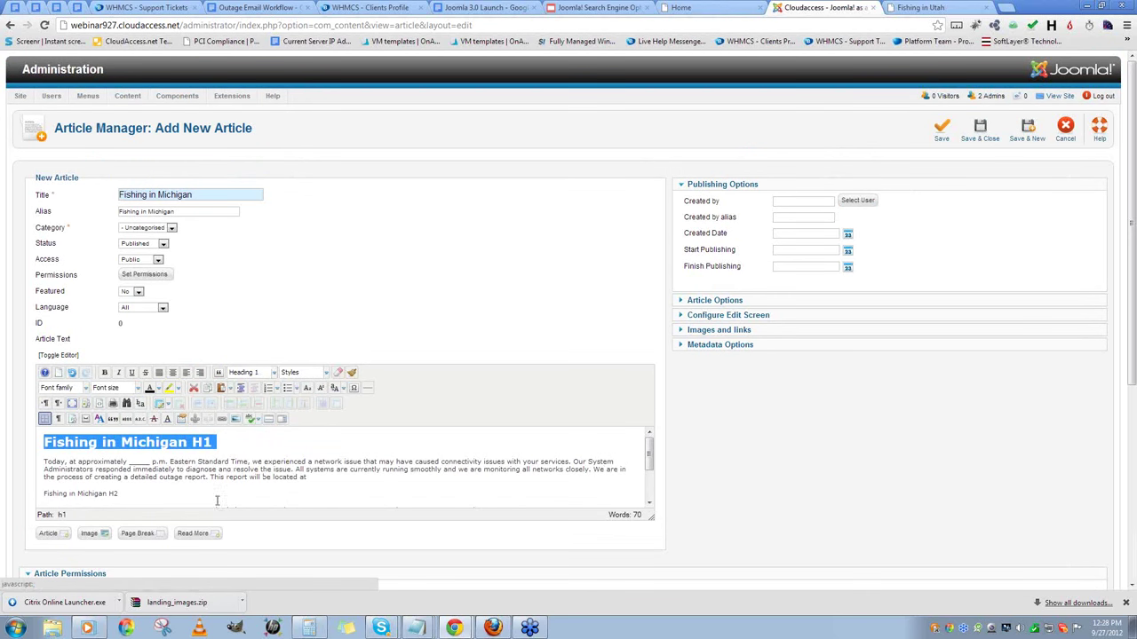
pyautogui.click(229, 445)
pyautogui.scroll(-2, 228, 451)
pyautogui.scroll(2, 227, 454)
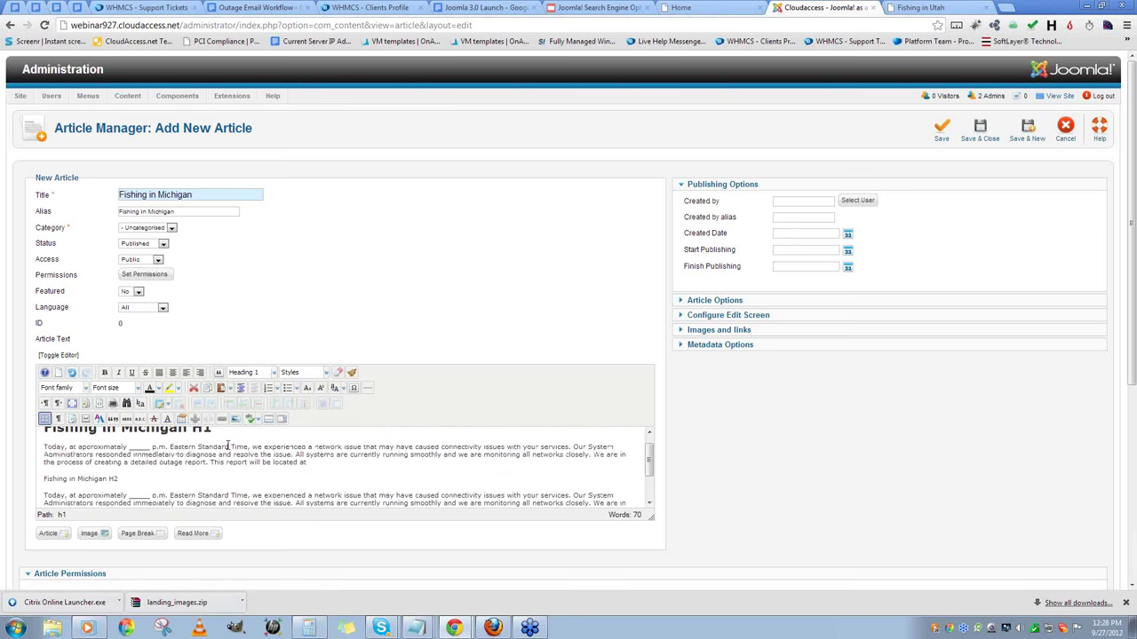
pyautogui.moveTo(44, 442); pyautogui.dragTo(223, 443)
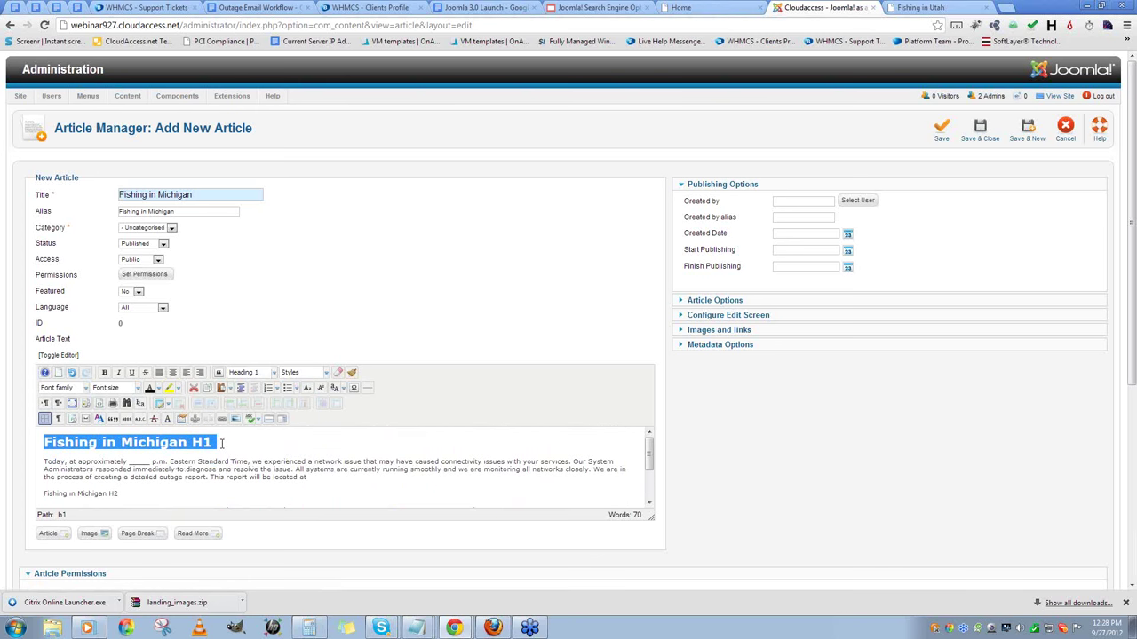
pyautogui.click(222, 443)
pyautogui.moveTo(222, 443); pyautogui.dragTo(46, 450)
# - Format the "Fishing in Michigan H2" line as Heading 2
pyautogui.scroll(-1, 202, 453)
pyautogui.moveTo(118, 464); pyautogui.dragTo(40, 465)
pyautogui.click(256, 374)
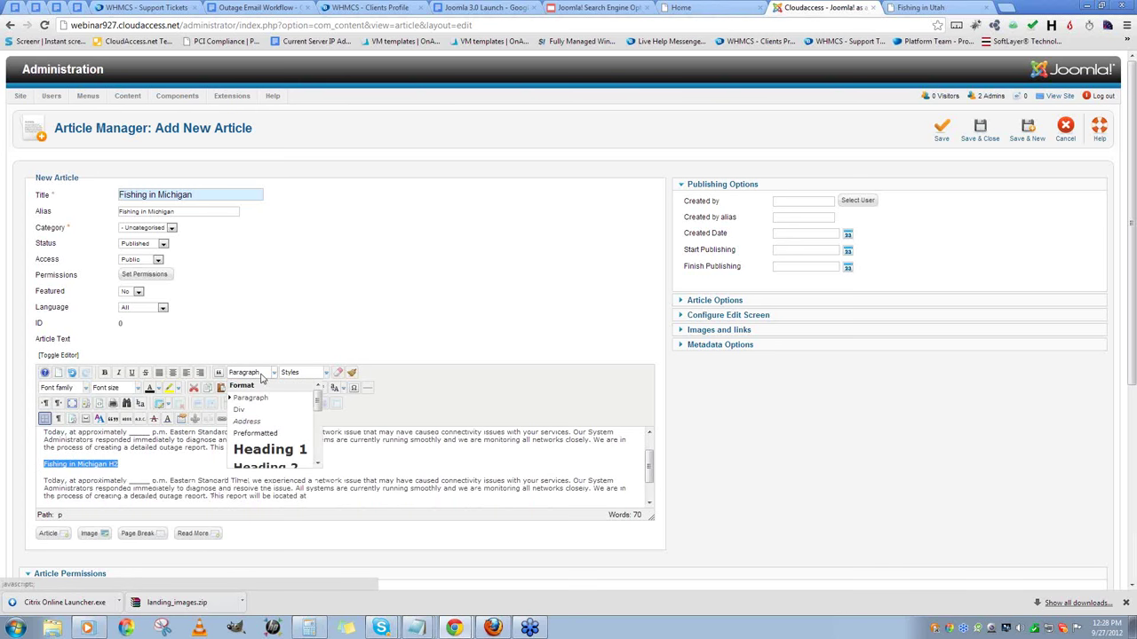
pyautogui.click(318, 463)
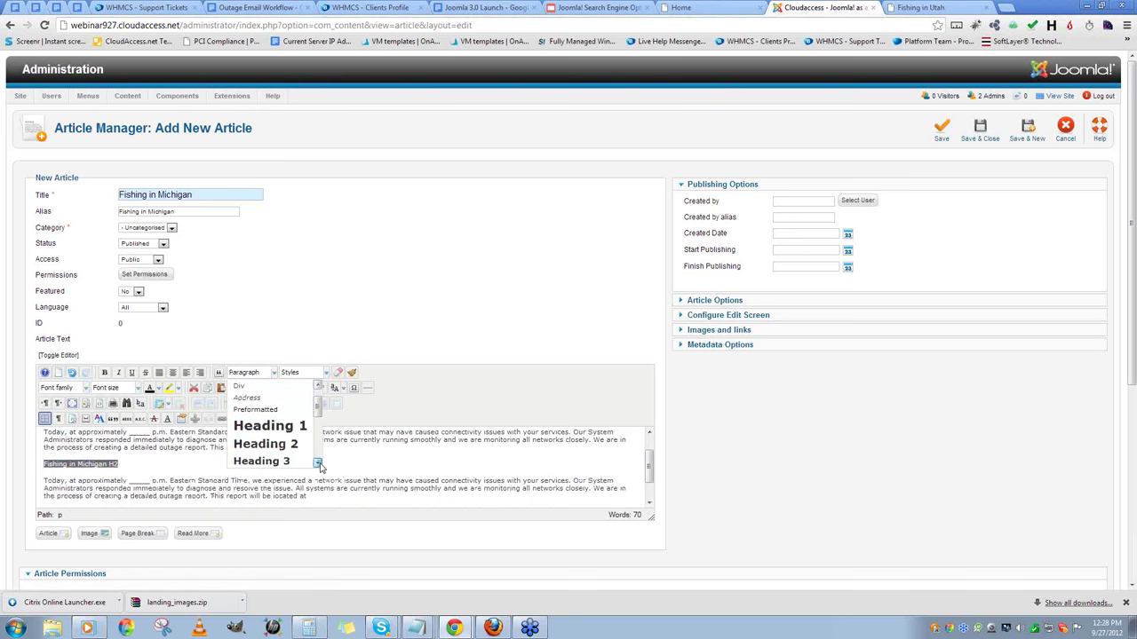
pyautogui.click(266, 444)
pyautogui.click(215, 471)
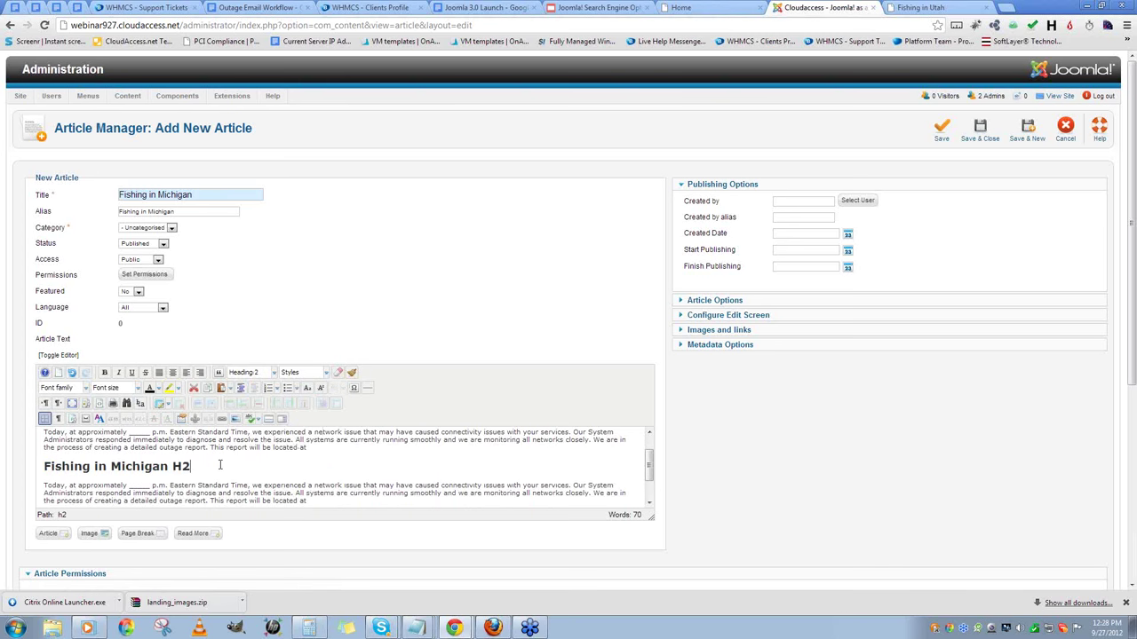
# - Review the headings and paragraphs in the article text and save the new "Fishing in Michigan" article
pyautogui.scroll(1, 236, 468)
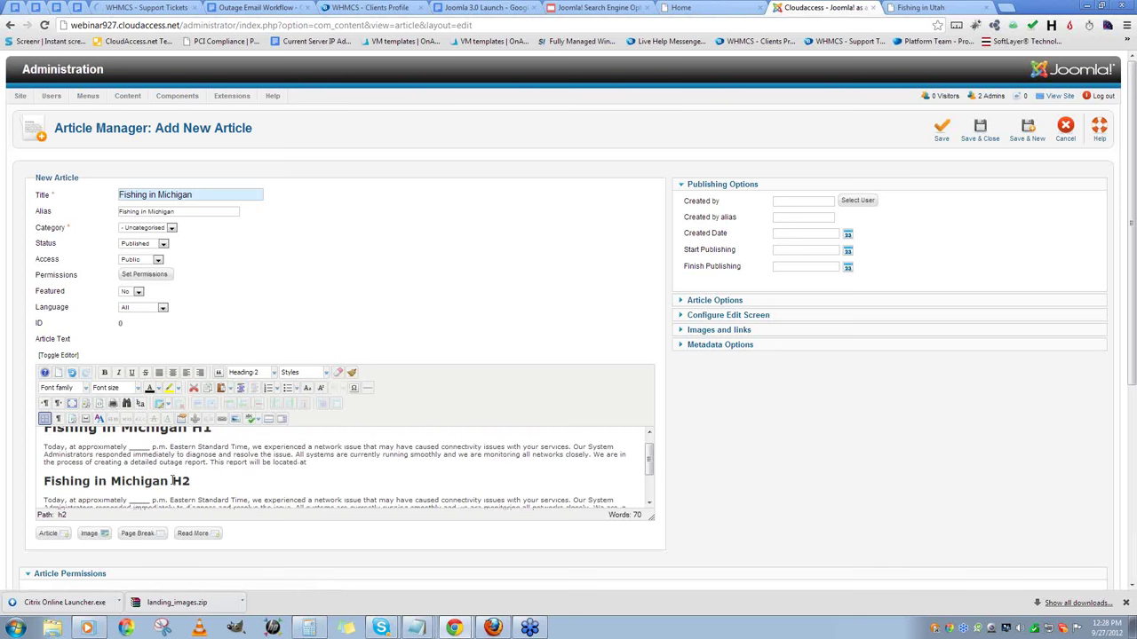
pyautogui.moveTo(44, 445); pyautogui.dragTo(43, 471)
pyautogui.click(369, 476)
pyautogui.scroll(-1, 318, 480)
pyautogui.scroll(1, 326, 489)
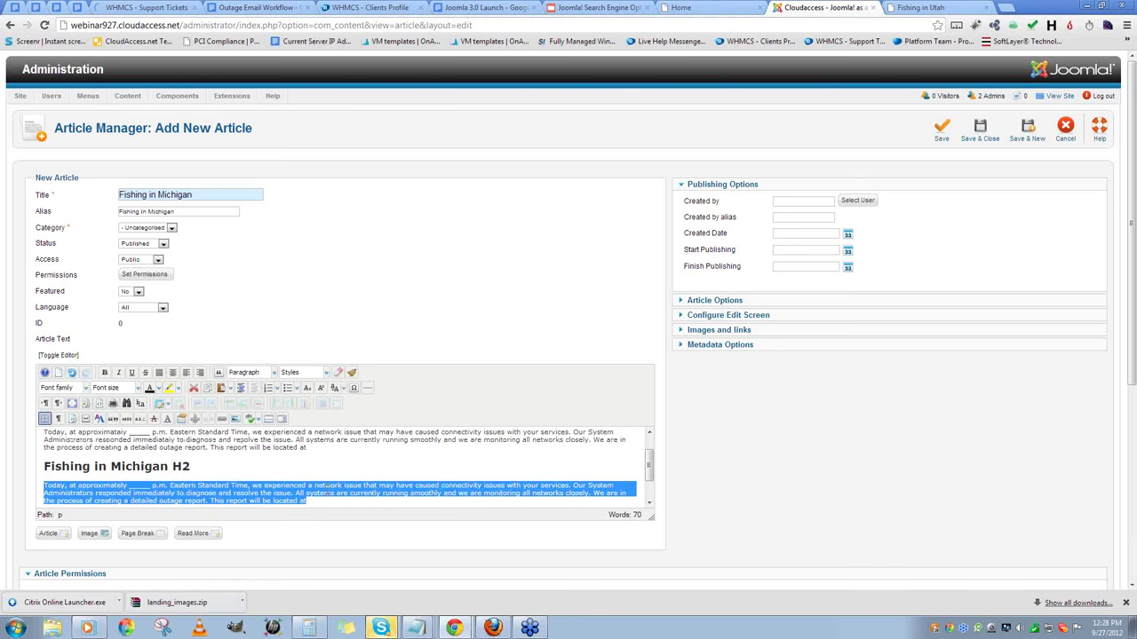
pyautogui.click(263, 478)
pyautogui.scroll(1, 264, 478)
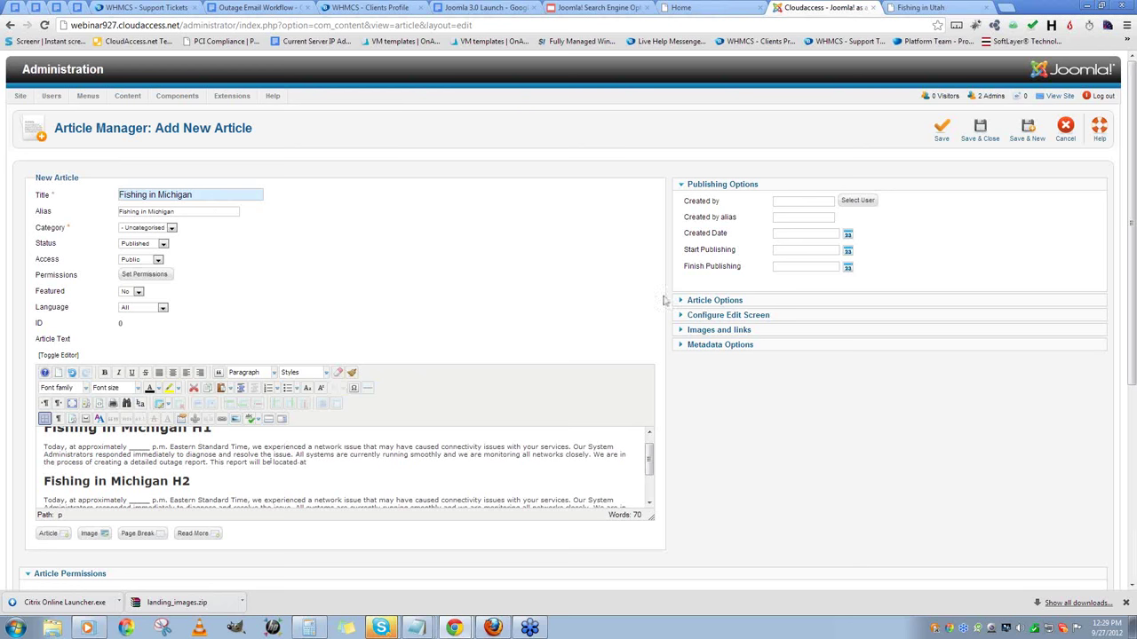
pyautogui.click(942, 133)
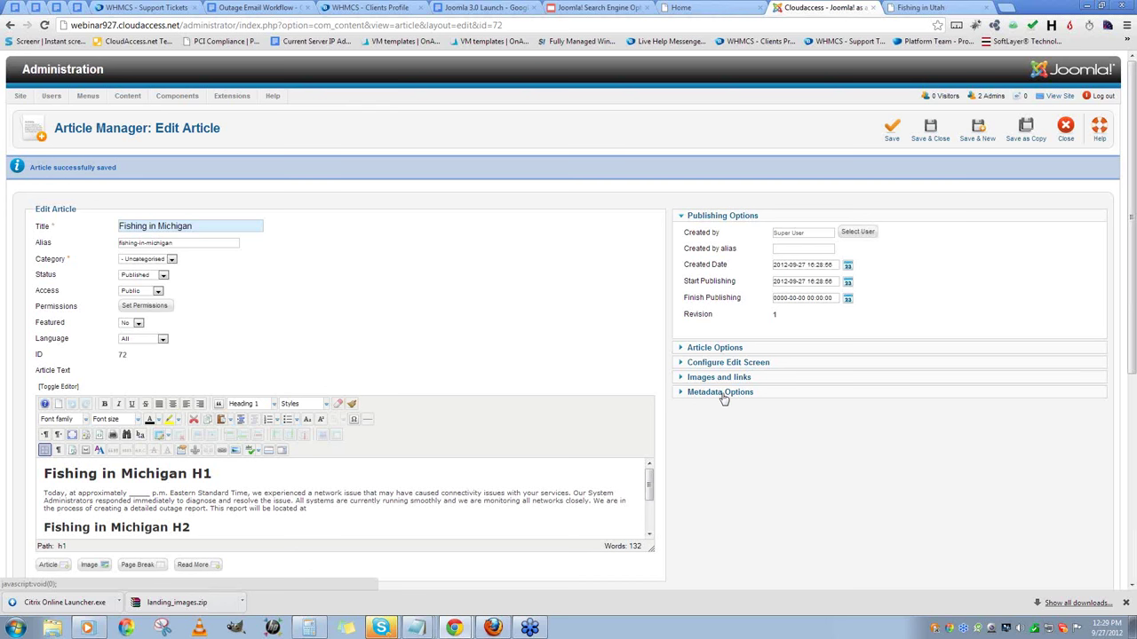
# - Set the article's meta description to "Fishing in Michigan" in its metadata options
pyautogui.click(722, 393)
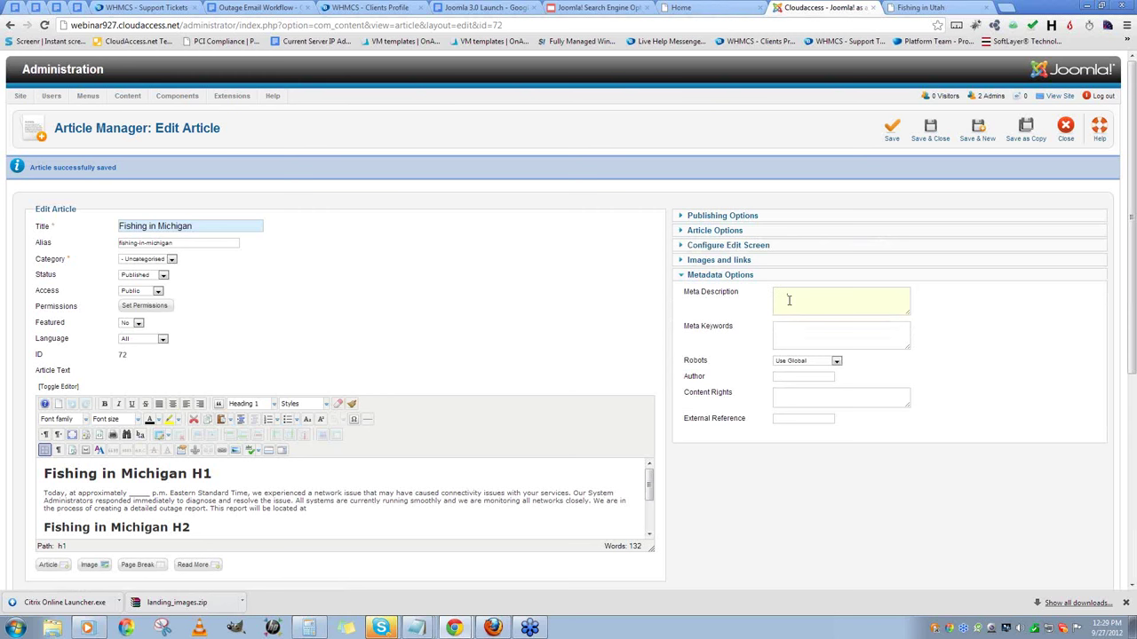
pyautogui.write('Fishing in')
pyautogui.write(' Michigan')
# - Try the sample meta keywords "word,word,word," for the article and clear the keywords field again
pyautogui.write('word,')
pyautogui.write('word,')
pyautogui.write('word,')
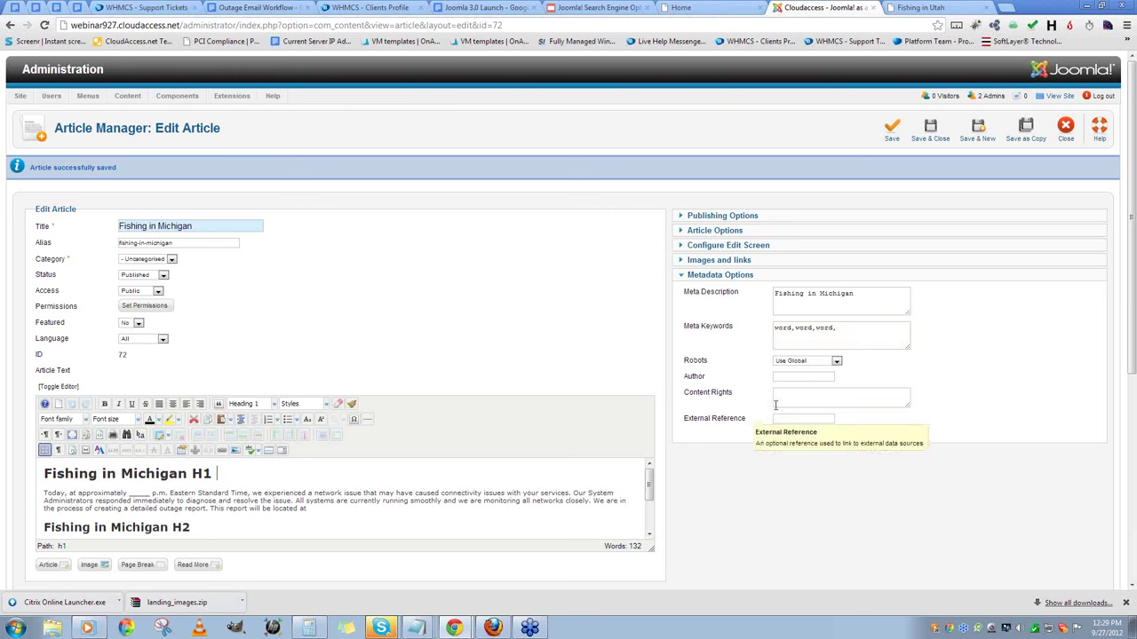
pyautogui.moveTo(851, 330); pyautogui.dragTo(646, 334)
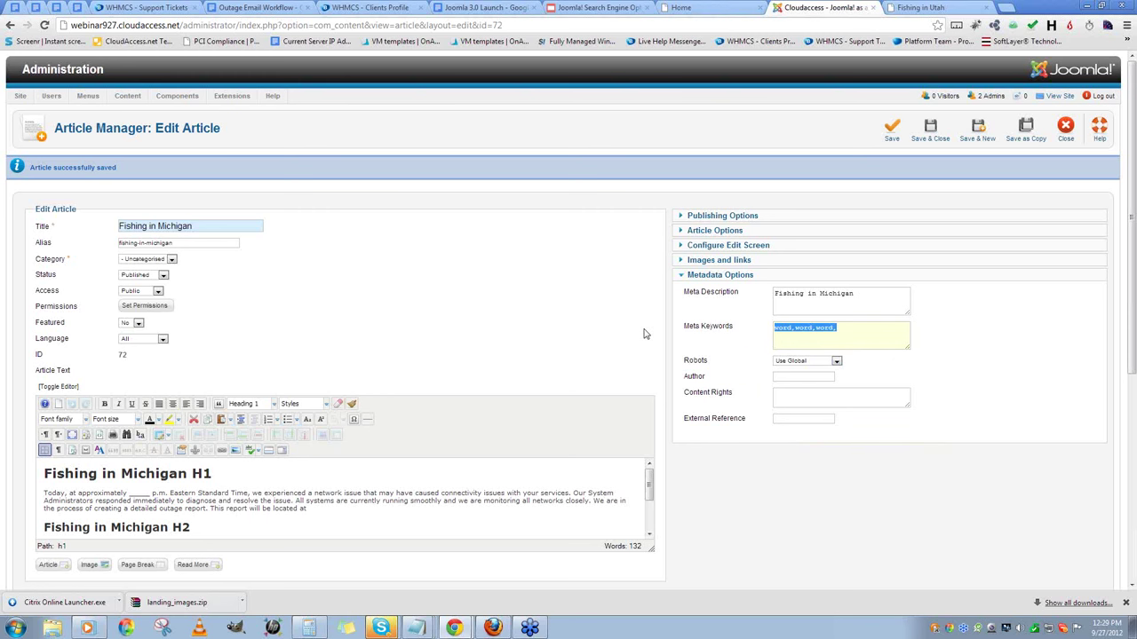
pyautogui.press('BackSpace')
pyautogui.click(791, 331)
pyautogui.scroll(-1, 756, 355)
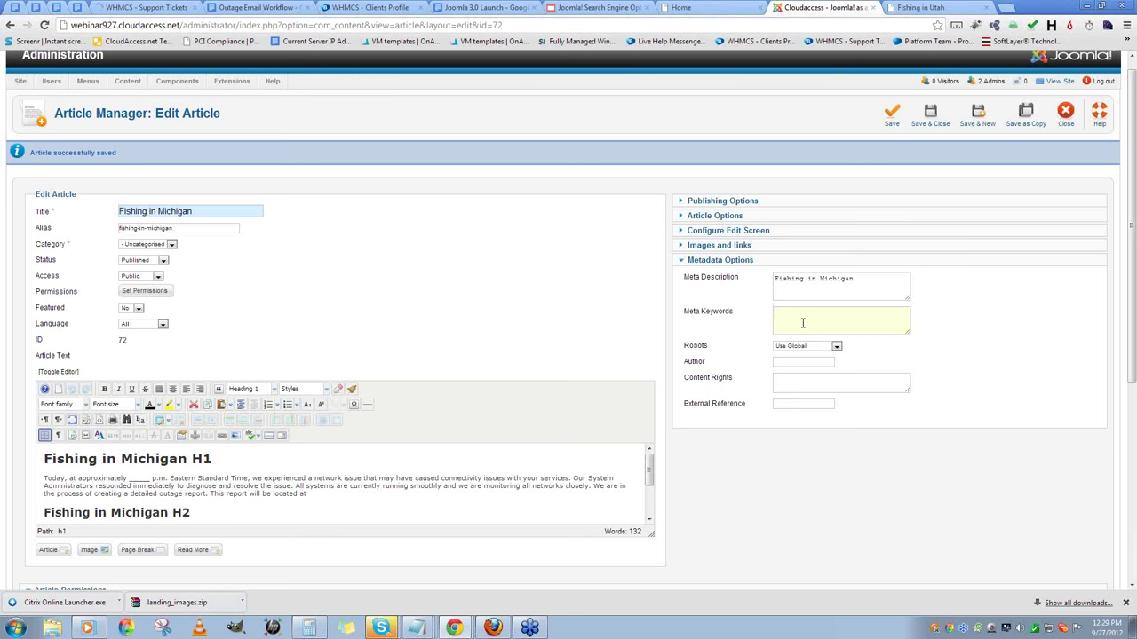
# - Highlight the meta description text, then save and close the "Fishing in Michigan" article
pyautogui.moveTo(864, 282); pyautogui.dragTo(774, 280)
pyautogui.click(795, 292)
pyautogui.click(956, 332)
pyautogui.scroll(-1, 956, 333)
pyautogui.moveTo(775, 234); pyautogui.dragTo(867, 239)
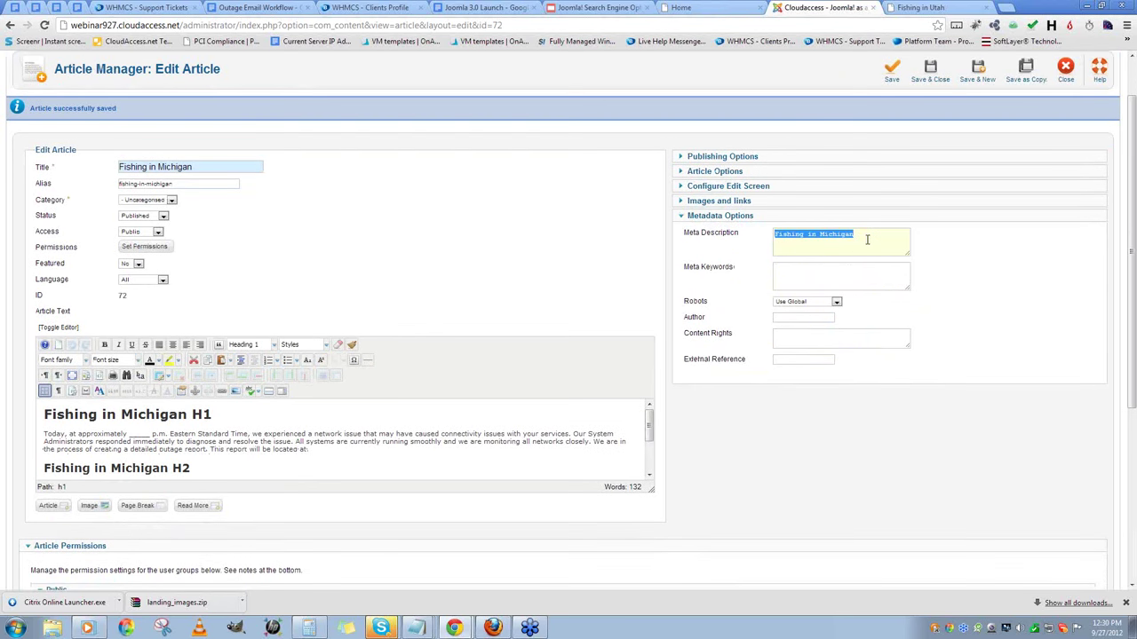
pyautogui.click(868, 238)
pyautogui.click(926, 81)
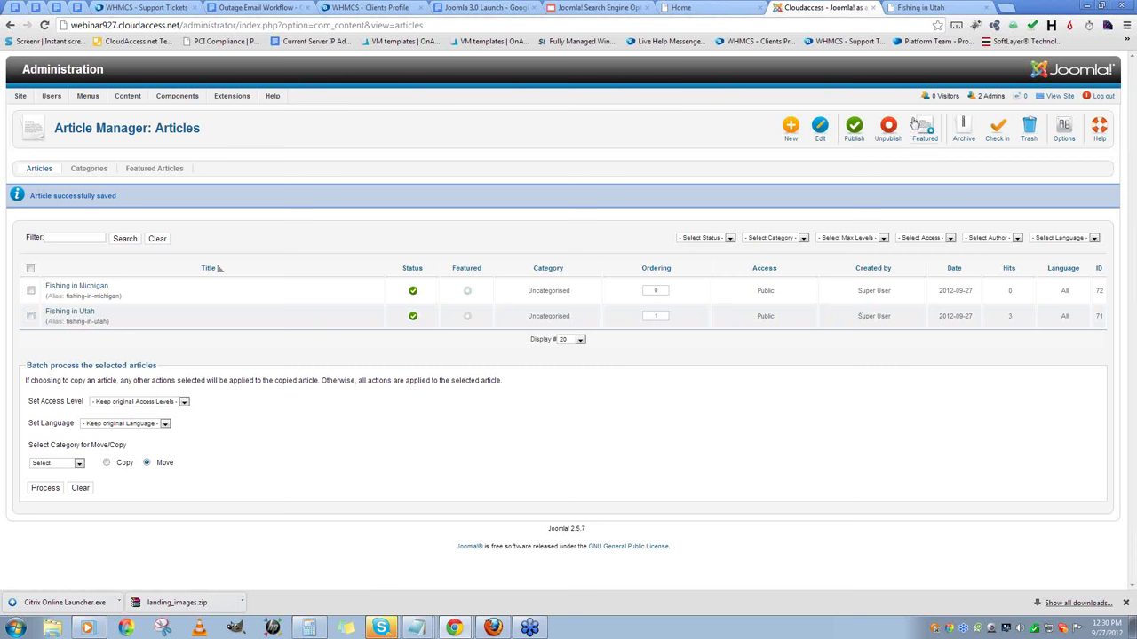
# - Reload the public "Fishing in Utah" page to check its menu, and return to the administration site
pyautogui.click(930, 9)
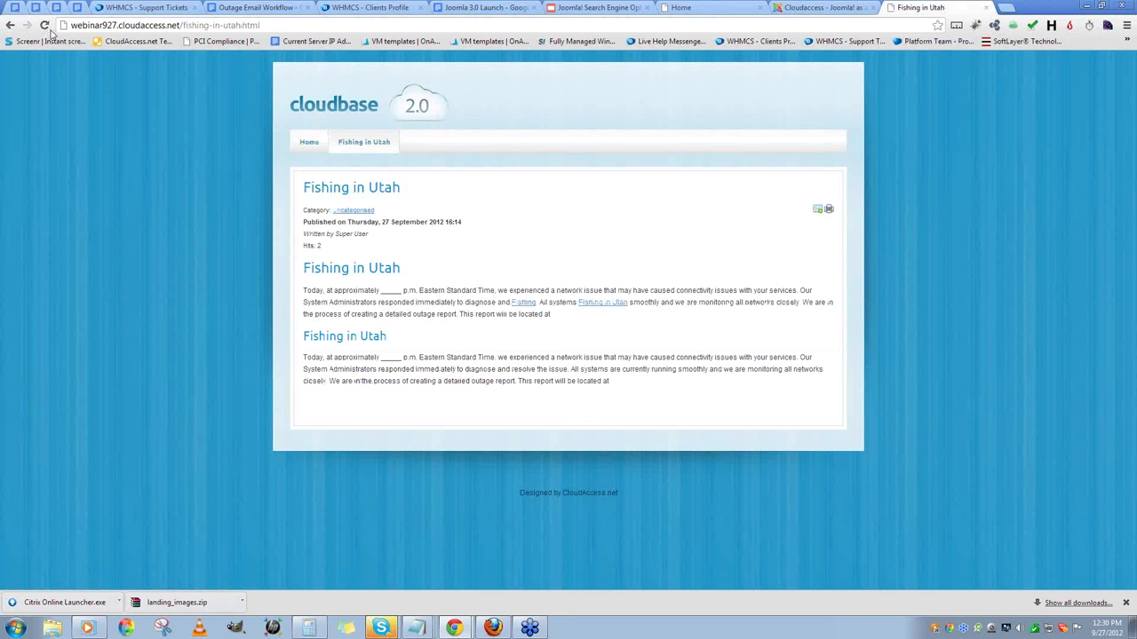
pyautogui.click(396, 186)
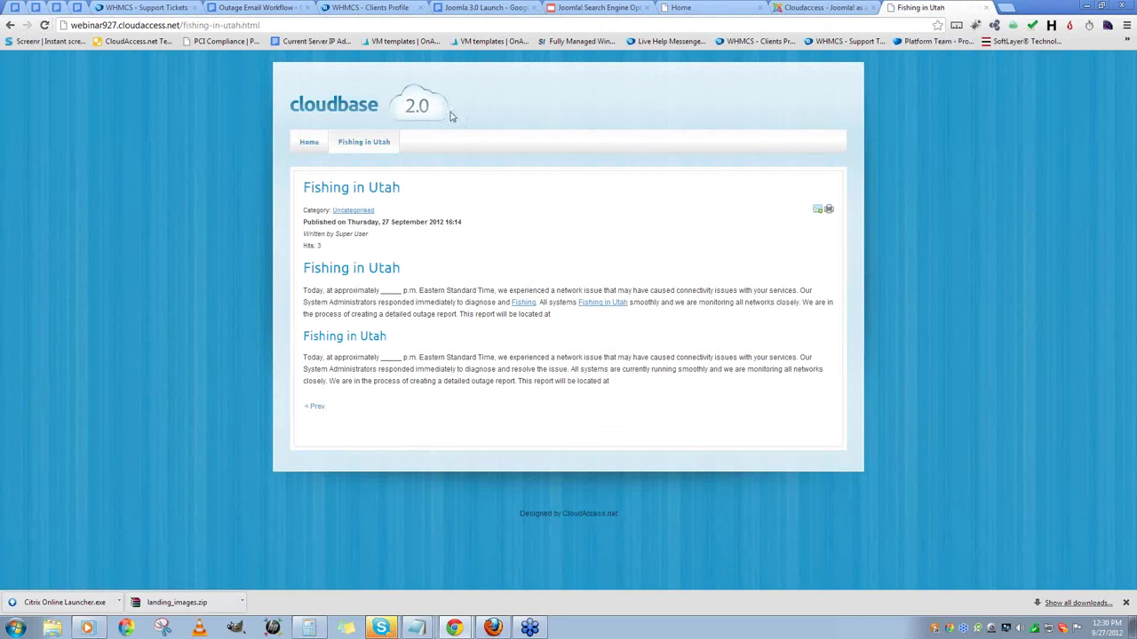
pyautogui.hotkey('ctrl', 'shift', 'Tab')
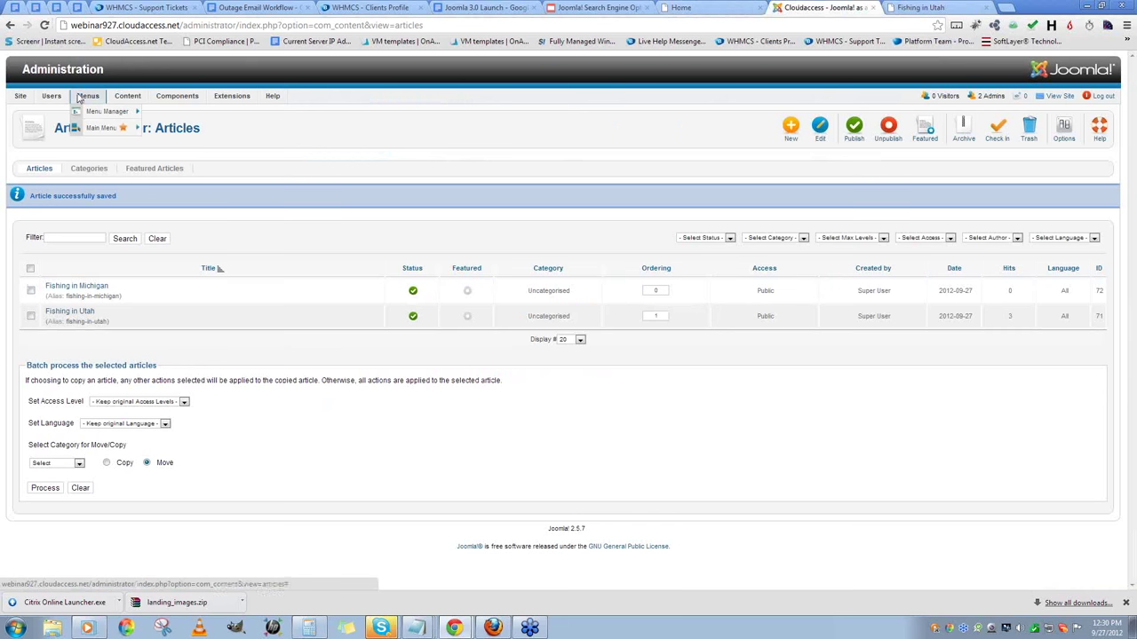
# - Create a new item in the Main Menu with the menu item type Single Article
pyautogui.click(138, 126)
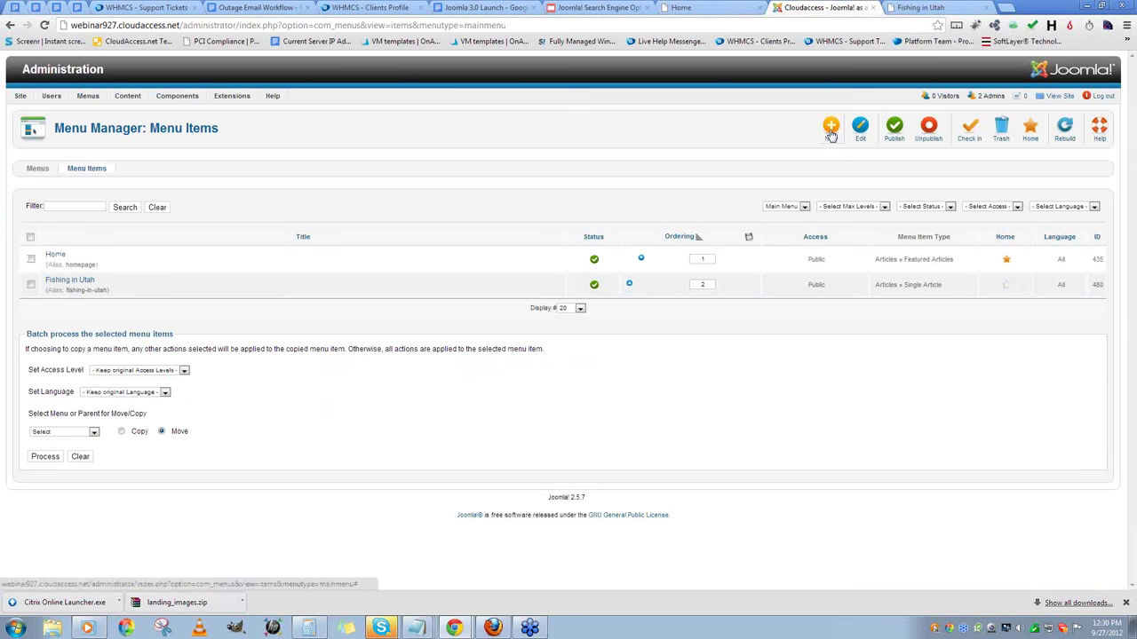
pyautogui.click(830, 129)
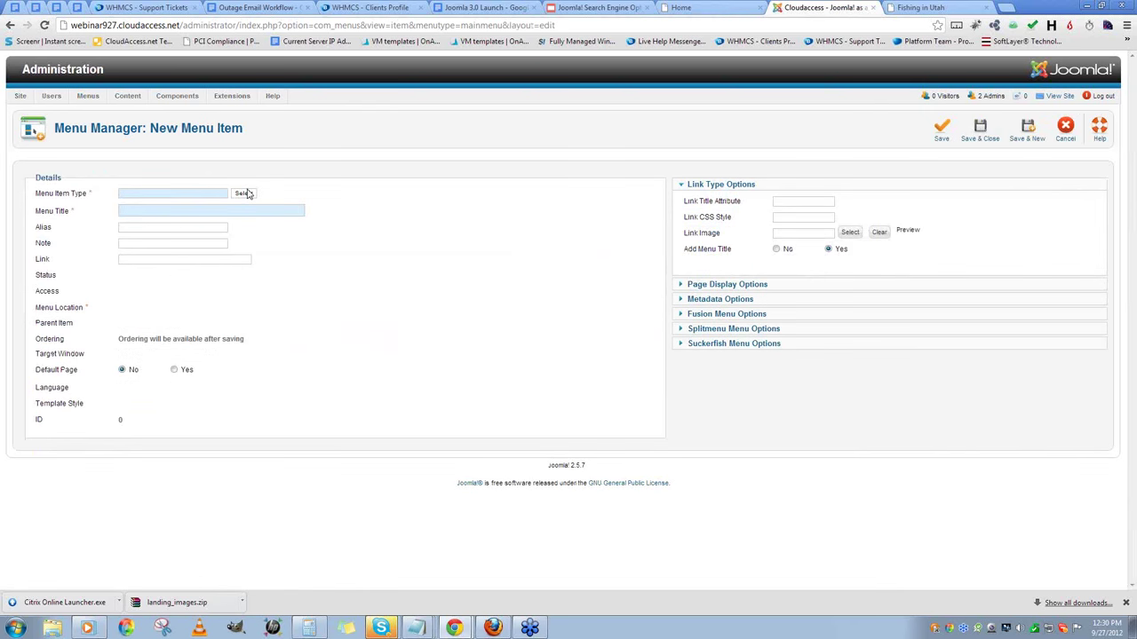
pyautogui.click(244, 193)
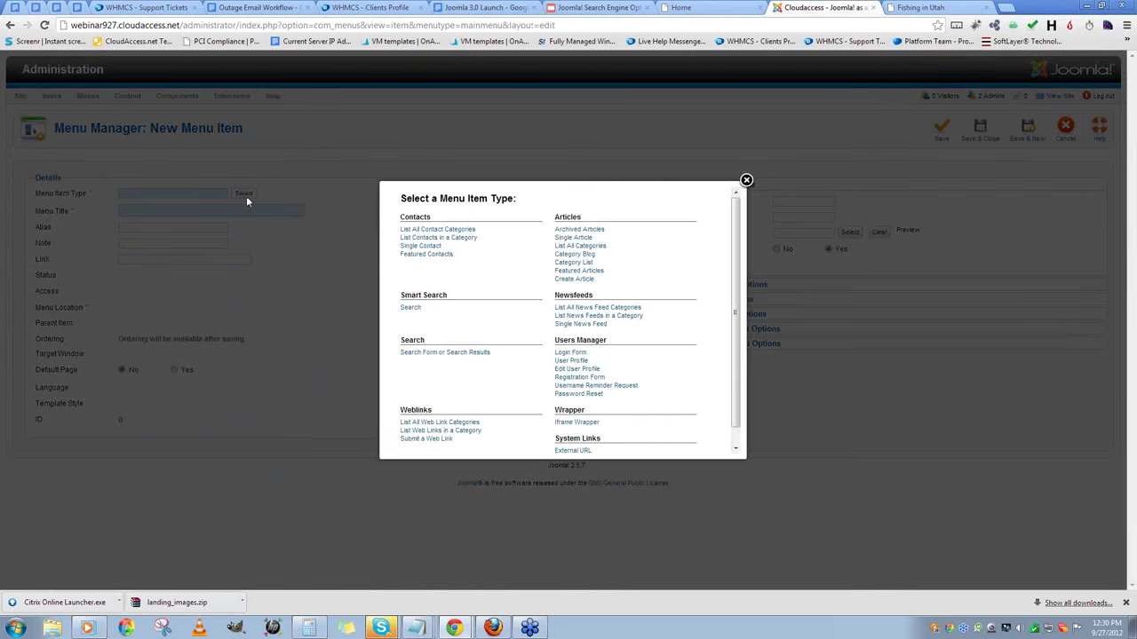
pyautogui.click(579, 243)
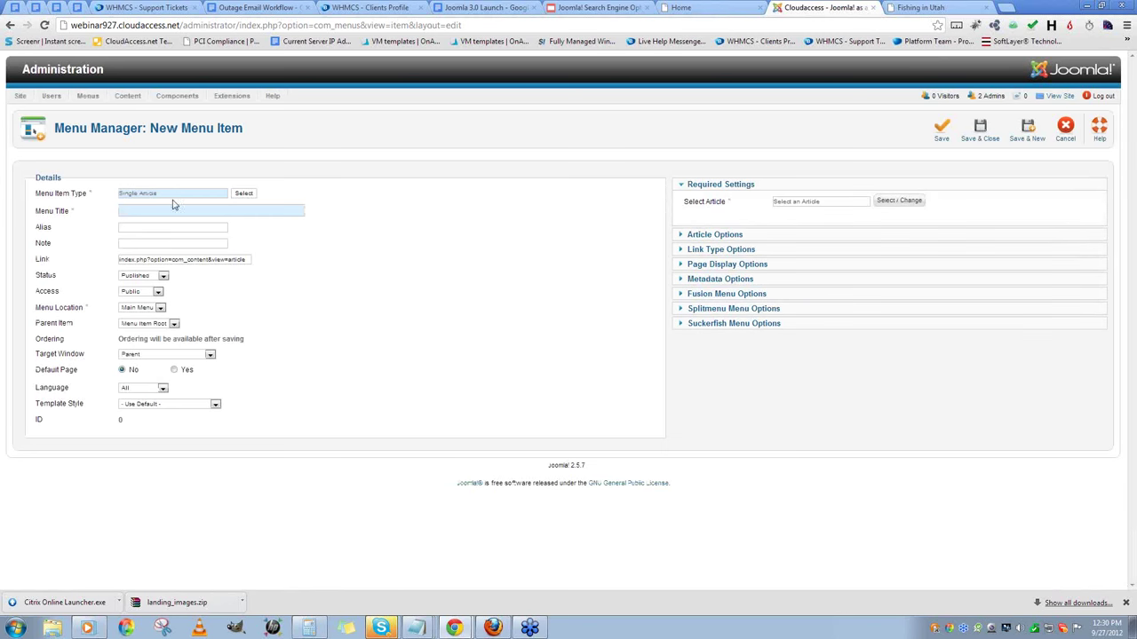
# - Title the menu item "Fishing in Michigan" and set its alias to "Fishing in Michigan - arc blah blah blah"
pyautogui.write('Fis')
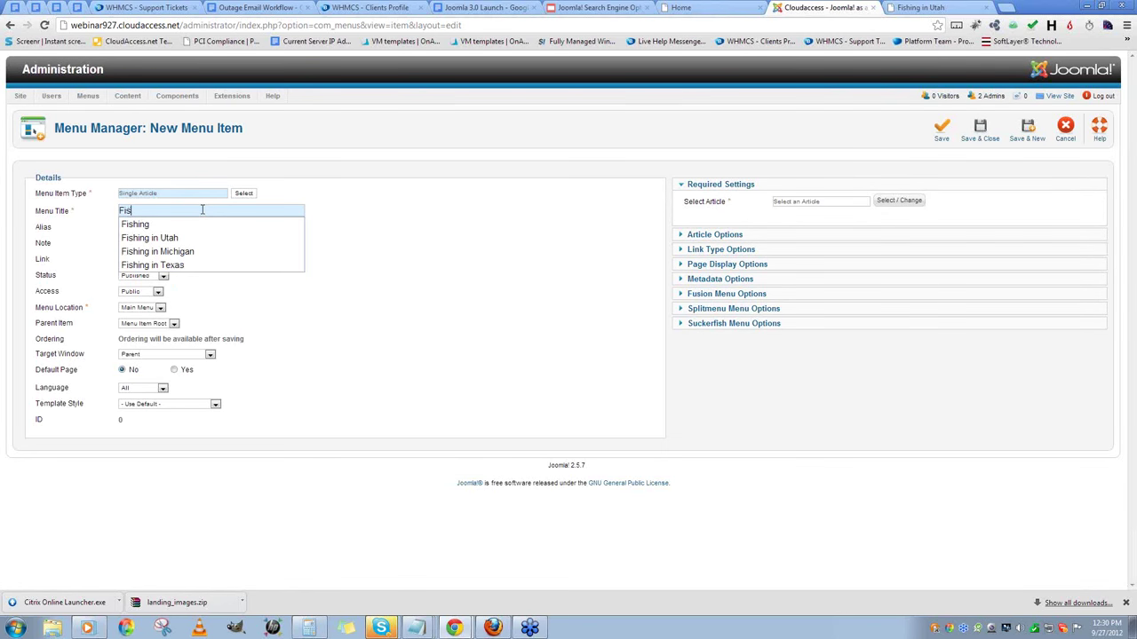
pyautogui.write('hing in Michigan')
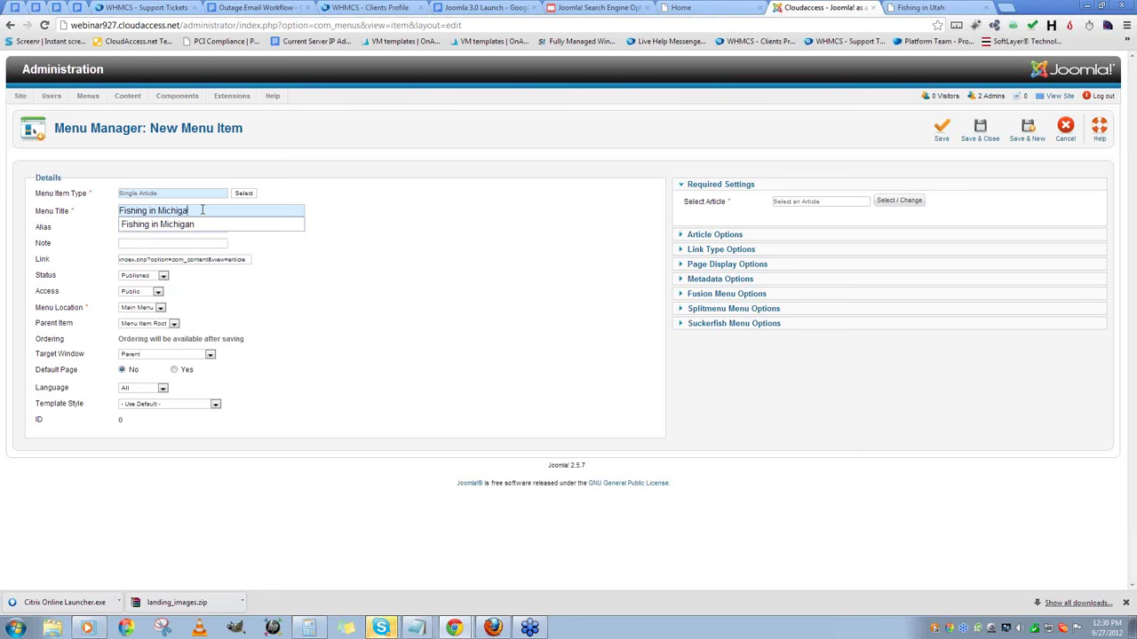
pyautogui.press('Tab')
pyautogui.tripleClick(202, 210)
pyautogui.hotkey('ctrl', 'c')
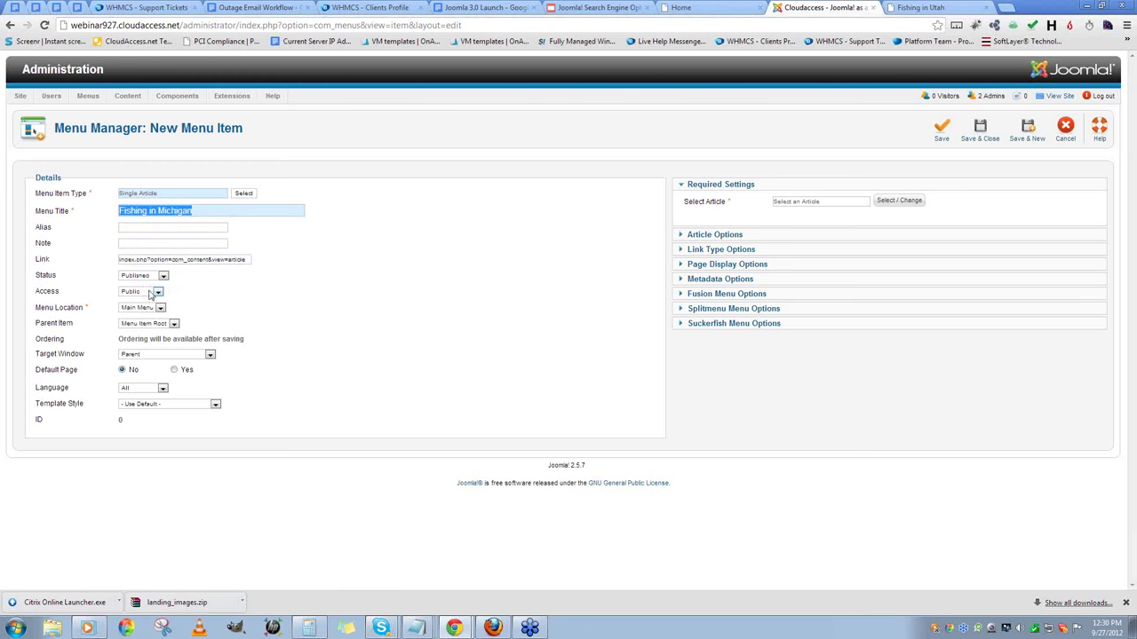
pyautogui.moveTo(40, 231)
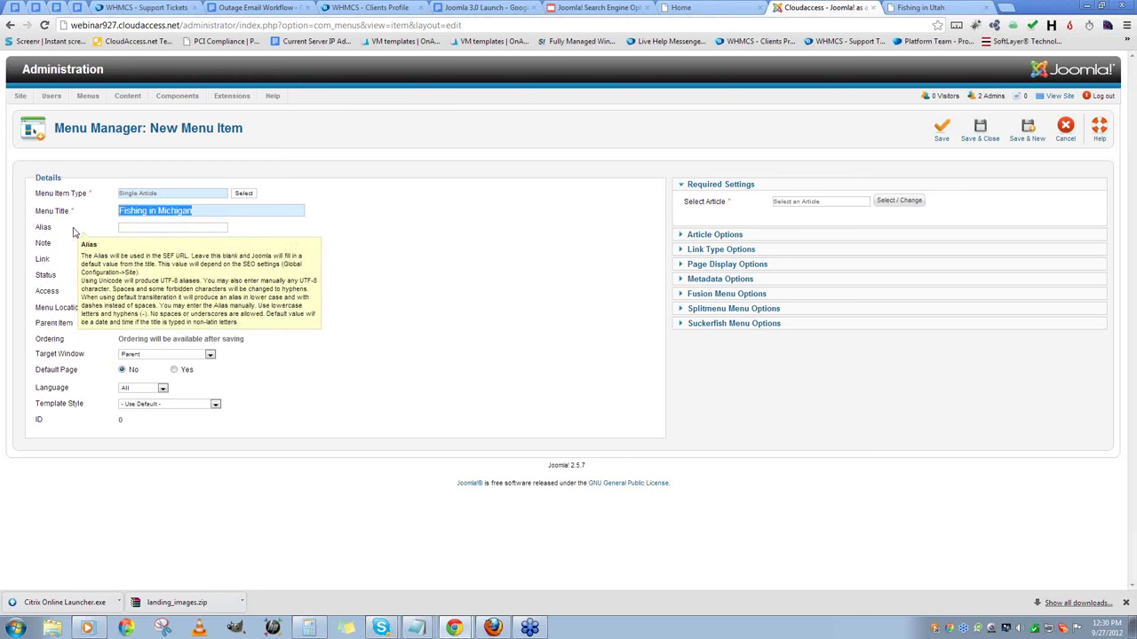
pyautogui.click(126, 226)
pyautogui.hotkey('ctrl', 'v')
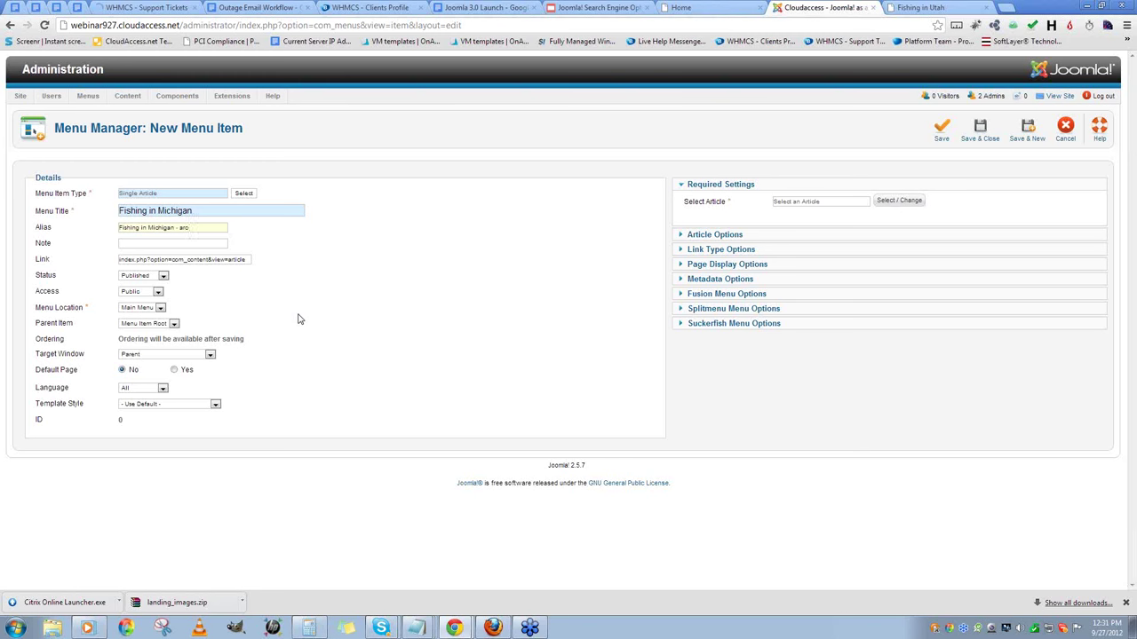
pyautogui.write('blah blah blah')
# - Assign the "Fishing in Michigan" article to the menu item and save it
pyautogui.click(362, 292)
pyautogui.click(888, 207)
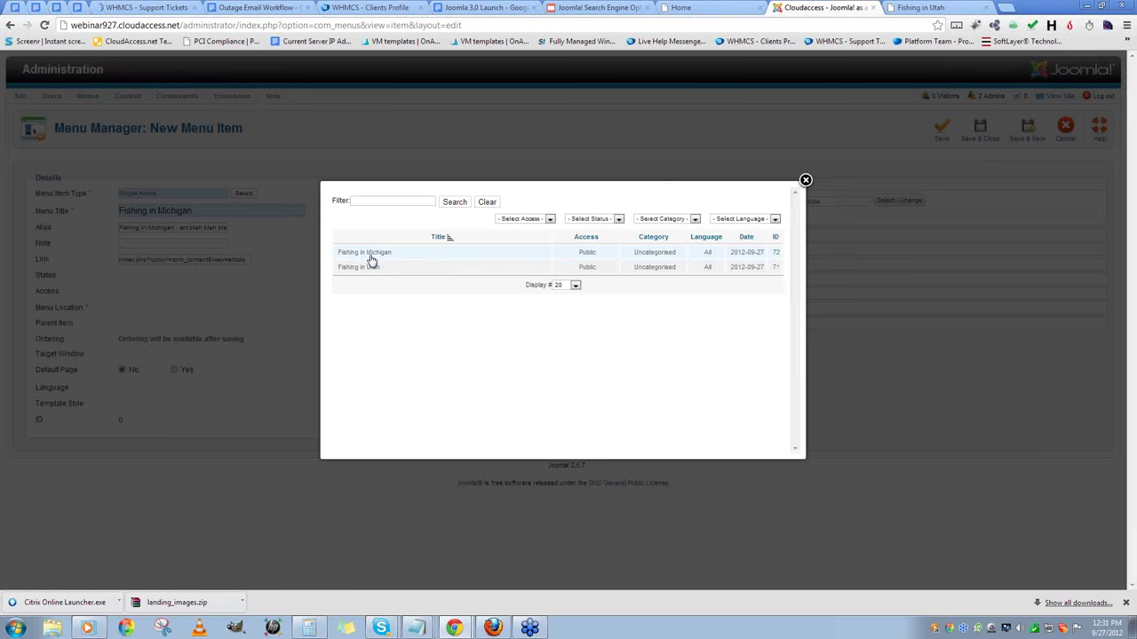
pyautogui.click(371, 254)
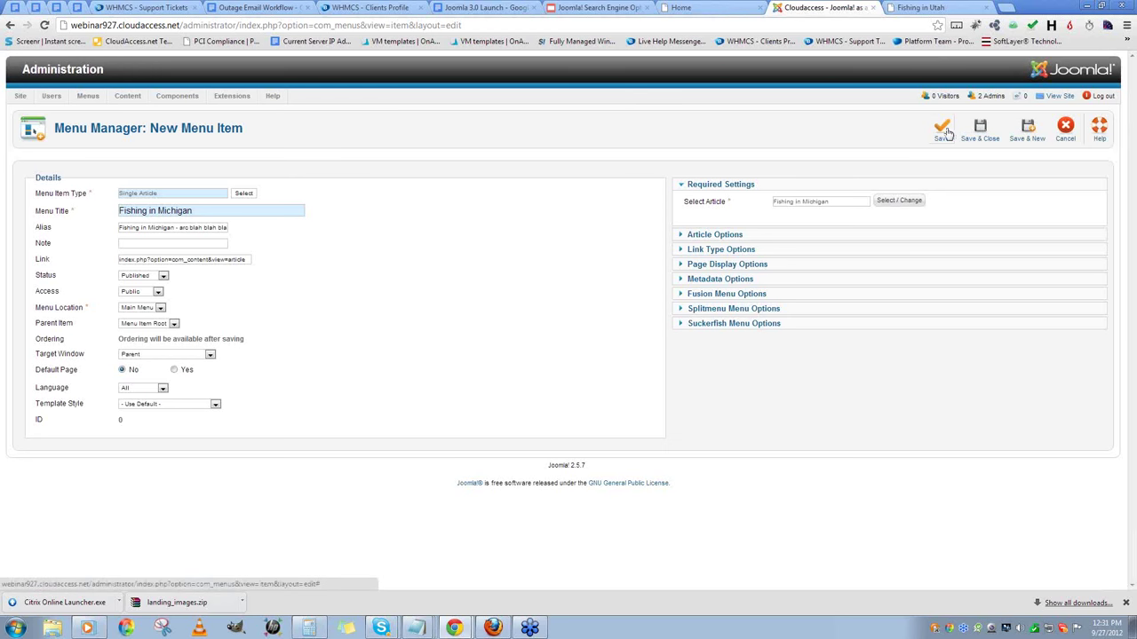
pyautogui.click(944, 133)
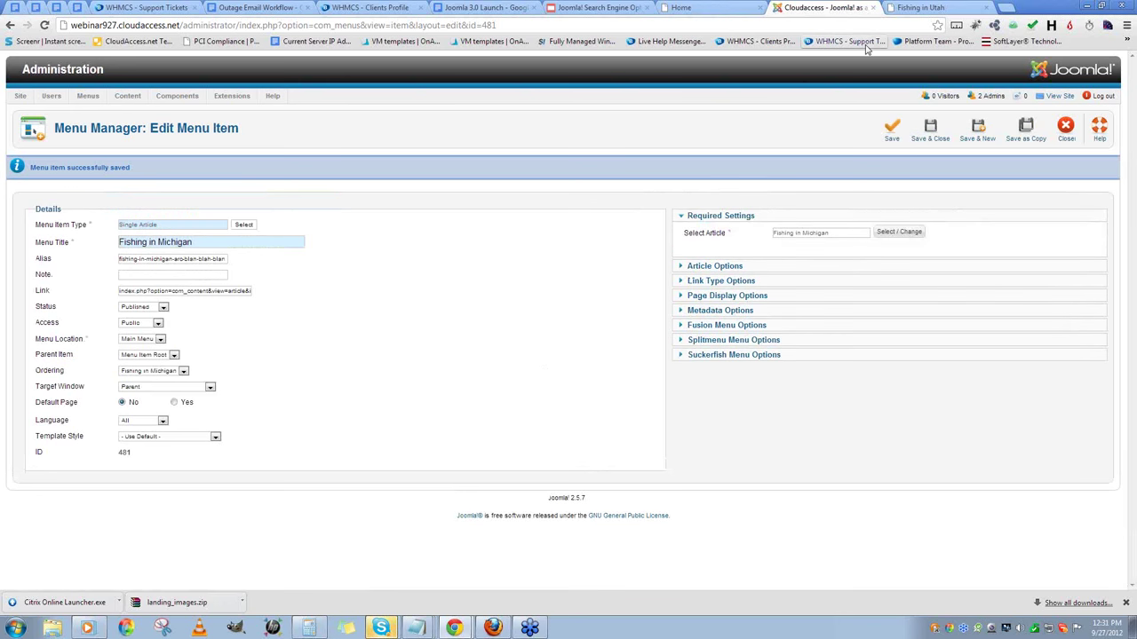
# - Reload the public site and compare the "Fishing in Utah" page's URL alias with its article title
pyautogui.click(963, 6)
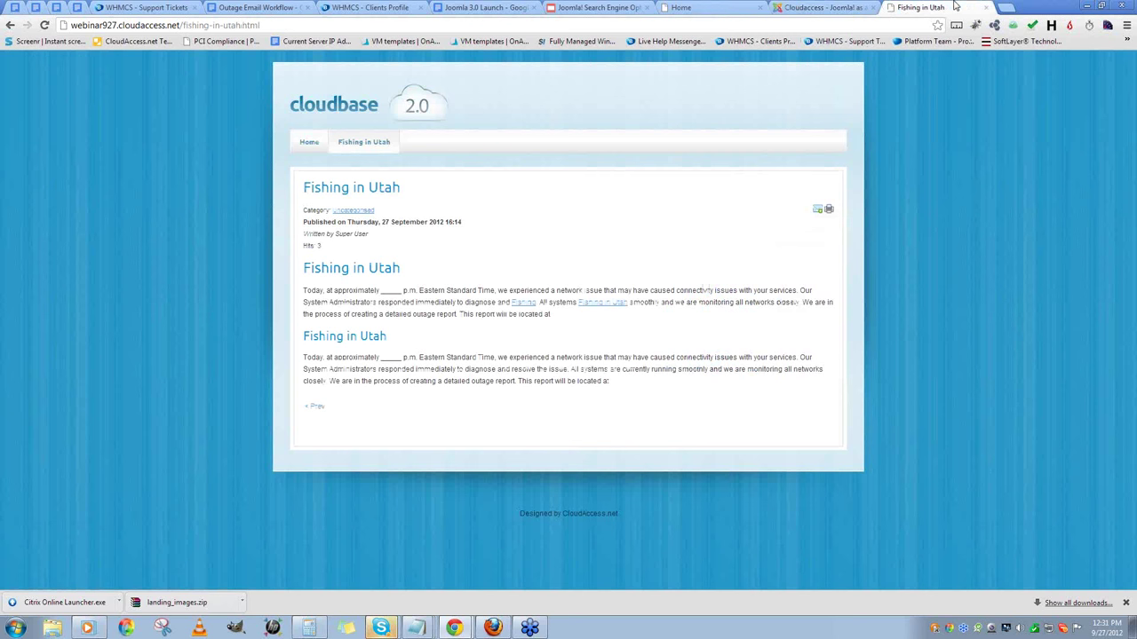
pyautogui.click(46, 27)
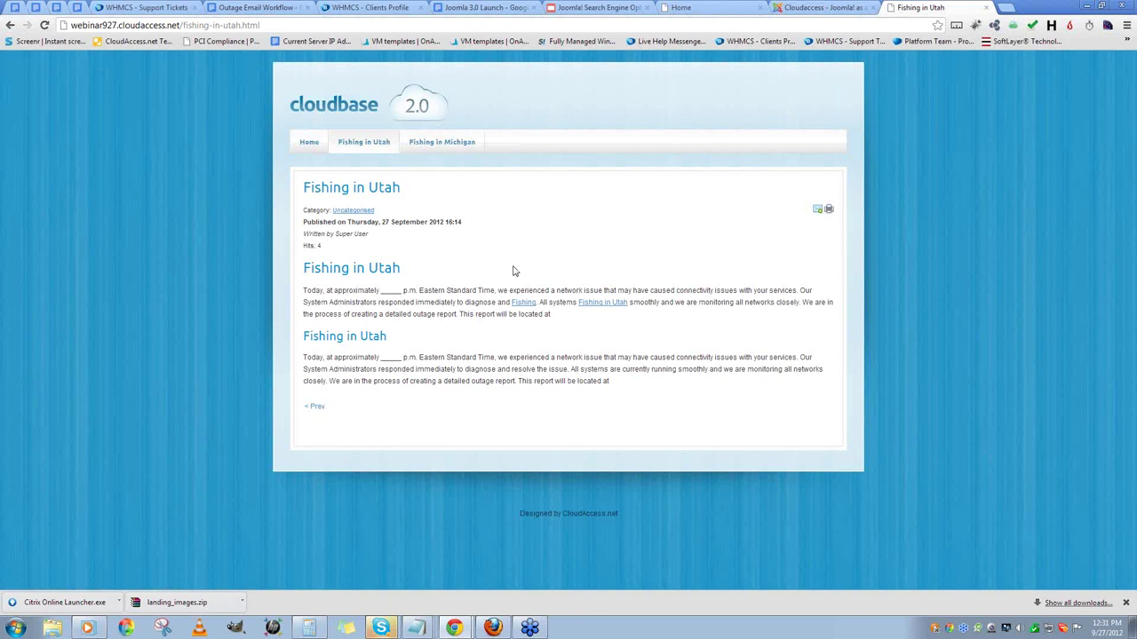
pyautogui.click(367, 151)
pyautogui.moveTo(183, 25); pyautogui.dragTo(269, 24)
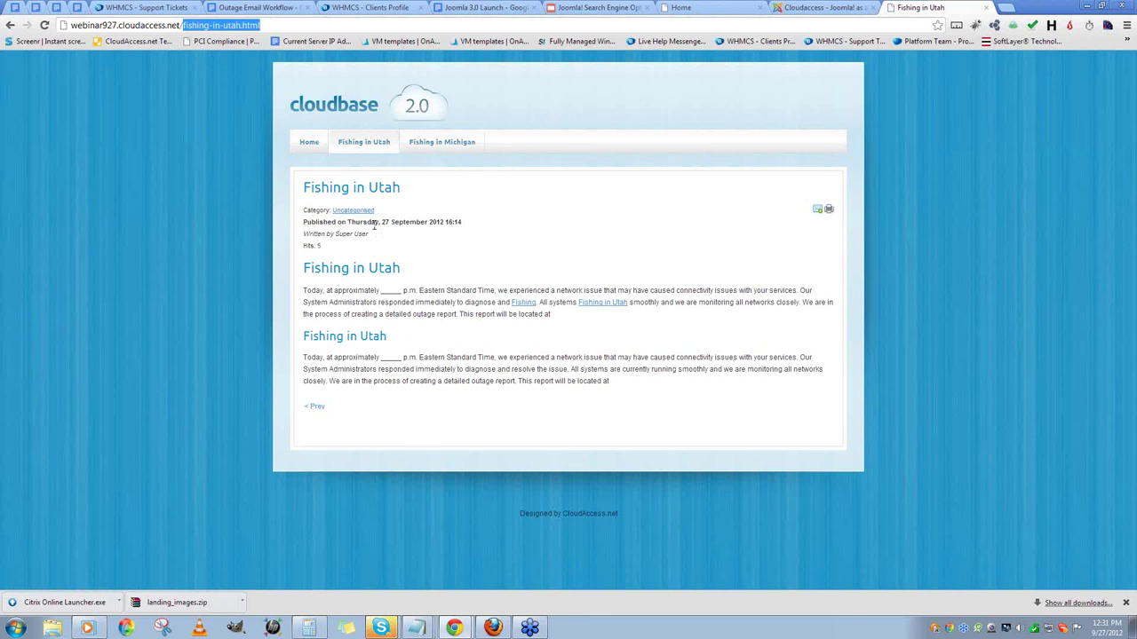
pyautogui.moveTo(303, 187); pyautogui.dragTo(405, 188)
pyautogui.click(435, 300)
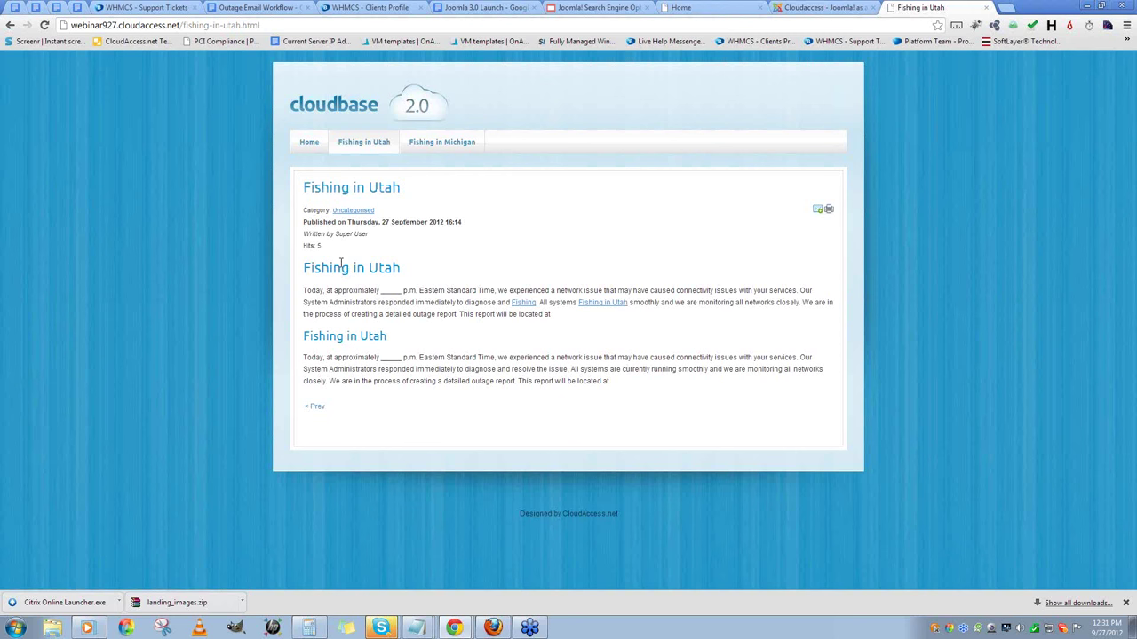
# - Open the public "Fishing in Michigan" page and examine its URL alias and the article details under the title
pyautogui.click(429, 145)
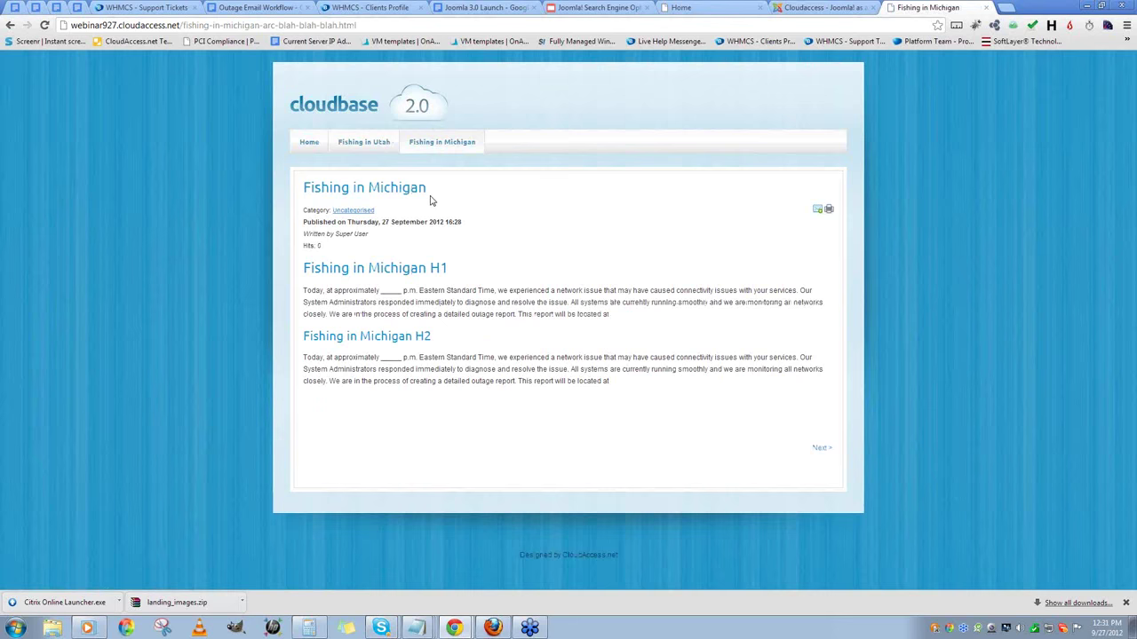
pyautogui.moveTo(185, 25); pyautogui.dragTo(370, 30)
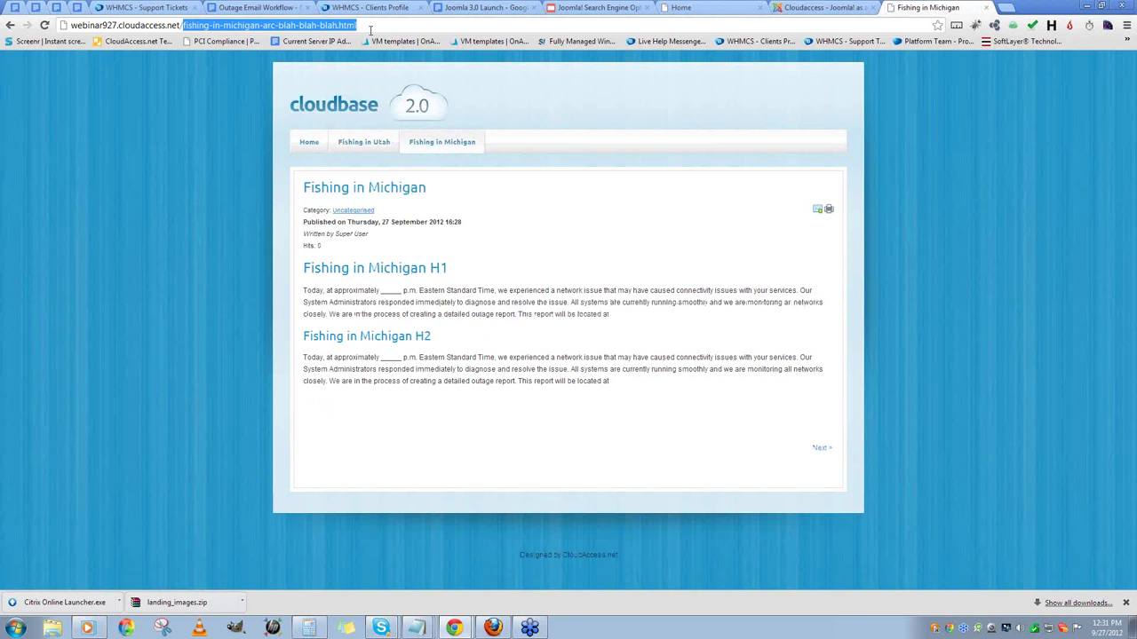
pyautogui.click(496, 245)
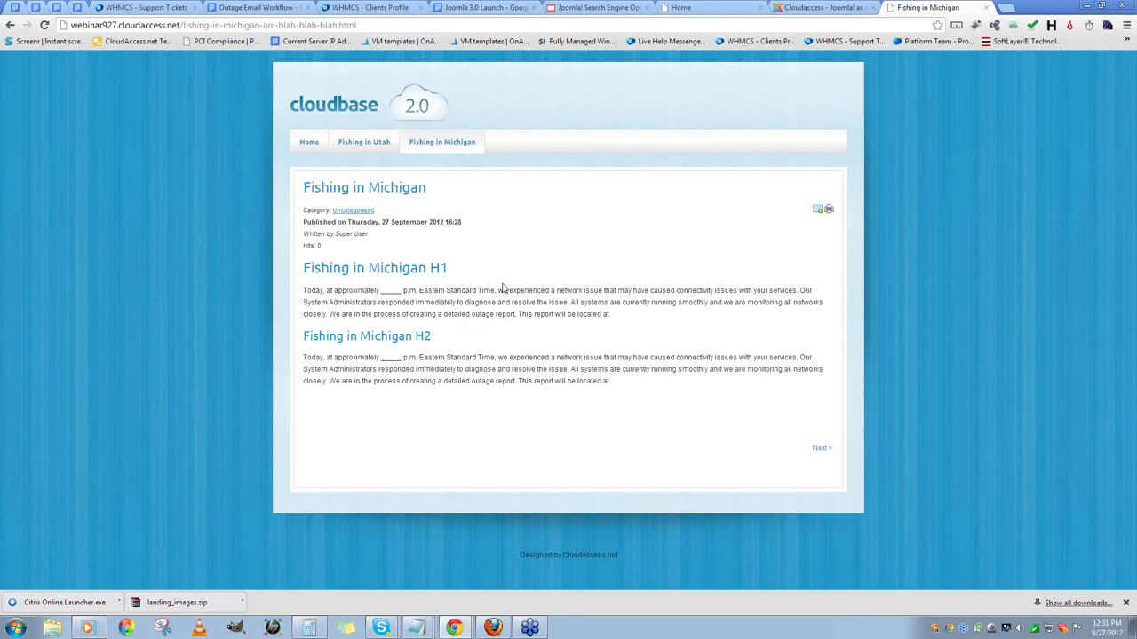
pyautogui.moveTo(304, 206); pyautogui.dragTo(539, 246)
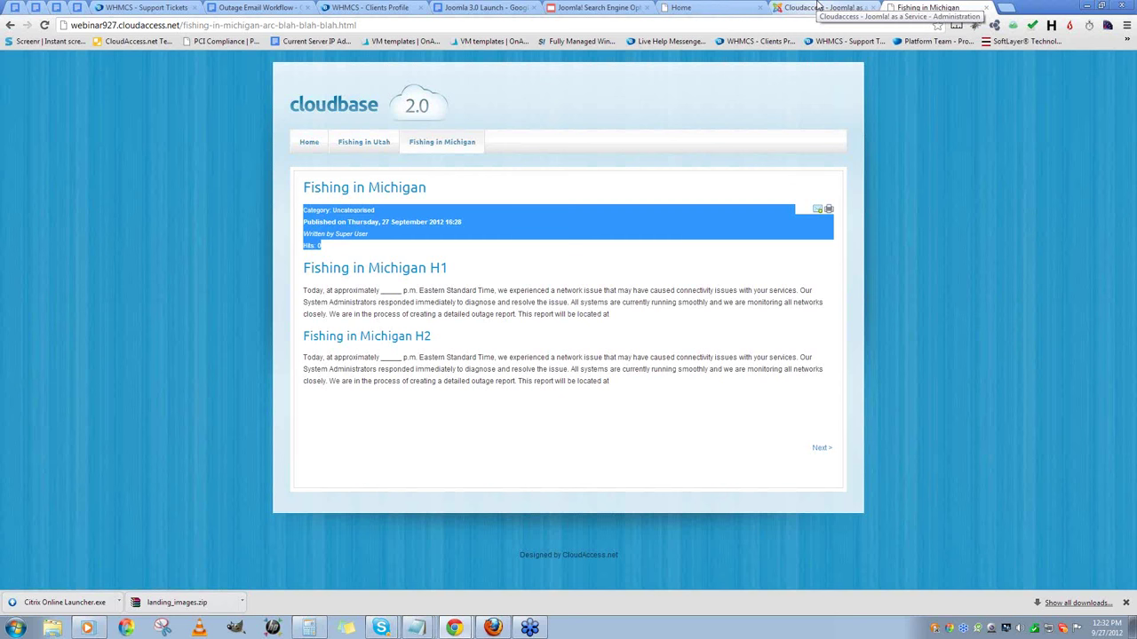
# - Return to the administration site and save and close the "Fishing in Michigan" menu item
pyautogui.click(817, 7)
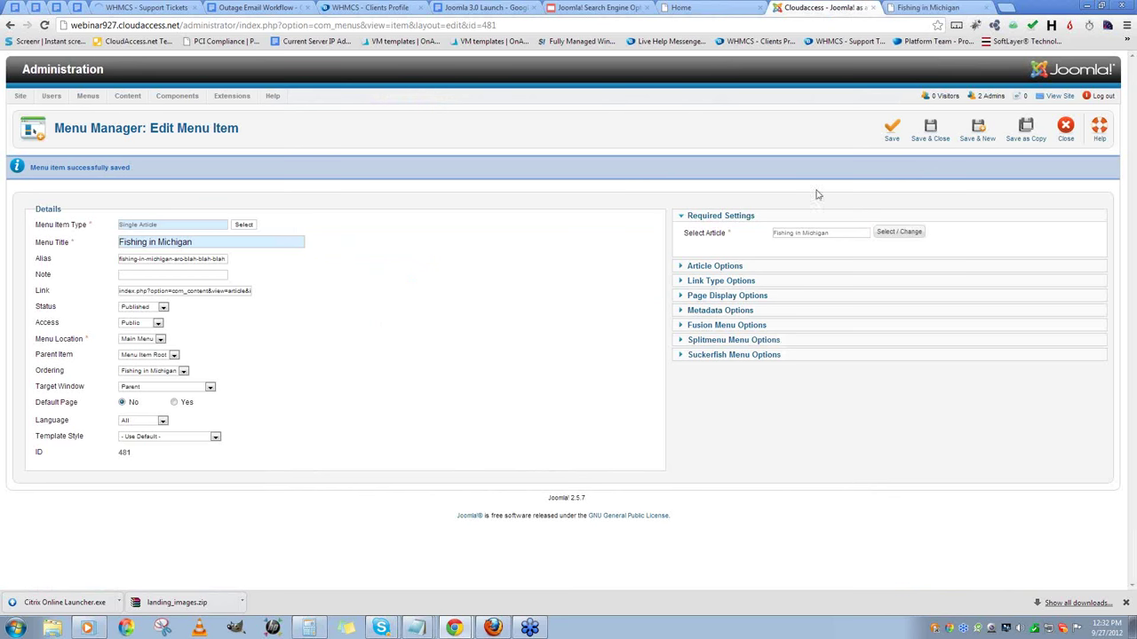
pyautogui.click(926, 147)
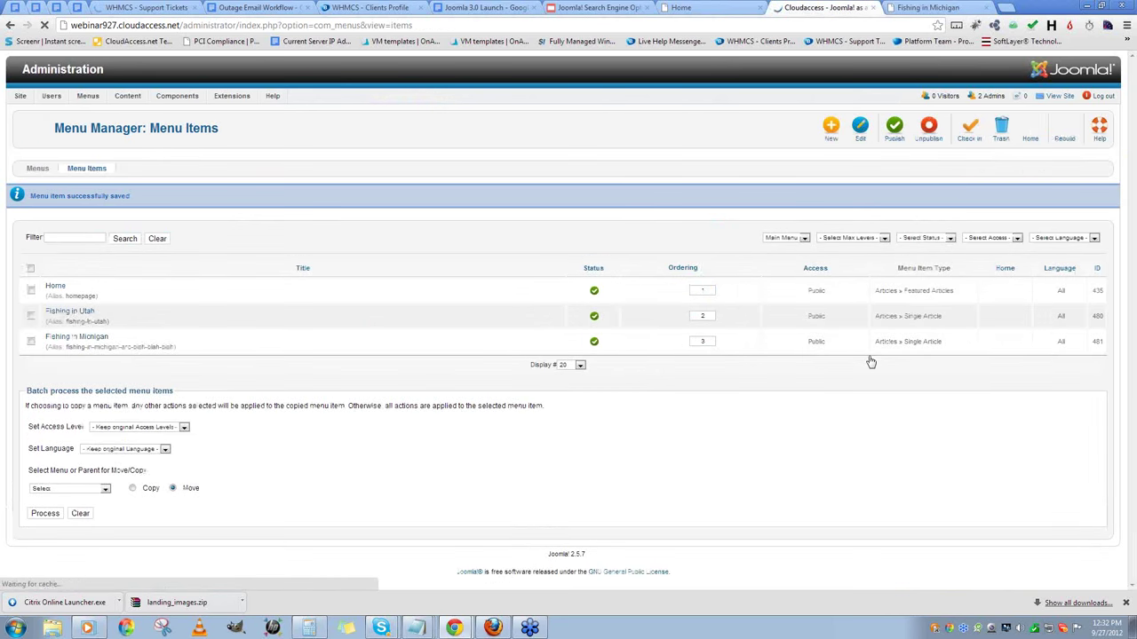
# - Open the Article Manager's global options and hide the article title and category and turn off linked titles
pyautogui.moveTo(127, 96)
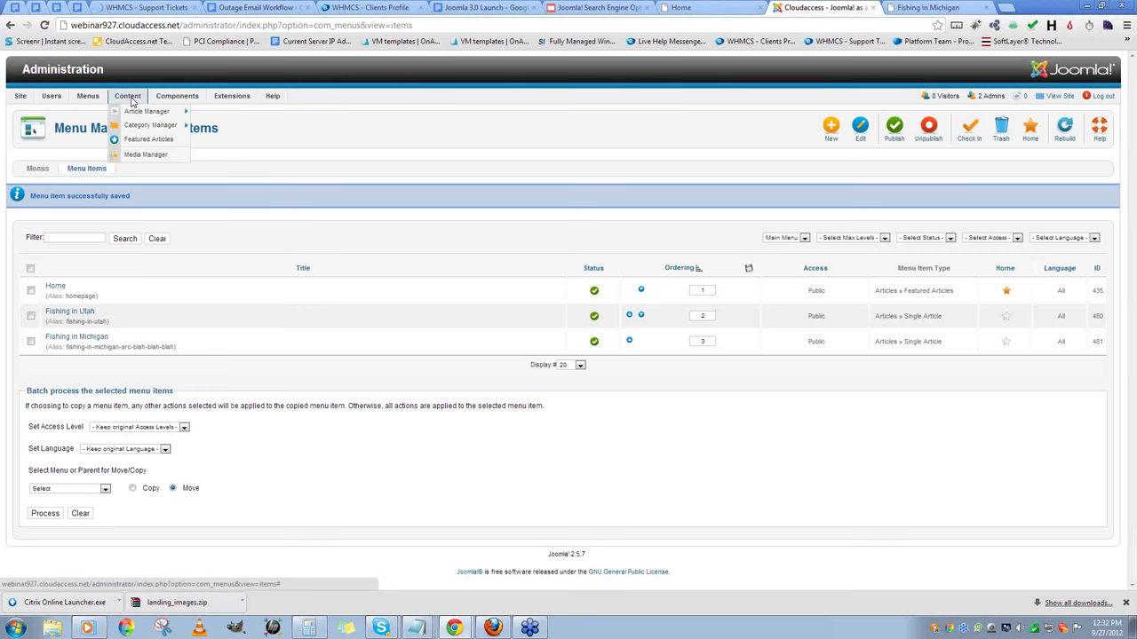
pyautogui.moveTo(146, 115)
pyautogui.click(142, 111)
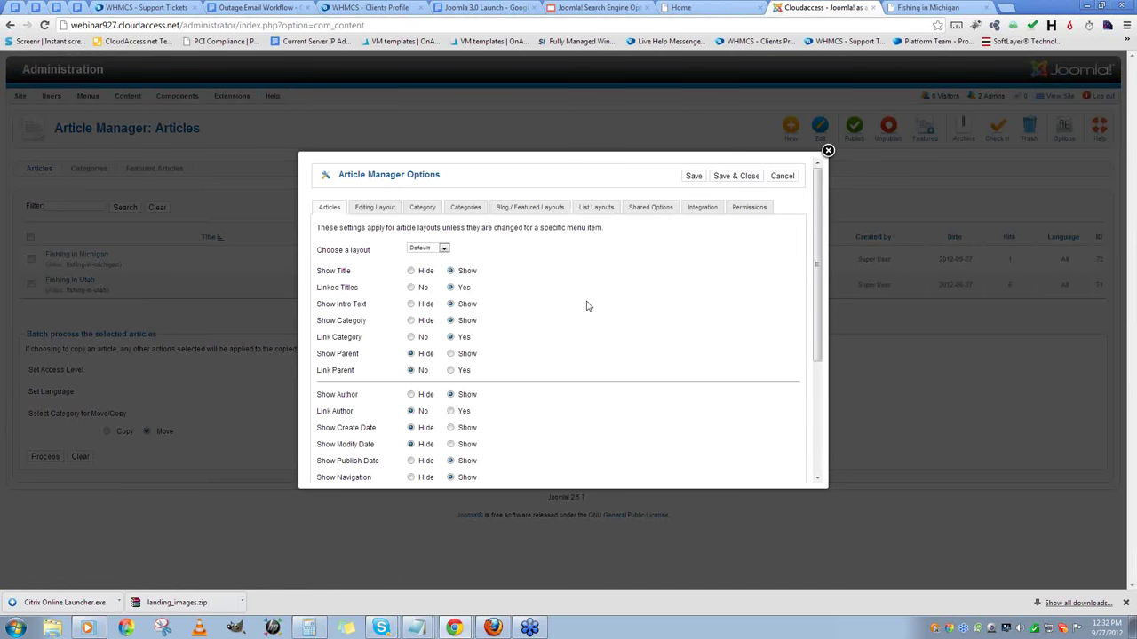
pyautogui.scroll(-1, 586, 306)
pyautogui.click(410, 227)
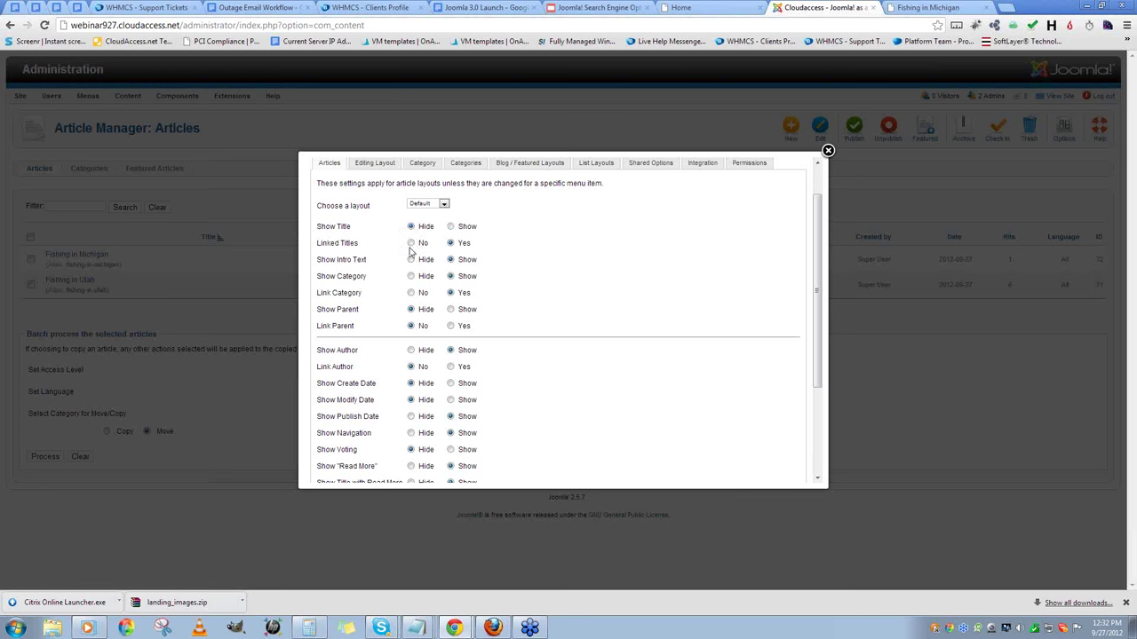
pyautogui.click(410, 242)
pyautogui.click(411, 276)
# - In the article options, hide the author, publish date, navigation, icons and print icon, and save and close the options
pyautogui.scroll(-1, 416, 297)
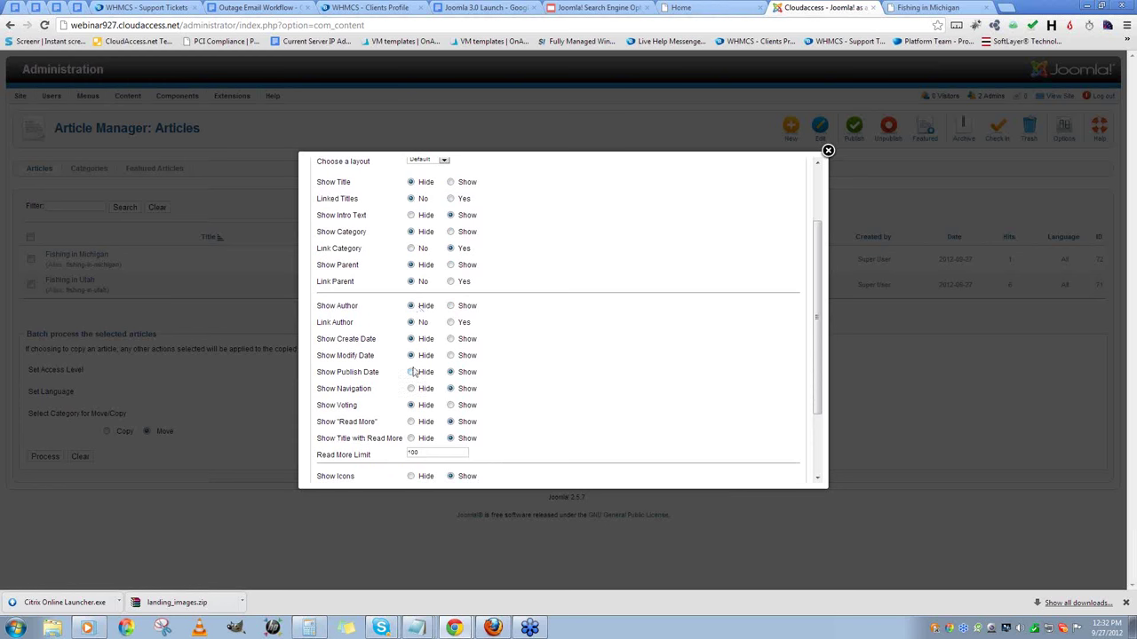
pyautogui.scroll(-1, 413, 373)
pyautogui.click(412, 360)
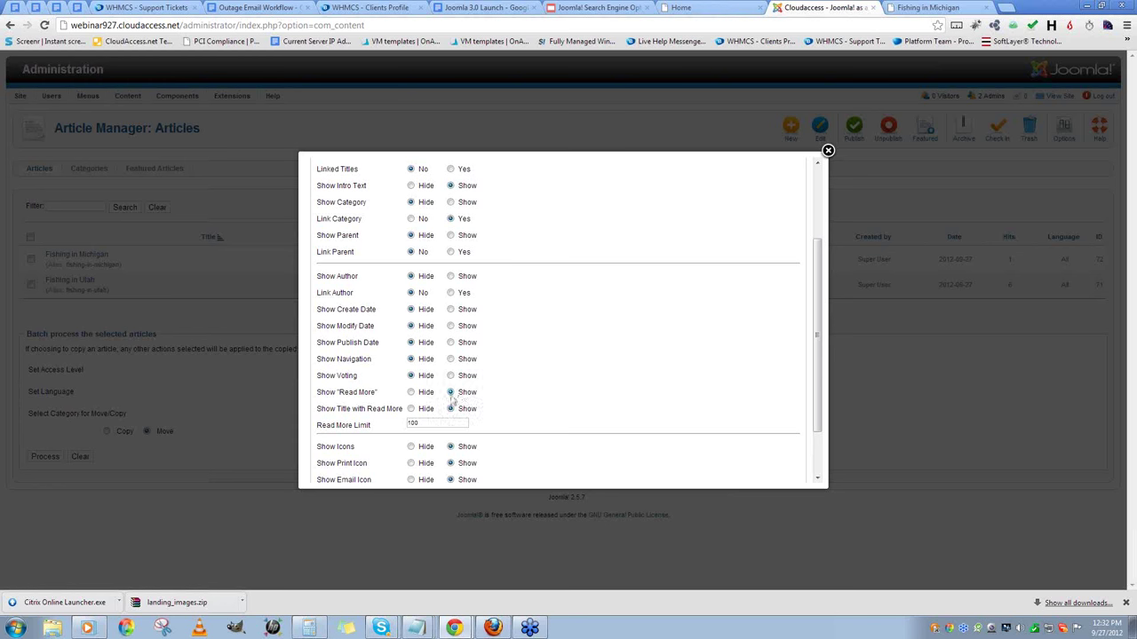
pyautogui.scroll(-2, 427, 389)
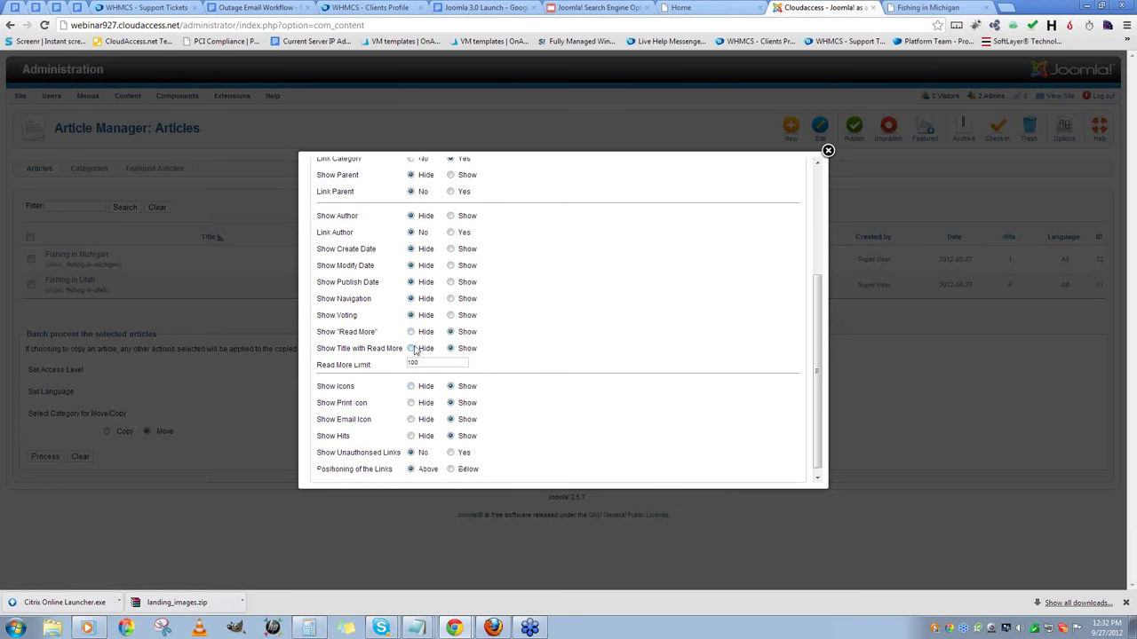
pyautogui.click(418, 387)
pyautogui.click(414, 404)
pyautogui.scroll(4, 710, 310)
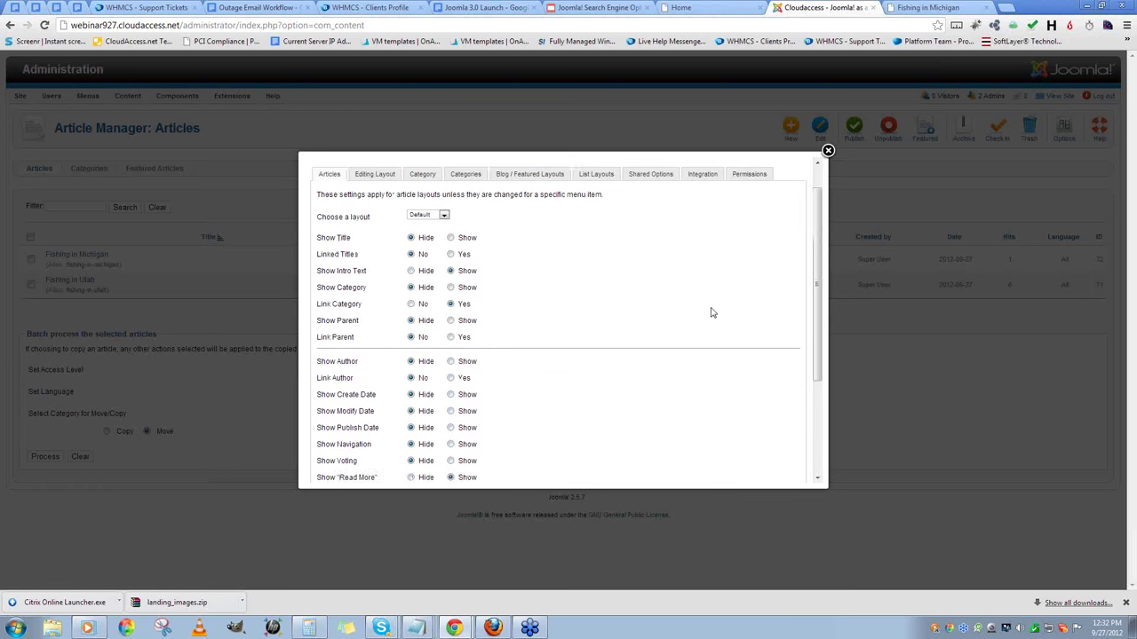
pyautogui.click(694, 177)
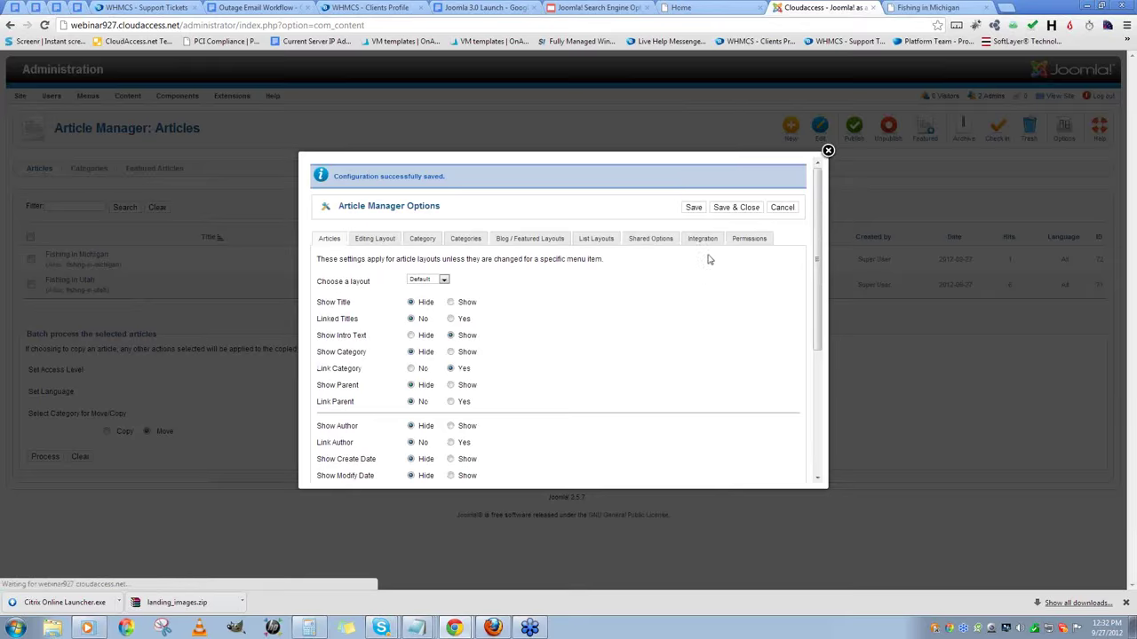
pyautogui.click(735, 208)
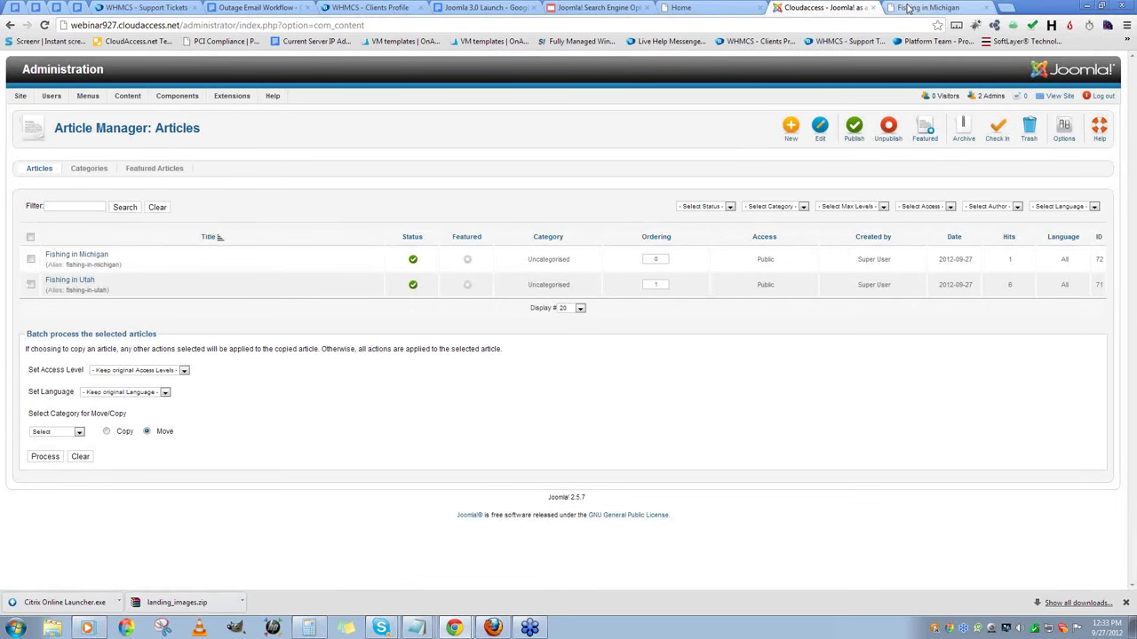
# - Reload the public site and check how the "Fishing in Michigan" and "Fishing in Utah" pages display without the article details
pyautogui.click(908, 9)
pyautogui.press('F5')
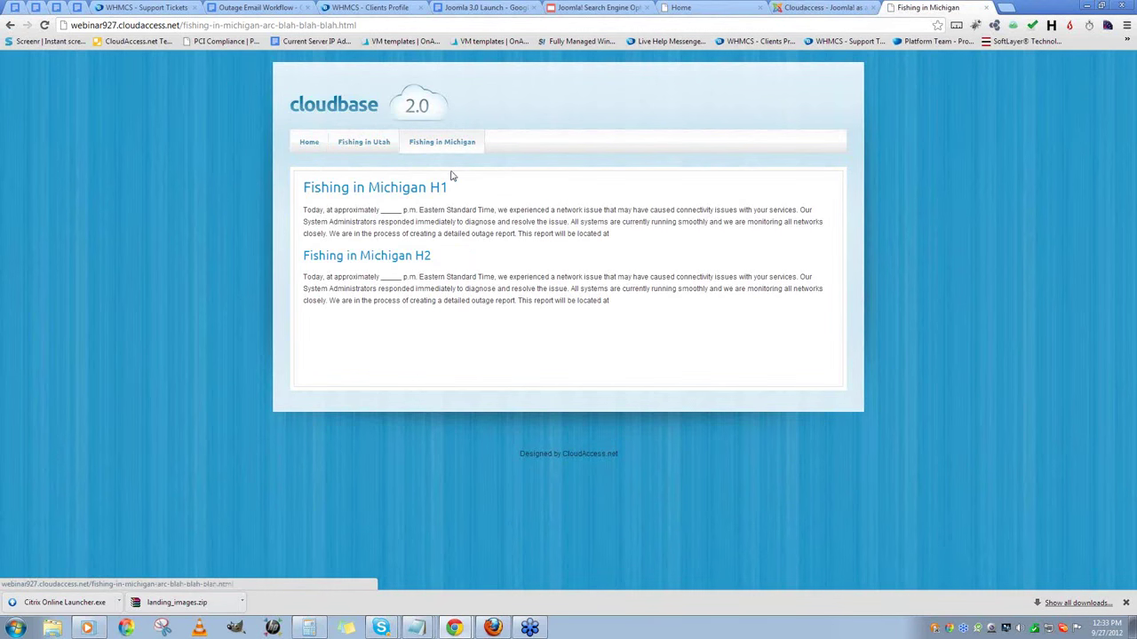
pyautogui.click(365, 142)
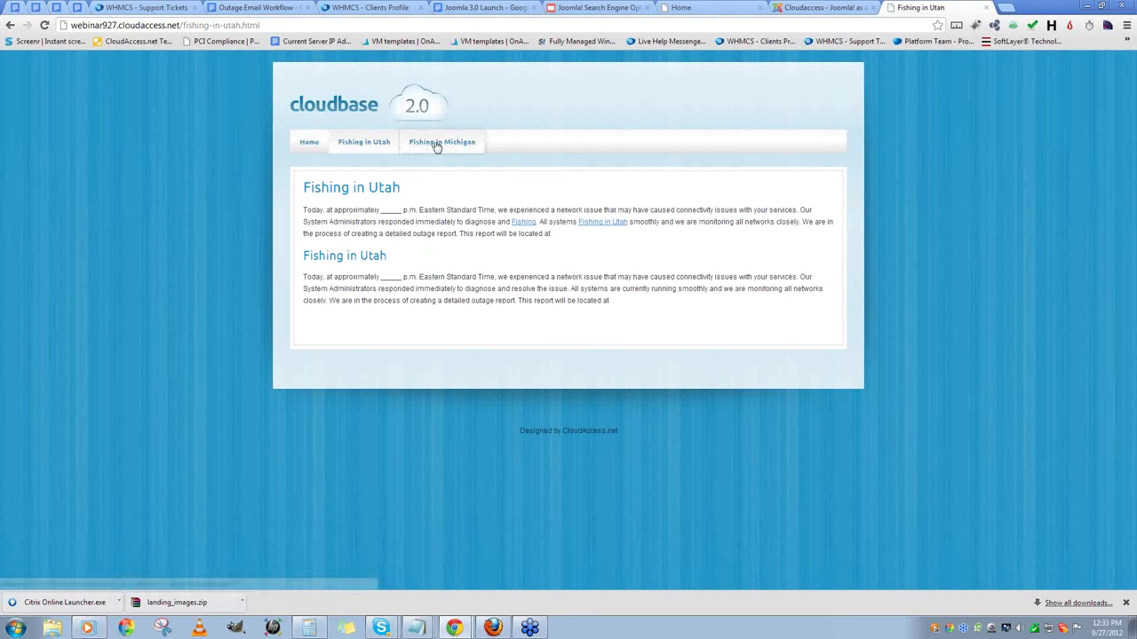
pyautogui.click(440, 142)
pyautogui.click(361, 156)
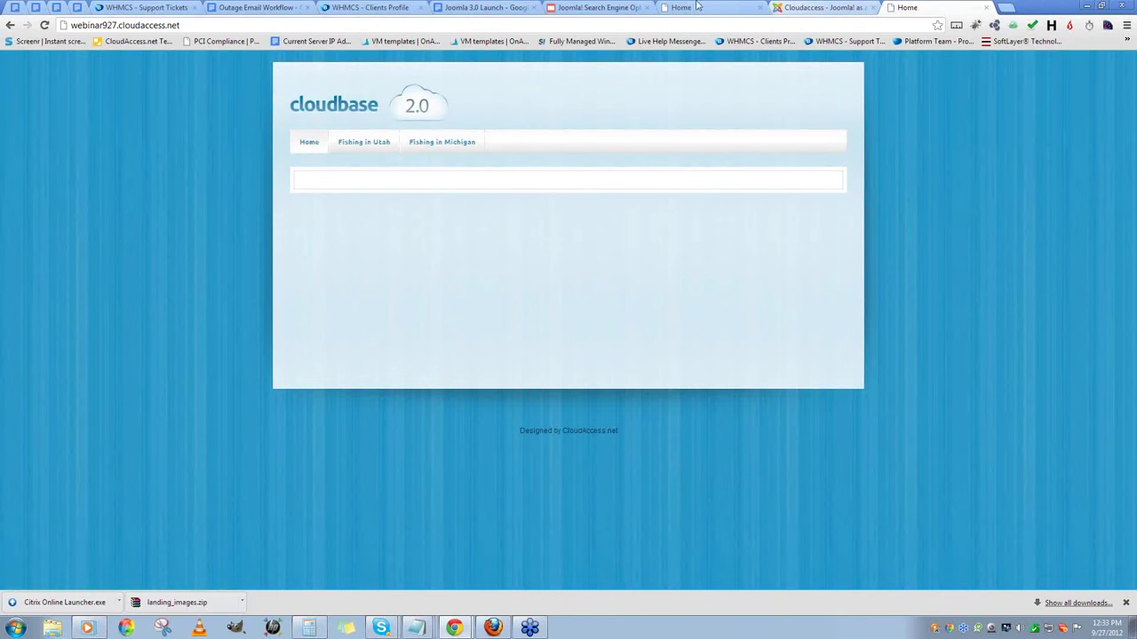
# - Switch to the "Joomla! Search Engine Optimization" presentation, run the slide show as far as "Raising your PageRank", and exit it
pyautogui.click(611, 7)
pyautogui.click(959, 85)
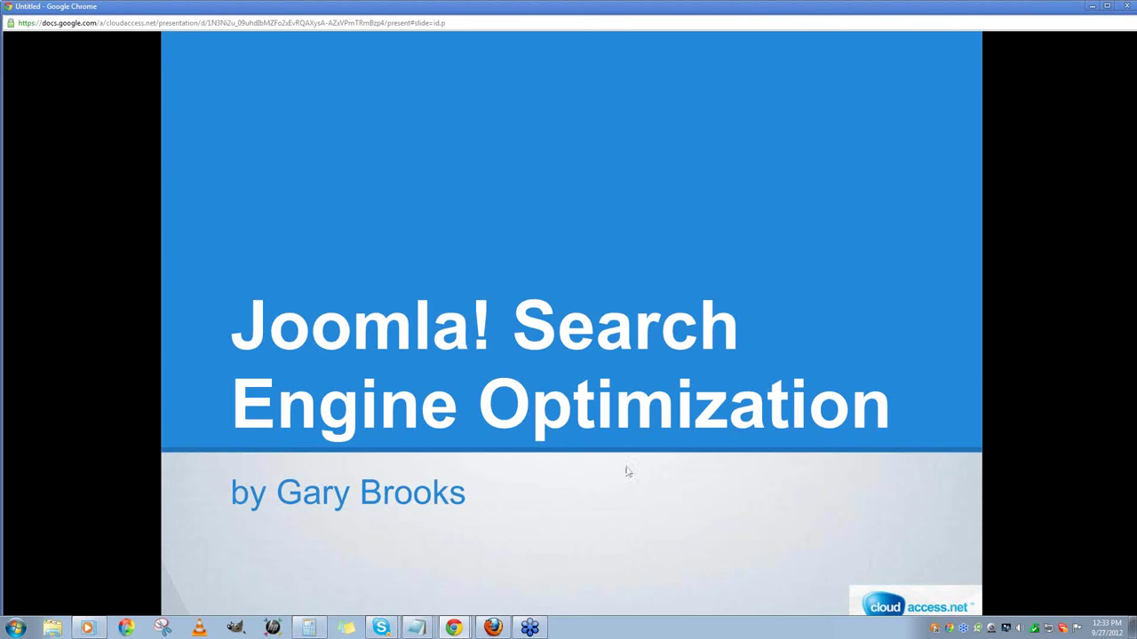
pyautogui.click(639, 483)
pyautogui.click(640, 483)
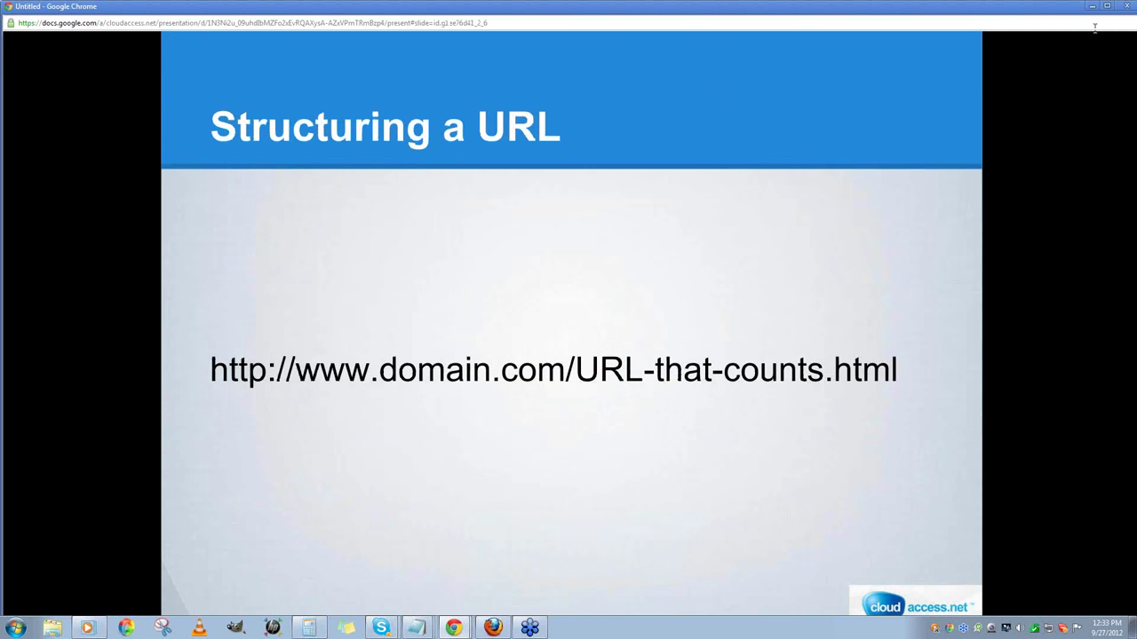
pyautogui.click(504, 306)
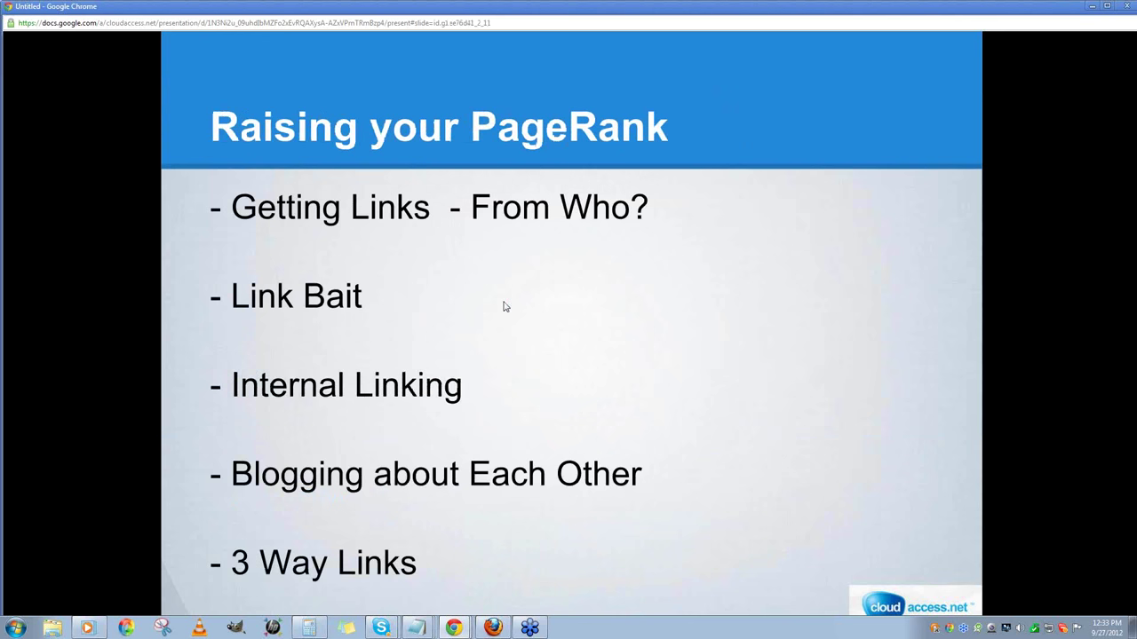
pyautogui.click(1124, 6)
# - Review slide 3 on optimizing titles and headers and slide 4, "Structuring a URL", in the presentation editor
pyautogui.click(77, 330)
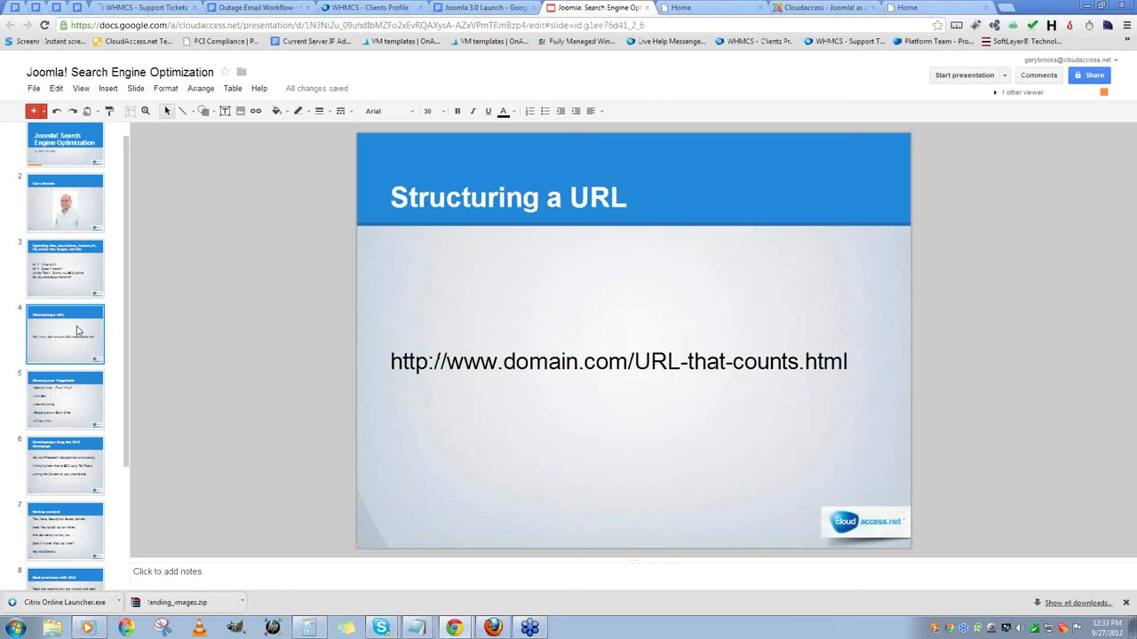
pyautogui.click(83, 277)
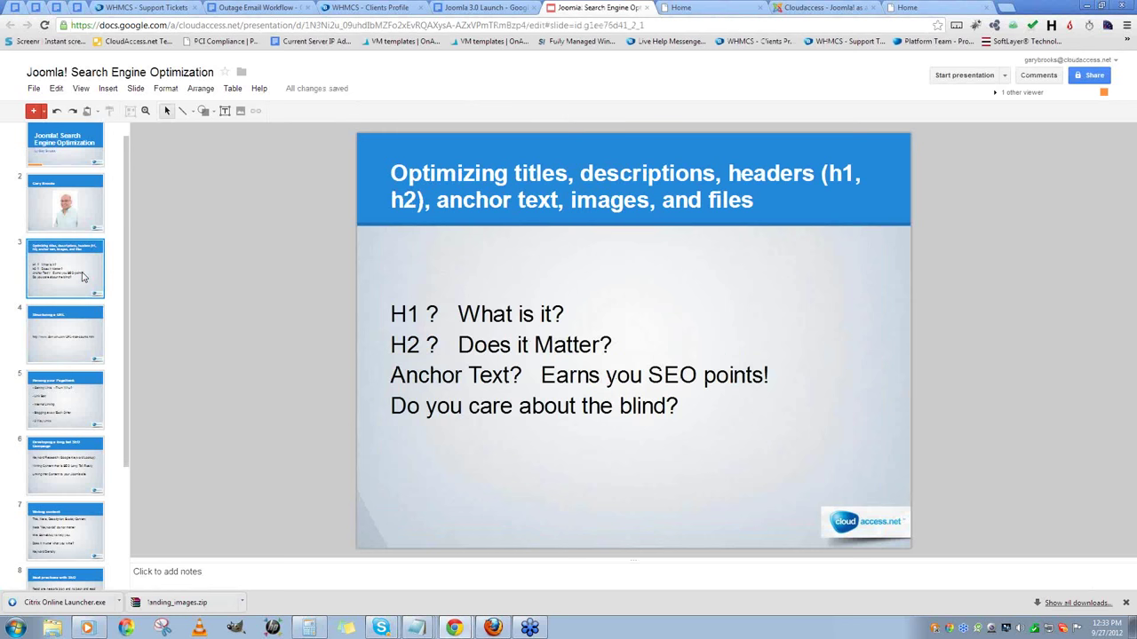
pyautogui.click(83, 351)
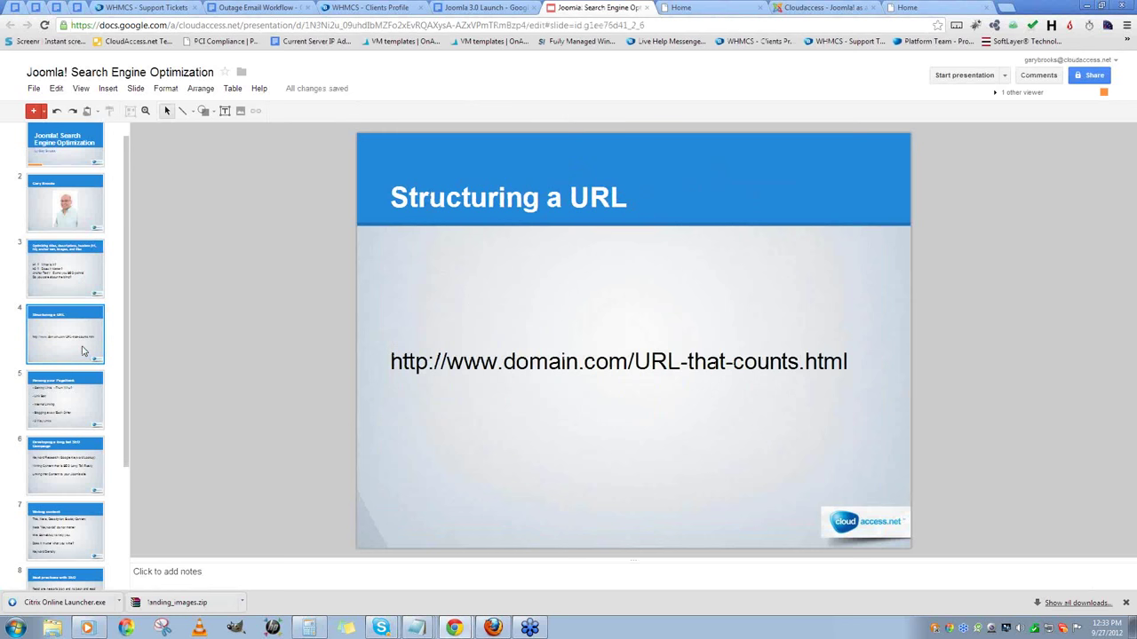
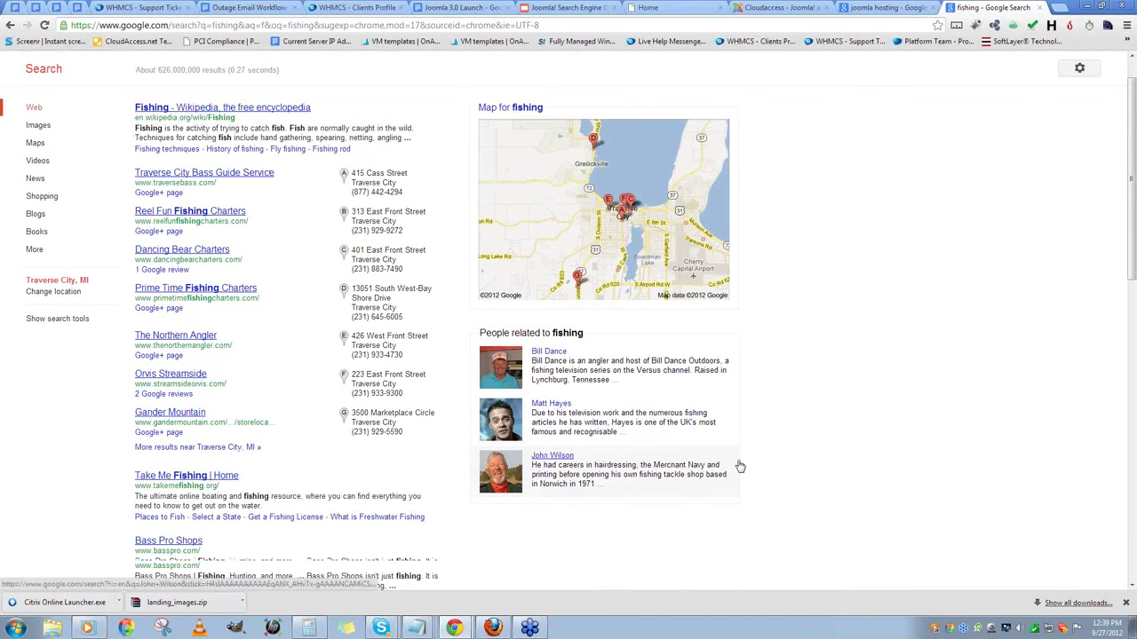
# - Look through the first page of Google results for "fishing" and go to results page 10
pyautogui.scroll(-3, 738, 464)
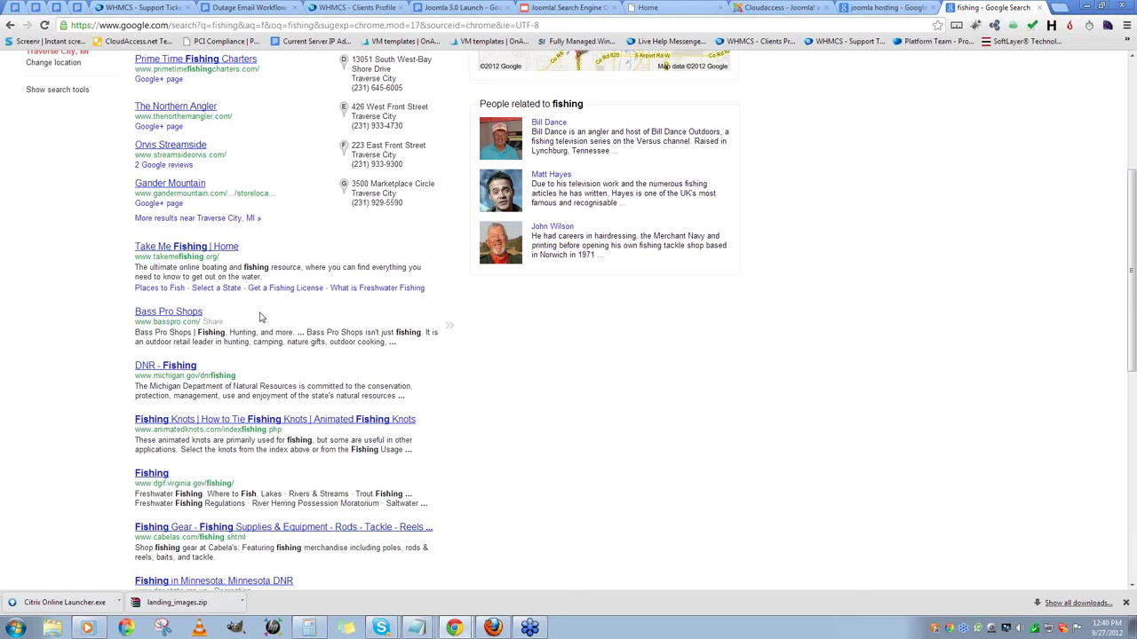
pyautogui.scroll(-10, 260, 317)
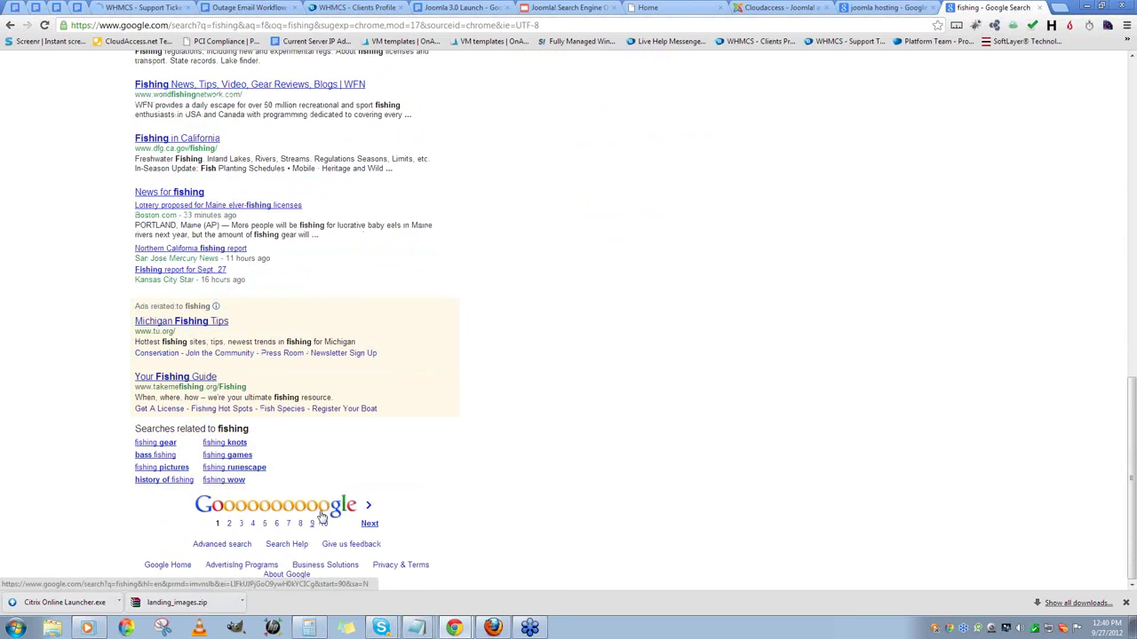
pyautogui.click(323, 517)
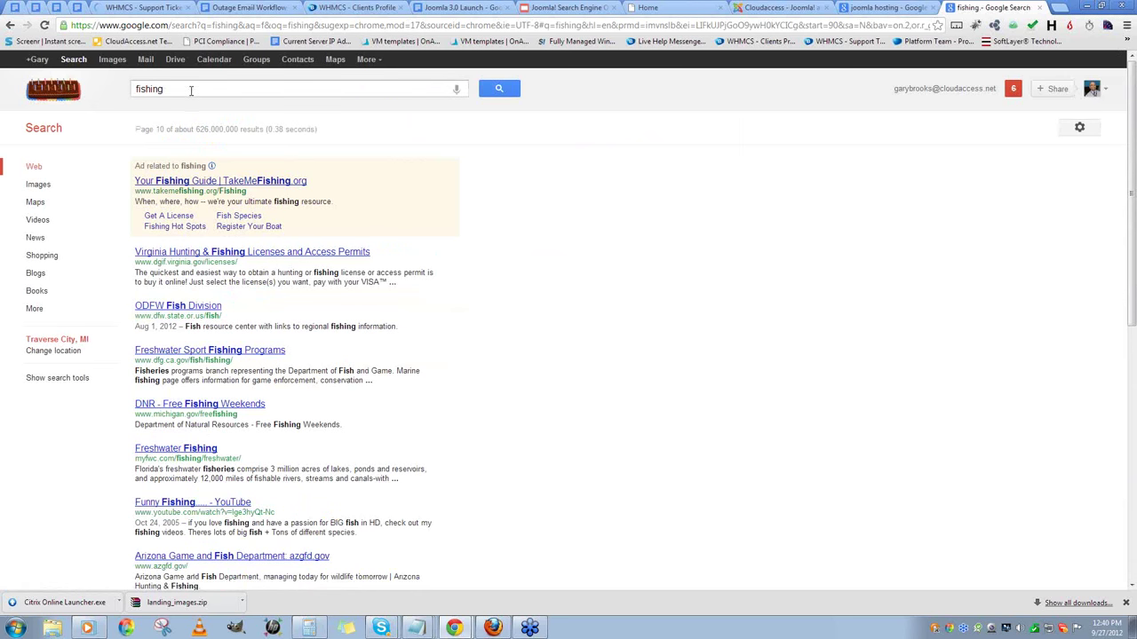
# - Examine the listings, ads and related searches on page 10 of the "fishing" results
pyautogui.doubleClick(191, 90)
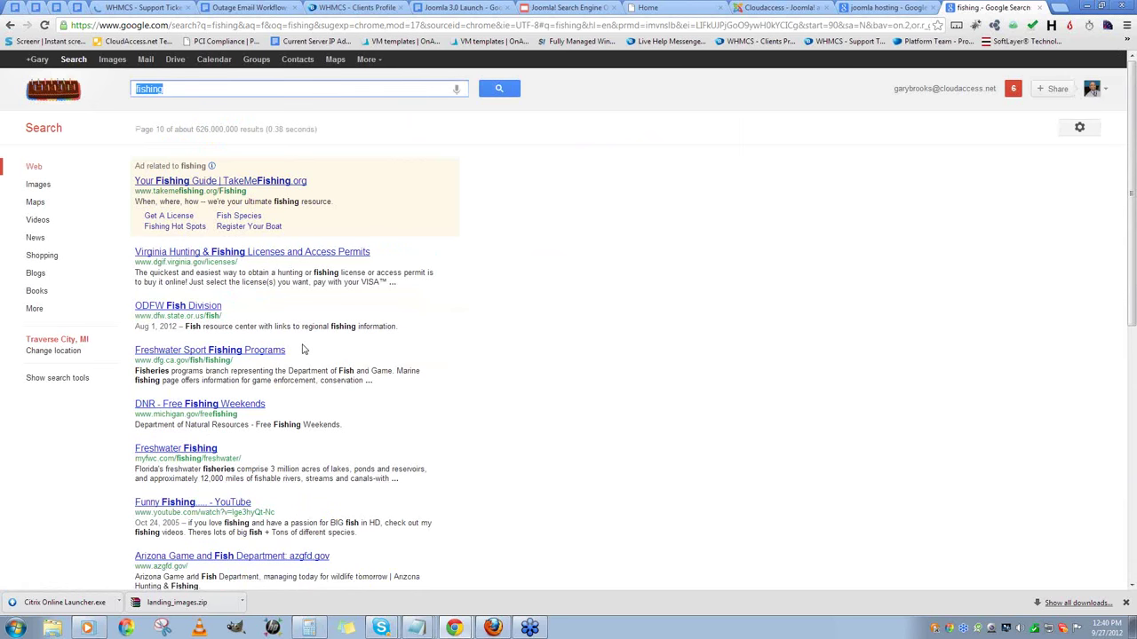
pyautogui.scroll(-3, 302, 350)
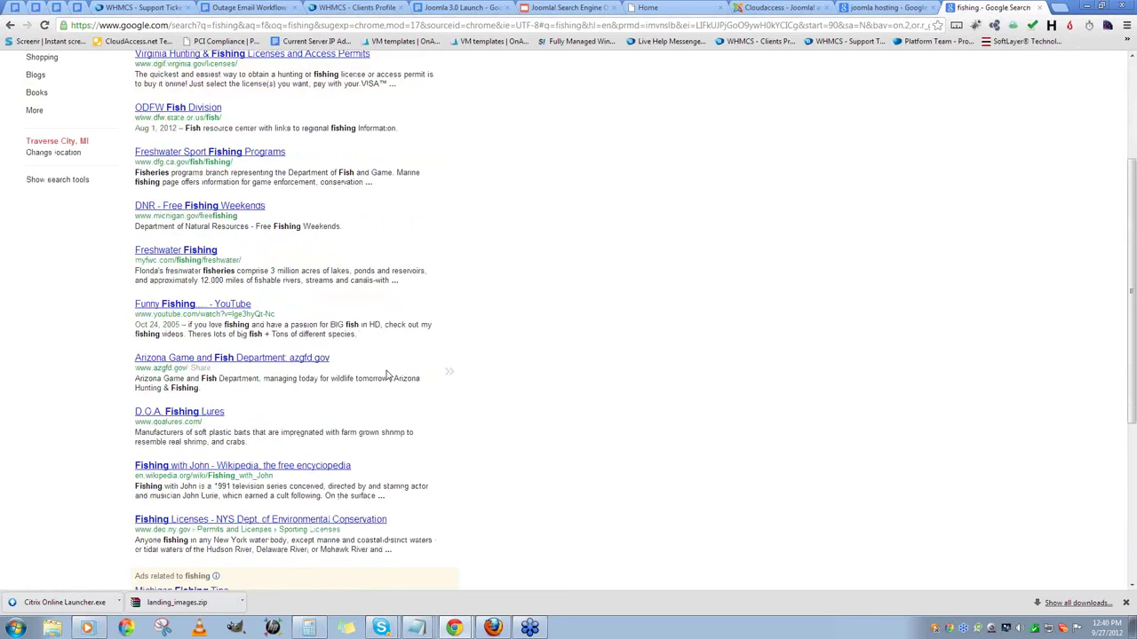
pyautogui.scroll(3, 355, 381)
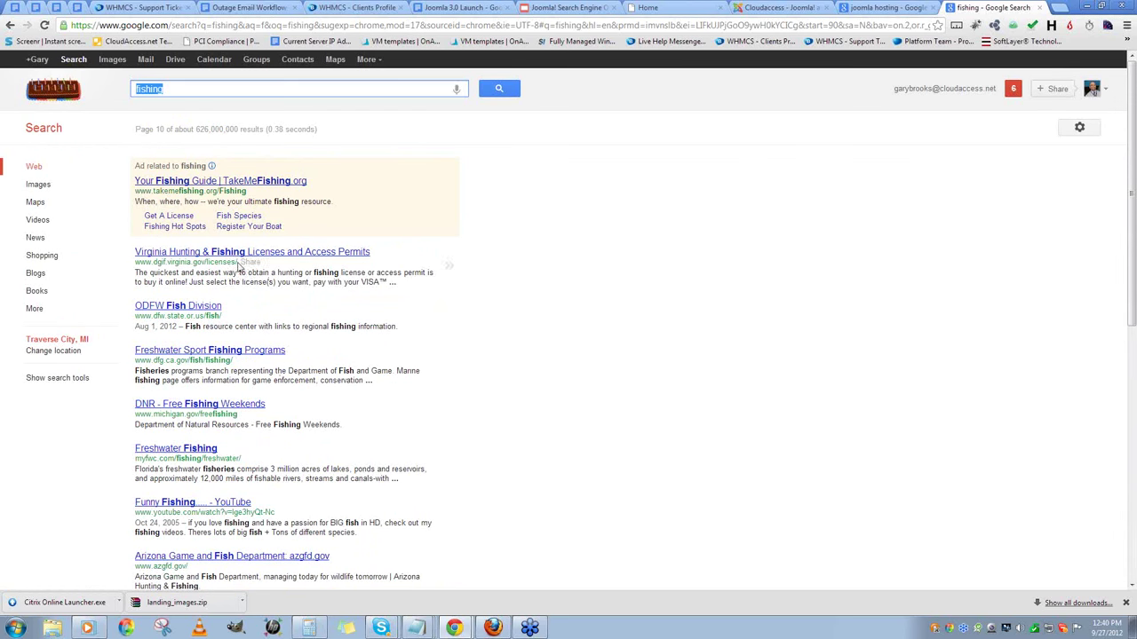
pyautogui.scroll(-3, 373, 350)
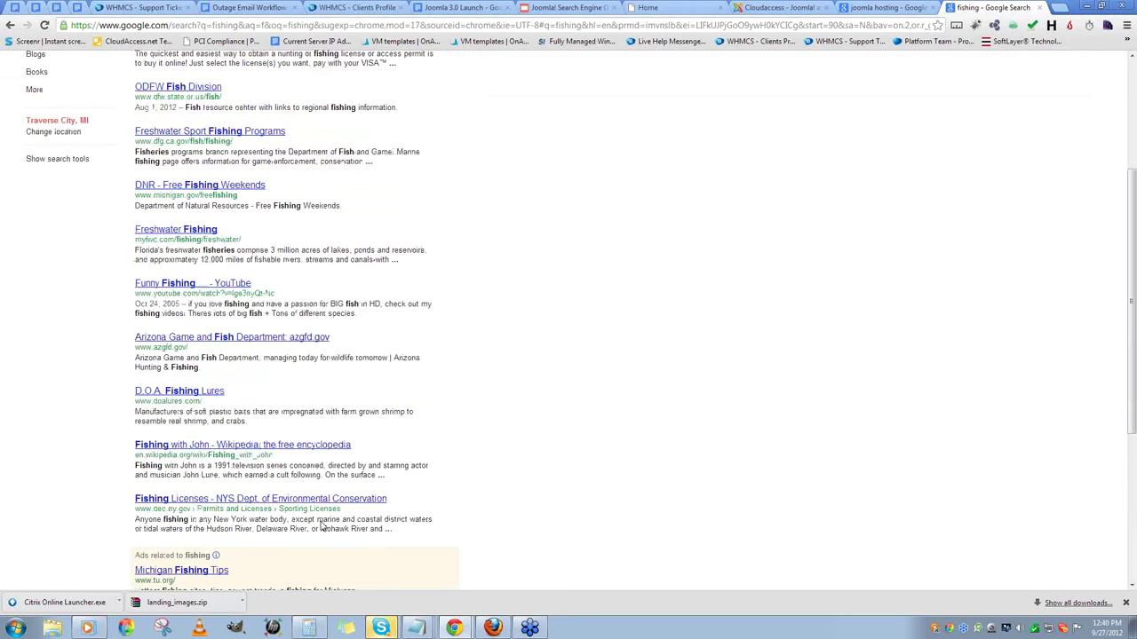
pyautogui.scroll(-3, 322, 523)
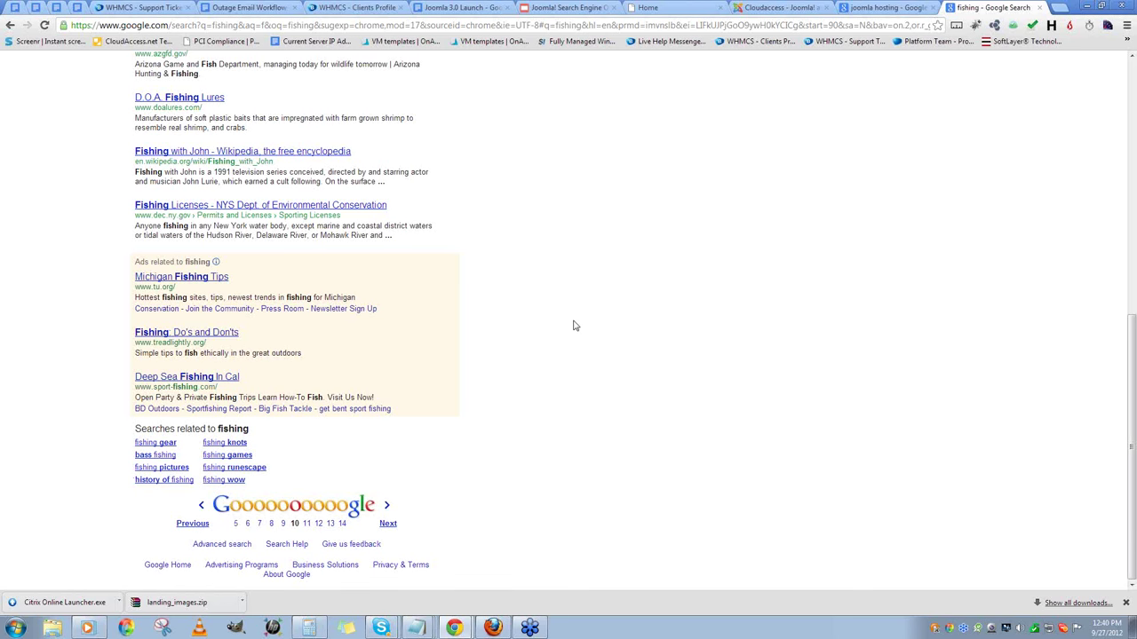
pyautogui.scroll(5, 591, 368)
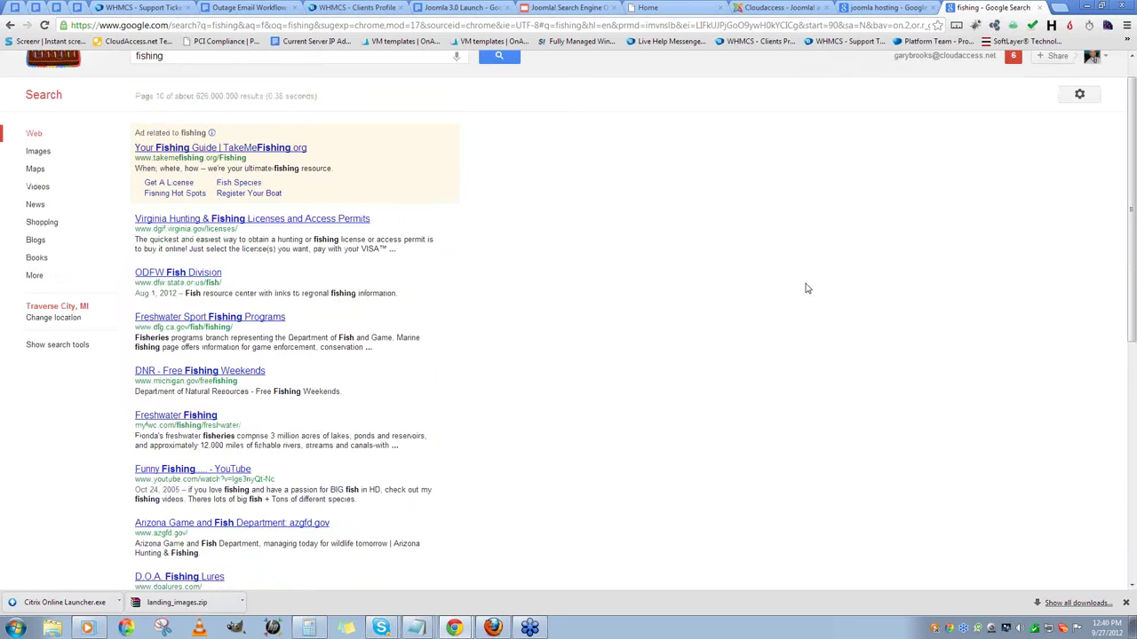
pyautogui.scroll(1, 803, 293)
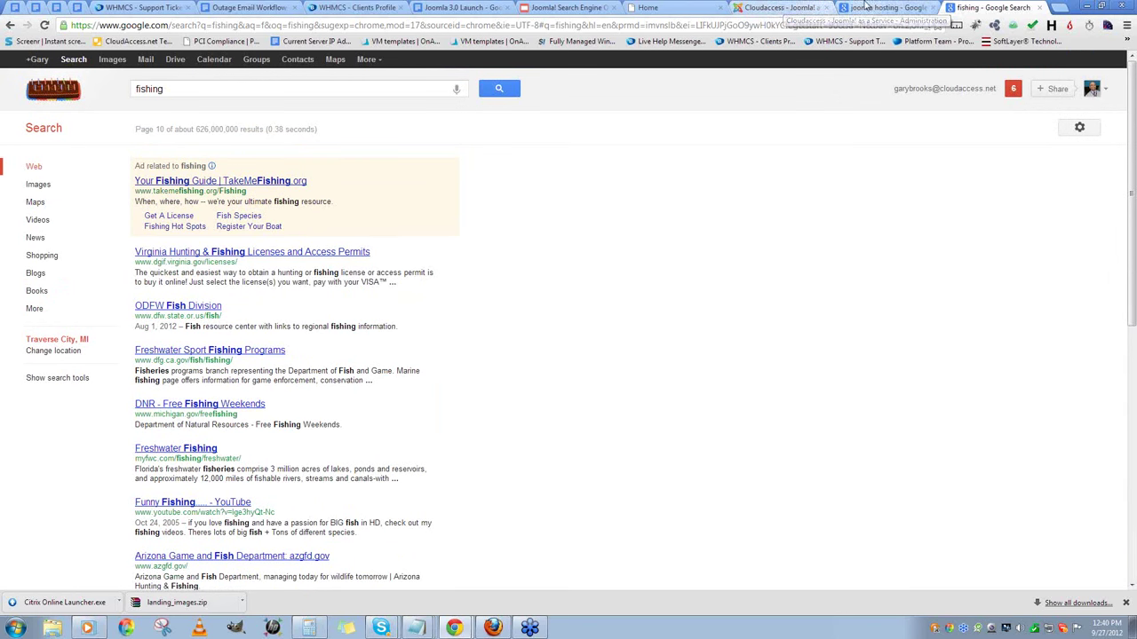
# - Search Google for "webmaster tools" and open Google's Webmaster Tools site
pyautogui.click(456, 26)
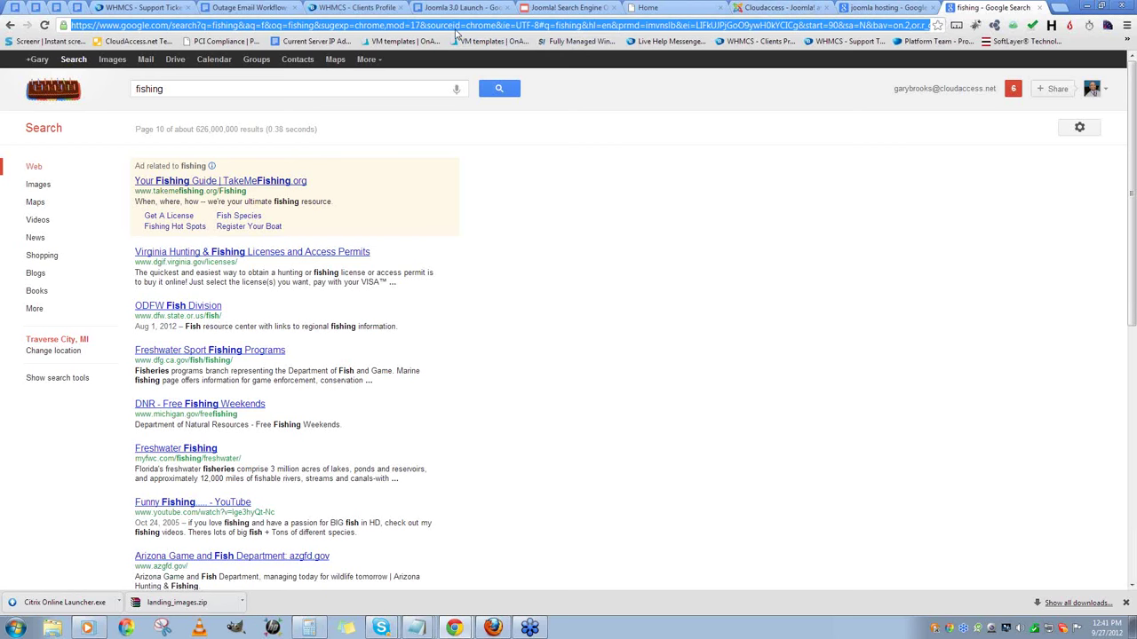
pyautogui.write('web')
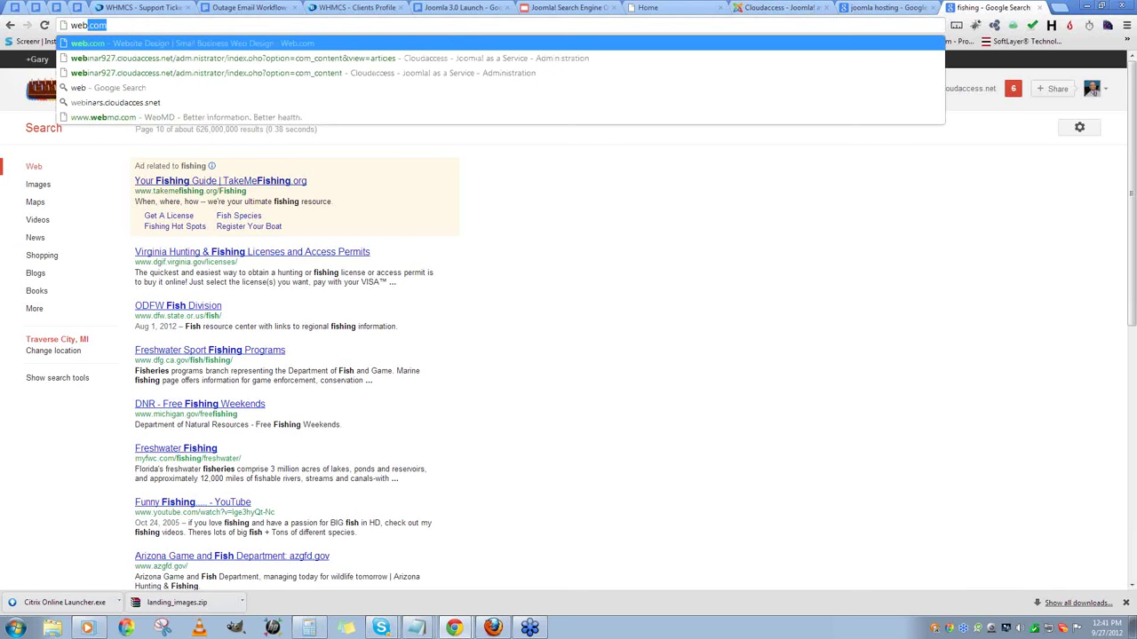
pyautogui.write('master tools')
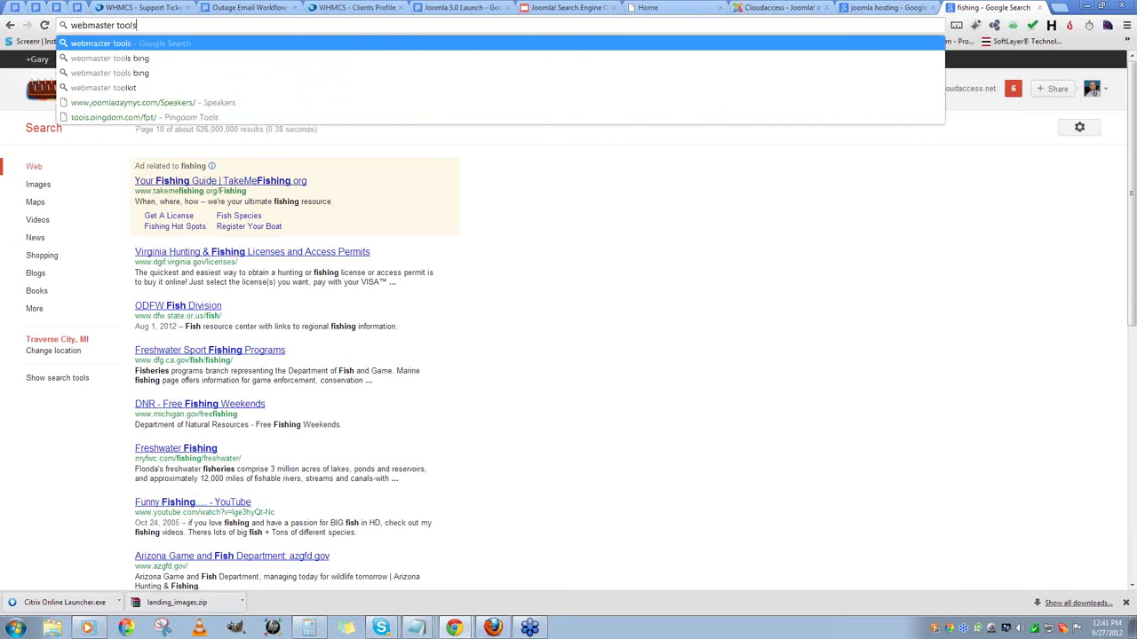
pyautogui.press('Return')
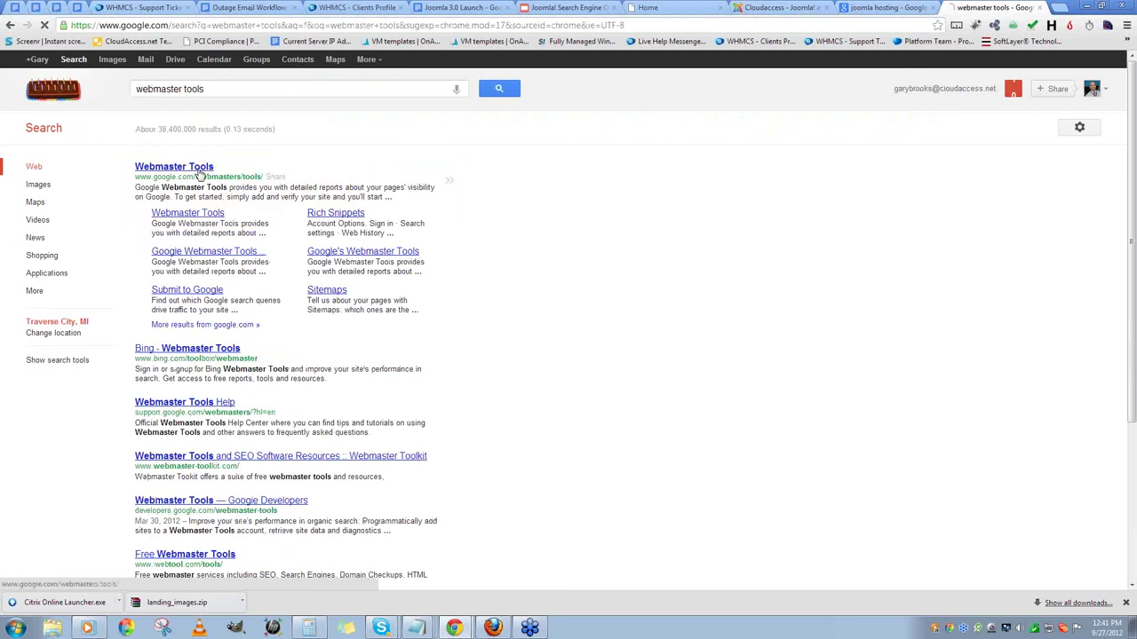
pyautogui.click(209, 169)
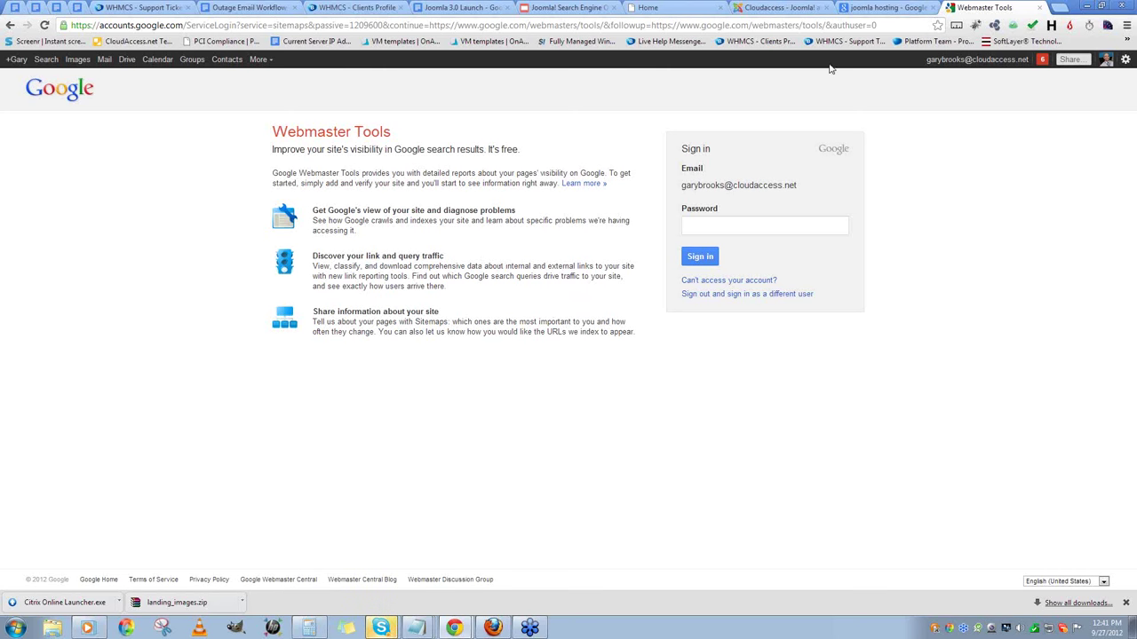
# - Switch back to the Google results for "Joomla hosting"
pyautogui.click(868, 12)
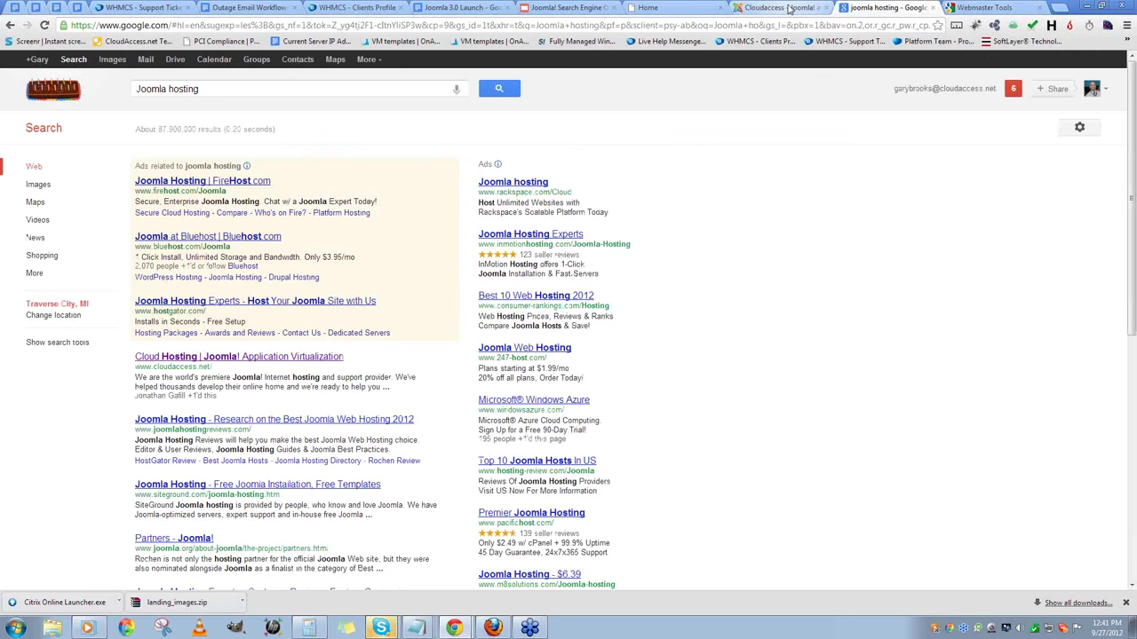
# - Return to the "Raising your PageRank" slide in the Joomla! Search Engine Optimization presentation and place the cursor at the Link Bait bullet
pyautogui.click(771, 8)
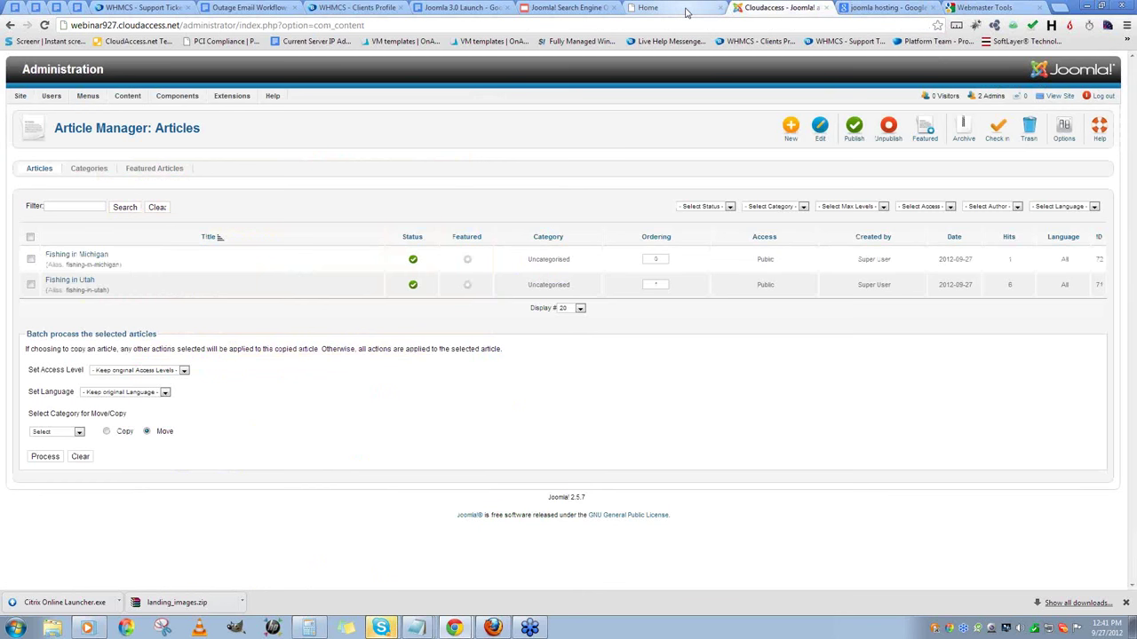
pyautogui.click(586, 8)
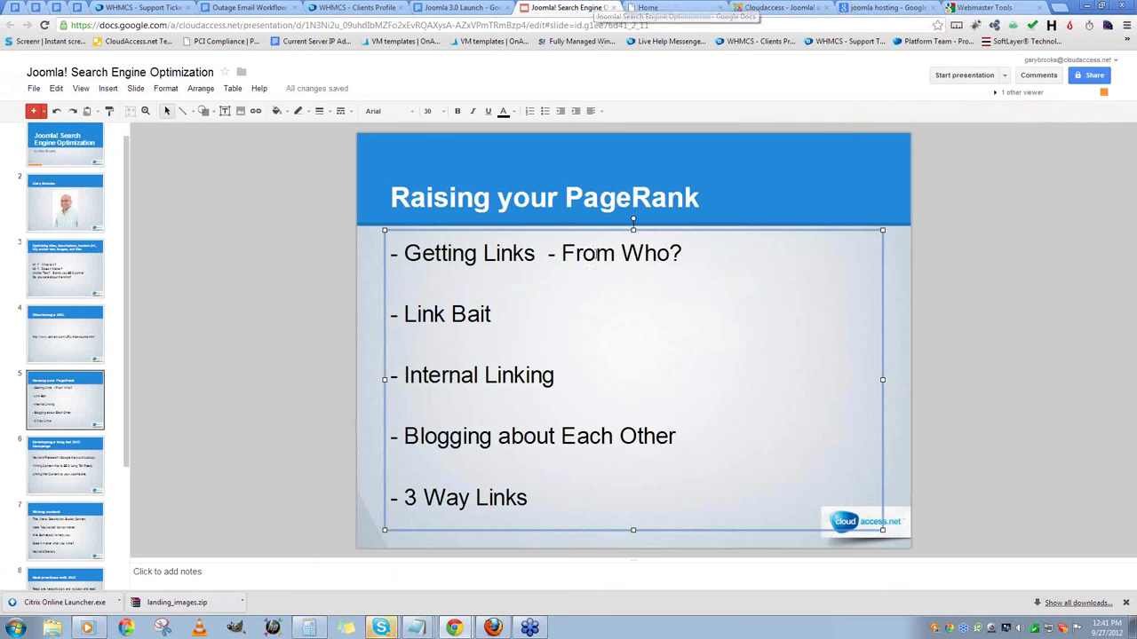
pyautogui.click(547, 306)
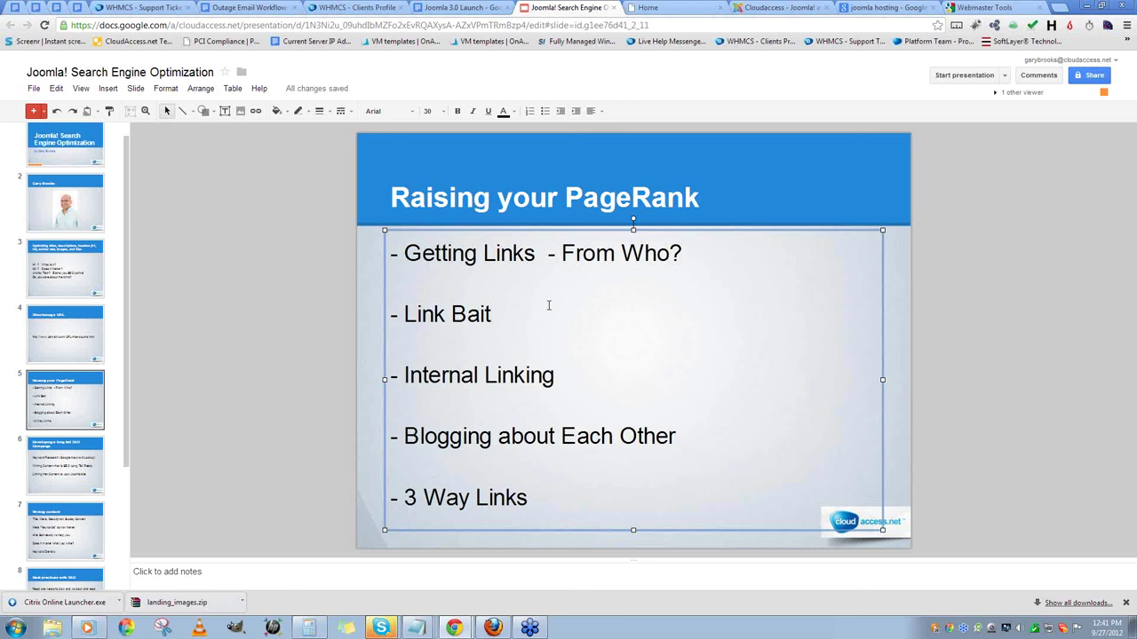
# - Open cloudaccess.net in a new browser tab, look over its product offerings and go to the Templates & Themes page
pyautogui.click(1054, 8)
pyautogui.write('clou')
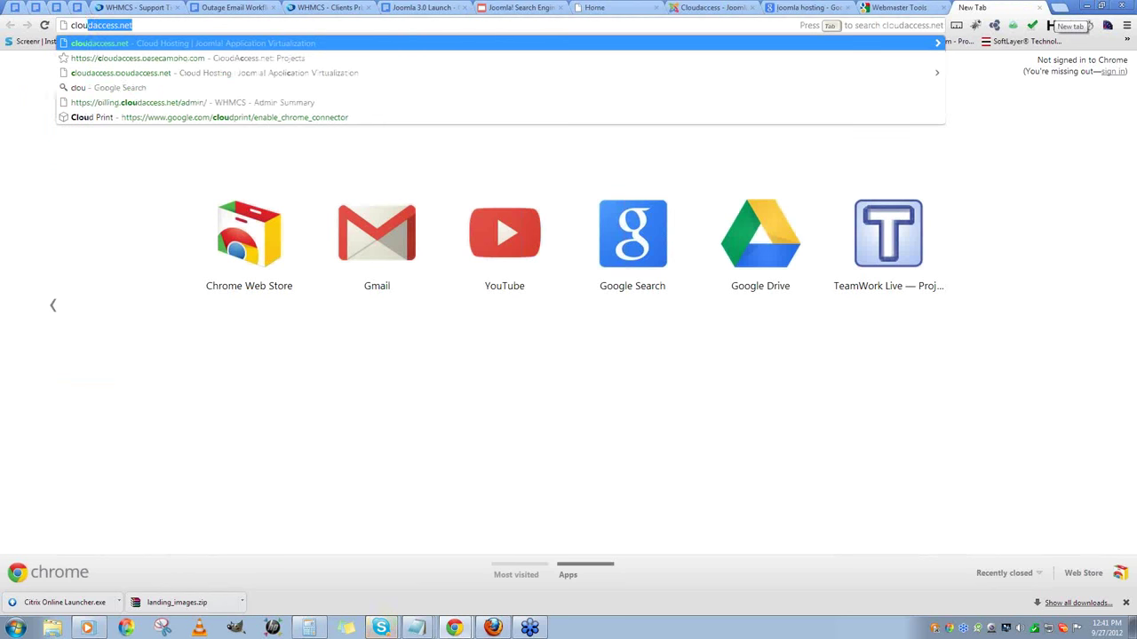
pyautogui.press('Return')
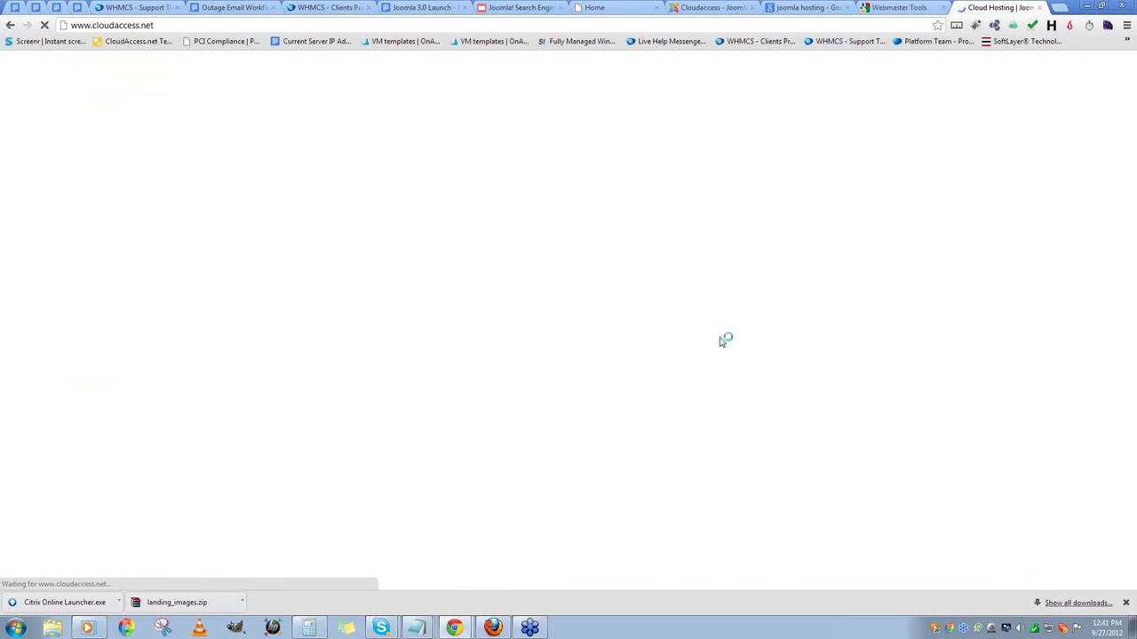
pyautogui.moveTo(367, 119)
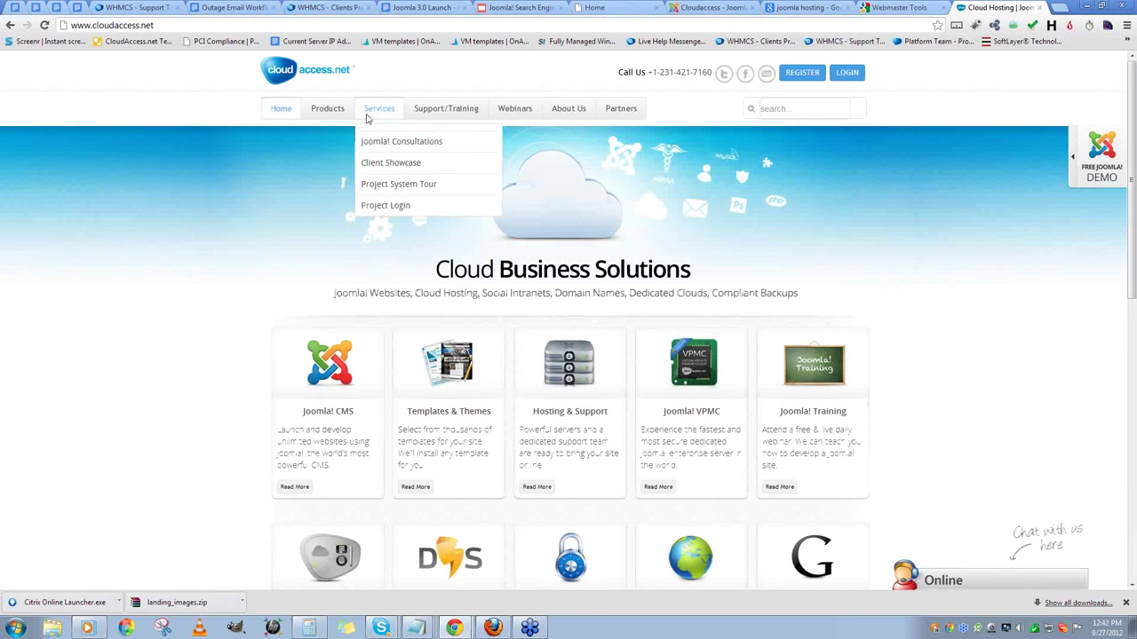
pyautogui.moveTo(328, 110)
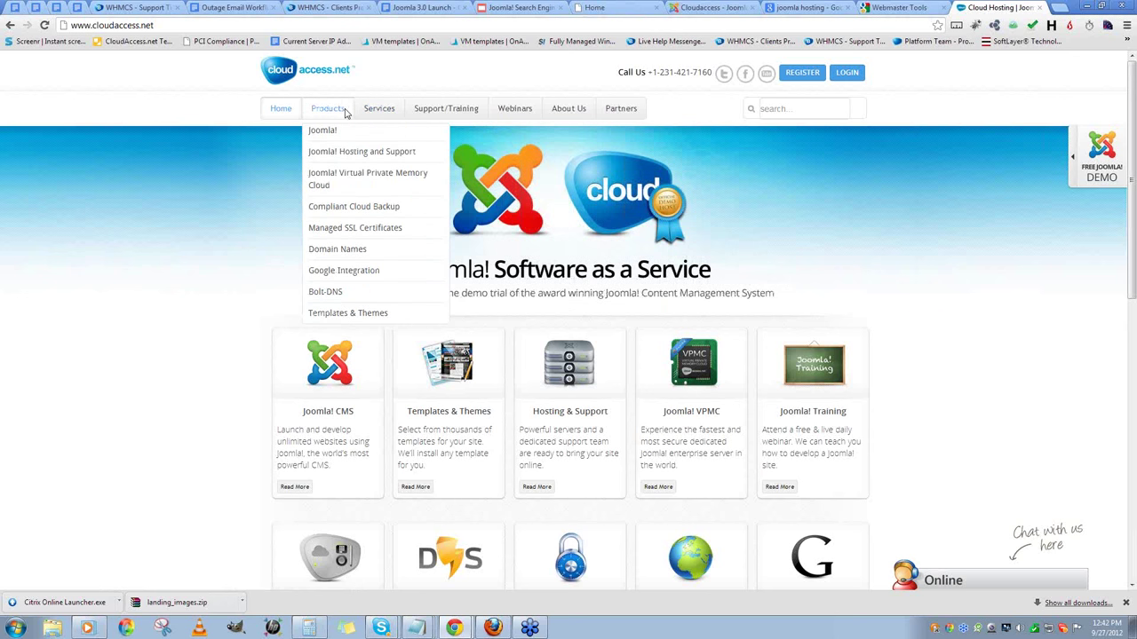
pyautogui.click(330, 316)
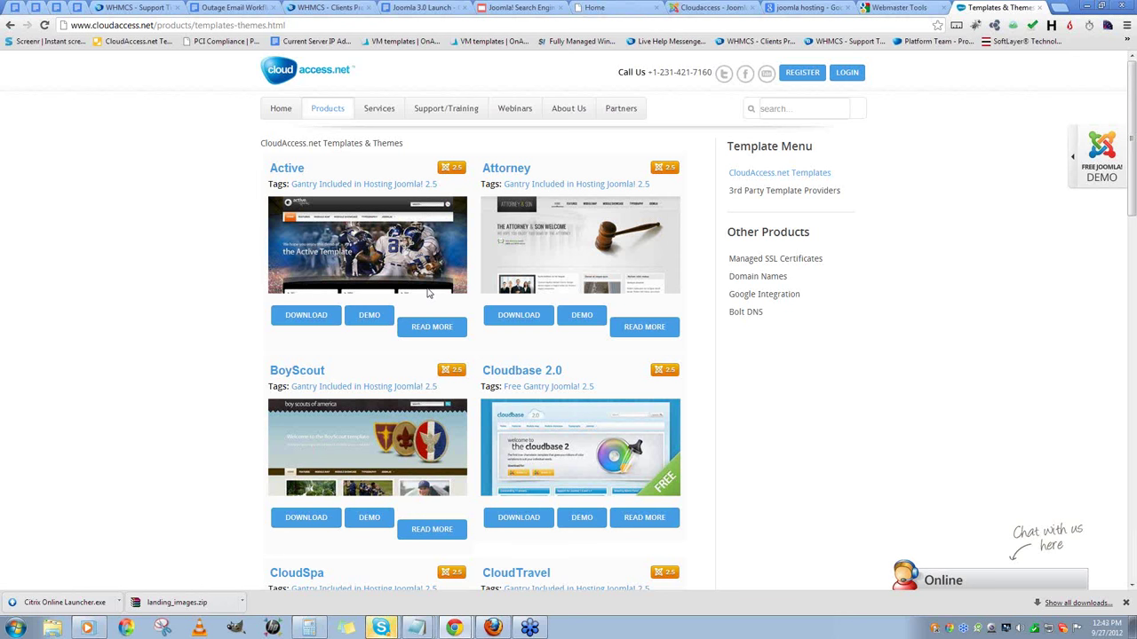
# - Search Google for "link bait seo" and view the table of contents of Distilled's guide to creating viral linkbait
pyautogui.click(144, 27)
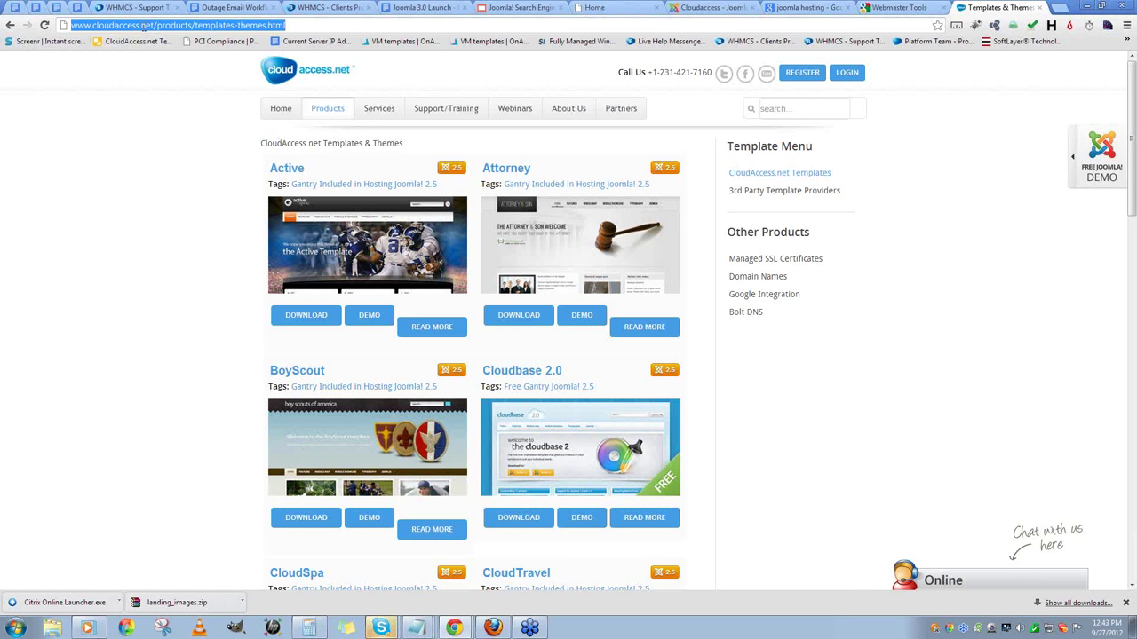
pyautogui.write('link bait')
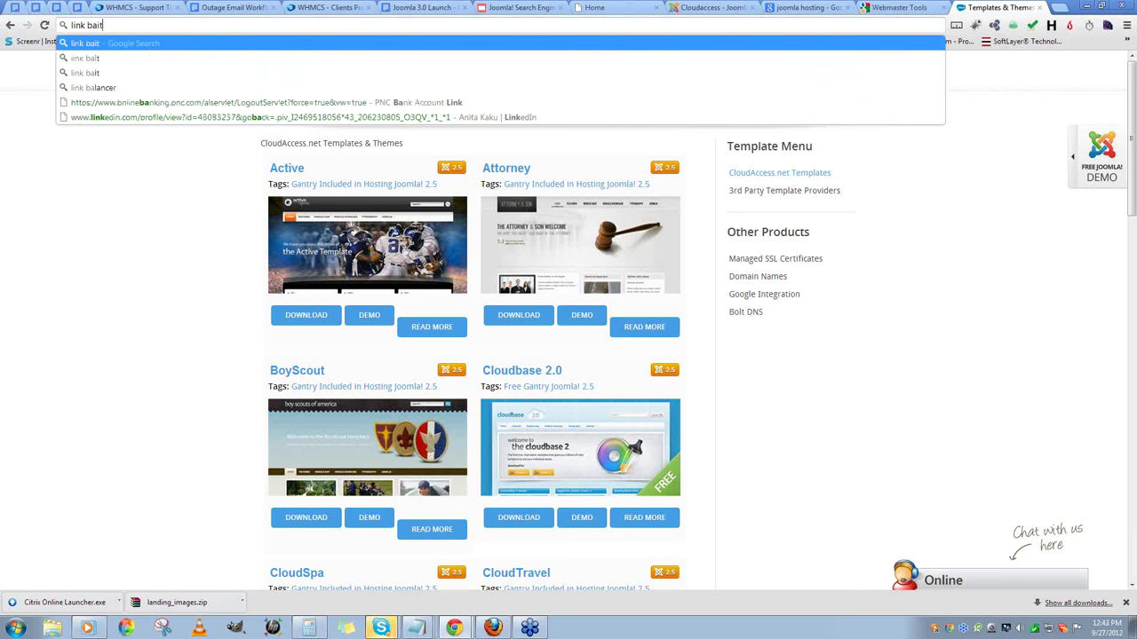
pyautogui.write(' seo')
pyautogui.press('Return')
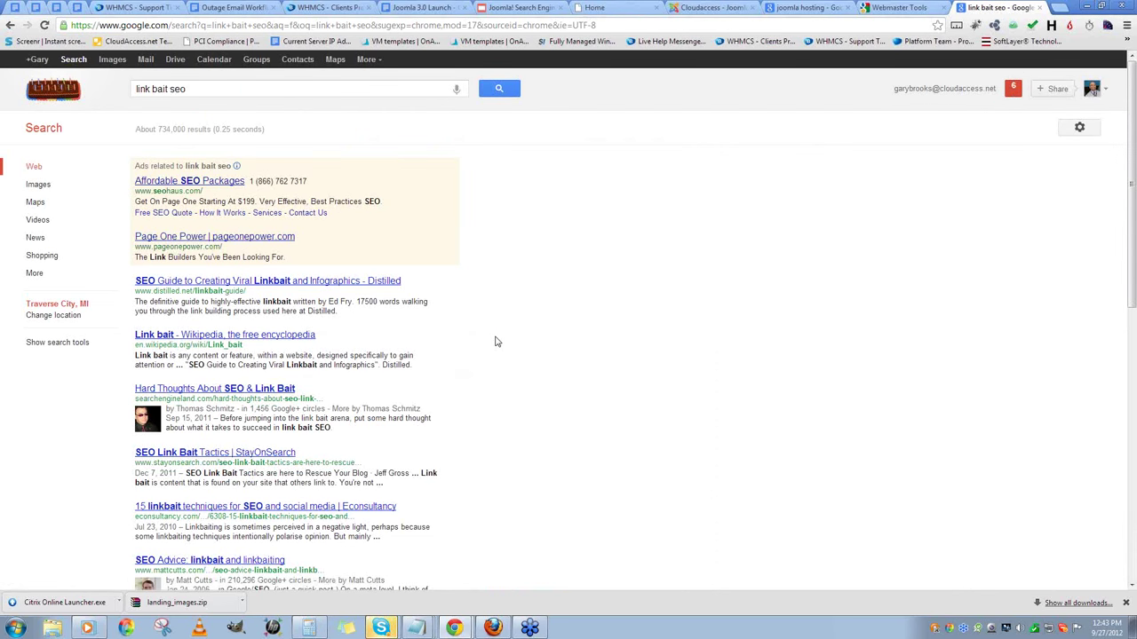
pyautogui.click(276, 290)
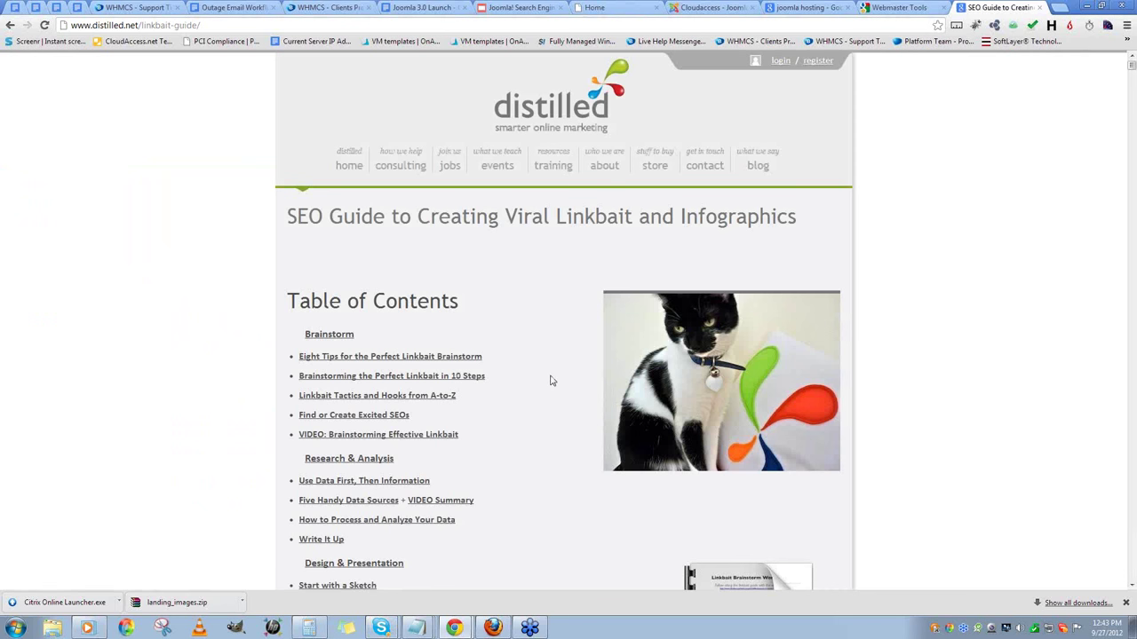
pyautogui.scroll(-3, 549, 380)
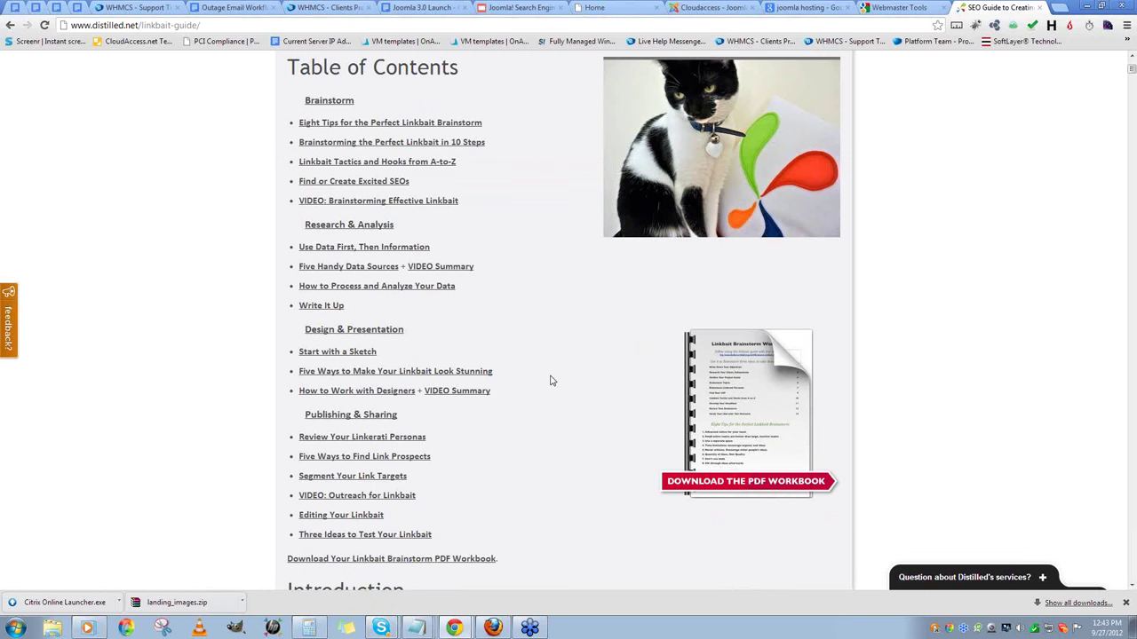
# - Open extensions.joomla.org and look through the New and Noteworthy extensions
pyautogui.click(234, 25)
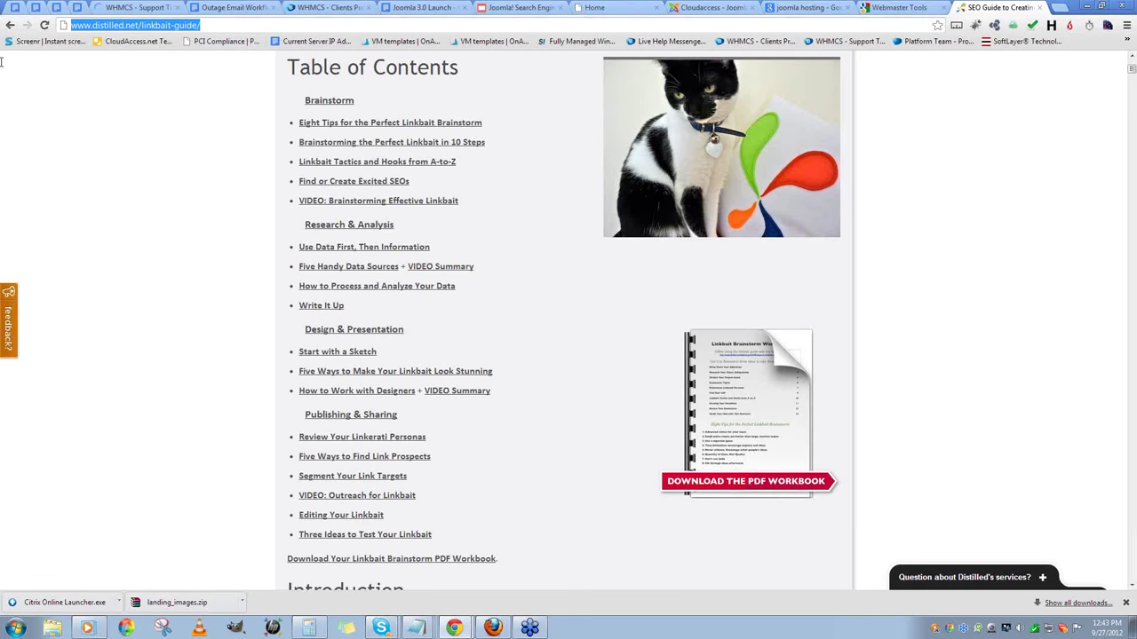
pyautogui.write('extensions.joomla.org')
pyautogui.press('Return')
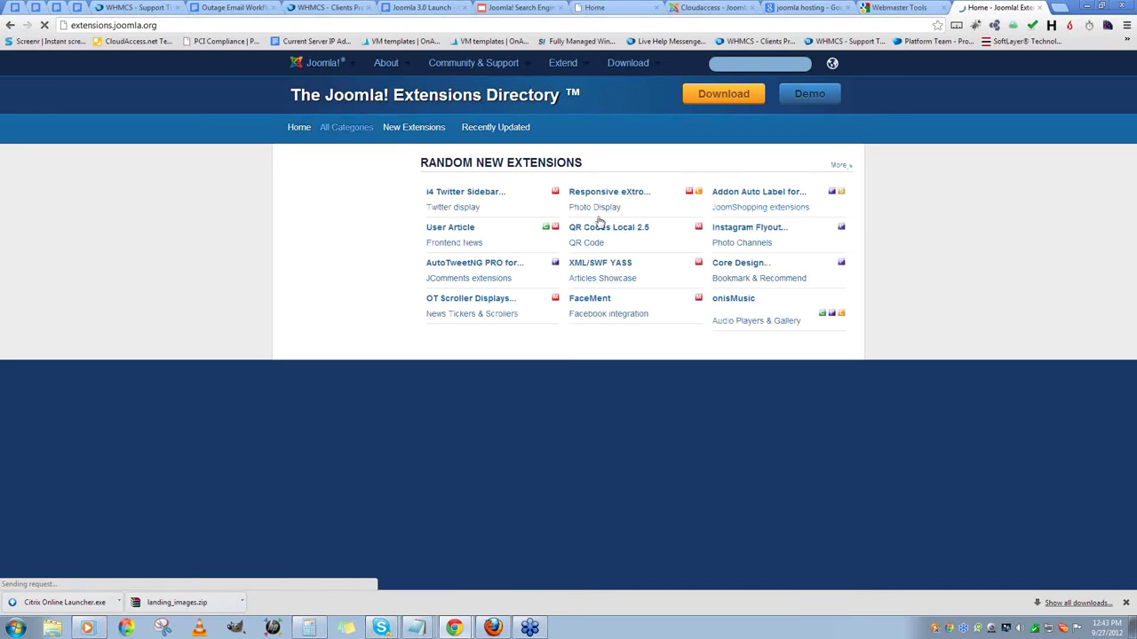
pyautogui.scroll(-3, 619, 391)
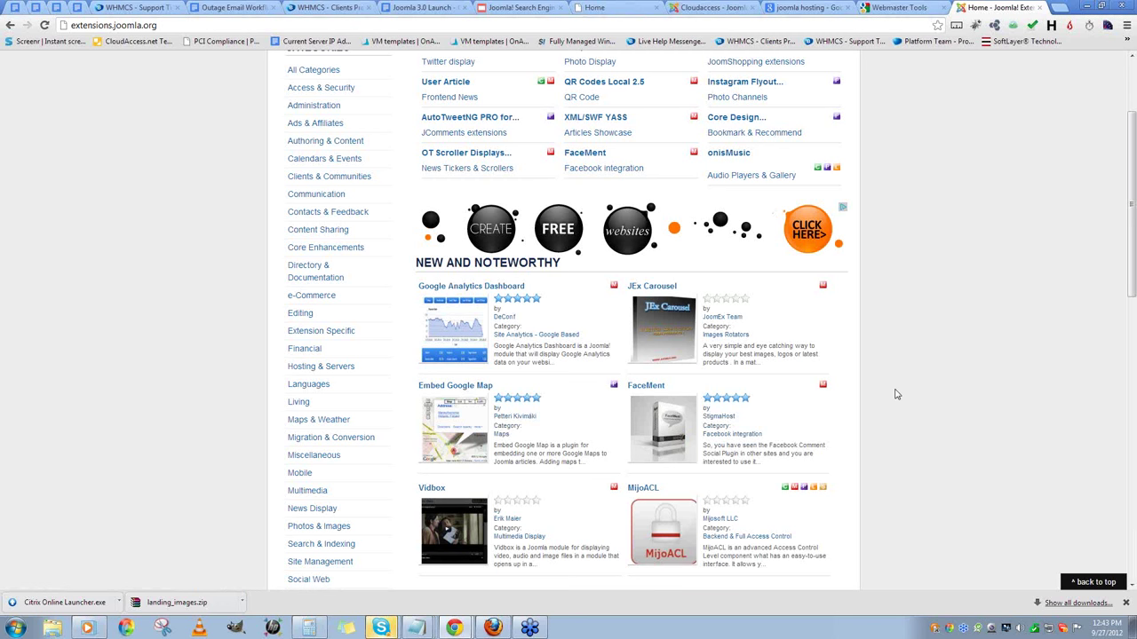
# - Switch back to the "Raising your PageRank" slide and place the cursor at the Internal Linking bullet
pyautogui.click(802, 9)
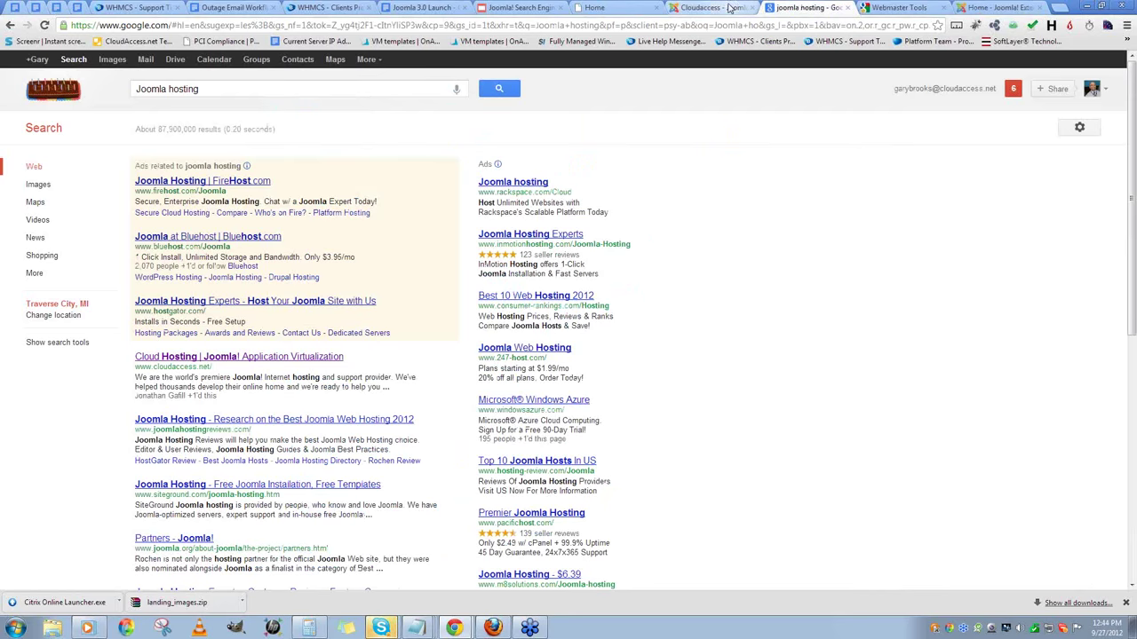
pyautogui.click(555, 7)
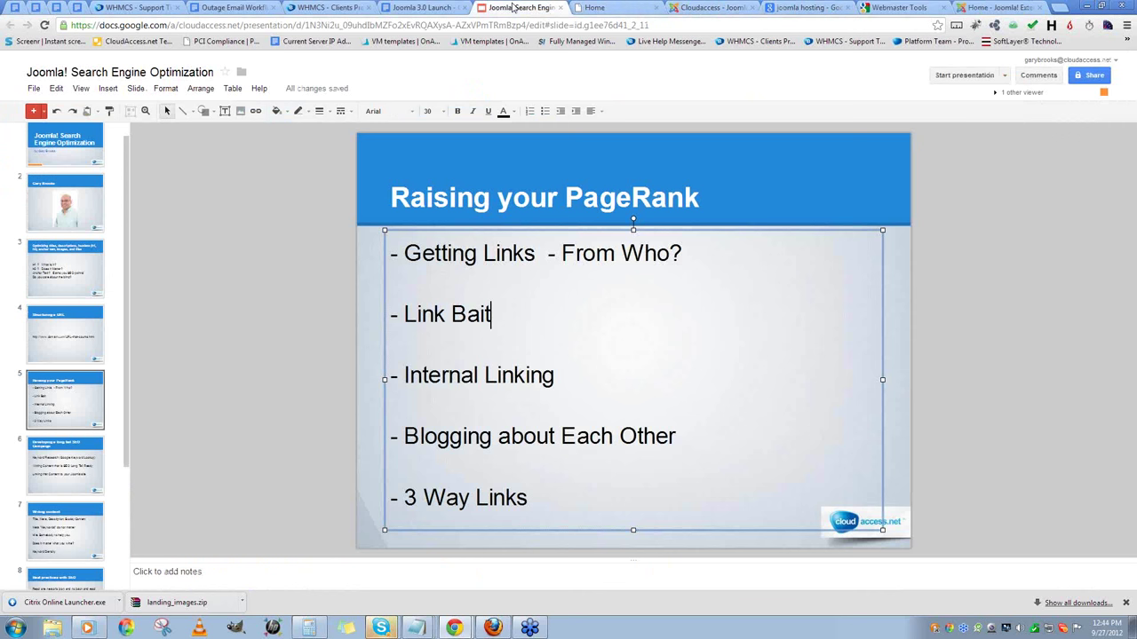
pyautogui.click(568, 369)
# - Search Google for "fishing in utah" in the Webmaster Tools browser tab and look over the results
pyautogui.click(928, 8)
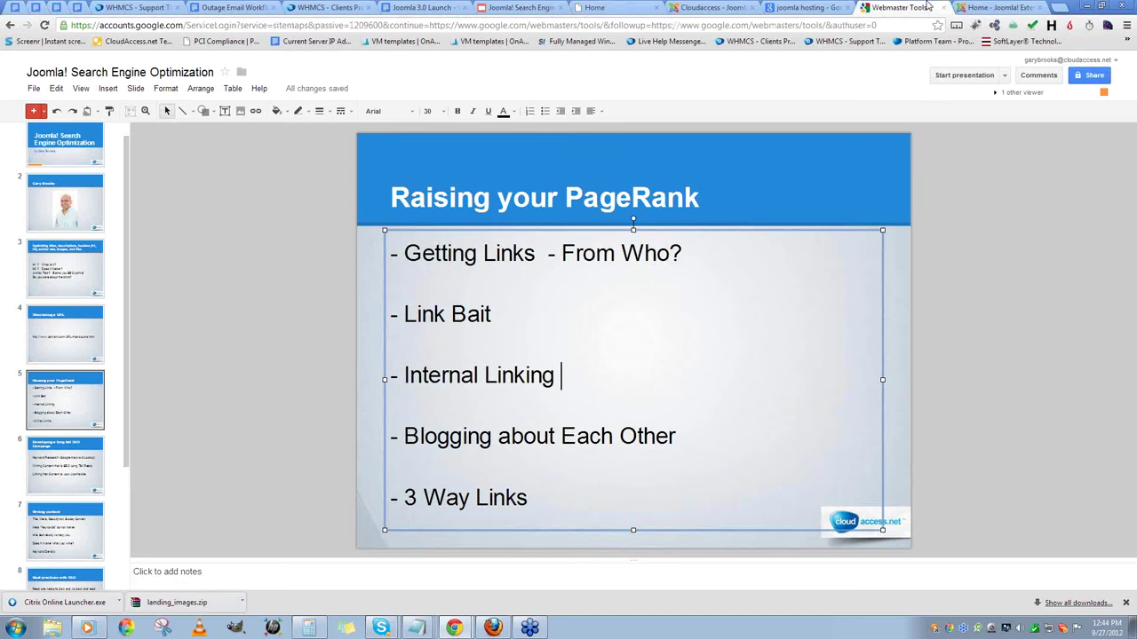
pyautogui.click(631, 26)
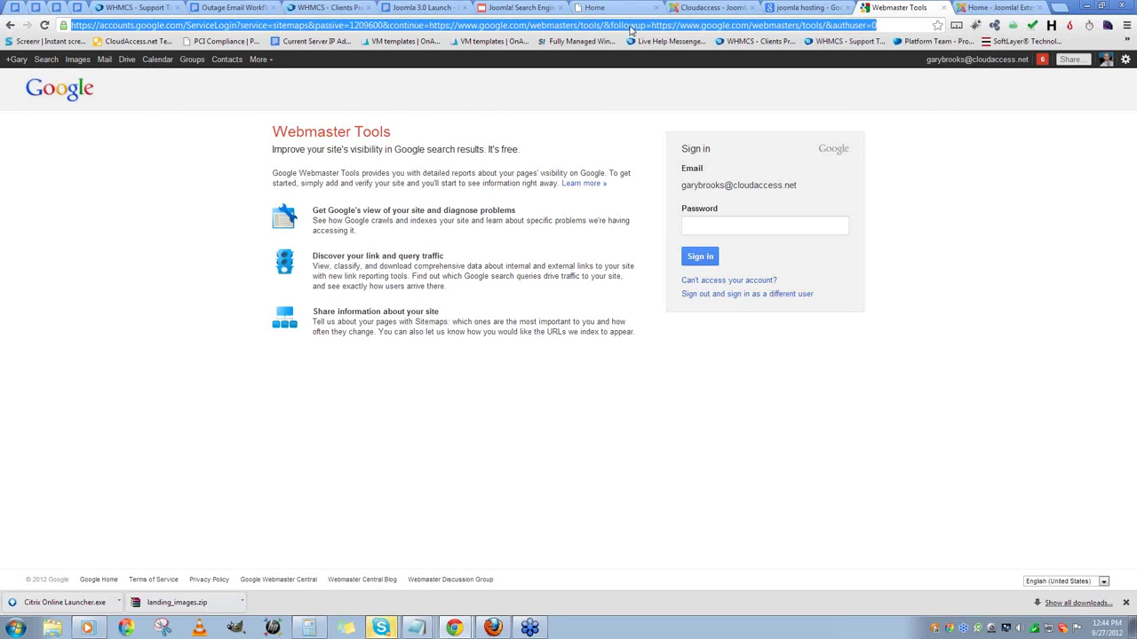
pyautogui.write('fishing in ut')
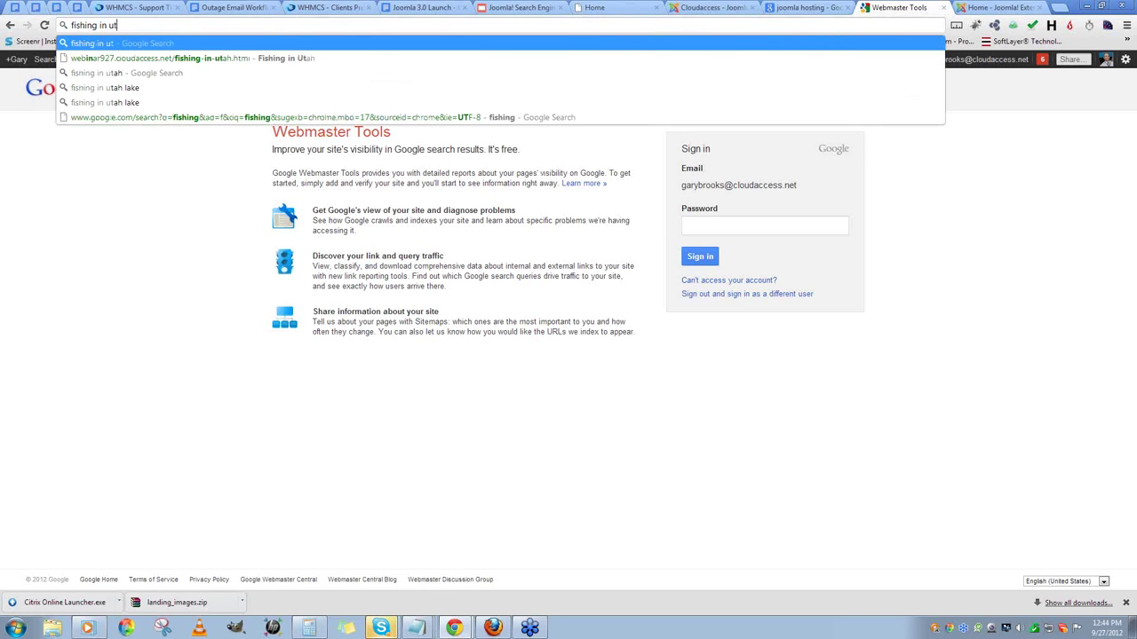
pyautogui.write('ah')
pyautogui.press('Return')
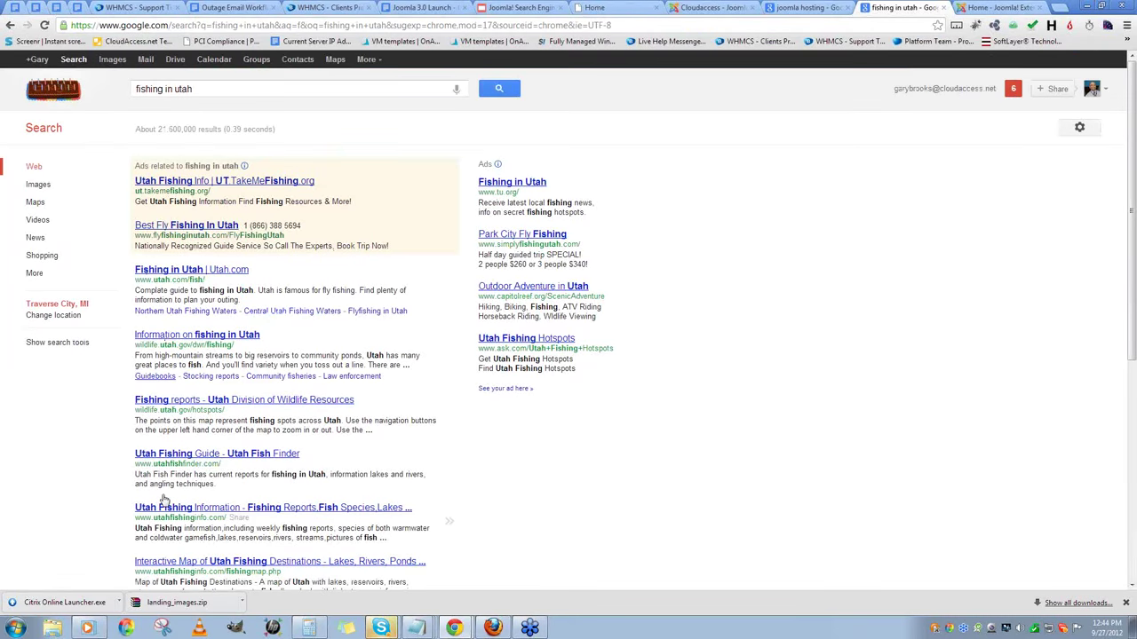
pyautogui.scroll(-1, 165, 501)
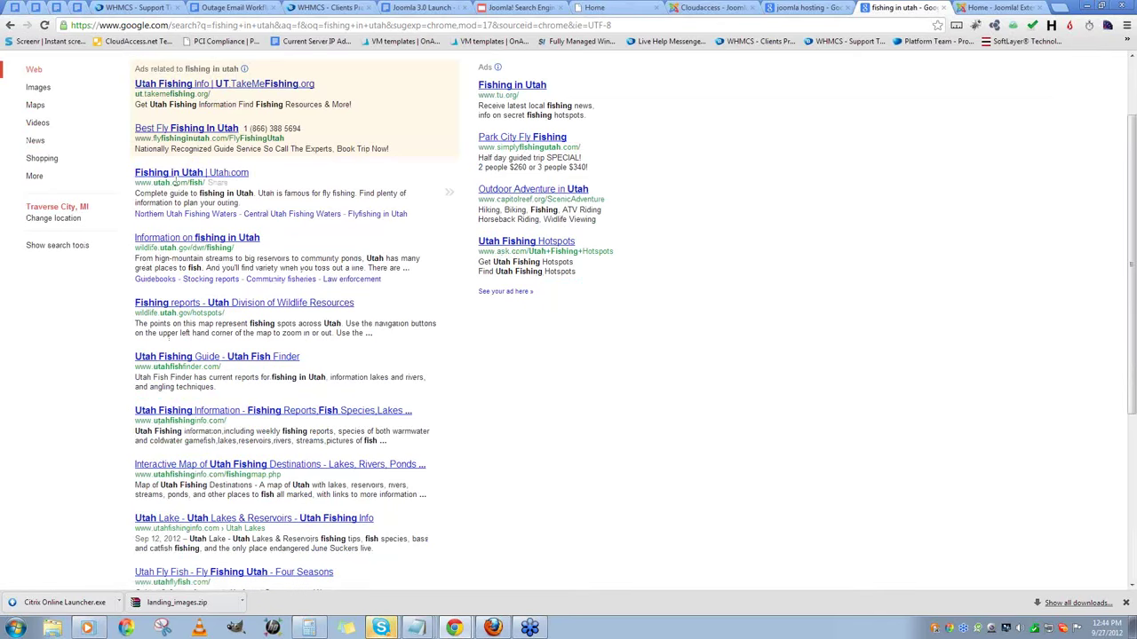
# - View the live site from the Joomla administration and open its Fishing in Utah page
pyautogui.click(826, 8)
pyautogui.click(711, 7)
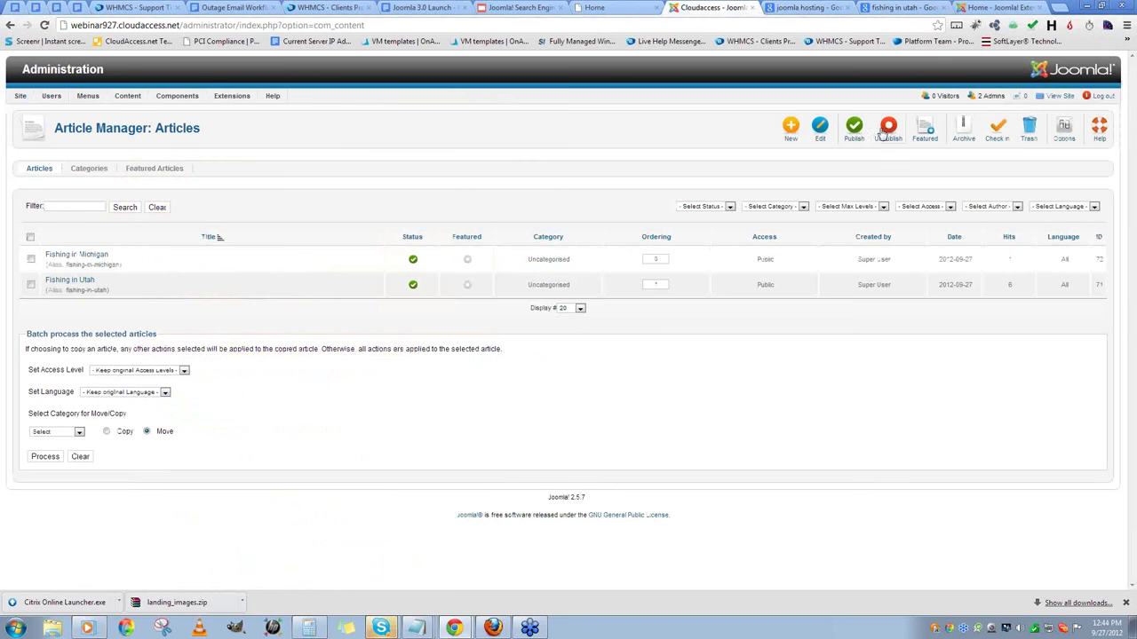
pyautogui.click(1057, 96)
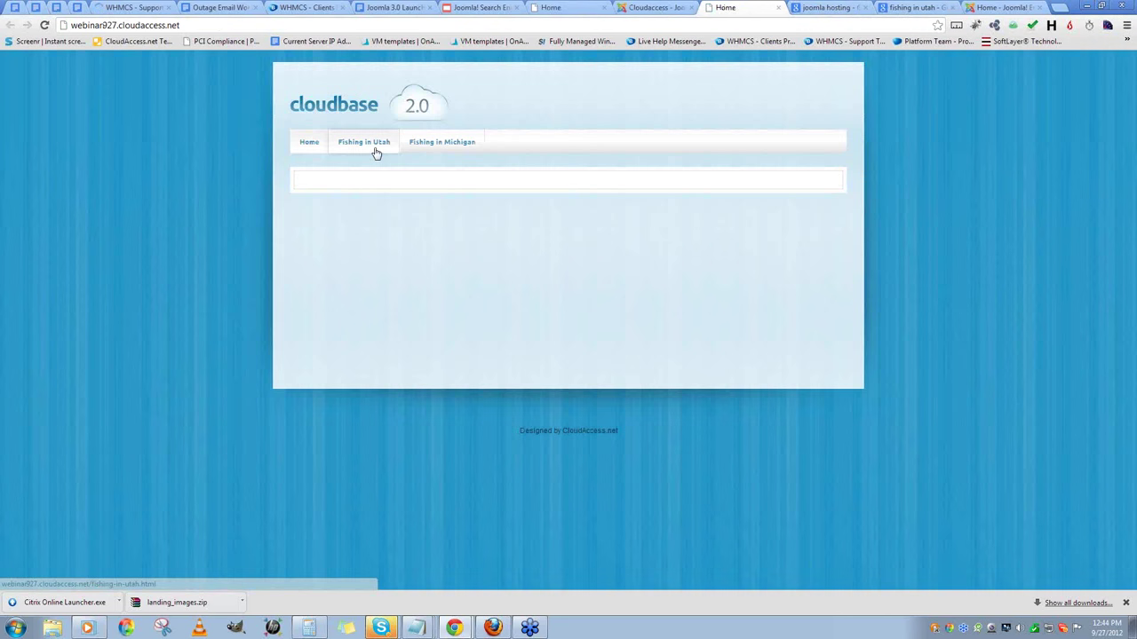
pyautogui.click(375, 150)
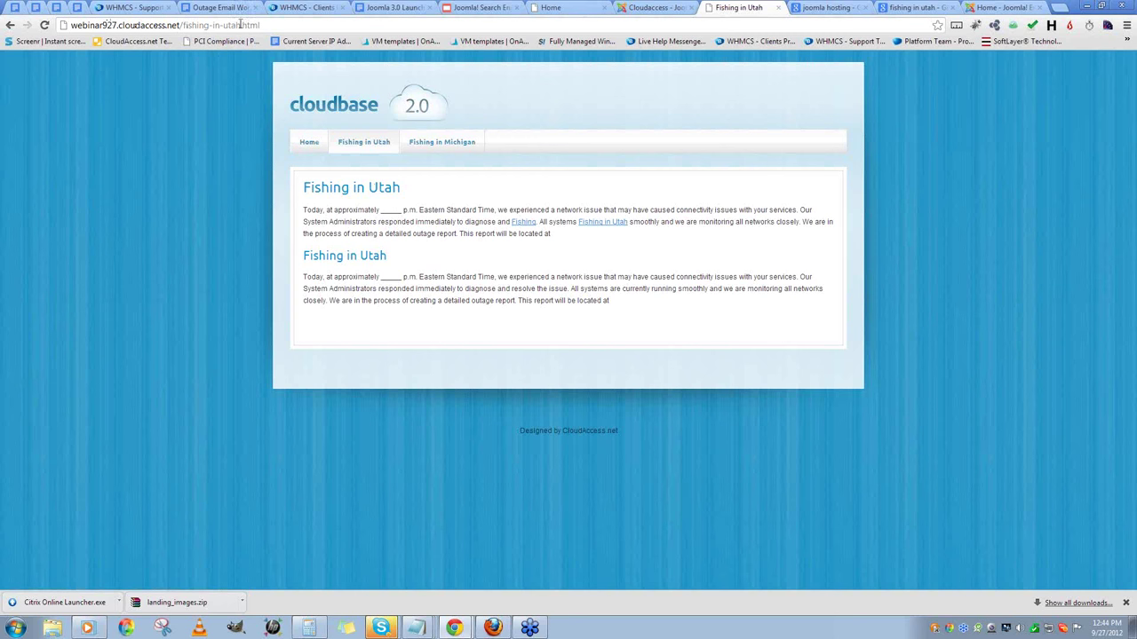
# - Highlight the full web address of the Fishing in Utah page to examine it, and clear the selection
pyautogui.moveTo(260, 24); pyautogui.dragTo(70, 25)
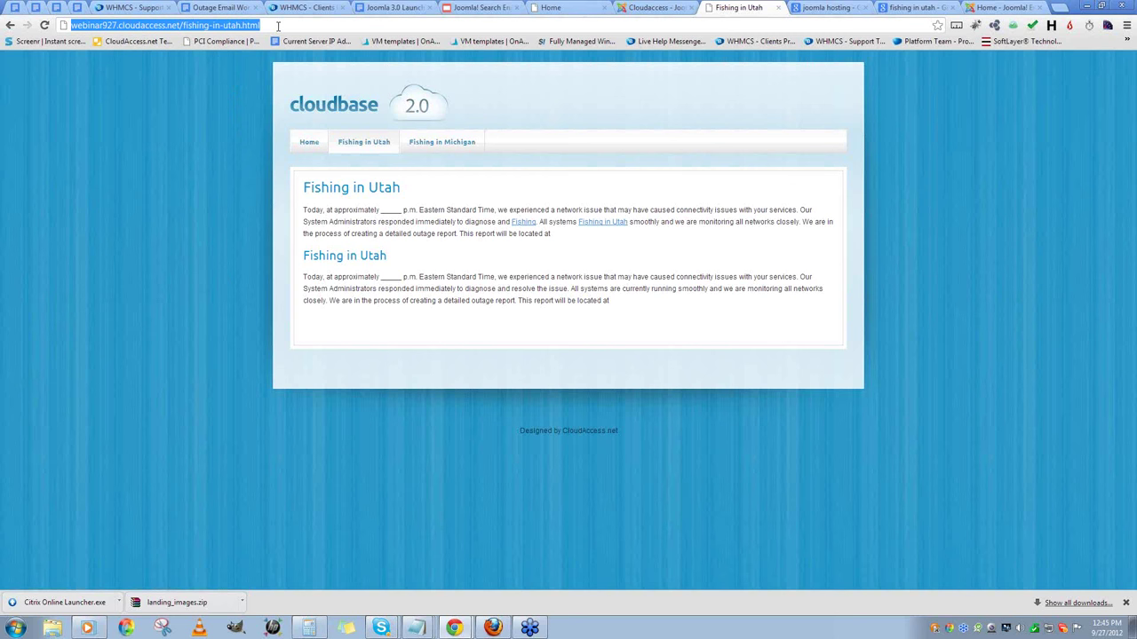
pyautogui.moveTo(278, 27); pyautogui.dragTo(70, 25)
pyautogui.click(490, 258)
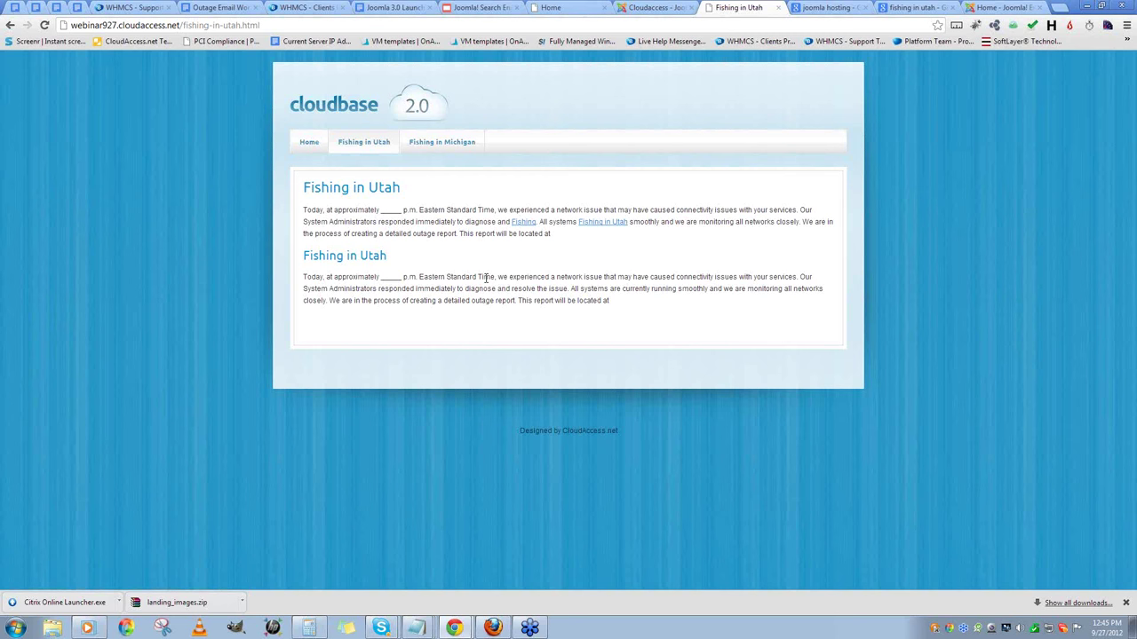
# - Edit the Fishing in Michigan article, adding "Other places that have great fish is Utah, other then Michigan." after the first paragraph's text
pyautogui.click(641, 12)
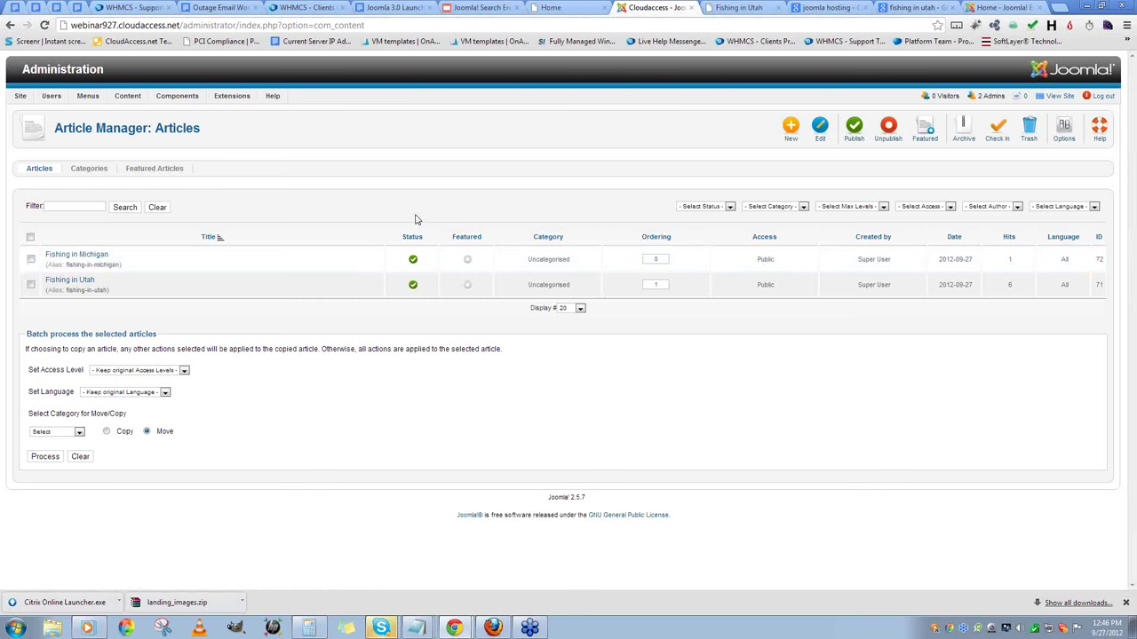
pyautogui.click(103, 256)
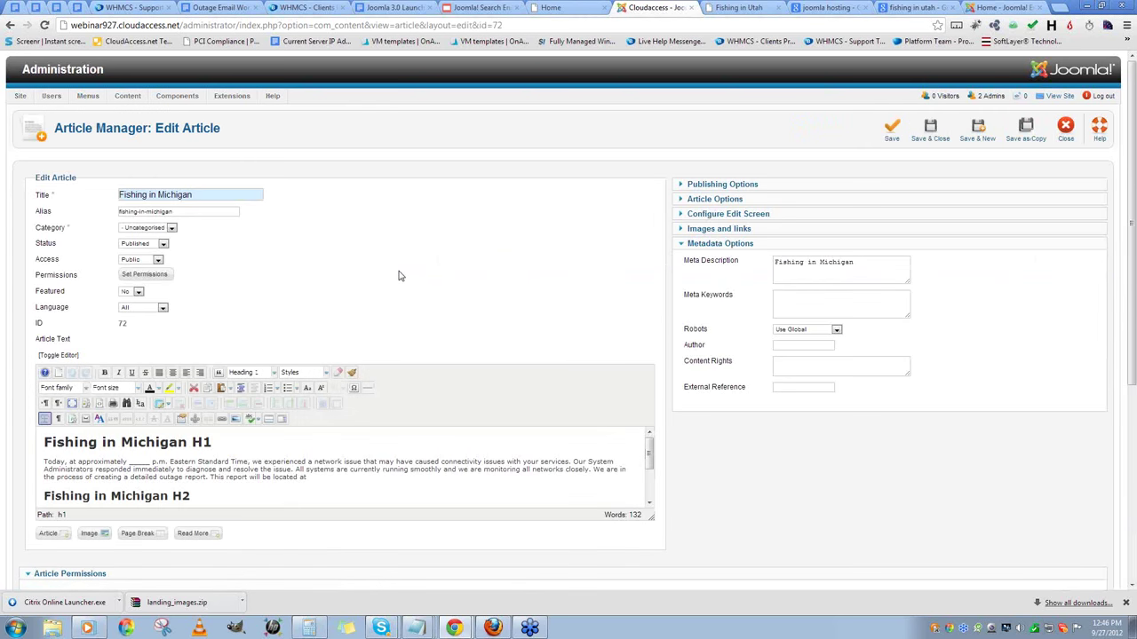
pyautogui.scroll(-3, 398, 276)
pyautogui.click(330, 371)
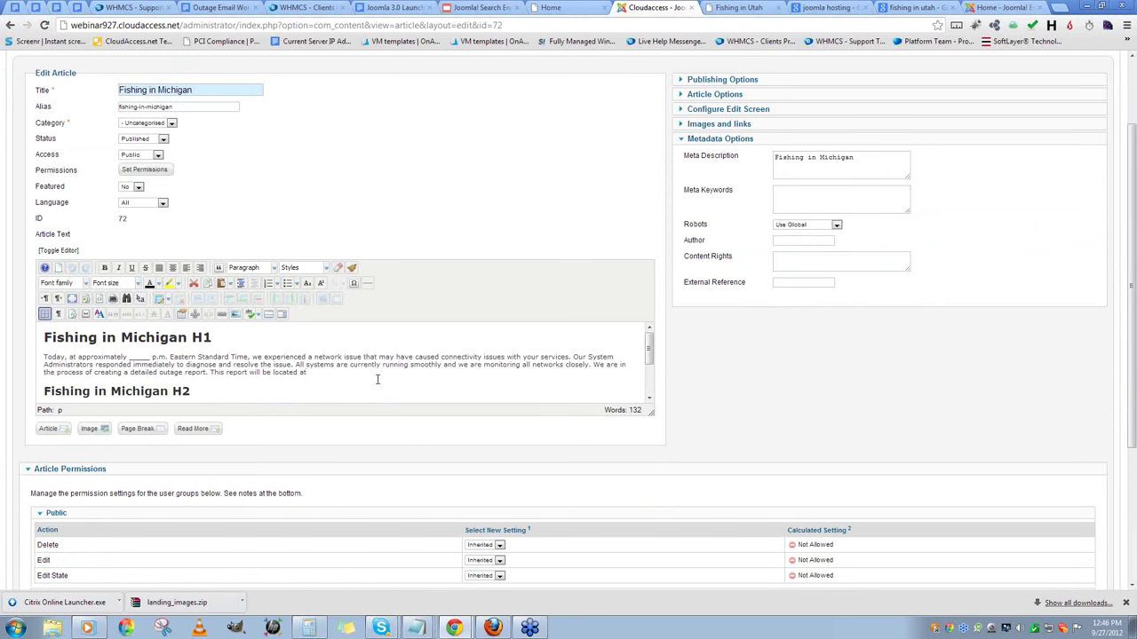
pyautogui.write('.  Other places that have great Utah')
pyautogui.press('BackSpace')
pyautogui.press('BackSpace')
pyautogui.press('BackSpace')
pyautogui.press('BackSpace')
pyautogui.press('BackSpace')
pyautogui.press('BackSpace')
pyautogui.write('fish in Utah')
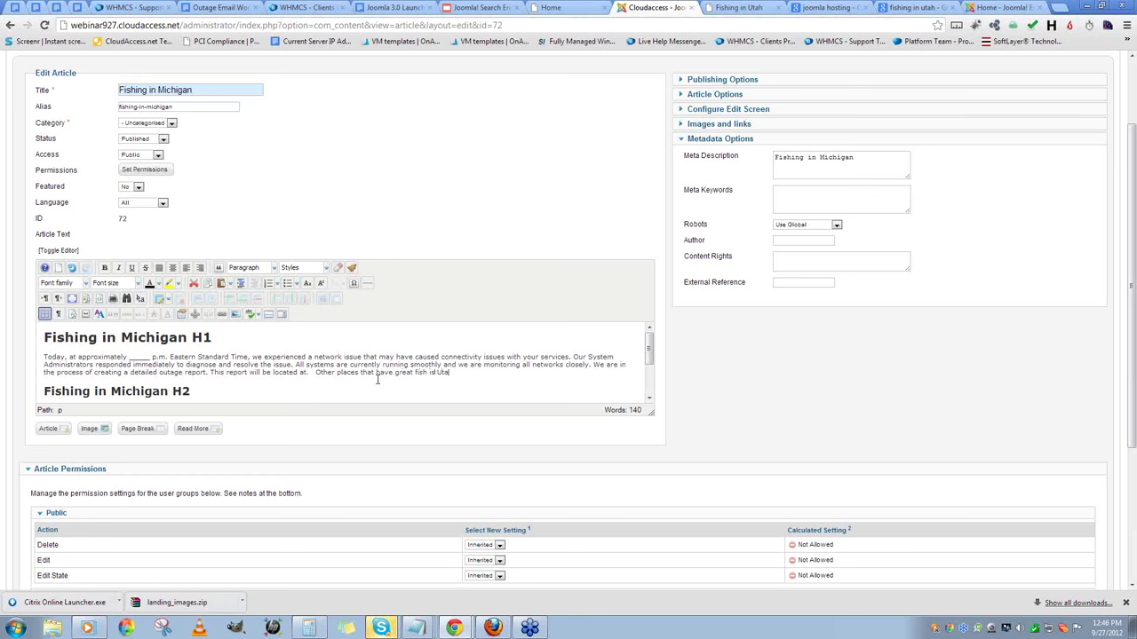
pyautogui.write(', other then Michigan.')
# - Start a link on the words "fish is Utah" in the first paragraph, targeting the Fishing in Utah article under Uncategorised content
pyautogui.click(418, 388)
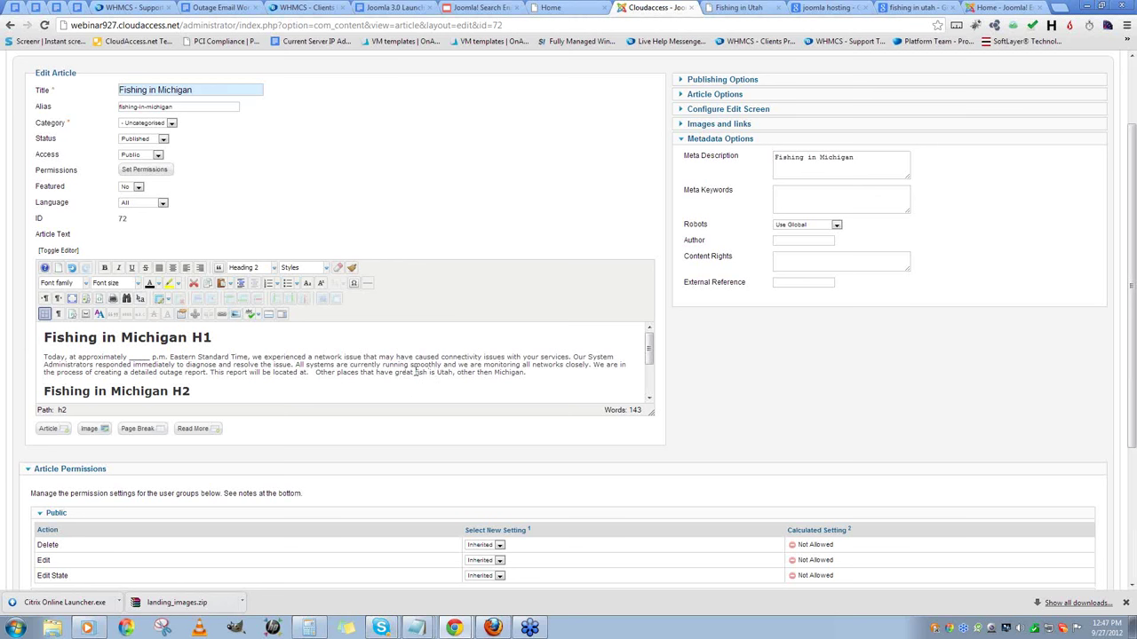
pyautogui.moveTo(415, 372); pyautogui.dragTo(455, 374)
pyautogui.click(222, 313)
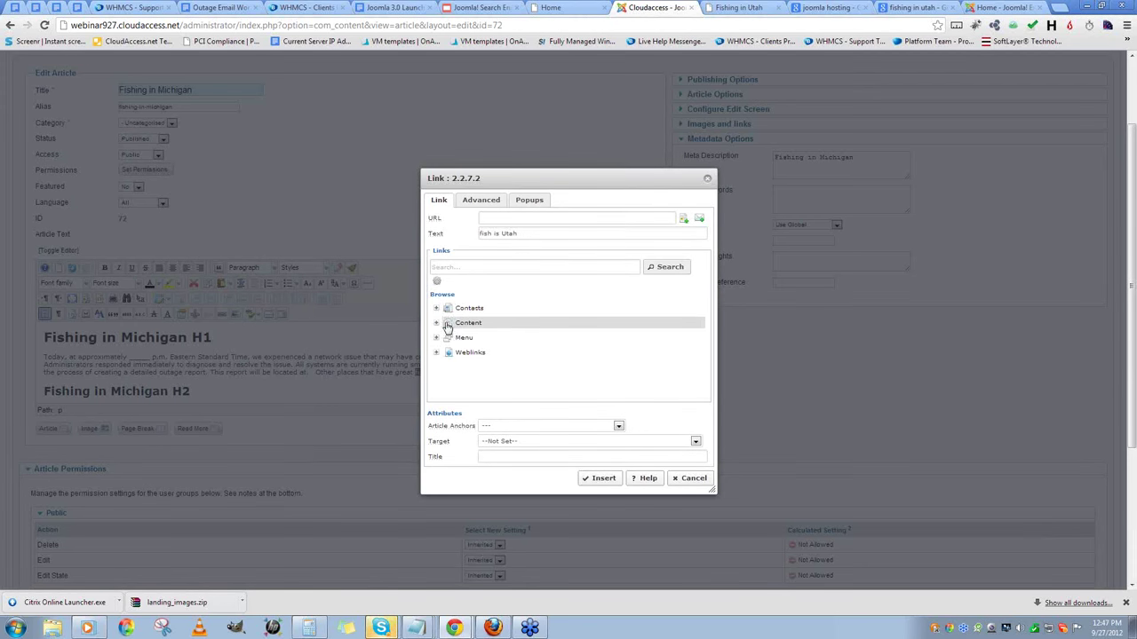
pyautogui.click(436, 323)
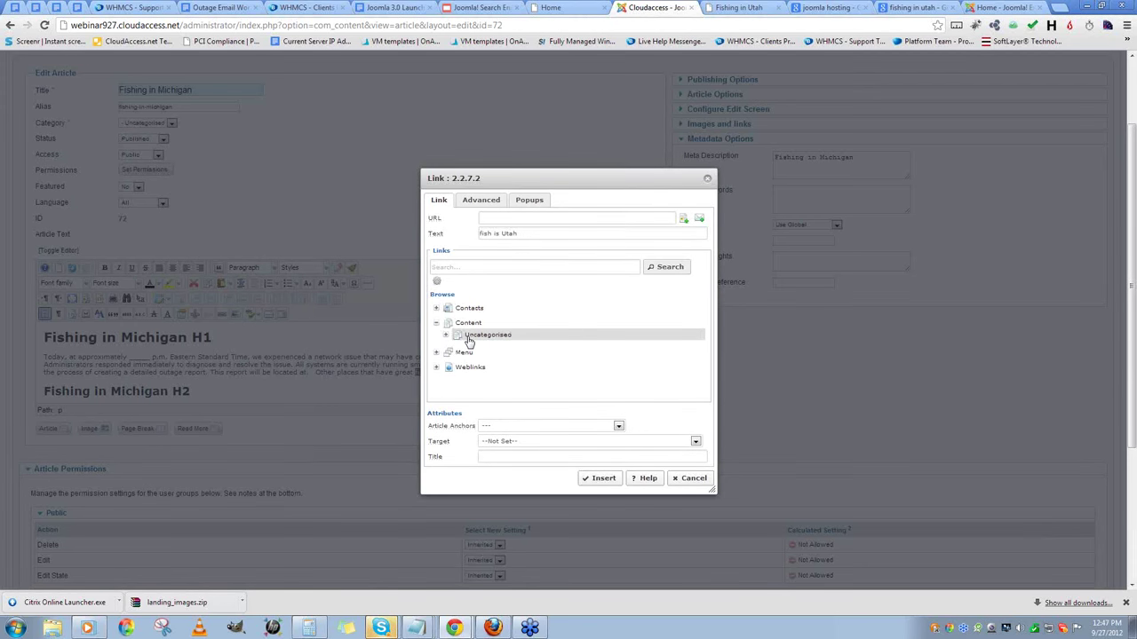
pyautogui.click(446, 336)
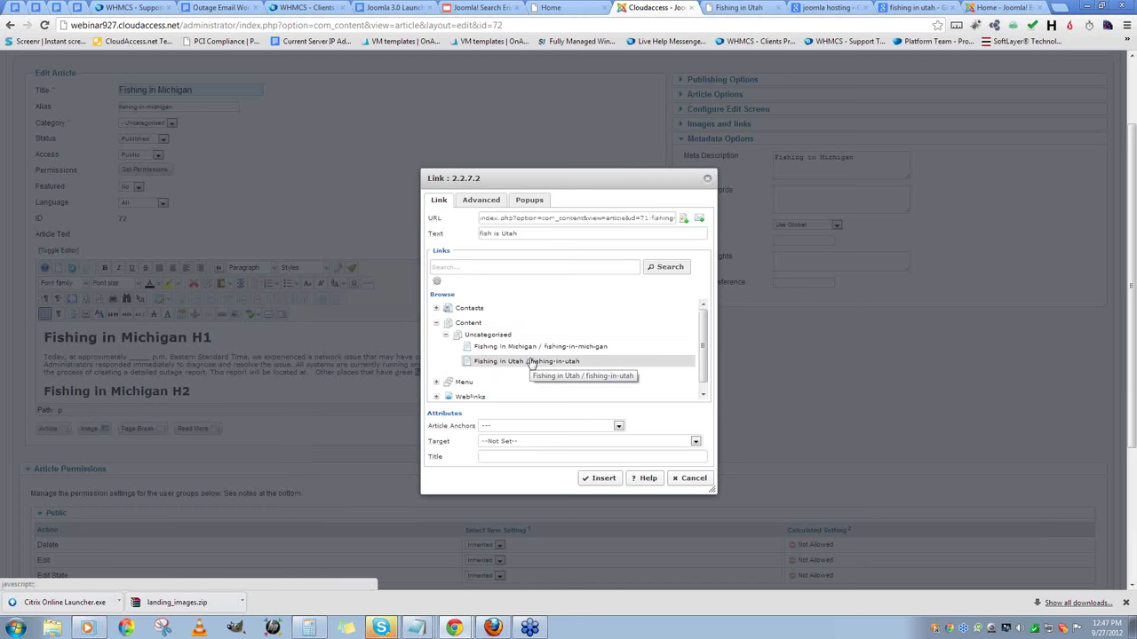
# - Insert the link with the title "Fishing in Utah - Great place" and save the Fishing in Michigan article
pyautogui.click(507, 456)
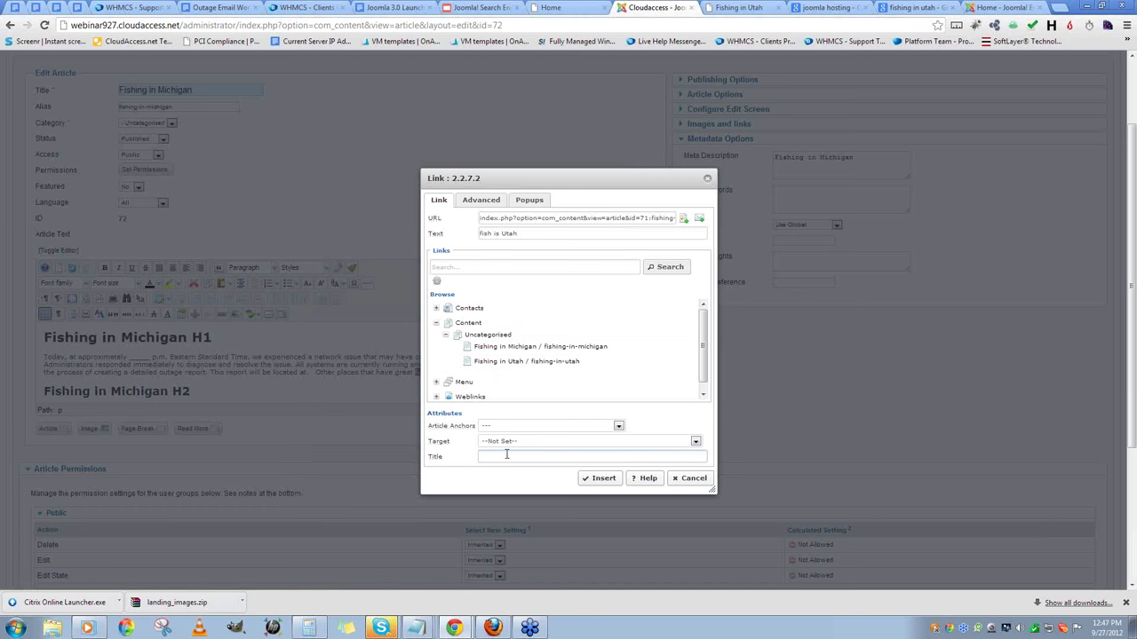
pyautogui.write('Fishing in Utah - Great place')
pyautogui.click(596, 481)
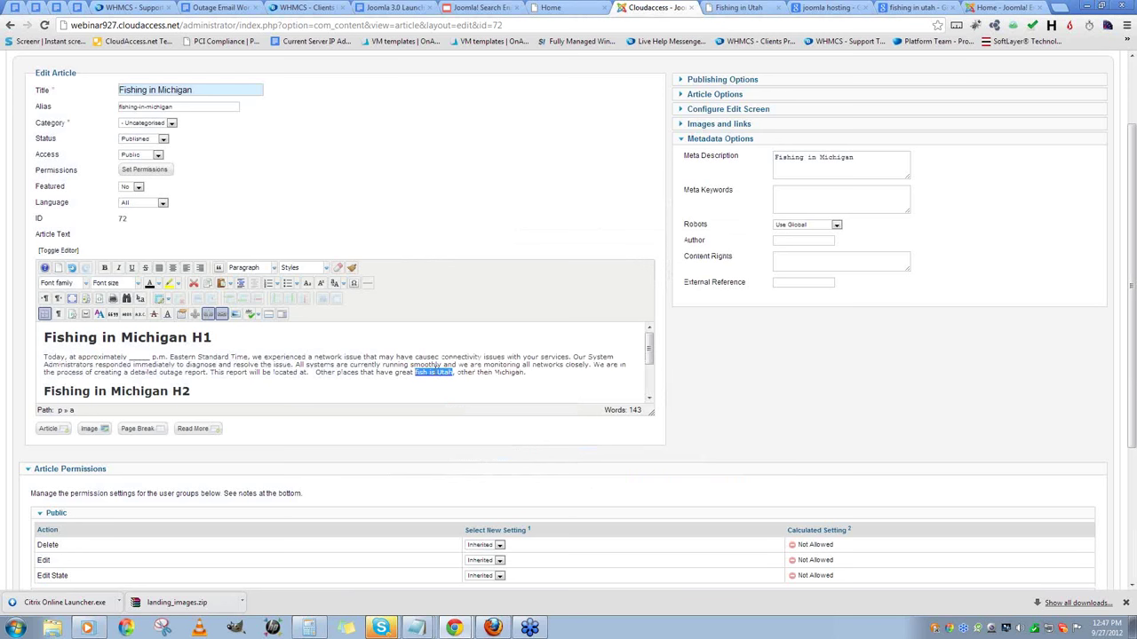
pyautogui.moveTo(423, 372)
pyautogui.click(375, 380)
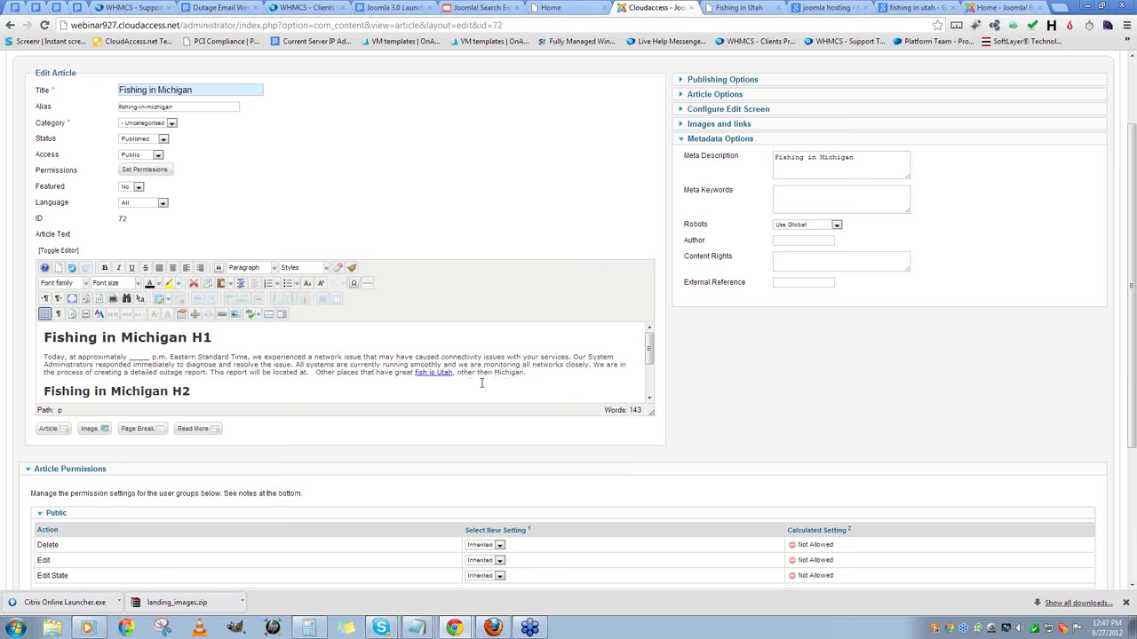
pyautogui.scroll(3, 879, 157)
pyautogui.click(892, 131)
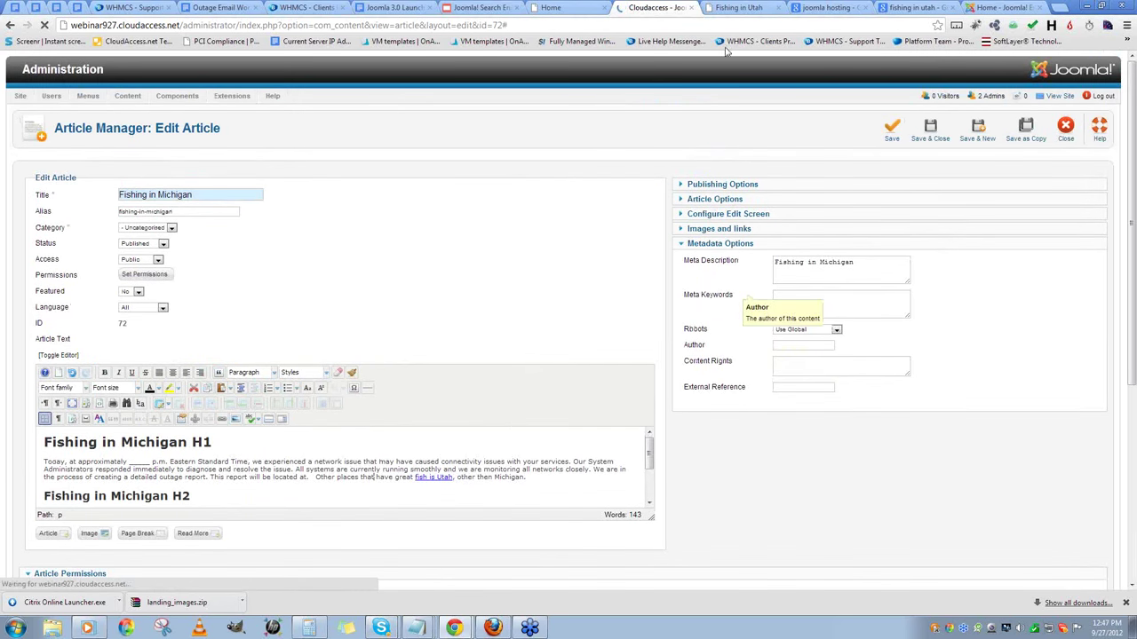
# - Reload the live site, open its Fishing in Michigan page and follow the "fish is Utah" link to test it
pyautogui.click(728, 8)
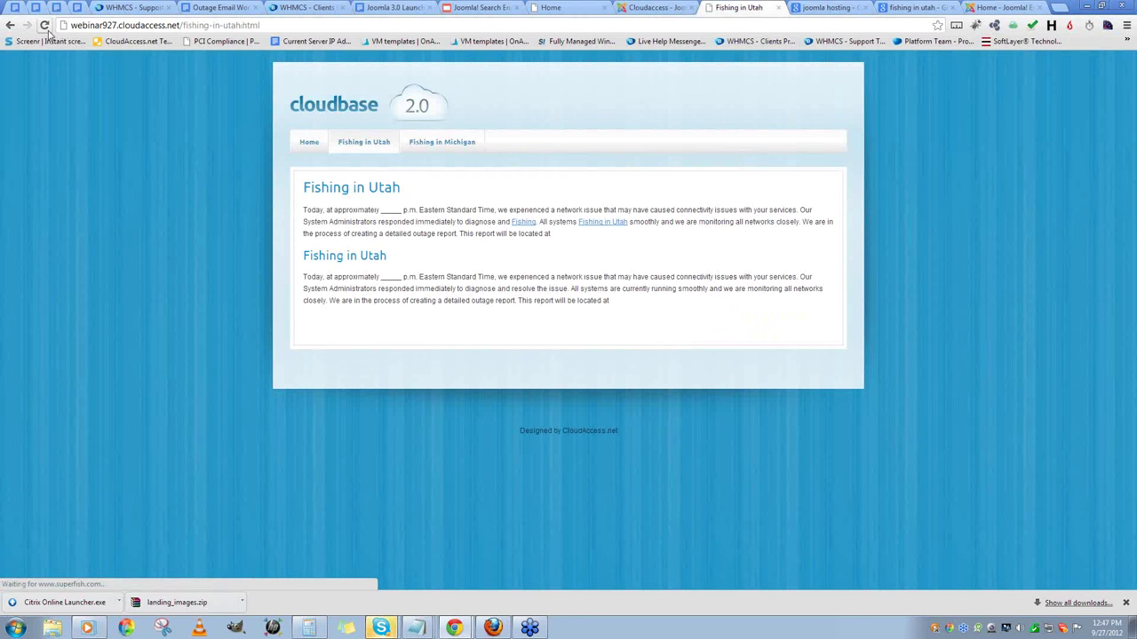
pyautogui.click(45, 25)
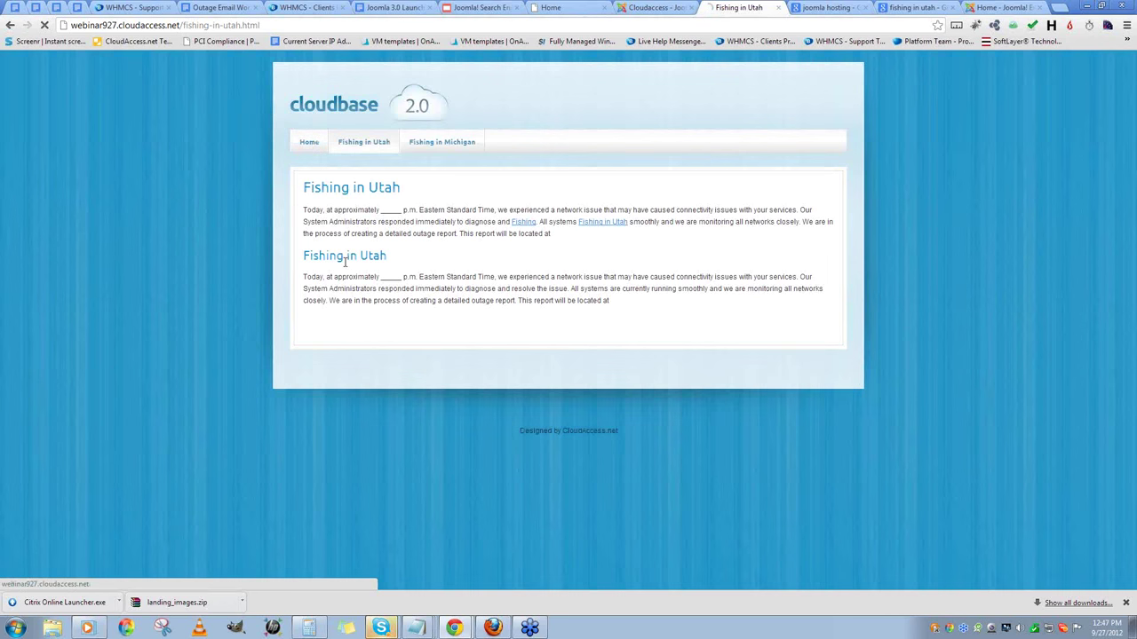
pyautogui.click(311, 144)
pyautogui.click(358, 142)
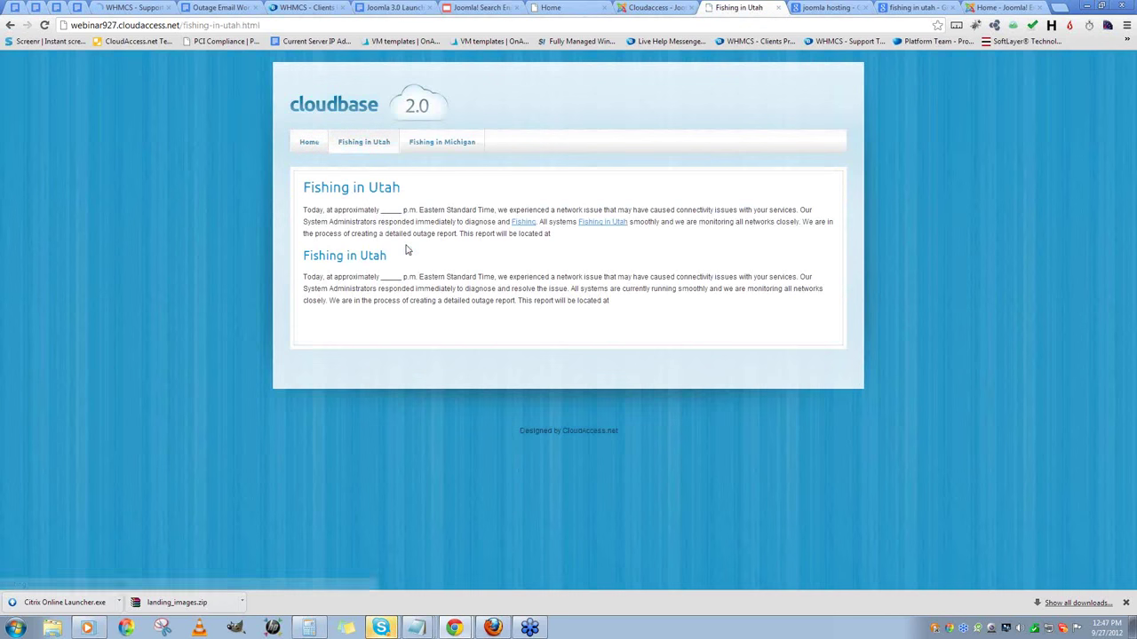
pyautogui.click(448, 144)
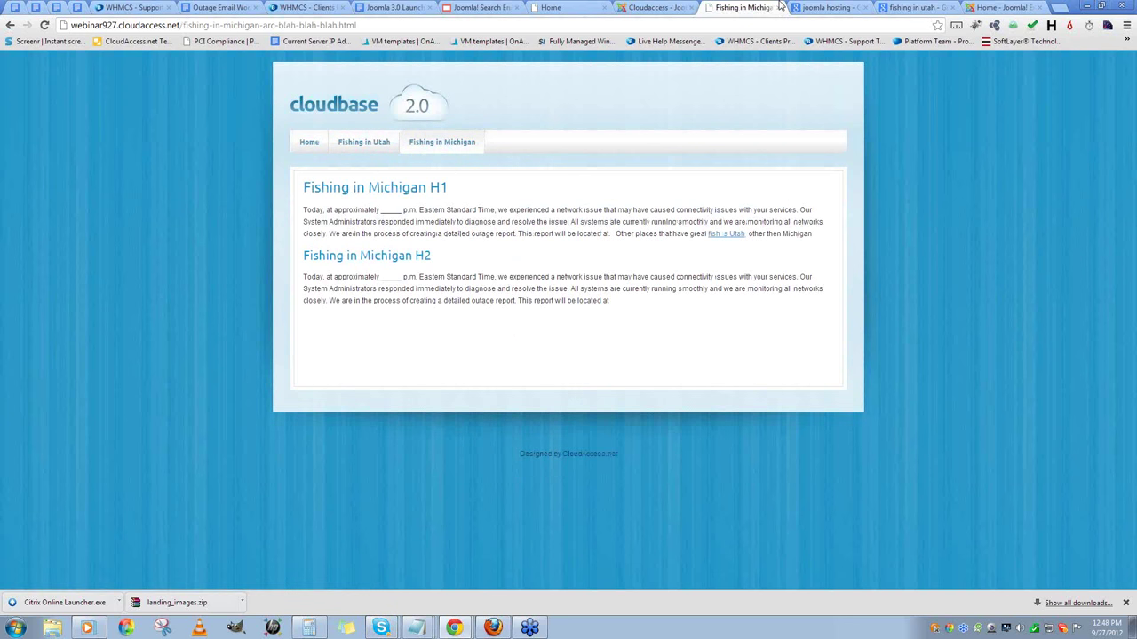
pyautogui.click(731, 236)
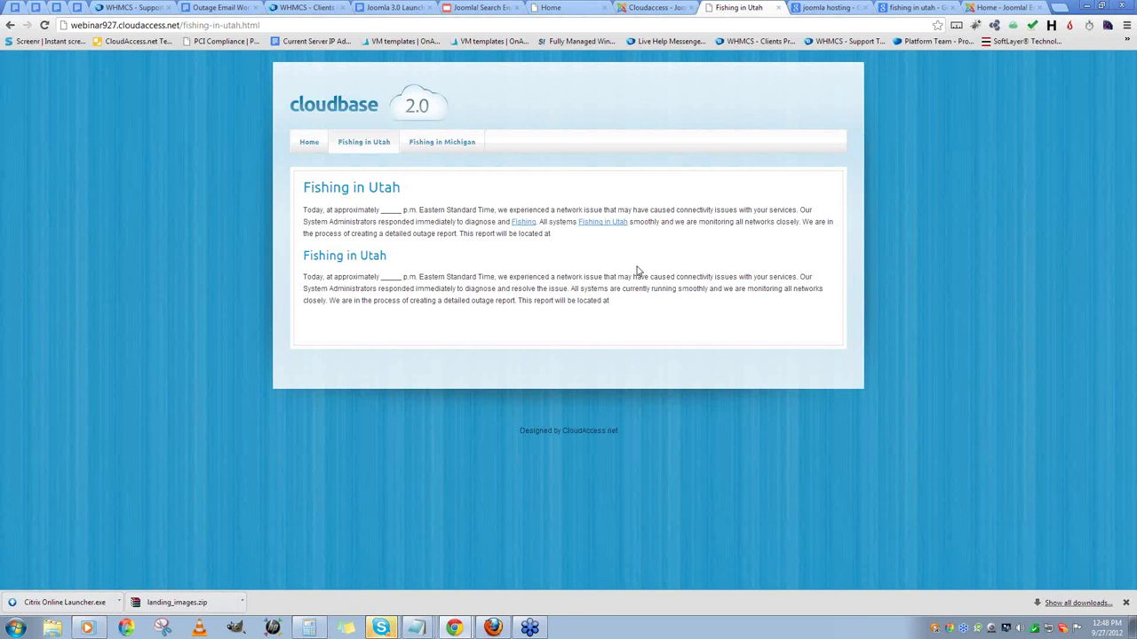
# - Return to the Joomla! Search Engine Optimization presentation and go over the Internal Linking and Blogging about Each Other points of the PageRank slide
pyautogui.click(655, 8)
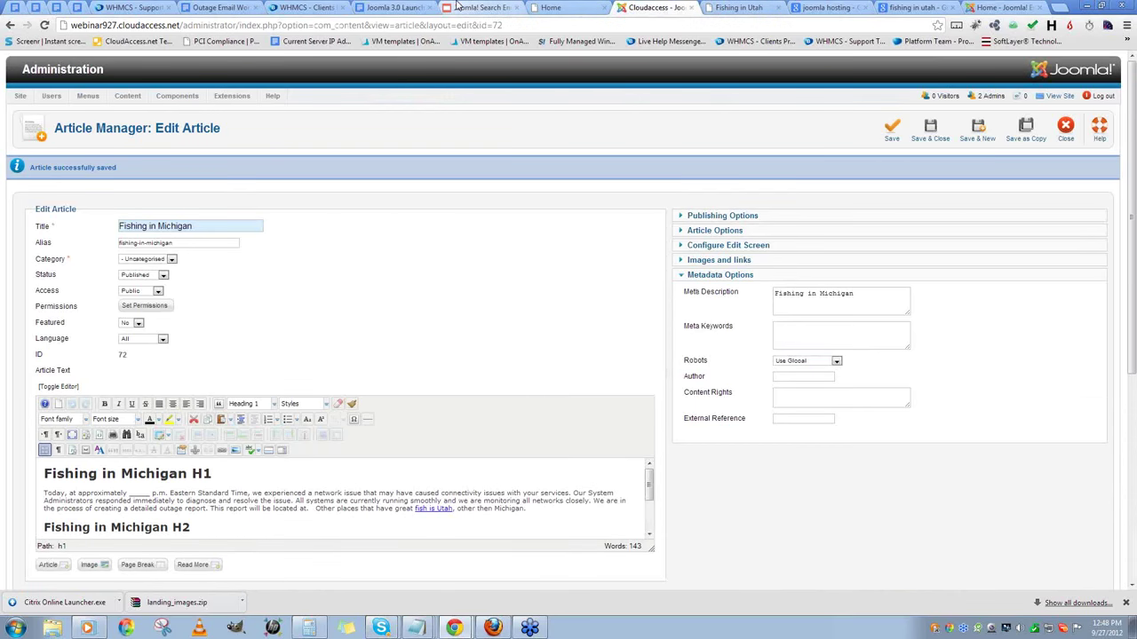
pyautogui.click(479, 7)
pyautogui.click(390, 193)
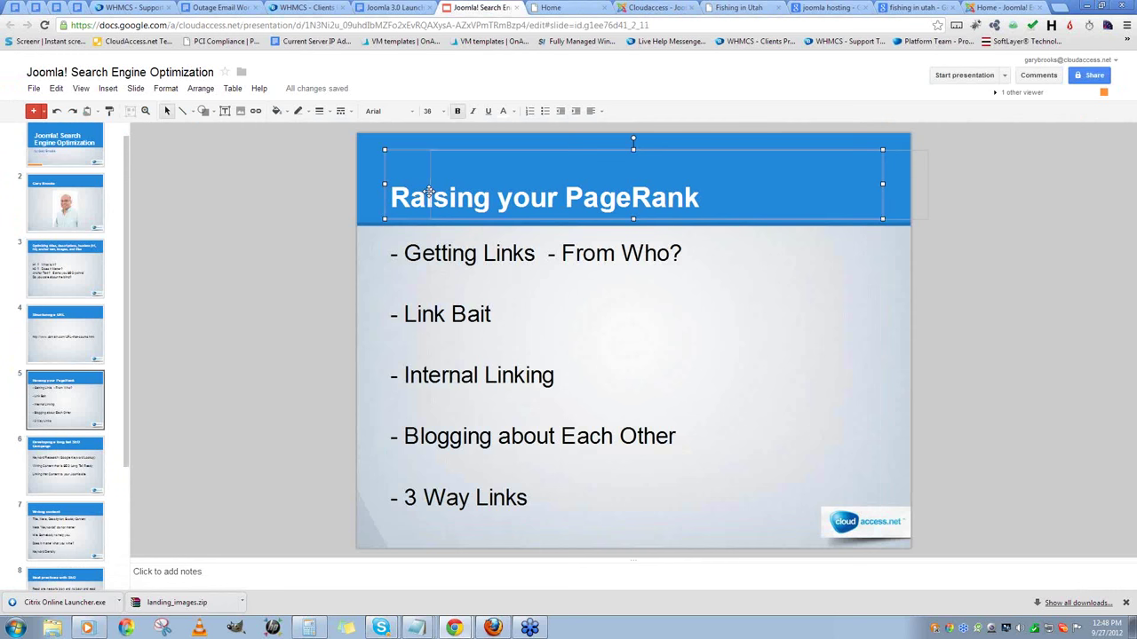
pyautogui.click(561, 375)
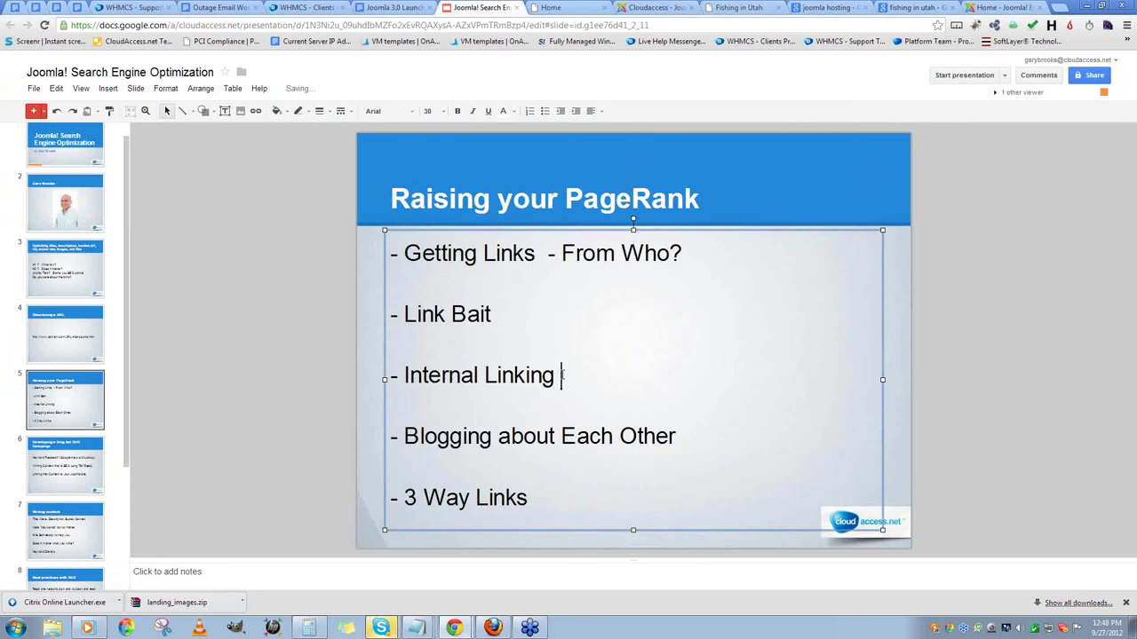
pyautogui.click(495, 455)
pyautogui.click(654, 439)
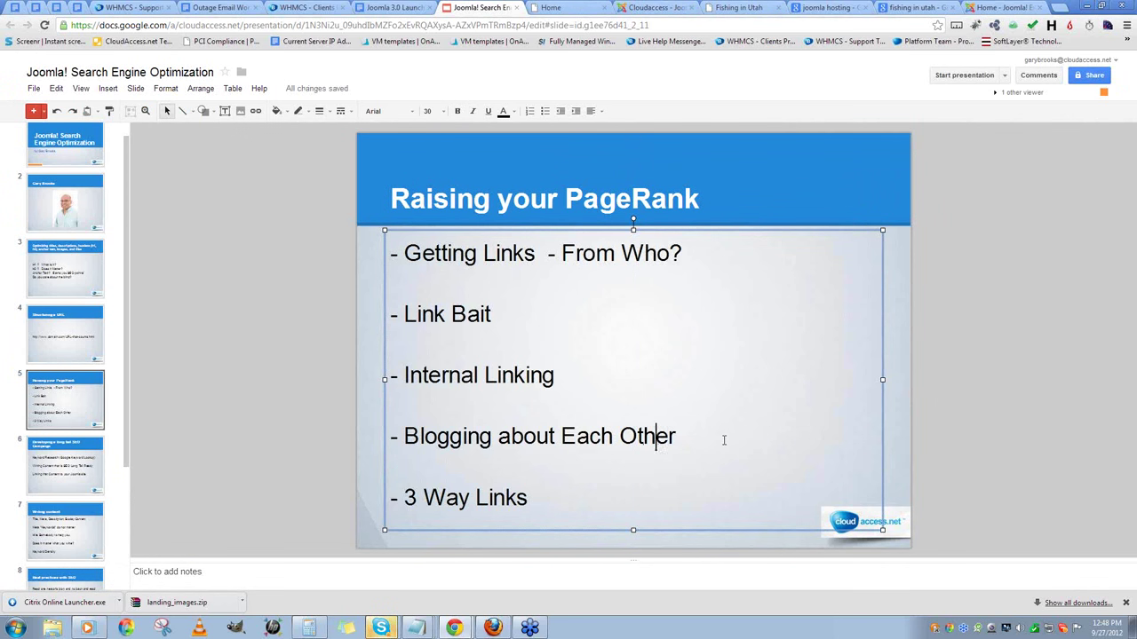
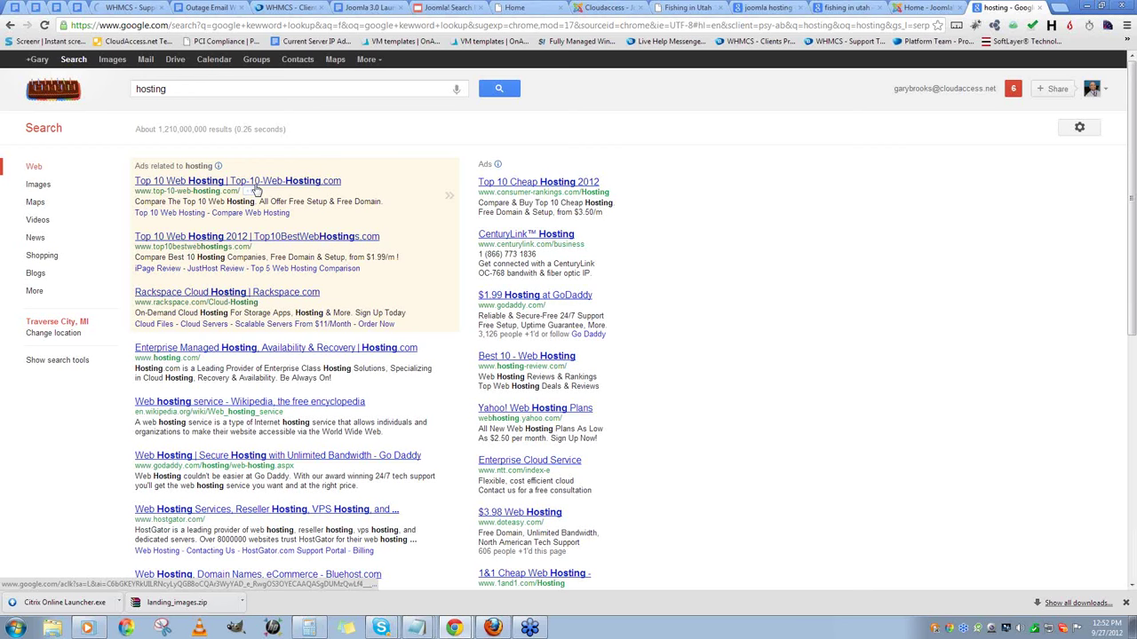
# - Replace the Google query with "Fishing in traverse city", watching the suggestions as the phrase grows
pyautogui.moveTo(222, 91); pyautogui.dragTo(5, 91)
pyautogui.write('Fishing')
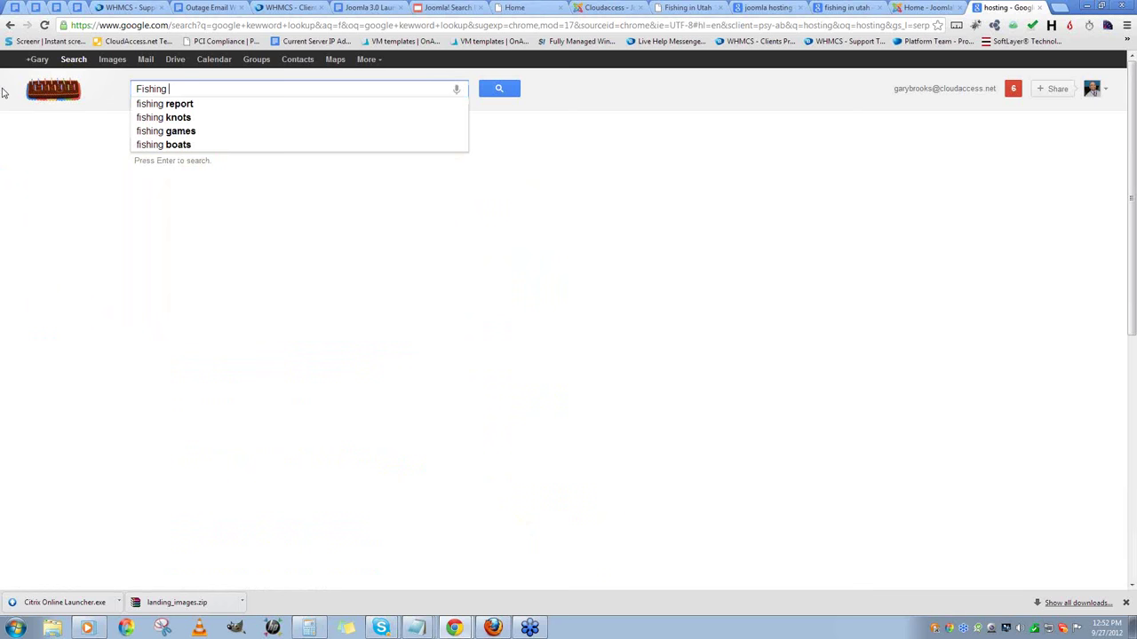
pyautogui.write('in t')
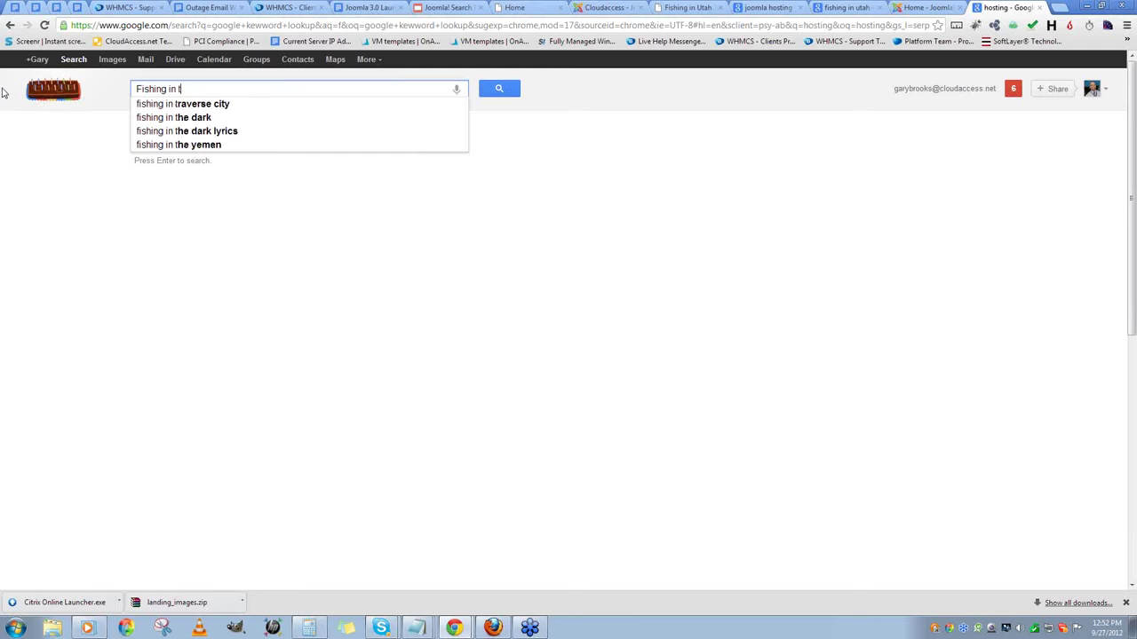
pyautogui.write('raverse city')
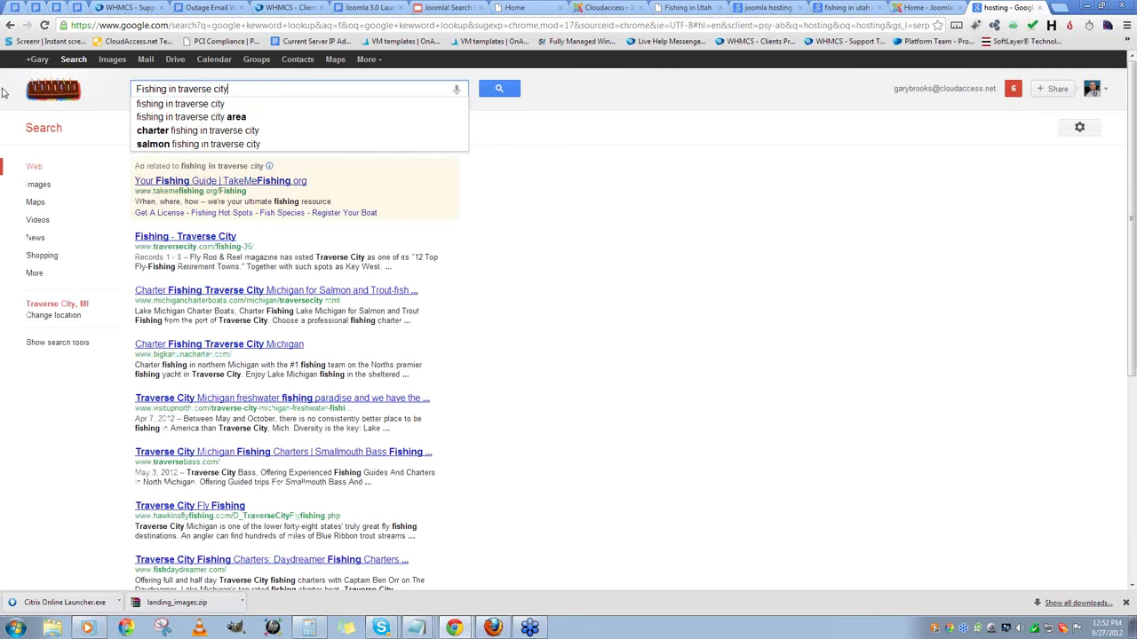
# - Shorten the query back to "Fishing", rebuild it as "Fishing in traverse city" and run the Google search
pyautogui.press('BackSpace')
pyautogui.press('BackSpace')
pyautogui.press('BackSpace')
pyautogui.press('BackSpace')
pyautogui.press('BackSpace')
pyautogui.press('BackSpace')
pyautogui.press('BackSpace')
pyautogui.press('BackSpace')
pyautogui.press('BackSpace')
pyautogui.press('BackSpace')
pyautogui.press('BackSpace')
pyautogui.press('BackSpace')
pyautogui.press('BackSpace')
pyautogui.press('BackSpace')
pyautogui.press('BackSpace')
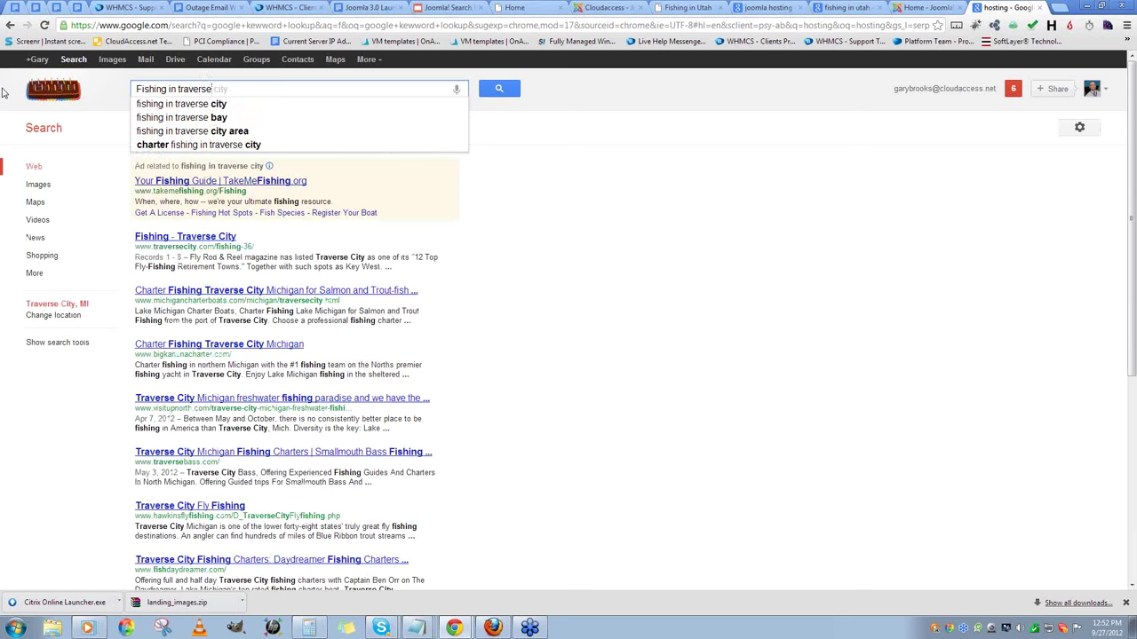
pyautogui.press('BackSpace')
pyautogui.press('BackSpace')
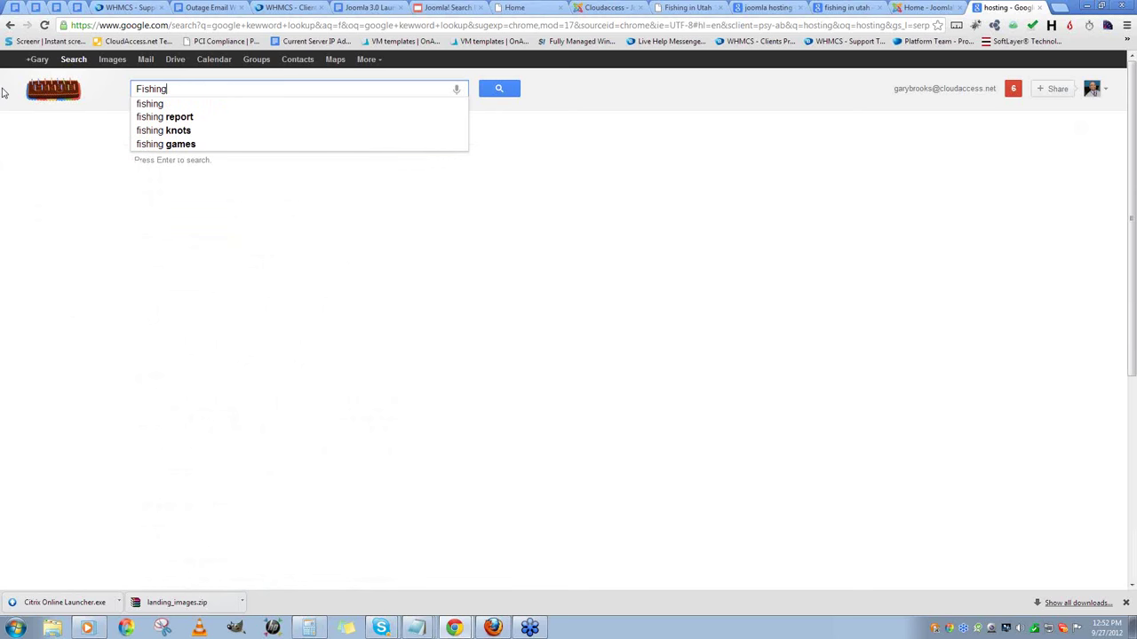
pyautogui.write('i')
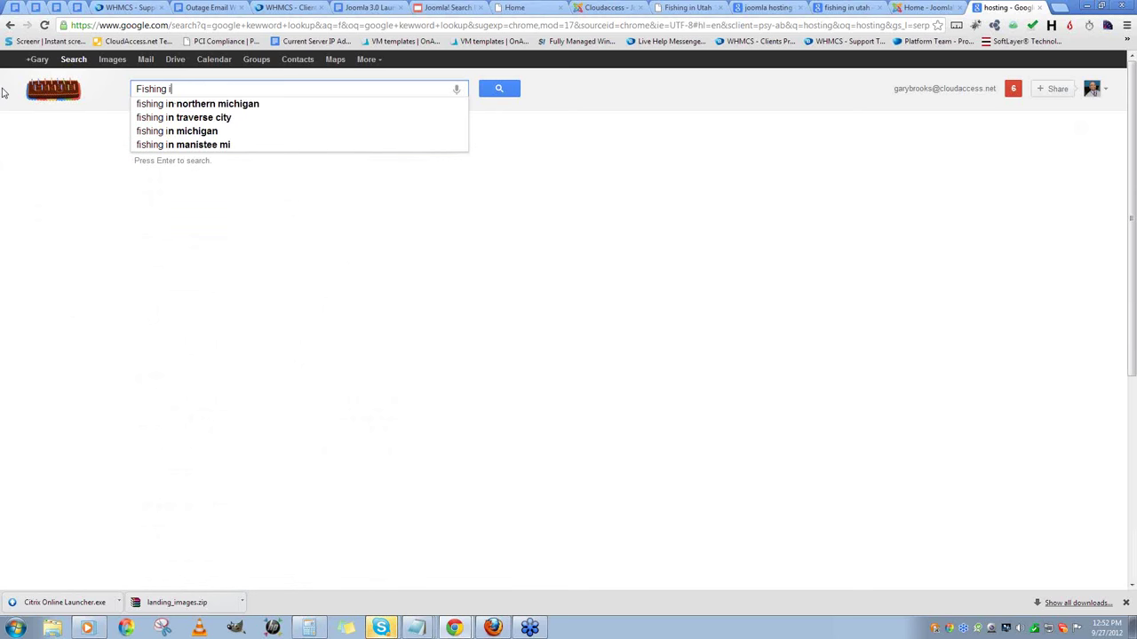
pyautogui.press('BackSpace')
pyautogui.write('in ')
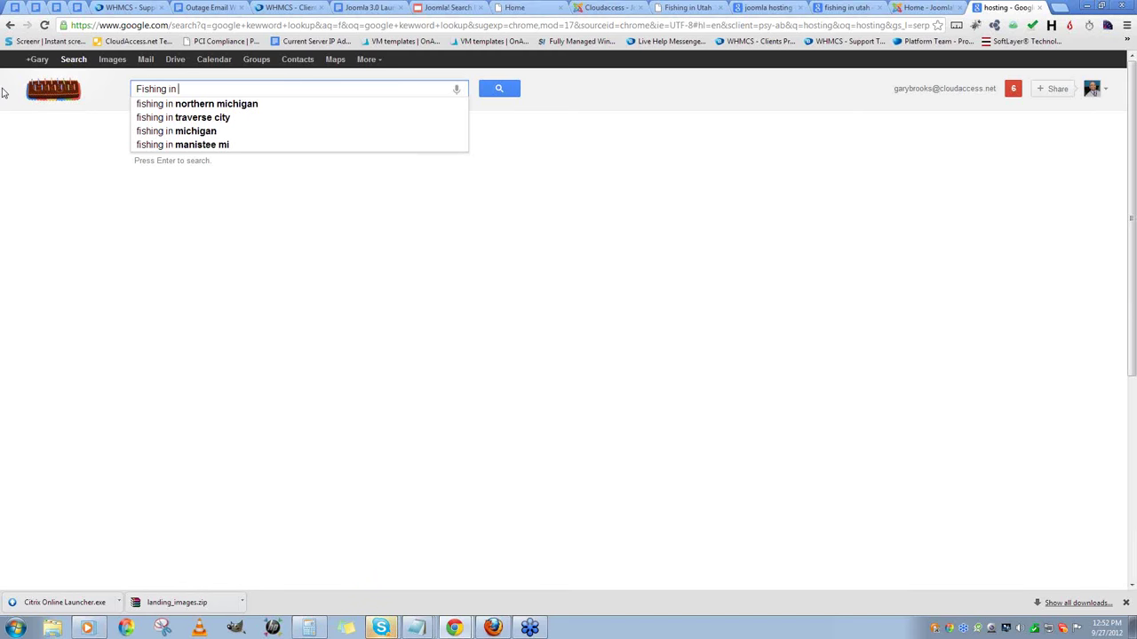
pyautogui.write('traverse city')
pyautogui.press('Return')
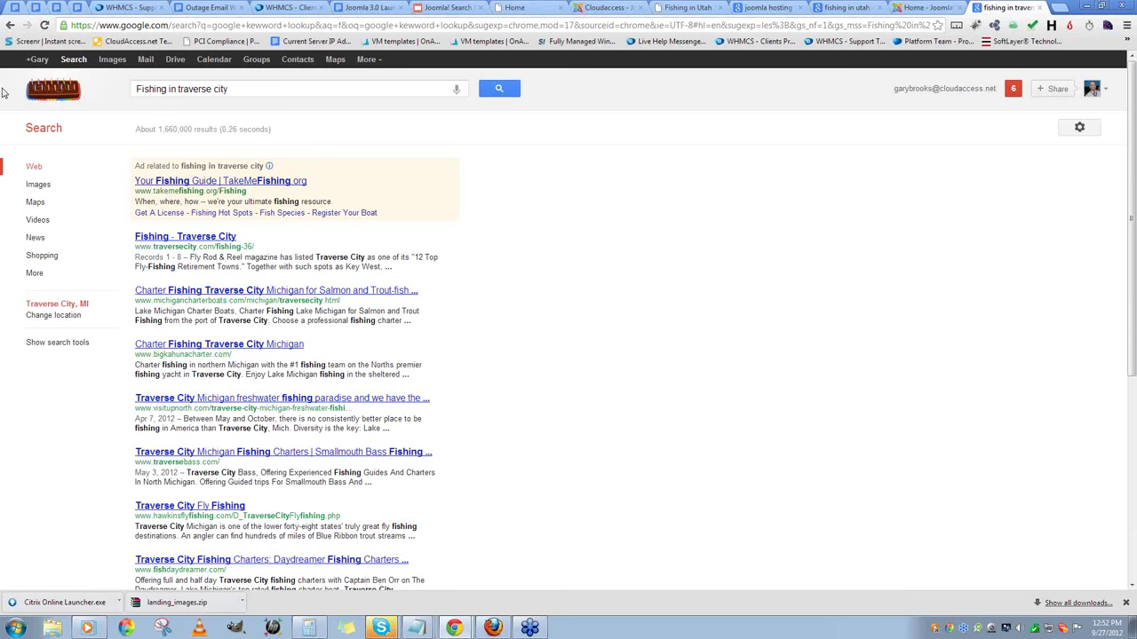
# - Switch to the Joomla hosting search tab, search Google for "keyword tool google" and open the Google AdWords Keyword Tool
pyautogui.click(843, 7)
pyautogui.hotkey('ctrl', 'Tab')
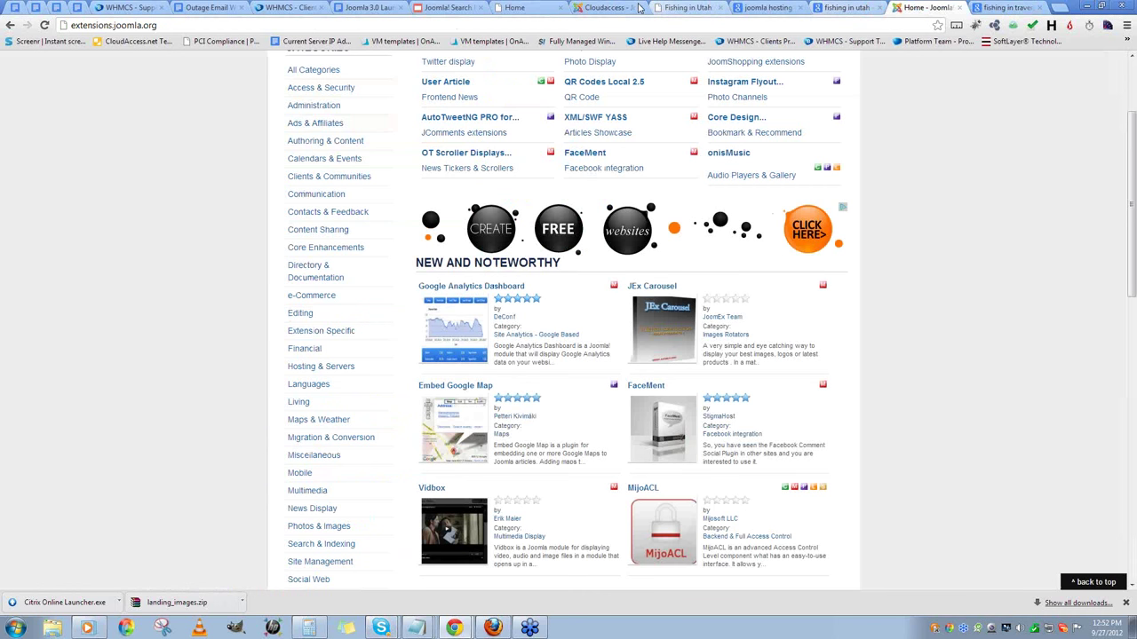
pyautogui.click(674, 8)
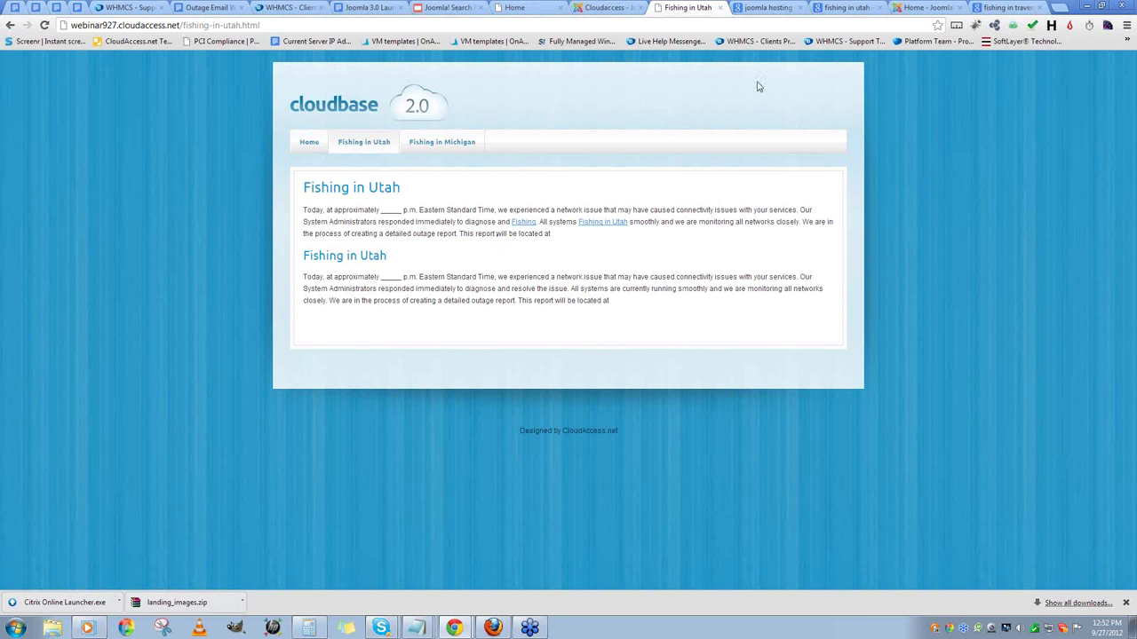
pyautogui.click(766, 9)
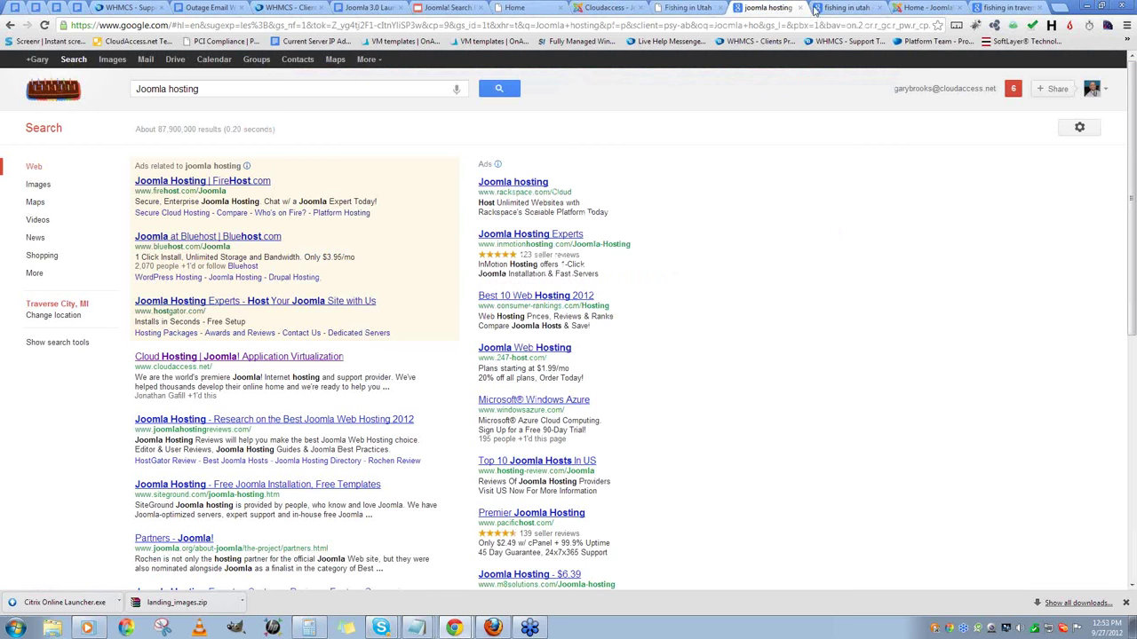
pyautogui.tripleClick(274, 85)
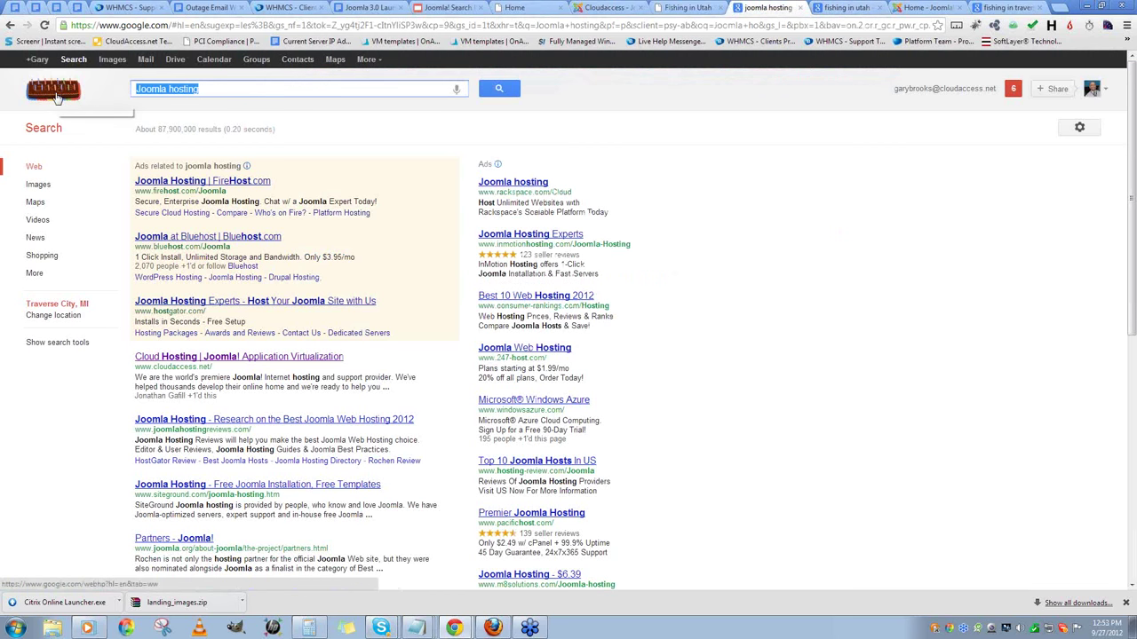
pyautogui.write('j')
pyautogui.press('BackSpace')
pyautogui.write('keyword go')
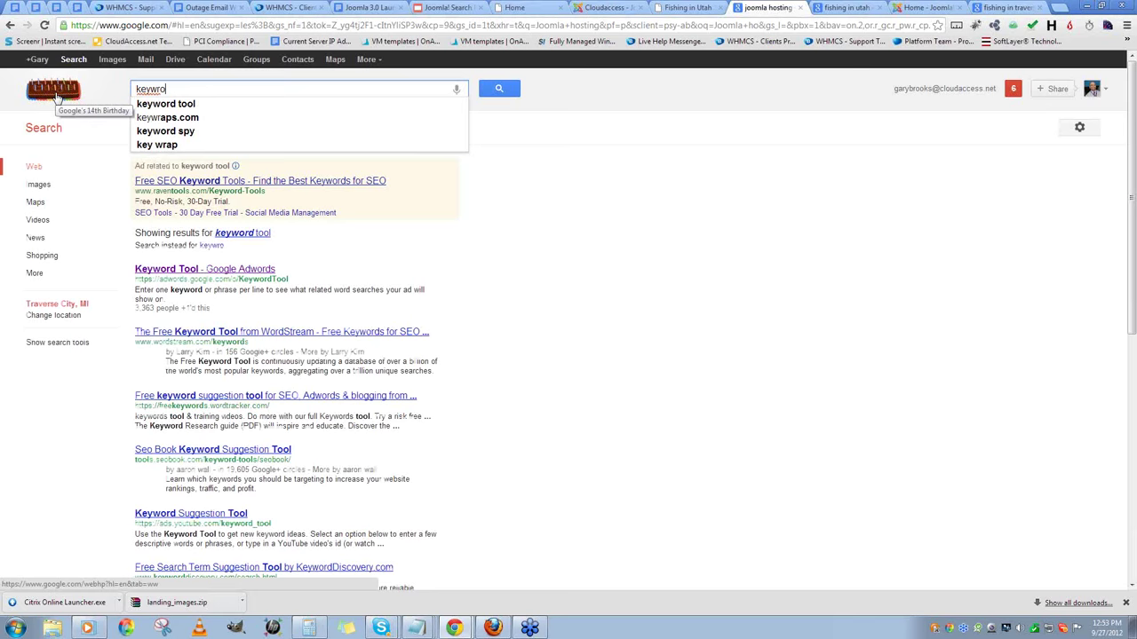
pyautogui.write('o')
pyautogui.press('BackSpace')
pyautogui.press('BackSpace')
pyautogui.press('BackSpace')
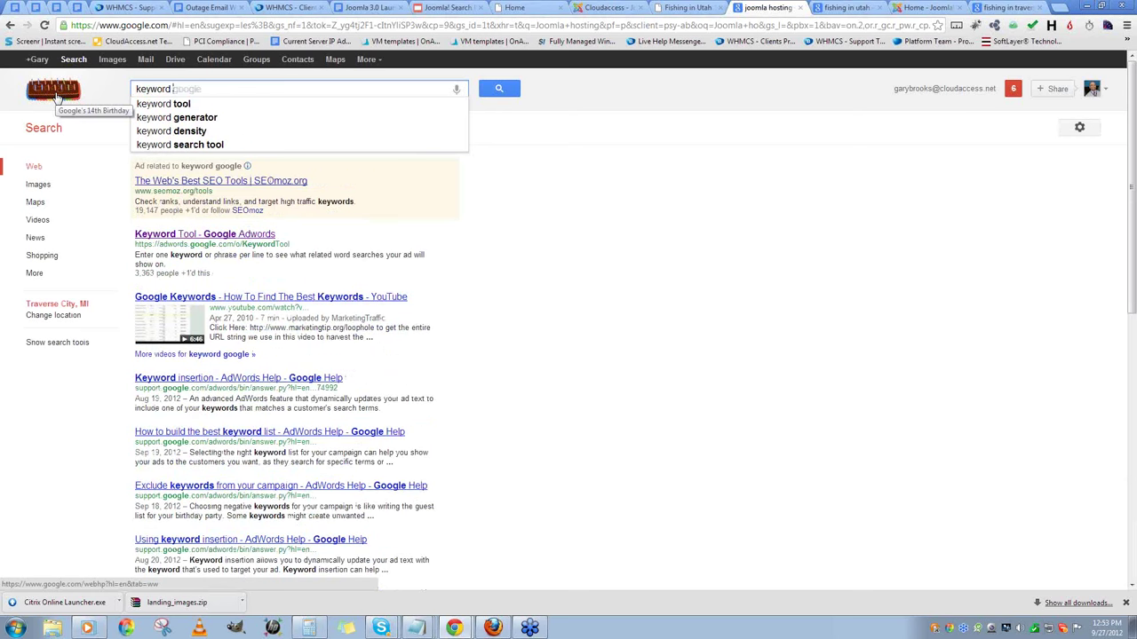
pyautogui.write('tool google')
pyautogui.press('Return')
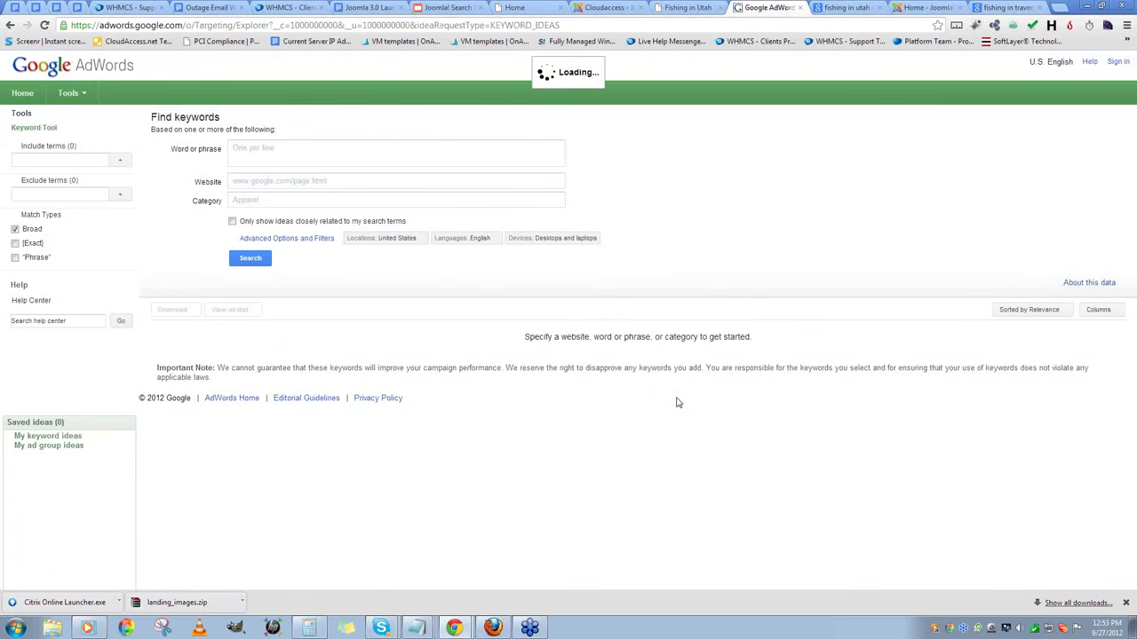
# - Enter "Fishing in Michigan" as the keyword phrase, fill in the captcha characters and run the keyword search
pyautogui.click(274, 151)
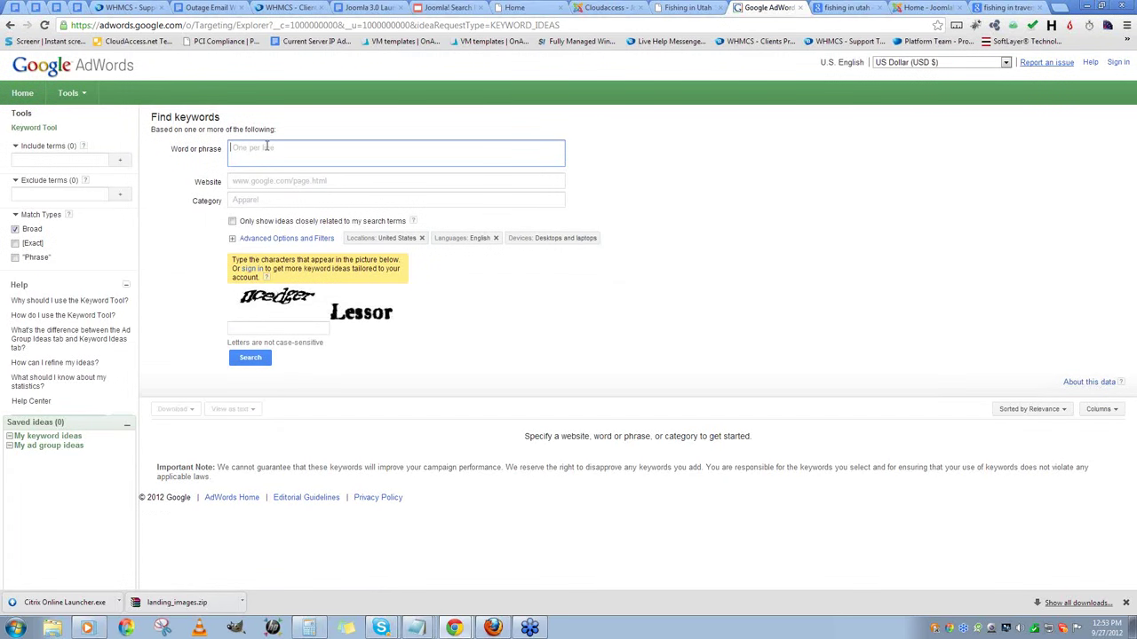
pyautogui.write('Fishing in Uichigan')
pyautogui.press('Tab')
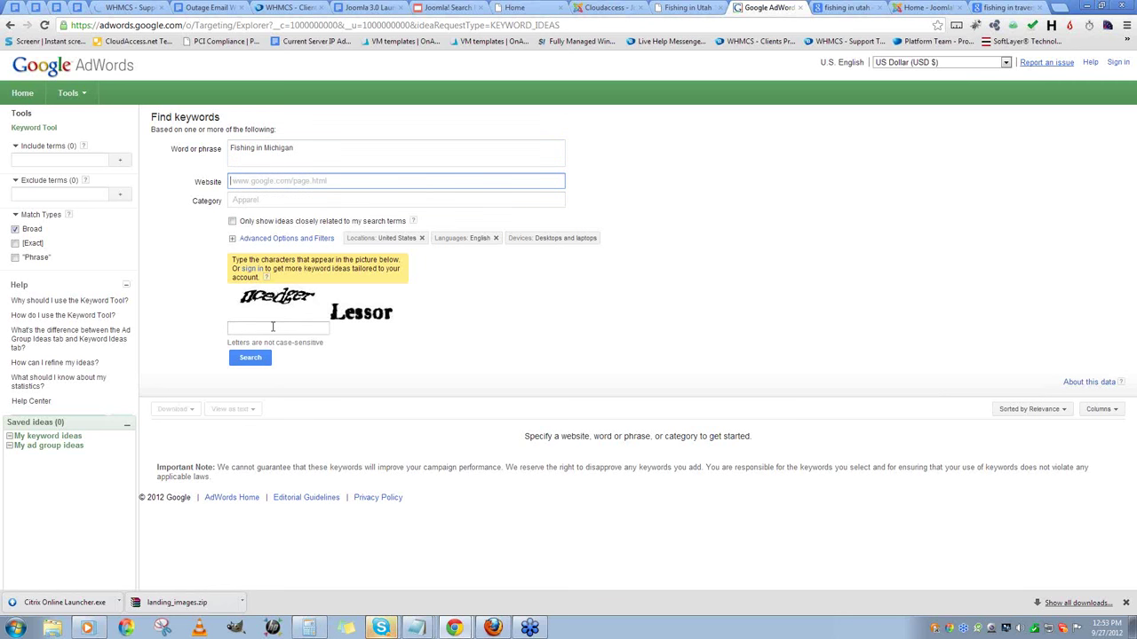
pyautogui.click(273, 327)
pyautogui.write('uce')
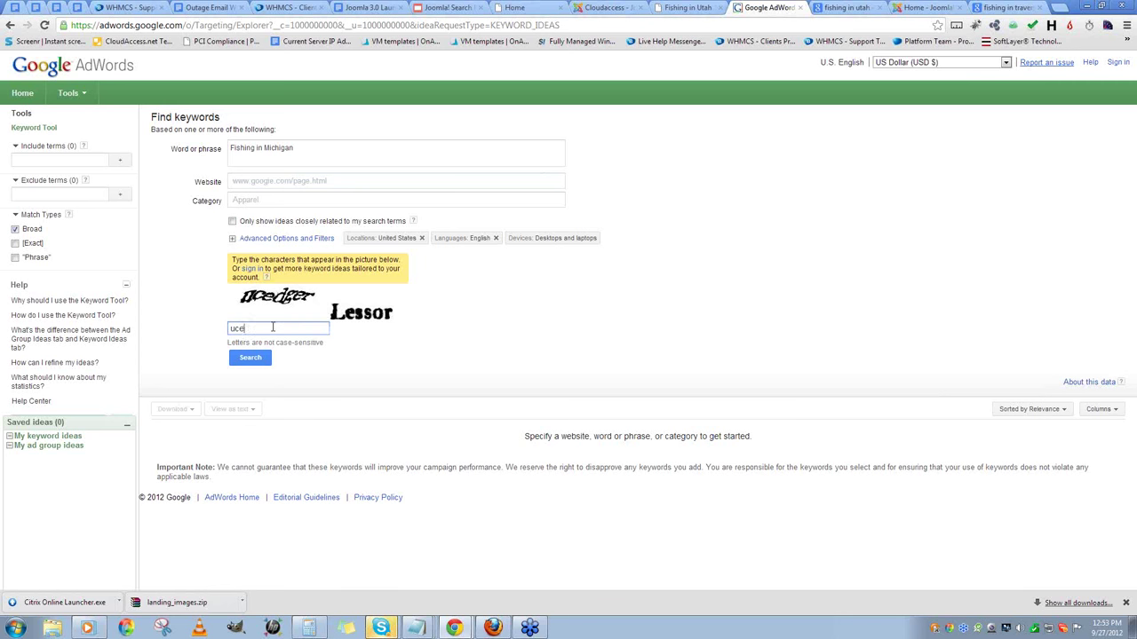
pyautogui.write('dger Lessor')
pyautogui.click(258, 357)
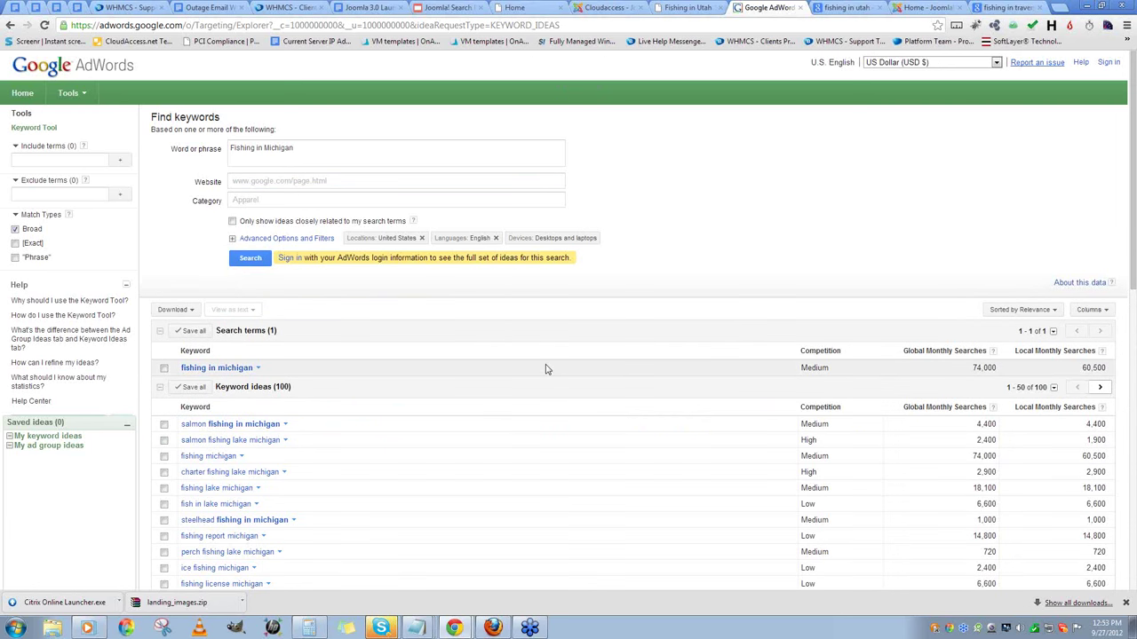
# - Review the keyword ideas for fishing in Michigan, comparing their competition levels with the global and local monthly searches
pyautogui.scroll(-5, 546, 369)
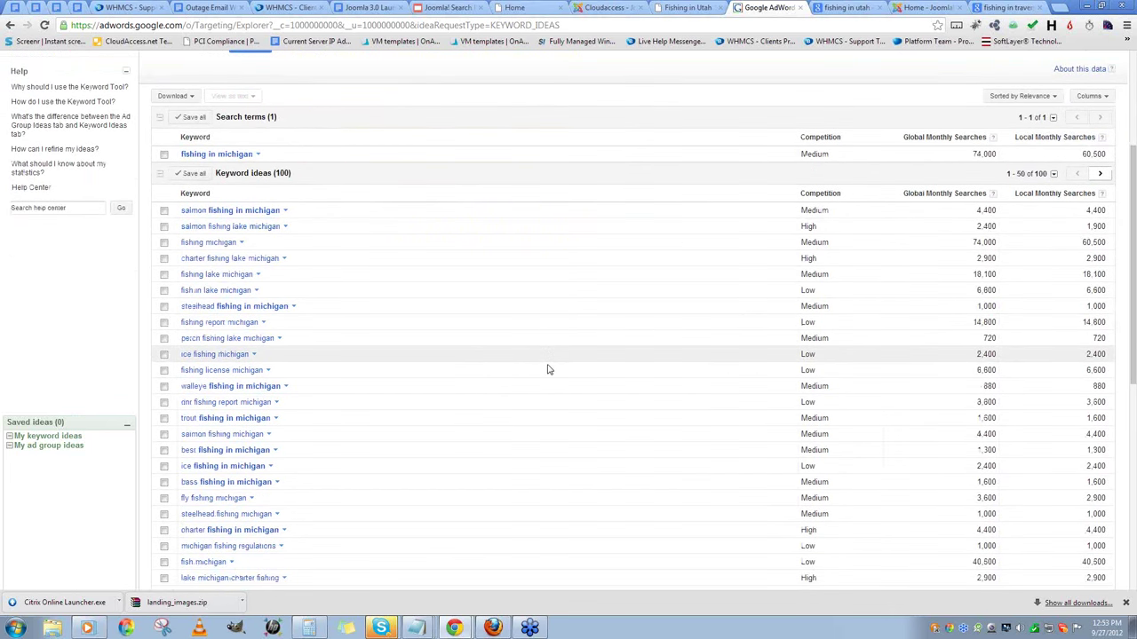
pyautogui.scroll(-2, 547, 370)
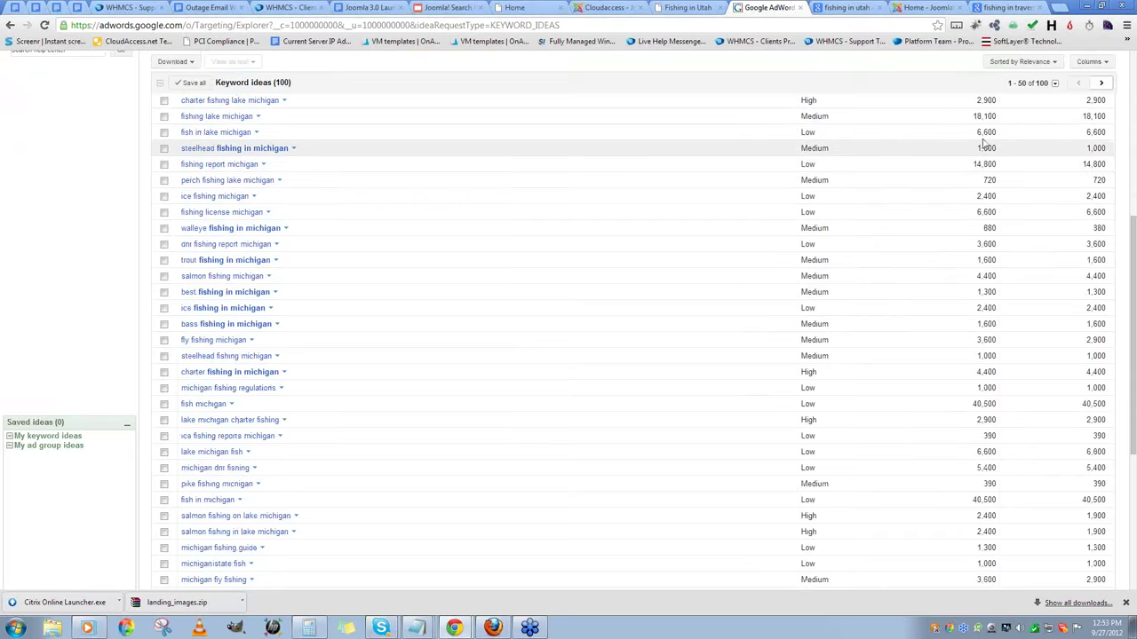
pyautogui.scroll(8, 979, 115)
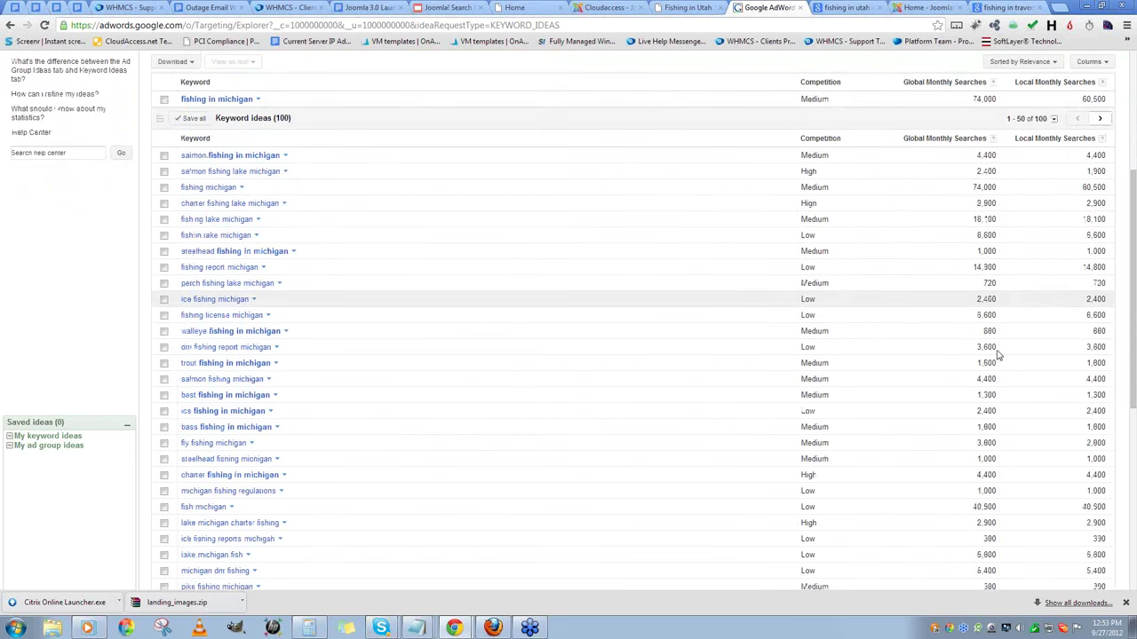
pyautogui.scroll(-3, 992, 389)
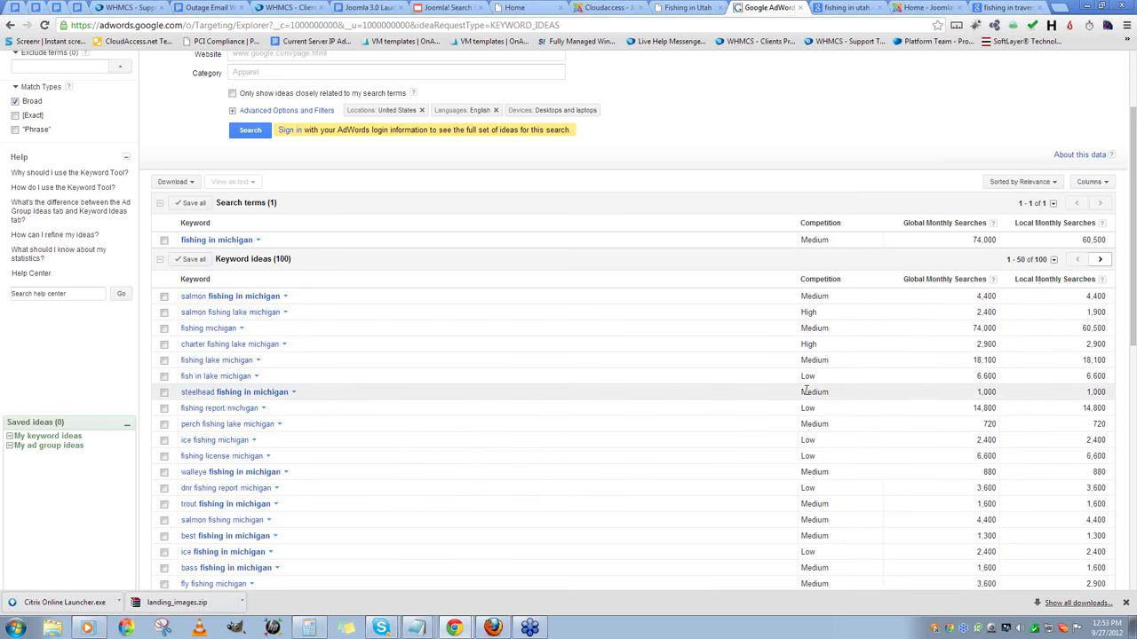
pyautogui.scroll(-1, 805, 390)
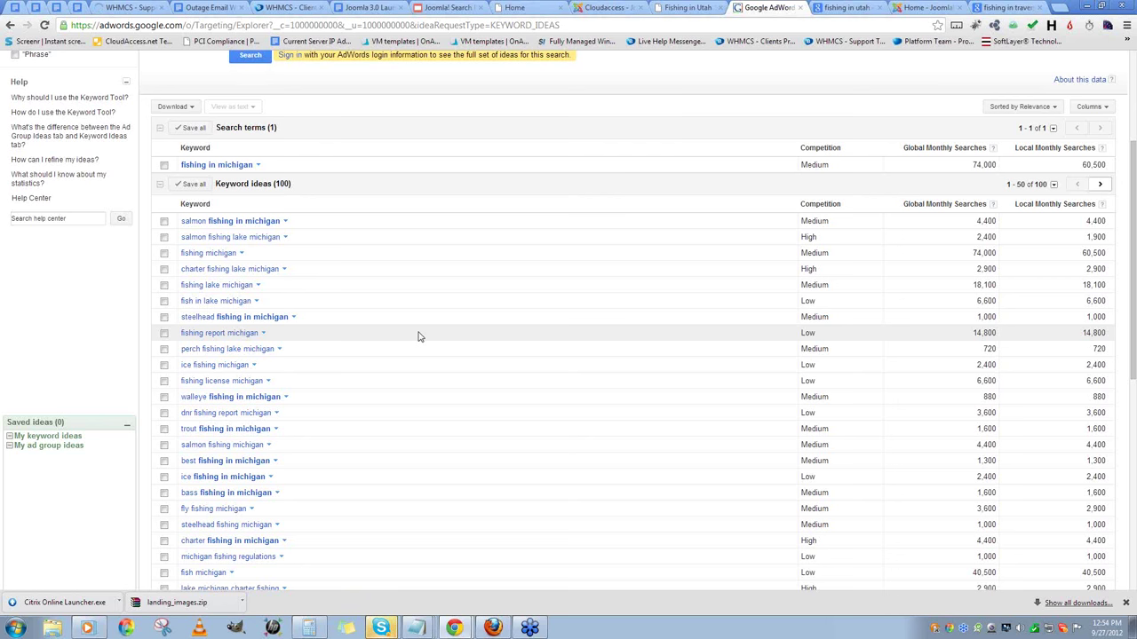
# - Reload the webinar site's home page and look through the open Google search and Fishing in Utah pages
pyautogui.click(521, 9)
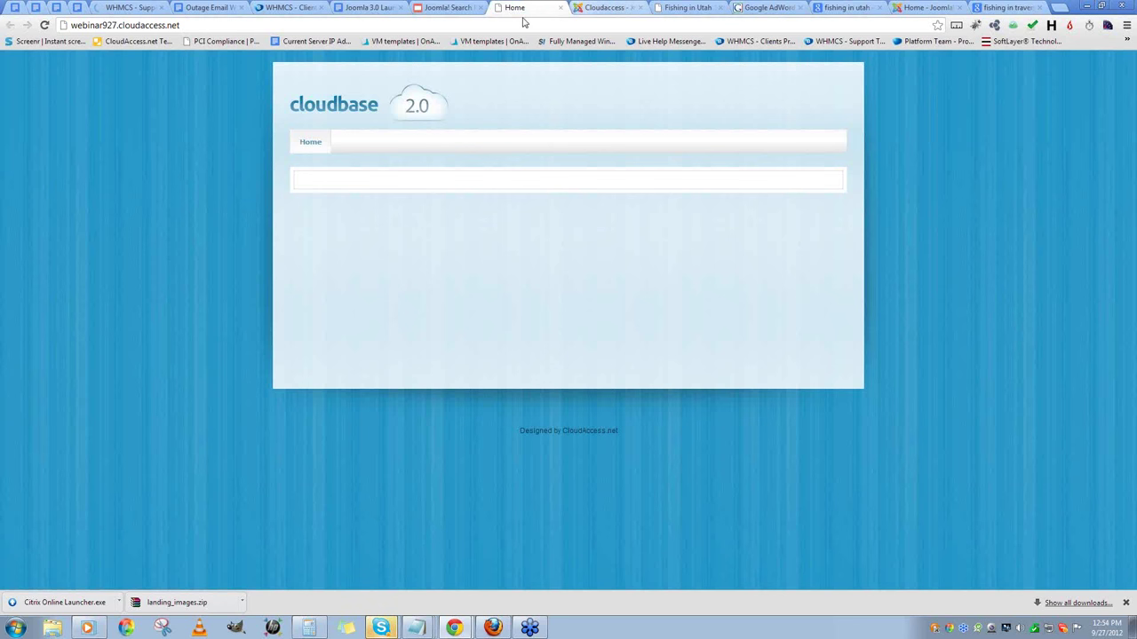
pyautogui.click(45, 25)
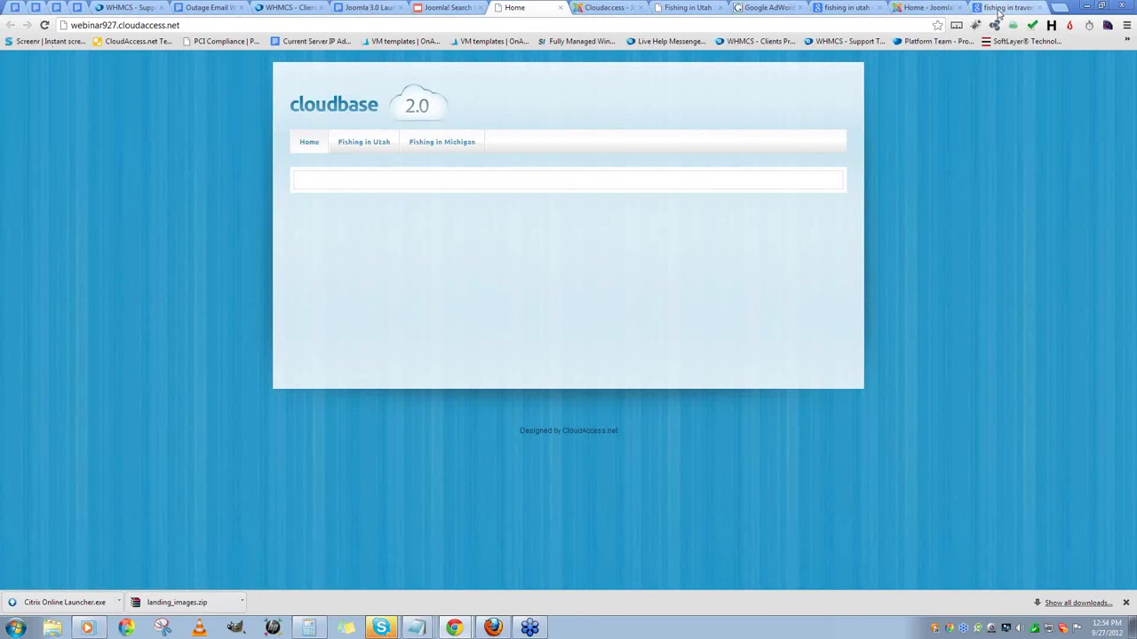
pyautogui.click(1003, 8)
pyautogui.click(846, 8)
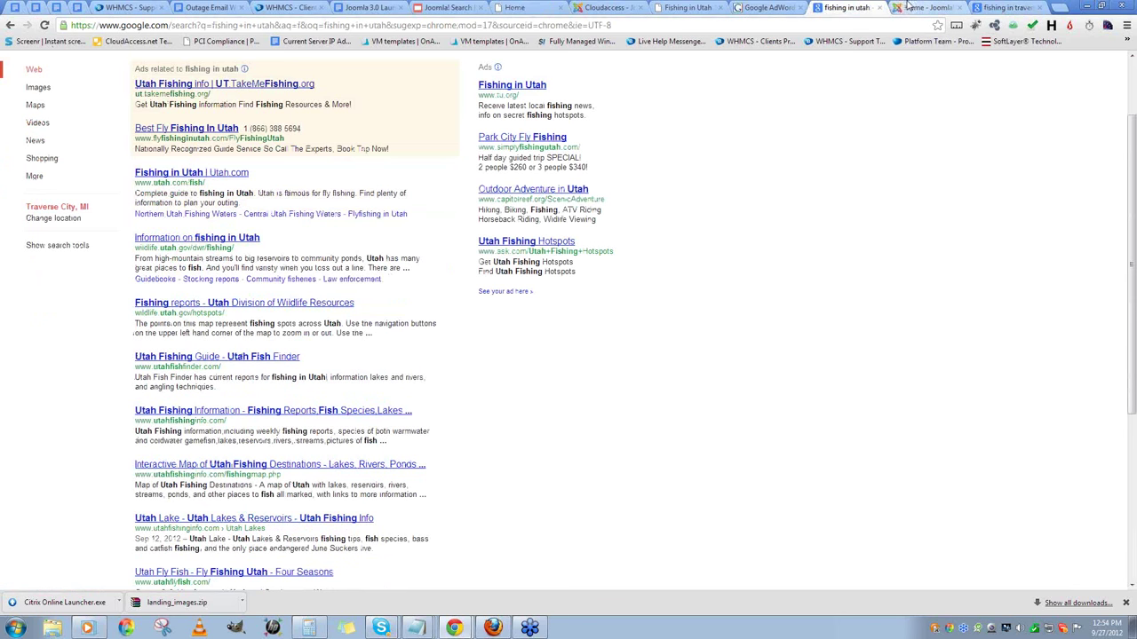
pyautogui.click(689, 7)
# - Return to the Keyword Tool and look over the related Michigan fishing phrases again
pyautogui.click(766, 8)
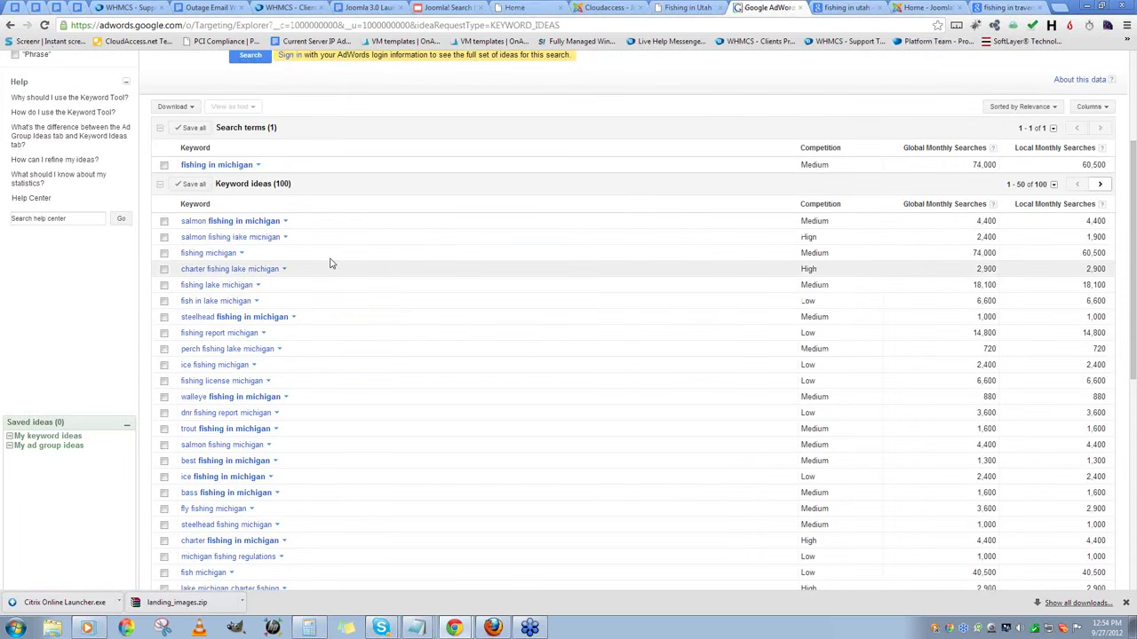
pyautogui.scroll(-5, 341, 263)
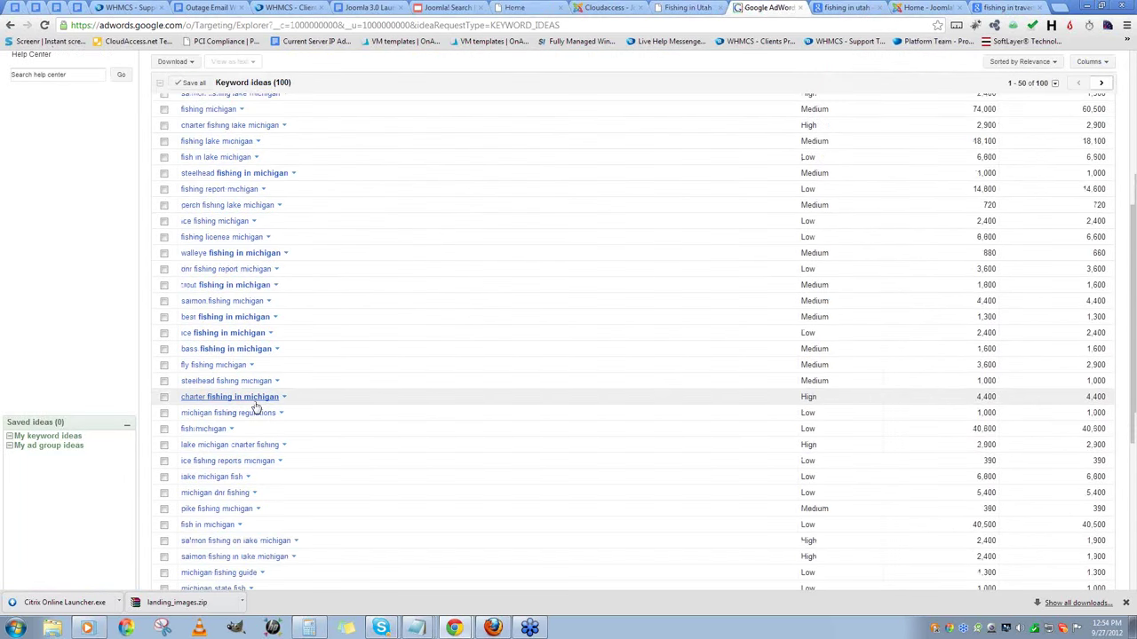
pyautogui.scroll(10, 395, 491)
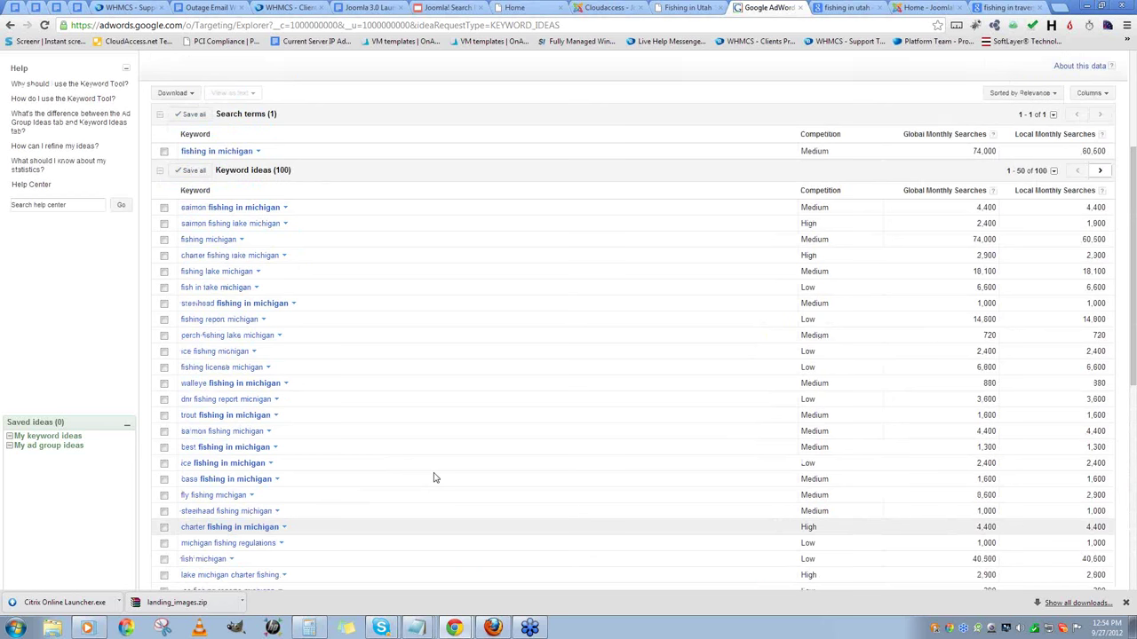
pyautogui.scroll(-1, 296, 399)
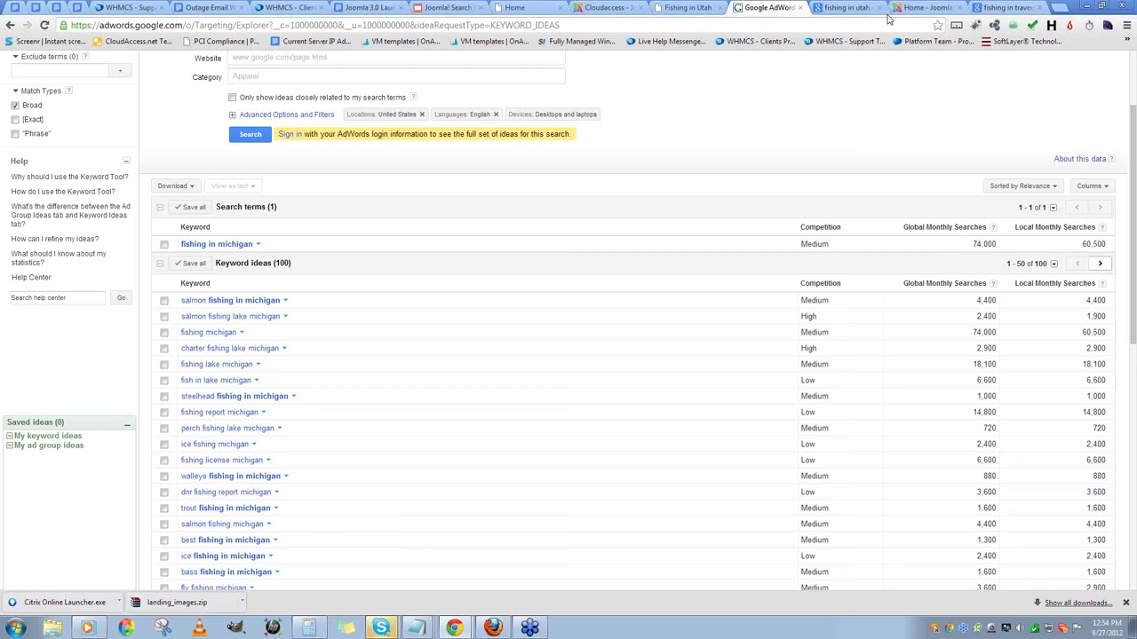
# - Change the "fishing in utah" Google query to "fishing in michigan", run the search and look through the ads and organic results
pyautogui.click(849, 8)
pyautogui.scroll(2, 240, 178)
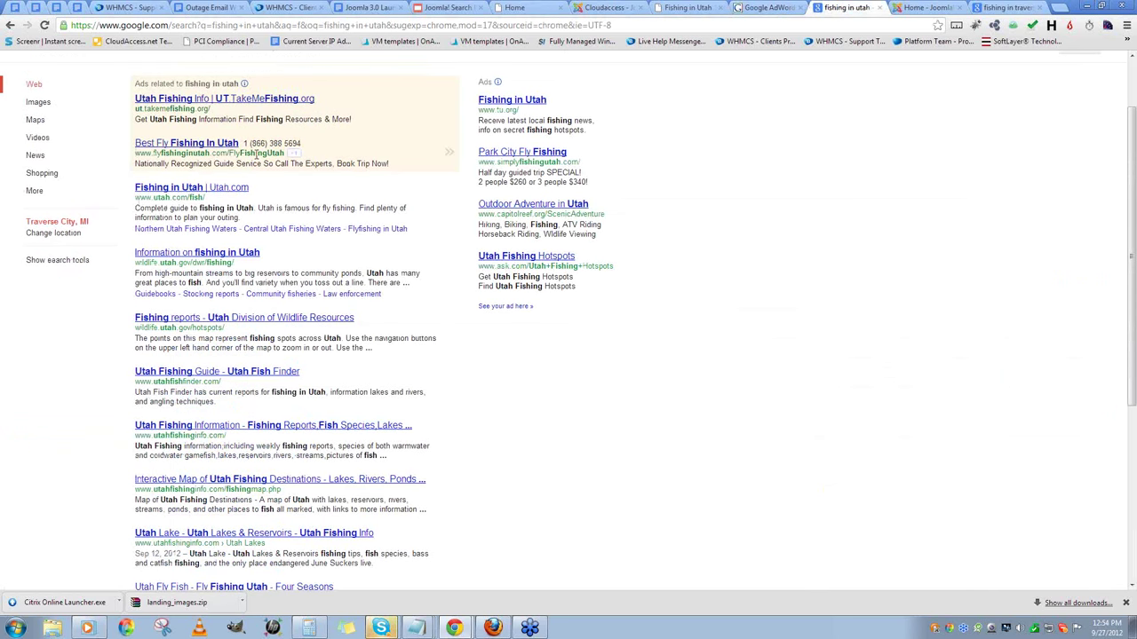
pyautogui.click(235, 90)
pyautogui.press('BackSpace')
pyautogui.press('BackSpace')
pyautogui.press('BackSpace')
pyautogui.press('BackSpace')
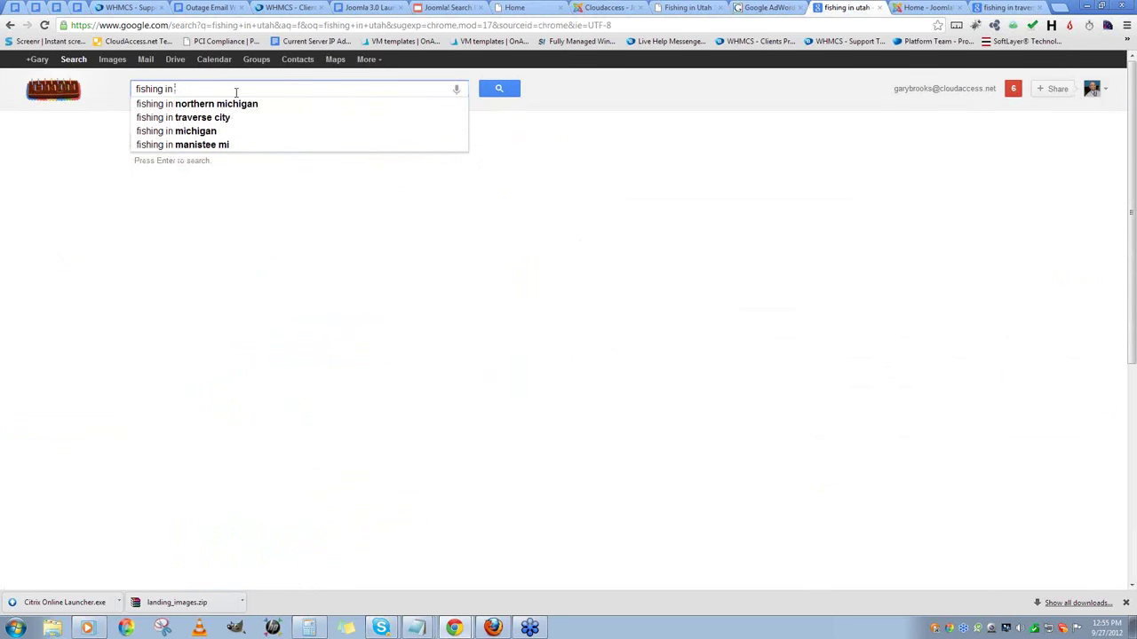
pyautogui.write('michigan')
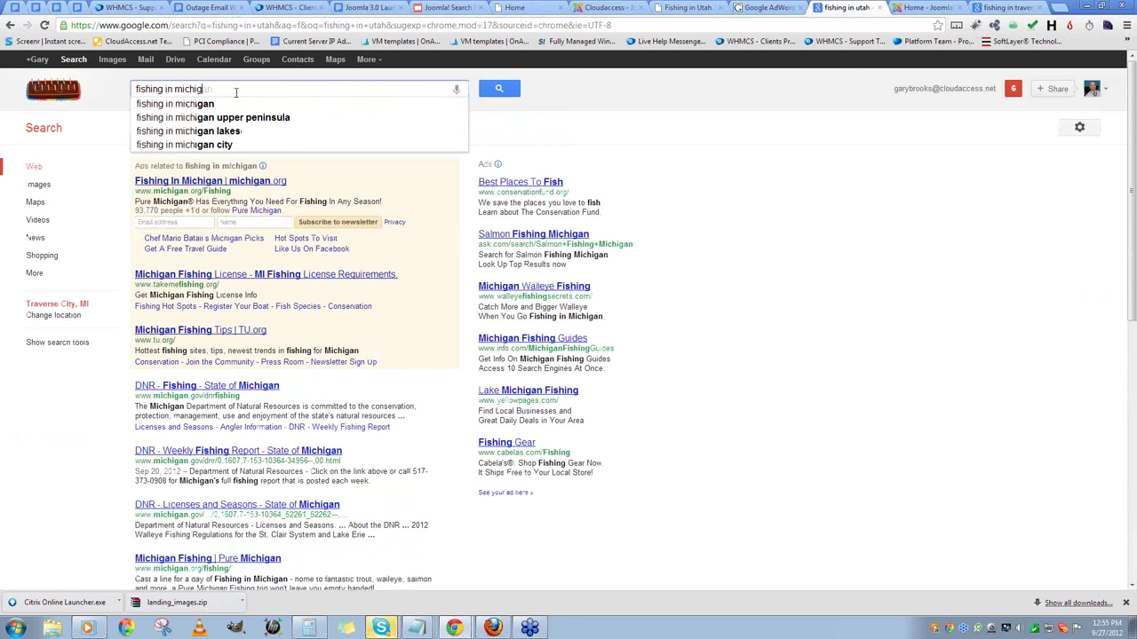
pyautogui.press('Return')
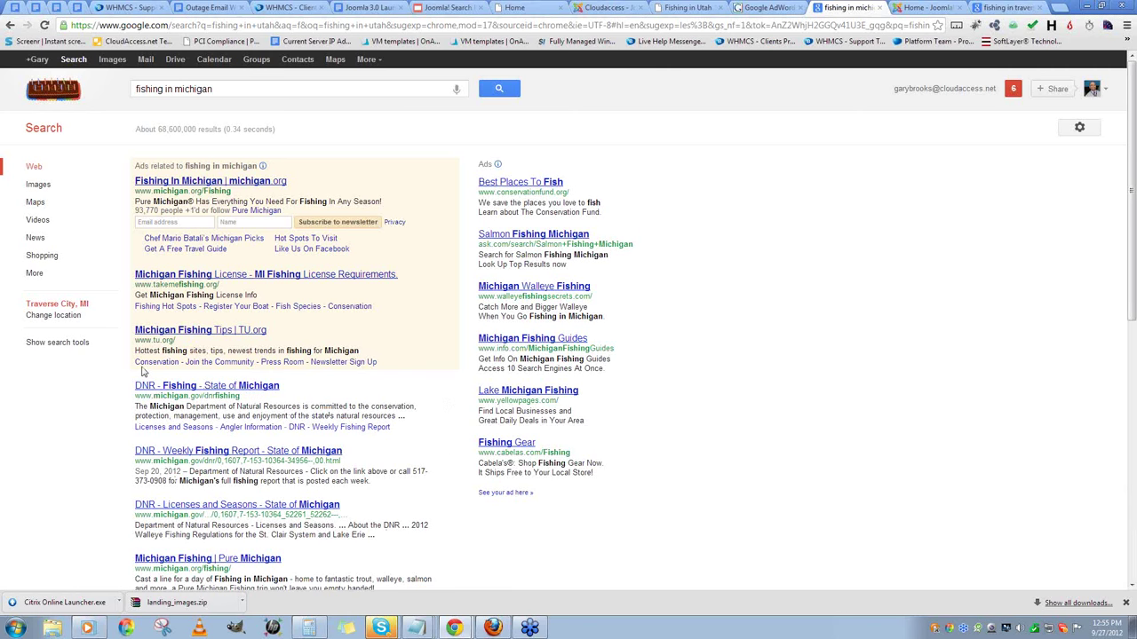
pyautogui.scroll(-2, 104, 443)
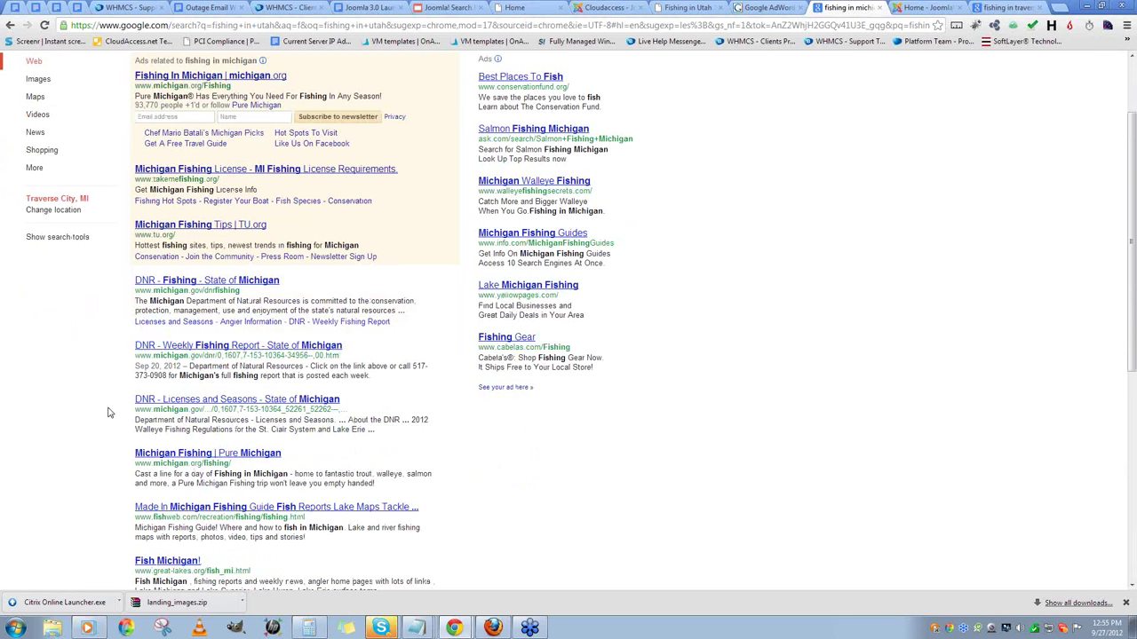
pyautogui.scroll(2, 122, 413)
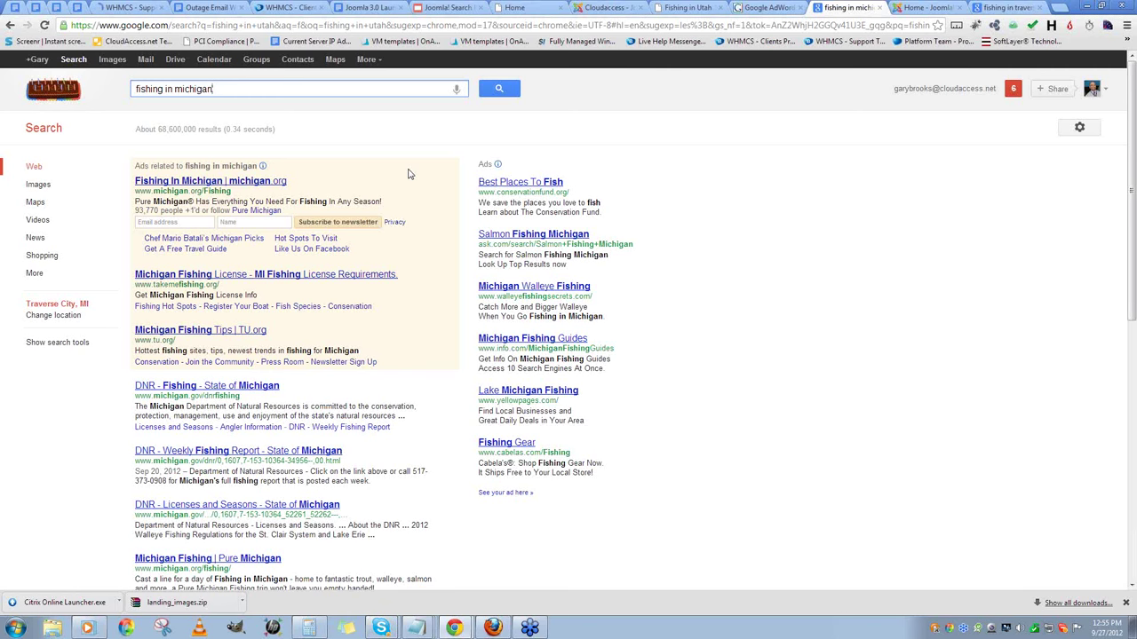
# - Go back to the Keyword Tool's Michigan ideas and run a Google Search on the keyword "pike fishing michigan"
pyautogui.click(928, 7)
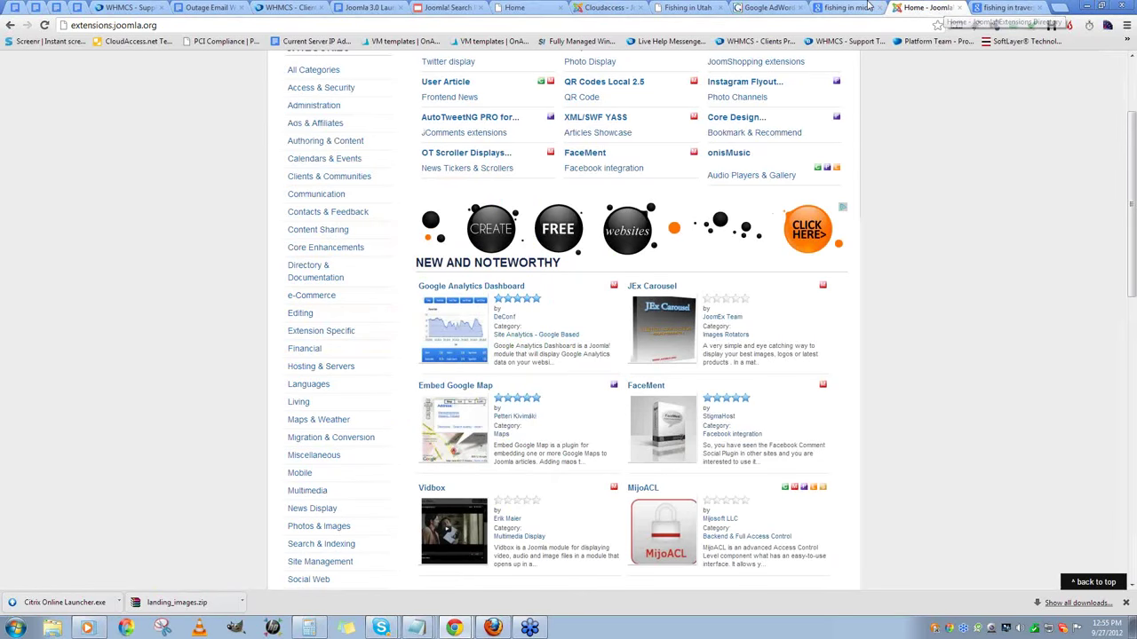
pyautogui.click(869, 8)
pyautogui.click(768, 7)
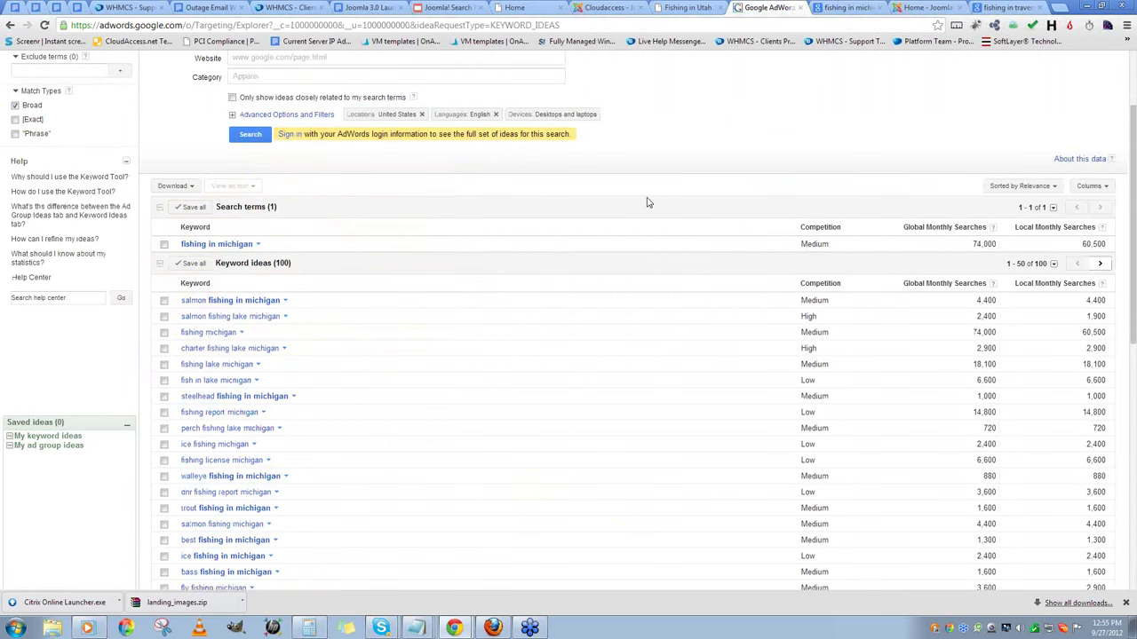
pyautogui.scroll(-1, 646, 203)
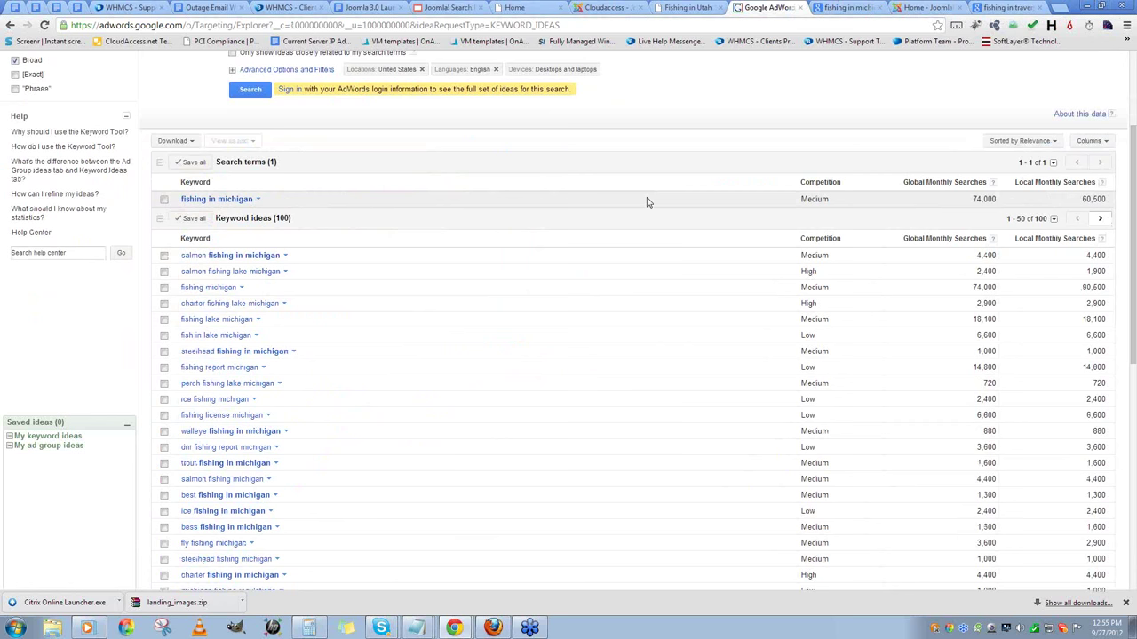
pyautogui.scroll(-10, 560, 279)
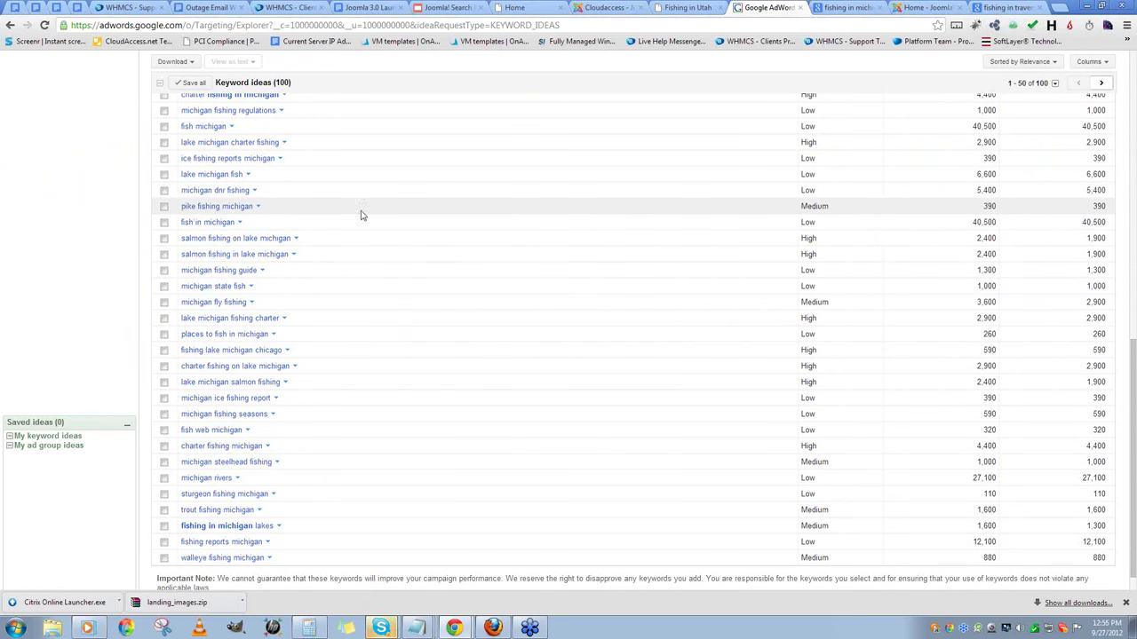
pyautogui.click(259, 206)
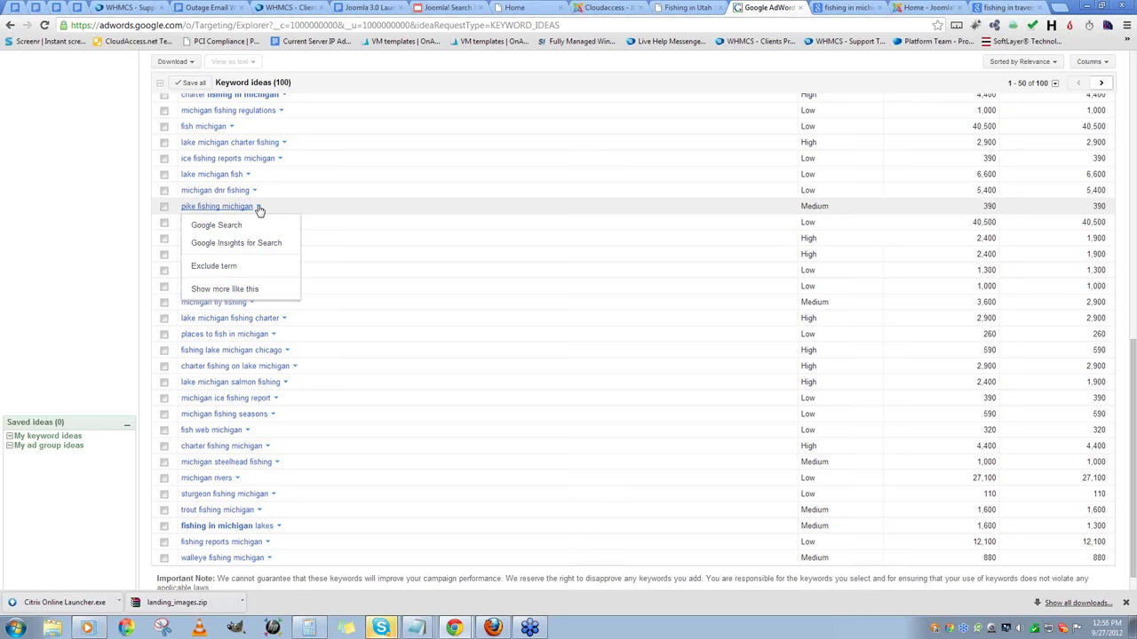
pyautogui.click(243, 226)
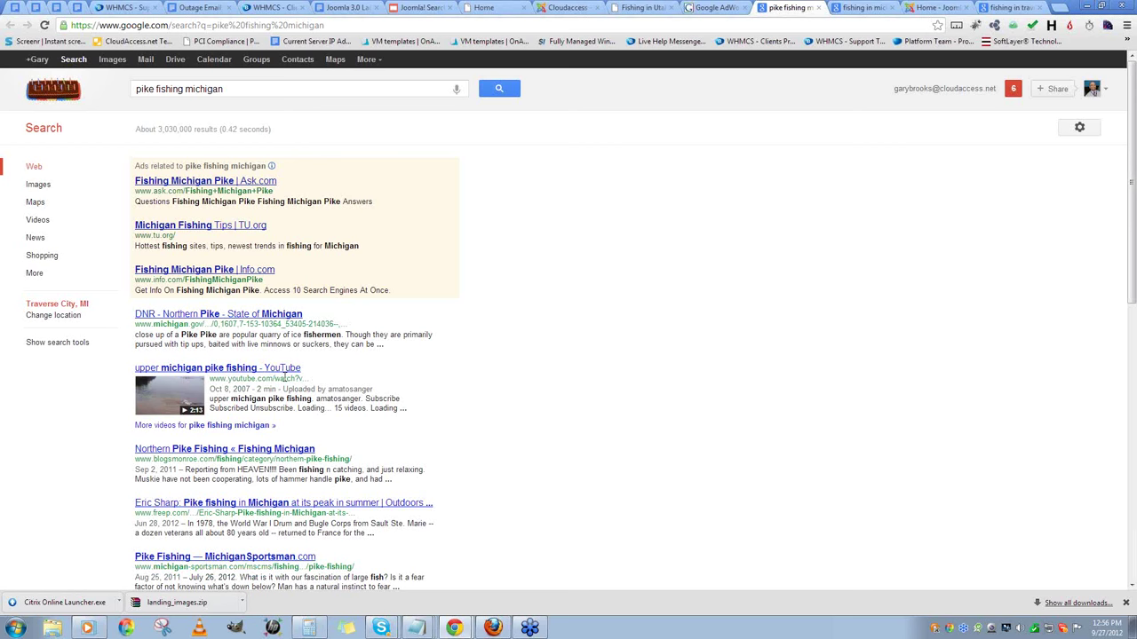
# - Look through the "pike fishing michigan" search results and highlight the query phrase
pyautogui.scroll(-1, 302, 373)
pyautogui.scroll(-1, 346, 370)
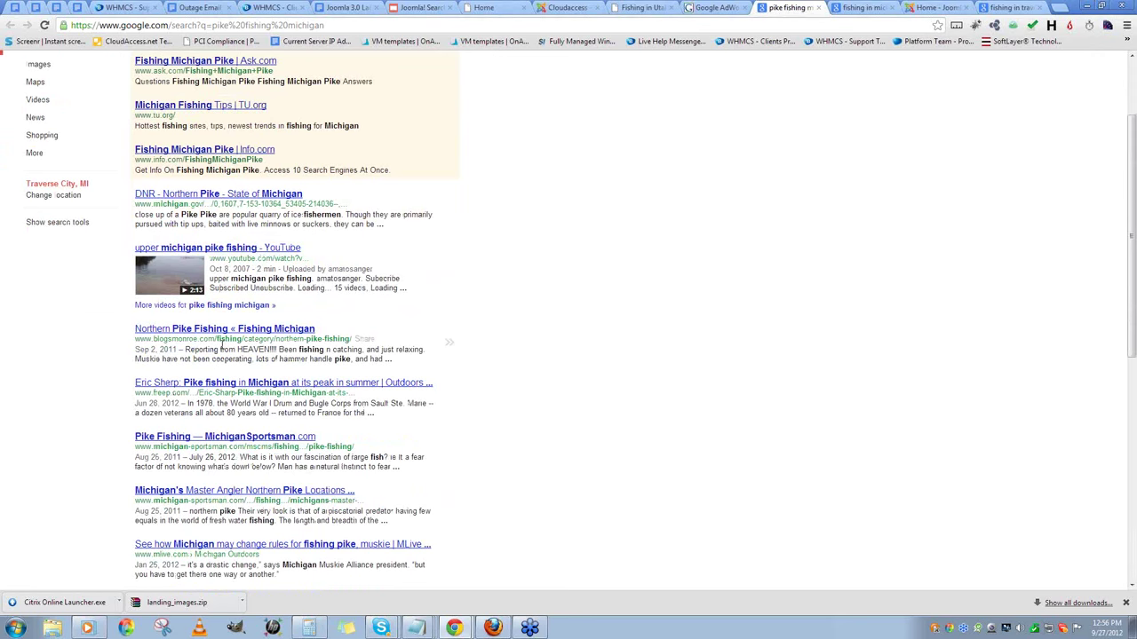
pyautogui.scroll(2, 246, 101)
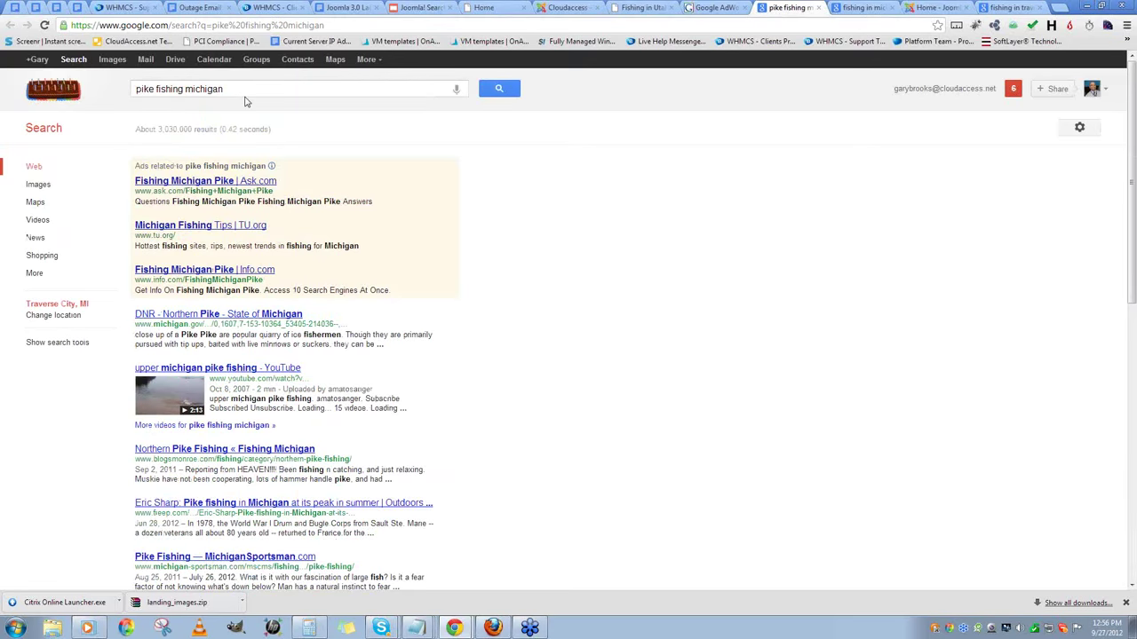
pyautogui.tripleClick(246, 92)
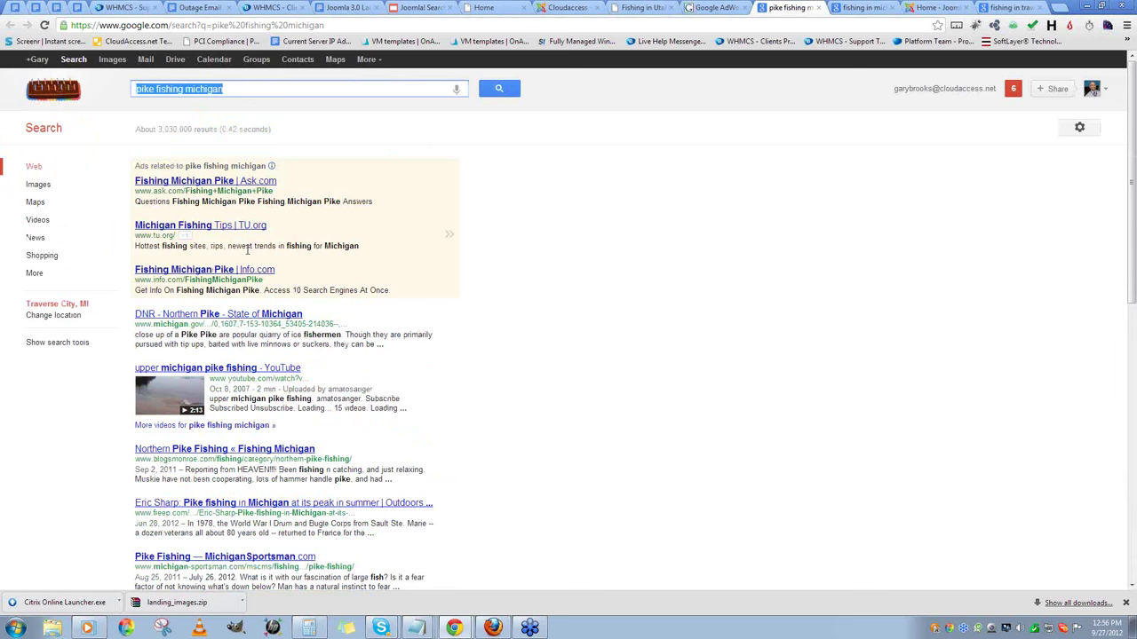
# - Revisit the "fishing in michigan" results, return to the Keyword Tool and run a Google Search on "fish in michigan"
pyautogui.click(866, 7)
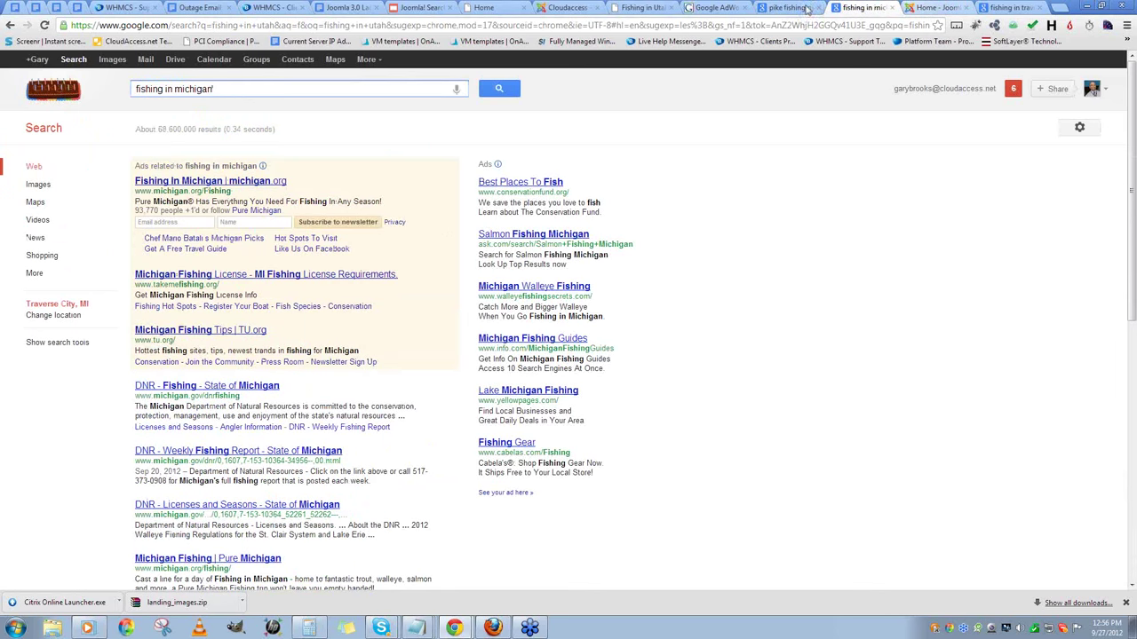
pyautogui.click(715, 8)
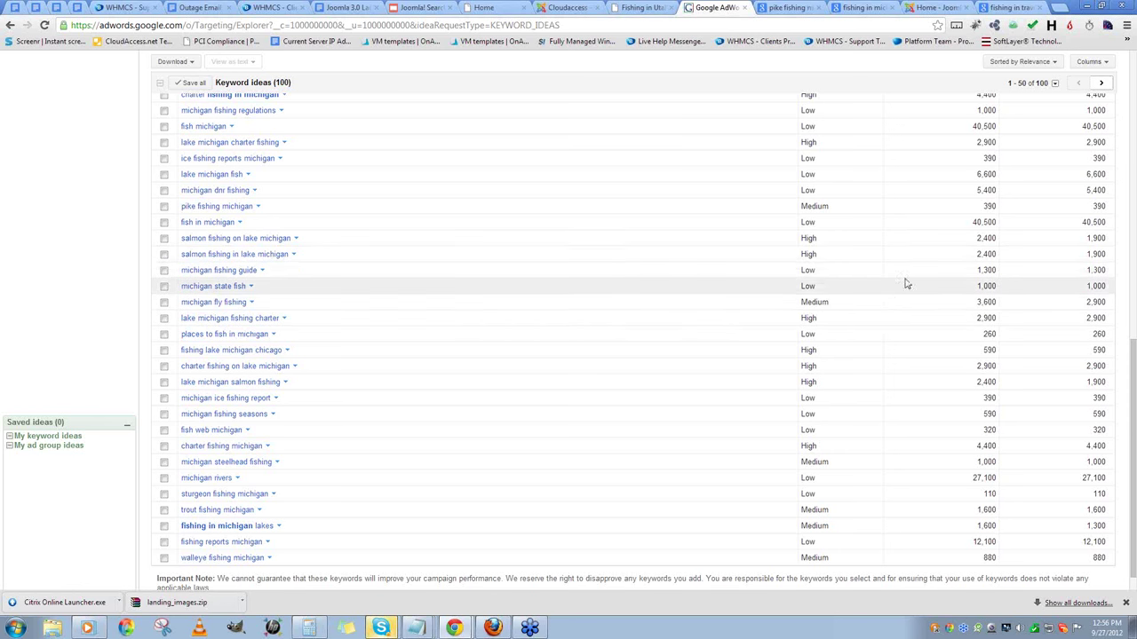
pyautogui.click(242, 225)
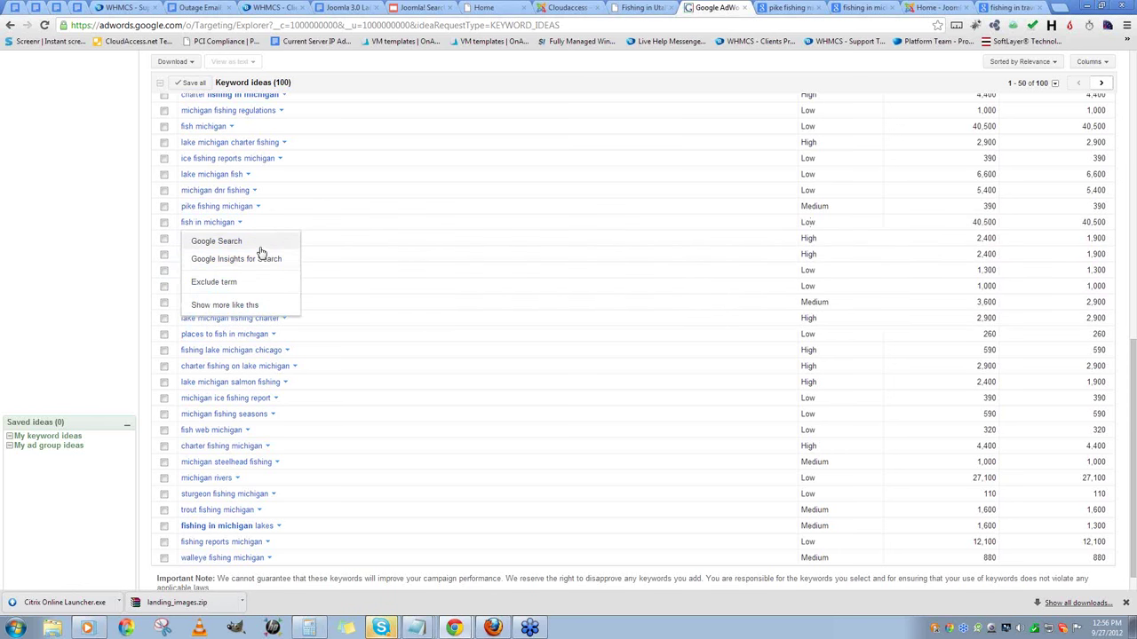
pyautogui.click(259, 242)
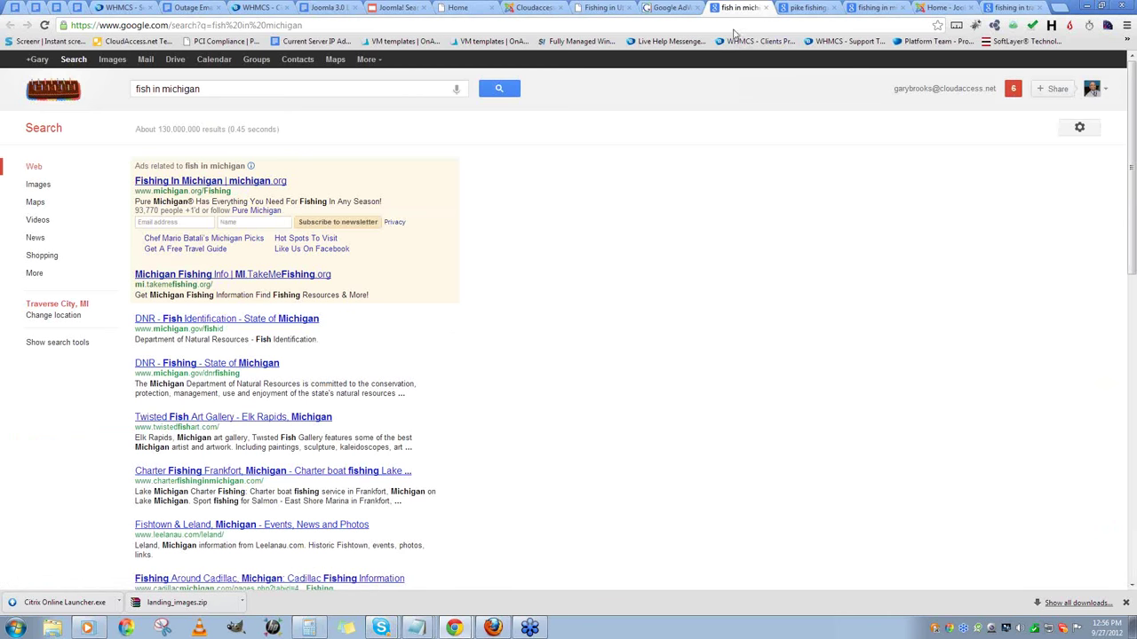
# - Close the "fish in michigan" results and run a Google Search on the Keyword Tool idea "charter fishing michigan"
pyautogui.click(766, 7)
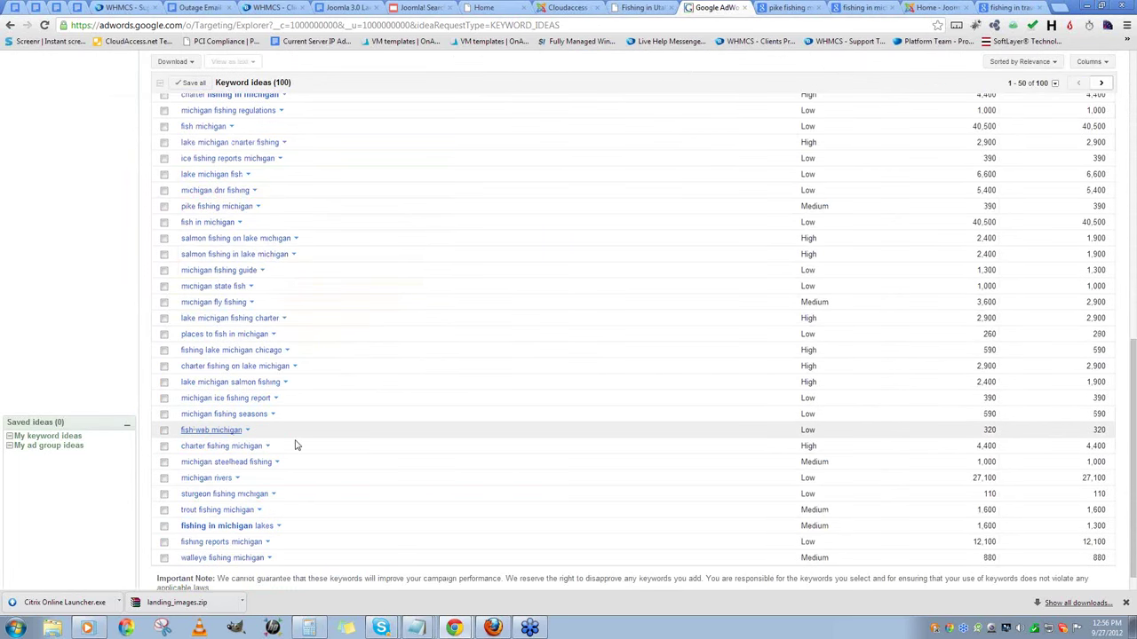
pyautogui.click(268, 448)
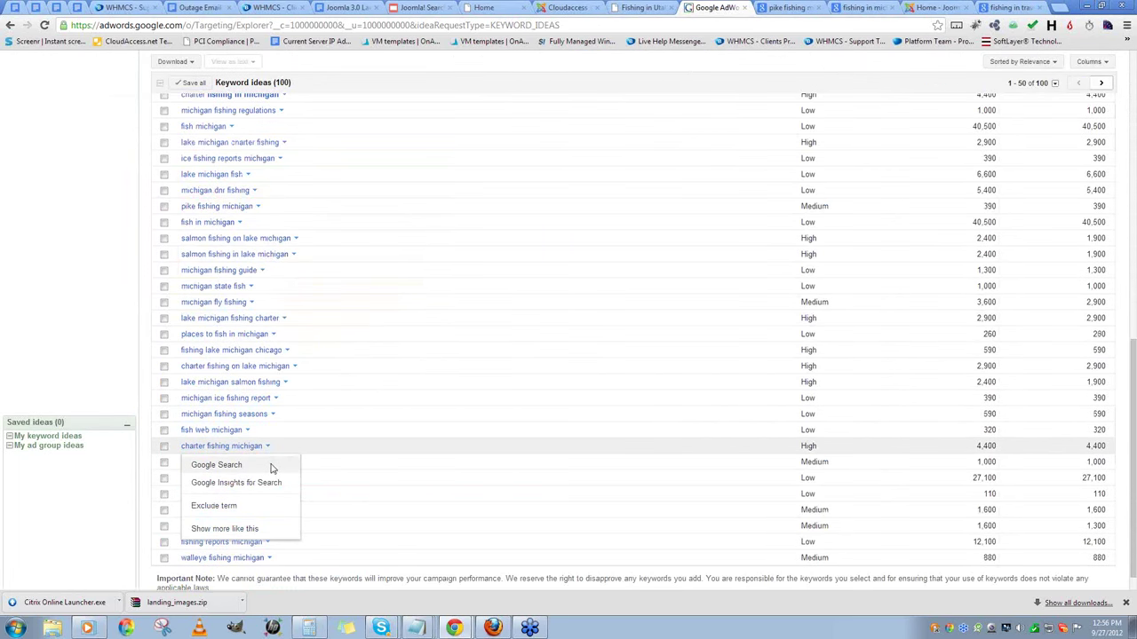
pyautogui.click(272, 466)
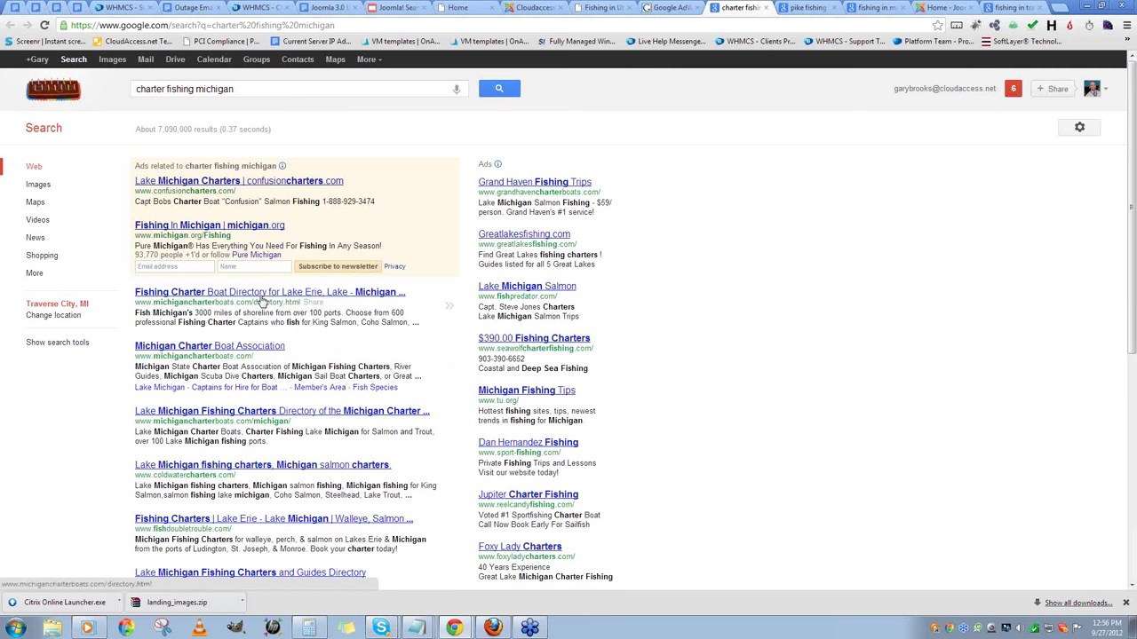
# - Close the "charter fishing michigan" results and review the competition and monthly searches of the Michigan keyword ideas
pyautogui.click(765, 8)
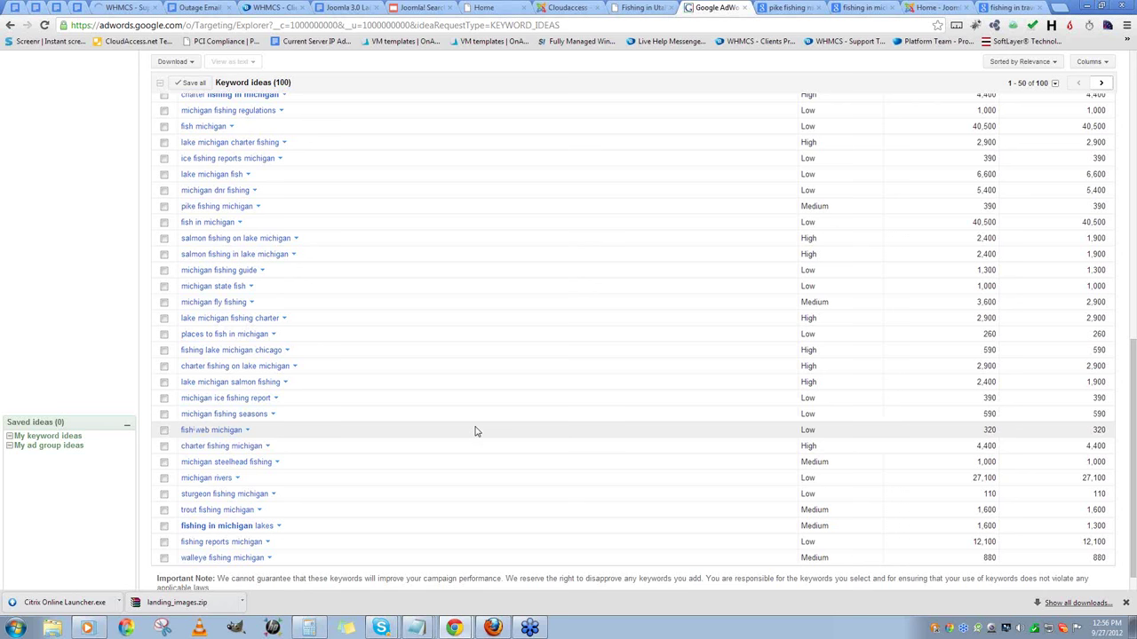
pyautogui.scroll(-1, 475, 432)
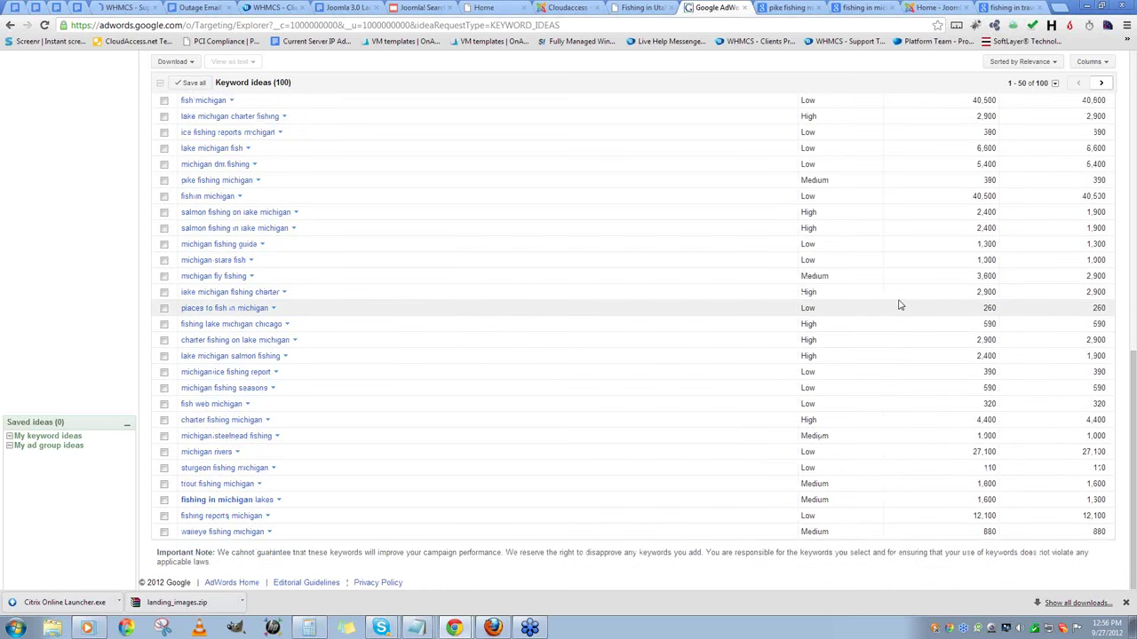
pyautogui.scroll(4, 513, 358)
pyautogui.scroll(-2, 480, 351)
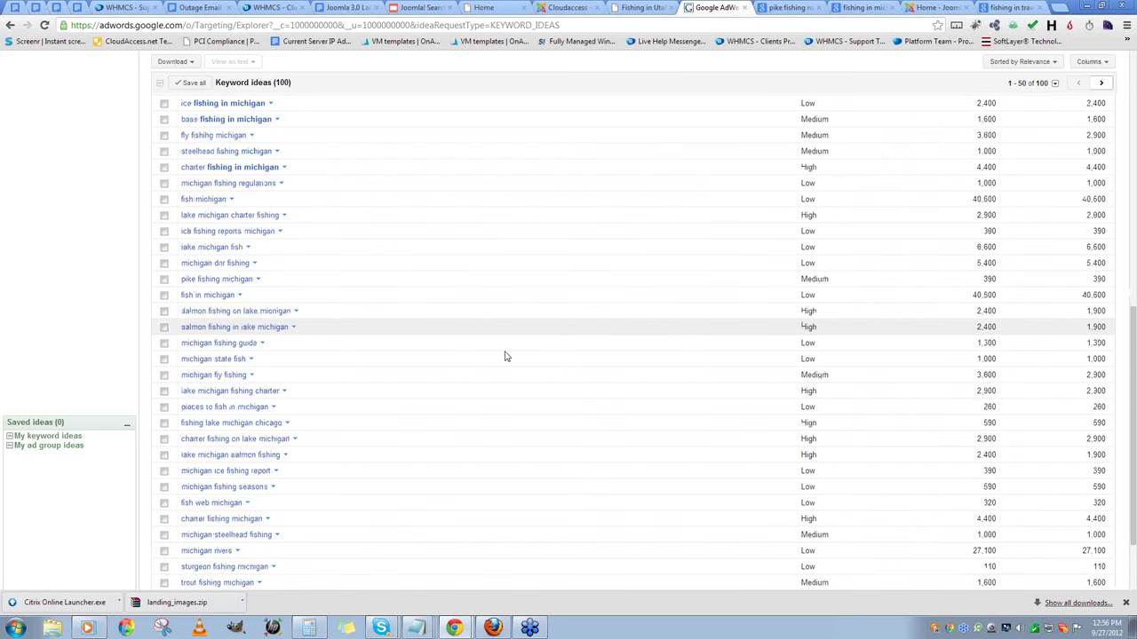
pyautogui.scroll(3, 702, 354)
pyautogui.scroll(6, 701, 353)
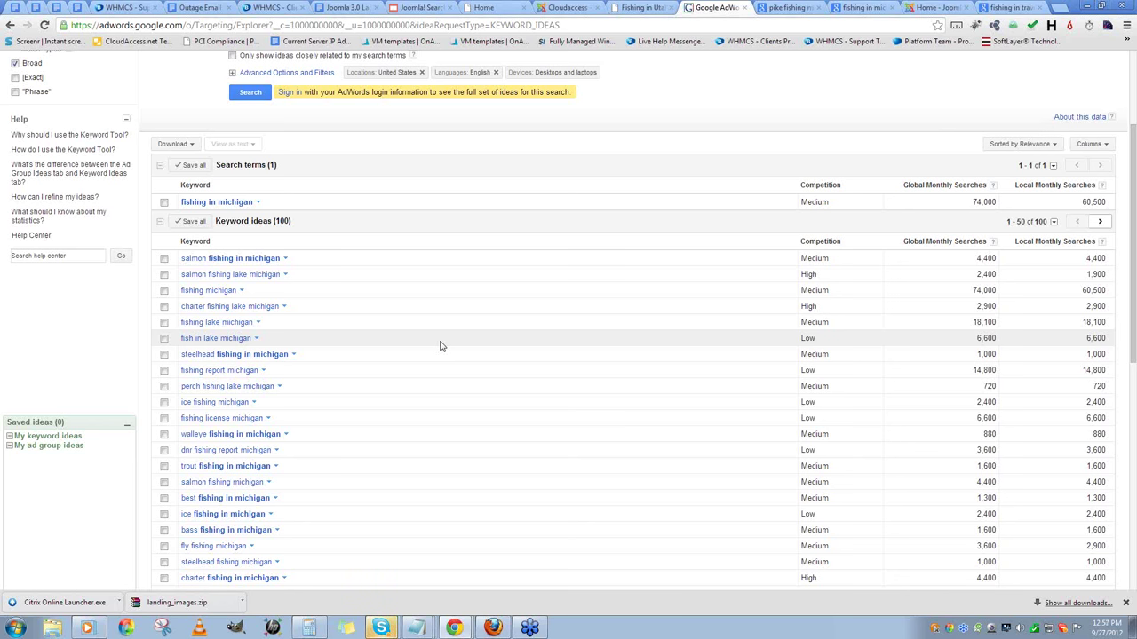
pyautogui.scroll(1, 957, 270)
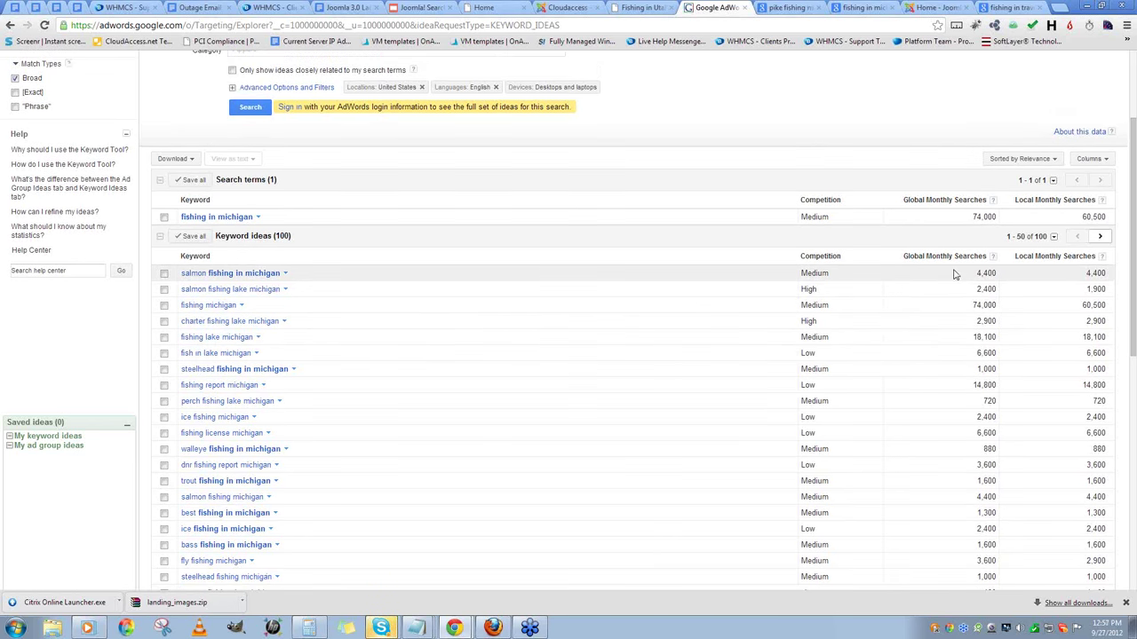
pyautogui.scroll(1, 954, 276)
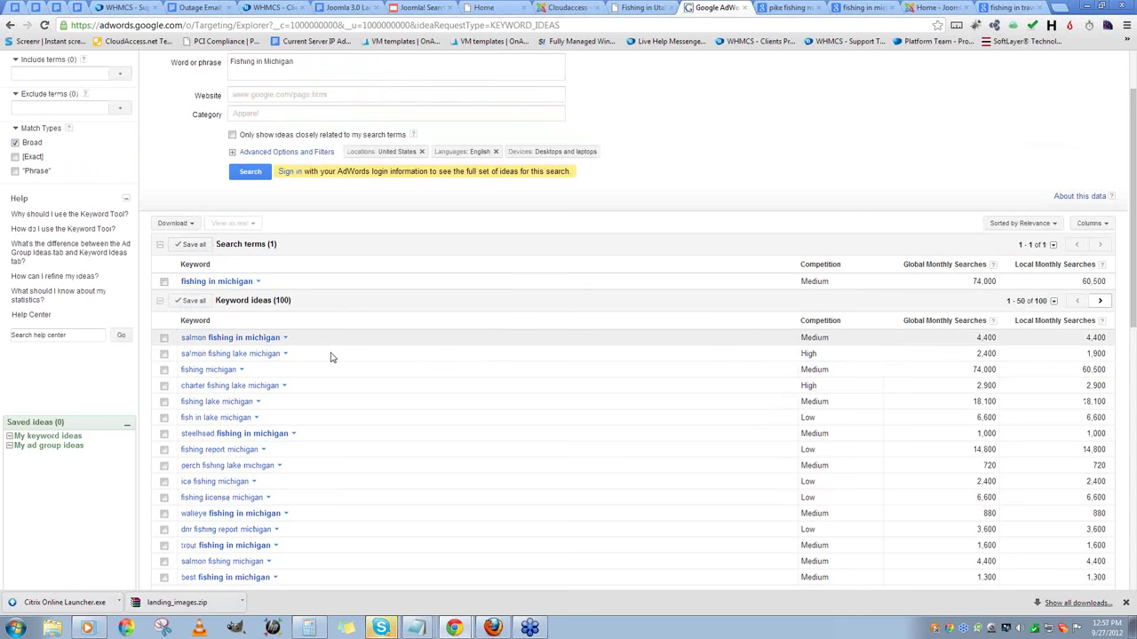
# - Save the keyword ideas "salmon fishing lake michigan", "fishing michigan" and "charter fishing lake michigan", and check the options for viewing them as text
pyautogui.click(164, 354)
pyautogui.click(163, 369)
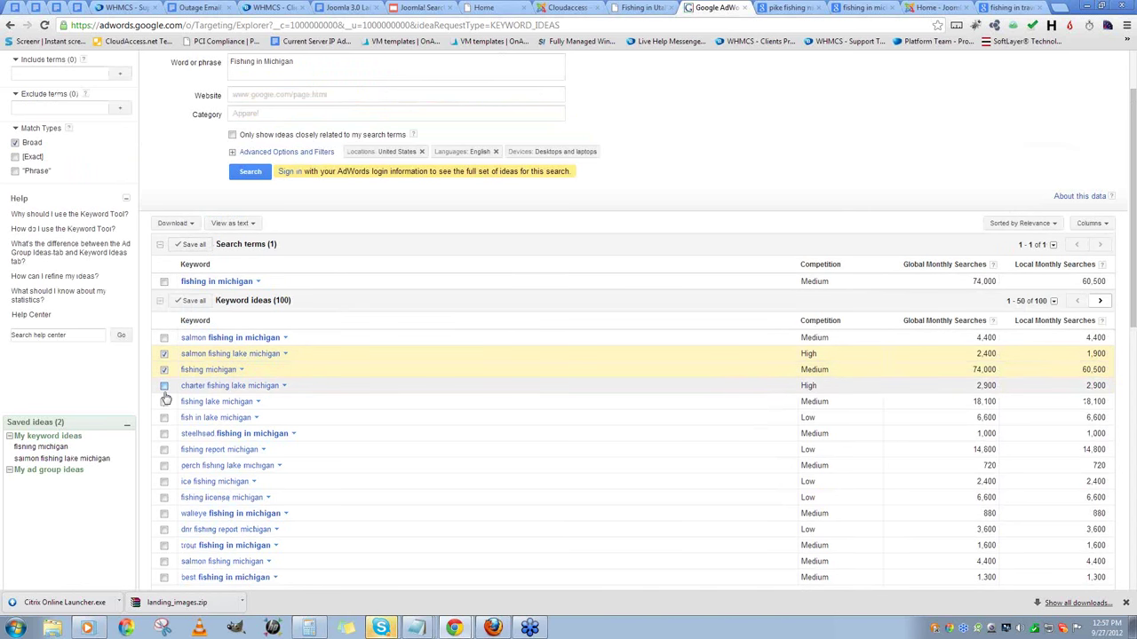
pyautogui.click(163, 385)
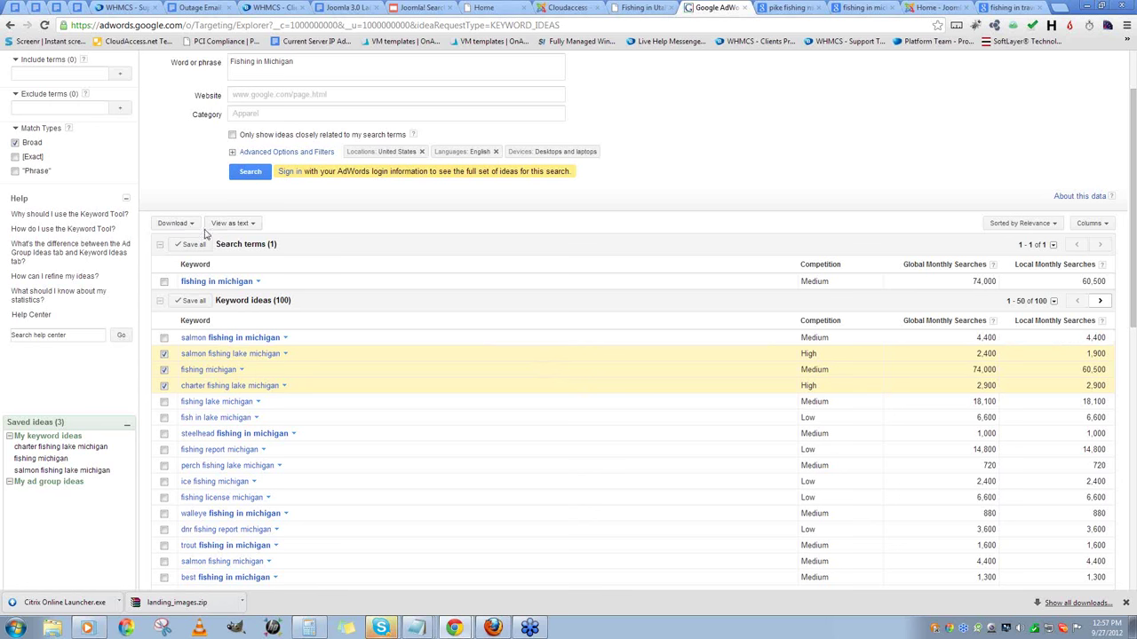
pyautogui.click(253, 225)
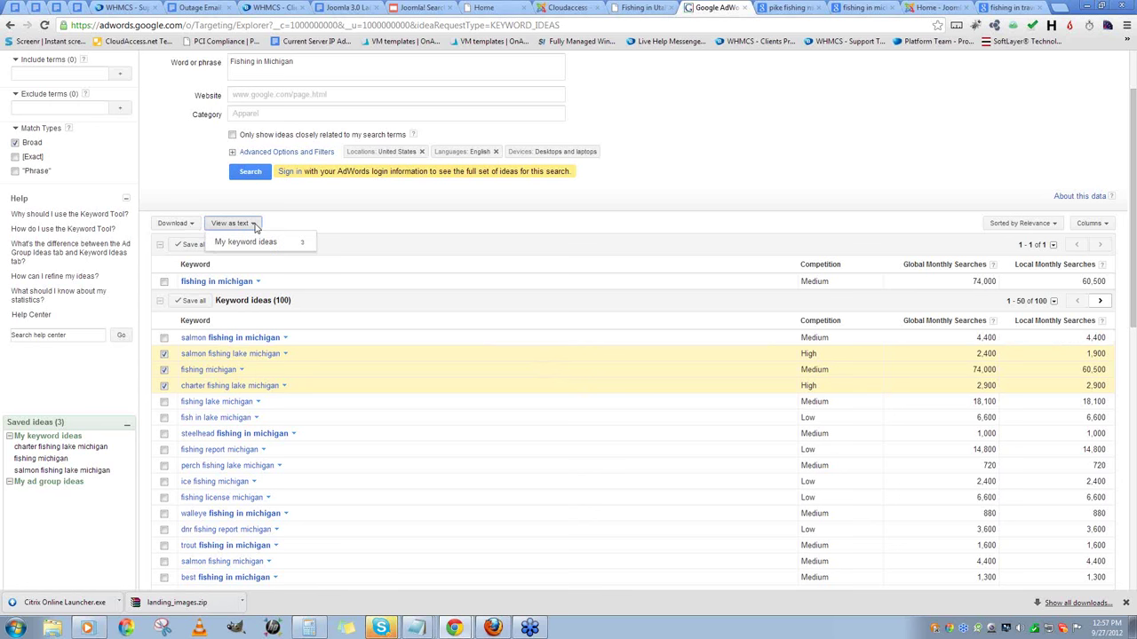
pyautogui.click(424, 229)
# - Look through the remaining keyword ideas, highlighting the global monthly searches of low-competition terms and the keyword "michigan fishing seasons"
pyautogui.scroll(-4, 422, 283)
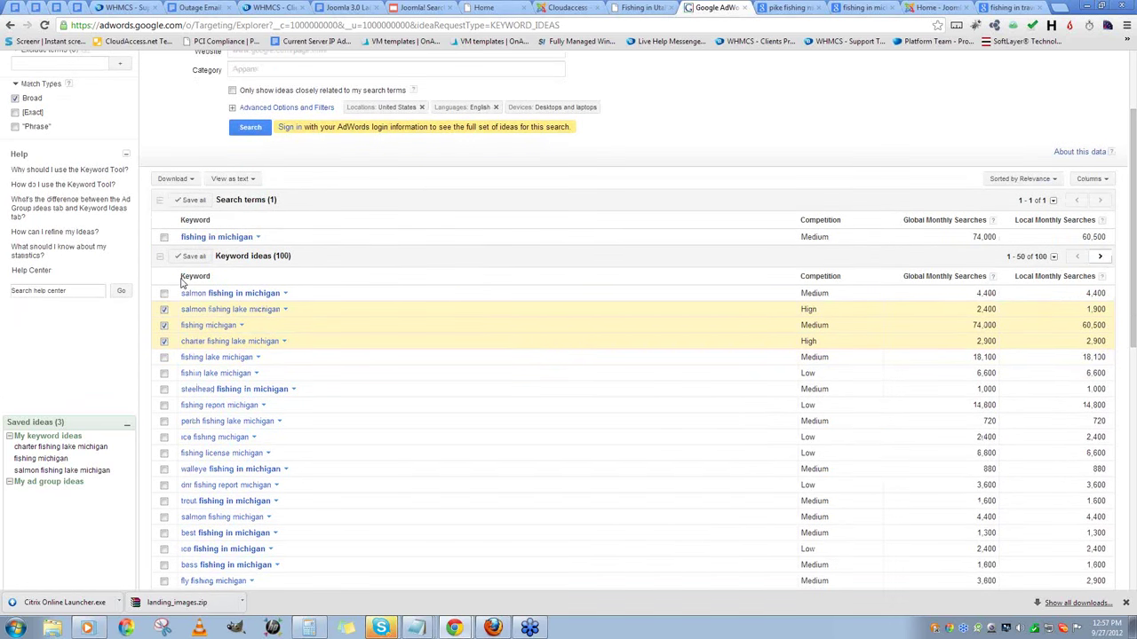
pyautogui.scroll(-2, 346, 329)
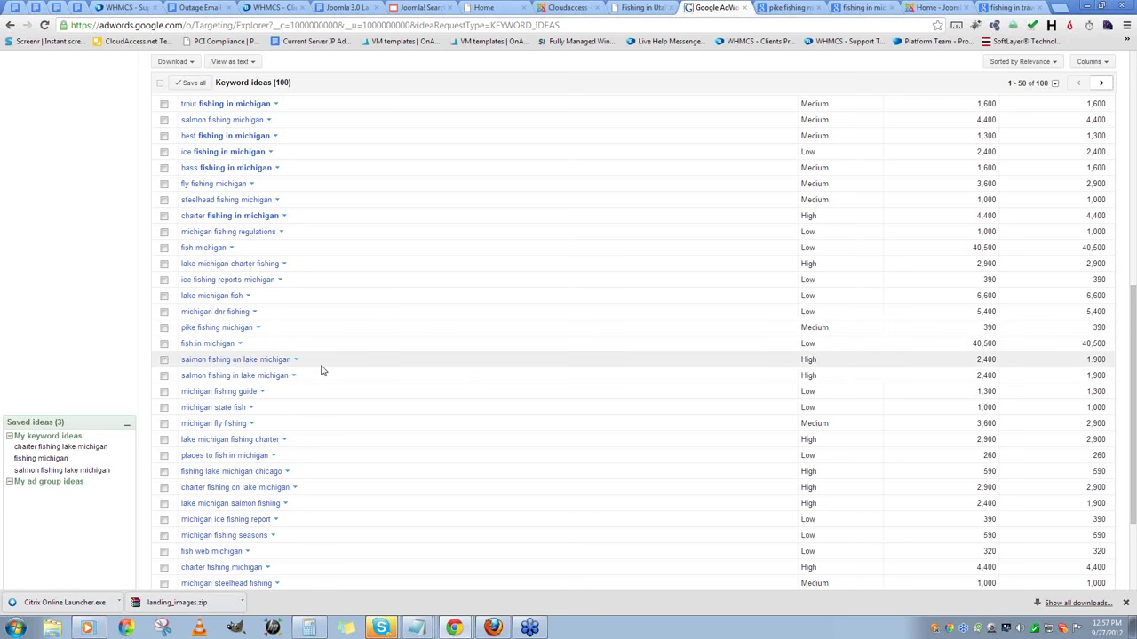
pyautogui.scroll(-3, 754, 426)
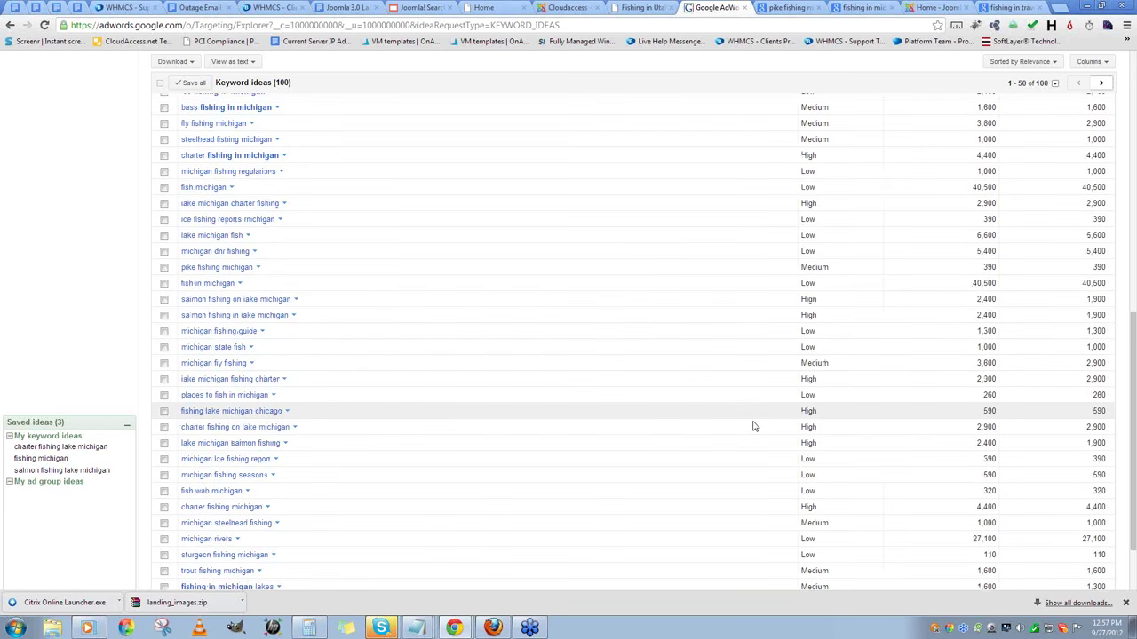
pyautogui.scroll(-1, 897, 415)
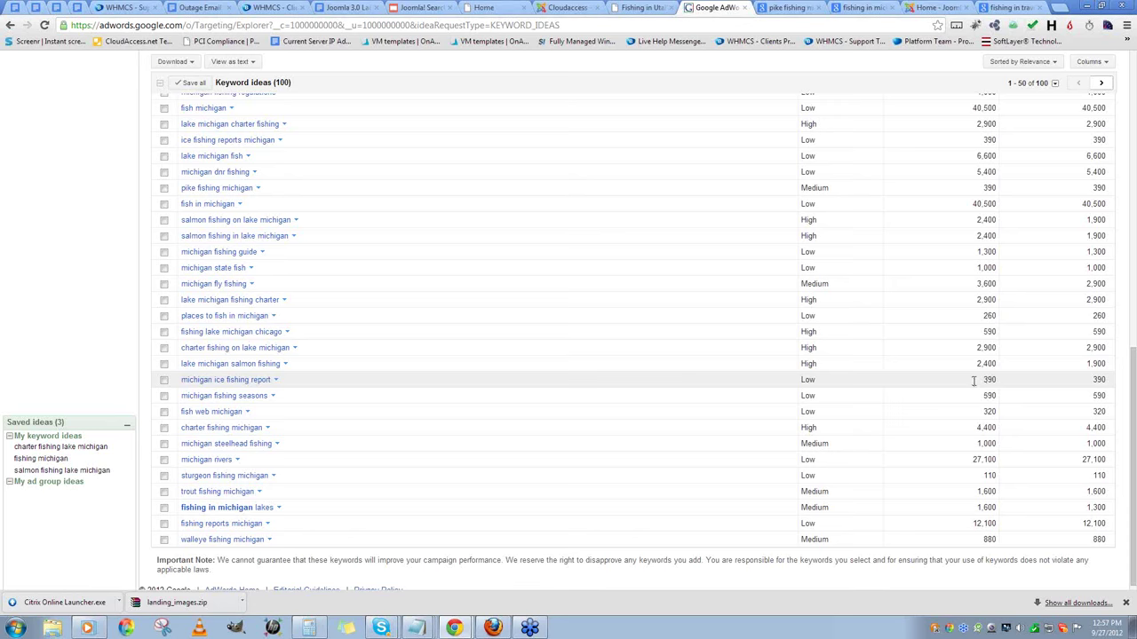
pyautogui.doubleClick(988, 380)
pyautogui.doubleClick(990, 412)
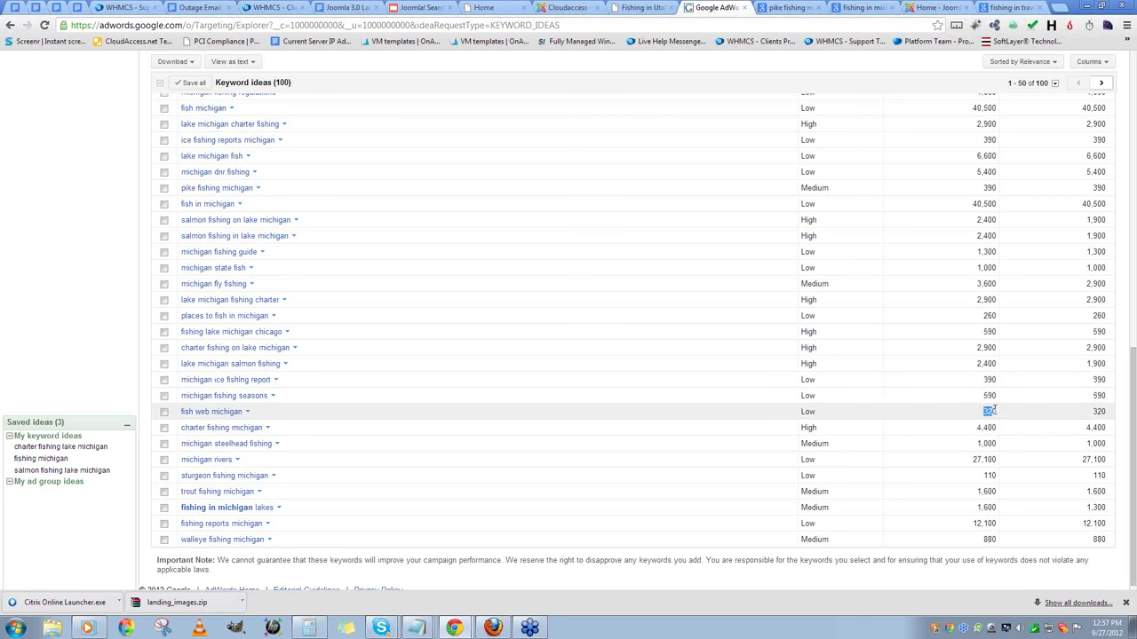
pyautogui.doubleClick(988, 396)
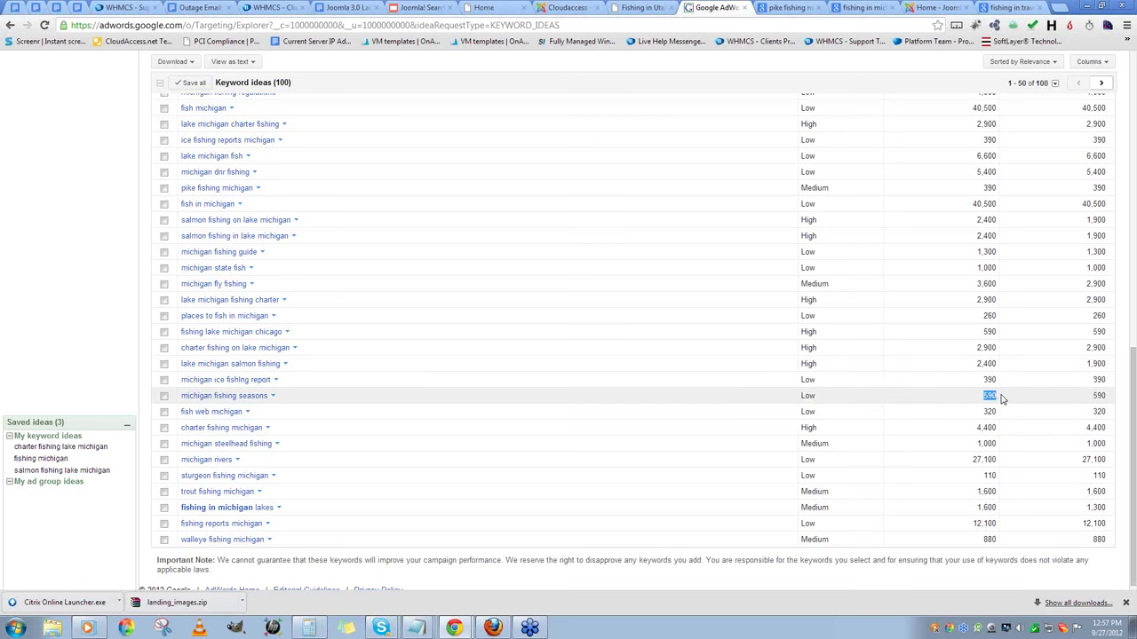
pyautogui.click(1001, 399)
pyautogui.moveTo(314, 404); pyautogui.dragTo(185, 399)
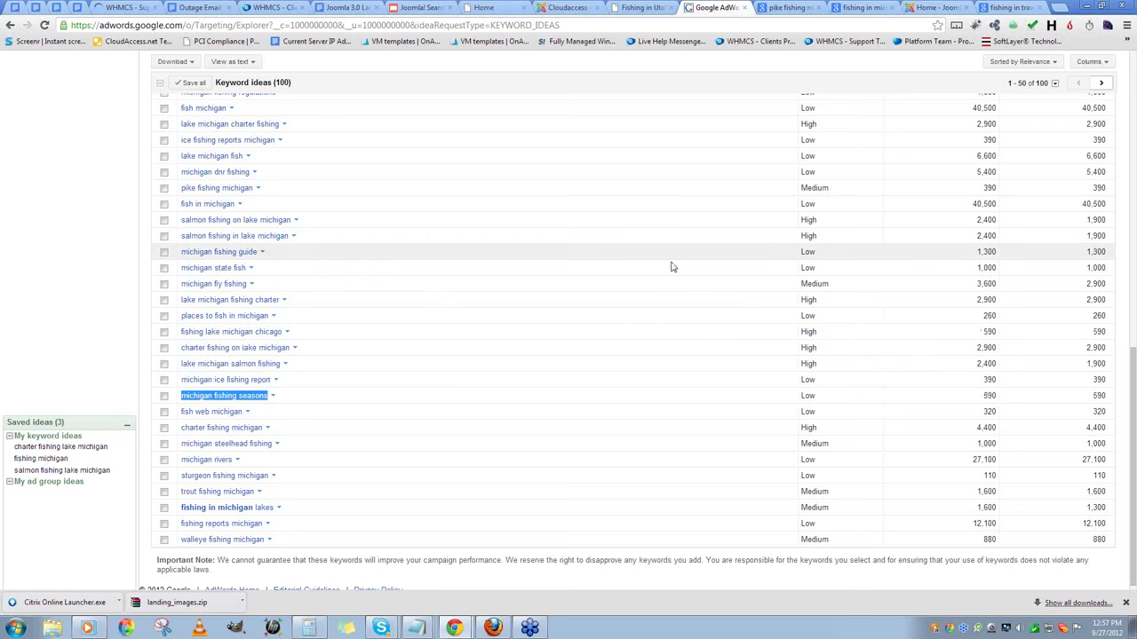
# - Revisit the "Developing a long tail SEO Campaign" slide, return to the Fishing in Michigan article in Joomla and highlight its title
pyautogui.scroll(3, 683, 400)
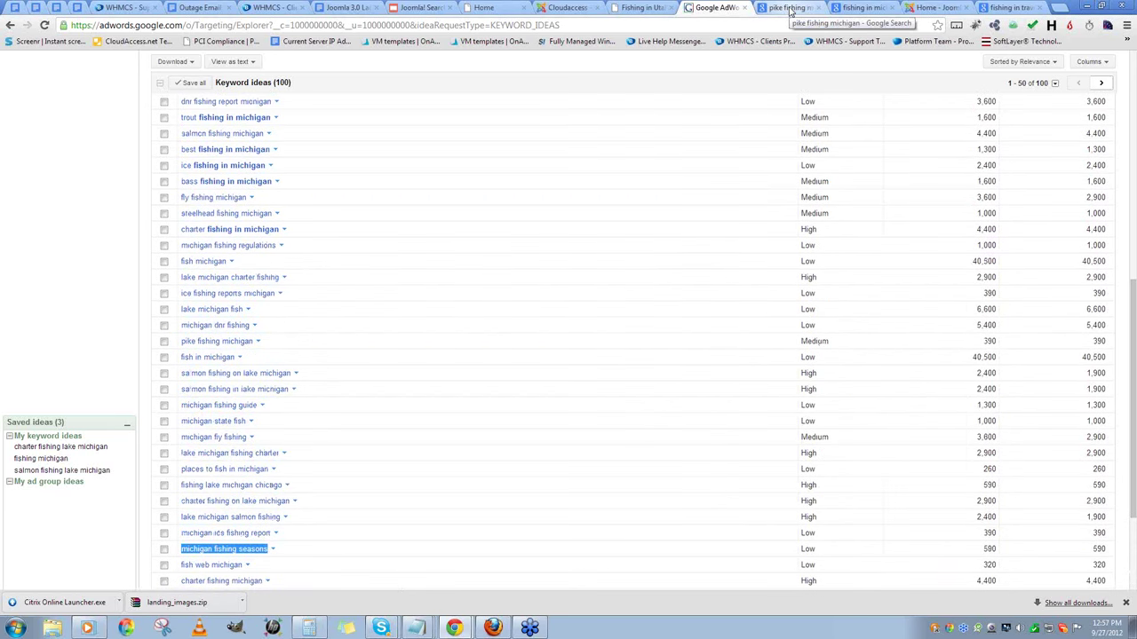
pyautogui.click(644, 7)
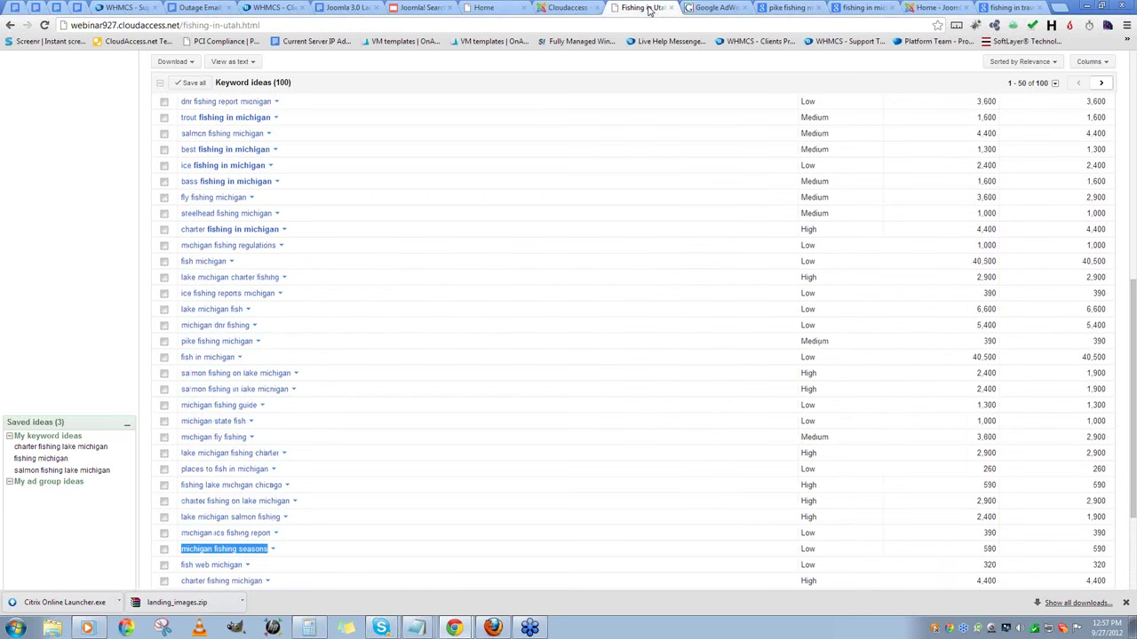
pyautogui.click(564, 7)
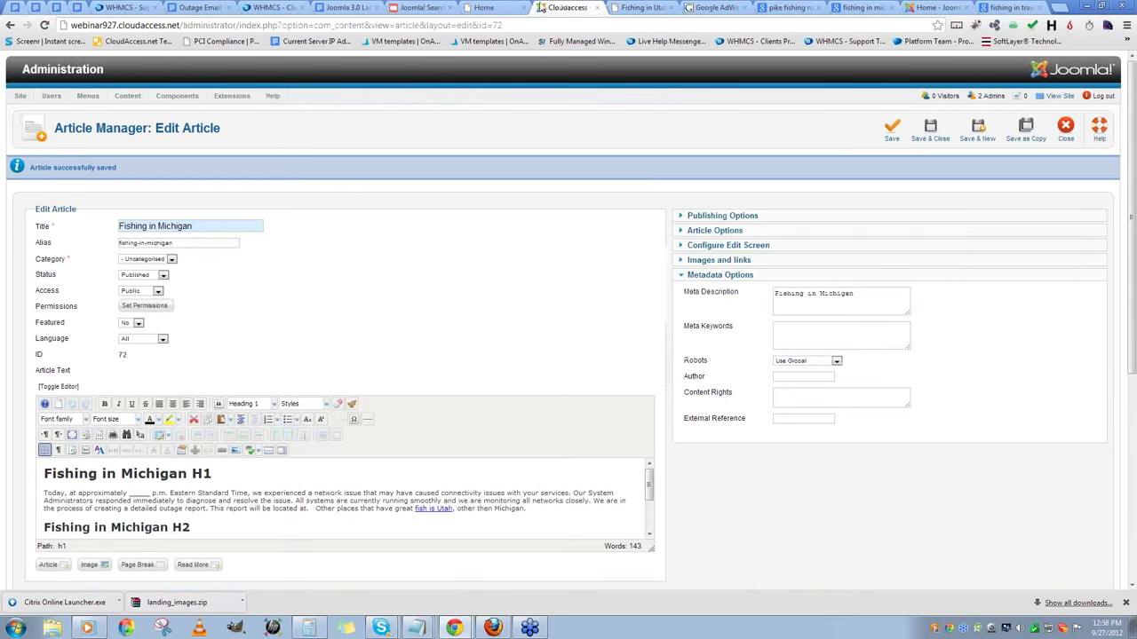
pyautogui.click(422, 7)
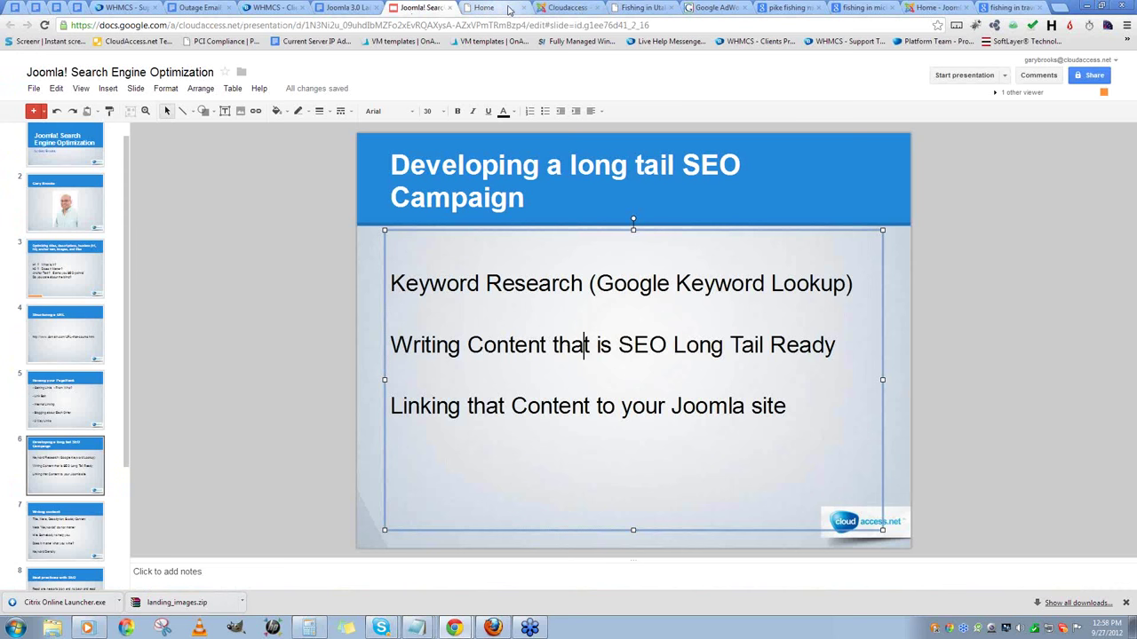
pyautogui.click(556, 7)
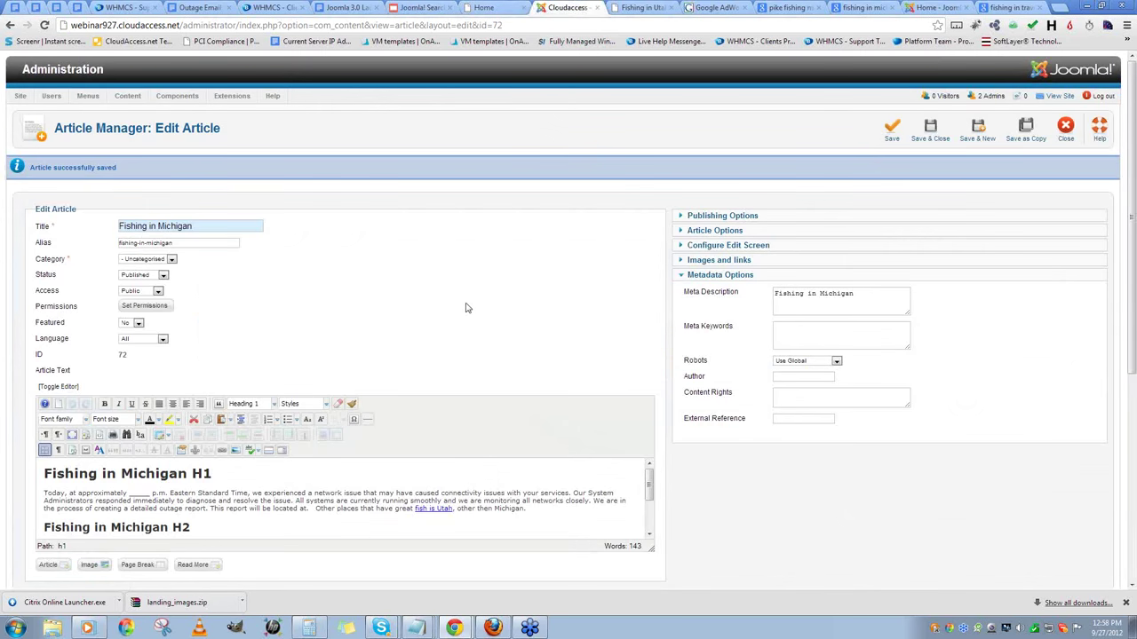
pyautogui.scroll(-1, 465, 308)
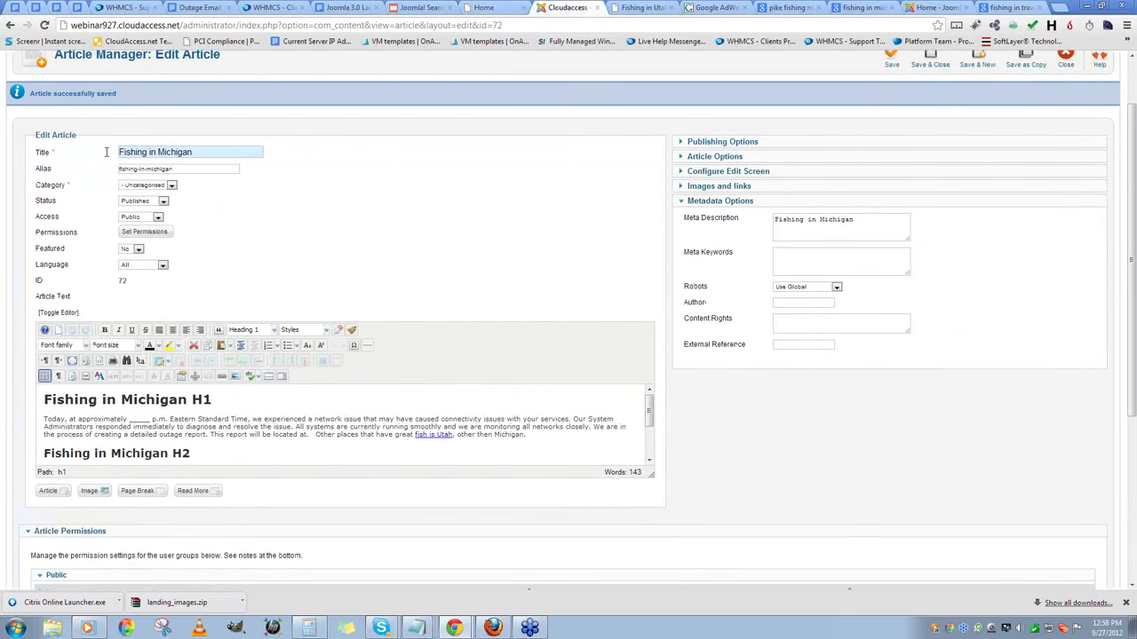
pyautogui.moveTo(105, 152); pyautogui.dragTo(114, 182)
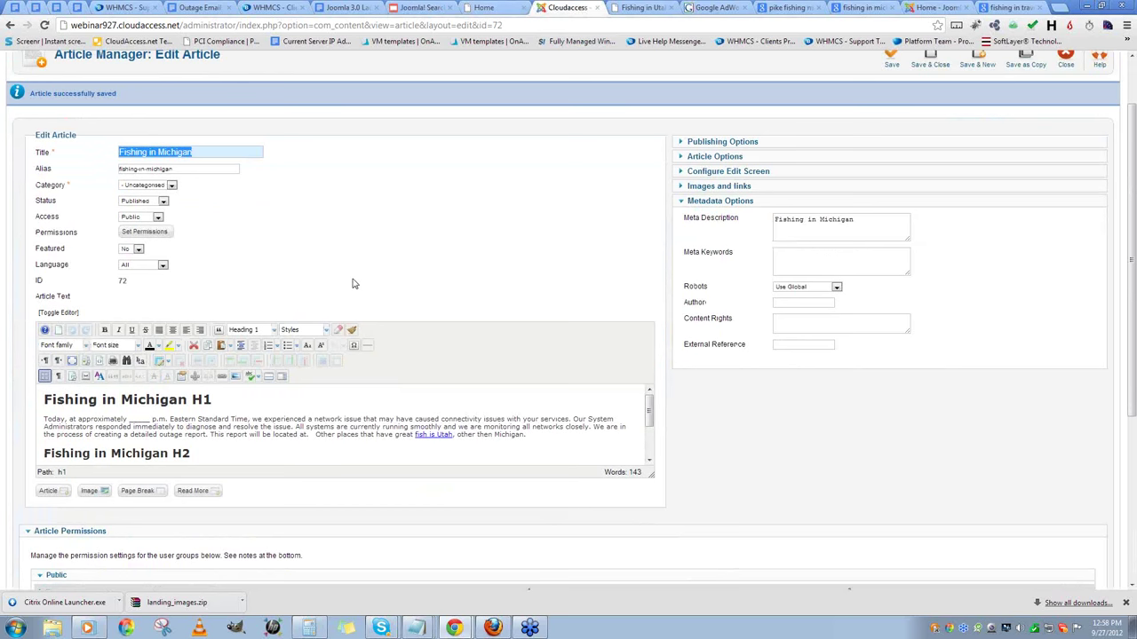
# - Glance at the Keyword Tool and the site's home page, return to the article editor and copy the title "Fishing in Michigan"
pyautogui.click(721, 7)
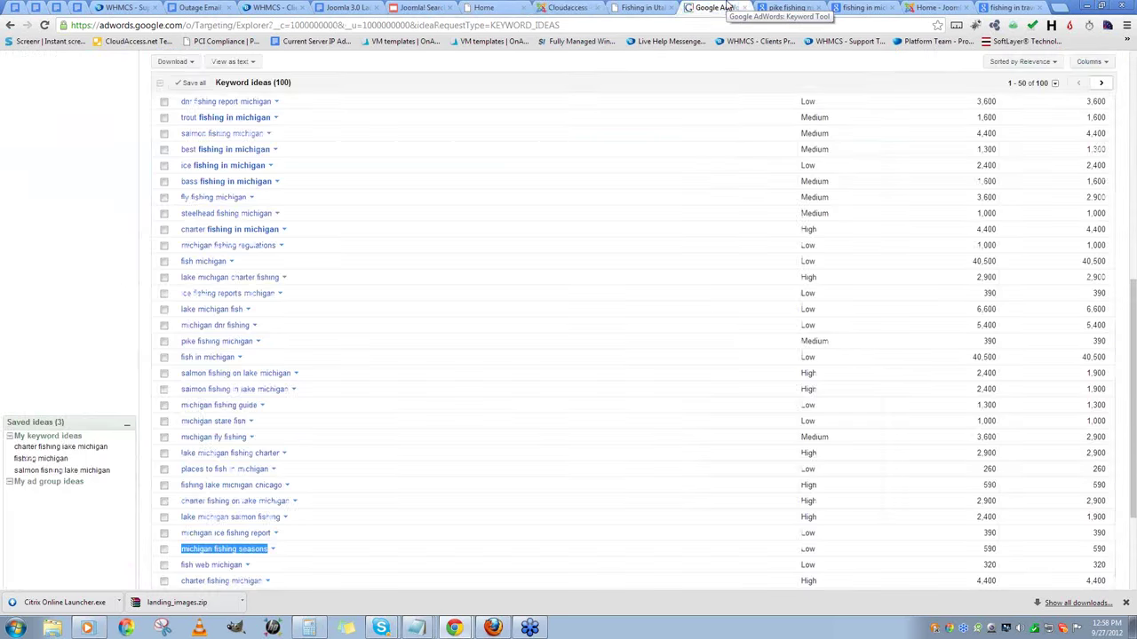
pyautogui.click(473, 7)
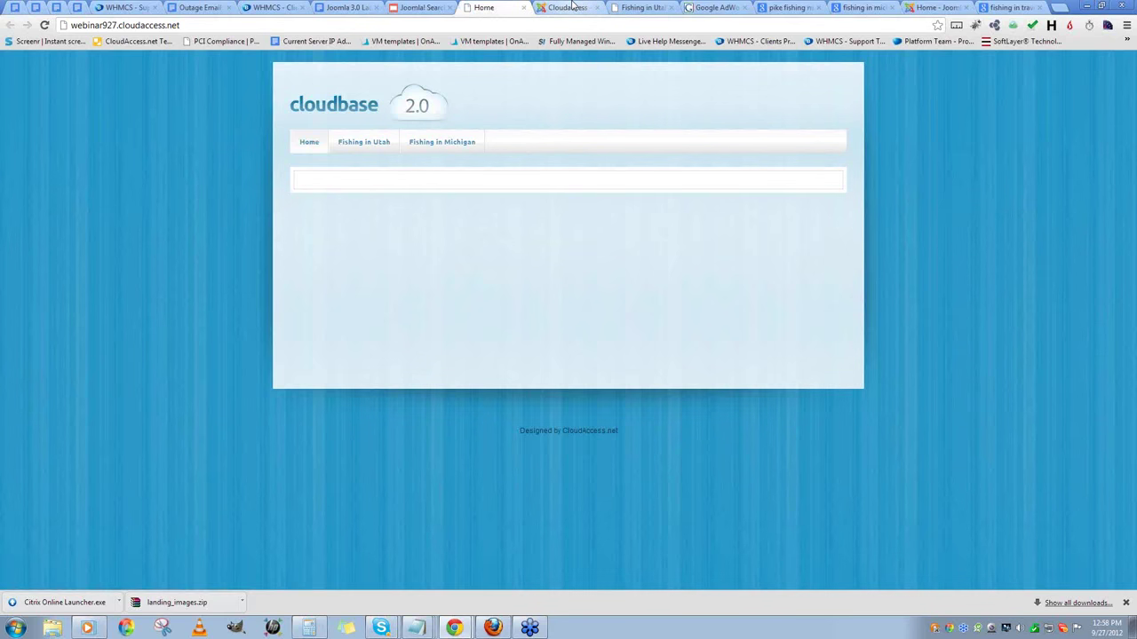
pyautogui.click(567, 7)
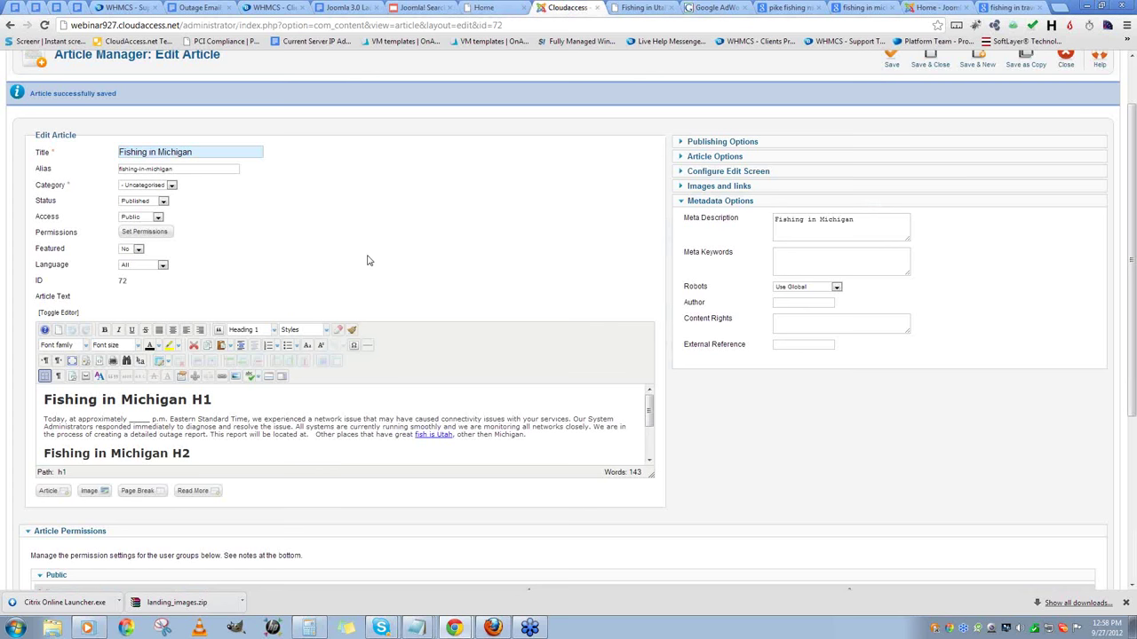
pyautogui.scroll(2, 368, 260)
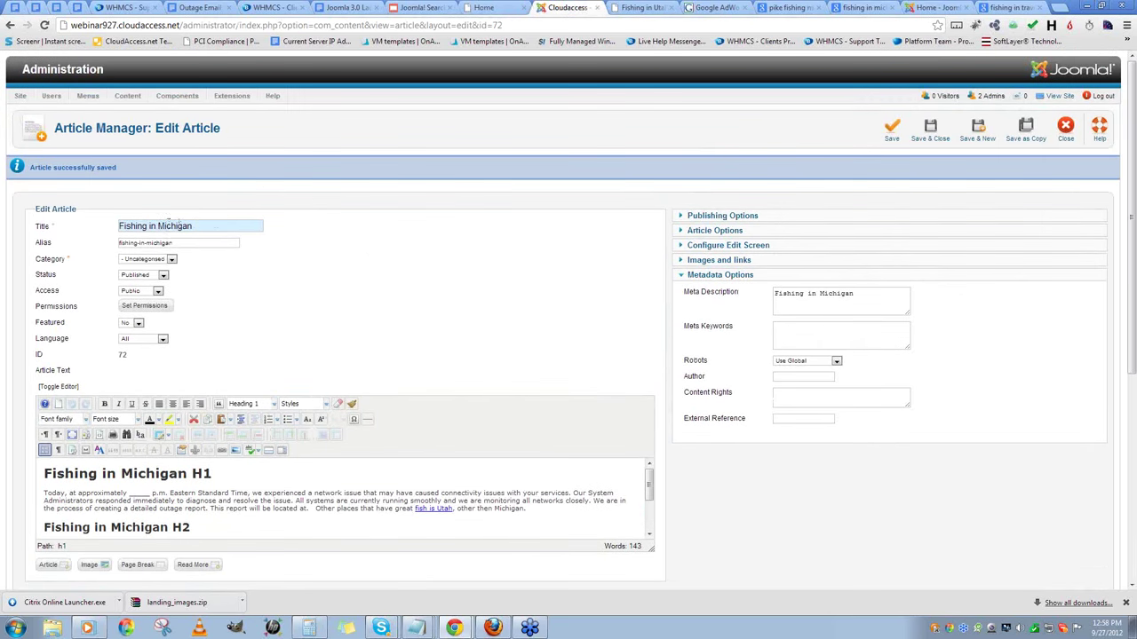
pyautogui.moveTo(119, 226); pyautogui.dragTo(192, 227)
pyautogui.hotkey('ctrl', 'c')
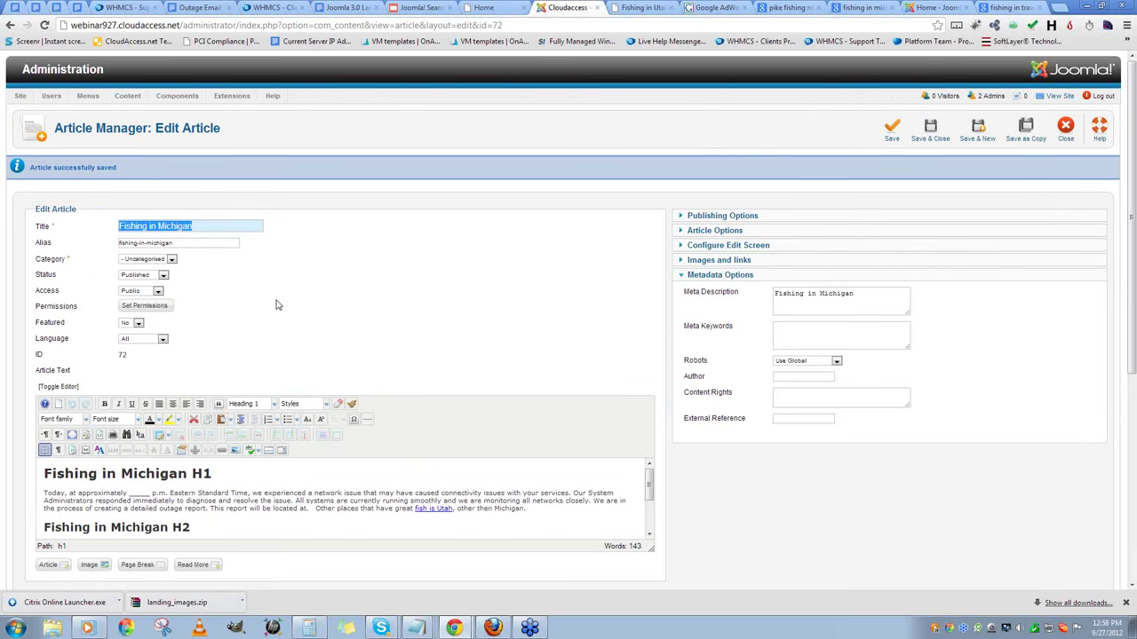
# - Search Google for the copied title "Fishing in Michigan" in a new browser tab and highlight the first organic result's title
pyautogui.click(742, 7)
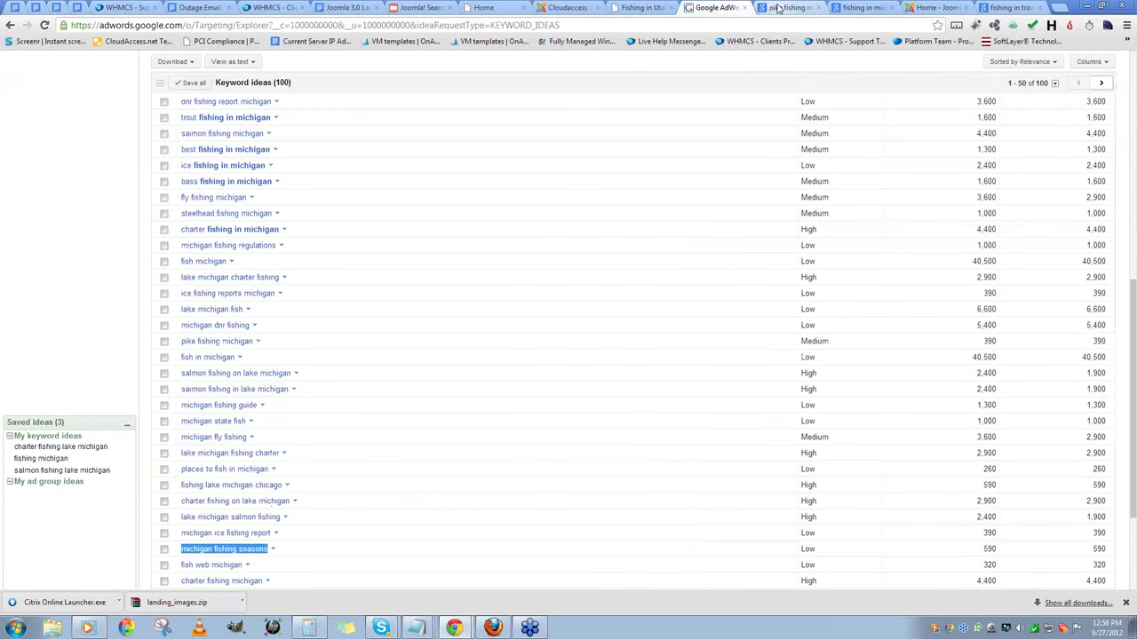
pyautogui.click(1058, 8)
pyautogui.hotkey('ctrl', 'v')
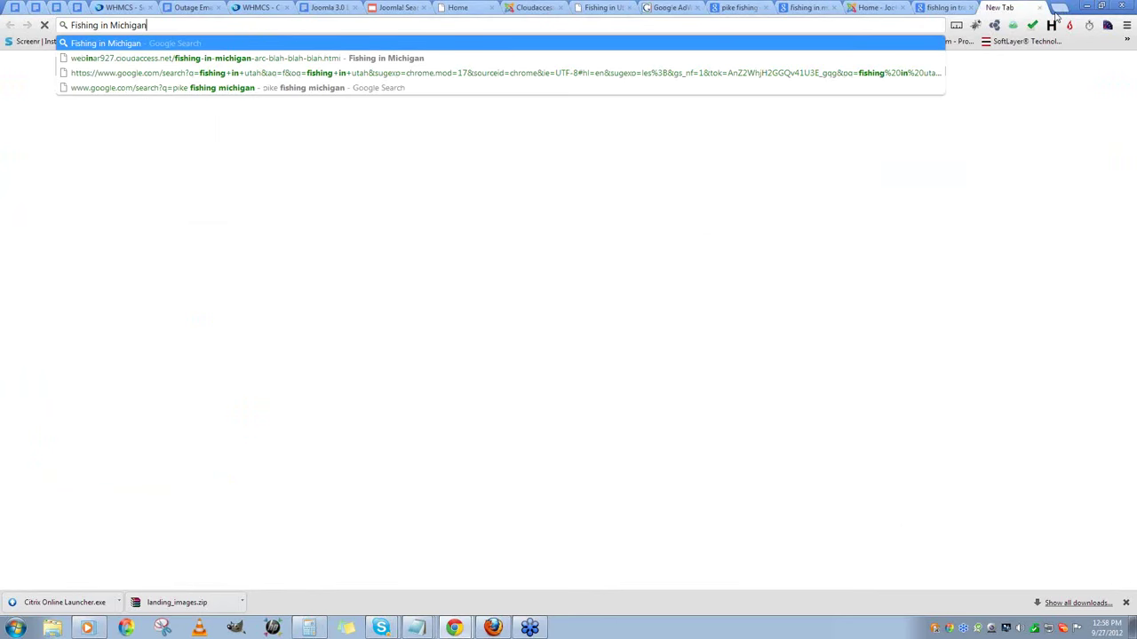
pyautogui.press('Return')
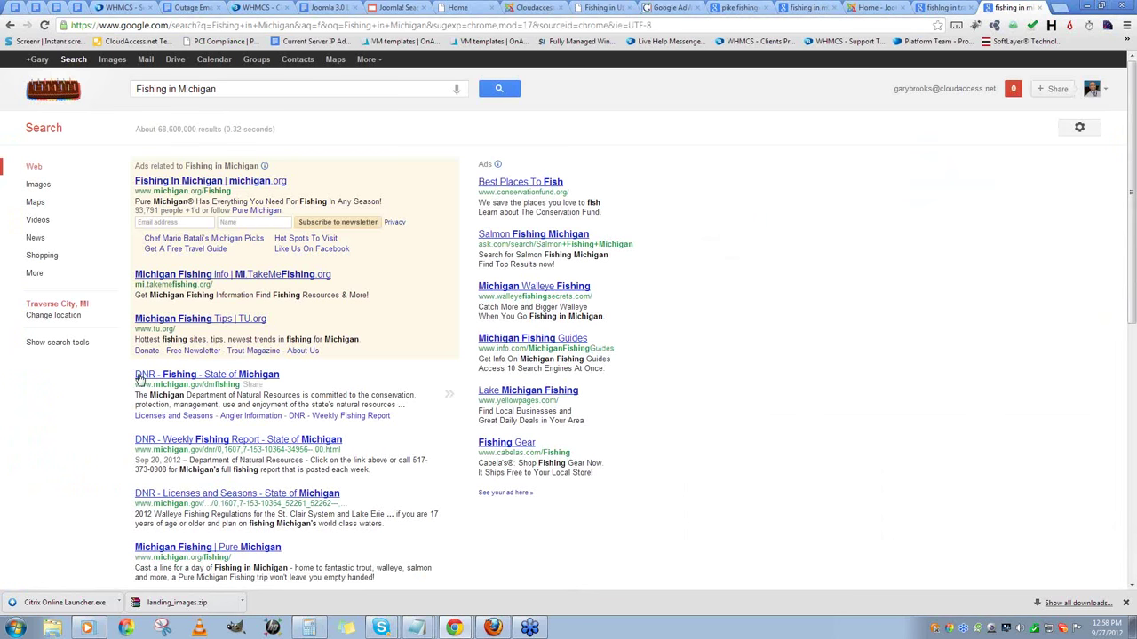
pyautogui.moveTo(135, 375); pyautogui.dragTo(286, 376)
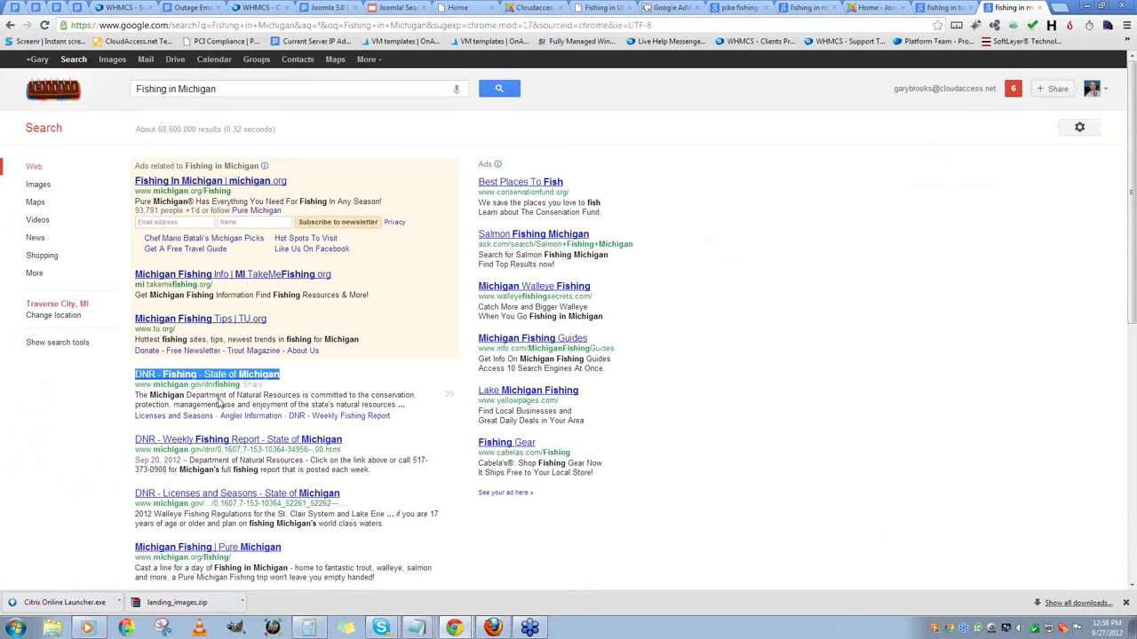
# - Highlight the titles of the next organic results, from the DNR weekly fishing report through "Michigan Fishing | Pure Michigan"
pyautogui.moveTo(91, 438); pyautogui.dragTo(340, 450)
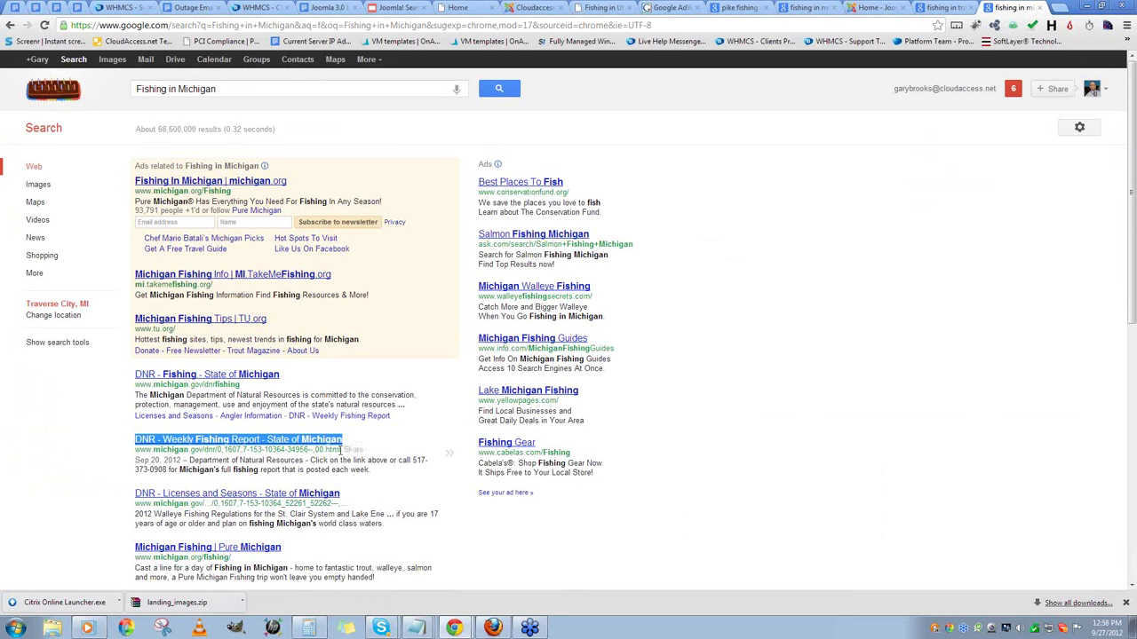
pyautogui.moveTo(117, 494); pyautogui.dragTo(345, 490)
pyautogui.click(135, 548)
pyautogui.scroll(-1, 135, 548)
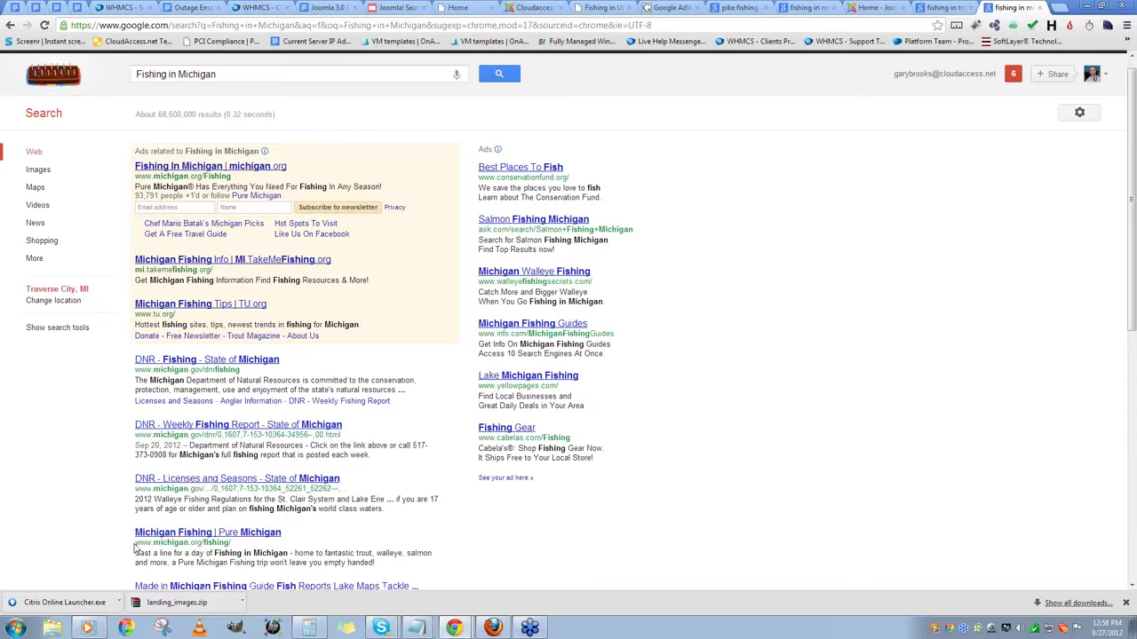
pyautogui.moveTo(135, 456); pyautogui.dragTo(284, 457)
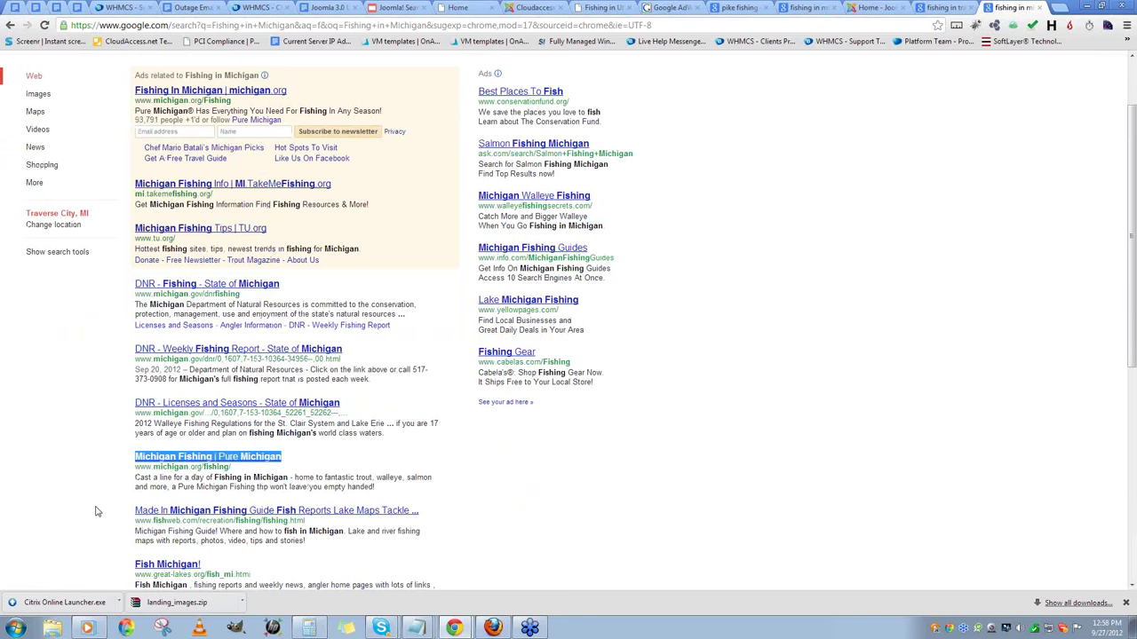
pyautogui.scroll(-1, 100, 503)
# - Search Google for "yoo theme" and highlight the word "Home" in the first result's title
pyautogui.scroll(2, 99, 503)
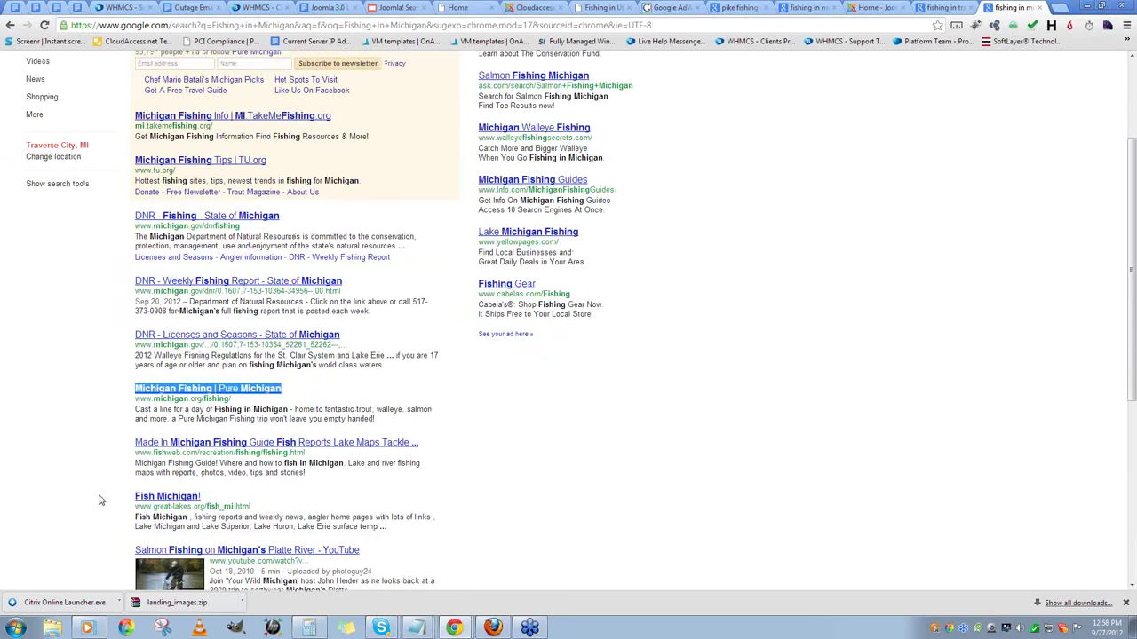
pyautogui.tripleClick(240, 91)
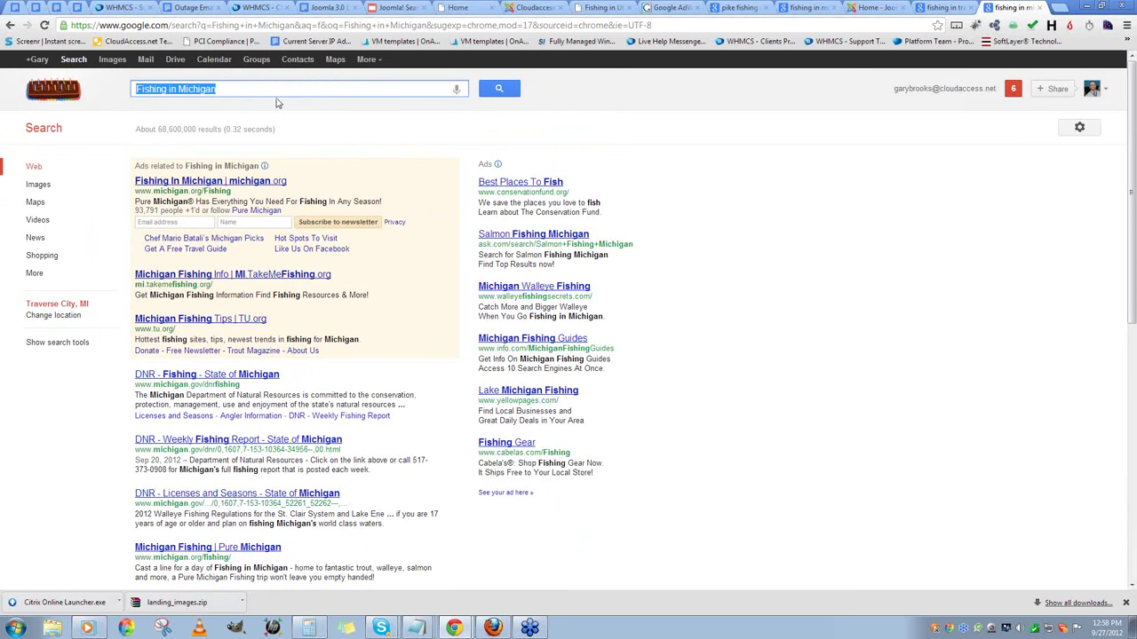
pyautogui.click(272, 91)
pyautogui.hotkey('ctrl', 'a')
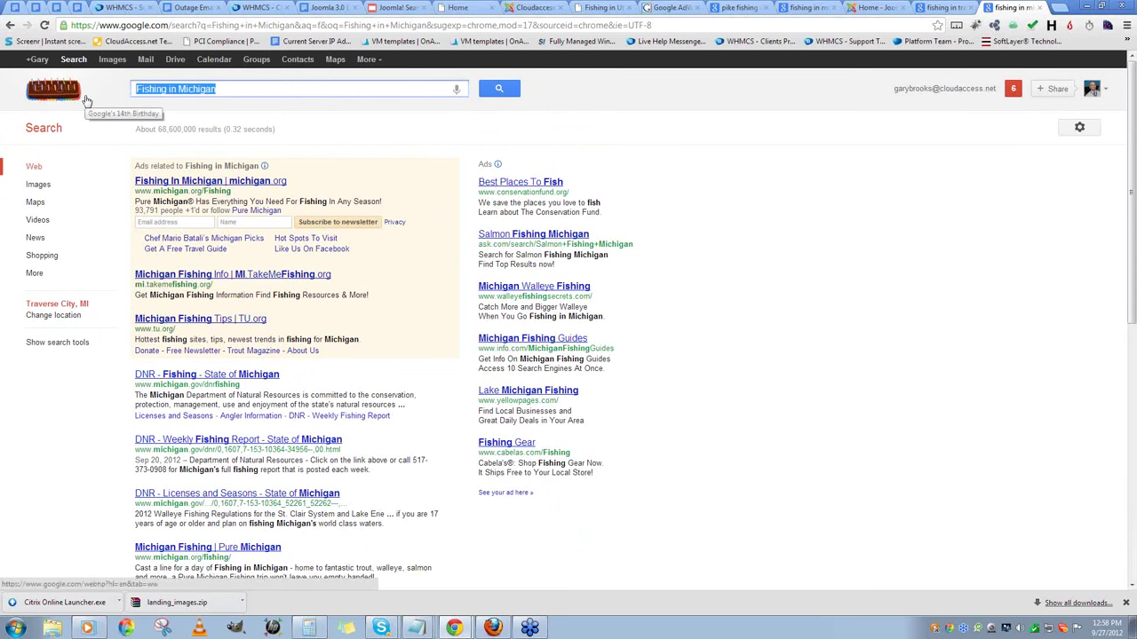
pyautogui.press('BackSpace')
pyautogui.write('yoo theme')
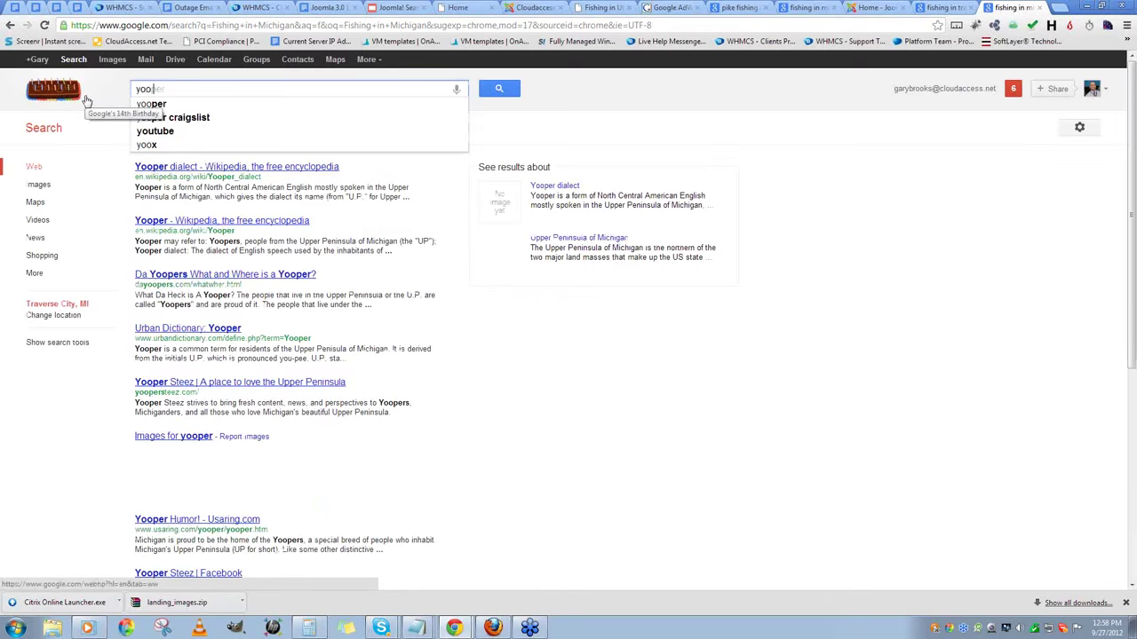
pyautogui.press('Return')
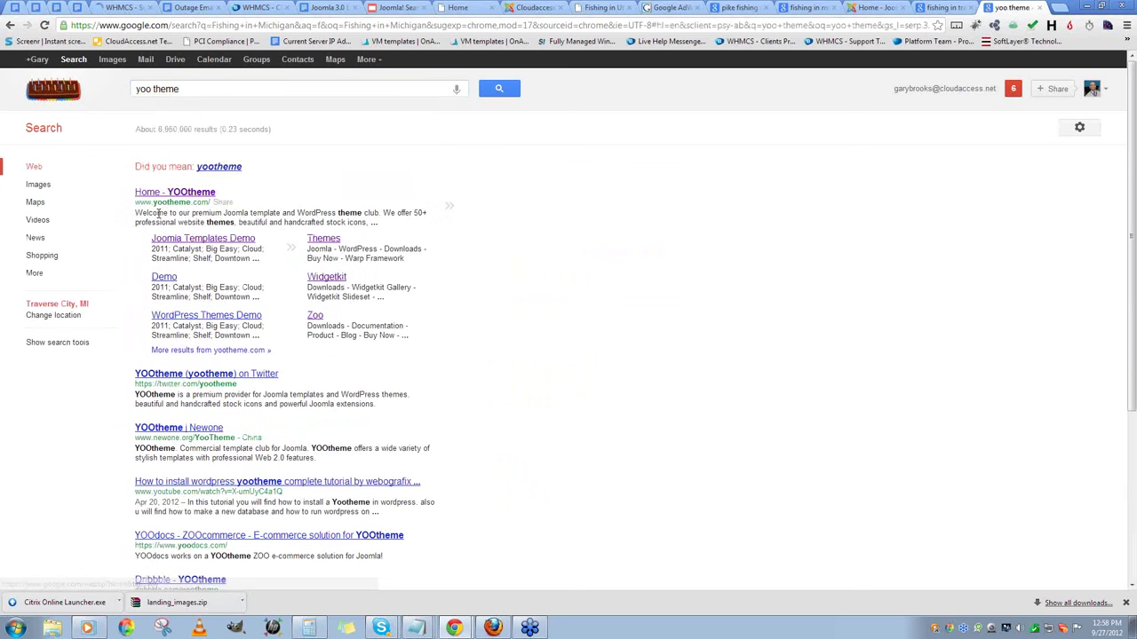
pyautogui.moveTo(132, 199); pyautogui.dragTo(162, 193)
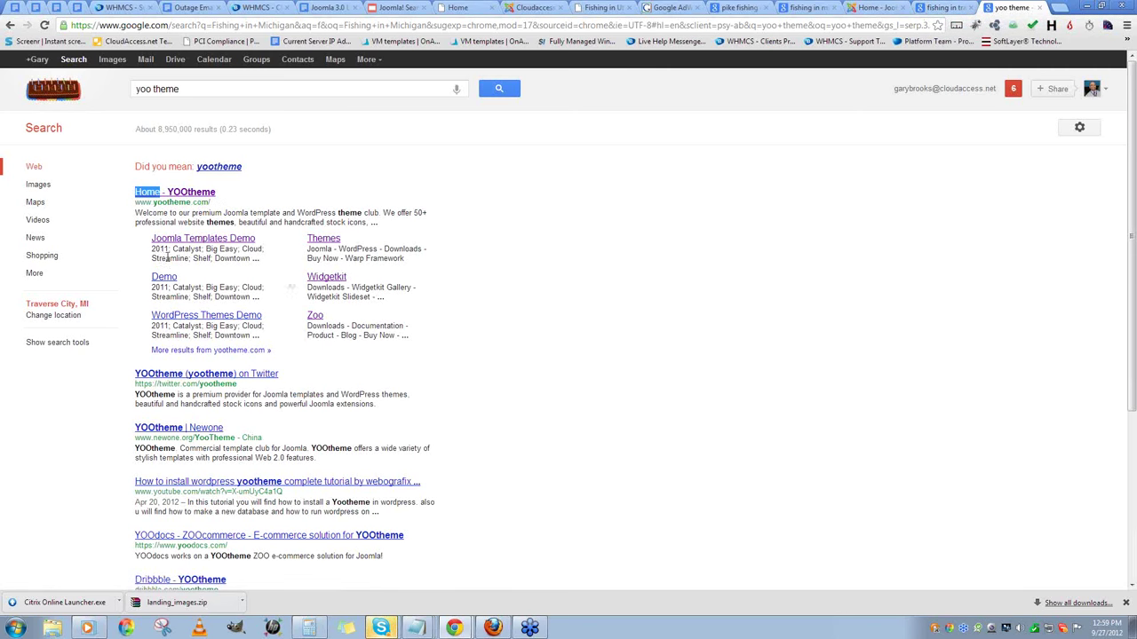
# - Return to the Fishing in Michigan article in the Joomla editor and highlight its title and alias
pyautogui.click(875, 7)
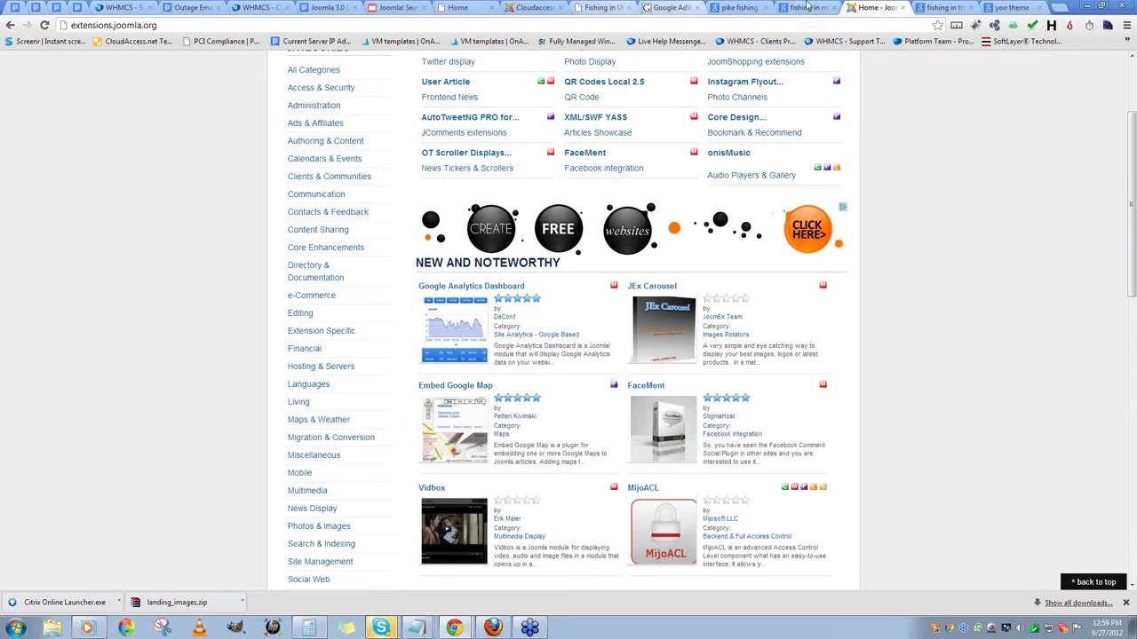
pyautogui.click(902, 7)
pyautogui.click(613, 9)
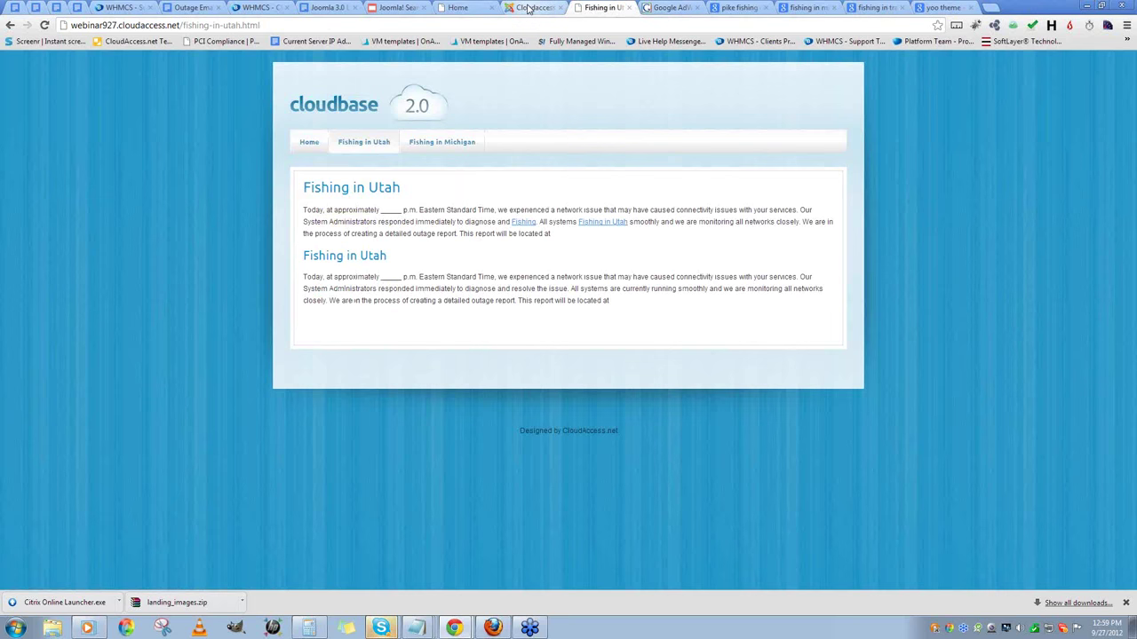
pyautogui.click(535, 8)
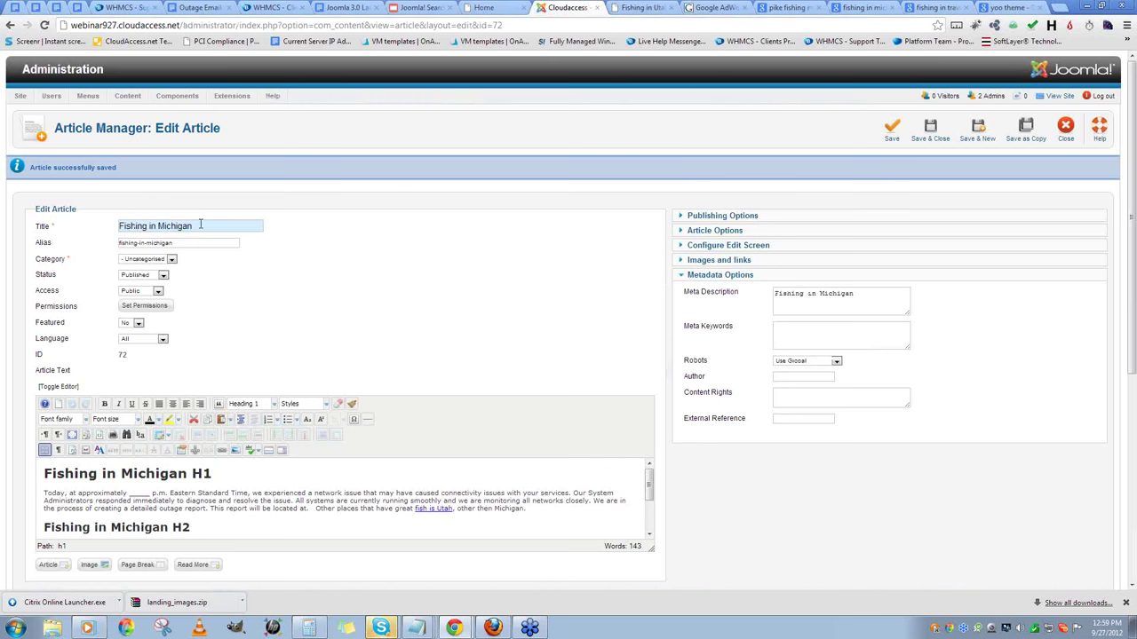
pyautogui.moveTo(211, 224); pyautogui.dragTo(108, 229)
pyautogui.click(367, 284)
pyautogui.scroll(-1, 372, 288)
pyautogui.moveTo(218, 186); pyautogui.dragTo(112, 183)
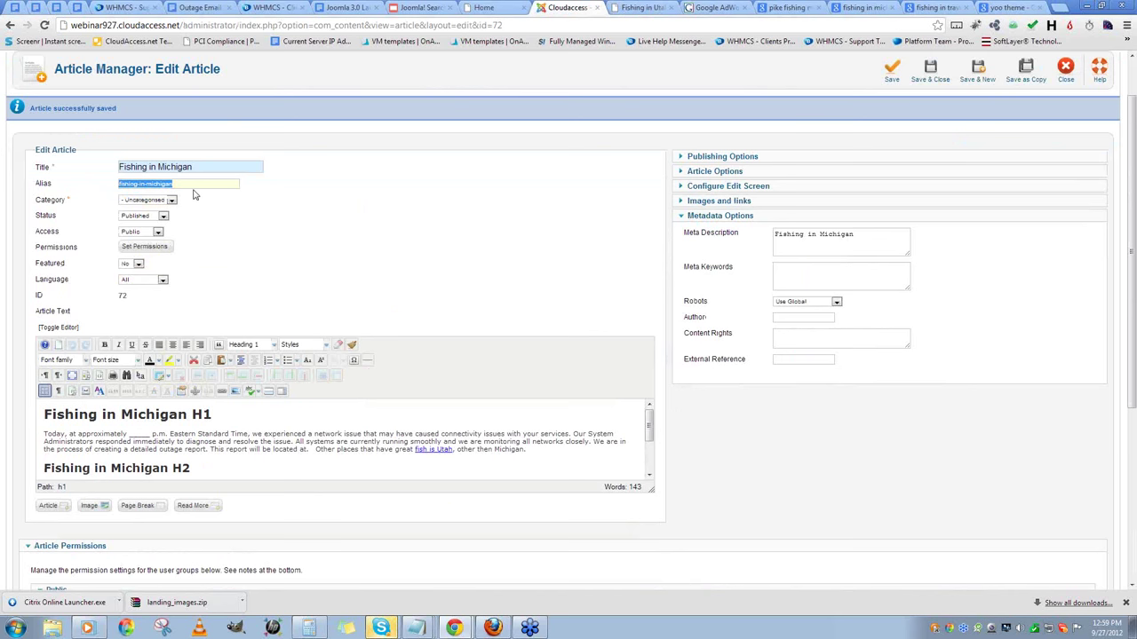
pyautogui.click(200, 183)
pyautogui.click(346, 215)
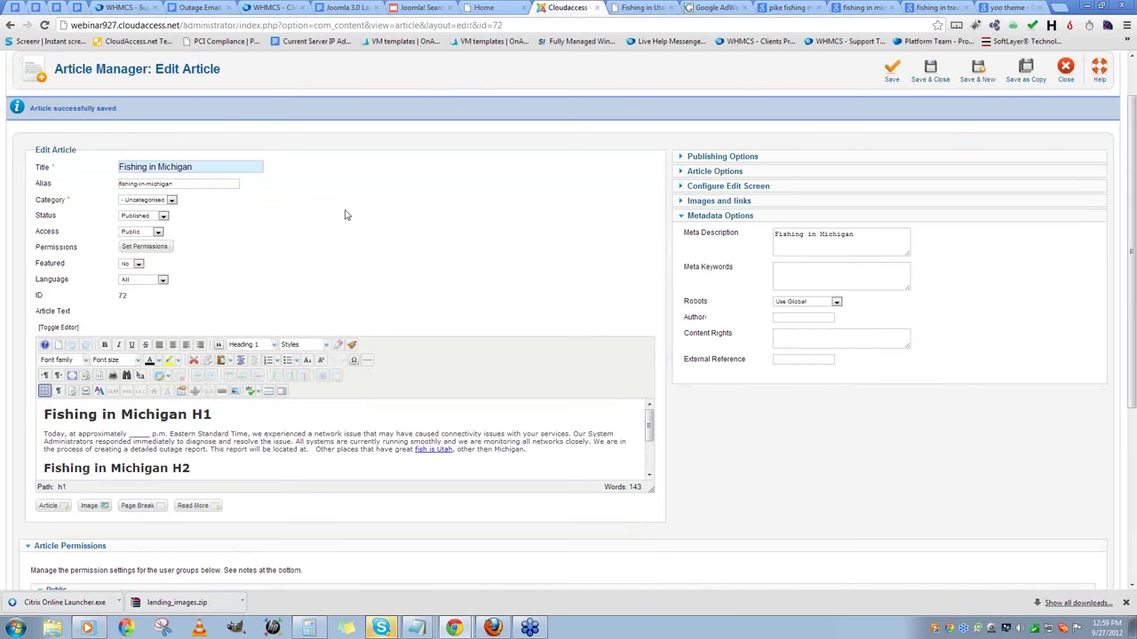
# - Highlight the article's meta description and the "Fishing in Michigan H1" heading in its text
pyautogui.scroll(-1, 360, 223)
pyautogui.moveTo(863, 198); pyautogui.dragTo(737, 186)
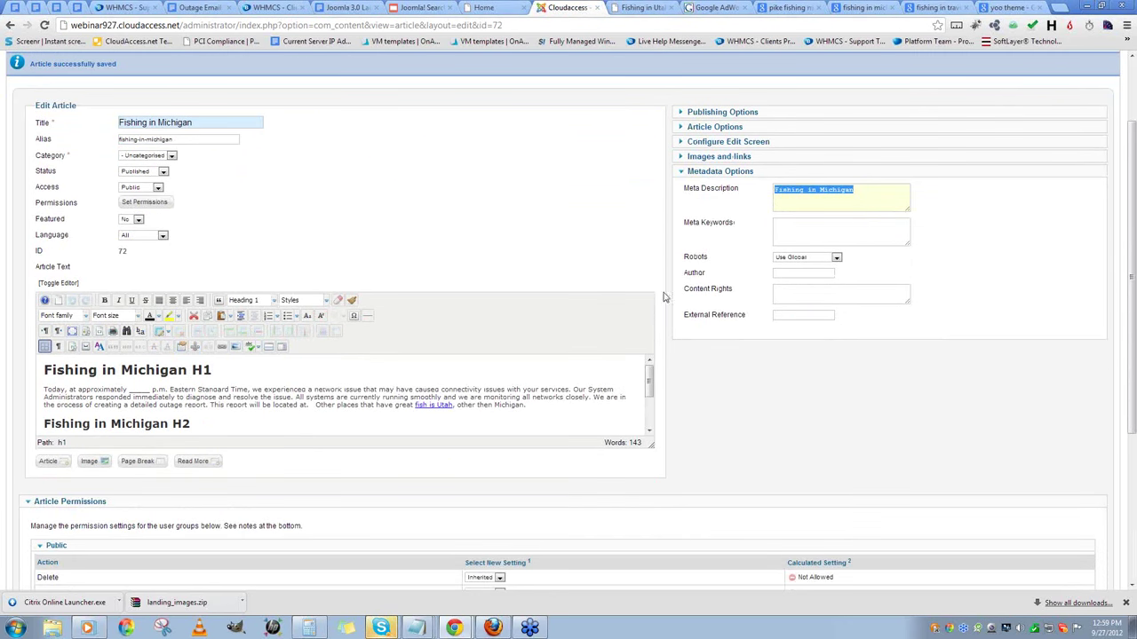
pyautogui.click(204, 391)
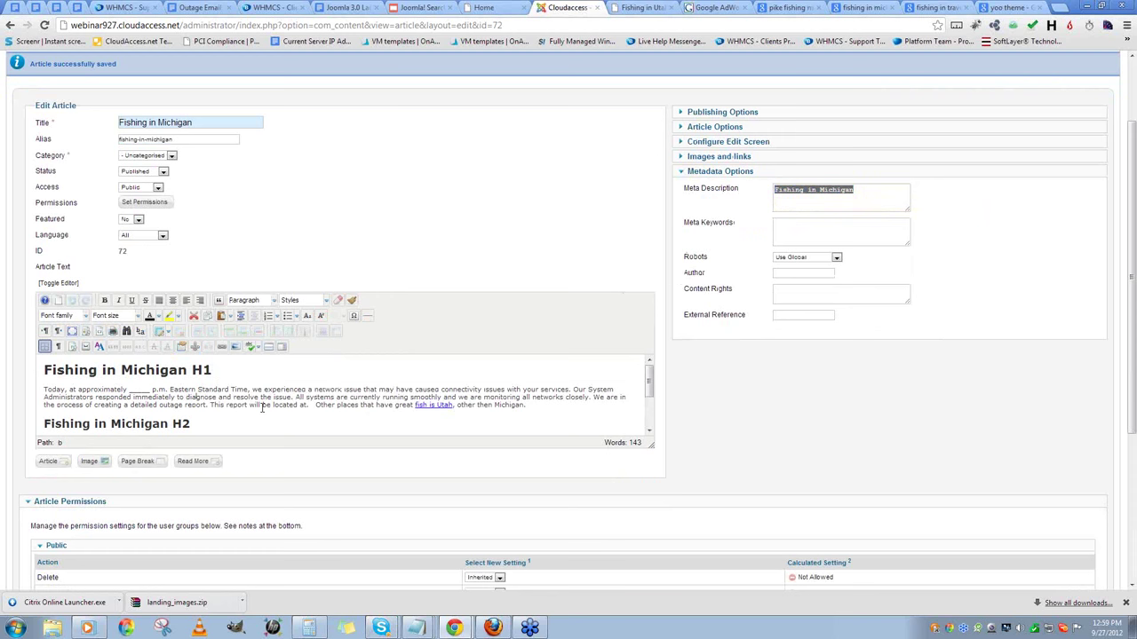
pyautogui.moveTo(262, 406); pyautogui.dragTo(41, 371)
pyautogui.click(238, 375)
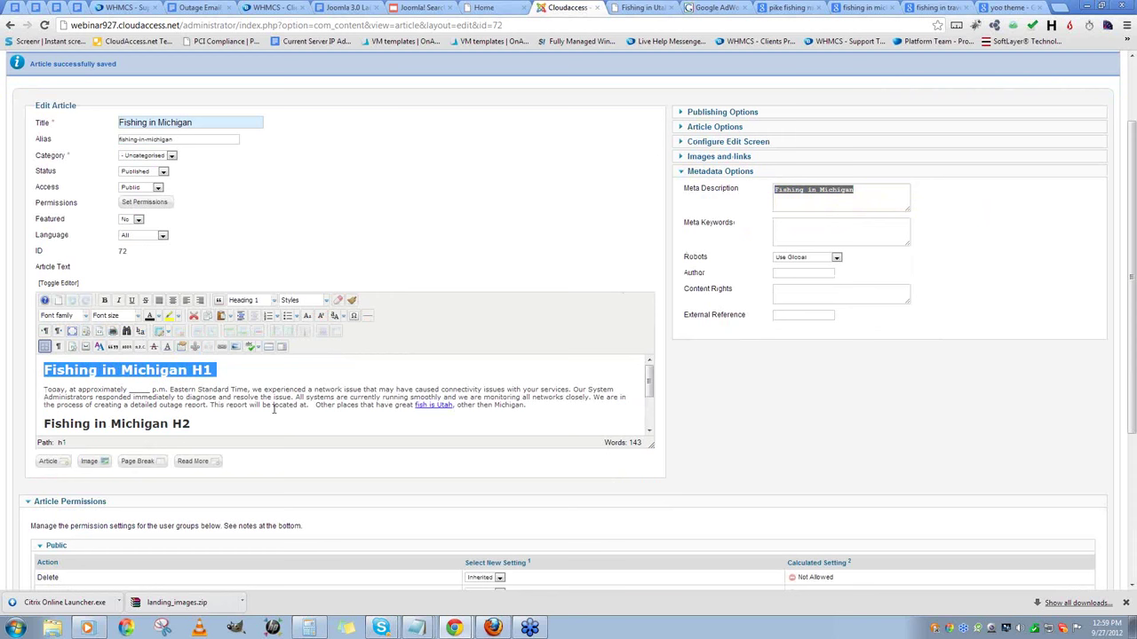
pyautogui.click(233, 409)
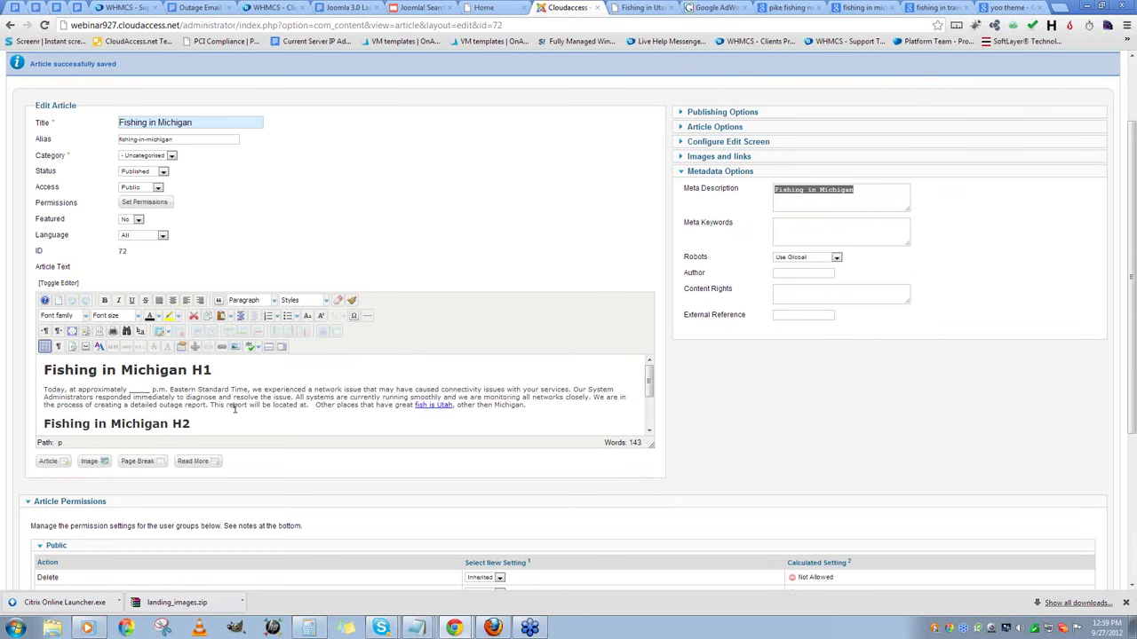
# - Highlight the whole paragraph beneath the H1 heading in the article text
pyautogui.scroll(-1, 232, 405)
pyautogui.scroll(1, 227, 401)
pyautogui.moveTo(45, 390); pyautogui.dragTo(533, 404)
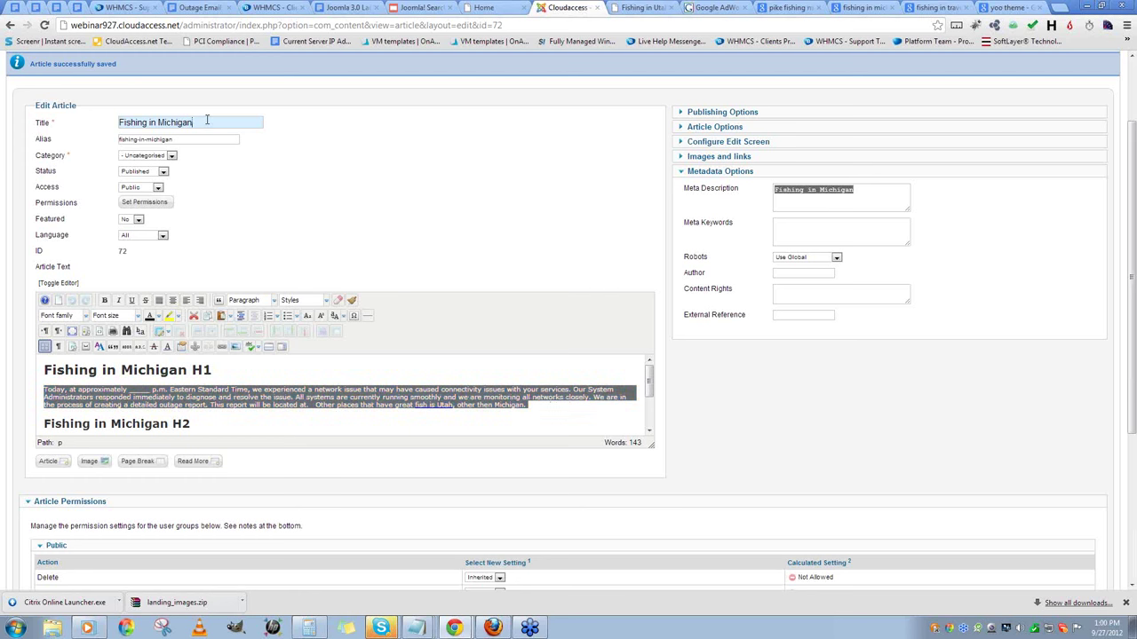
pyautogui.click(155, 407)
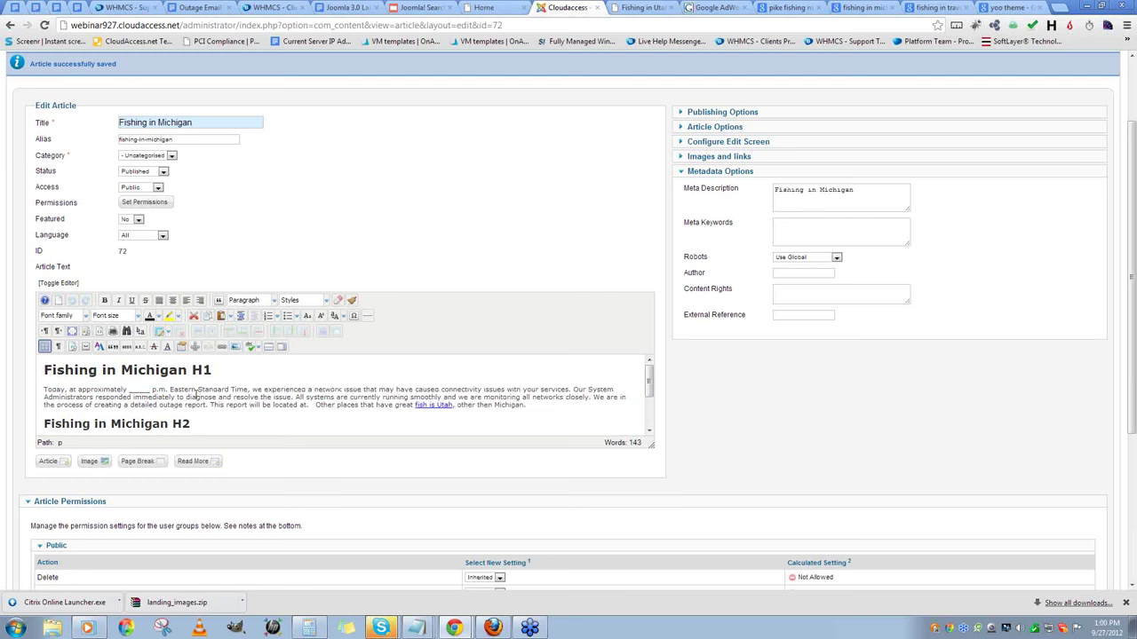
pyautogui.moveTo(43, 389); pyautogui.dragTo(535, 408)
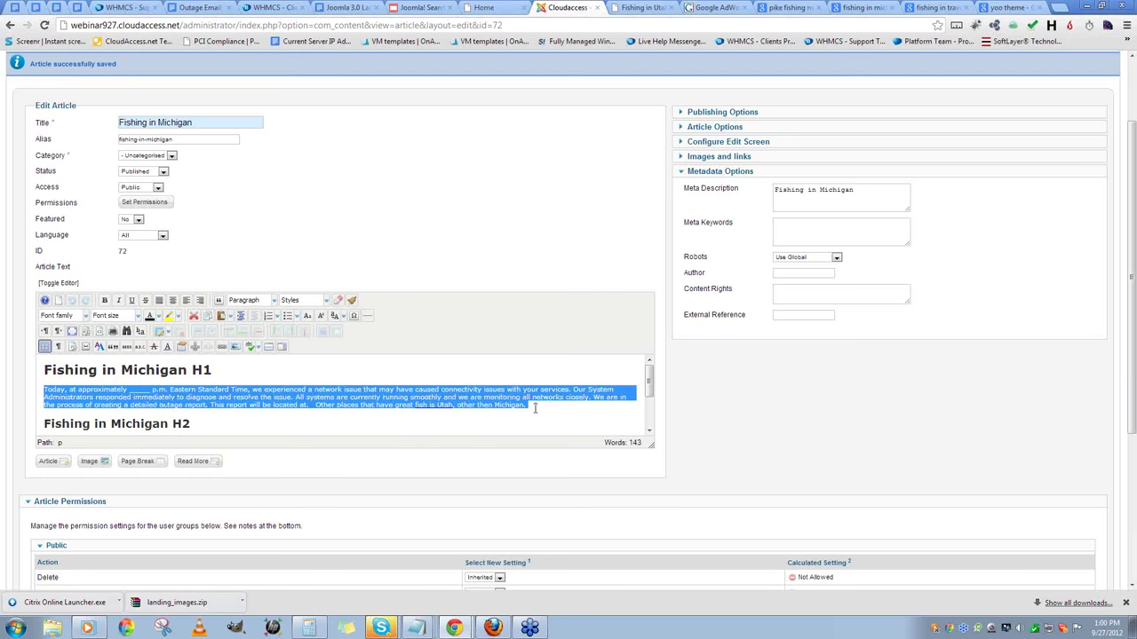
pyautogui.click(531, 412)
# - Highlight the paragraph beneath the "Fishing in Michigan H2" heading and go back to the start of the article text
pyautogui.scroll(-2, 444, 406)
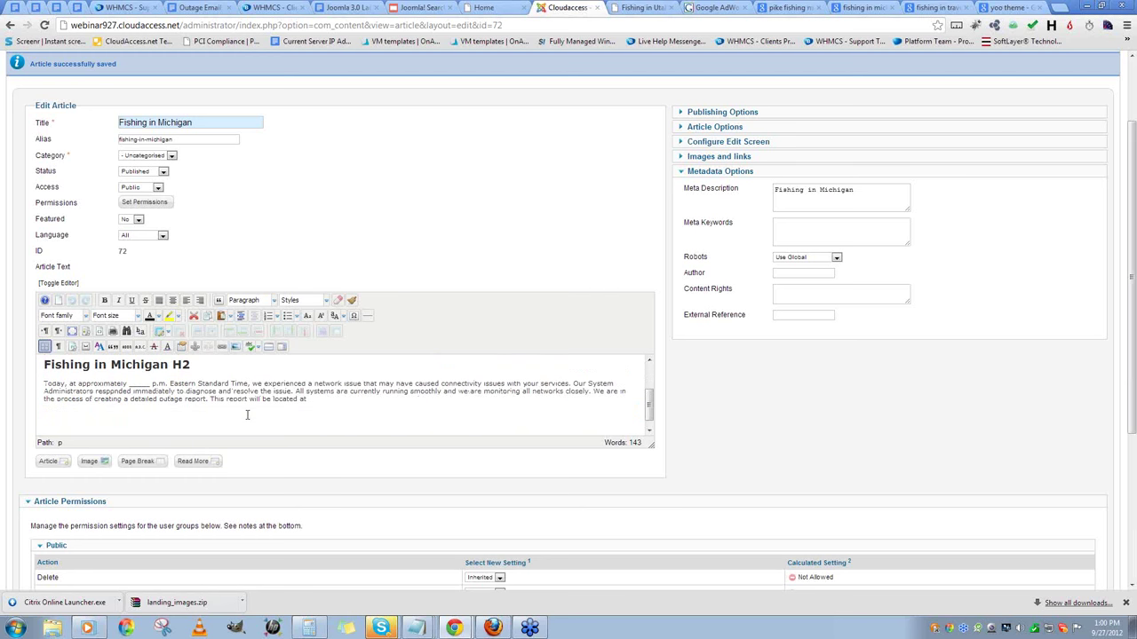
pyautogui.moveTo(328, 398); pyautogui.dragTo(44, 384)
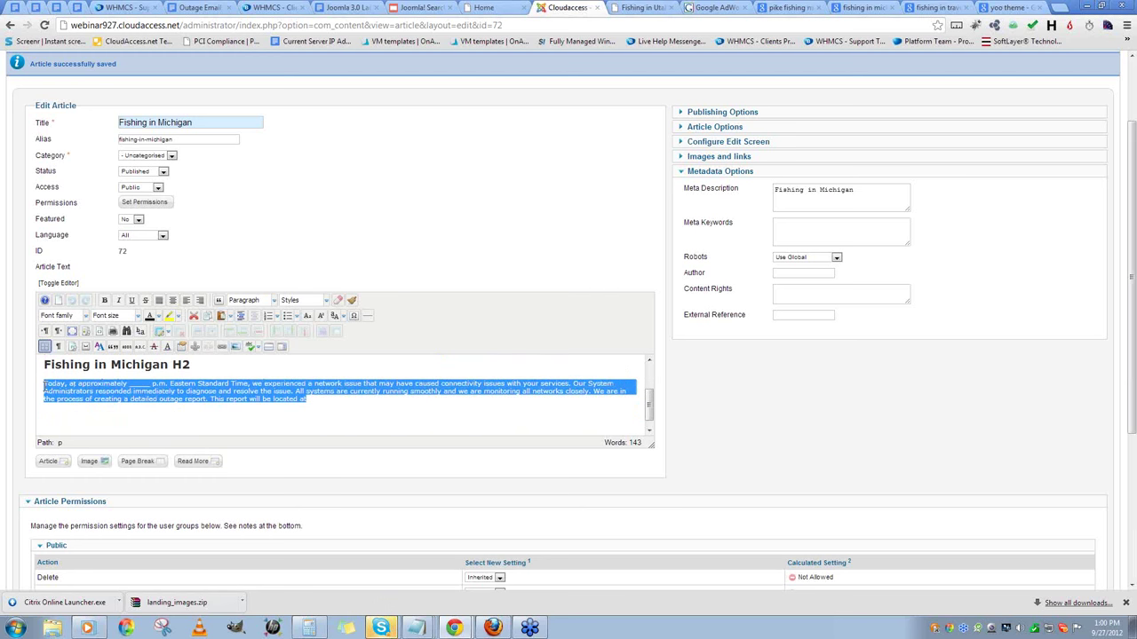
pyautogui.click(305, 414)
pyautogui.scroll(2, 266, 417)
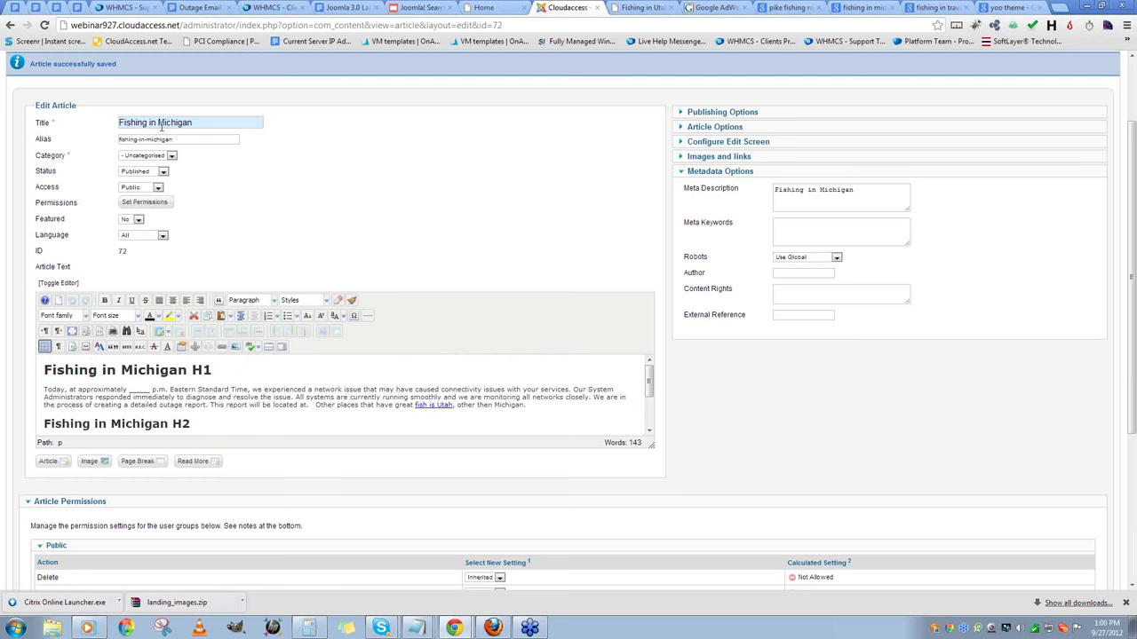
# - Point out the first paragraph again, place the cursor at the H2 heading and look over the article's settings
pyautogui.moveTo(227, 373); pyautogui.dragTo(528, 406)
pyautogui.click(192, 405)
pyautogui.click(312, 406)
pyautogui.scroll(-1, 312, 405)
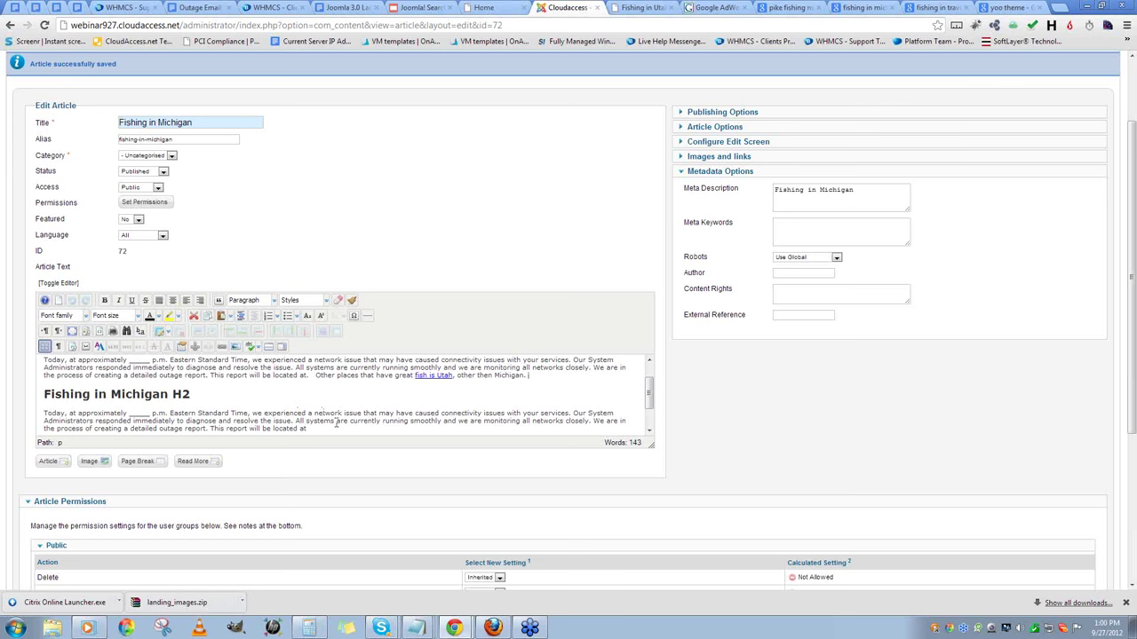
pyautogui.click(345, 398)
pyautogui.scroll(2, 481, 266)
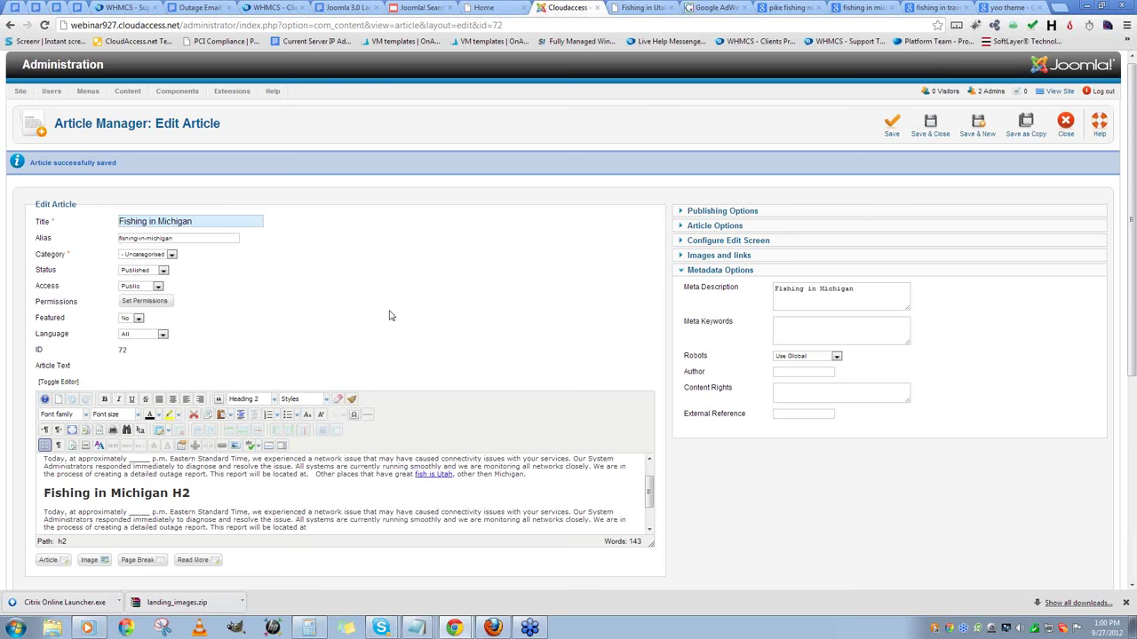
pyautogui.scroll(-3, 414, 315)
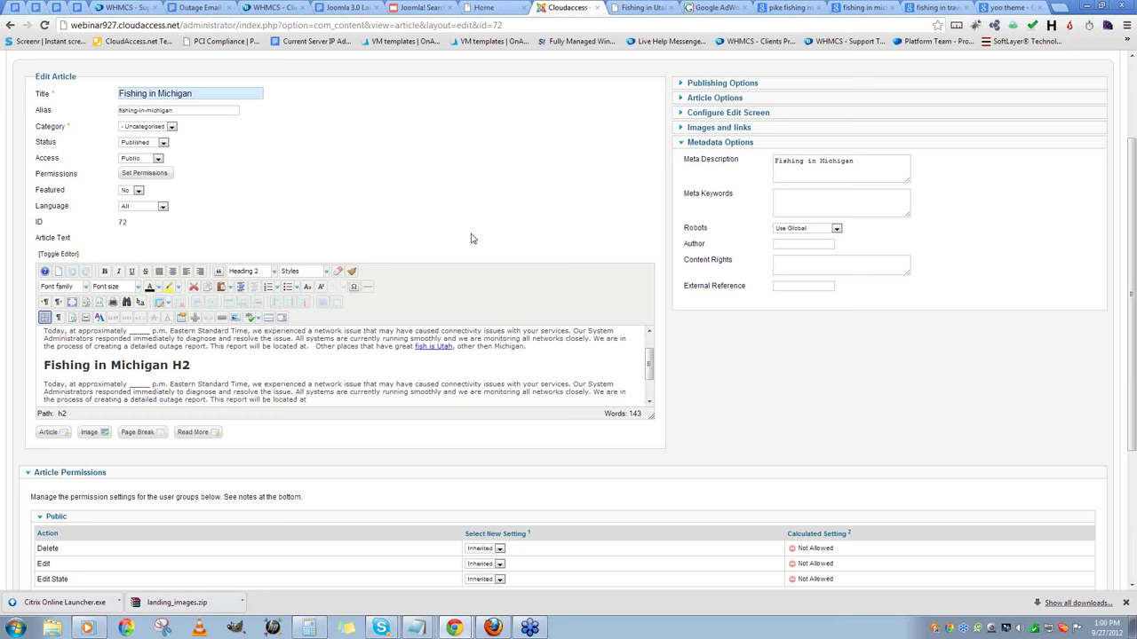
pyautogui.click(270, 342)
# - Look over the Michigan fishing keyword ideas in the Keyword Tool and return to the Fishing in Michigan article editor
pyautogui.click(715, 8)
pyautogui.scroll(3, 502, 370)
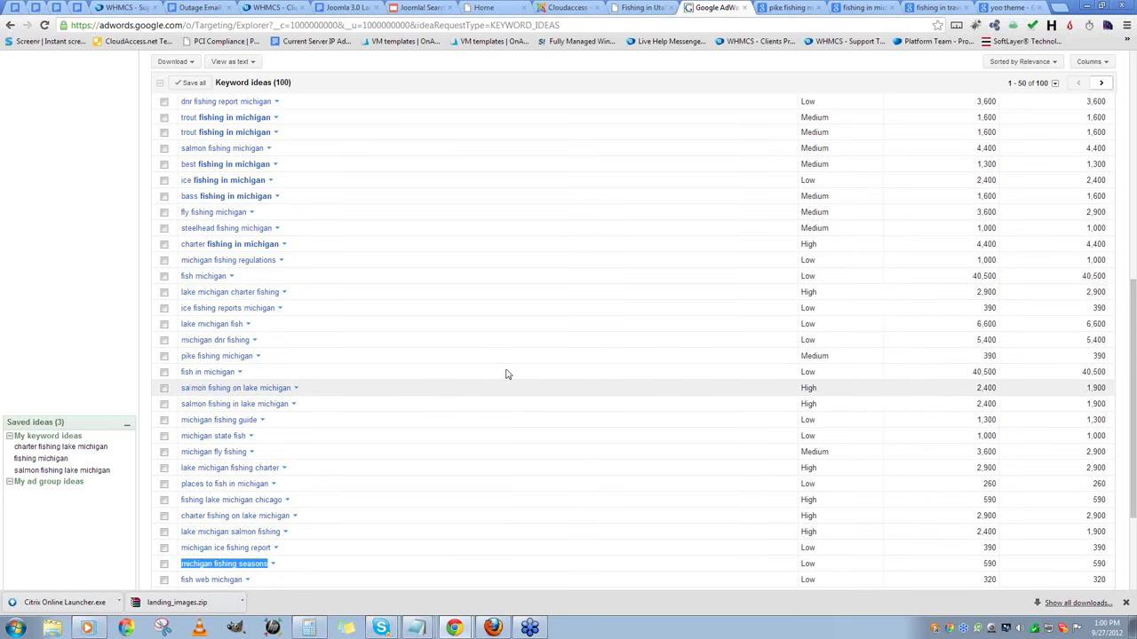
pyautogui.scroll(-1, 506, 374)
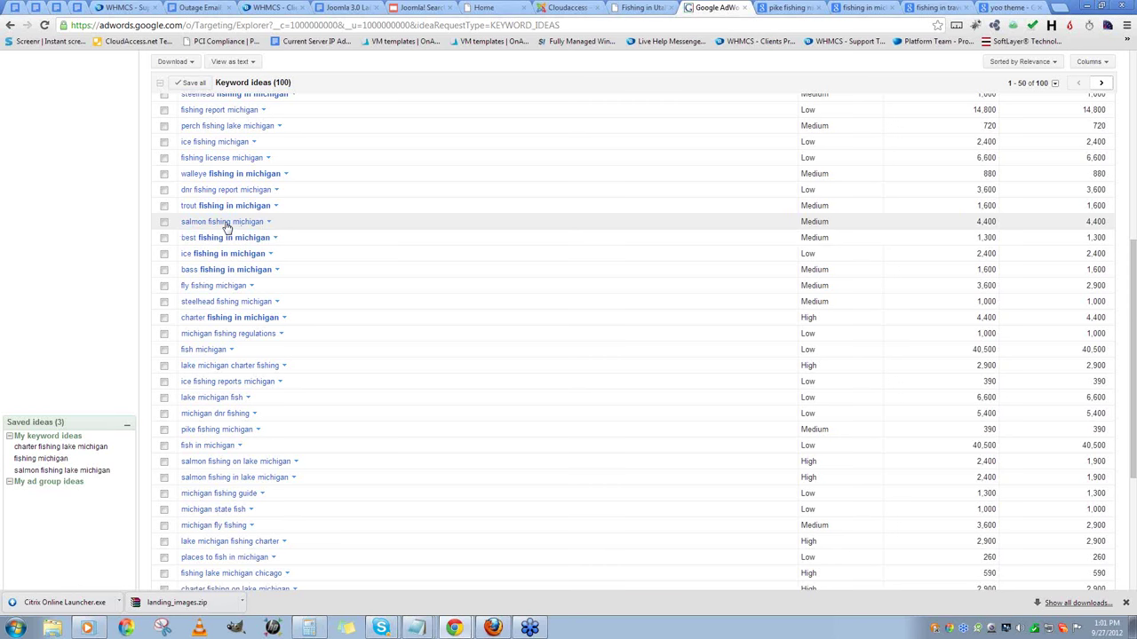
pyautogui.click(651, 7)
pyautogui.click(567, 7)
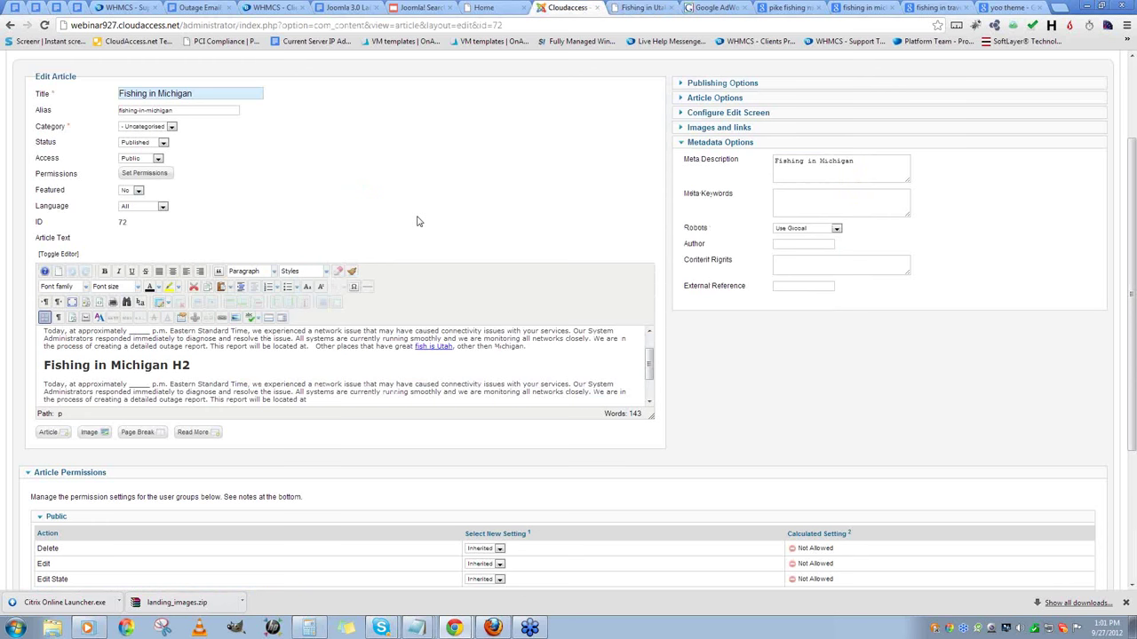
pyautogui.scroll(3, 417, 221)
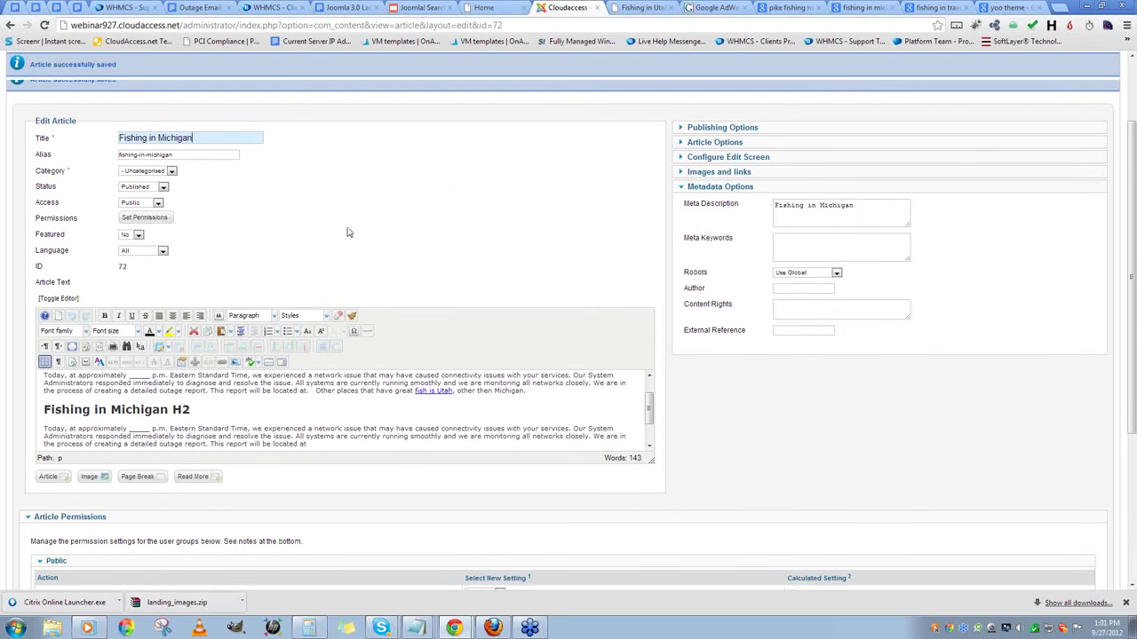
pyautogui.scroll(-1, 285, 277)
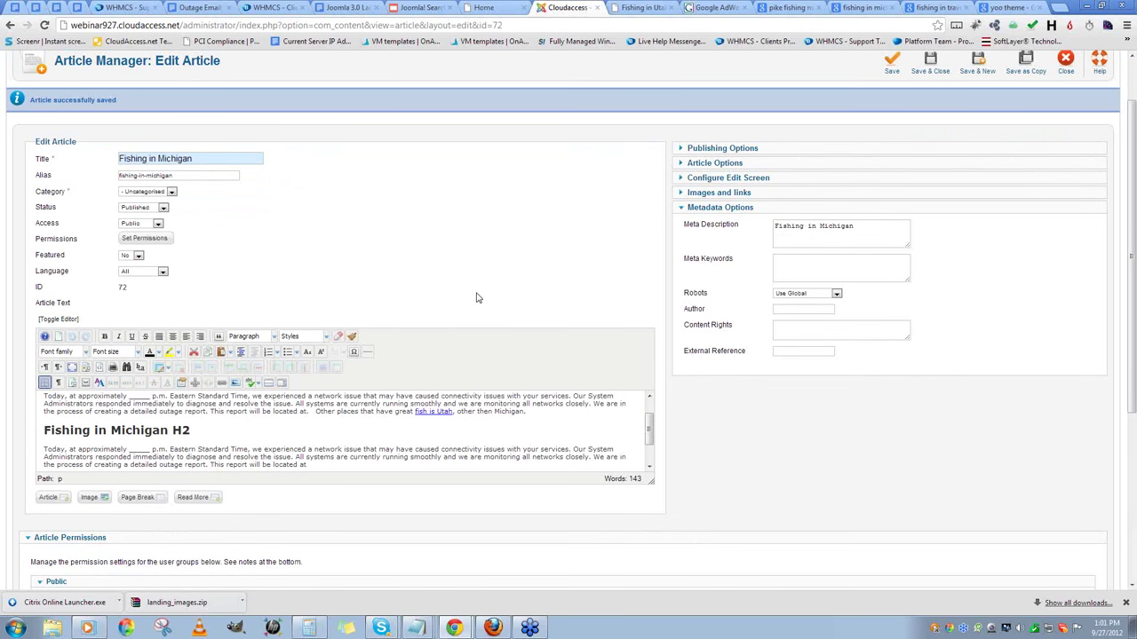
pyautogui.scroll(1, 476, 297)
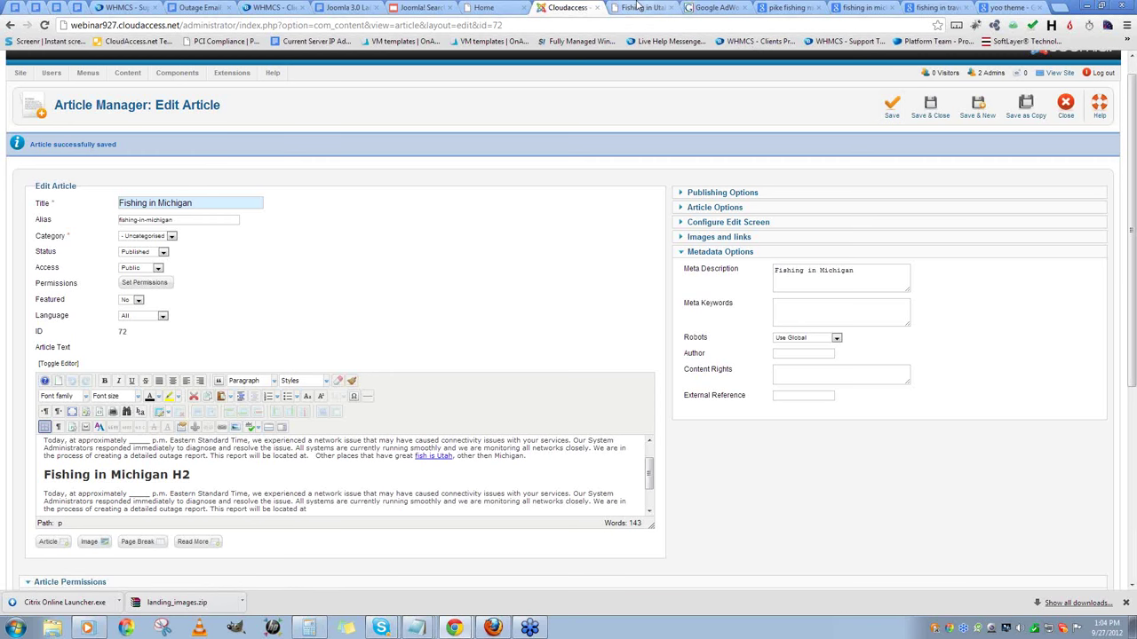
# - Switch to the Joomla! Search Engine Optimization presentation and go through the "Writing content" slide to the "Best practices with SEO" slide
pyautogui.click(419, 7)
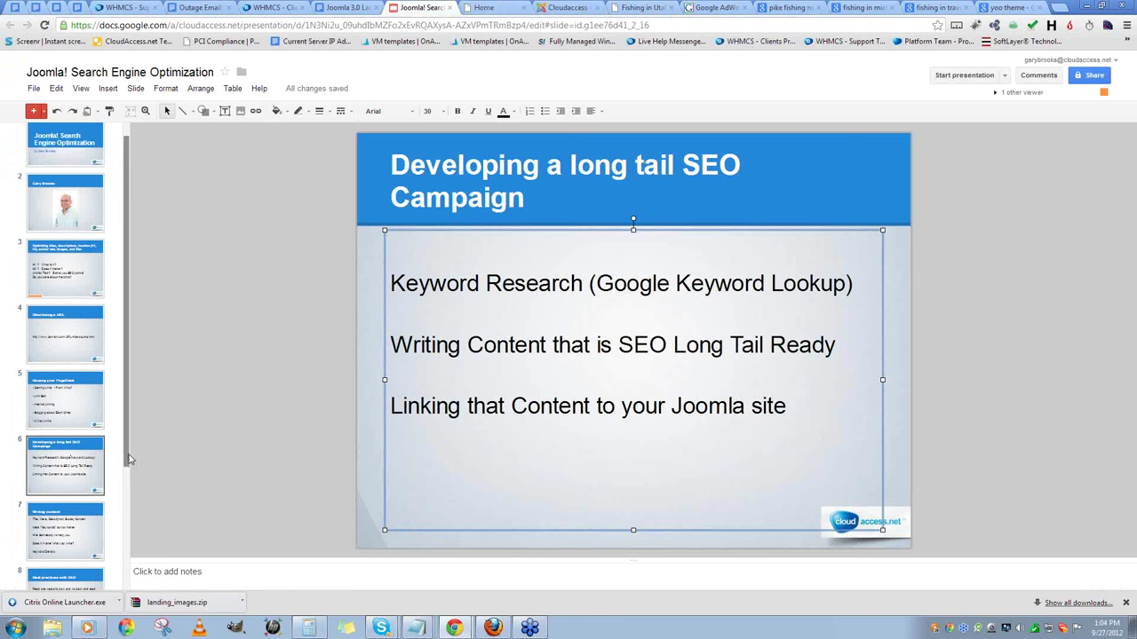
pyautogui.moveTo(129, 462); pyautogui.dragTo(134, 505)
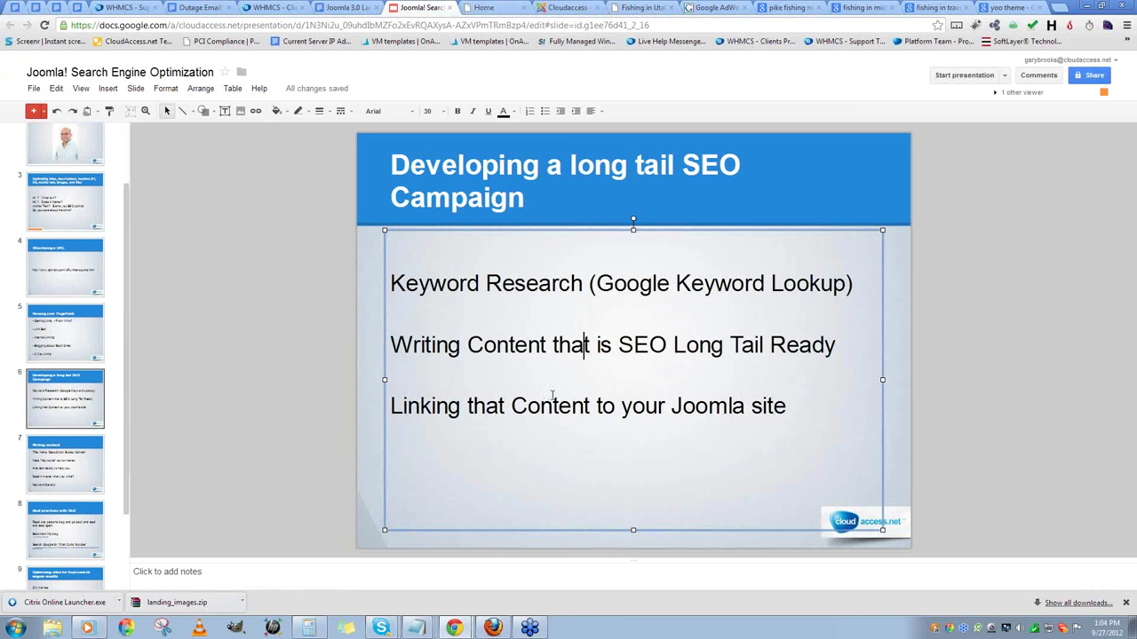
pyautogui.click(85, 471)
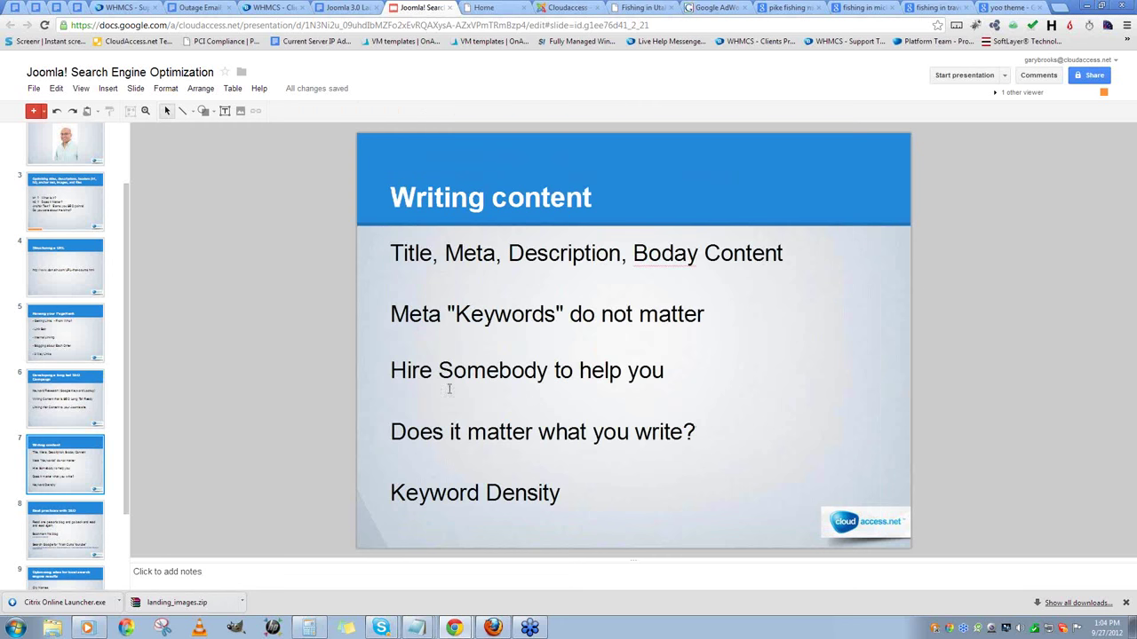
pyautogui.click(583, 348)
pyautogui.press('pagedown')
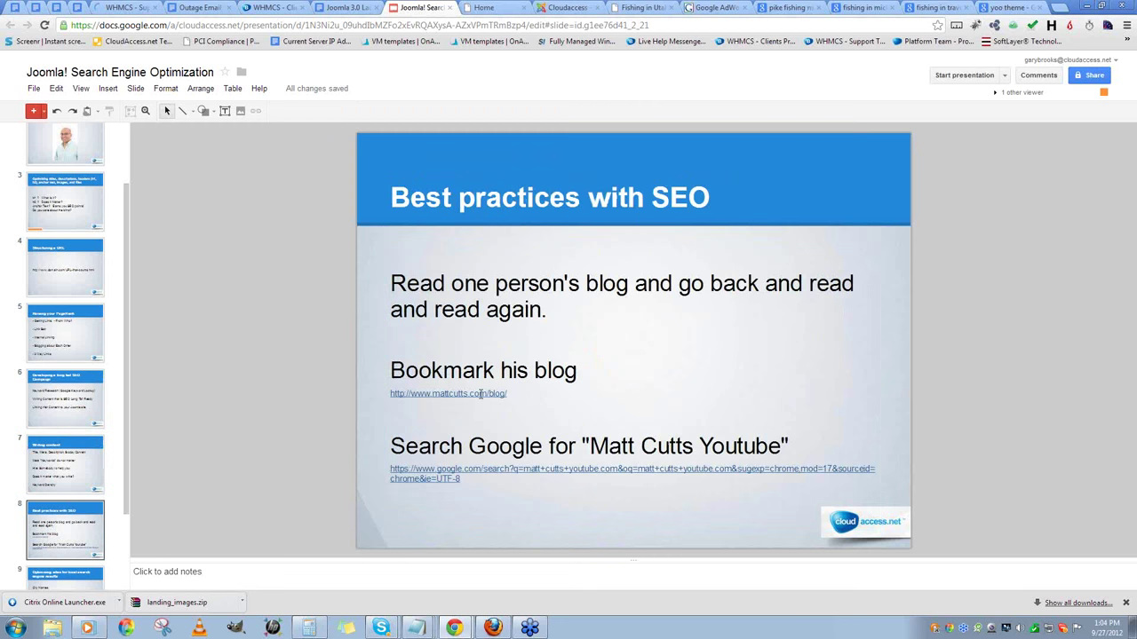
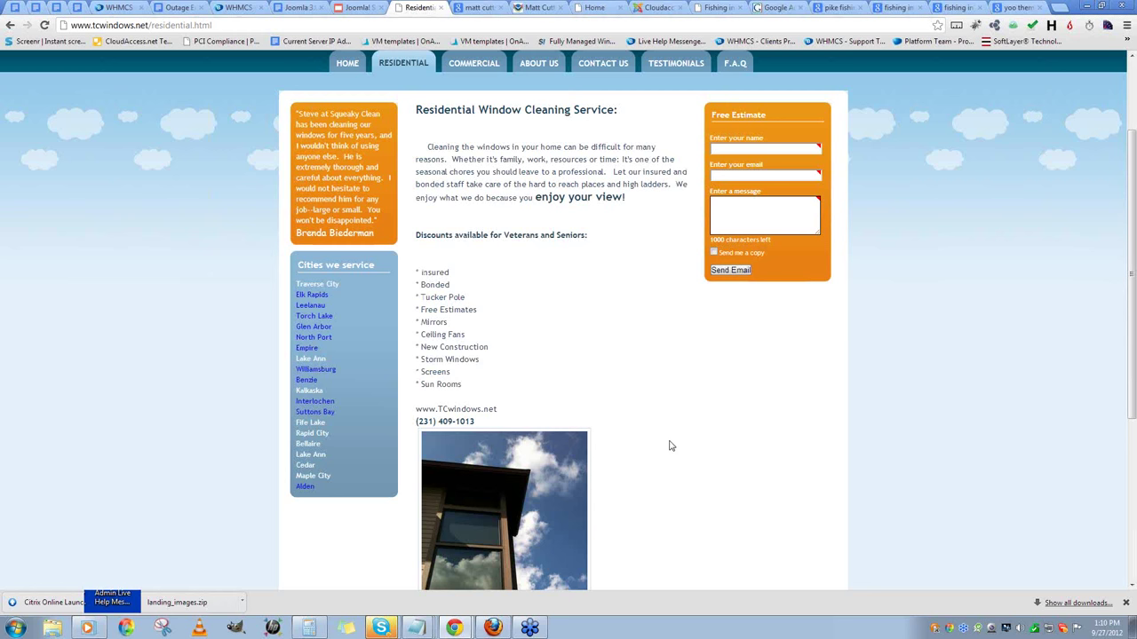
# - Highlight the "Cities we service" heading on the Residential page, clear the highlight and look over the city links
pyautogui.scroll(-1, 671, 446)
pyautogui.moveTo(298, 205); pyautogui.dragTo(377, 205)
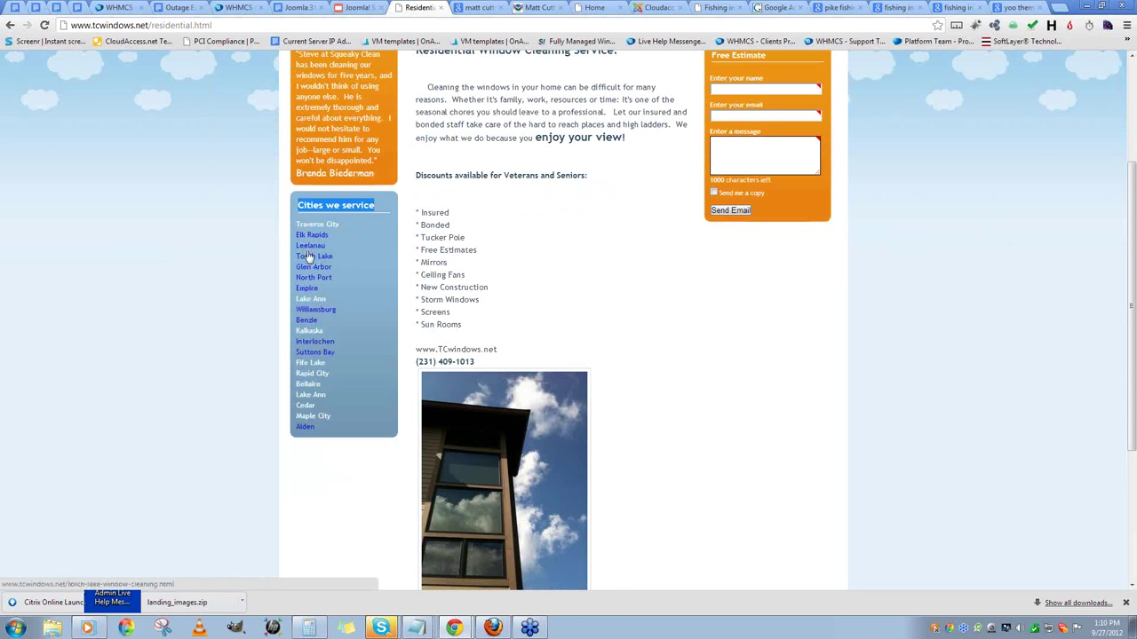
pyautogui.click(308, 517)
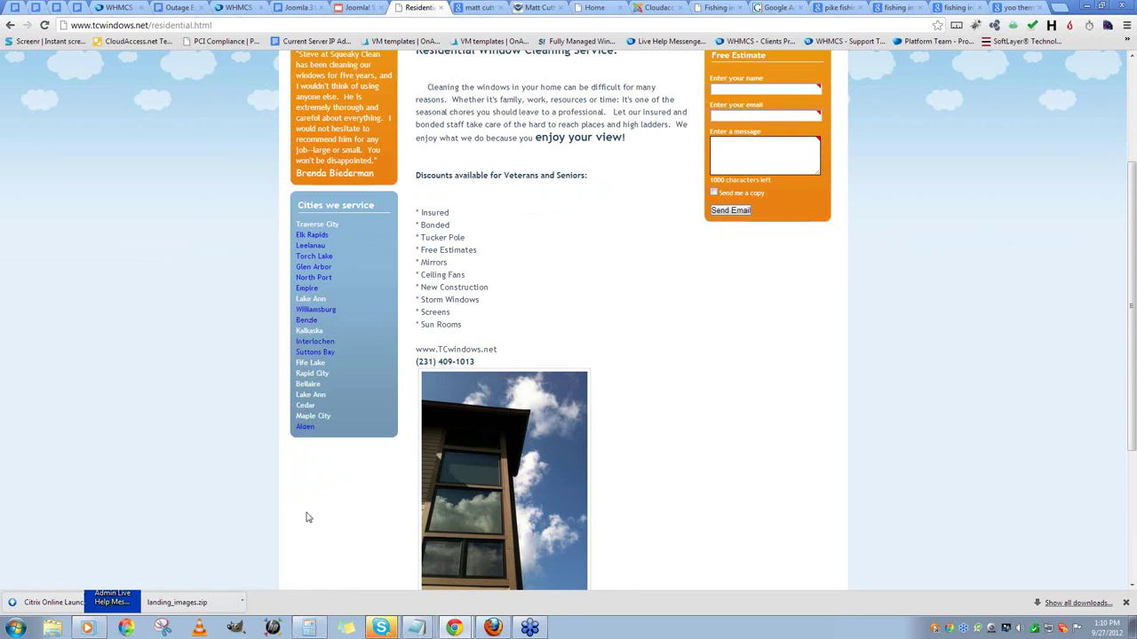
pyautogui.scroll(3, 537, 347)
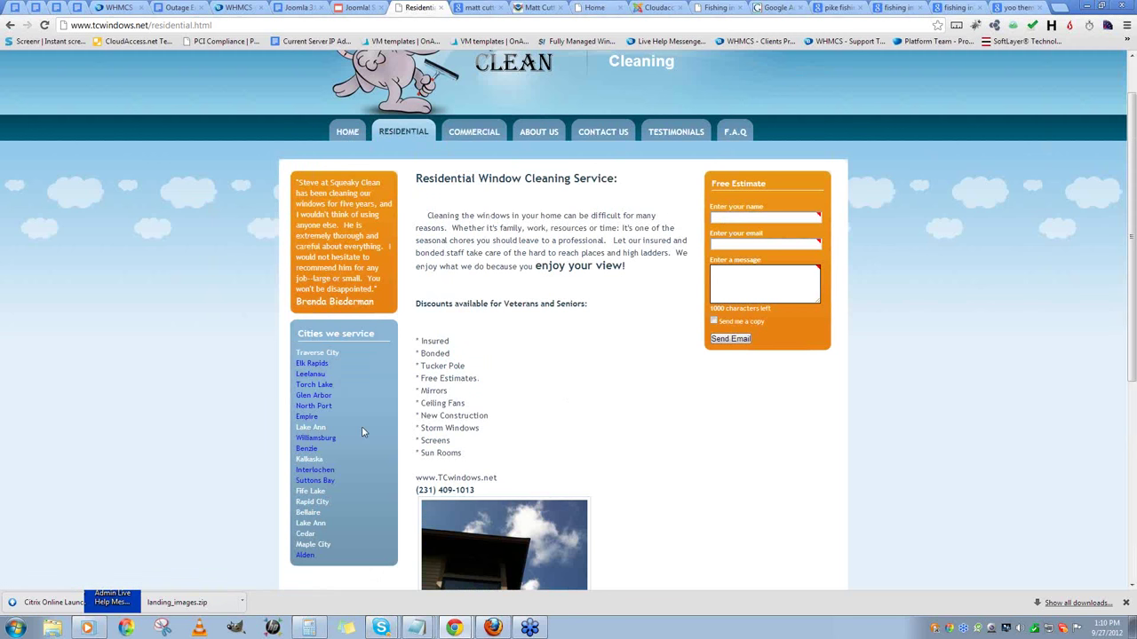
# - Open google.com, search for "Traverse City Window Cleaning", highlight "Traverse City" in the query and look over the results
pyautogui.click(263, 27)
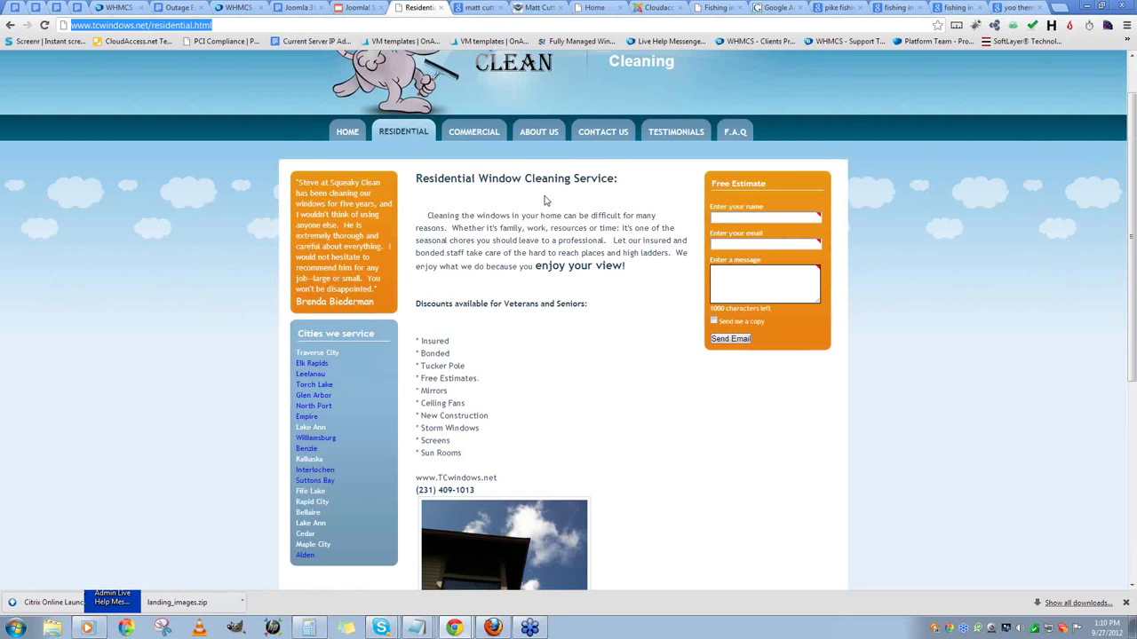
pyautogui.write('google.com')
pyautogui.press('Return')
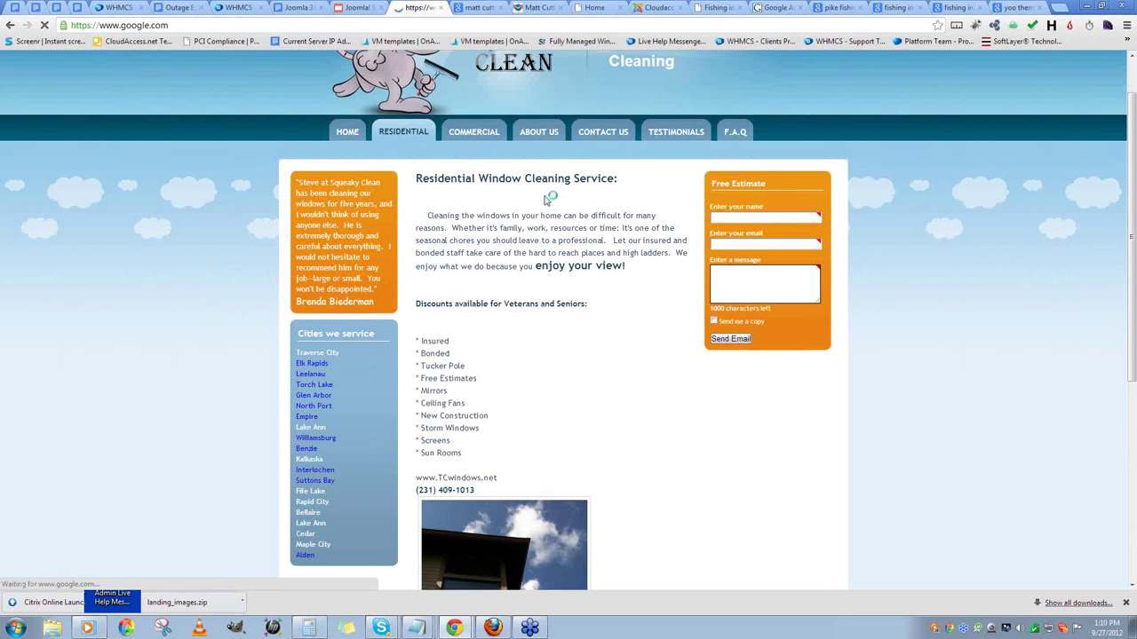
pyautogui.write('Traverss')
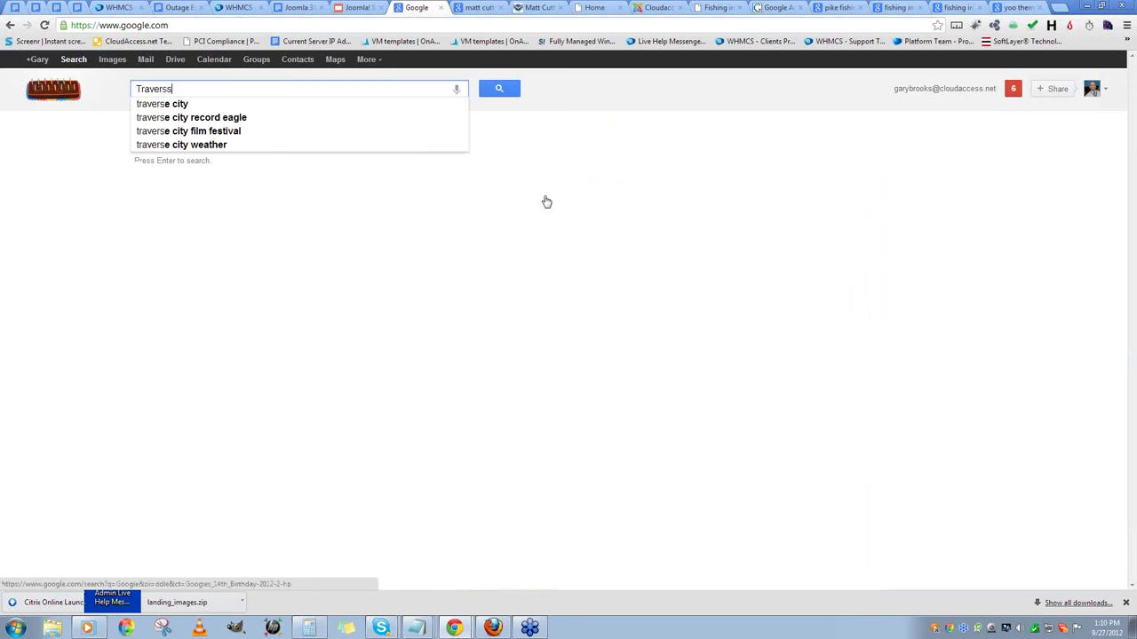
pyautogui.press('BackSpace')
pyautogui.write('e City Window ')
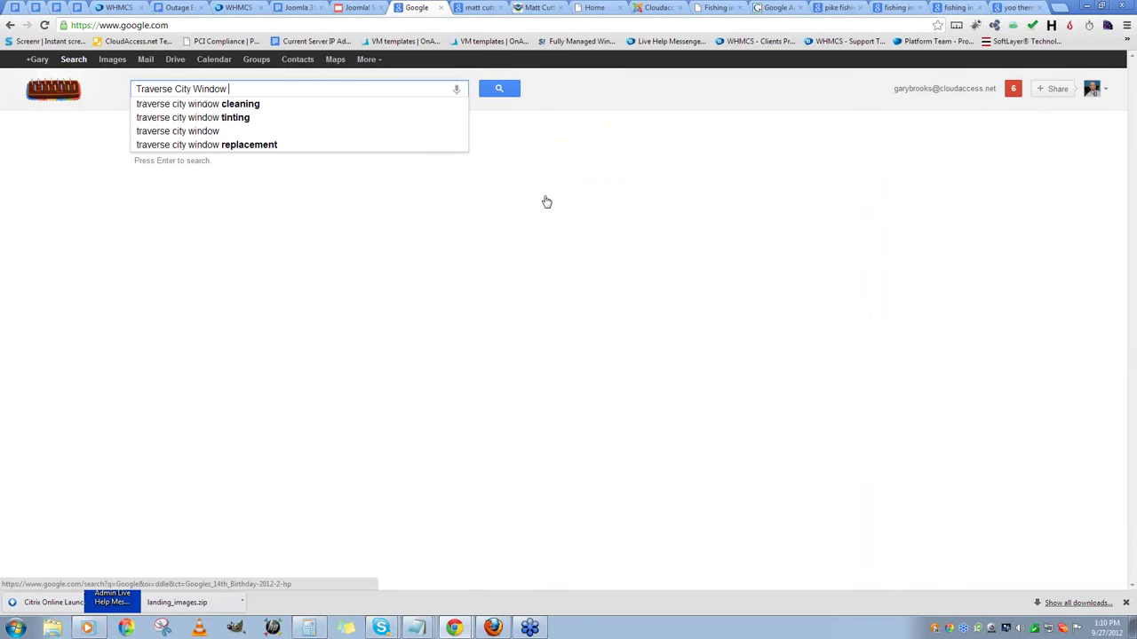
pyautogui.write('Cleaning')
pyautogui.press('Return')
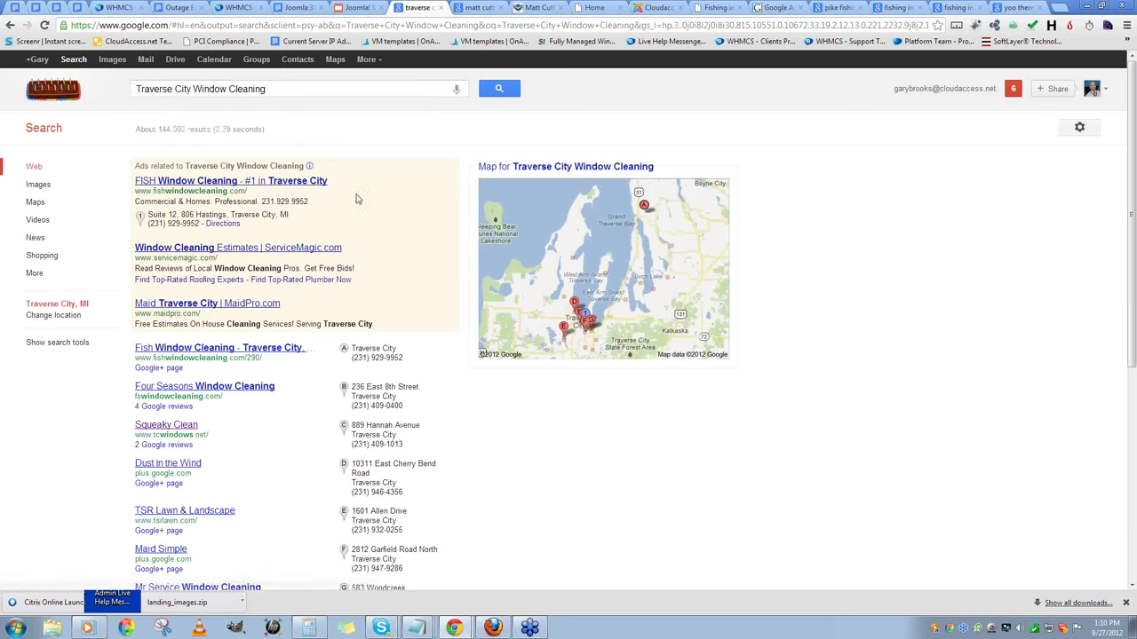
pyautogui.moveTo(195, 89); pyautogui.dragTo(119, 89)
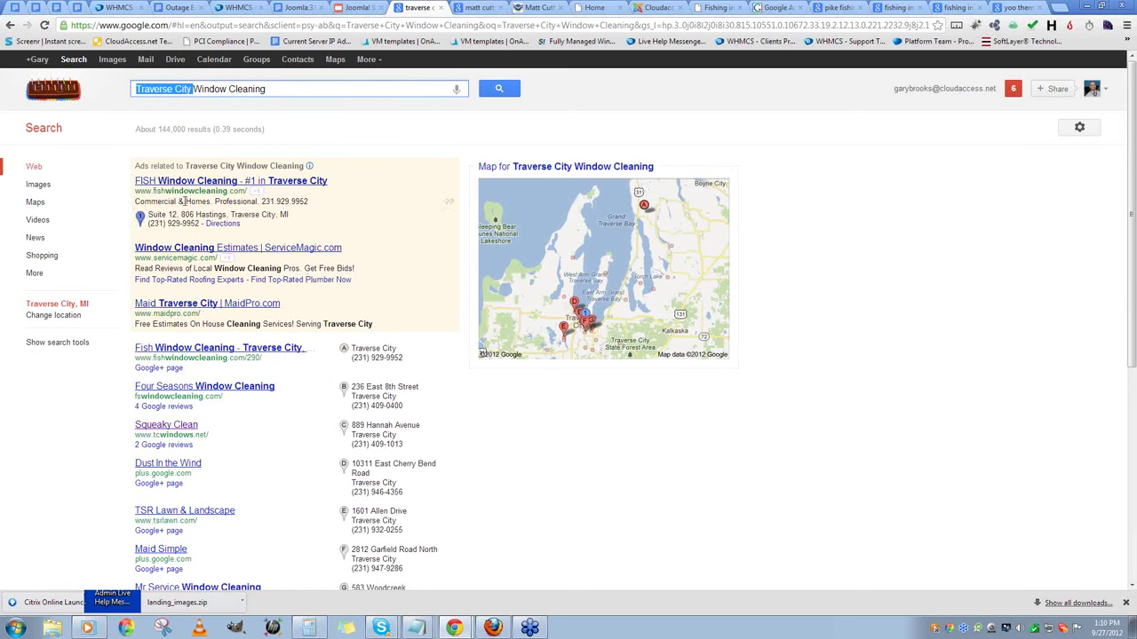
pyautogui.scroll(-1, 151, 205)
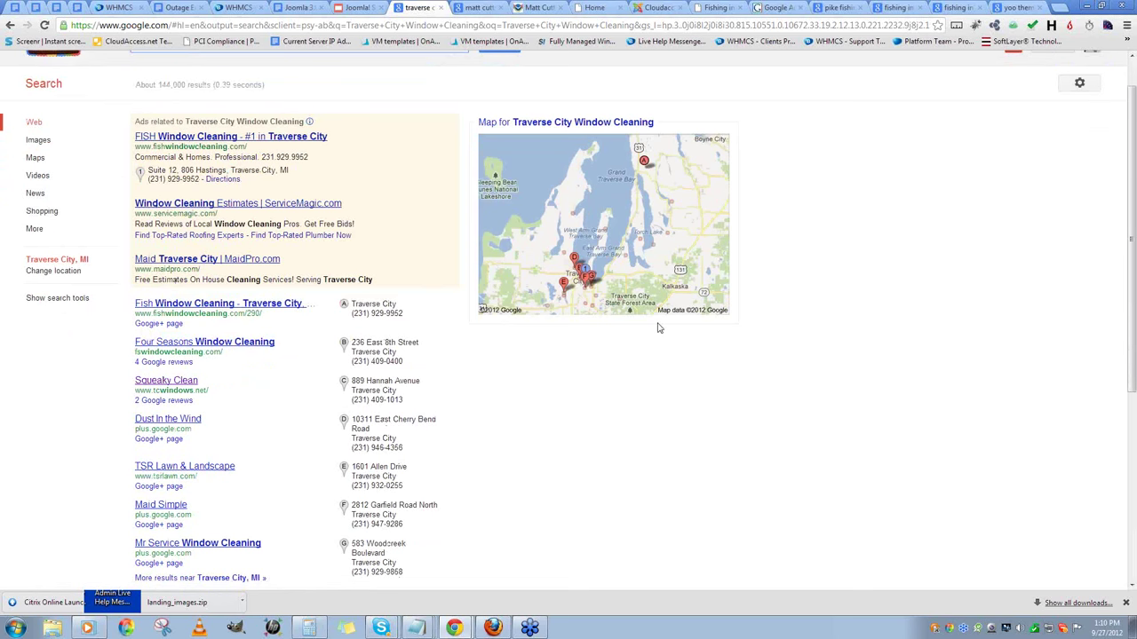
# - Examine the local listings and organic results on the first page for Traverse City Window Cleaning
pyautogui.scroll(-1, 791, 235)
pyautogui.scroll(-1, 791, 239)
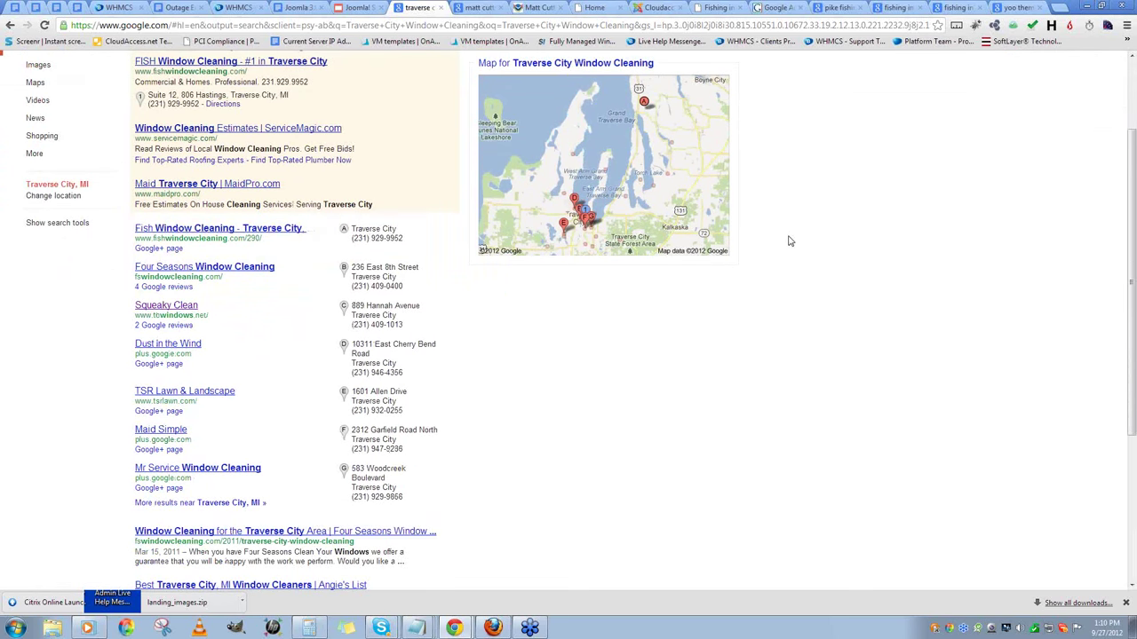
pyautogui.scroll(-1, 733, 352)
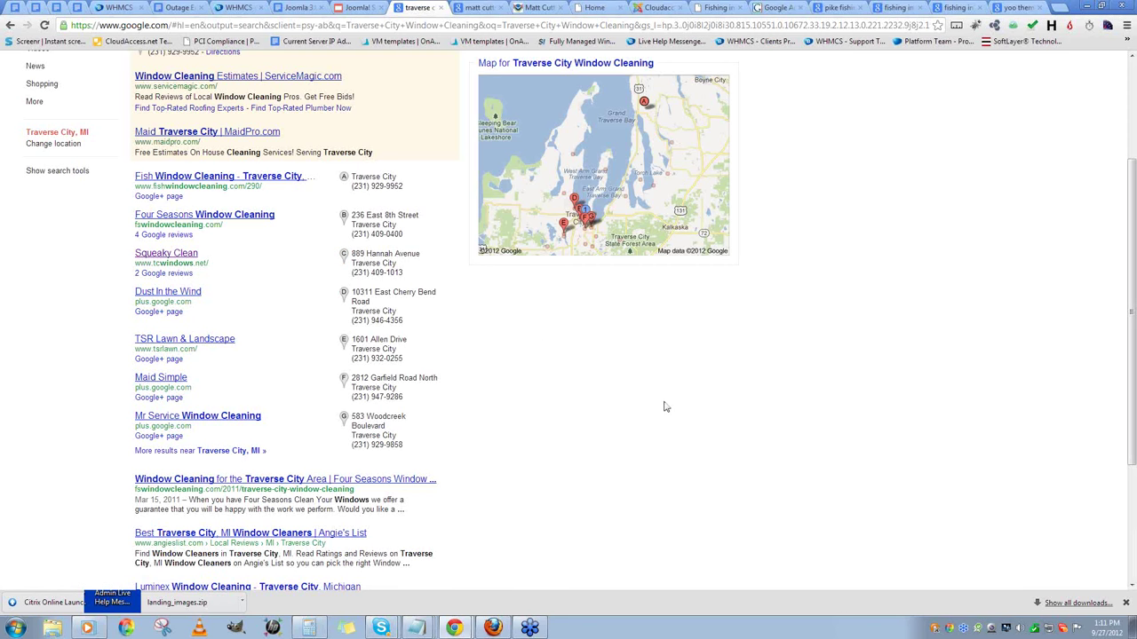
pyautogui.scroll(-3, 661, 407)
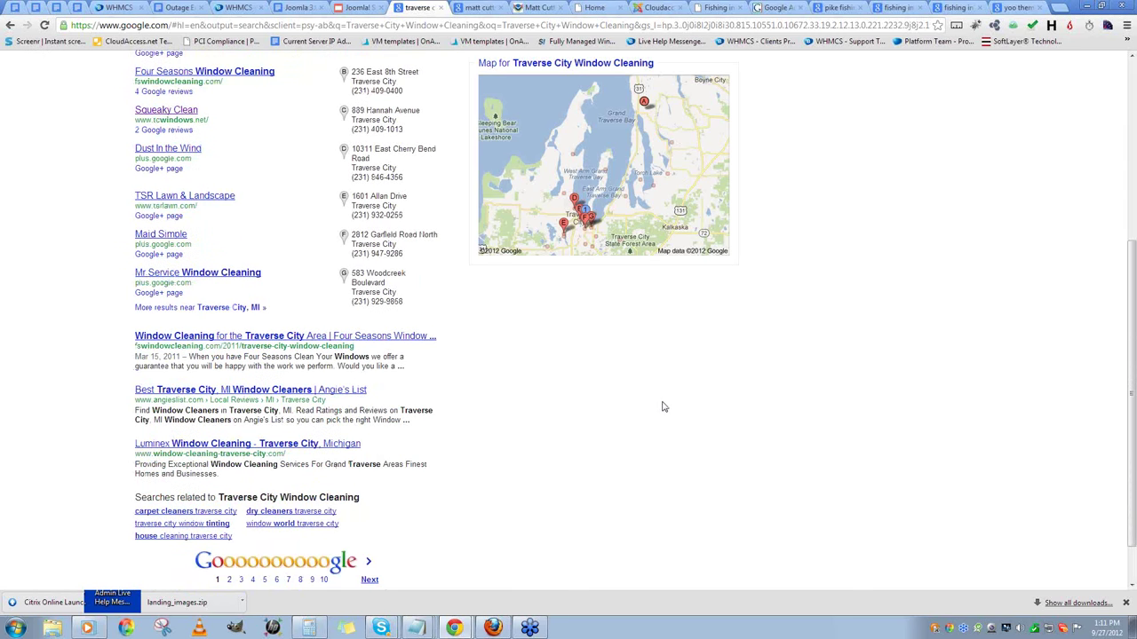
pyautogui.scroll(-2, 662, 407)
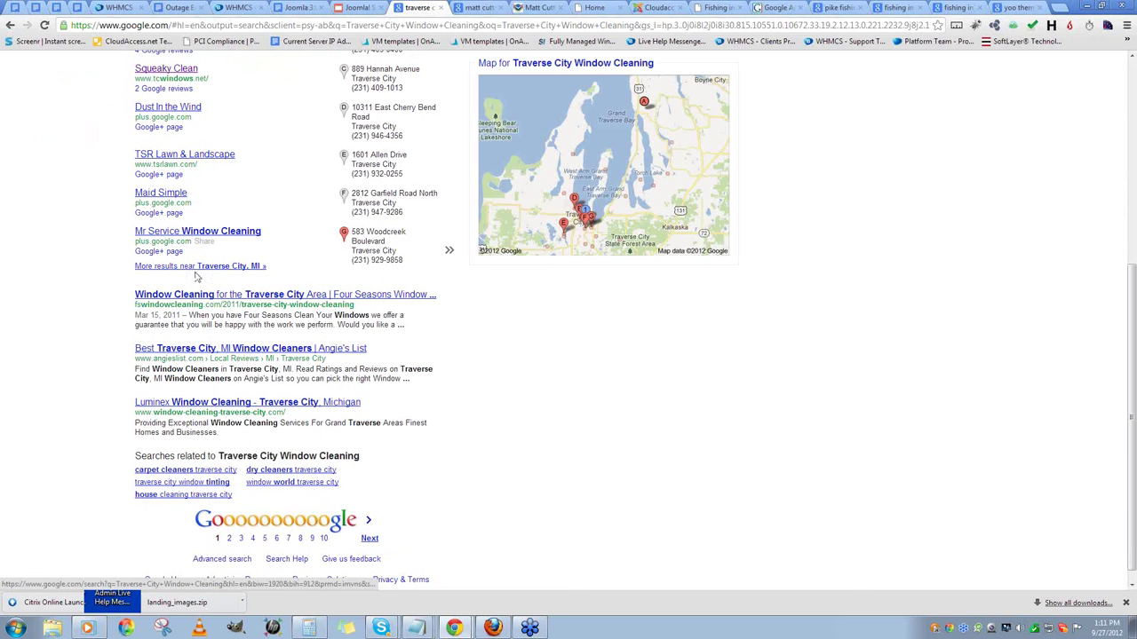
# - Open the second page of the Traverse City Window Cleaning results and look through its listings
pyautogui.click(230, 523)
pyautogui.scroll(-1, 223, 366)
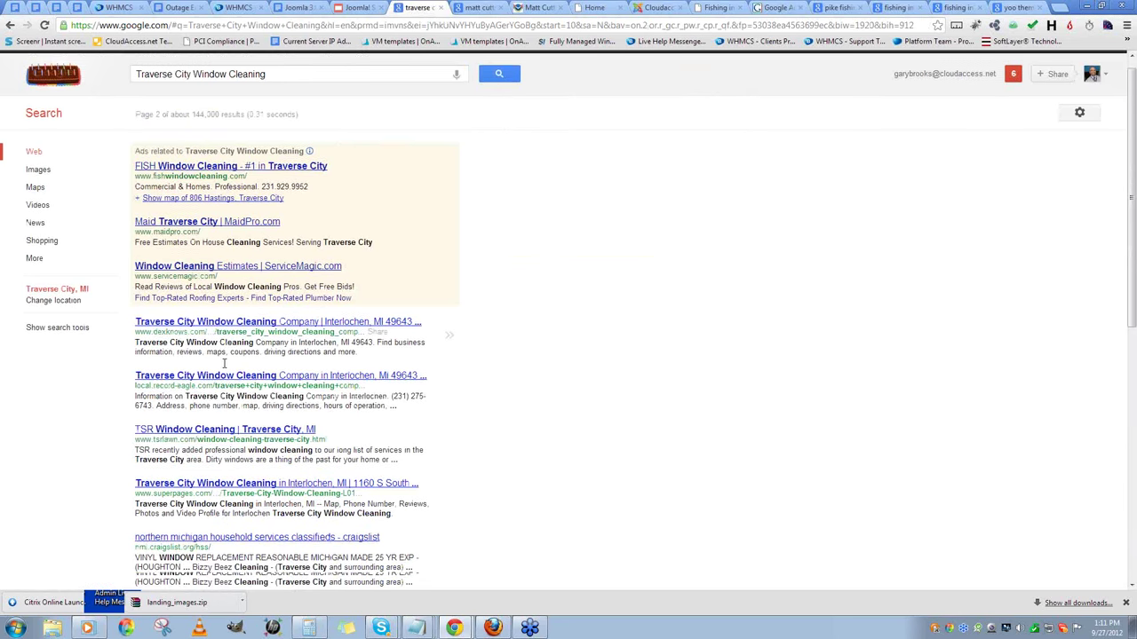
pyautogui.scroll(-2, 339, 393)
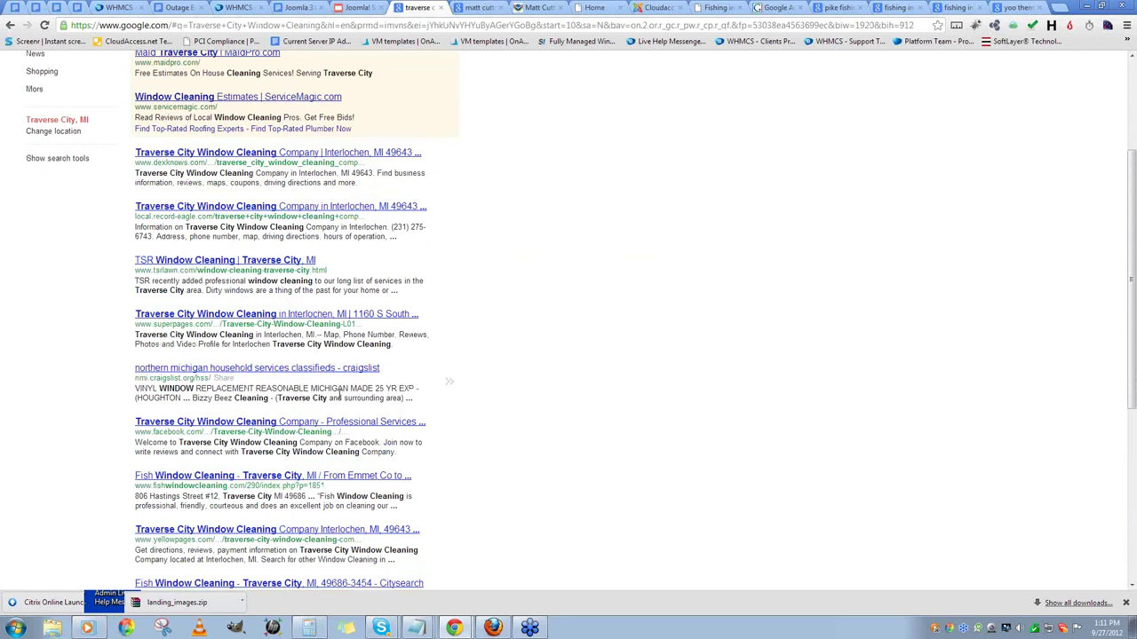
pyautogui.scroll(-2, 380, 421)
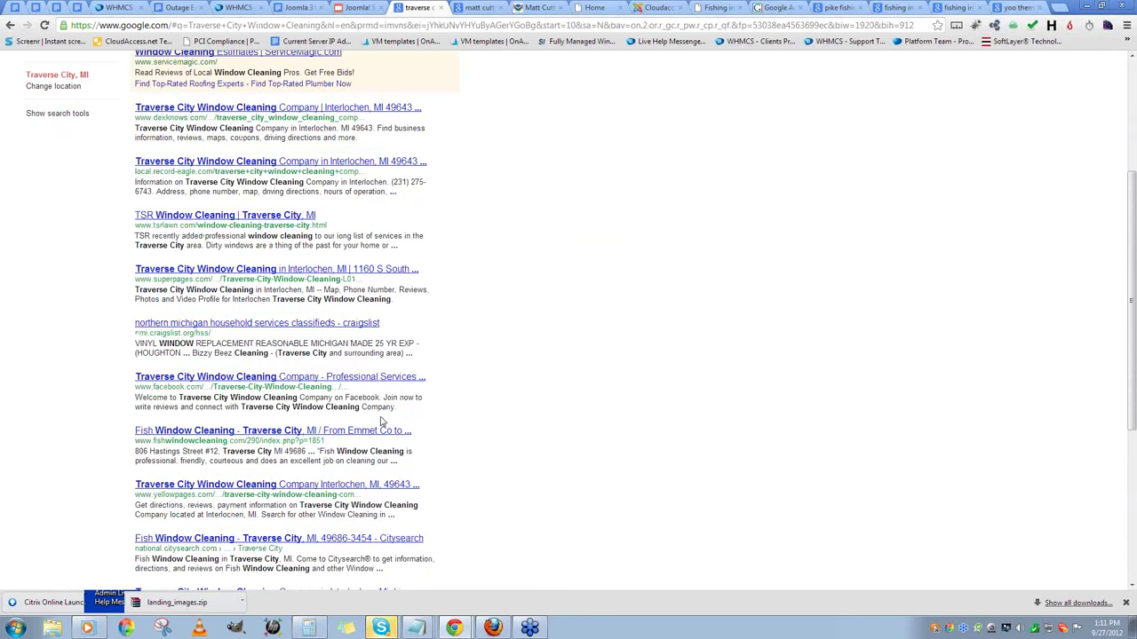
pyautogui.scroll(-3, 375, 421)
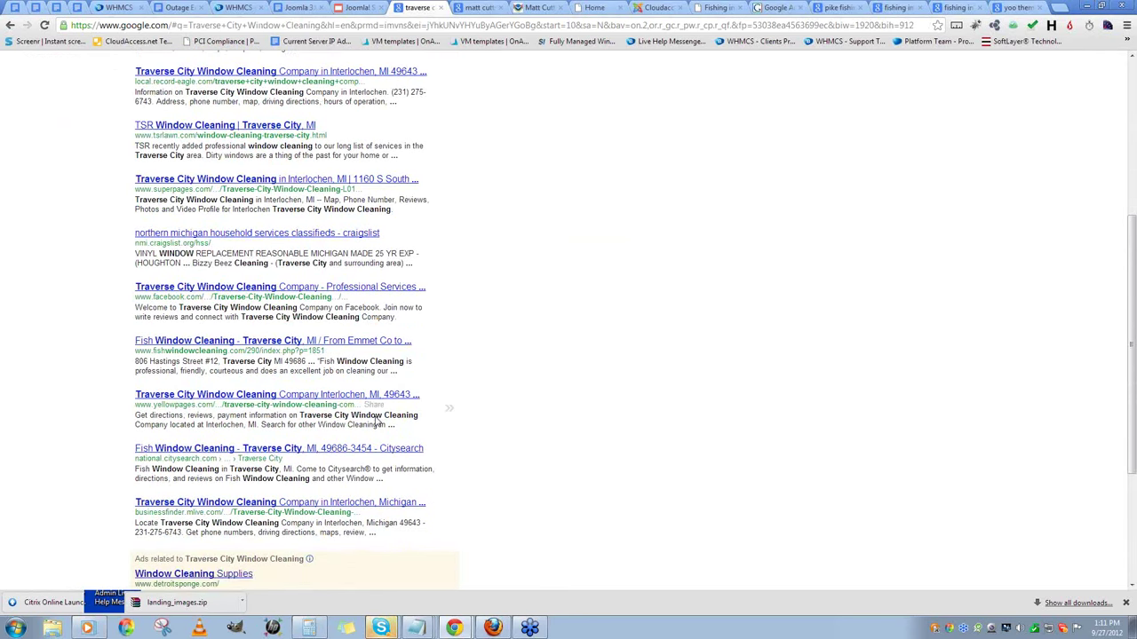
pyautogui.scroll(-2, 344, 439)
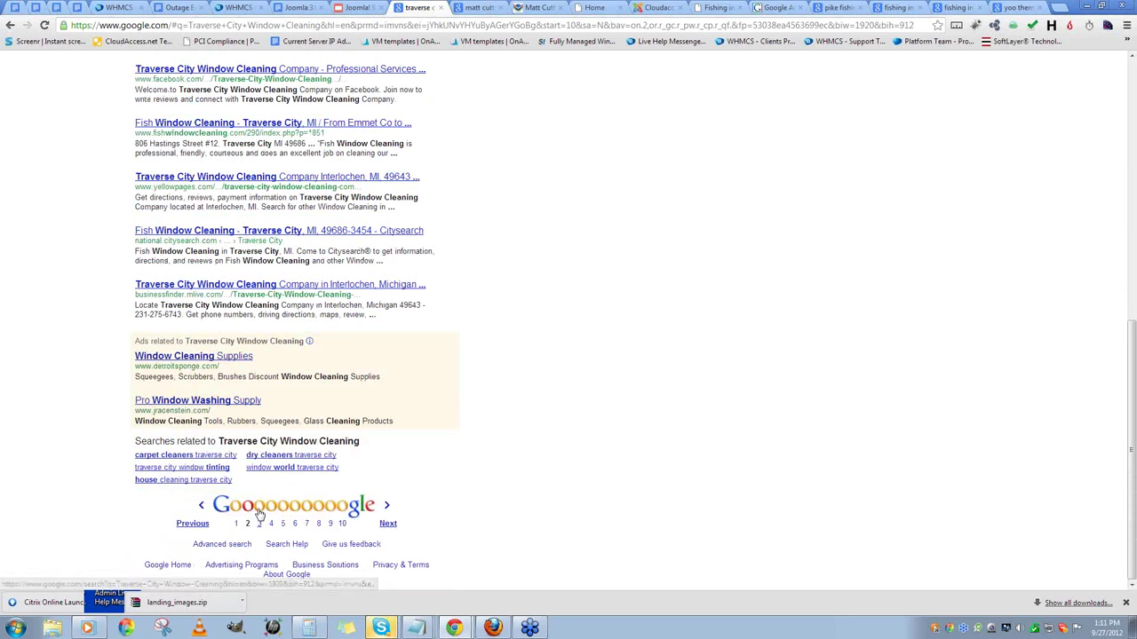
# - Review the third page of the window cleaning results and continue to the fourth page
pyautogui.click(258, 517)
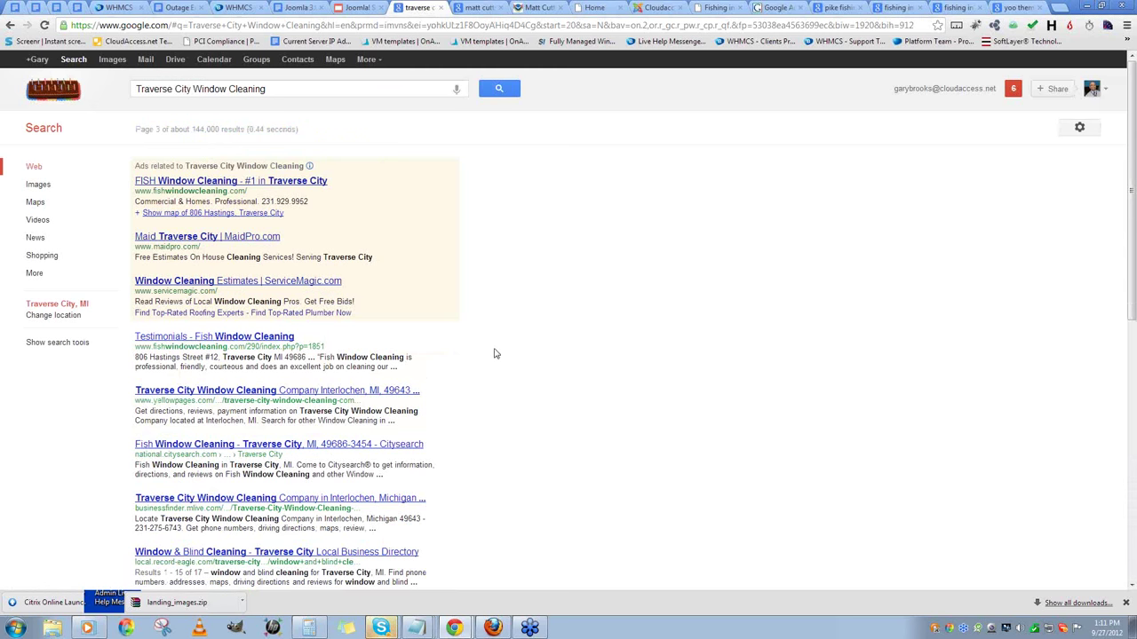
pyautogui.scroll(-3, 498, 344)
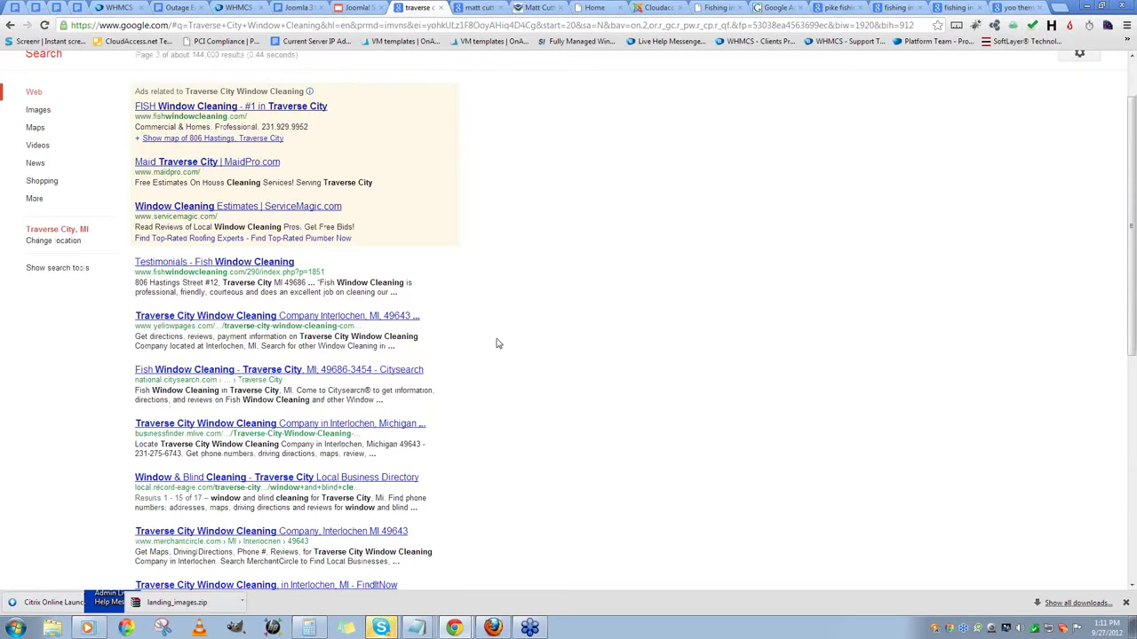
pyautogui.scroll(-1, 497, 343)
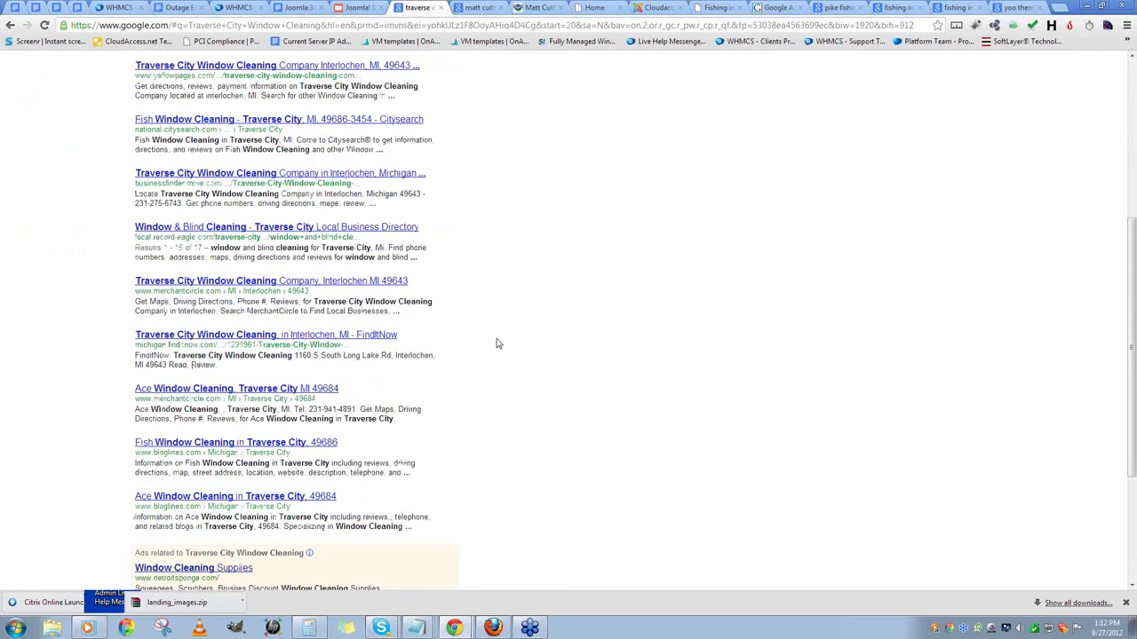
pyautogui.scroll(-1, 497, 343)
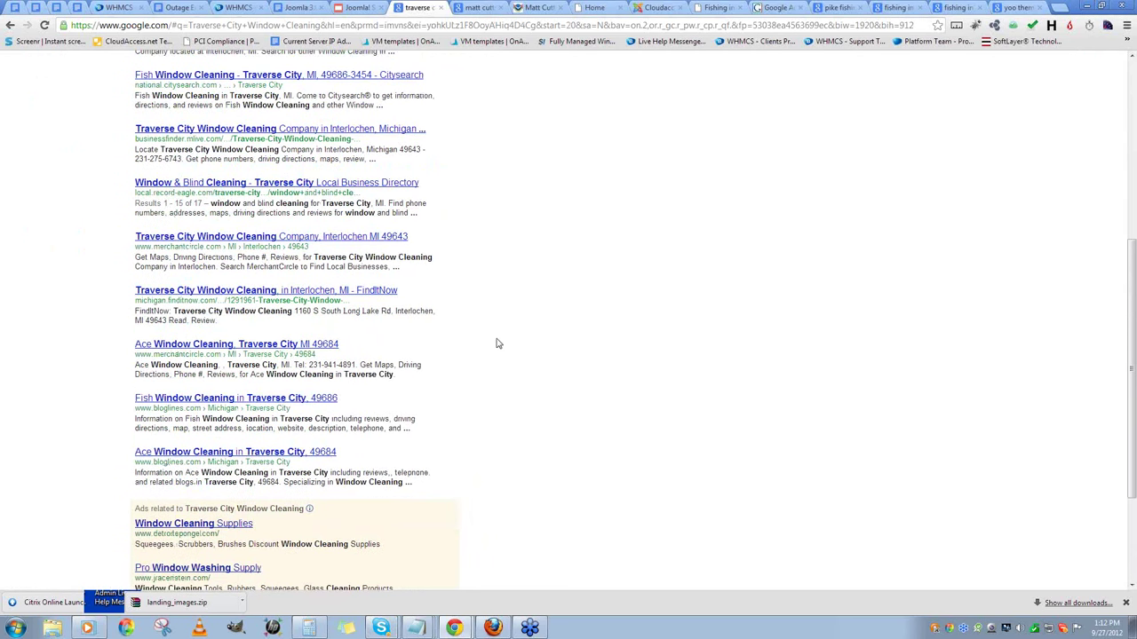
pyautogui.scroll(-3, 497, 344)
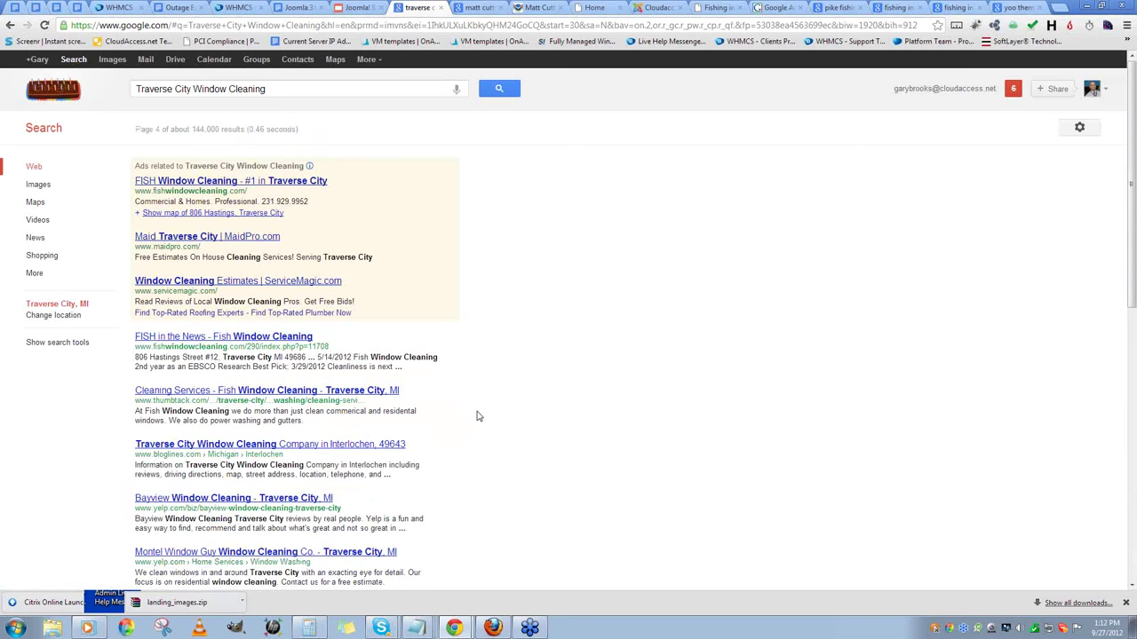
# - Look through the listings on the fourth page of results and continue to the fifth page
pyautogui.scroll(-2, 483, 409)
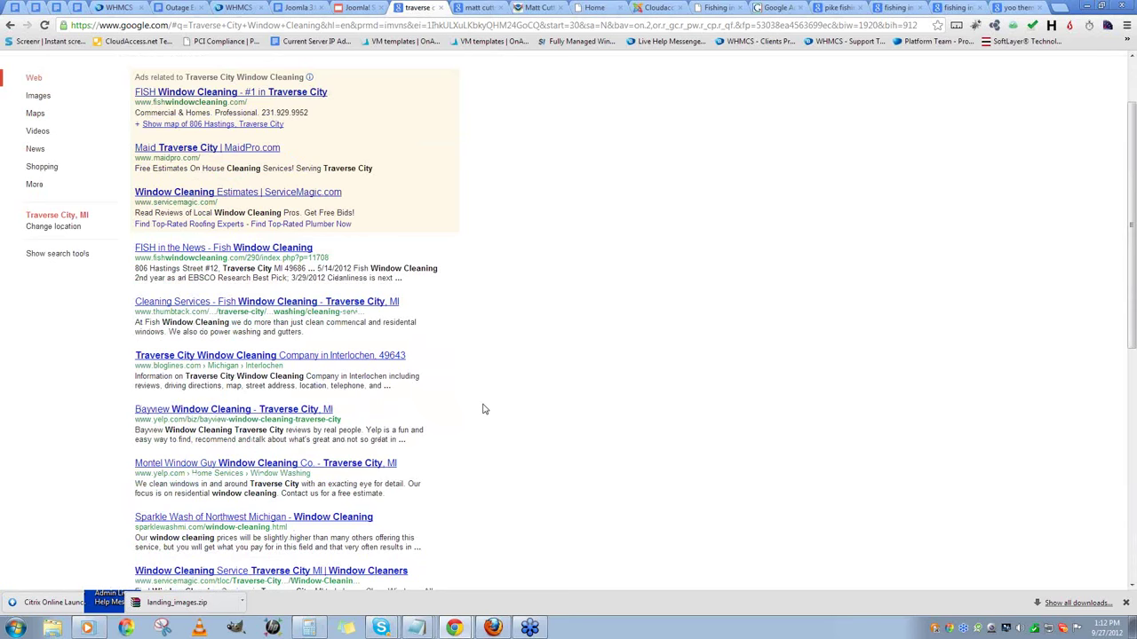
pyautogui.scroll(-2, 484, 410)
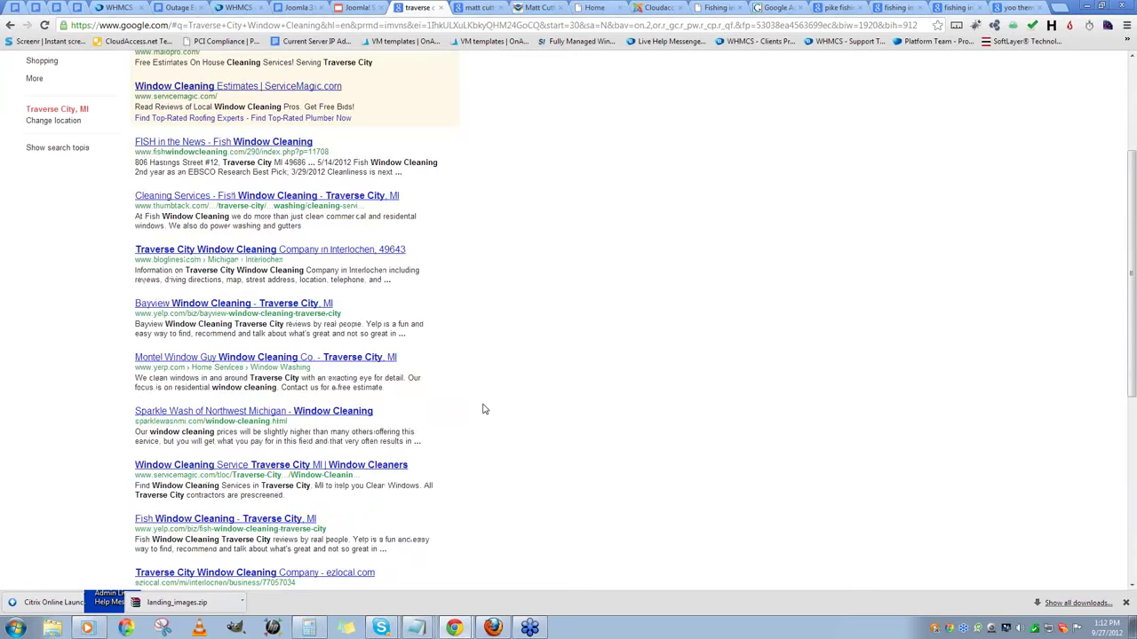
pyautogui.scroll(-1, 480, 406)
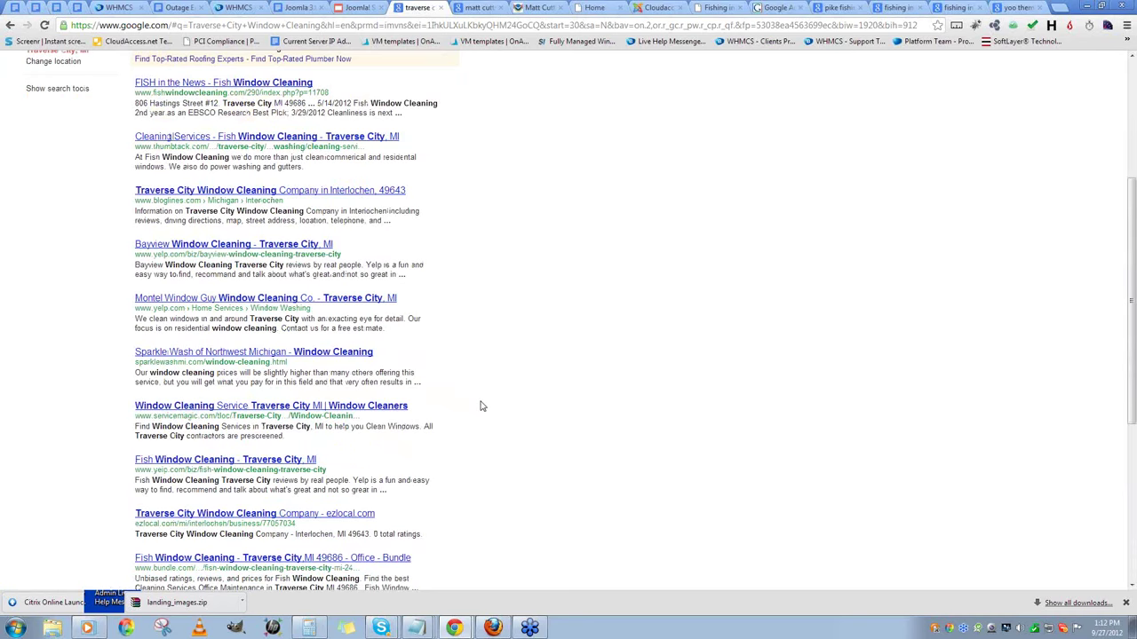
pyautogui.scroll(-1, 479, 404)
pyautogui.scroll(-2, 478, 404)
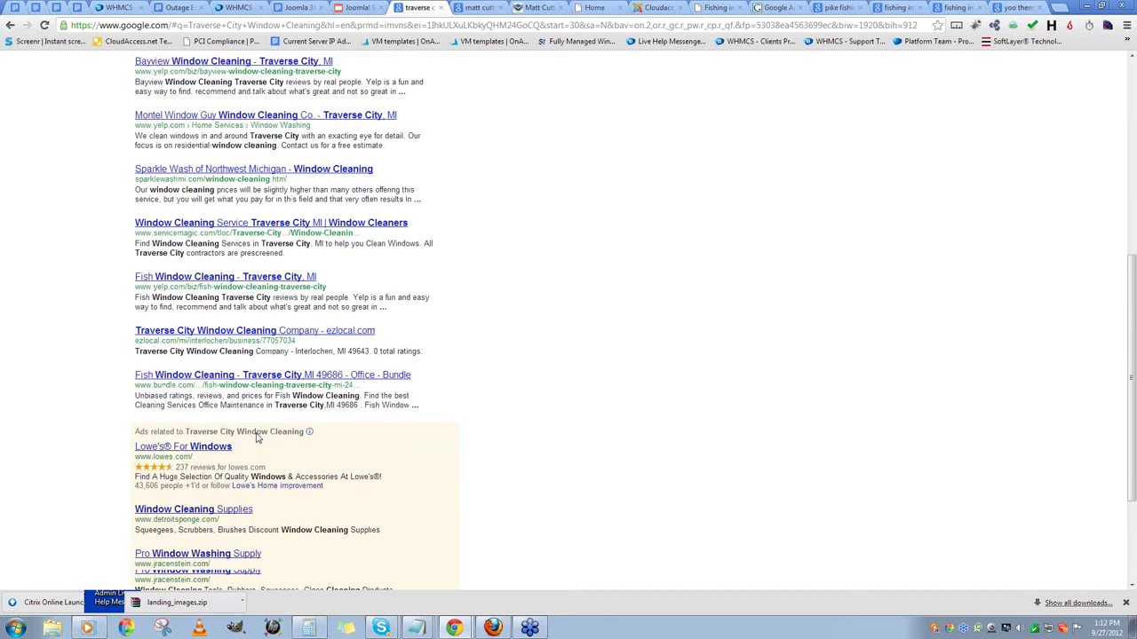
pyautogui.scroll(-2, 257, 437)
pyautogui.click(283, 567)
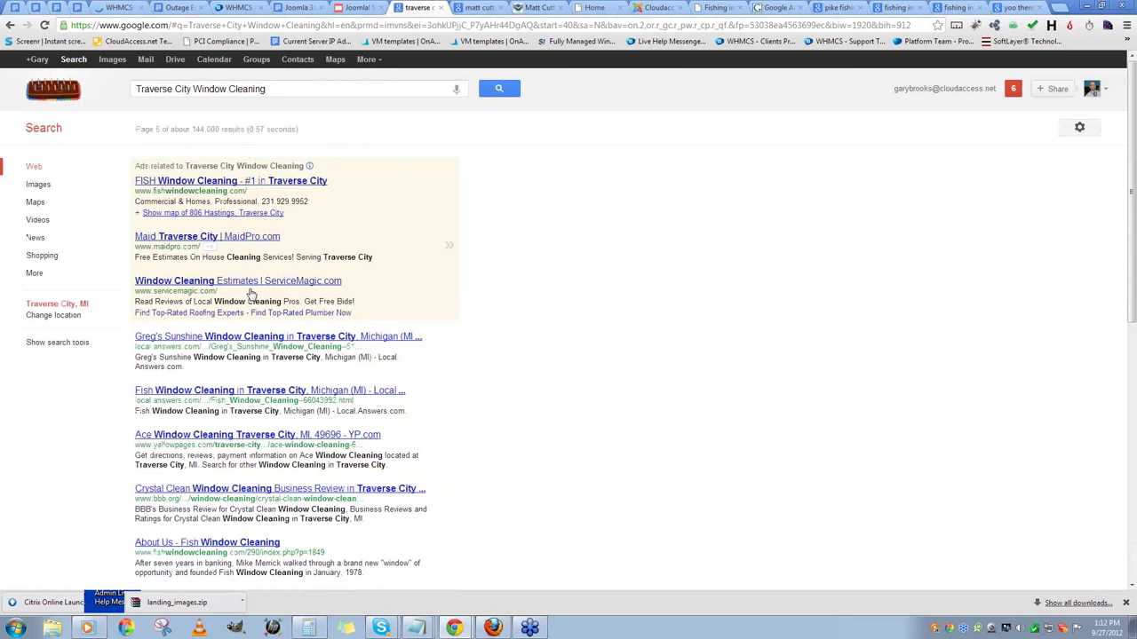
# - Rerun the Traverse City Window Cleaning search and review the first page of results
pyautogui.click(497, 89)
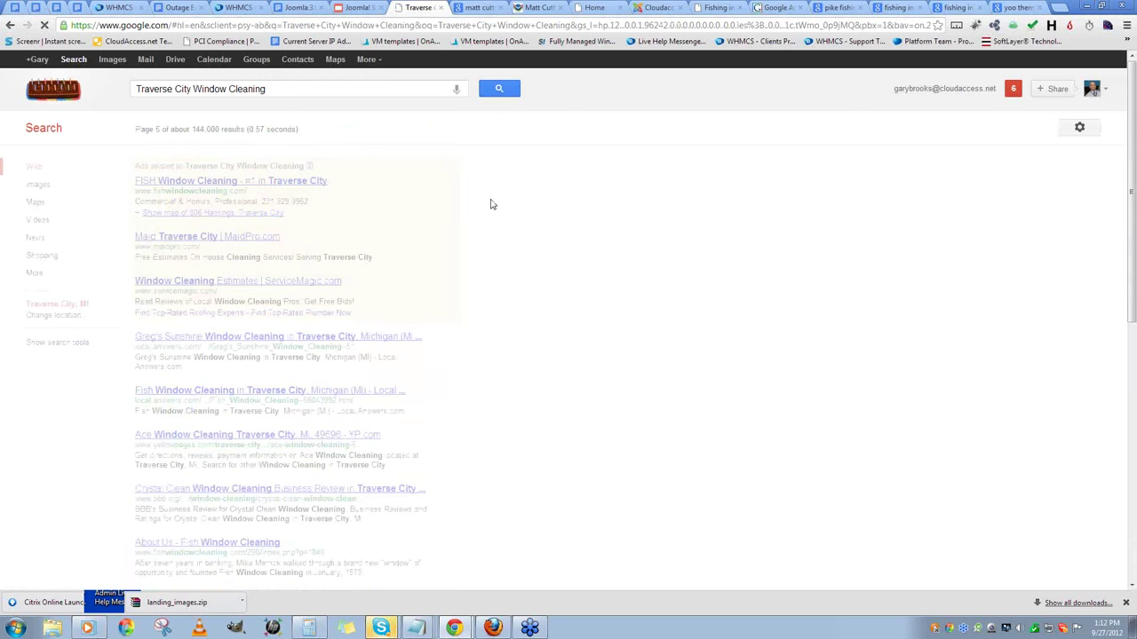
pyautogui.scroll(-2, 211, 391)
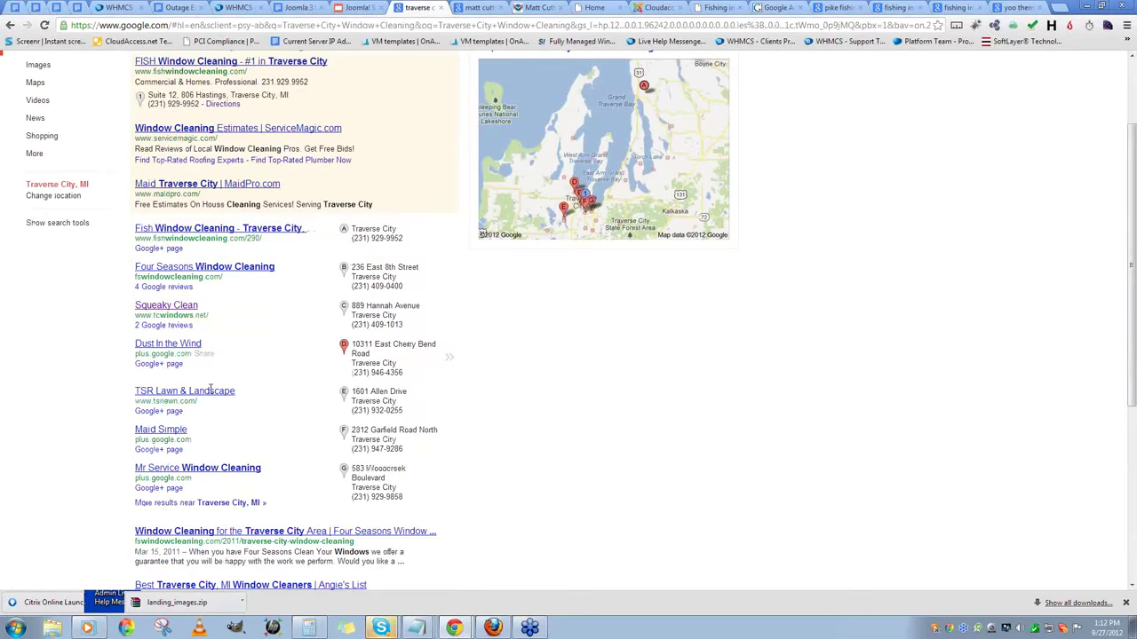
pyautogui.scroll(-3, 211, 391)
# - Close the Matt Cutts YouTube search page and switch to the Fishing in Utah site page
pyautogui.click(486, 8)
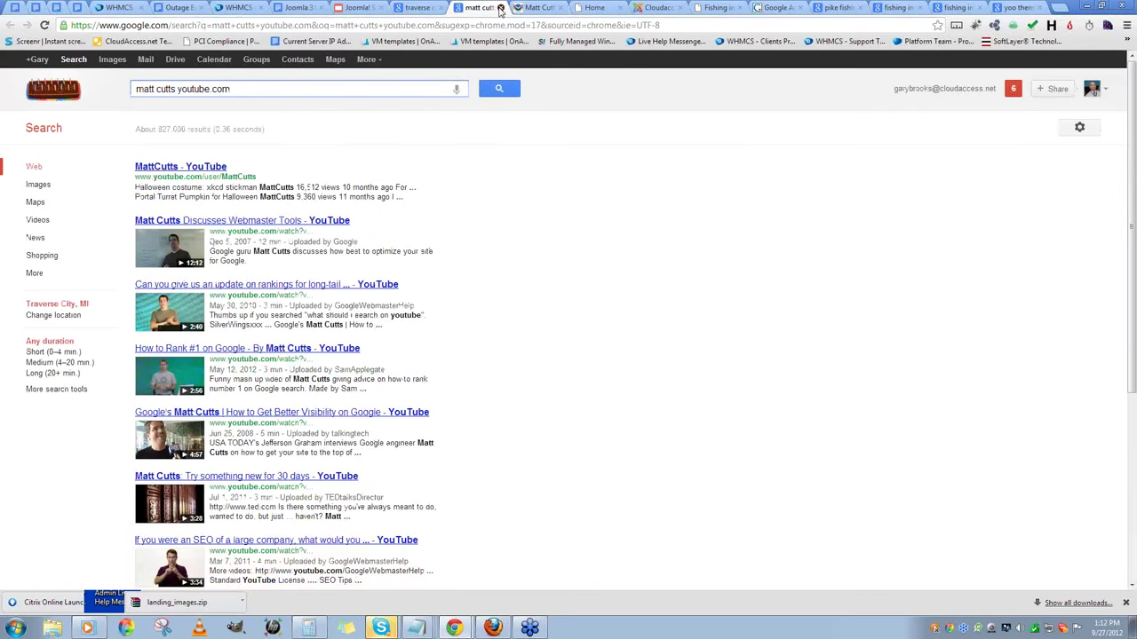
pyautogui.click(500, 8)
pyautogui.click(422, 8)
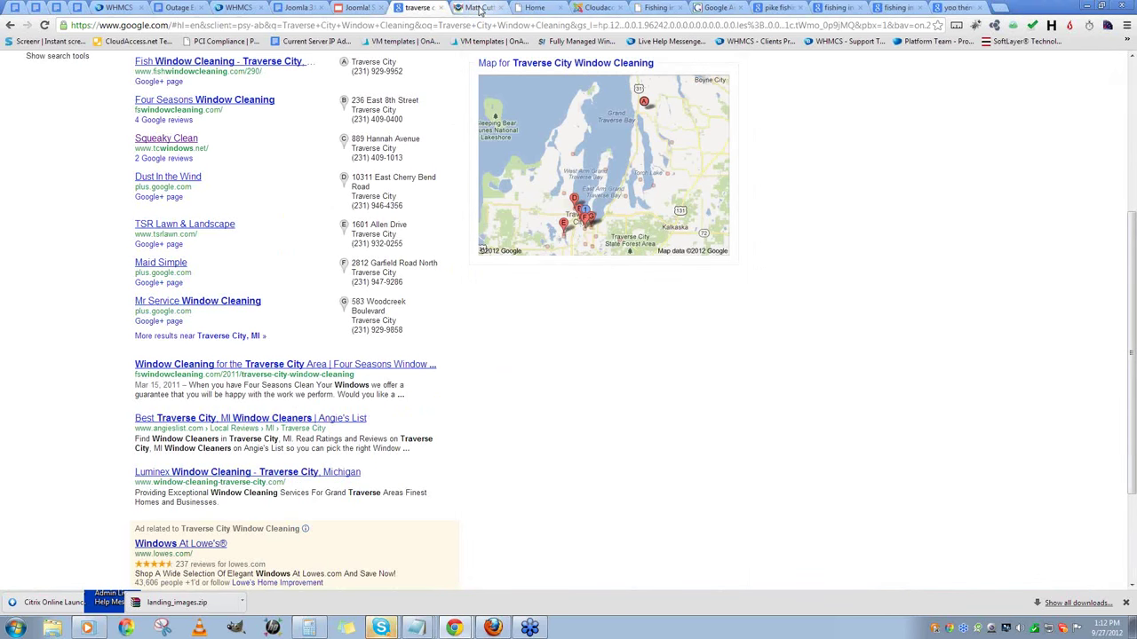
pyautogui.click(530, 8)
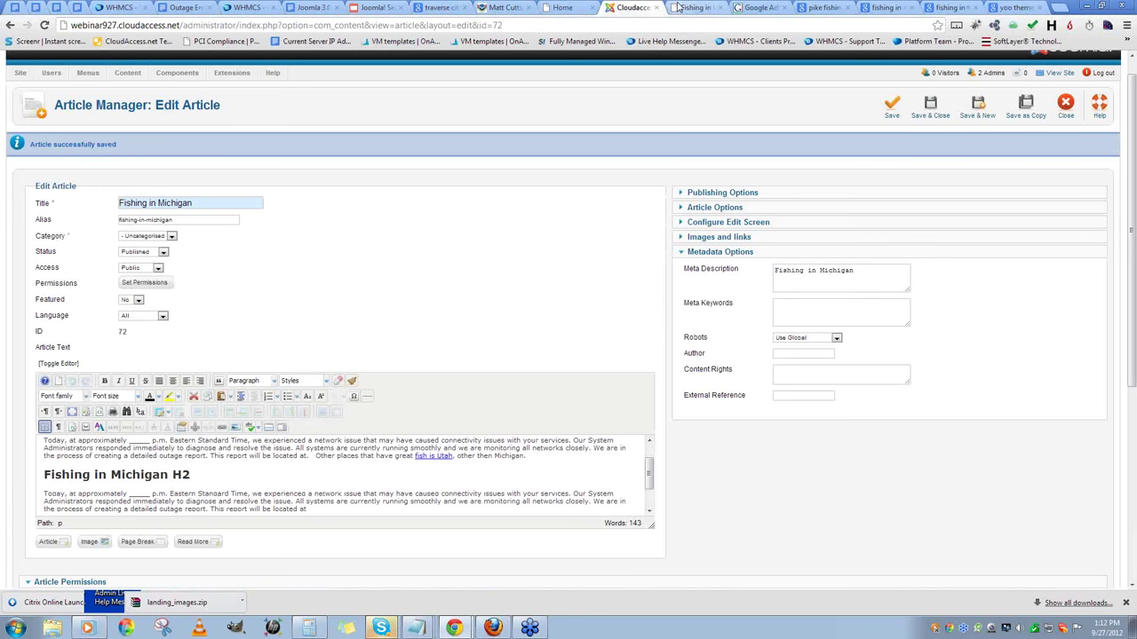
pyautogui.click(677, 7)
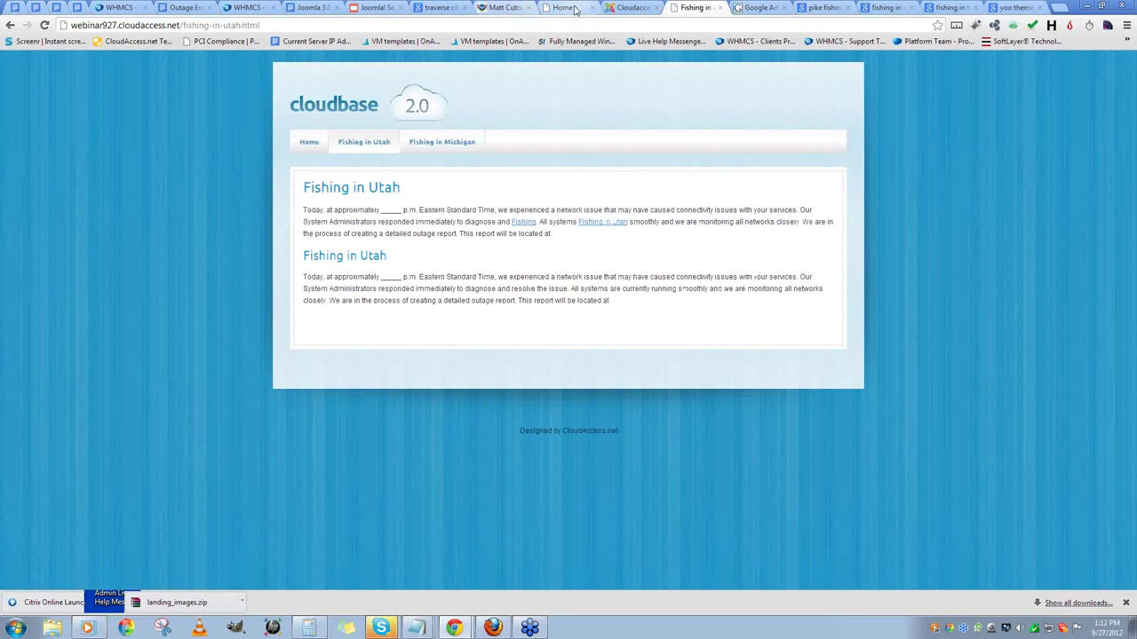
# - Search Google for "fishing traverse city" in place of the Fishing in Utah page
pyautogui.moveTo(266, 25); pyautogui.dragTo(20, 16)
pyautogui.write('fishing')
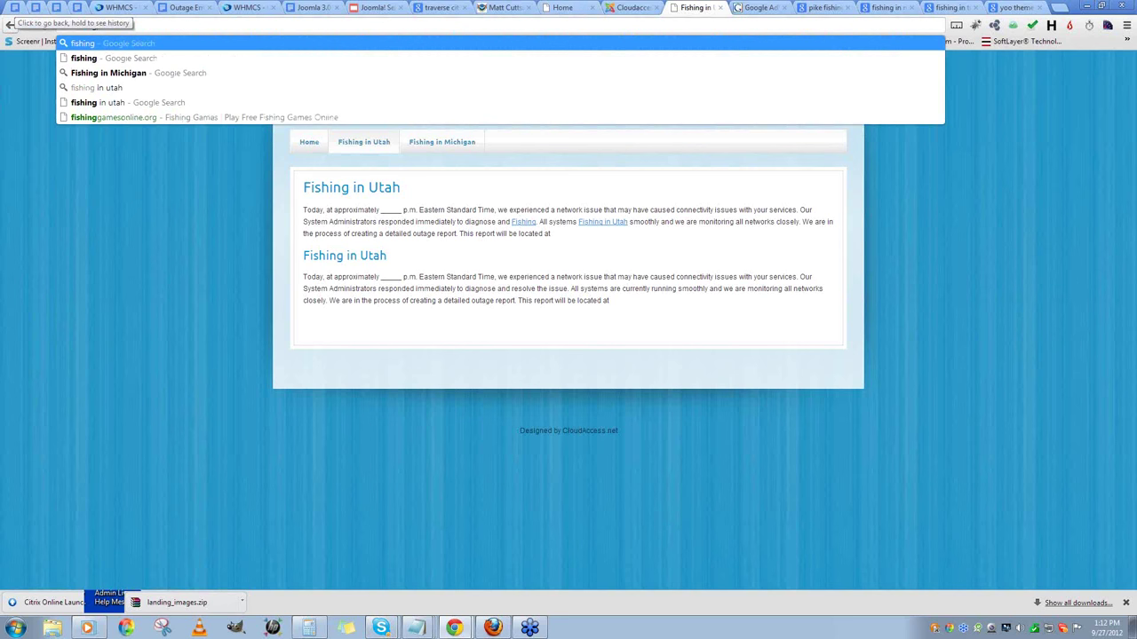
pyautogui.press('Down')
pyautogui.press('Down')
pyautogui.press('Down')
pyautogui.press('Return')
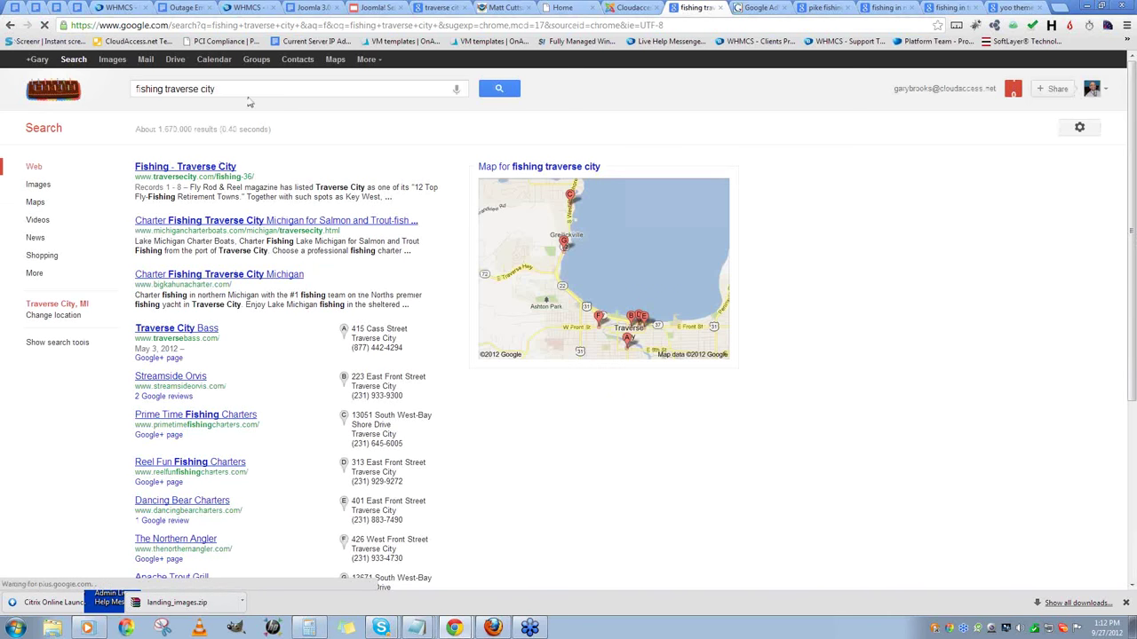
# - Search Google for "Window cleaning traverse city michigan"
pyautogui.click(252, 88)
pyautogui.hotkey('ctrl', 'a')
pyautogui.write('W')
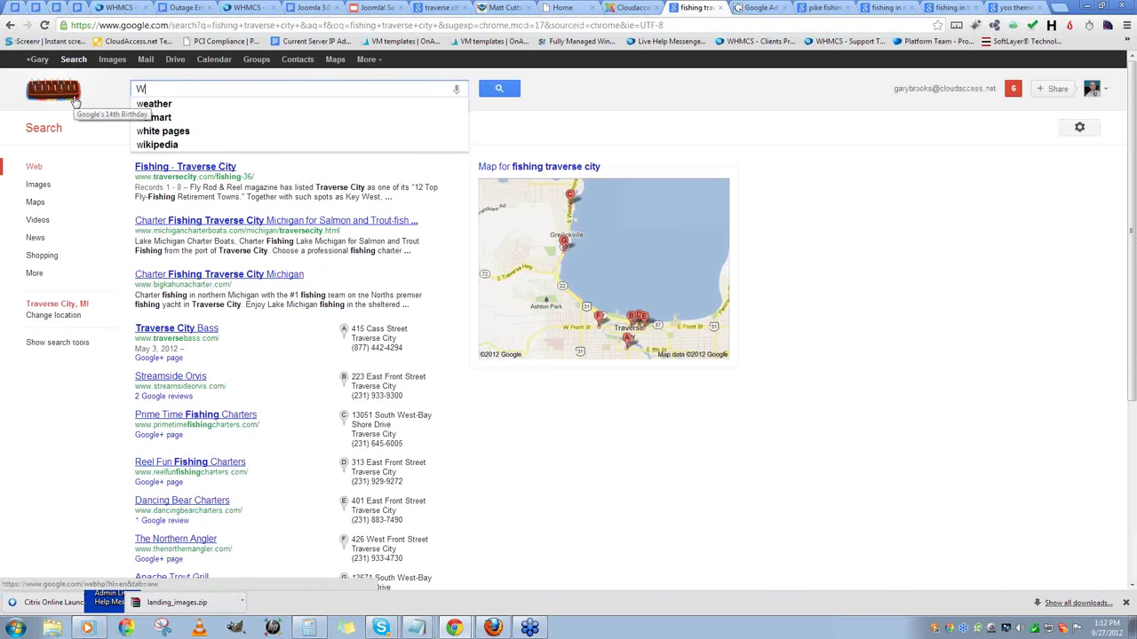
pyautogui.write('indow cleaning')
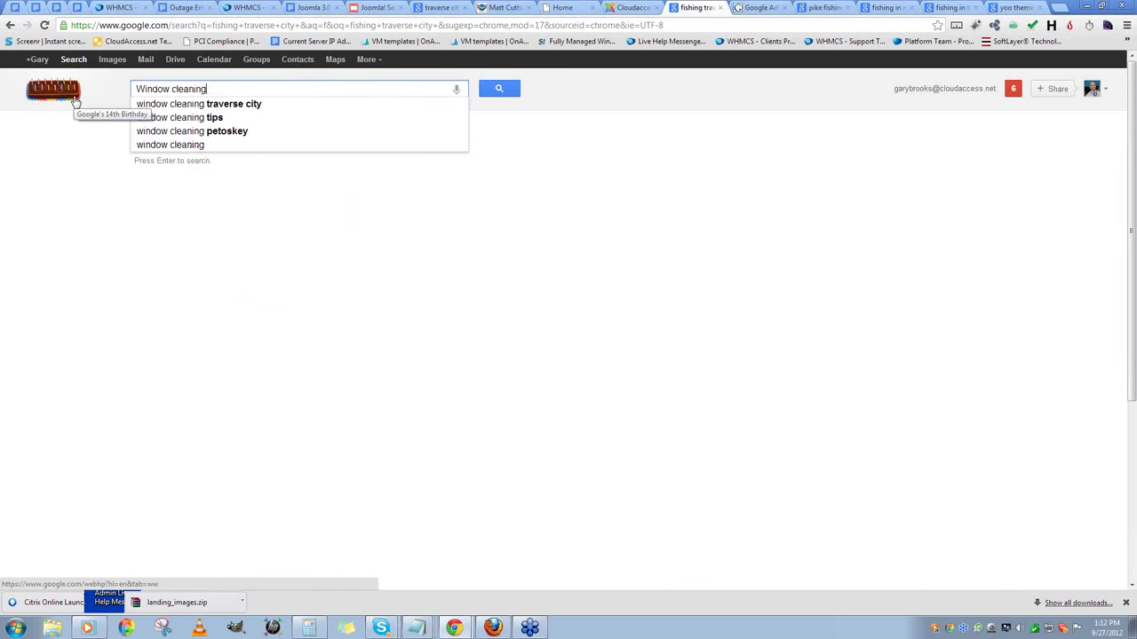
pyautogui.write(' traverse city mic')
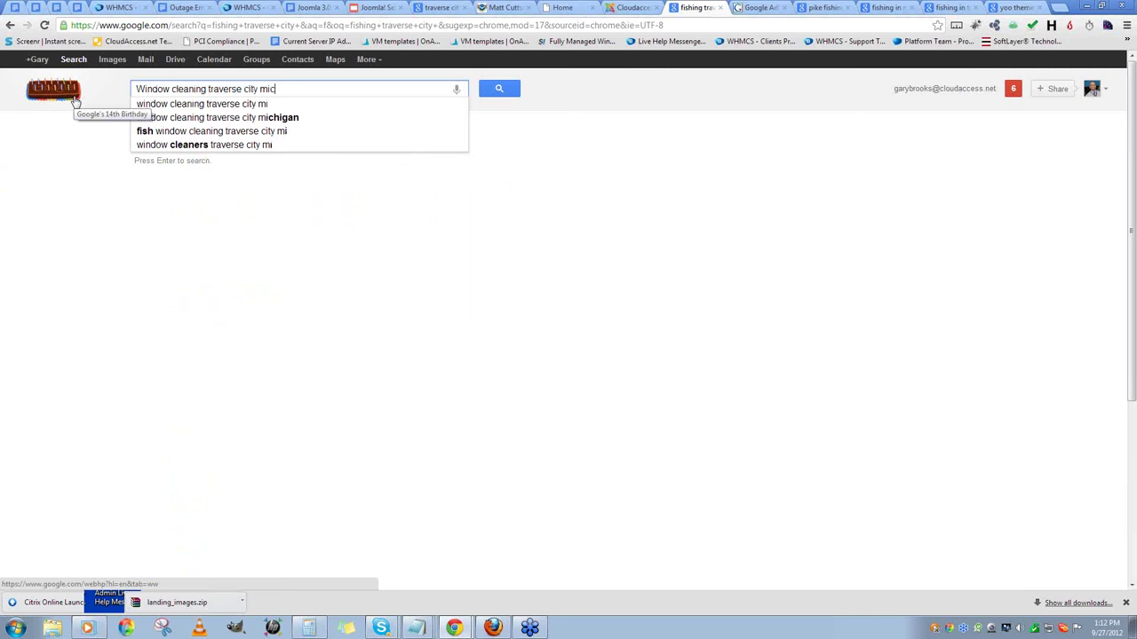
pyautogui.write('higan')
pyautogui.press('Return')
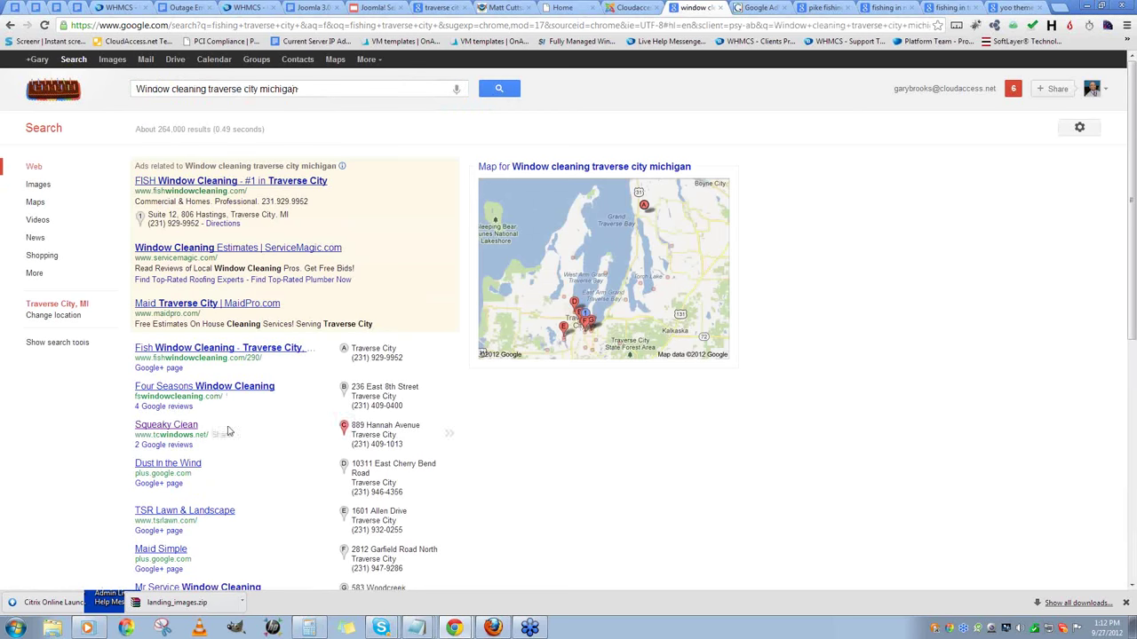
pyautogui.scroll(-3, 299, 391)
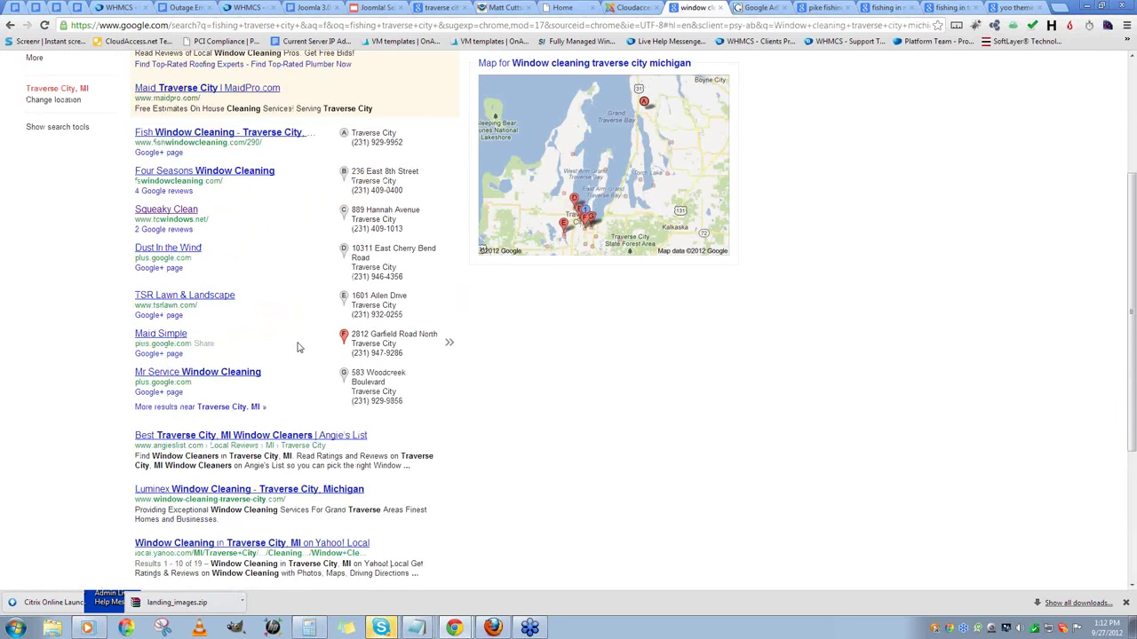
pyautogui.scroll(-1, 293, 338)
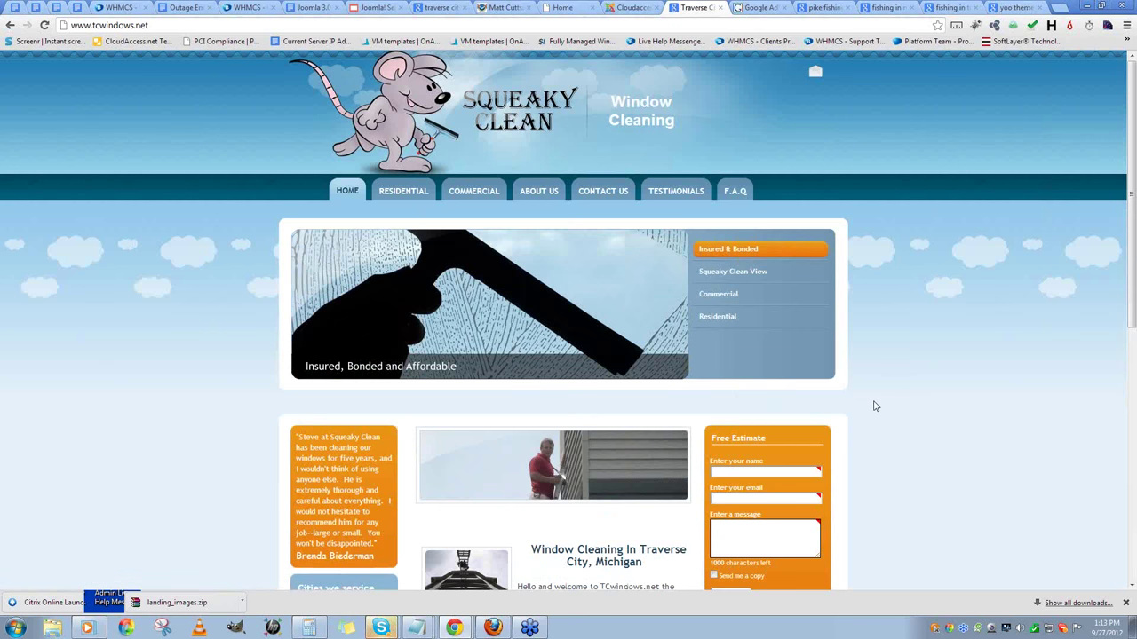
pyautogui.scroll(-1, 874, 406)
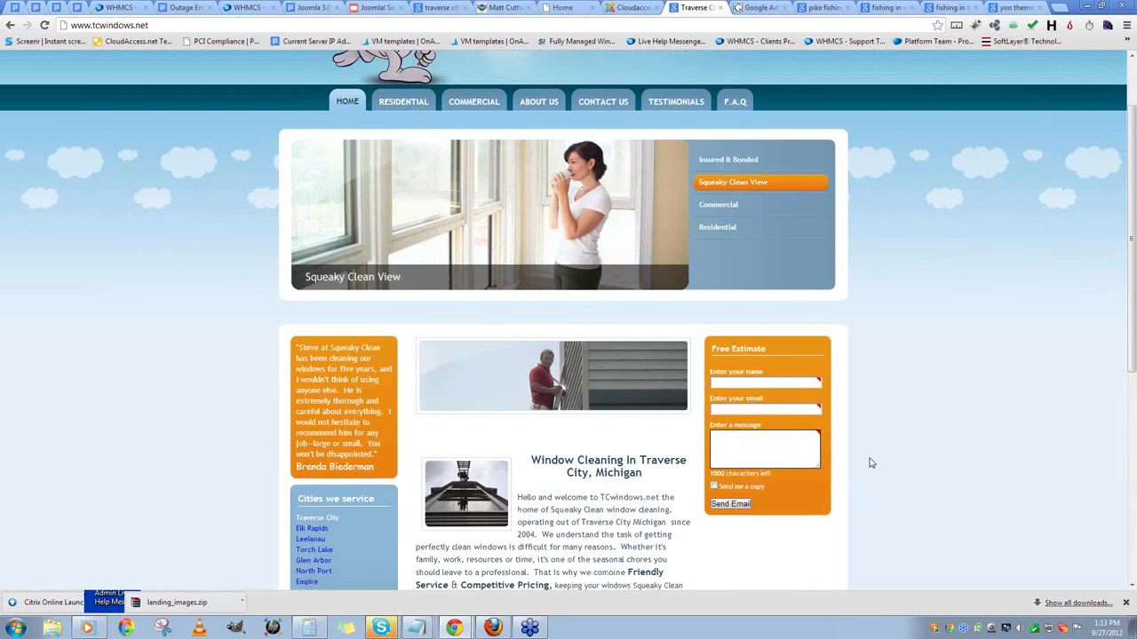
pyautogui.scroll(-2, 871, 463)
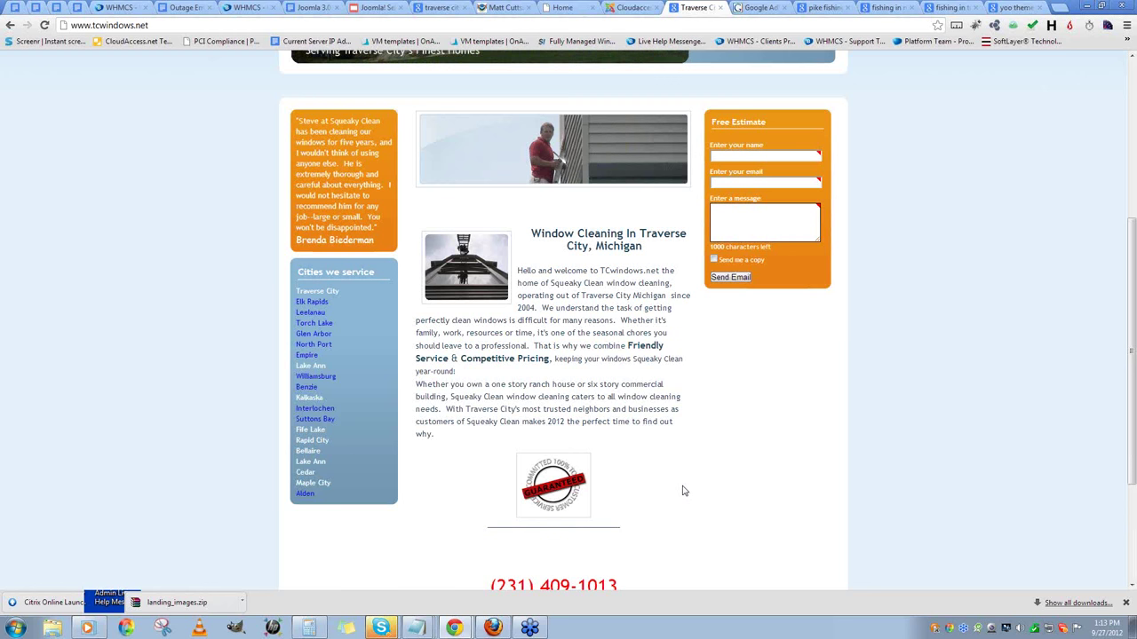
# - Leave the Squeaky Clean page and reload the Cloudbase site's home page to check its content
pyautogui.scroll(1, 599, 370)
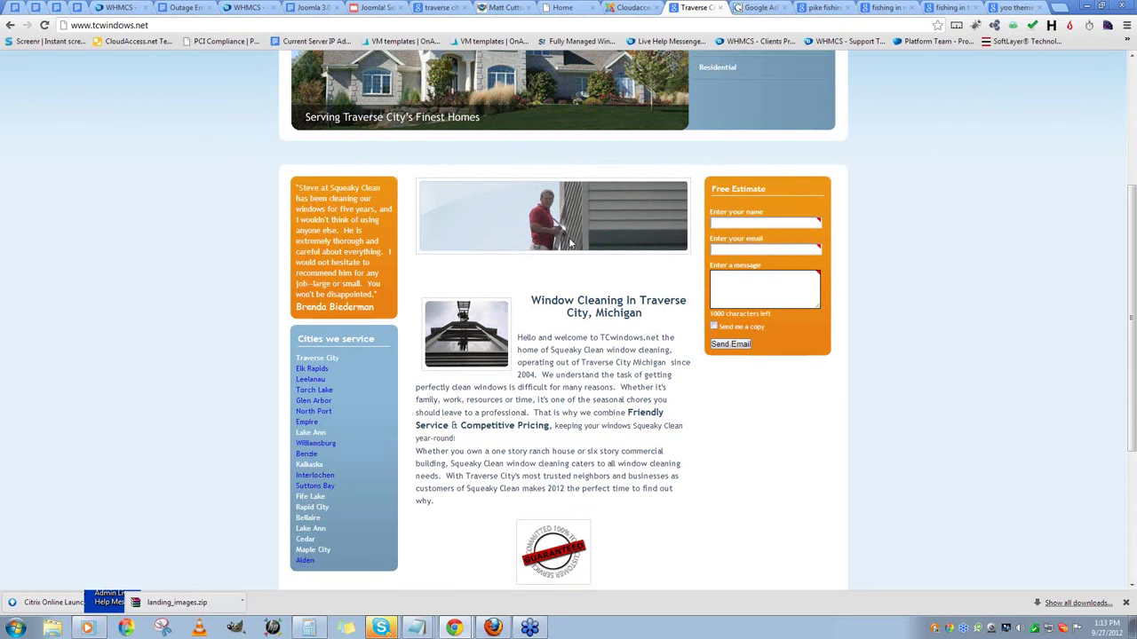
pyautogui.scroll(4, 578, 384)
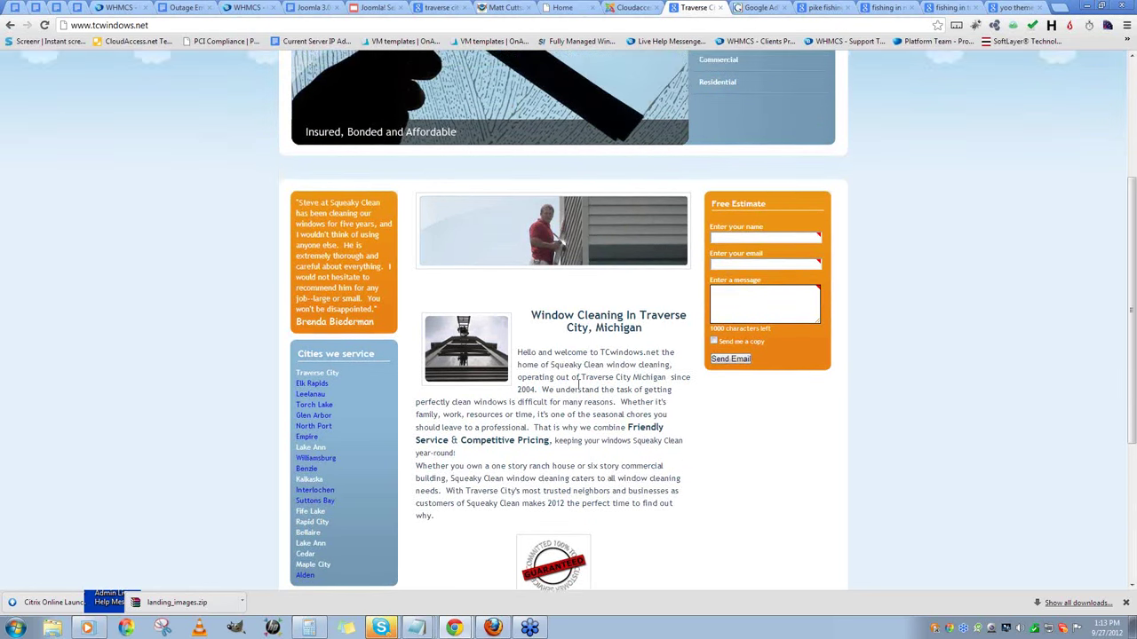
pyautogui.click(563, 9)
pyautogui.click(45, 26)
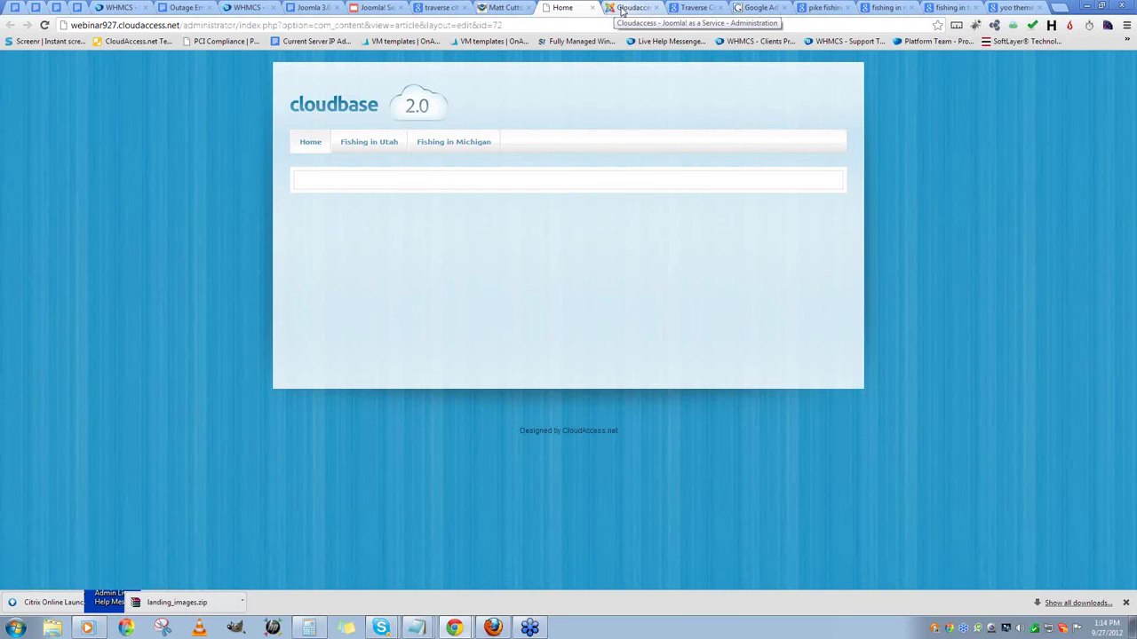
# - Save and close the Fishing in Michigan article in the Joomla administration, and open the Home item of the main menu
pyautogui.click(621, 9)
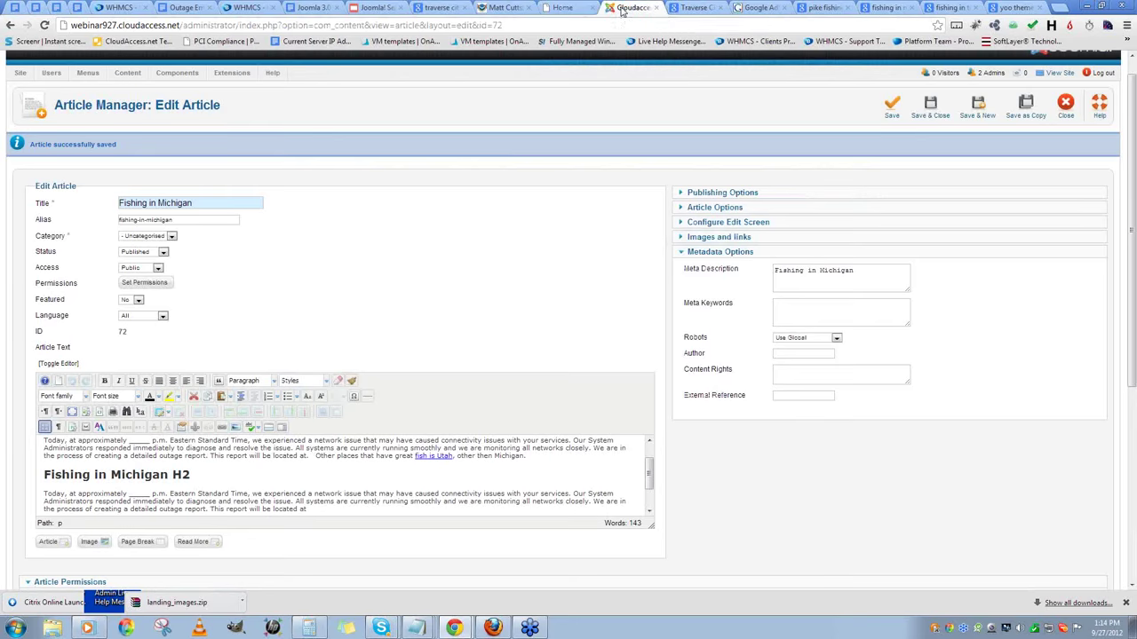
pyautogui.click(920, 110)
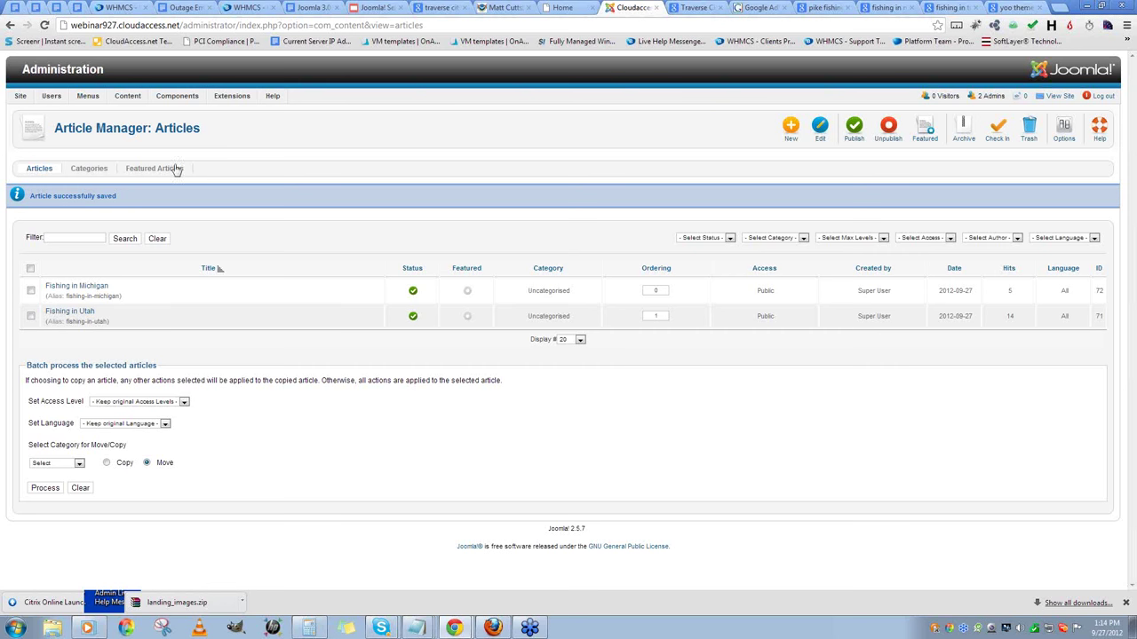
pyautogui.moveTo(91, 103)
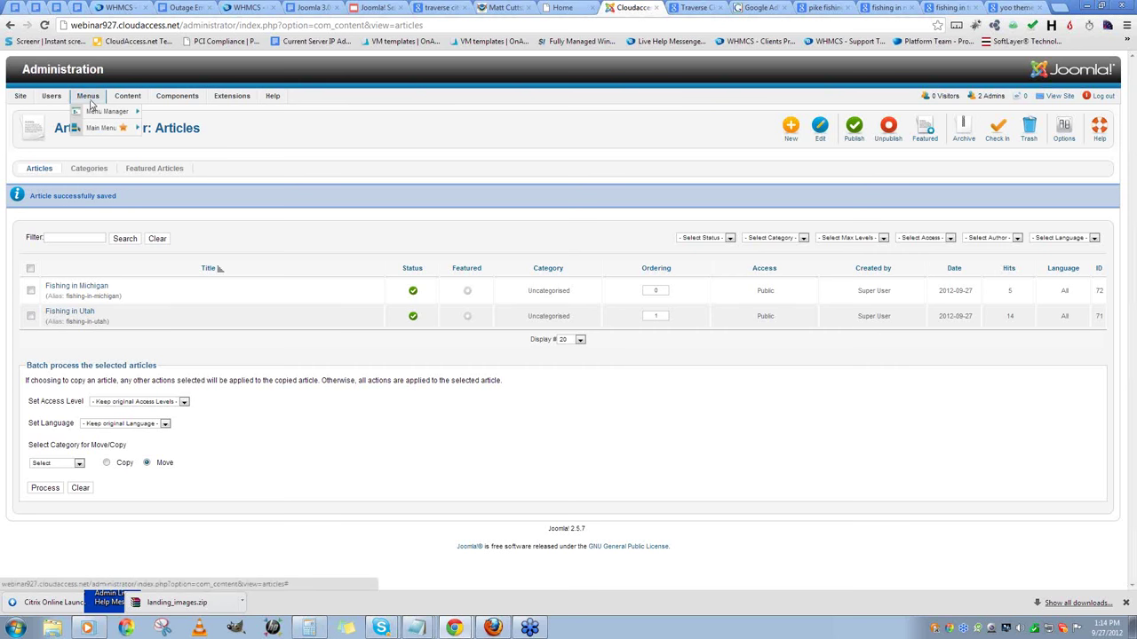
pyautogui.moveTo(102, 133)
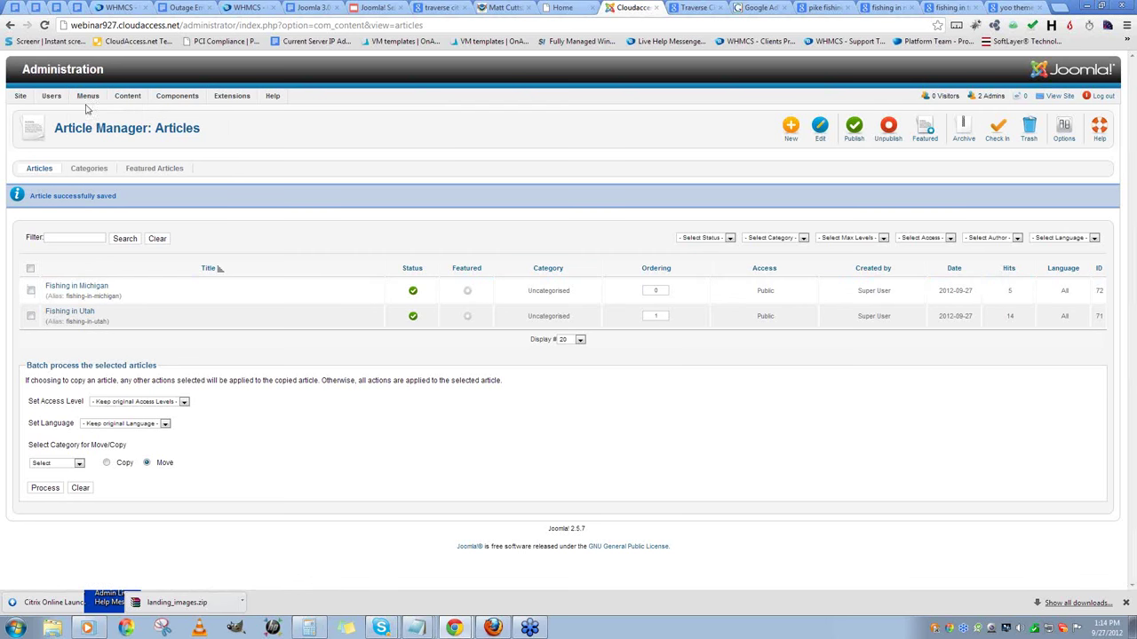
pyautogui.click(101, 128)
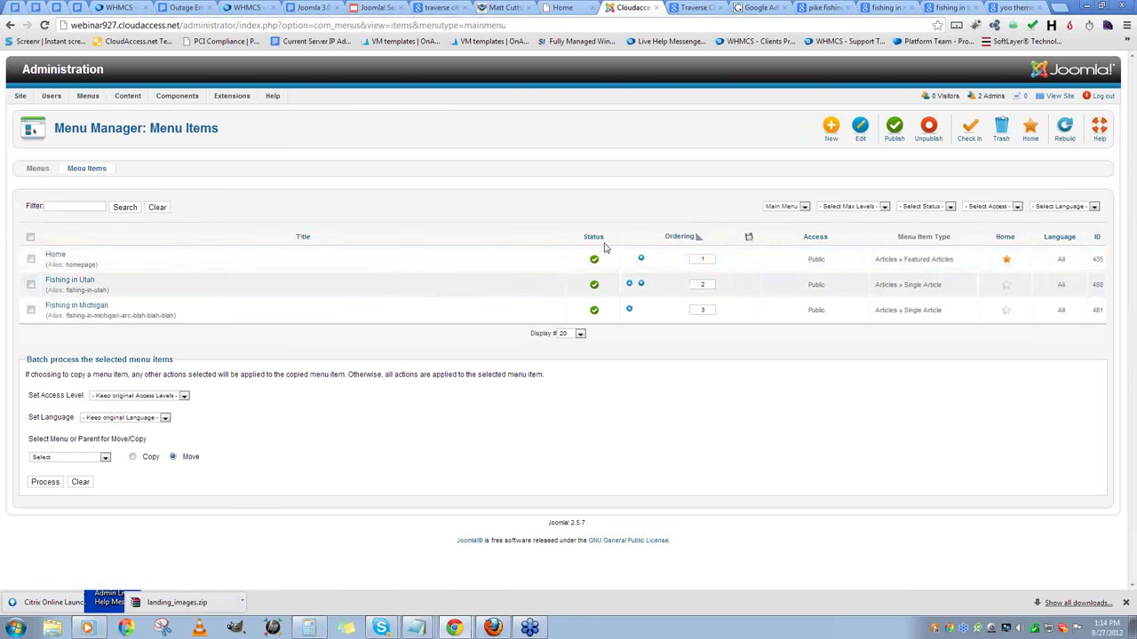
pyautogui.click(59, 254)
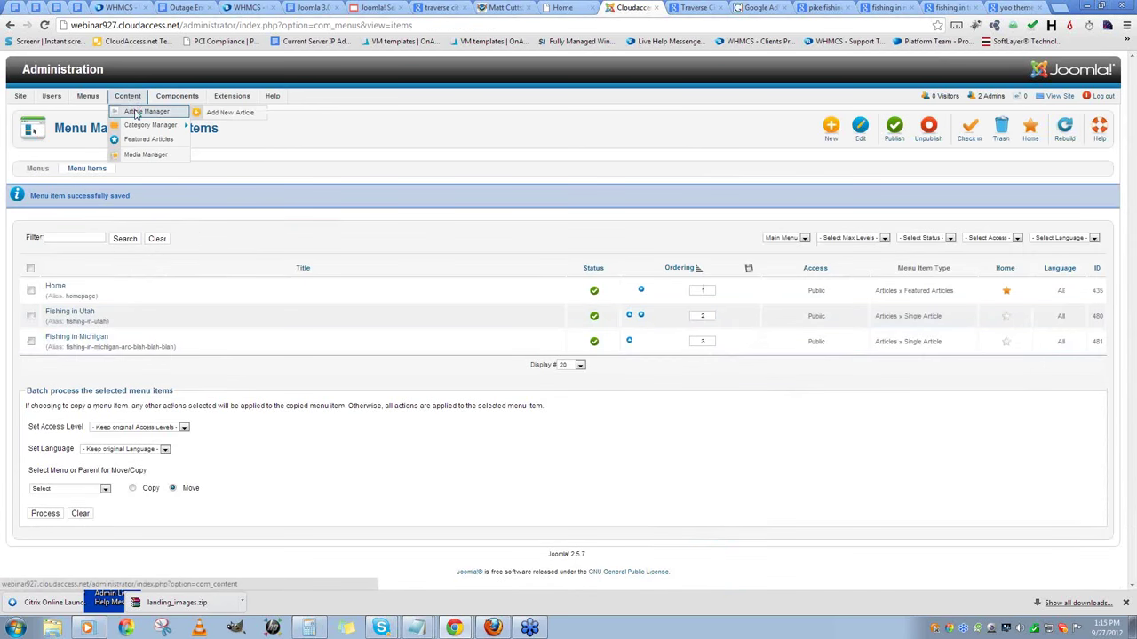
# - Create a new article with the title and alias "Front Page"
pyautogui.click(147, 108)
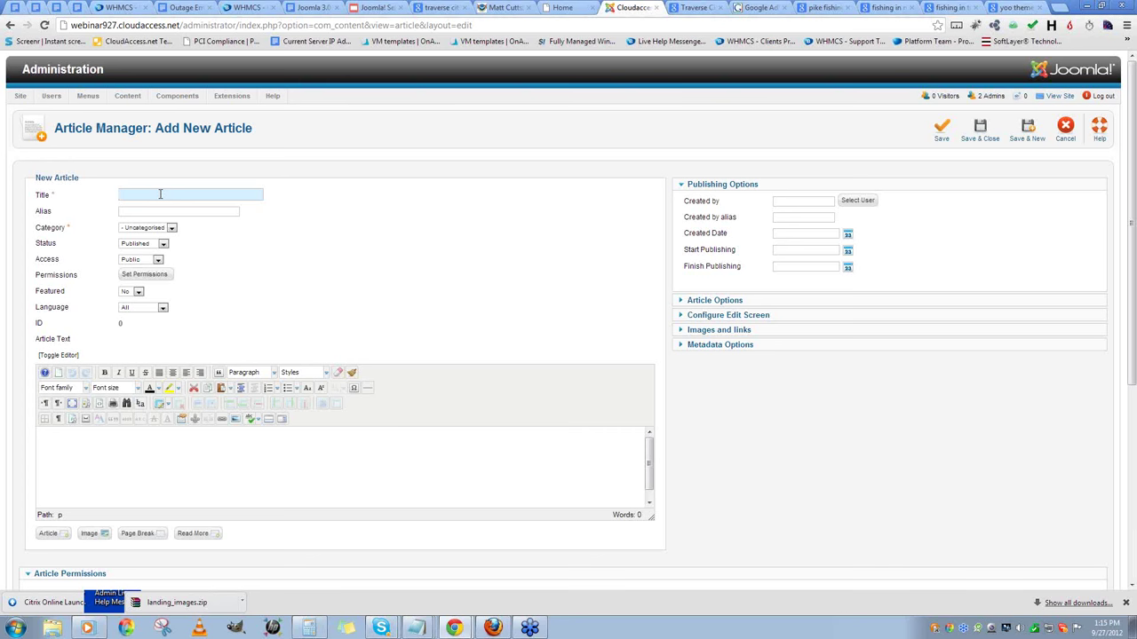
pyautogui.write('Front')
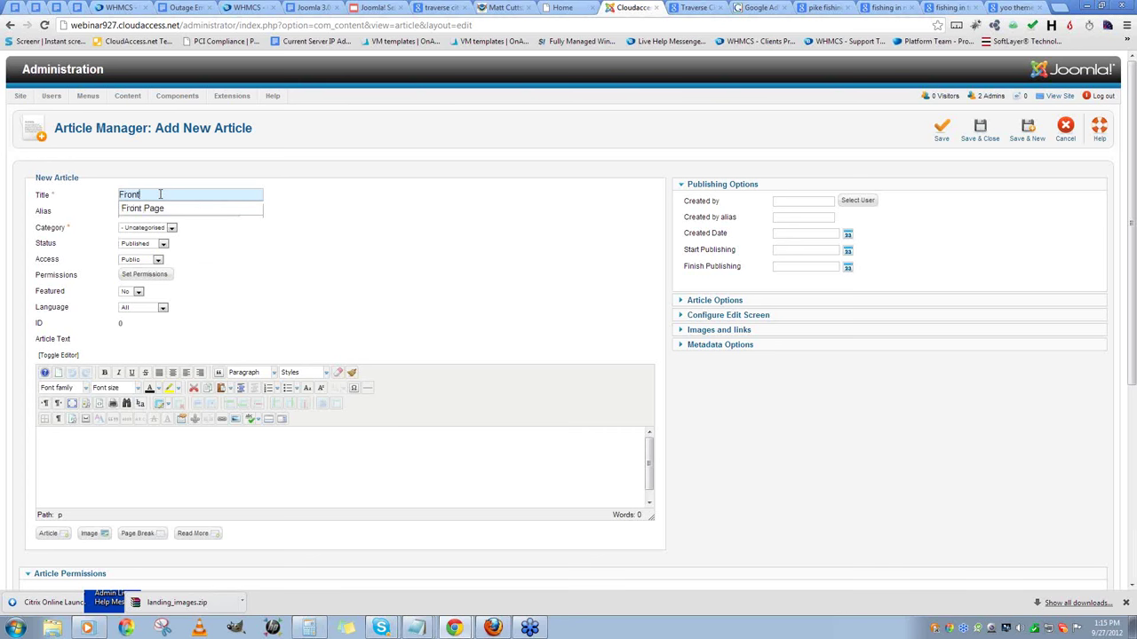
pyautogui.write(' page of Fishing')
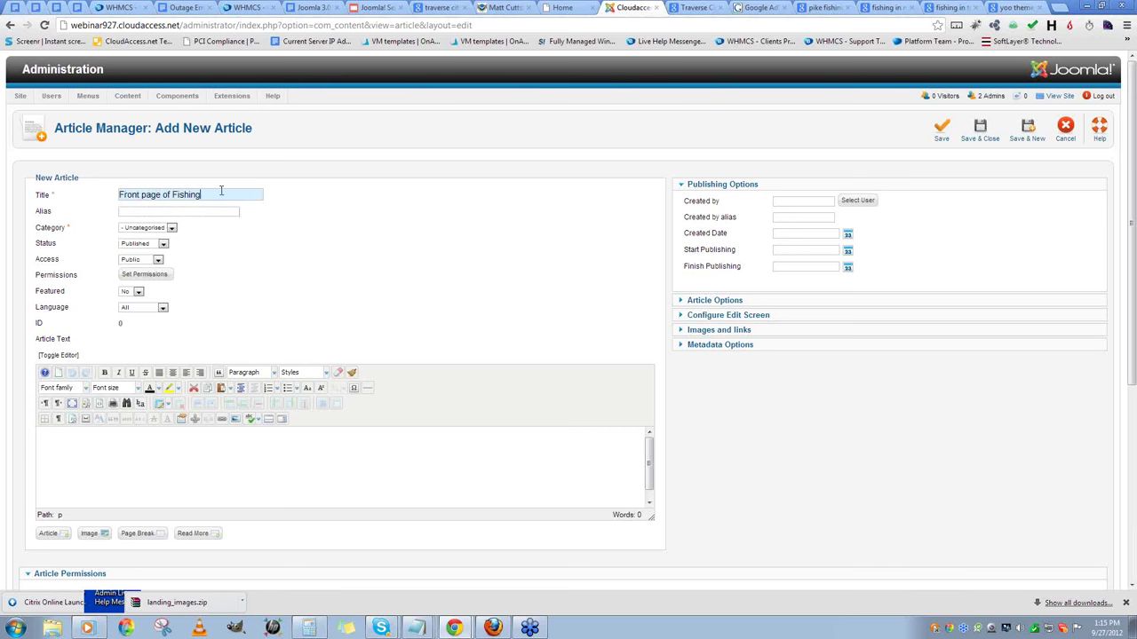
pyautogui.moveTo(221, 190); pyautogui.dragTo(46, 178)
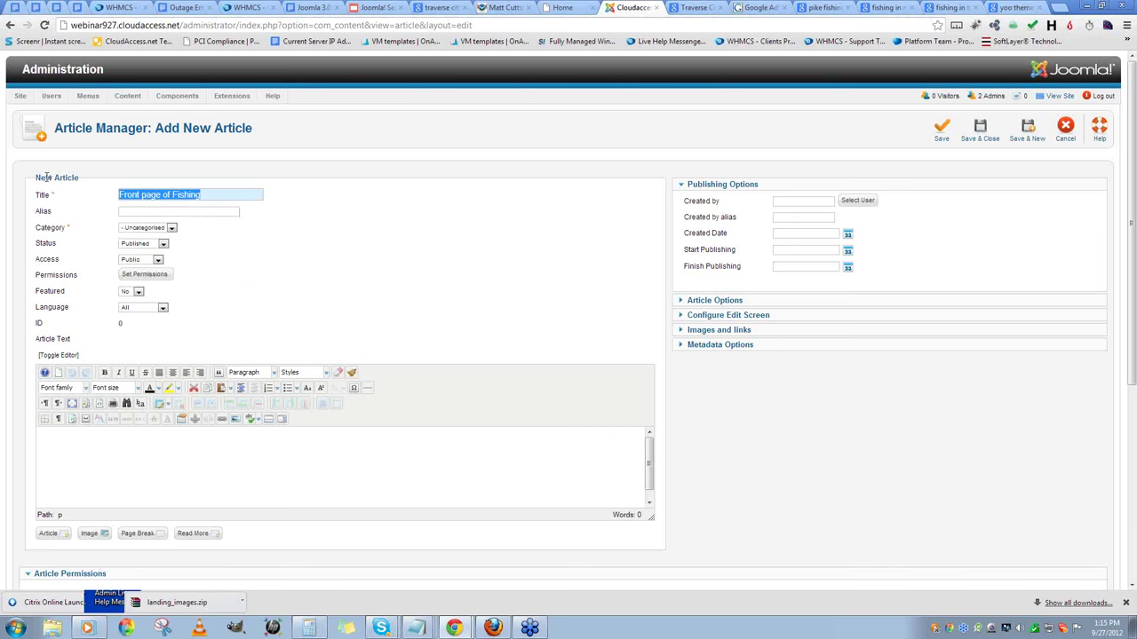
pyautogui.write('Front Page')
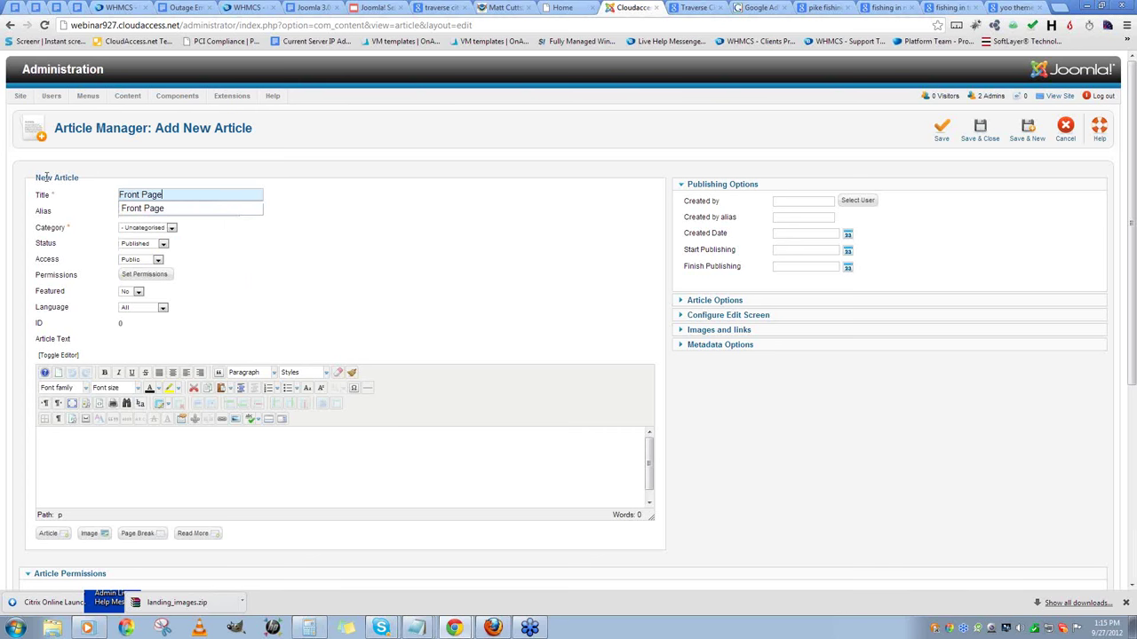
pyautogui.press('Tab')
pyautogui.write('Fro')
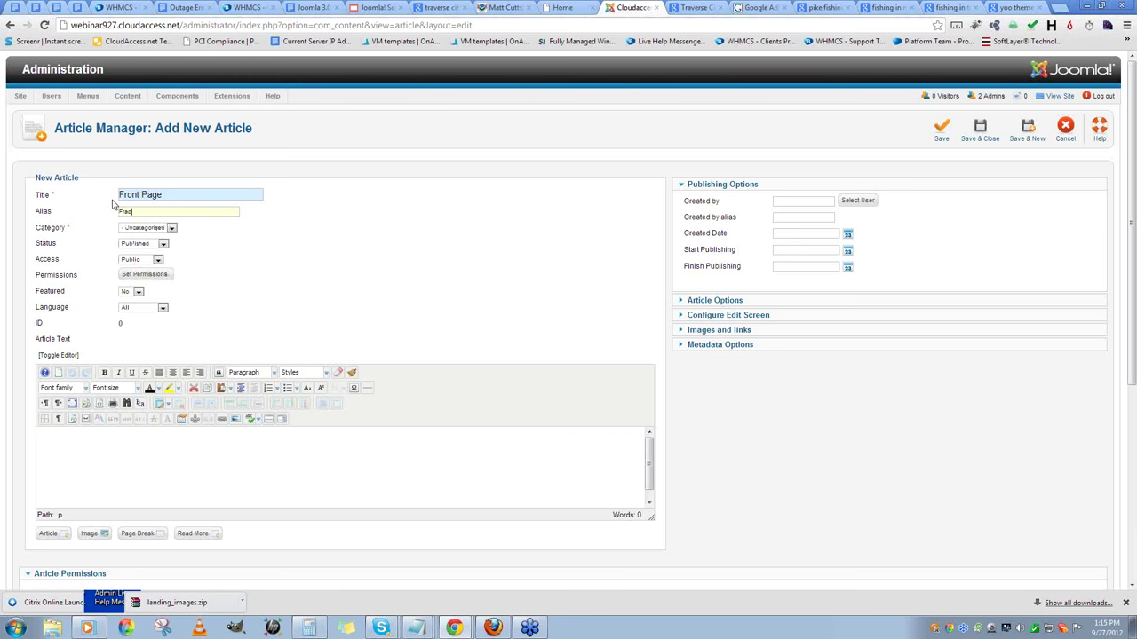
pyautogui.write('nt Pa')
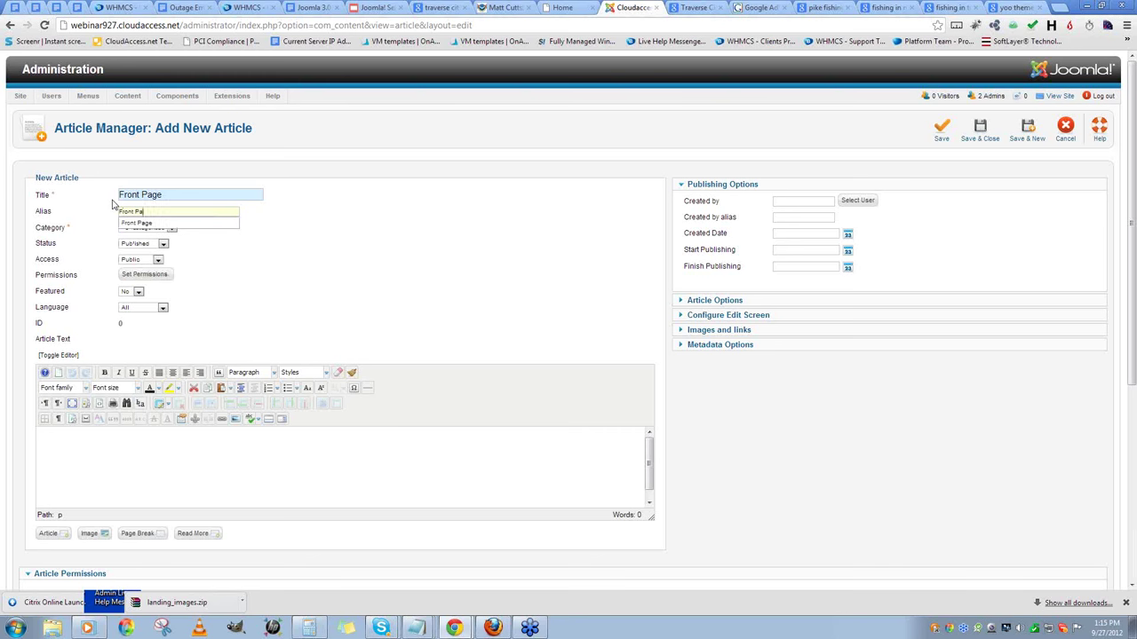
pyautogui.write('ge')
pyautogui.press('Tab')
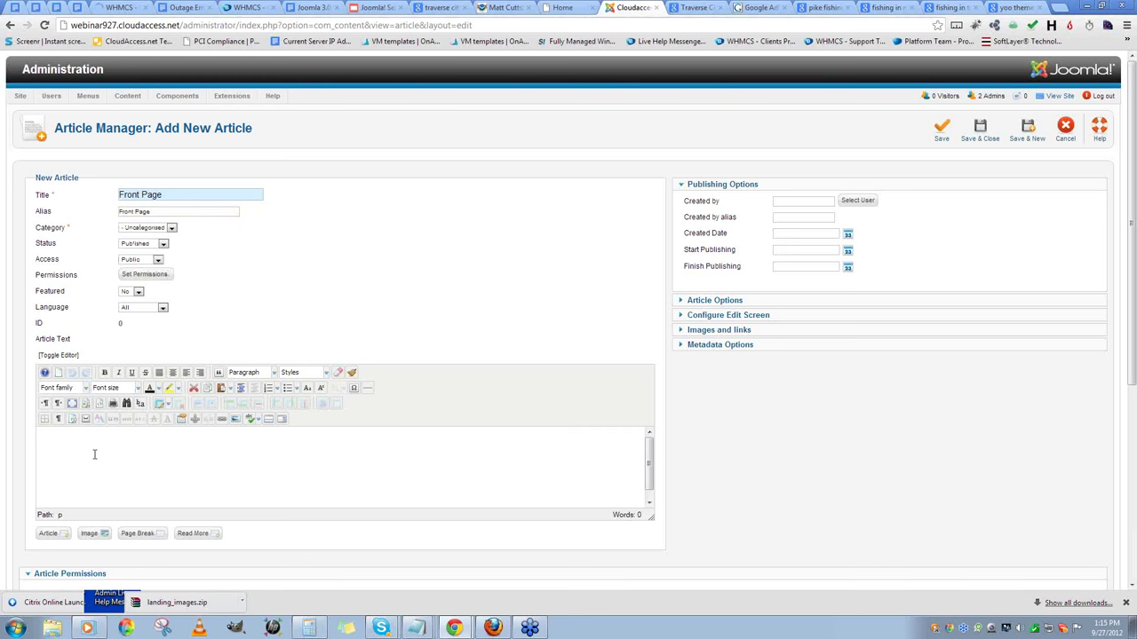
# - Enter "Front page content" in the article text as a Heading 1 and start a new line below it
pyautogui.write('Front page content')
pyautogui.moveTo(44, 438); pyautogui.dragTo(223, 452)
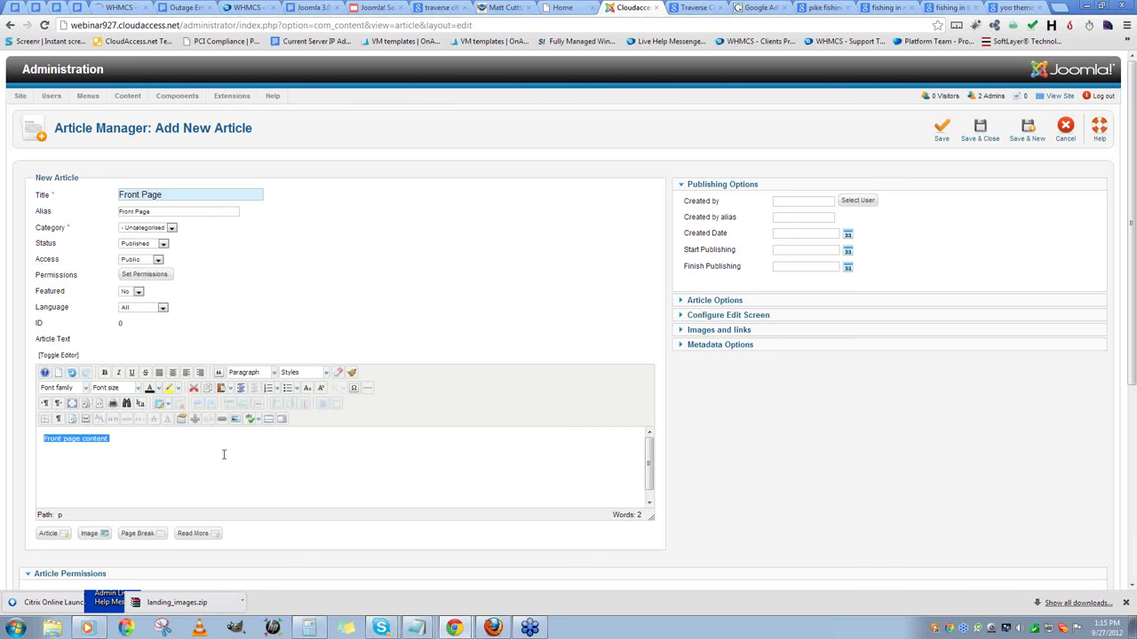
pyautogui.click(253, 376)
pyautogui.click(270, 449)
pyautogui.click(211, 446)
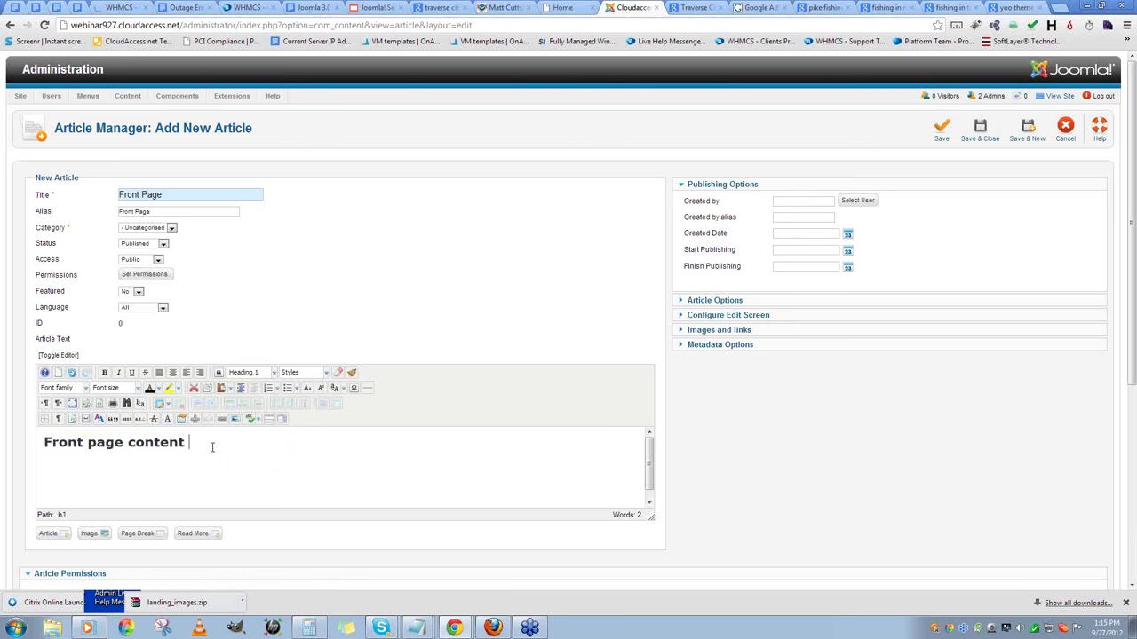
pyautogui.press('Return')
# - Copy the Resolution Email's body paragraph from the Outage Email Workflow document and try pasting it under the article heading
pyautogui.click(187, 7)
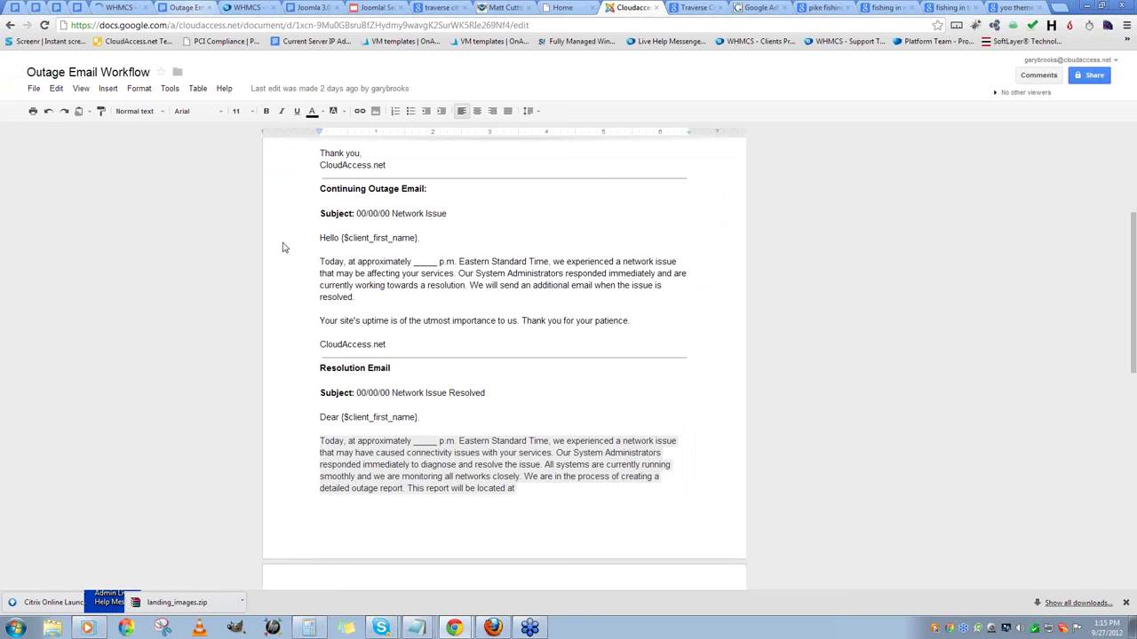
pyautogui.moveTo(355, 464); pyautogui.dragTo(320, 440)
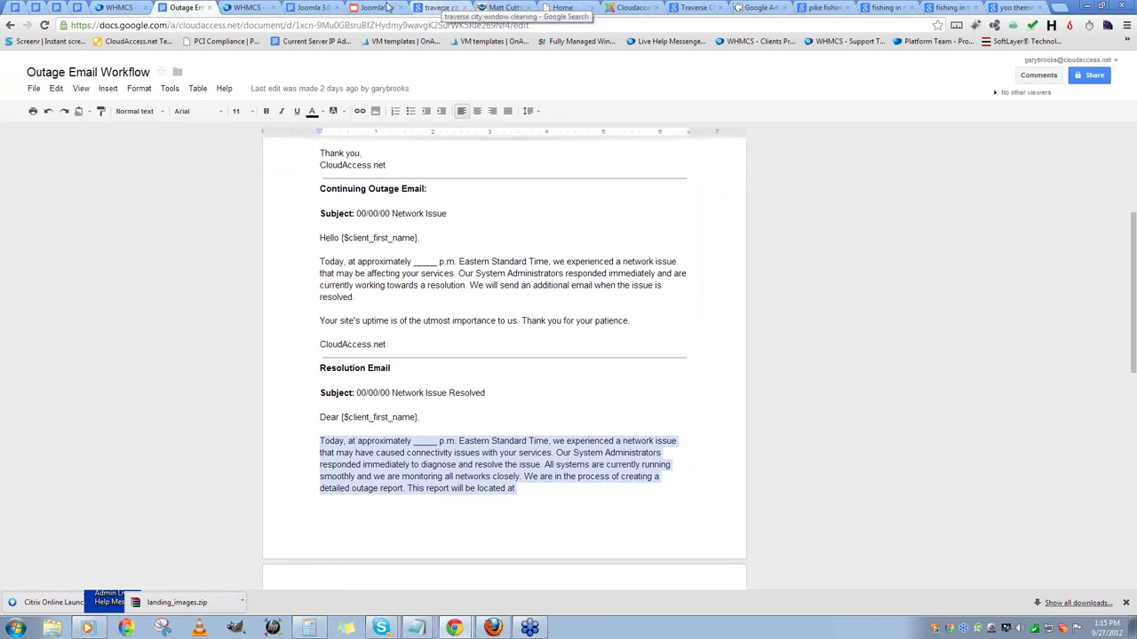
pyautogui.hotkey('ctrl', 'c')
pyautogui.click(632, 7)
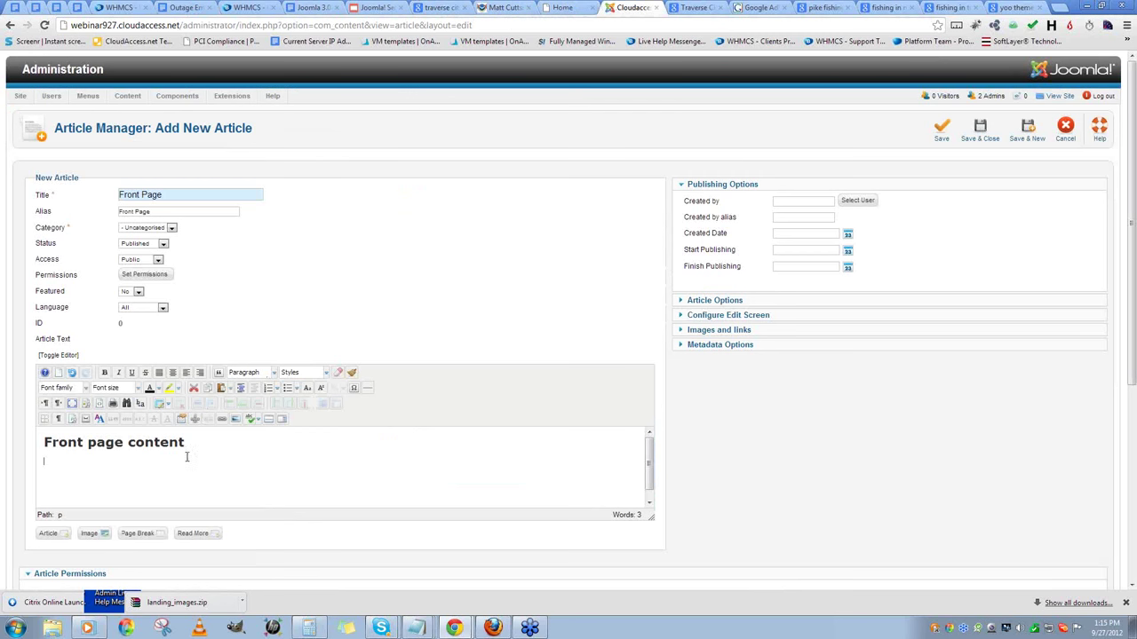
pyautogui.hotkey('ctrl', 'v')
pyautogui.hotkey('ctrl', 'z')
# - Convert the copied paragraph to plain text in Notepad and paste it under the article heading, followed by blank lines
pyautogui.click(16, 629)
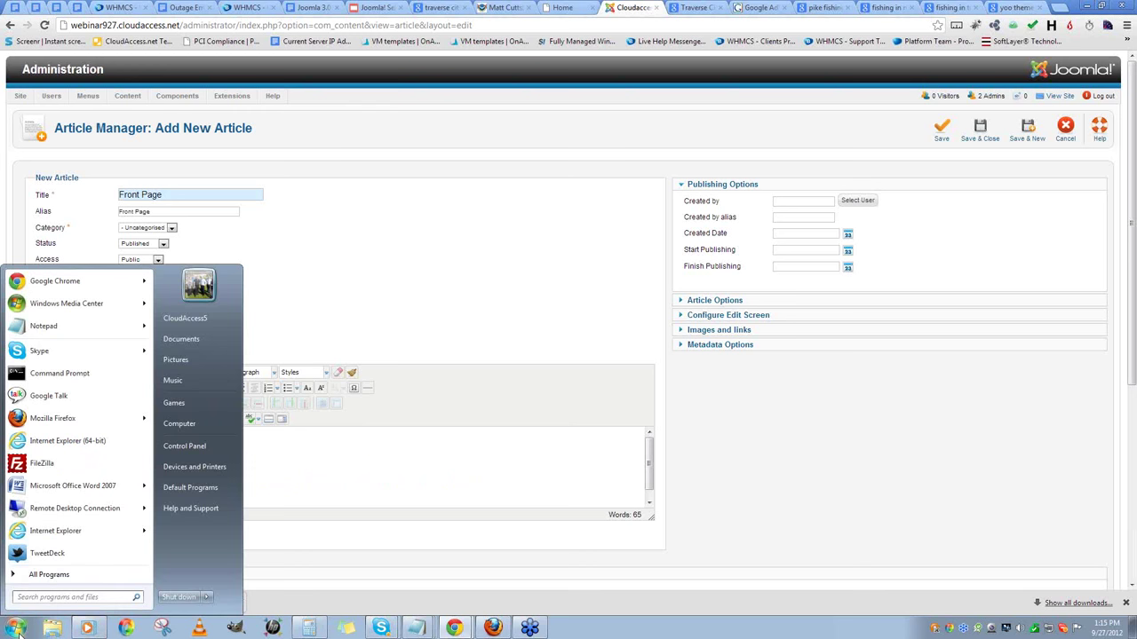
pyautogui.click(53, 325)
pyautogui.hotkey('ctrl', 'v')
pyautogui.hotkey('ctrl', 'a')
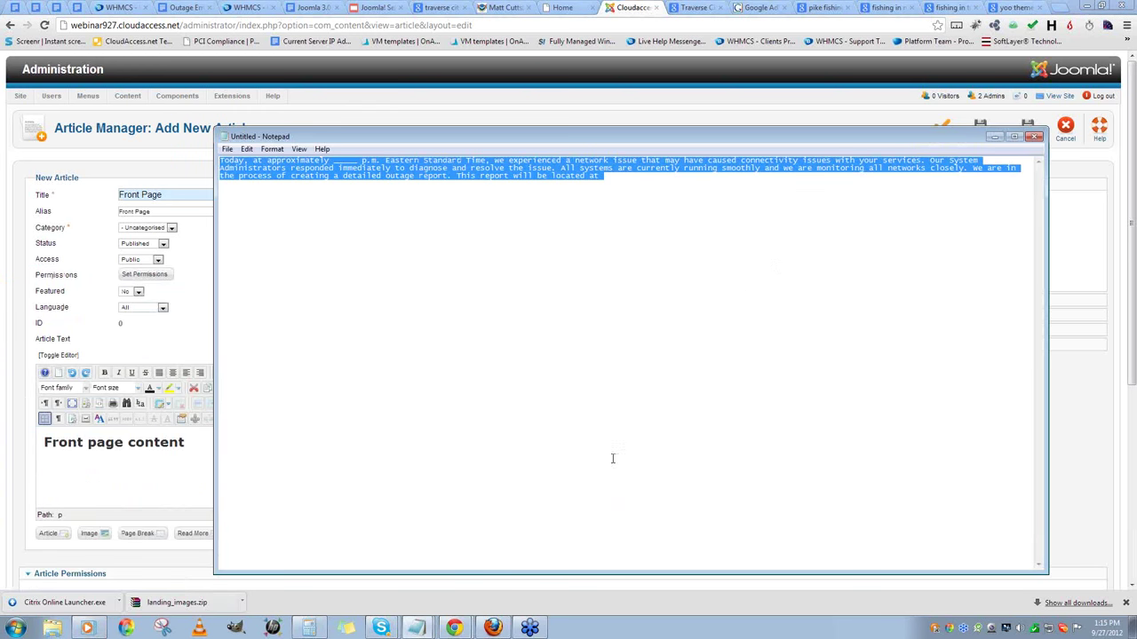
pyautogui.hotkey('ctrl', 'c')
pyautogui.click(152, 471)
pyautogui.hotkey('ctrl', 'v')
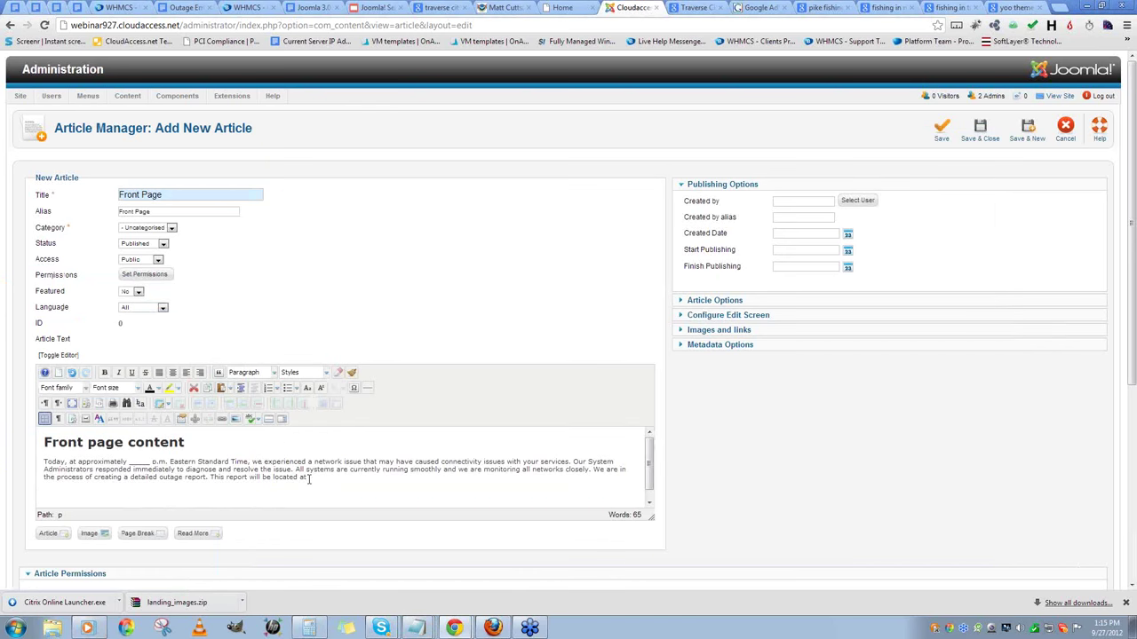
pyautogui.press('Return')
pyautogui.press('Return')
pyautogui.scroll(1, 316, 482)
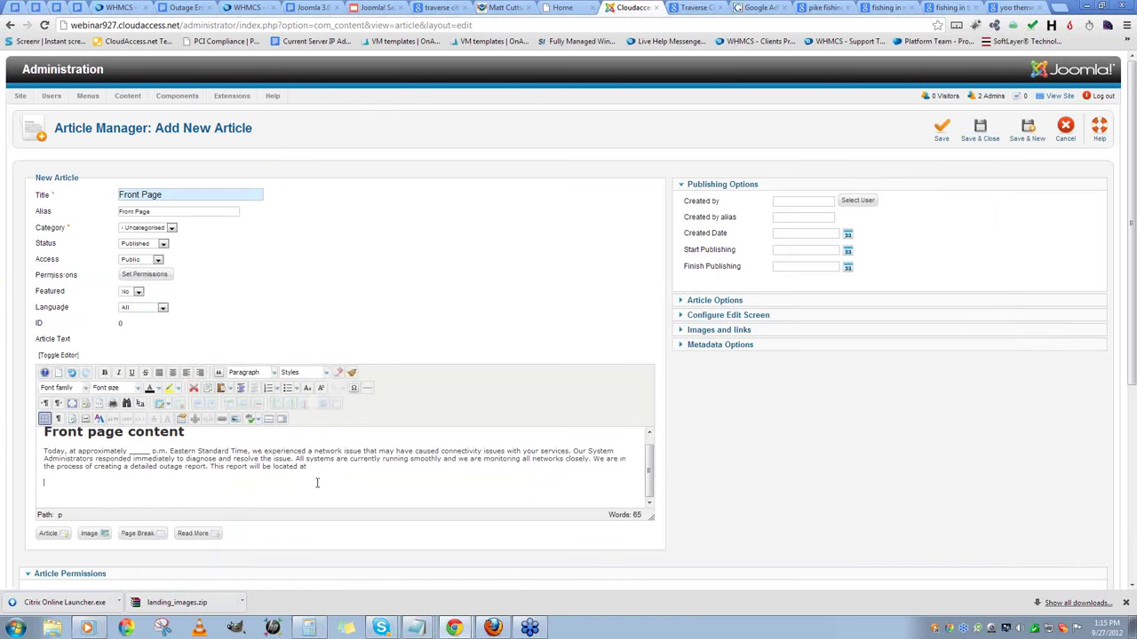
# - Fill the article's meta description with placeholder text, and save and close the Front Page article
pyautogui.click(722, 348)
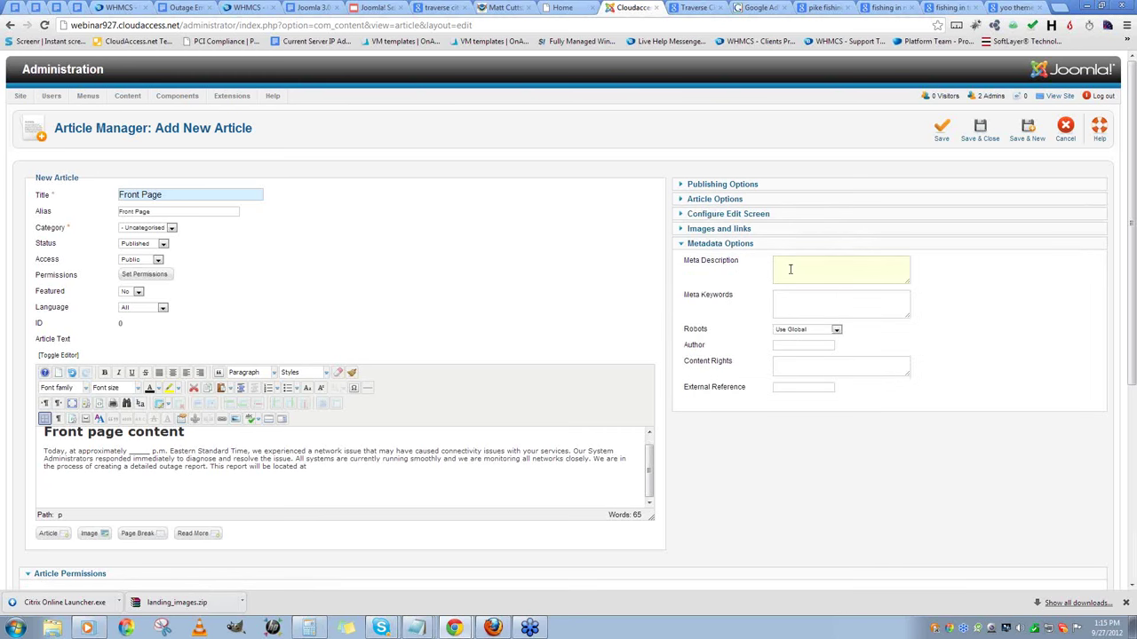
pyautogui.write('Fishinakjdklajfldjalkjdflasjf asdkf')
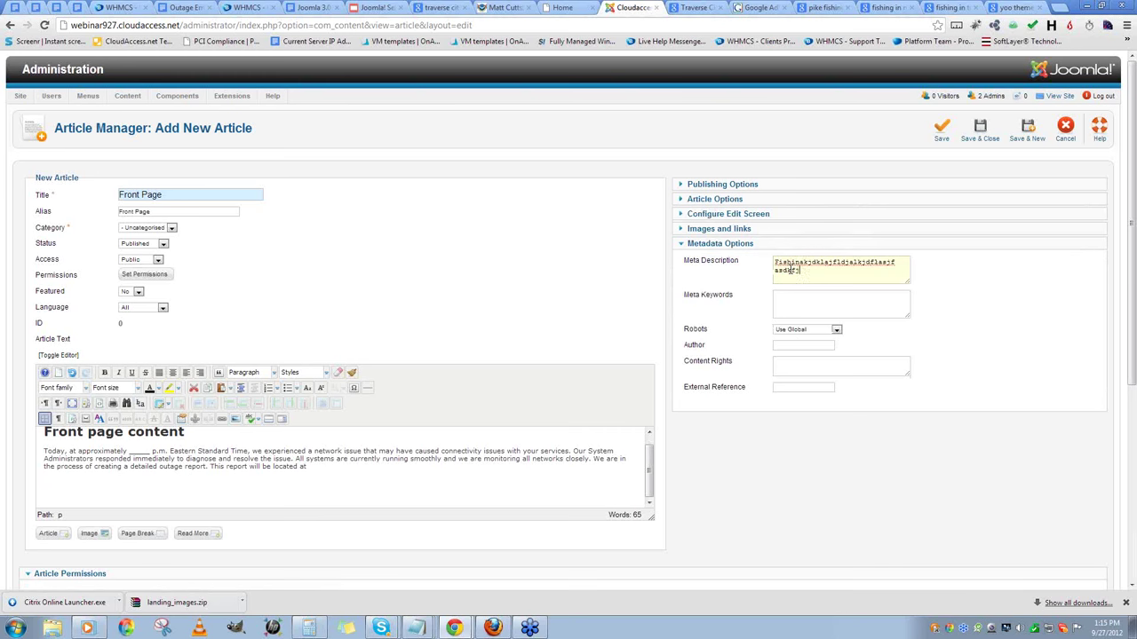
pyautogui.write('jaskldjfklasdjflkajsdlfjaslfafdjkjkdasjfklasjdkfljasl.')
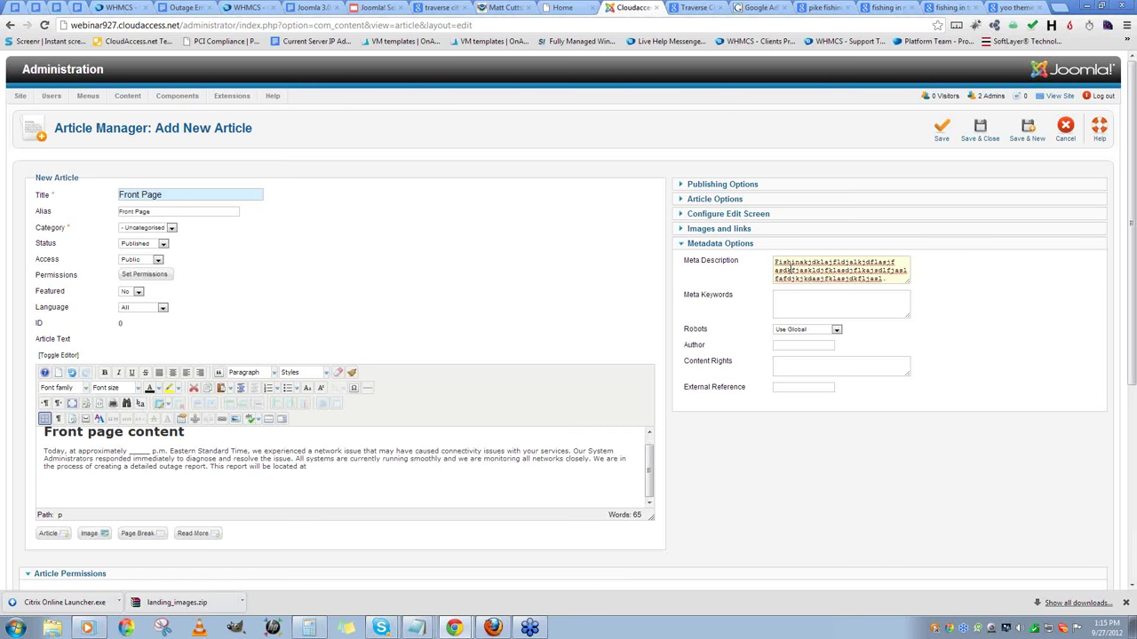
pyautogui.click(977, 133)
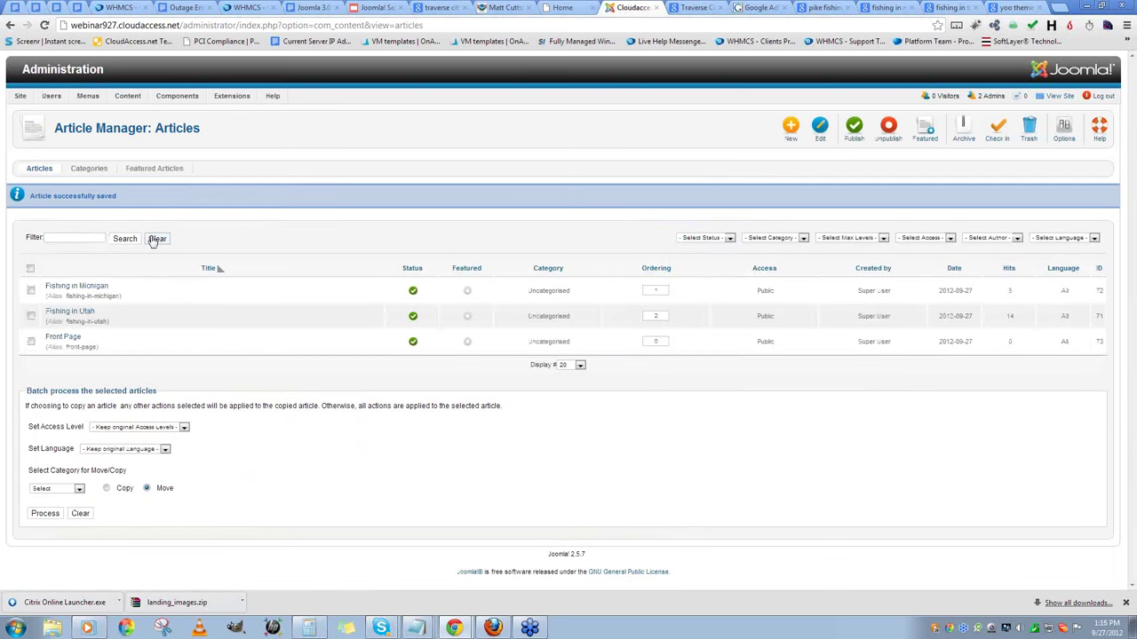
# - Open the main menu's Home item and change its menu item type to Single Article
pyautogui.moveTo(90, 105)
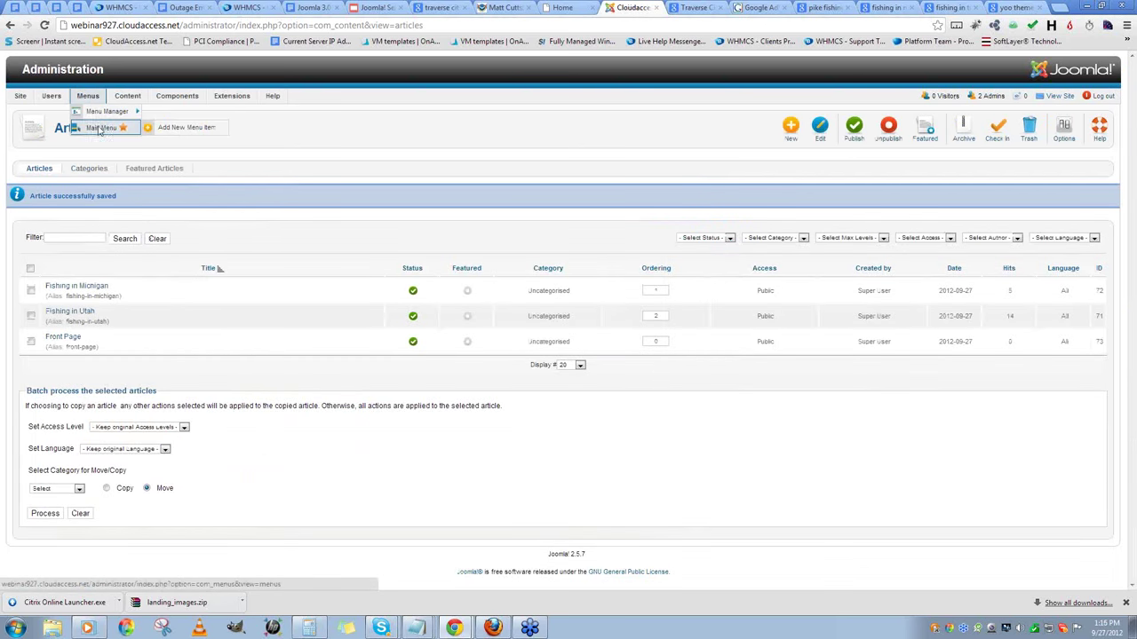
pyautogui.click(101, 128)
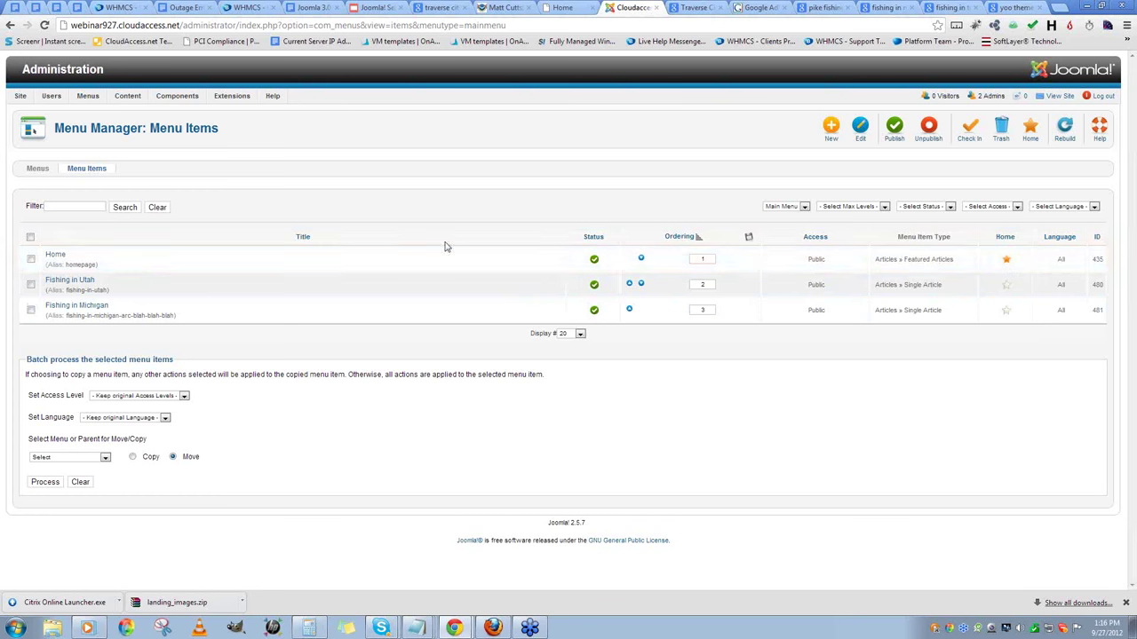
pyautogui.click(59, 256)
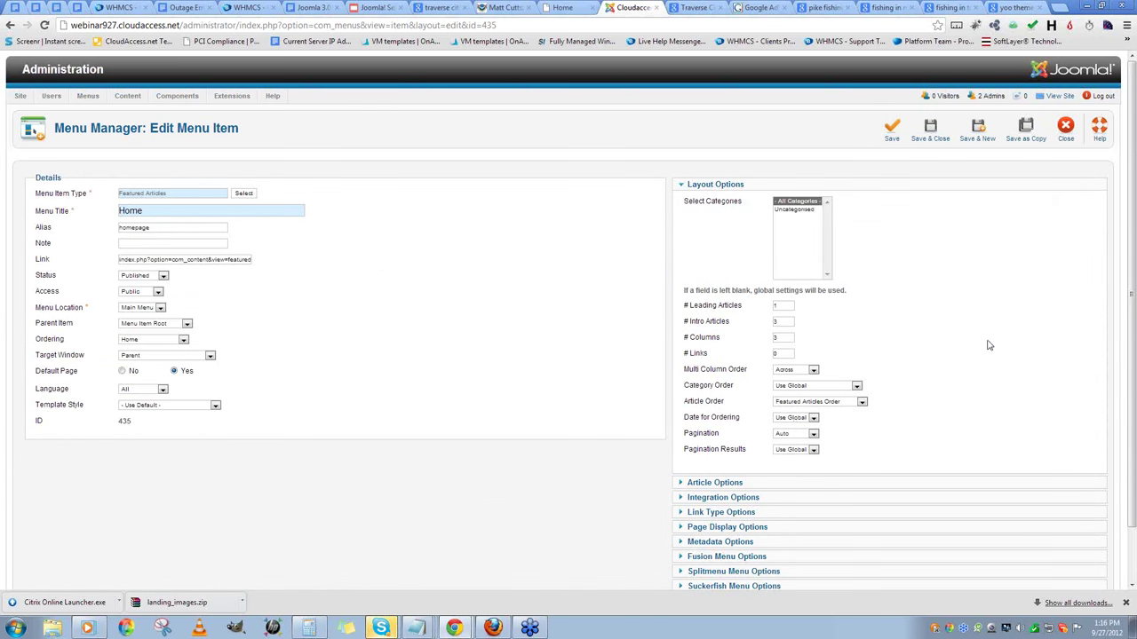
pyautogui.click(256, 198)
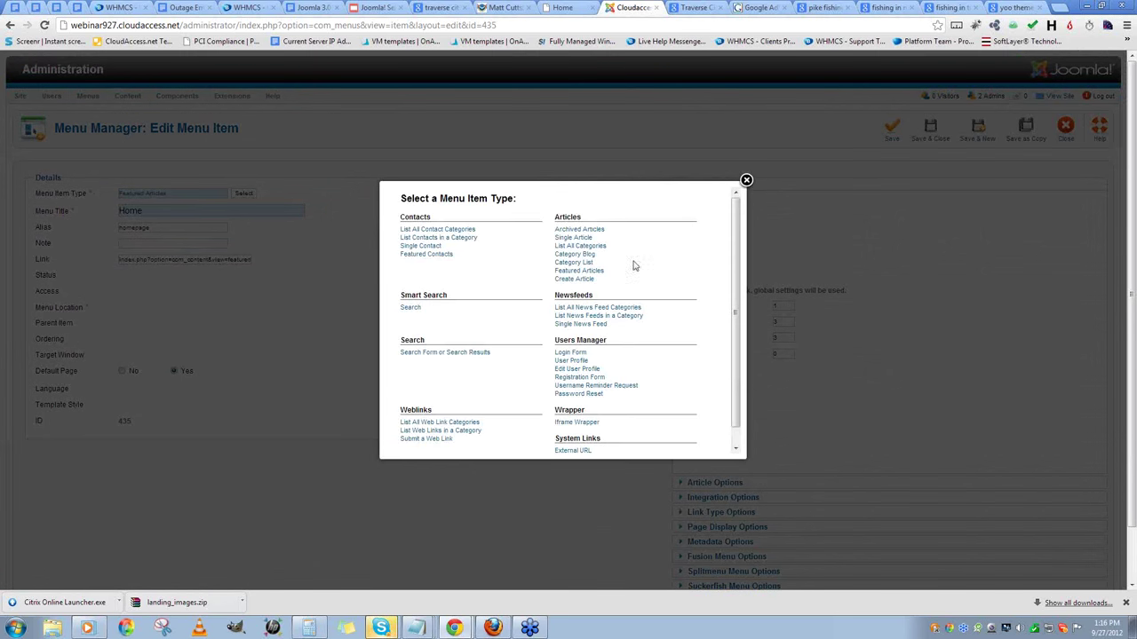
pyautogui.click(585, 239)
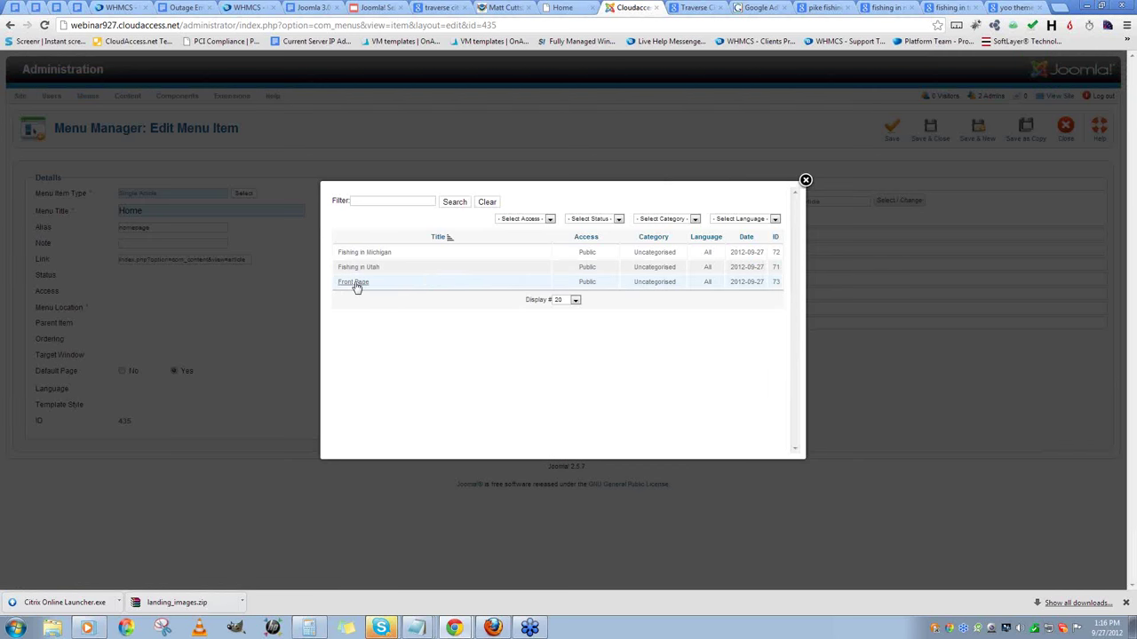
# - Assign the Front Page article to the Home menu item, save it, and preview the live site before returning to the menu item
pyautogui.click(355, 288)
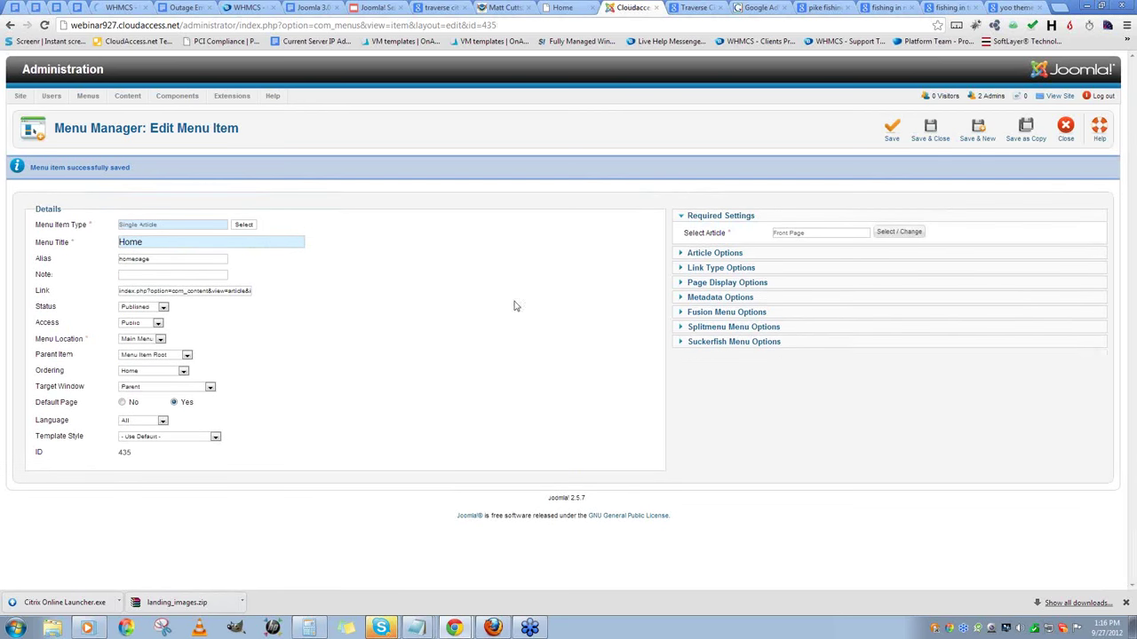
pyautogui.click(1058, 96)
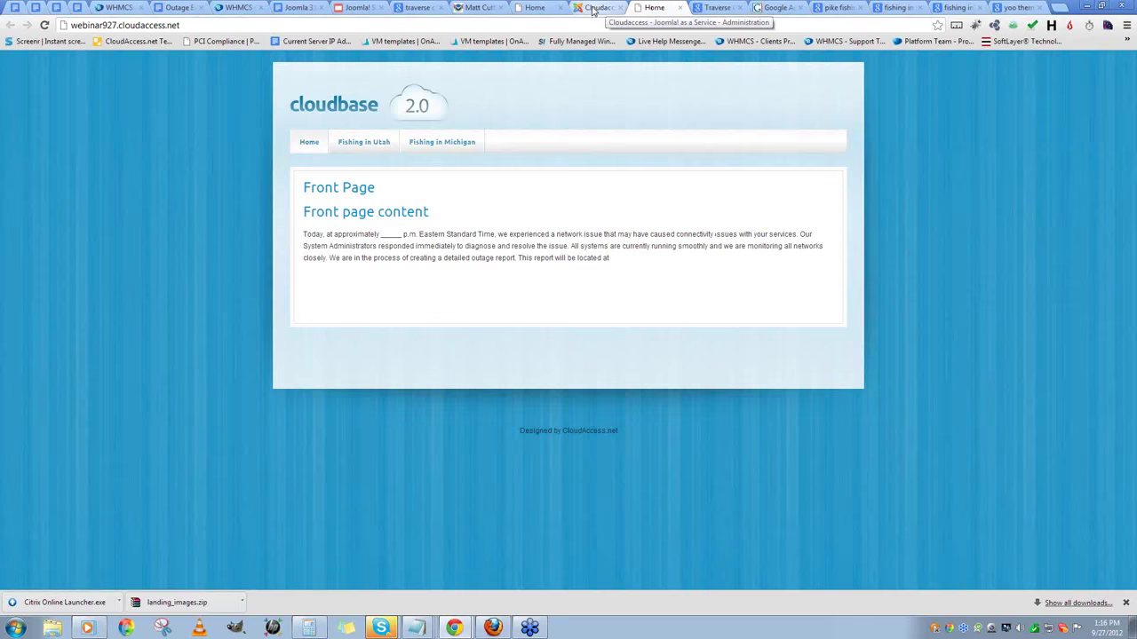
pyautogui.click(593, 8)
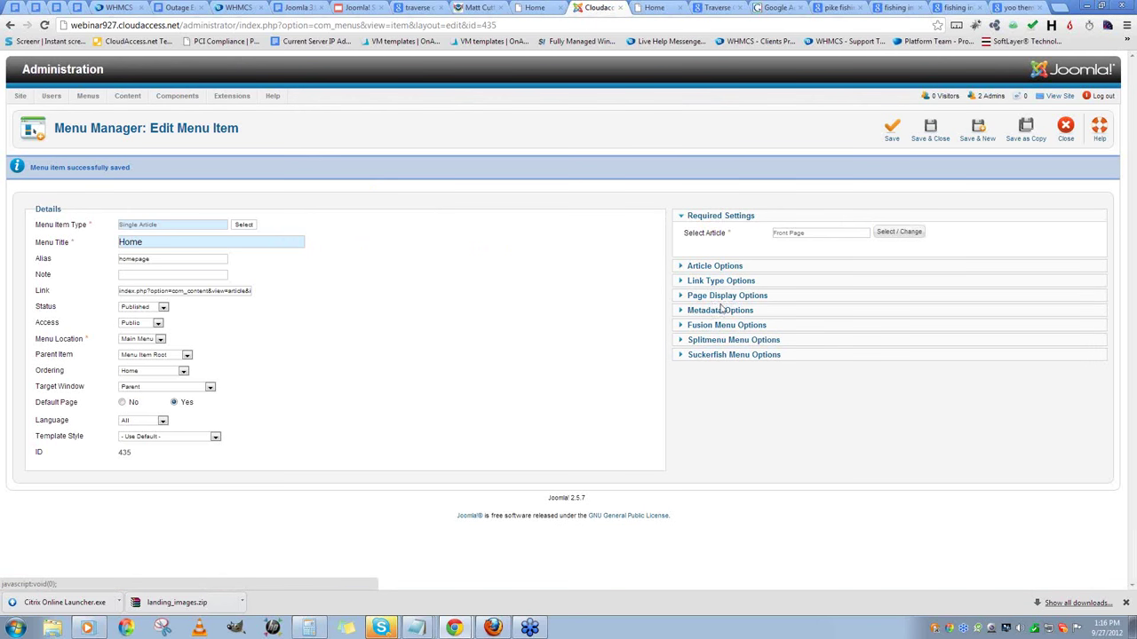
# - Review the Home menu item's article and metadata options, and open its page display options
pyautogui.click(714, 266)
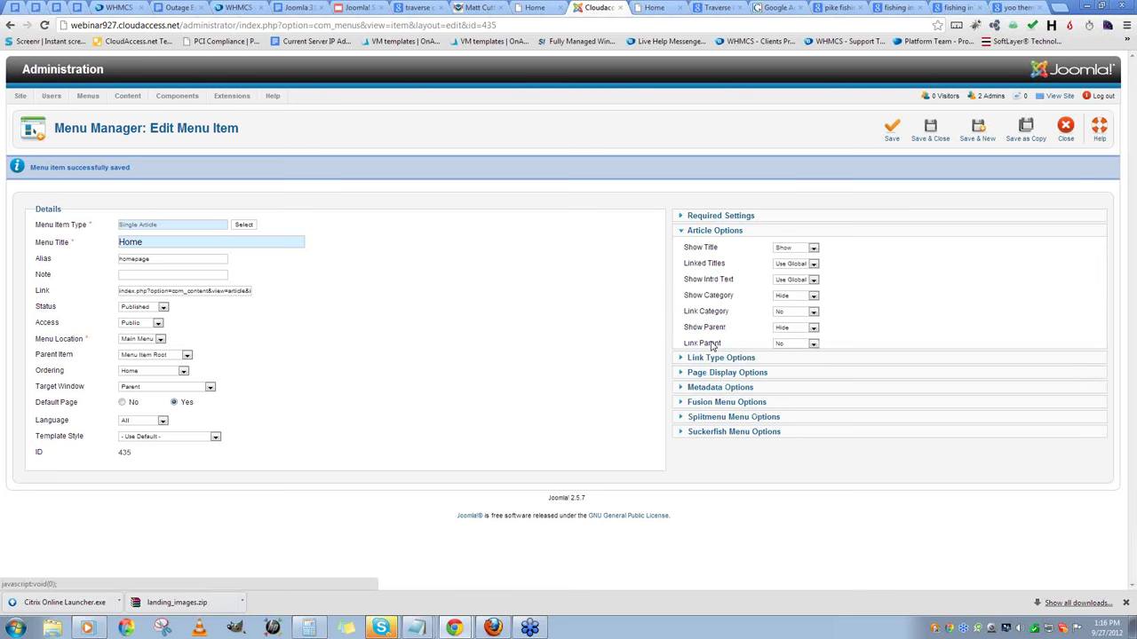
pyautogui.scroll(-3, 738, 483)
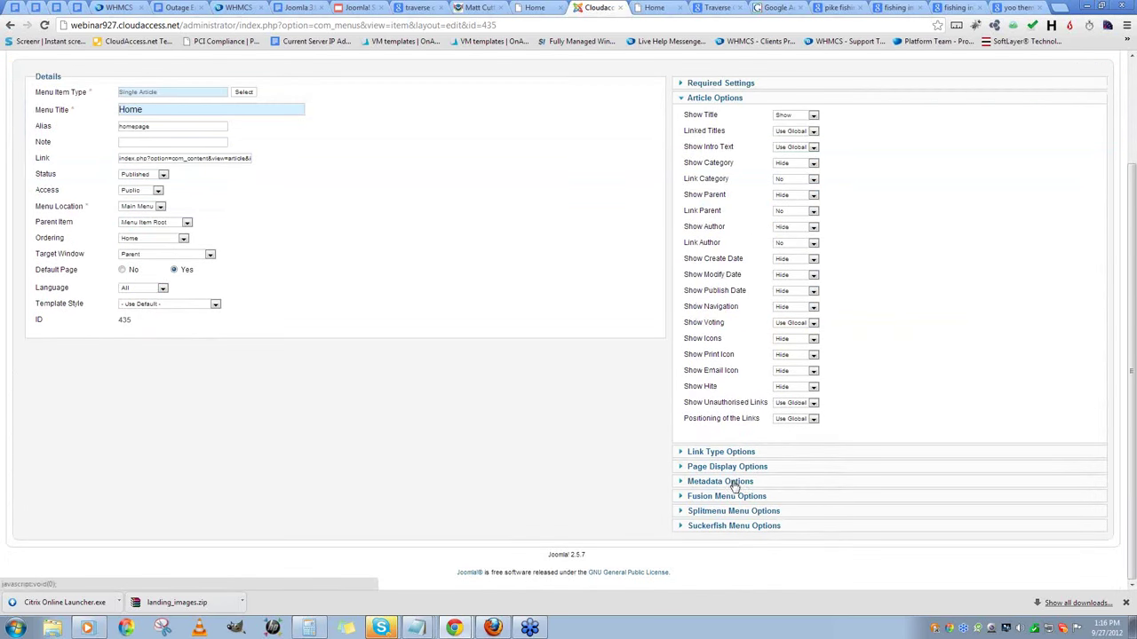
pyautogui.click(738, 482)
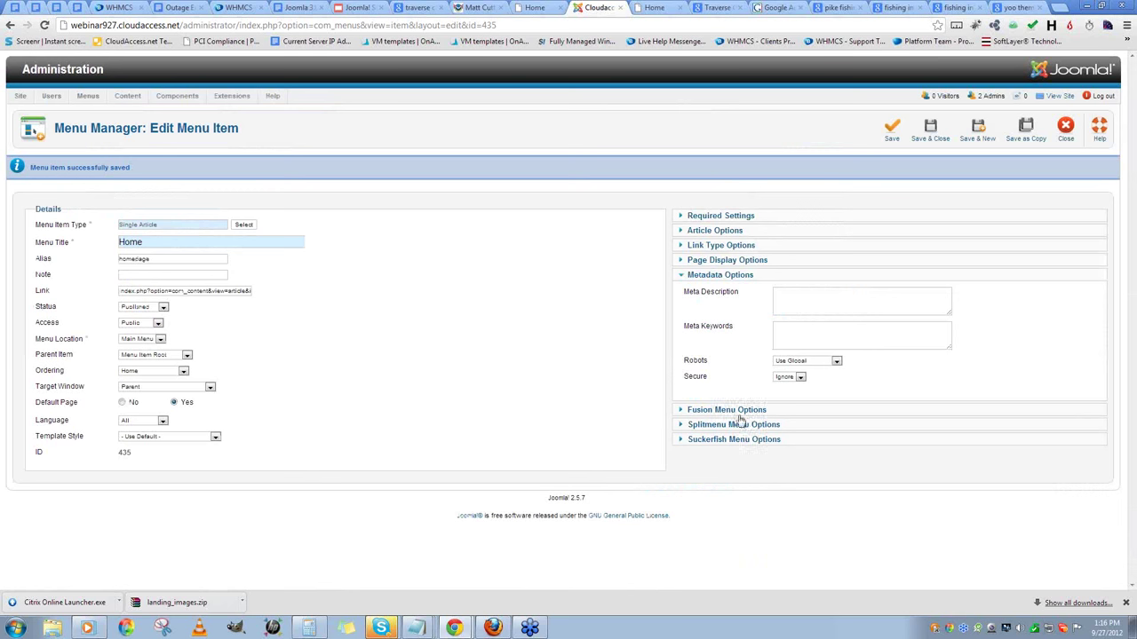
pyautogui.click(728, 262)
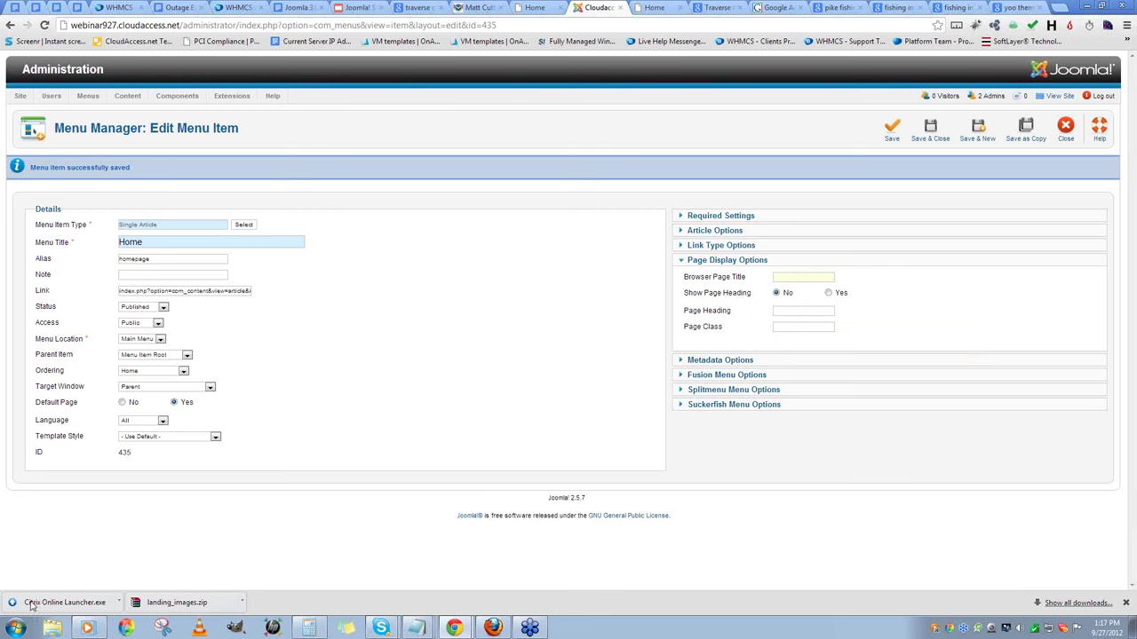
# - Start a blank Notepad note with the line "Fishing | Awesome Places in Utah, Texas, and Michigan <<< title Meta"
pyautogui.click(14, 628)
pyautogui.click(44, 326)
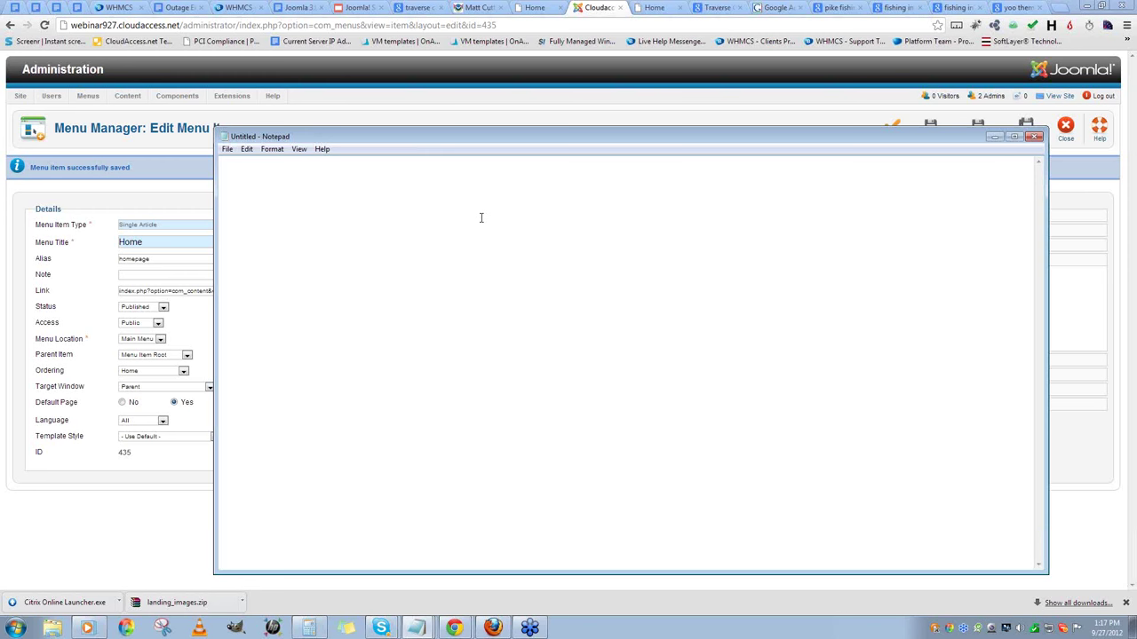
pyautogui.write('Fishing -')
pyautogui.write('Awesome Places in Utah and')
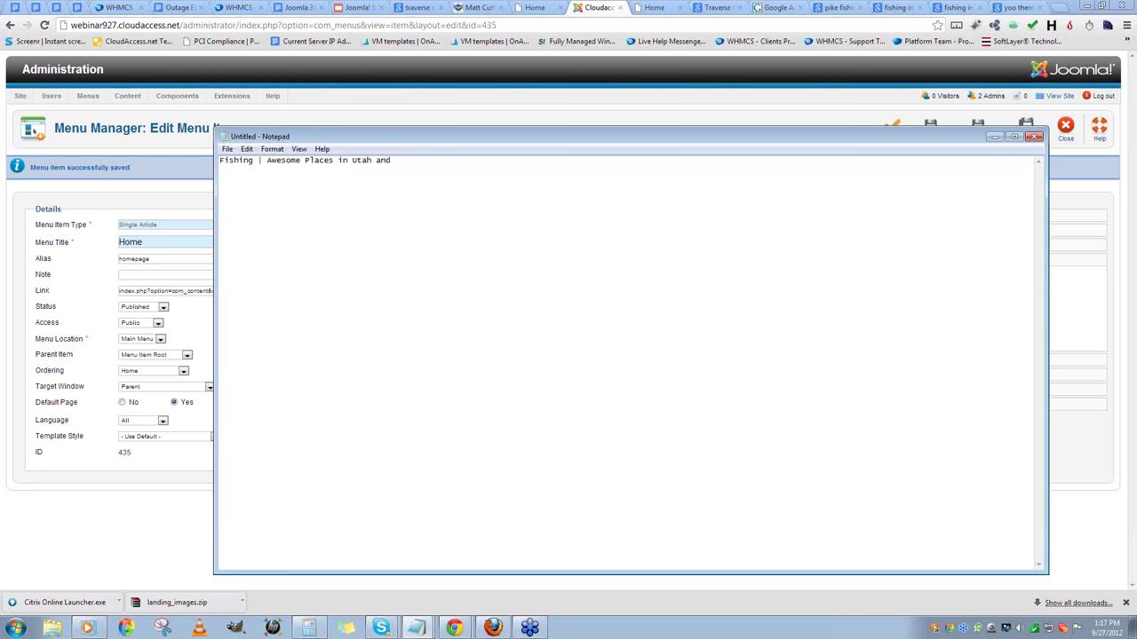
pyautogui.press('BackSpace')
pyautogui.press('BackSpace')
pyautogui.press('BackSpace')
pyautogui.press('BackSpace')
pyautogui.press('BackSpace')
pyautogui.write('. Texas, and Mich')
pyautogui.write('igan ')
pyautogui.write('<<< ')
pyautogui.write('ti')
pyautogui.press('BackSpace')
pyautogui.press('BackSpace')
pyautogui.write('title Meta')
pyautogui.press('Return')
pyautogui.press('Return')
# - Add the separator example "Primary Word : Fun statment or something - something | like this---dont-do-this" to the note
pyautogui.write('Priamry')
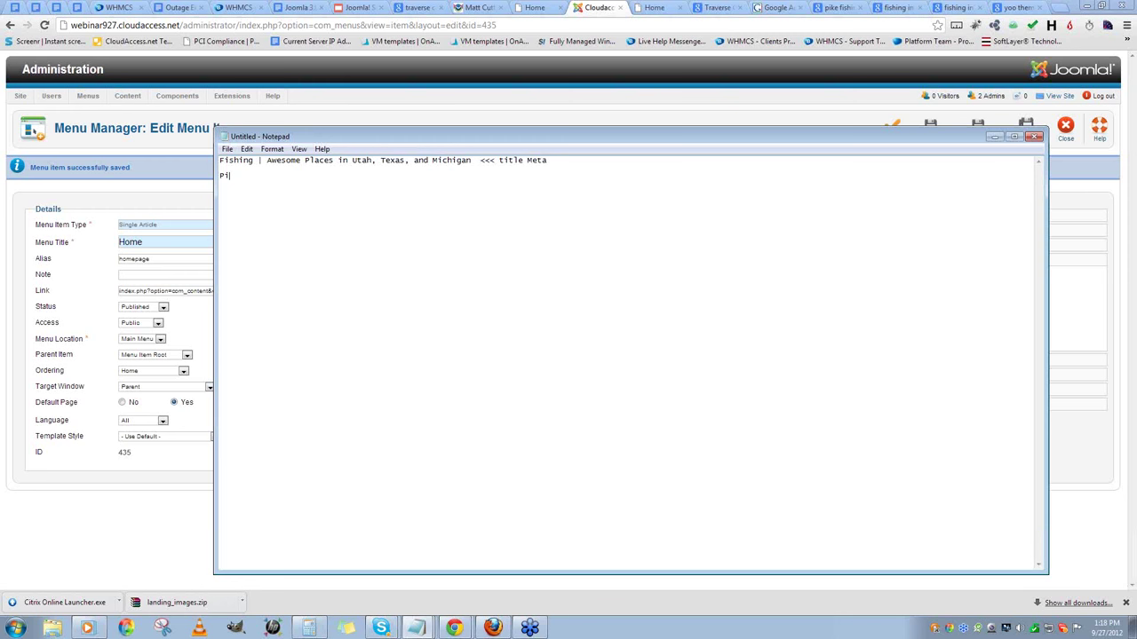
pyautogui.press('BackSpace')
pyautogui.press('BackSpace')
pyautogui.press('BackSpace')
pyautogui.press('BackSpace')
pyautogui.press('BackSpace')
pyautogui.write('mary word')
pyautogui.press('BackSpace')
pyautogui.press('BackSpace')
pyautogui.press('BackSpace')
pyautogui.press('BackSpace')
pyautogui.write('Word ')
pyautogui.write(': Fun statment o r')
pyautogui.write('soem')
pyautogui.press('BackSpace')
pyautogui.press('BackSpace')
pyautogui.press('BackSpace')
pyautogui.write('omething -')
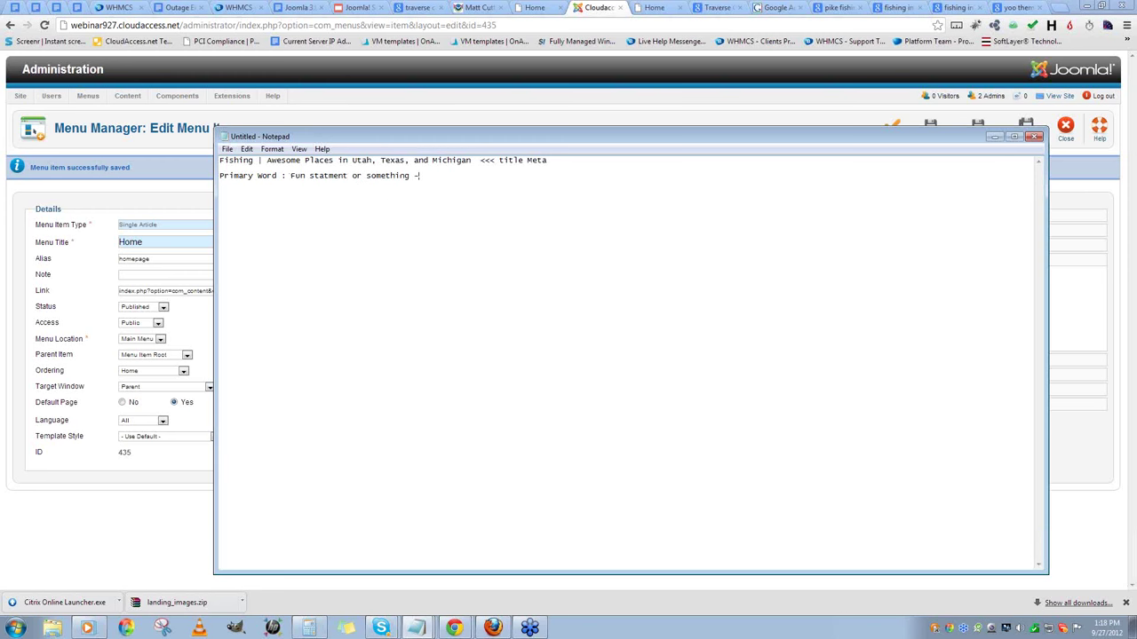
pyautogui.press('BackSpace')
pyautogui.write('_')
pyautogui.press('BackSpace')
pyautogui.press('BackSpace')
pyautogui.write('- something | lie')
pyautogui.press('BackSpace')
pyautogui.press('BackSpace')
pyautogui.write('ike this ---dont-do')
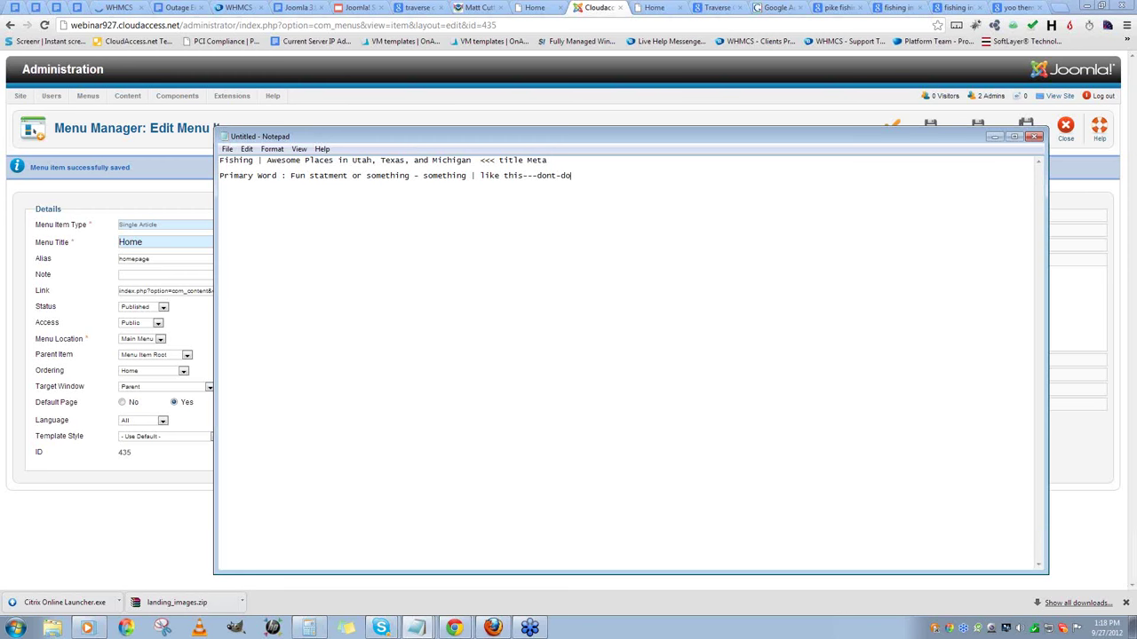
pyautogui.write('-this')
pyautogui.press('BackSpace')
# - Add the poor title example "Home: yoothem" on its own line in the note
pyautogui.write('Home')
pyautogui.press('BackSpace')
pyautogui.press('BackSpace')
pyautogui.write(': y')
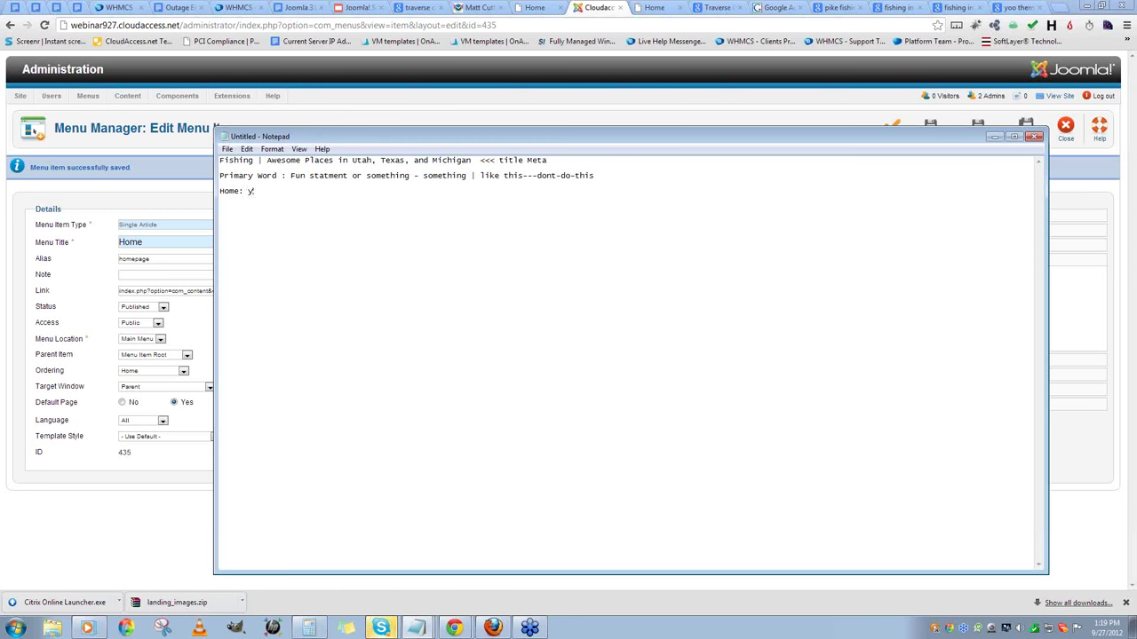
pyautogui.write('oothem')
# - Search Google for yootheme in a new browser tab and examine the word "Home" in the first result's title
pyautogui.click(1069, 11)
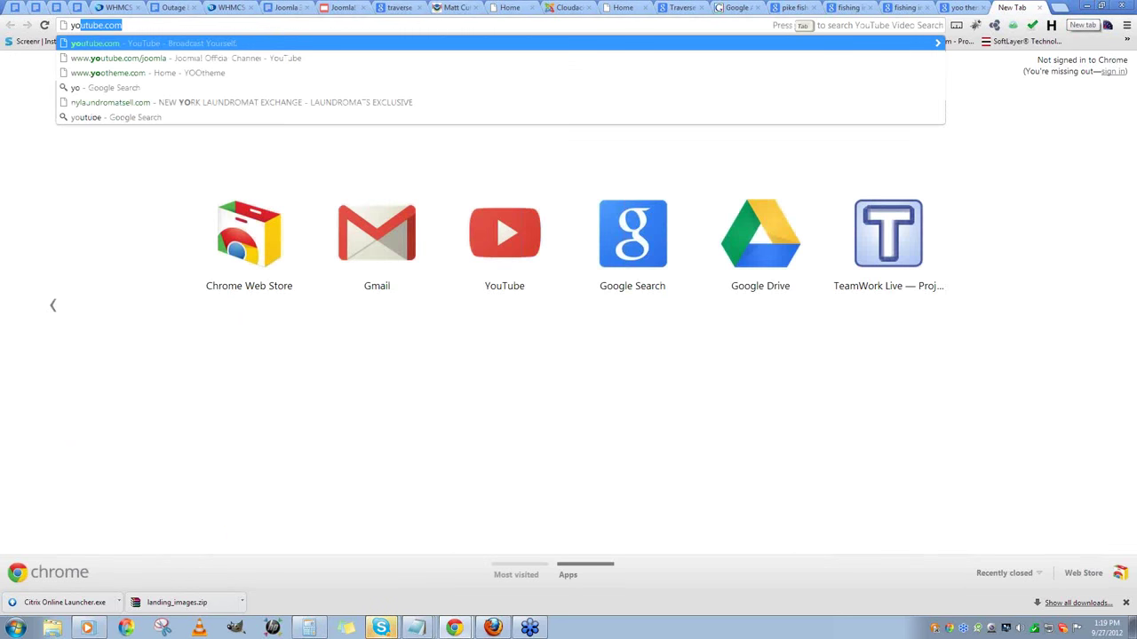
pyautogui.write('best')
pyautogui.press('Escape')
pyautogui.press('Escape')
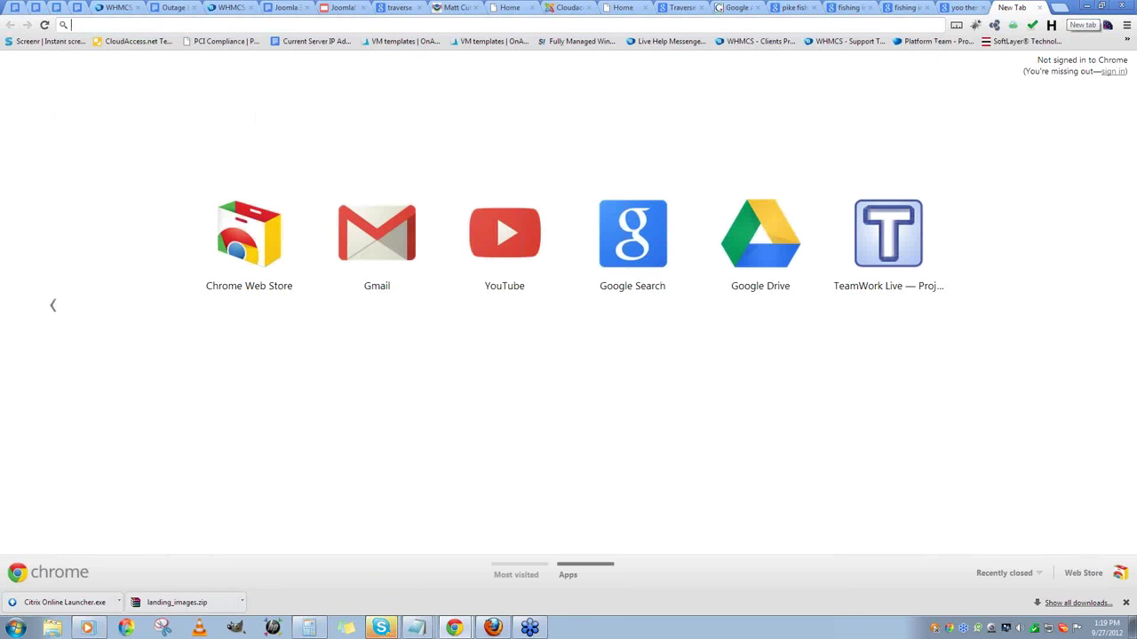
pyautogui.write('you')
pyautogui.press('BackSpace')
pyautogui.press('BackSpace')
pyautogui.write('o')
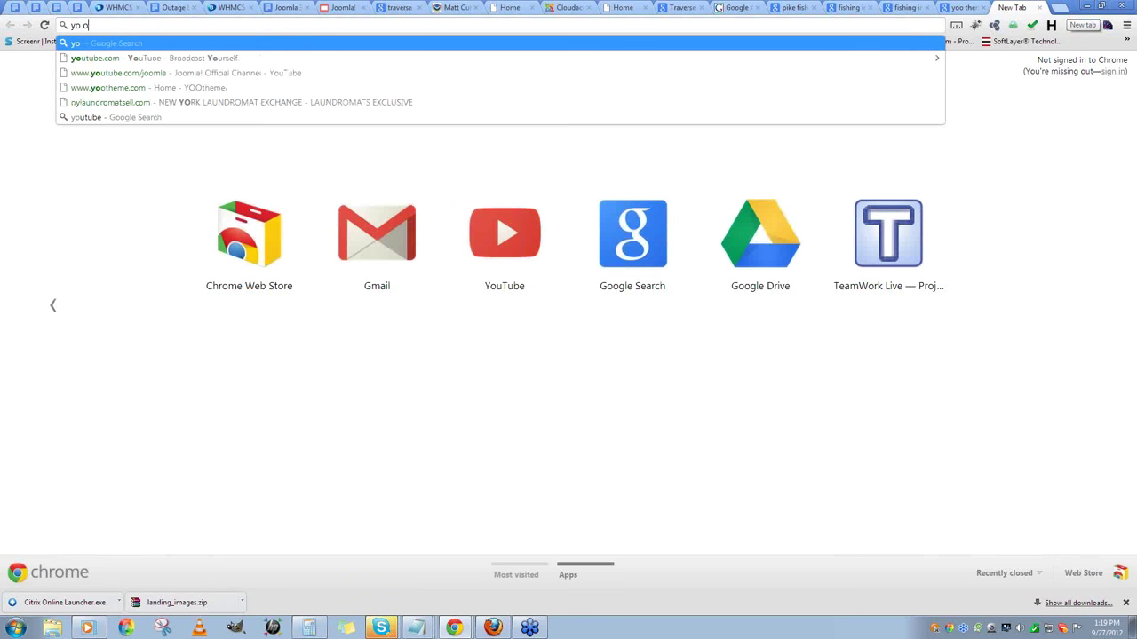
pyautogui.write('o thme')
pyautogui.press('Return')
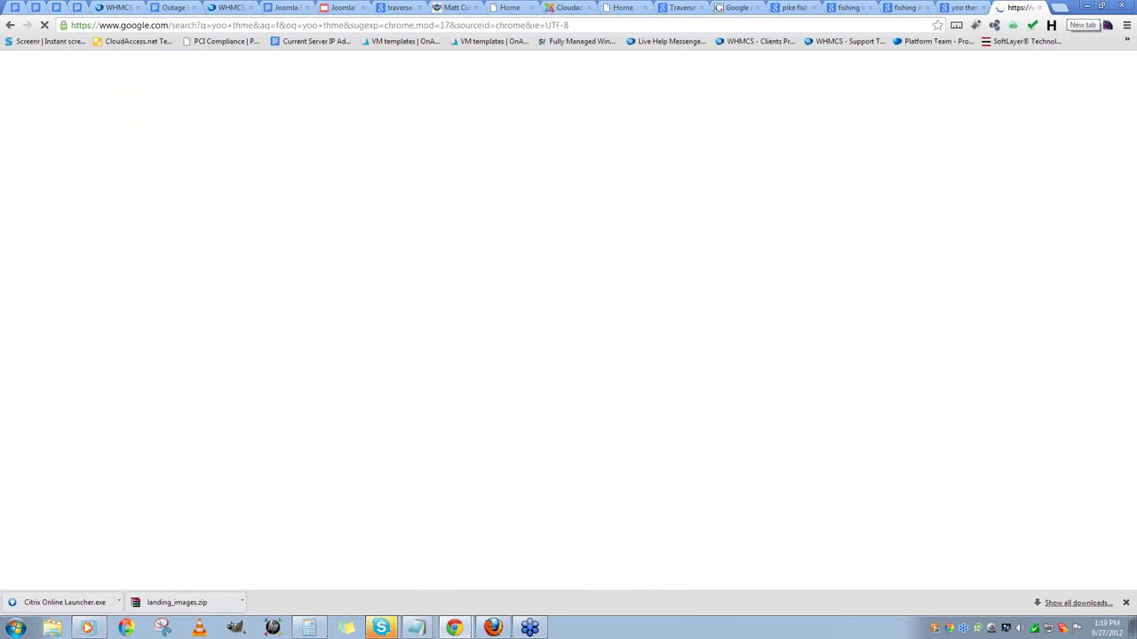
pyautogui.click(236, 168)
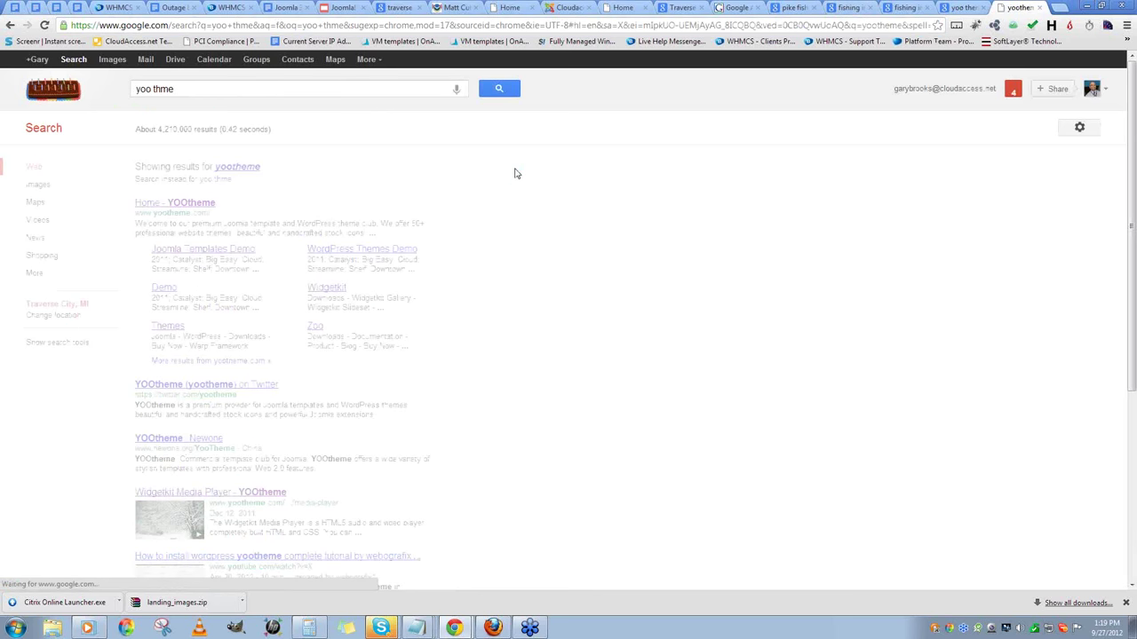
pyautogui.moveTo(130, 166); pyautogui.dragTo(164, 167)
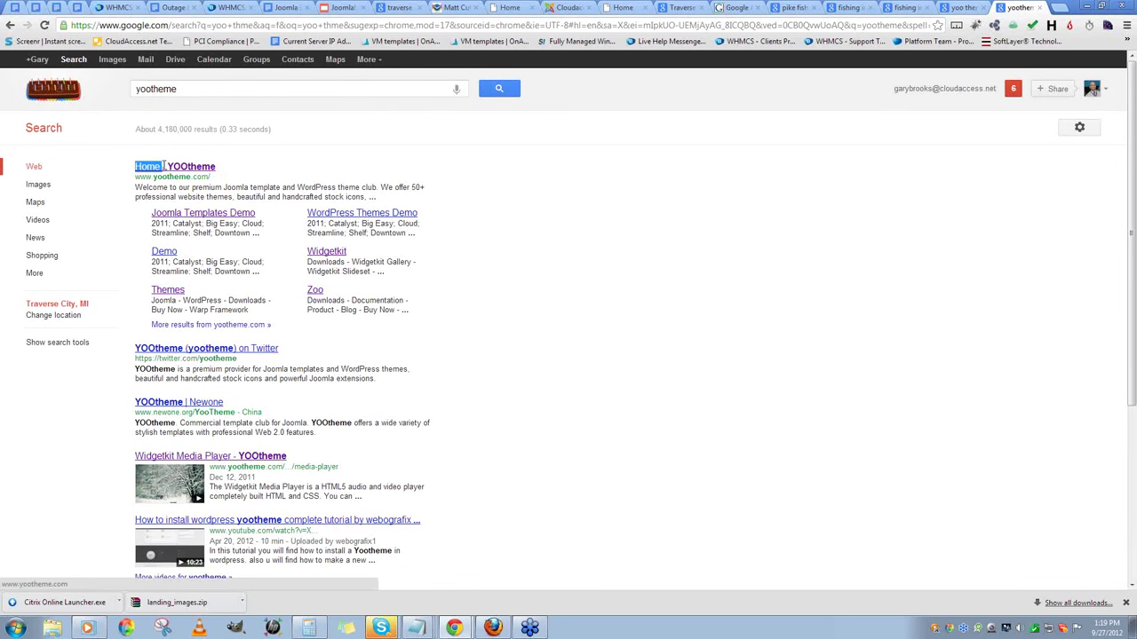
pyautogui.click(249, 169)
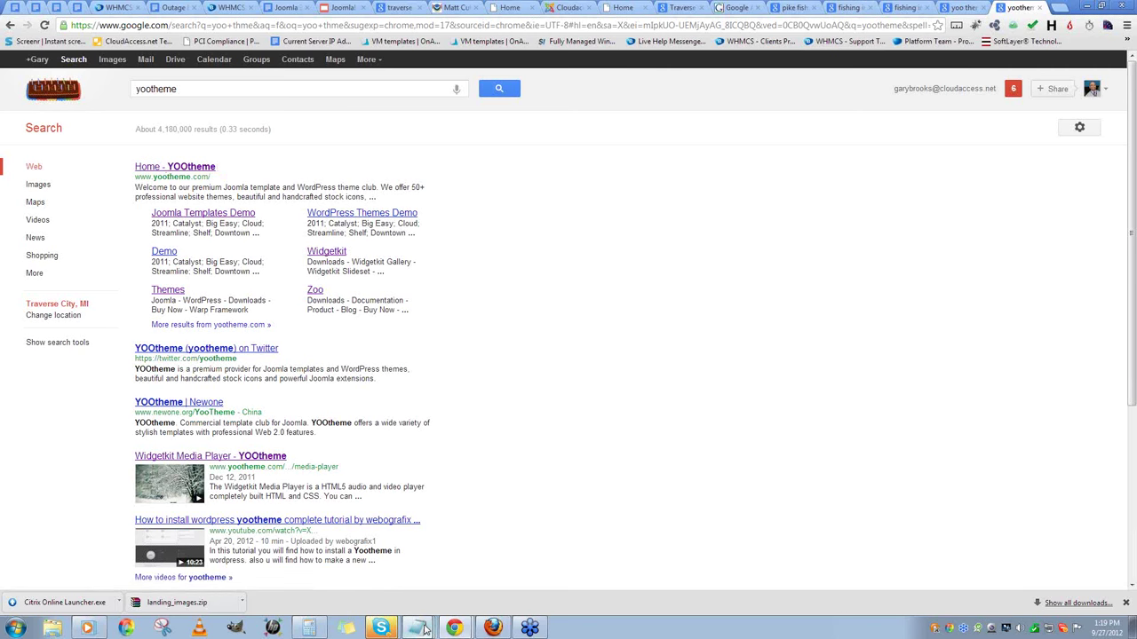
# - Add the better title example "Joomla Templates and Themes - Best in the world <<<< Meta Title" to the Notepad note
pyautogui.moveTo(424, 629)
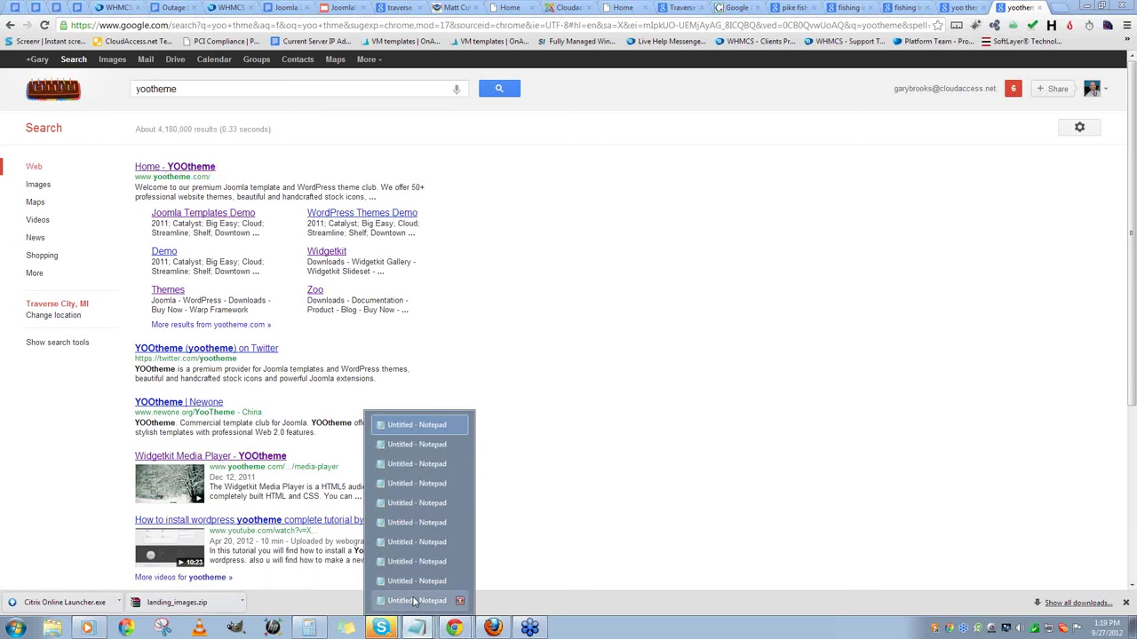
pyautogui.click(418, 600)
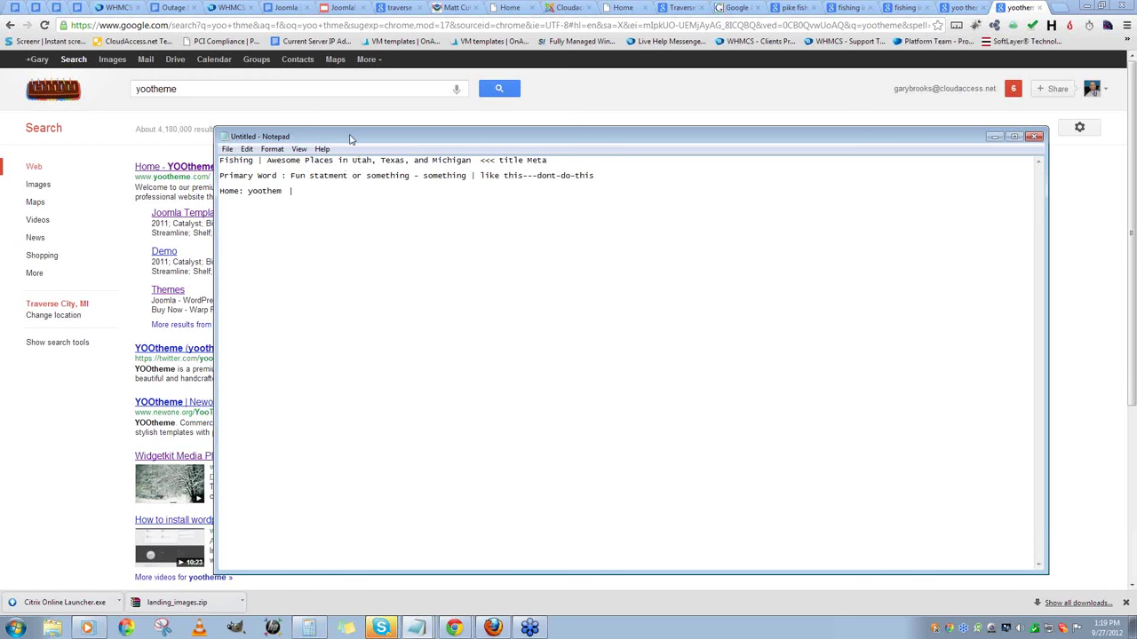
pyautogui.moveTo(355, 136); pyautogui.dragTo(417, 136)
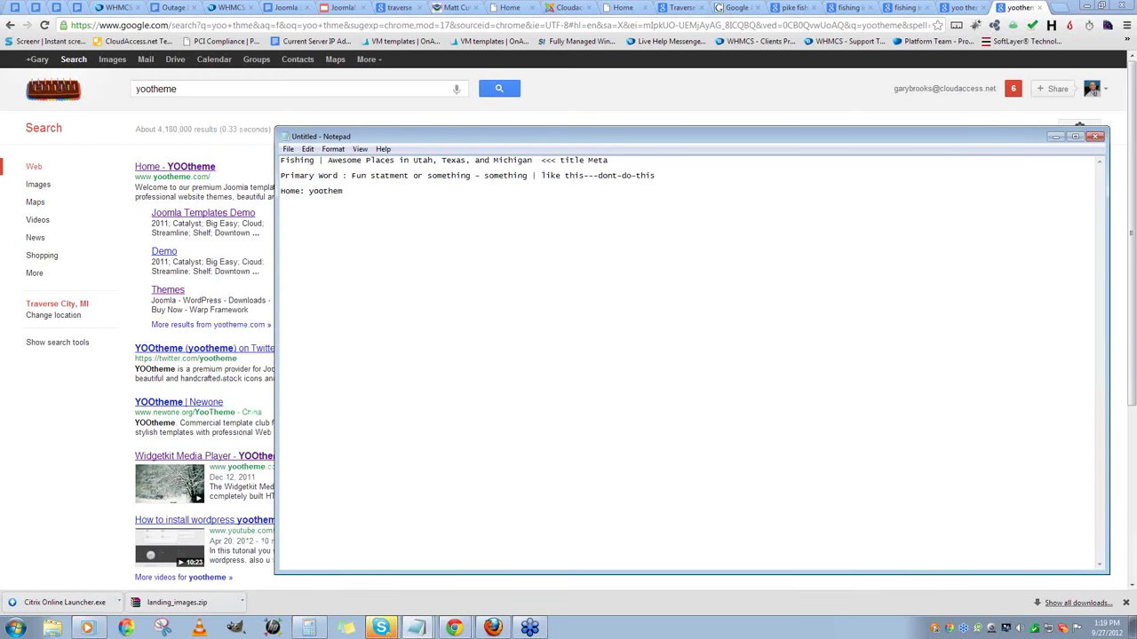
pyautogui.write('Joomla Templates and ')
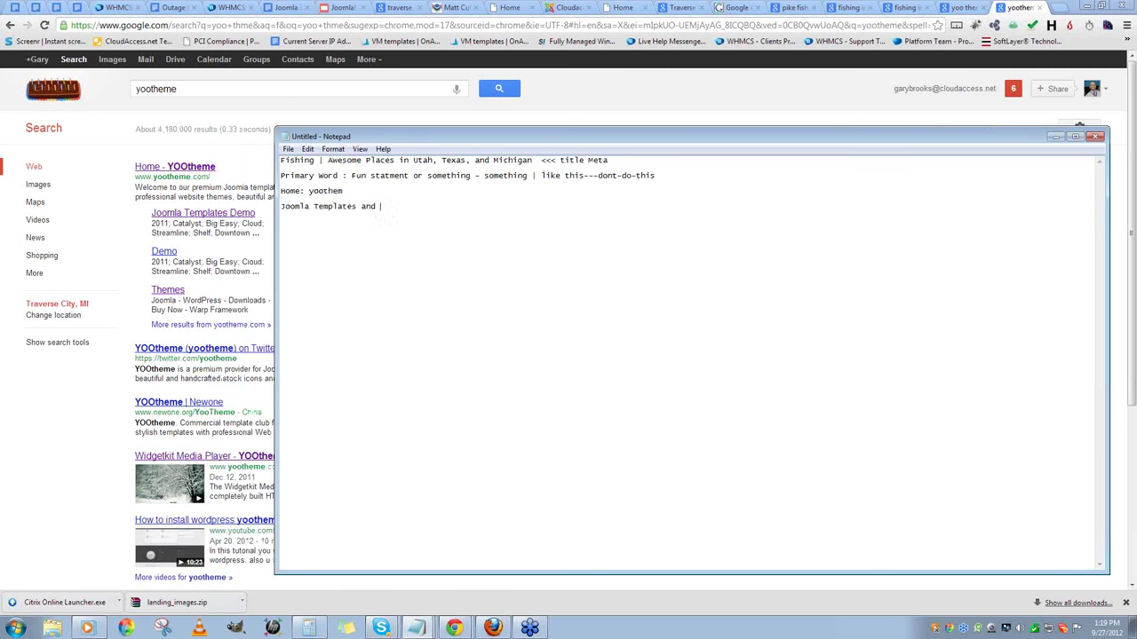
pyautogui.write('Themes - Best in the world ')
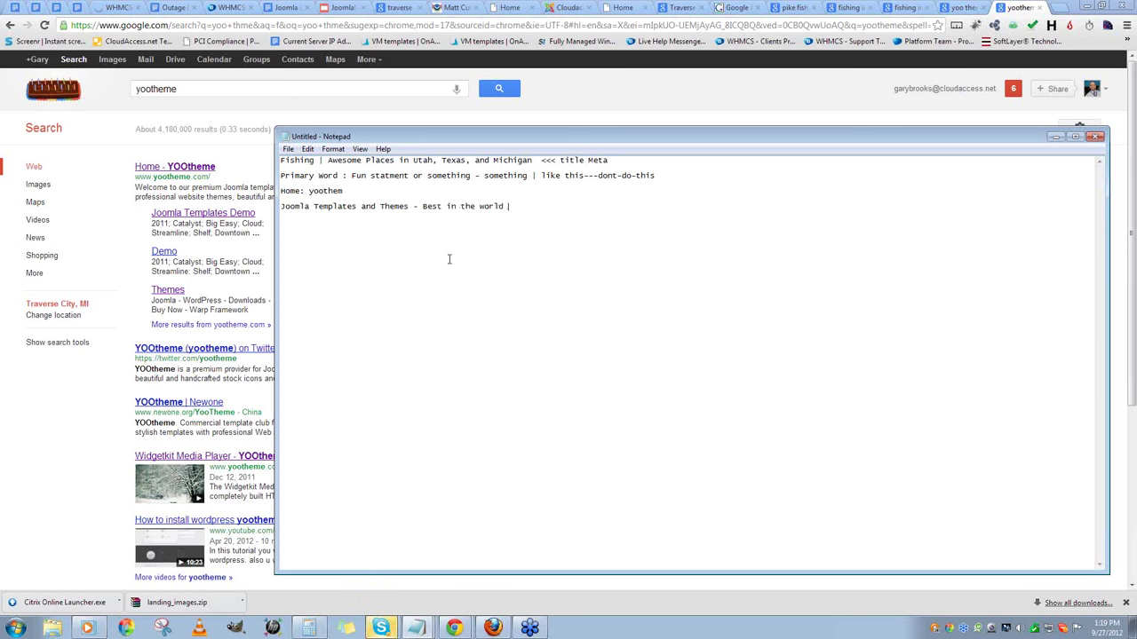
pyautogui.write(' <<<< Meta Title')
# - Open YOOtheme's Demo page from the search results to check its browser title, and close that tab
pyautogui.click(168, 255)
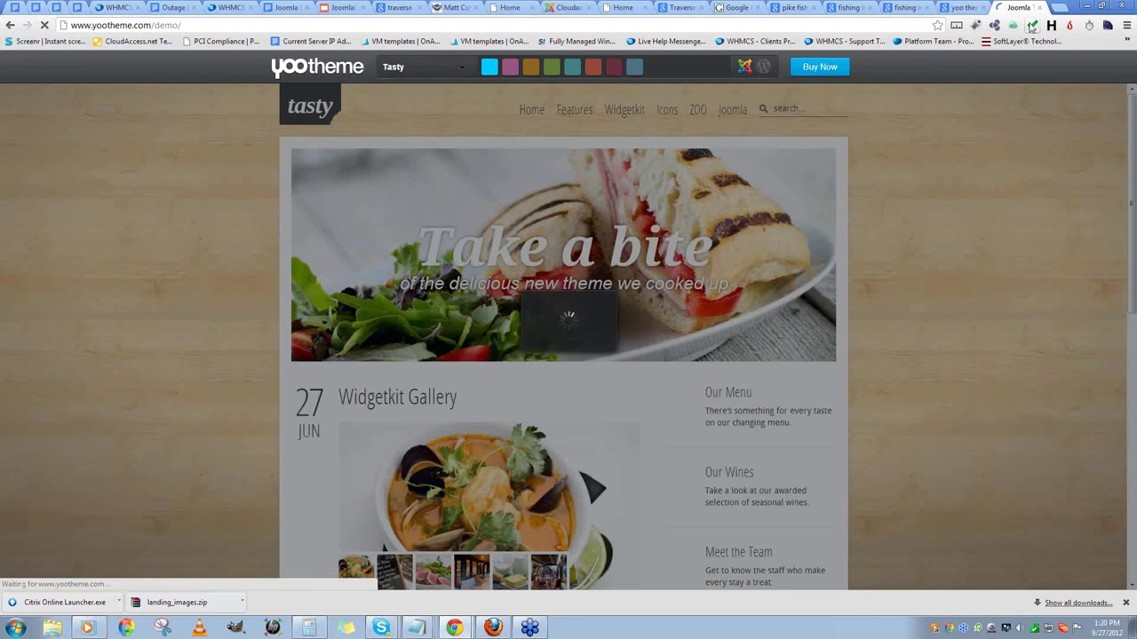
pyautogui.rightClick(1022, 14)
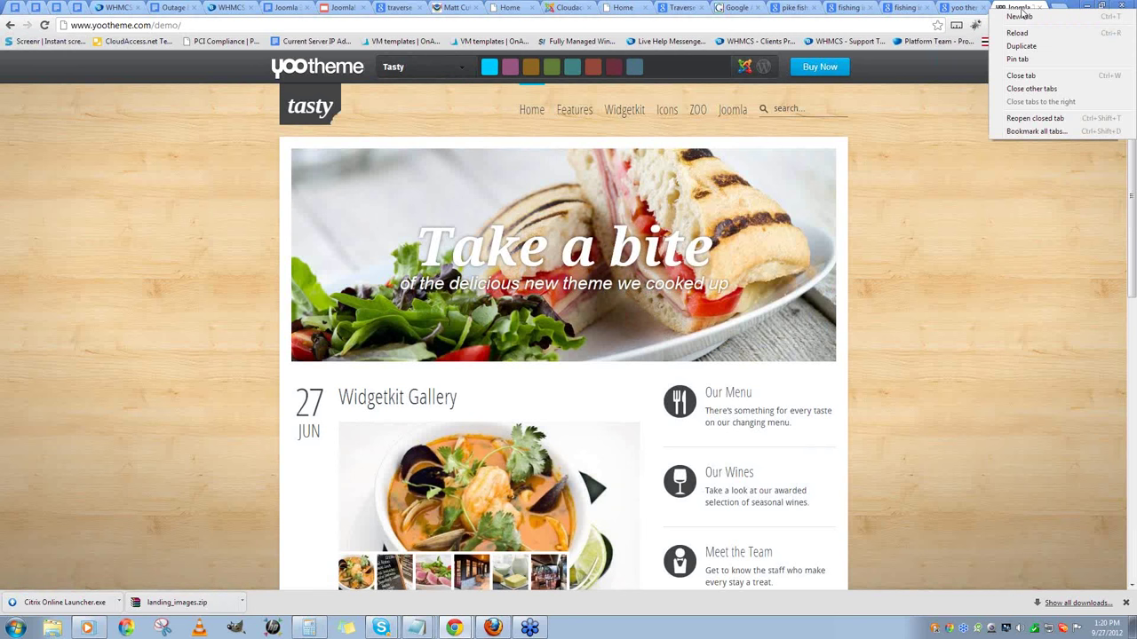
pyautogui.press('Escape')
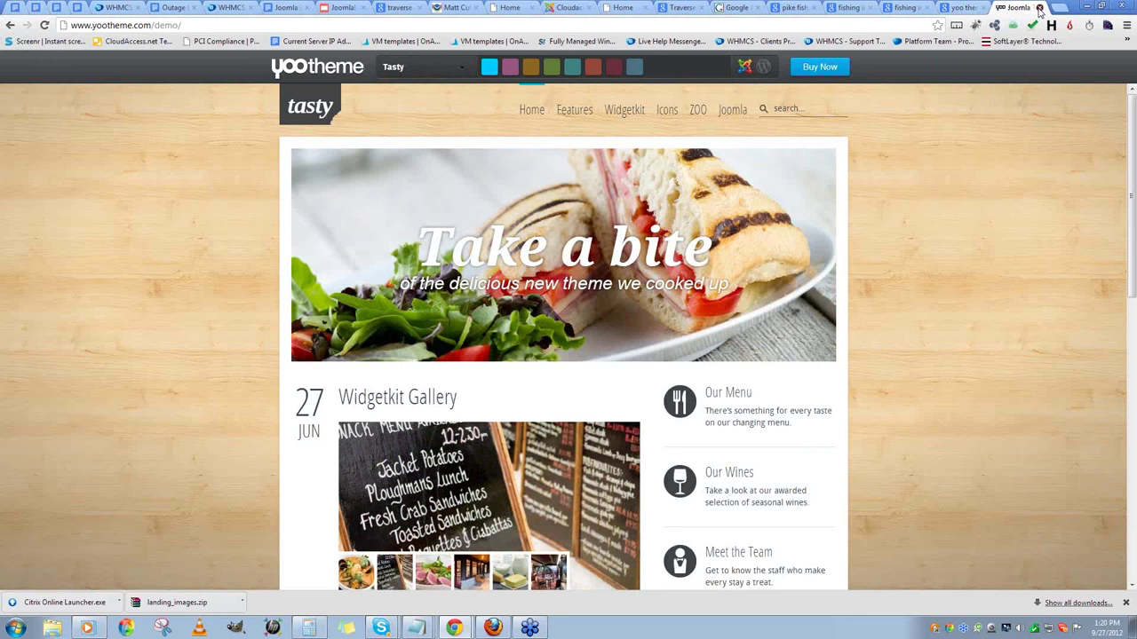
pyautogui.hotkey('ctrl', 'w')
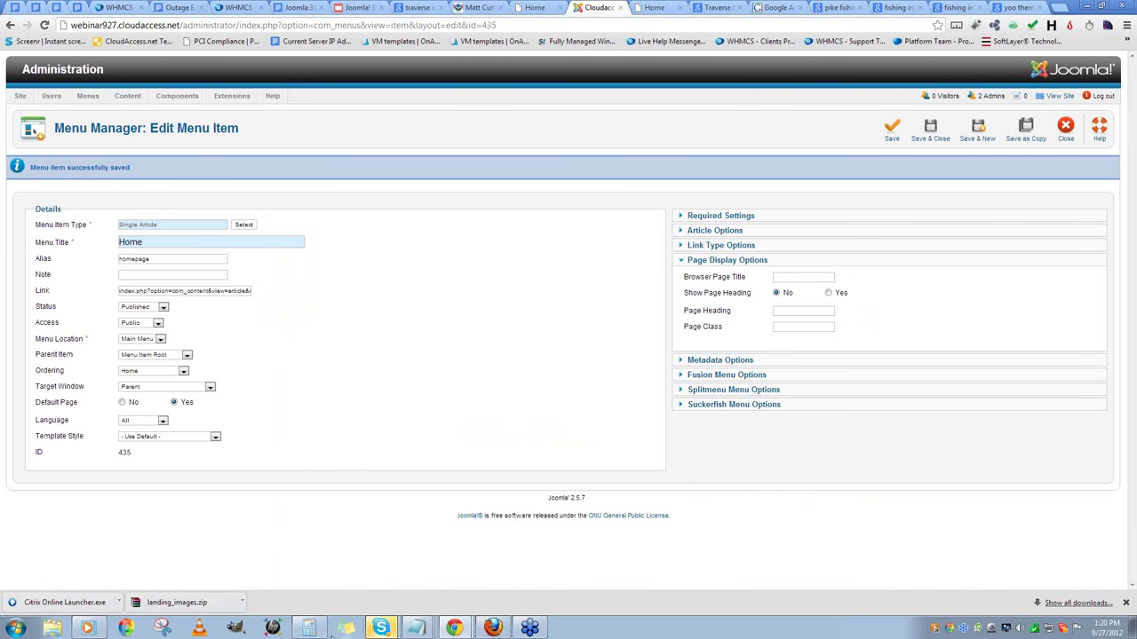
# - Copy "Fishing | Awesome Places in Utah, Texas, and Michigan" from the note into the Home item's Browser Page Title and save it
pyautogui.moveTo(417, 627)
pyautogui.click(417, 601)
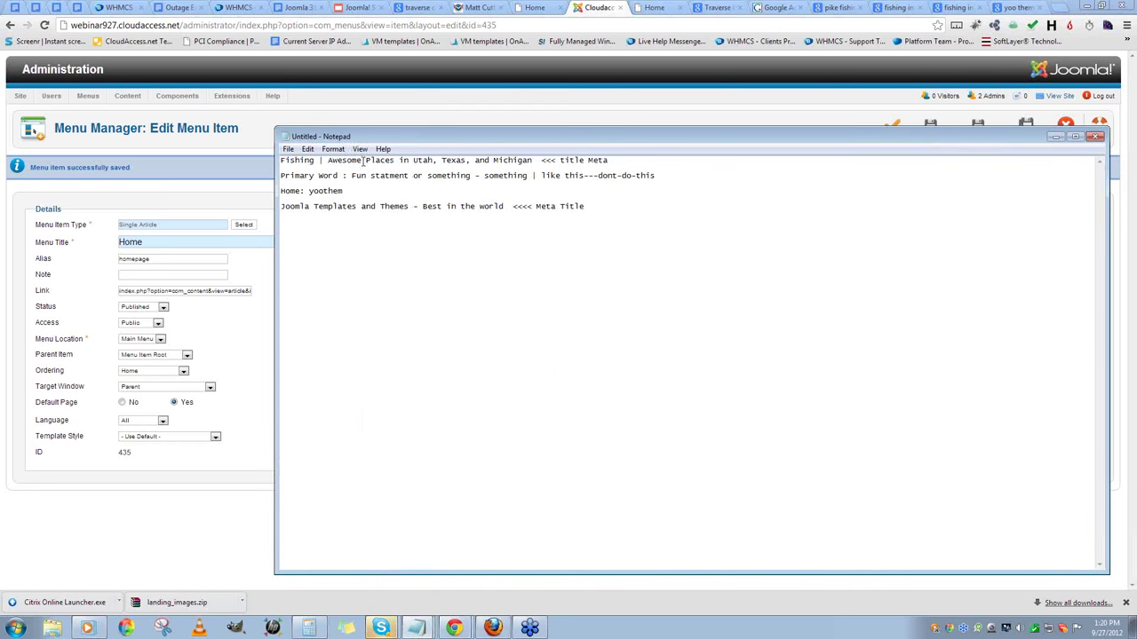
pyautogui.moveTo(533, 161); pyautogui.dragTo(248, 160)
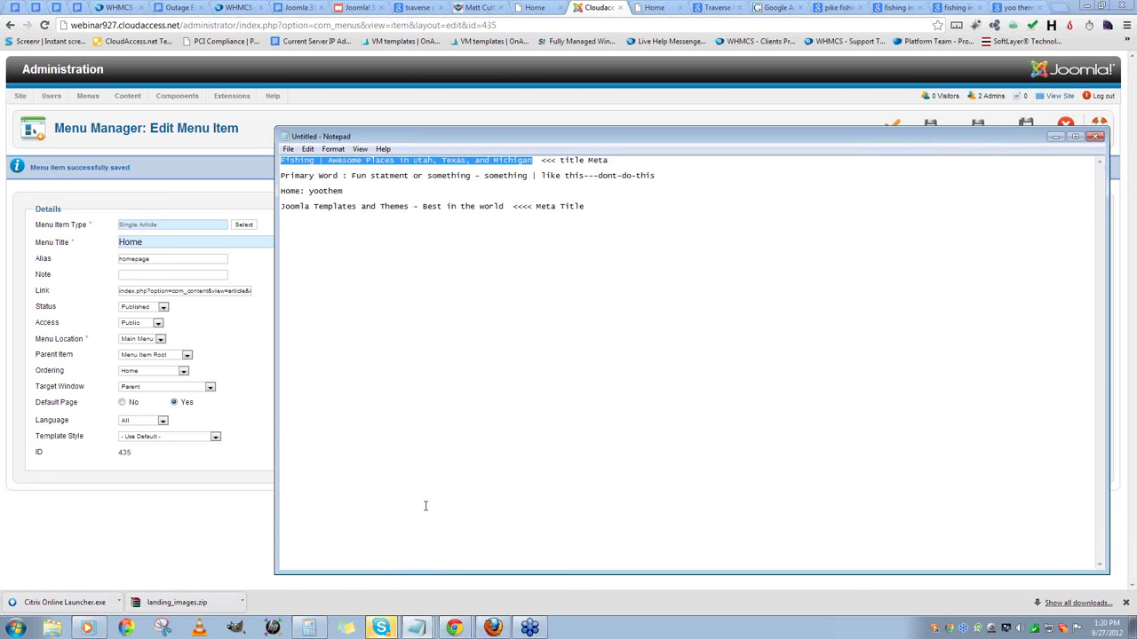
pyautogui.click(187, 208)
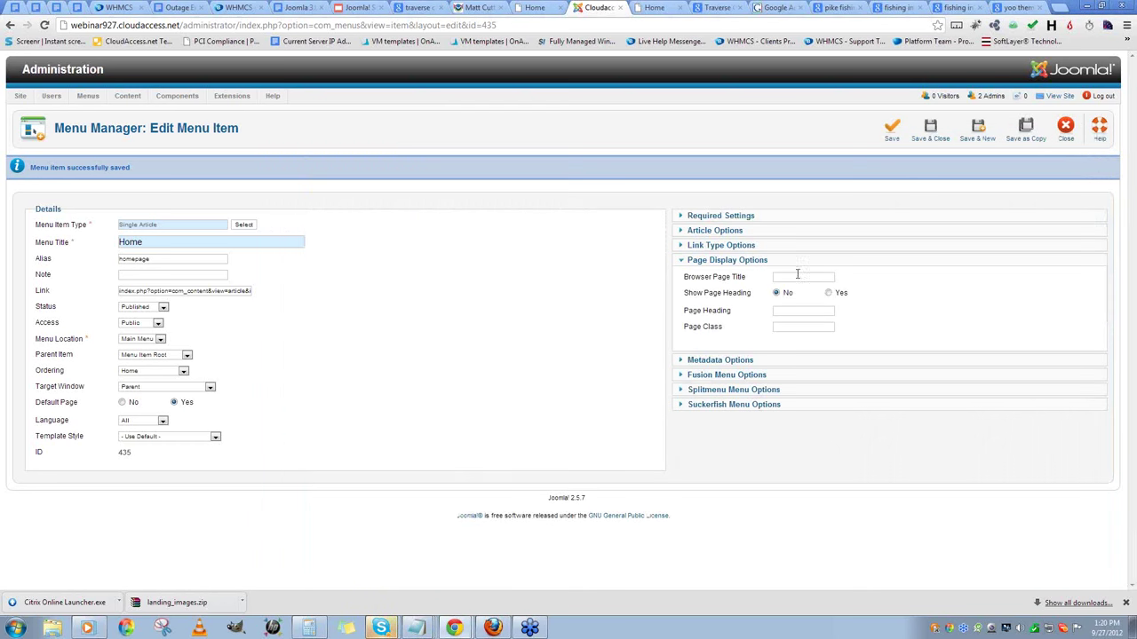
pyautogui.click(790, 277)
pyautogui.hotkey('ctrl', 'v')
pyautogui.click(970, 138)
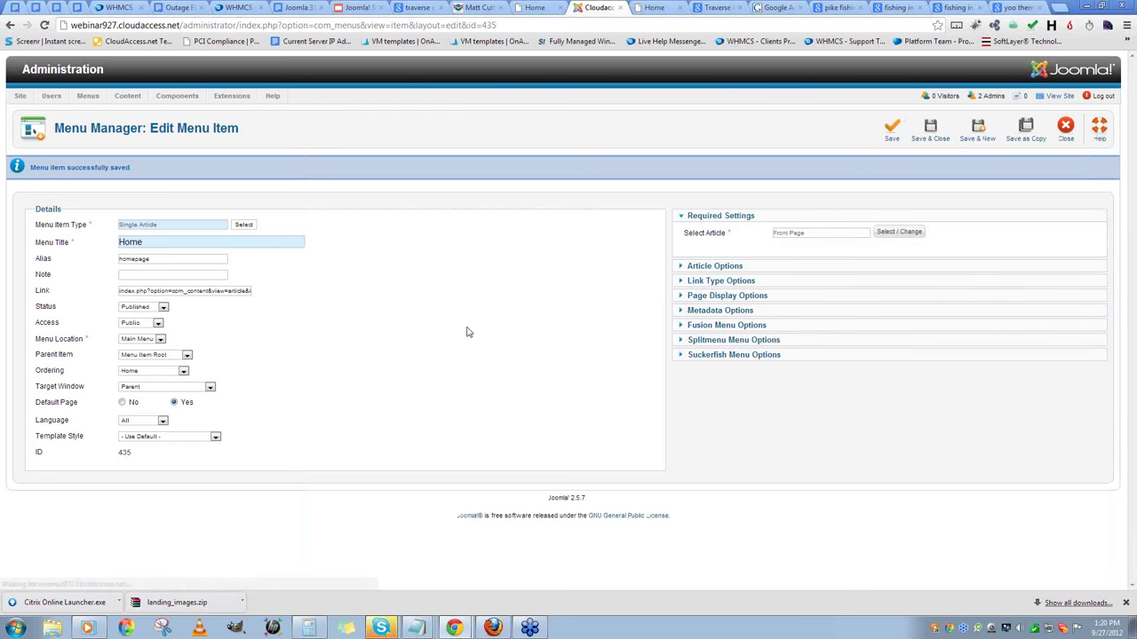
# - Open the live site's front page and highlight the title line in its page source
pyautogui.click(1060, 97)
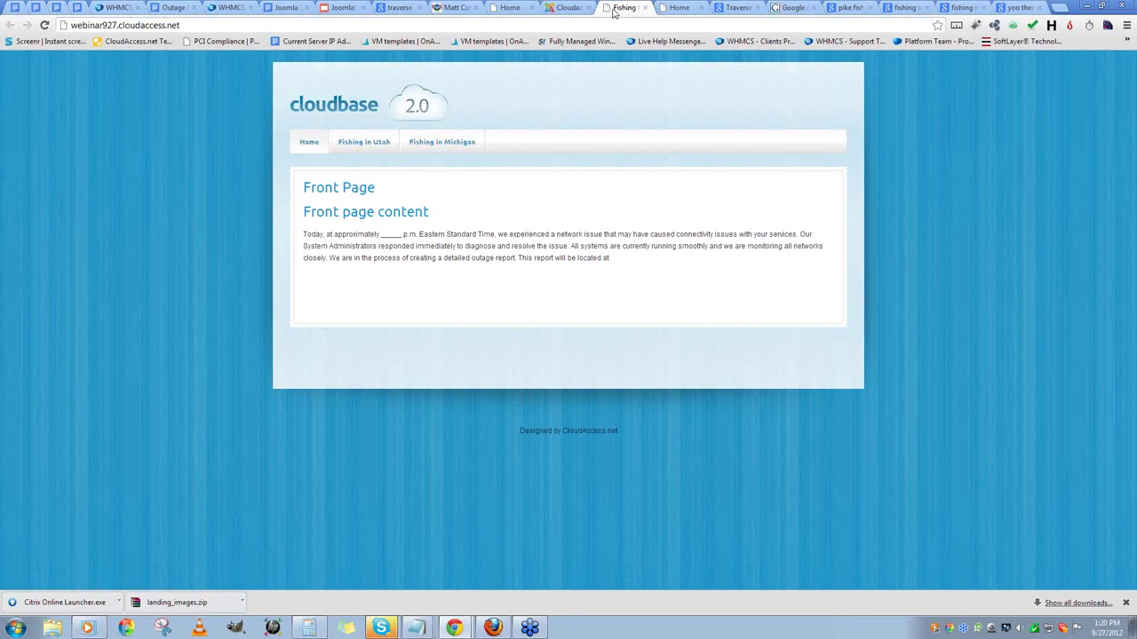
pyautogui.rightClick(524, 112)
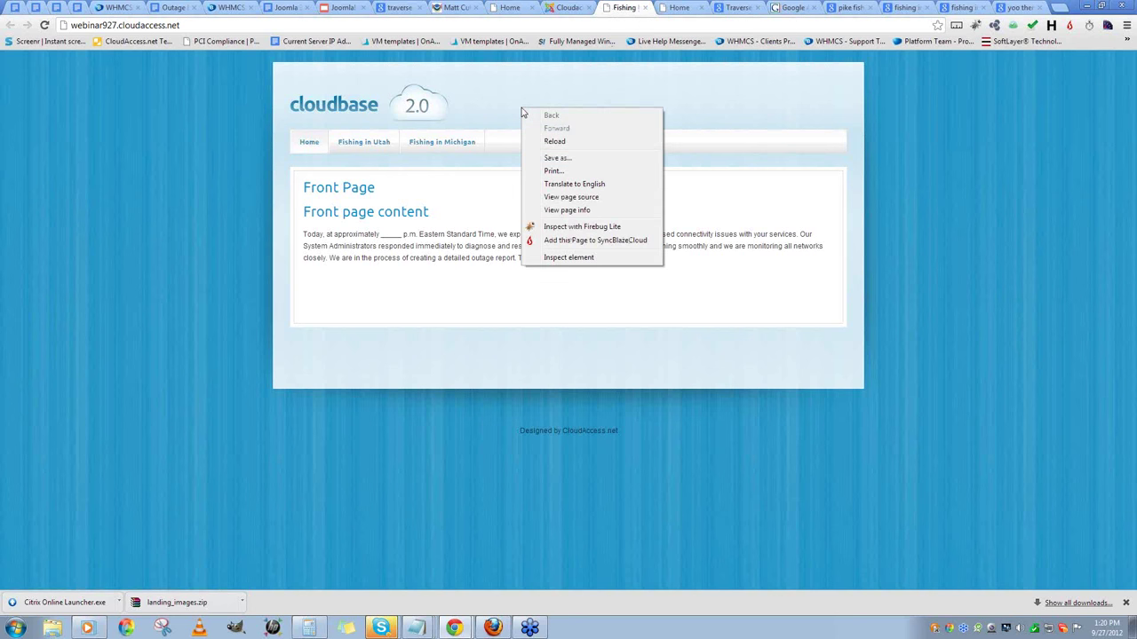
pyautogui.click(570, 197)
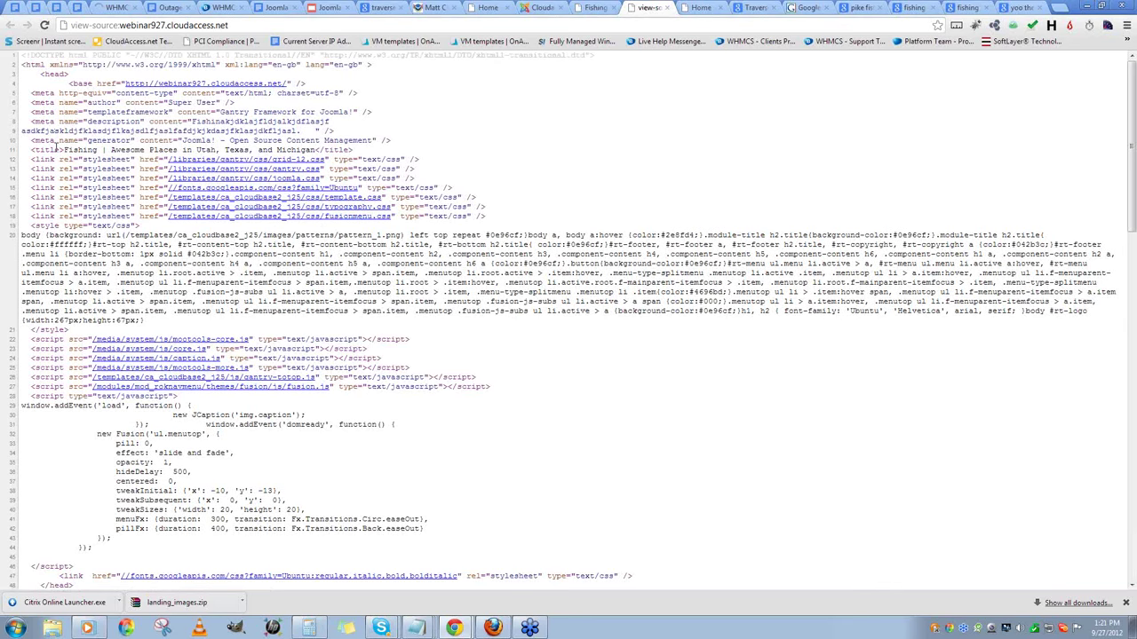
pyautogui.moveTo(31, 150); pyautogui.dragTo(358, 145)
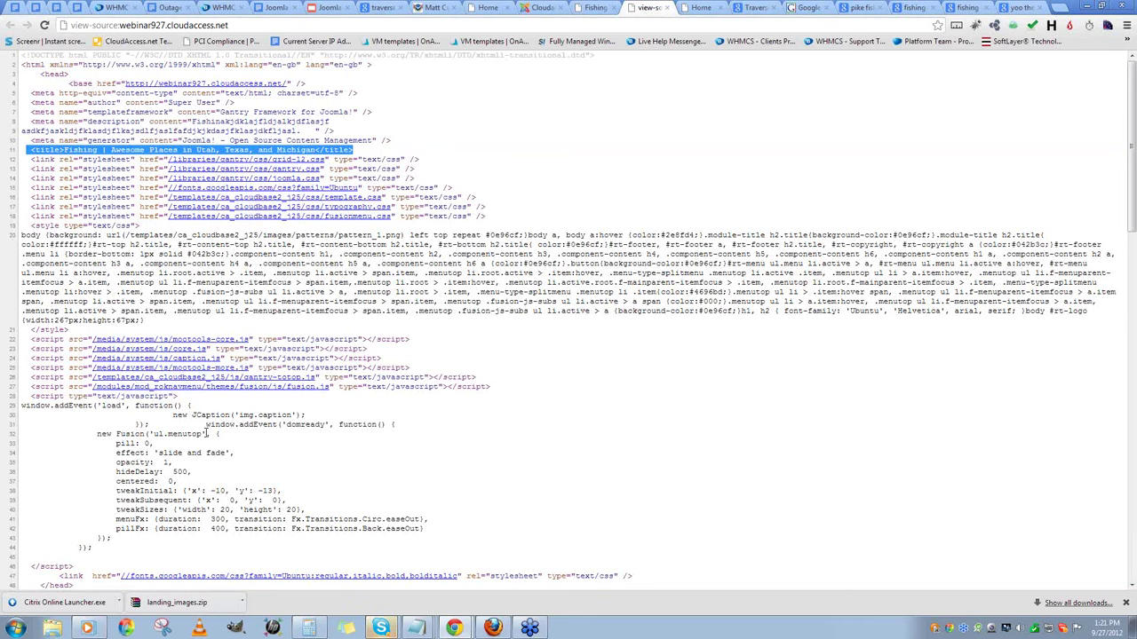
# - Examine the head section's opening and closing tags, meta tags and title line in the source, and close the source tab
pyautogui.scroll(-2, 206, 433)
pyautogui.moveTo(76, 527); pyautogui.dragTo(21, 527)
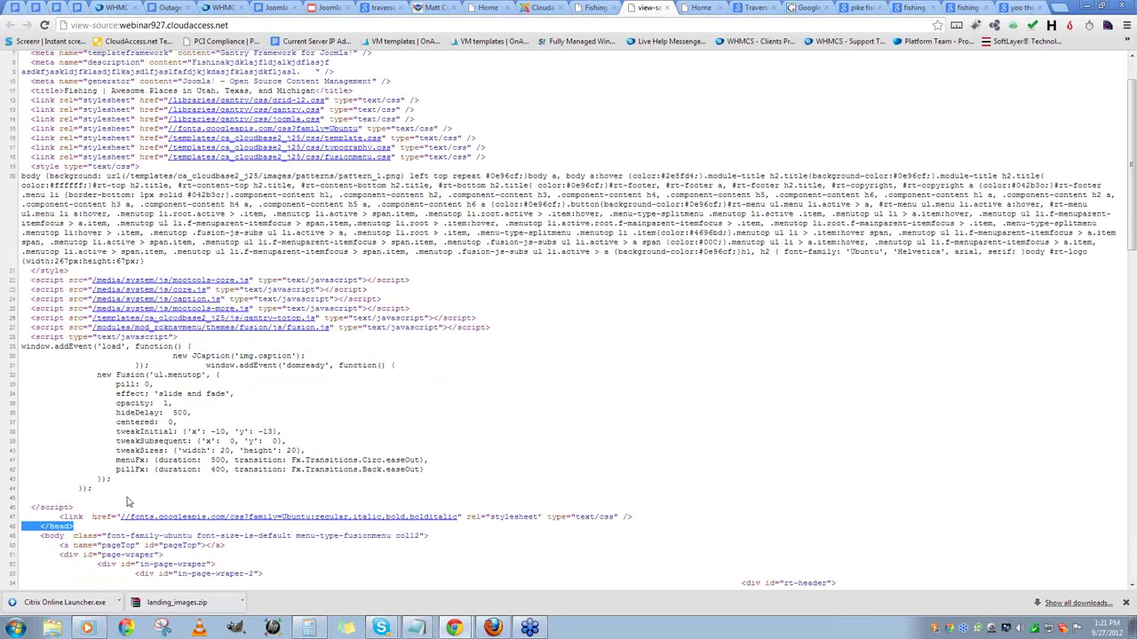
pyautogui.scroll(2, 127, 503)
pyautogui.moveTo(86, 78); pyautogui.dragTo(8, 74)
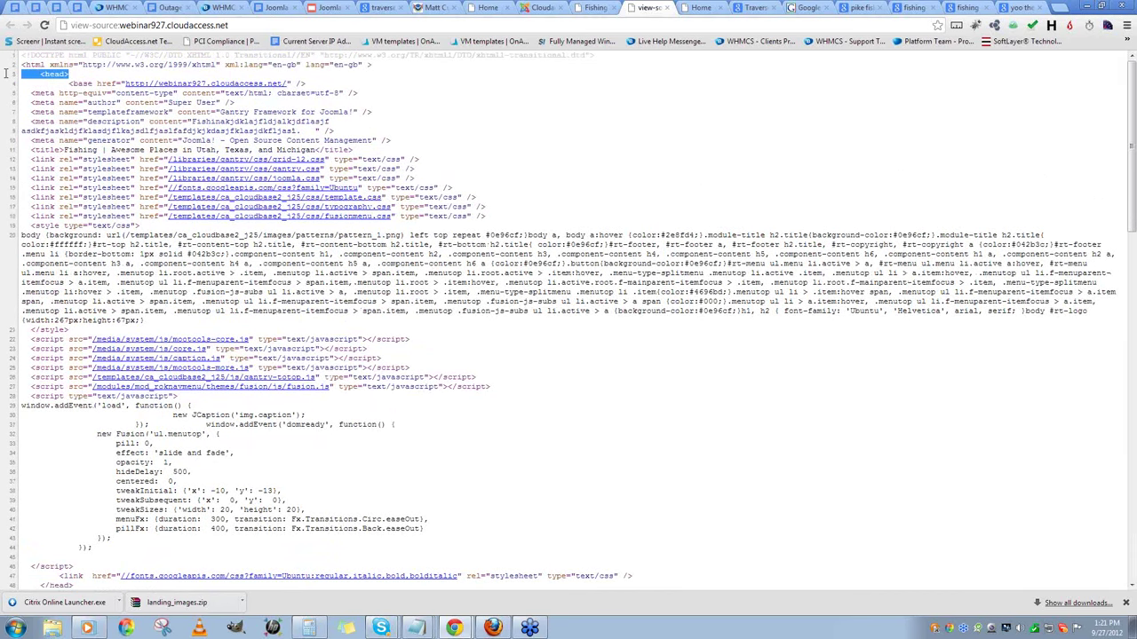
pyautogui.scroll(-1, 116, 490)
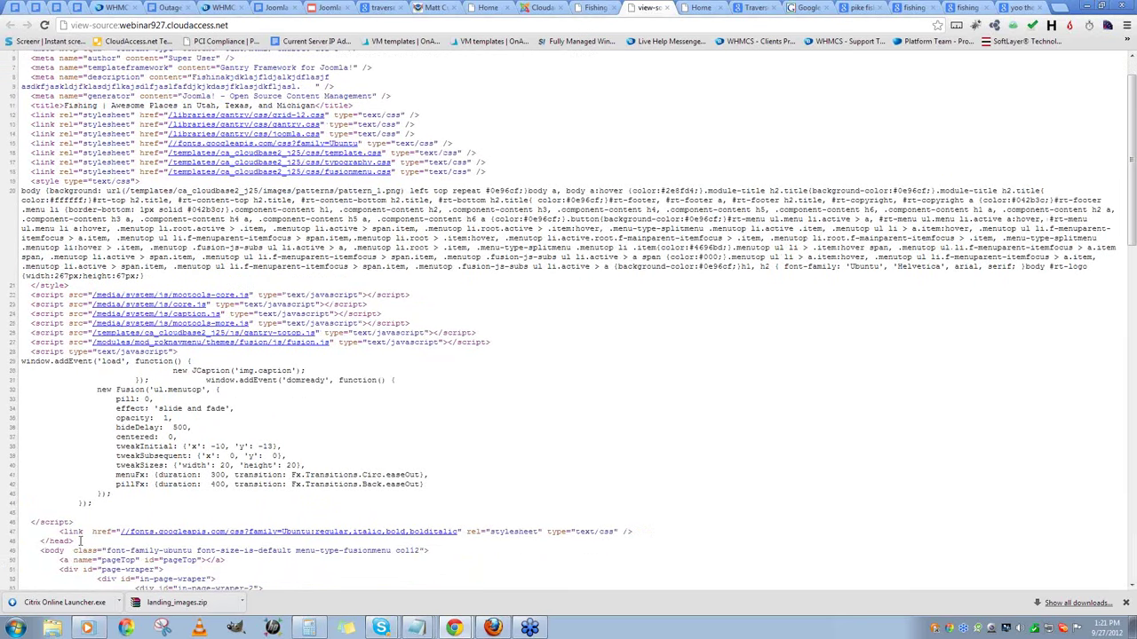
pyautogui.moveTo(74, 540); pyautogui.dragTo(21, 541)
pyautogui.scroll(1, 118, 238)
pyautogui.moveTo(69, 75); pyautogui.dragTo(349, 135)
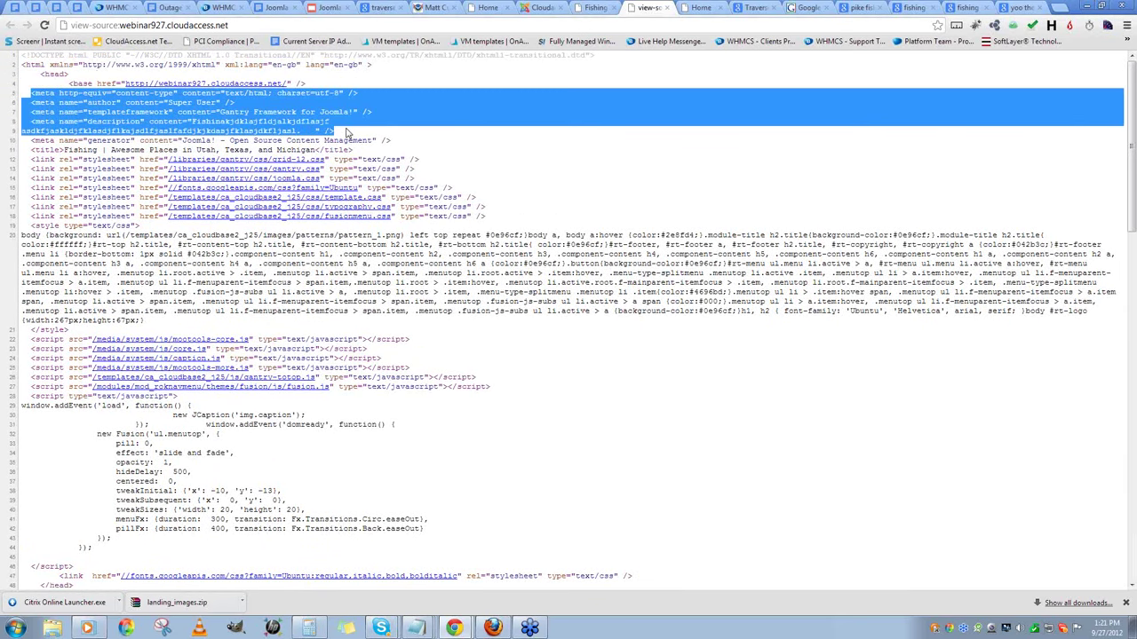
pyautogui.click(349, 135)
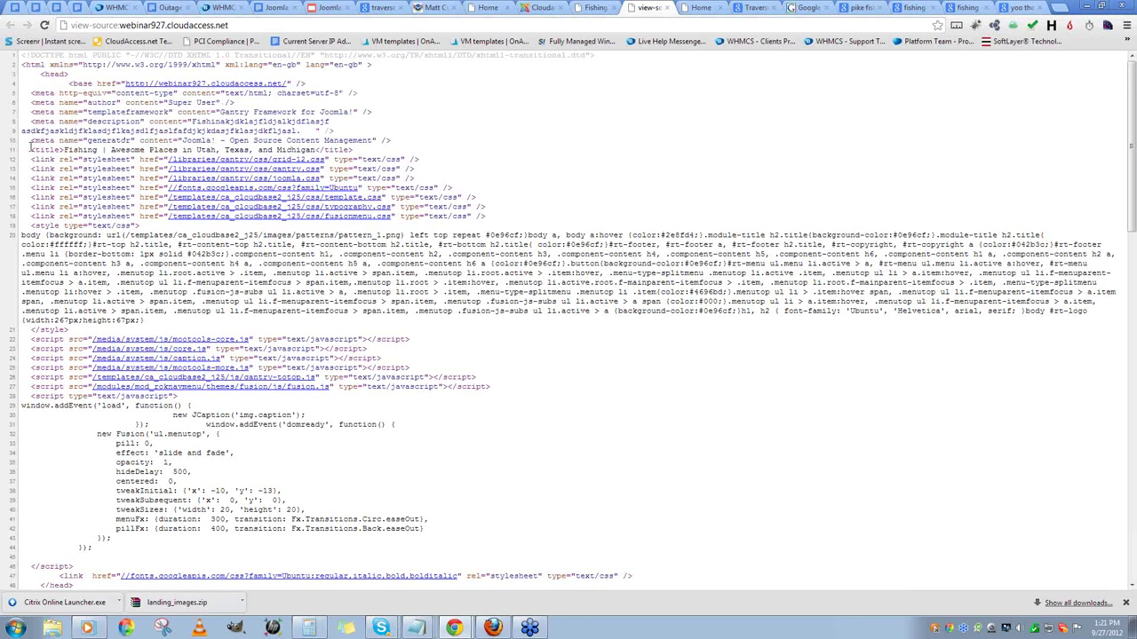
pyautogui.moveTo(29, 150); pyautogui.dragTo(382, 153)
pyautogui.click(384, 157)
pyautogui.click(673, 9)
# - Save and close the Home menu item in the Joomla administrator, and highlight Fishing in Utah in the menu items list
pyautogui.click(546, 7)
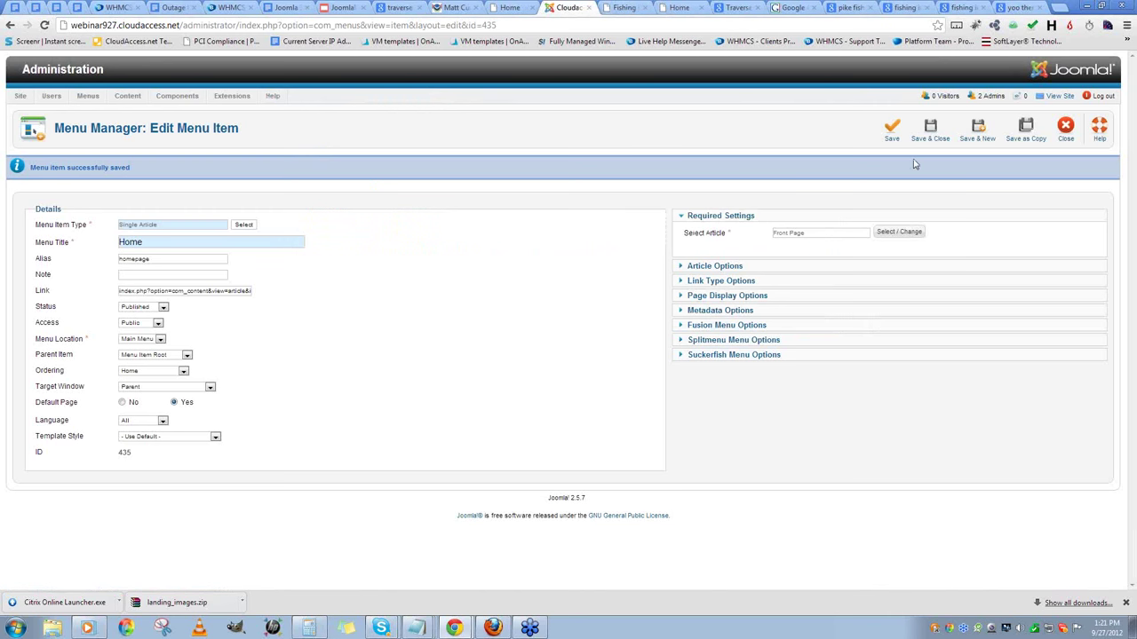
pyautogui.click(922, 145)
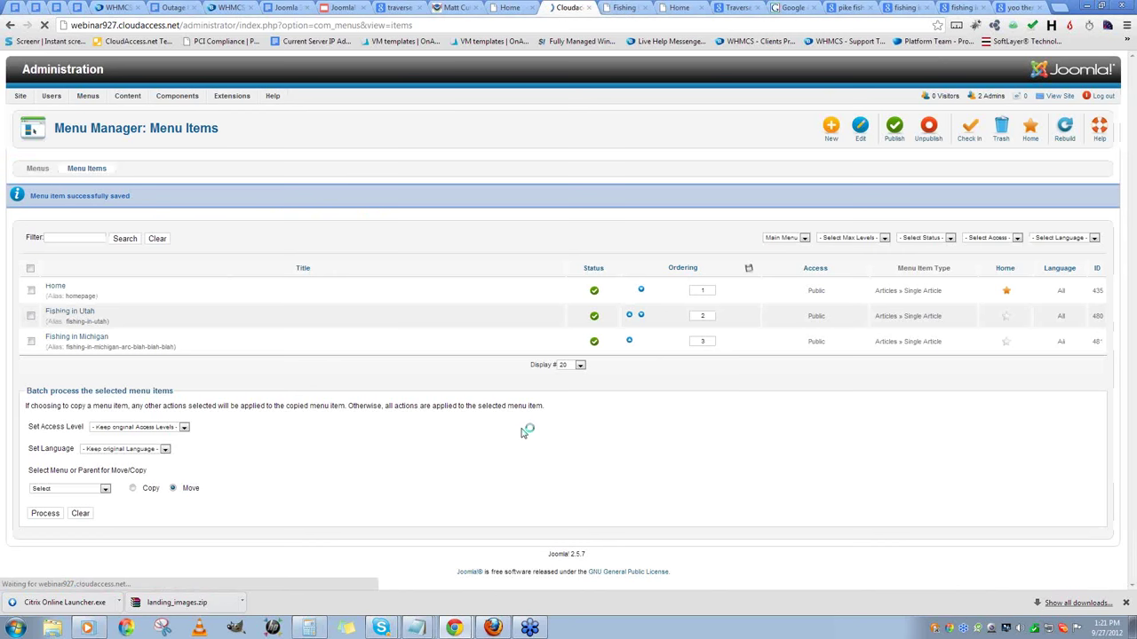
pyautogui.moveTo(80, 106)
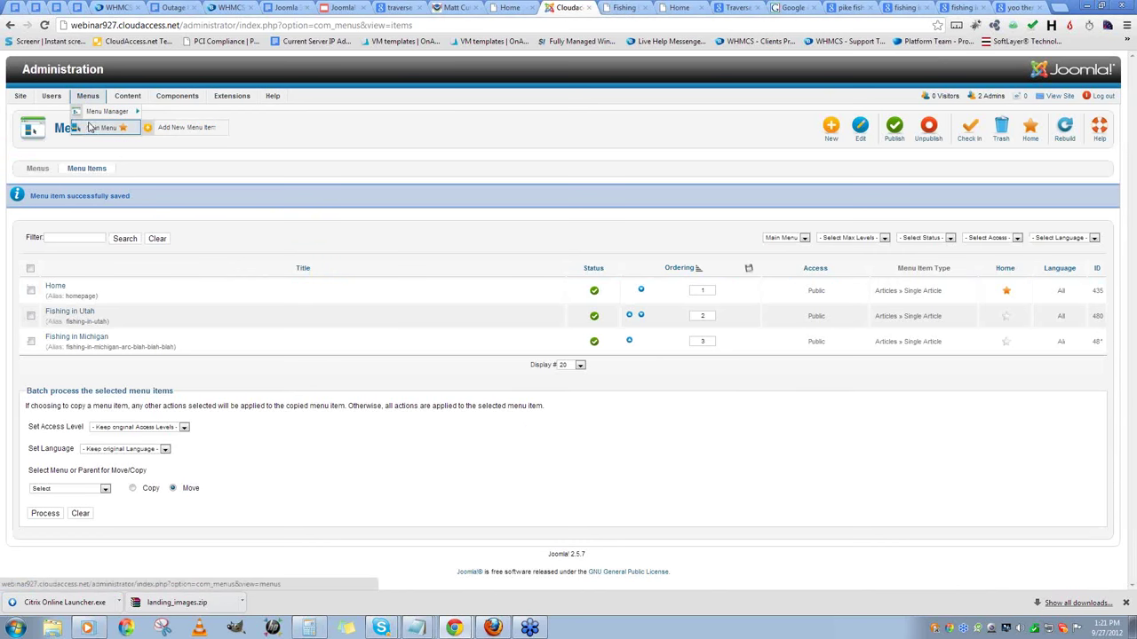
pyautogui.moveTo(113, 316); pyautogui.dragTo(45, 311)
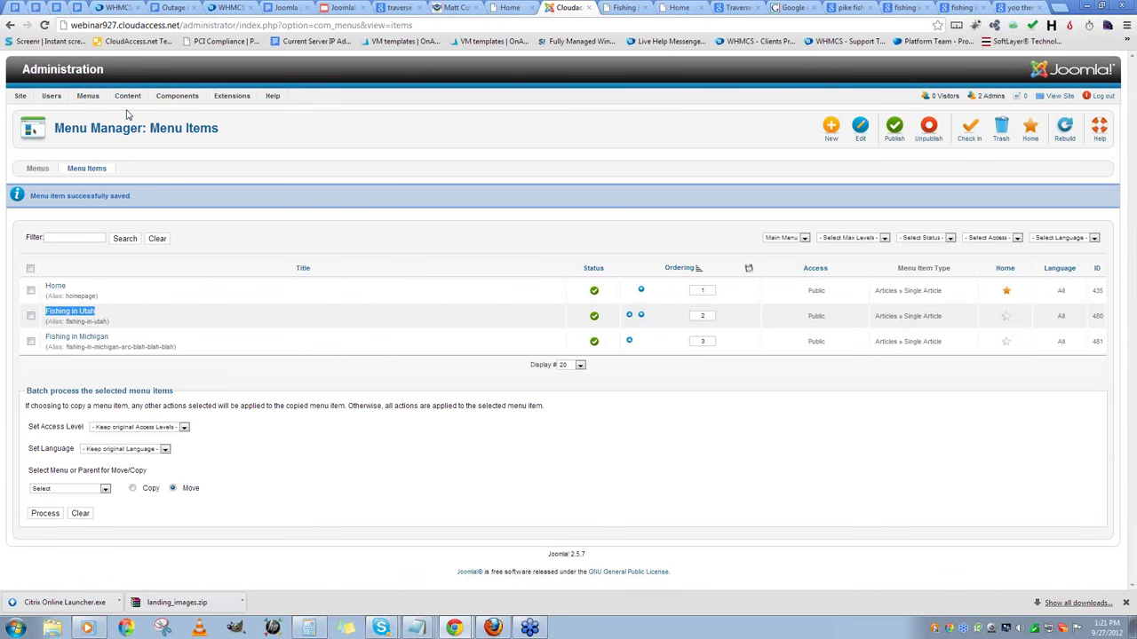
# - Open the live site and compare the browser titles of the Fishing in Utah and Fishing in Michigan pages
pyautogui.click(1059, 97)
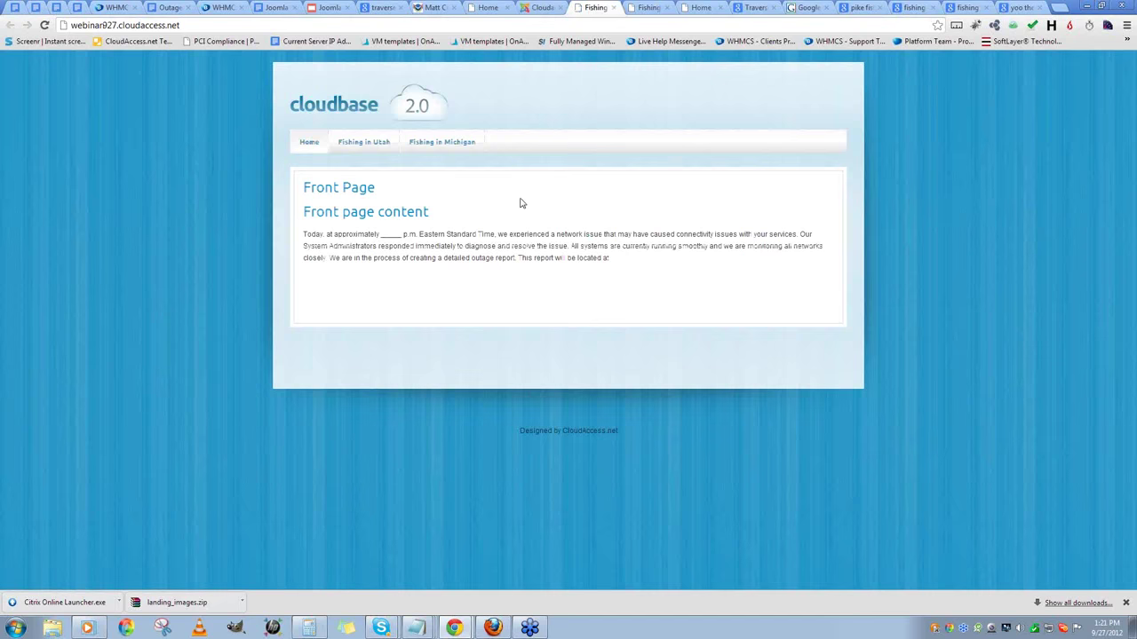
pyautogui.click(363, 143)
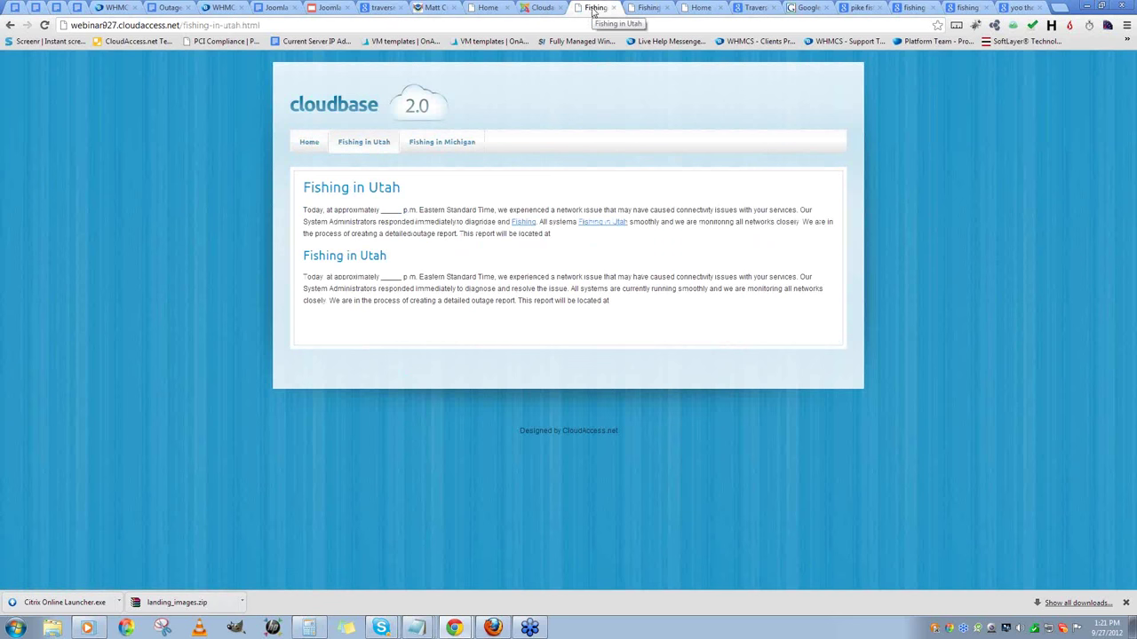
pyautogui.click(416, 144)
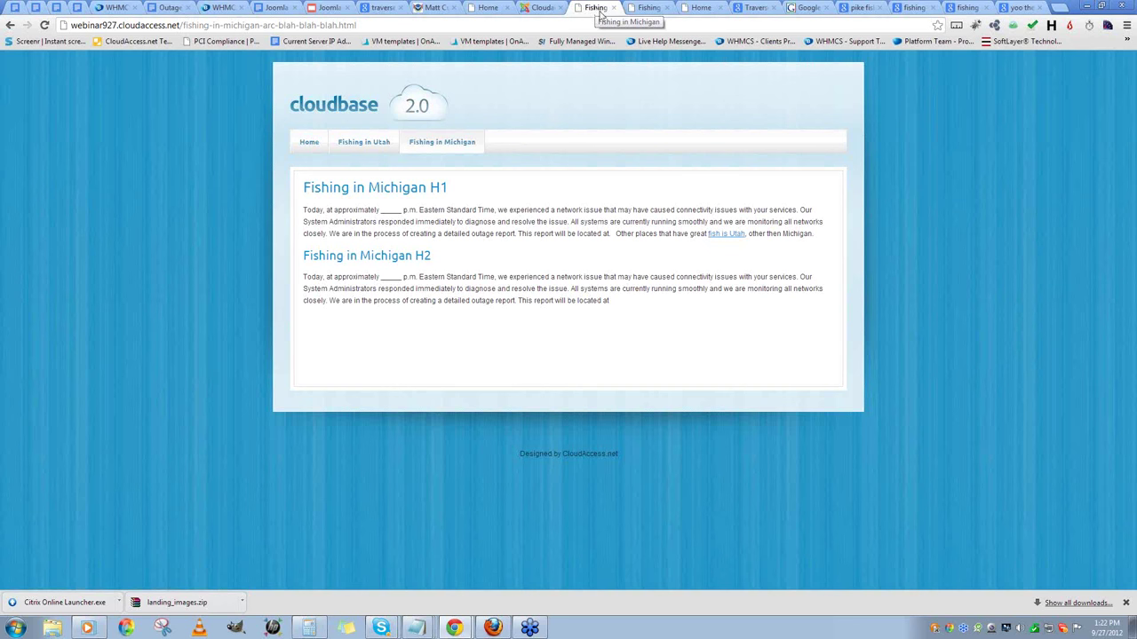
pyautogui.click(363, 142)
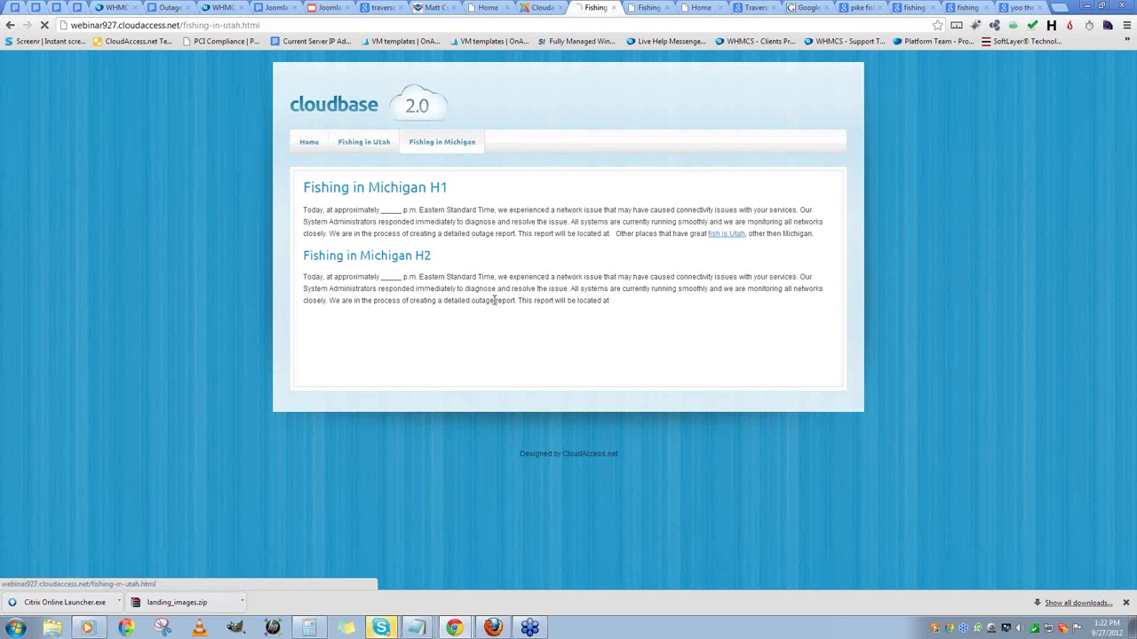
pyautogui.click(442, 144)
pyautogui.click(367, 144)
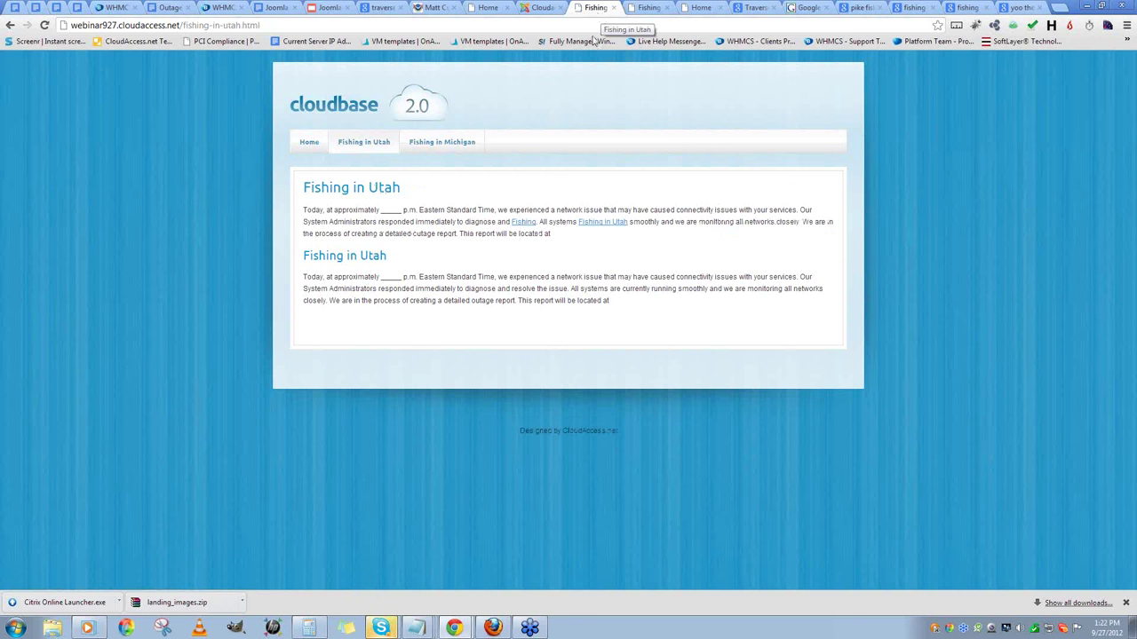
# - Examine the main heading, first paragraph and second heading on the Fishing in Utah page
pyautogui.moveTo(296, 191); pyautogui.dragTo(436, 184)
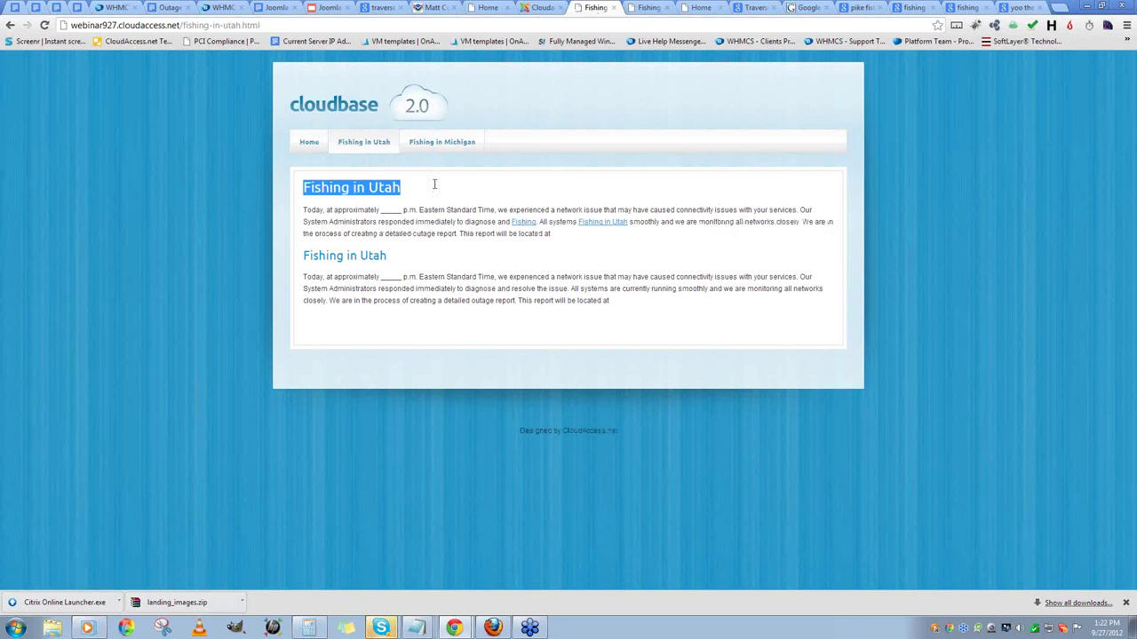
pyautogui.click(316, 249)
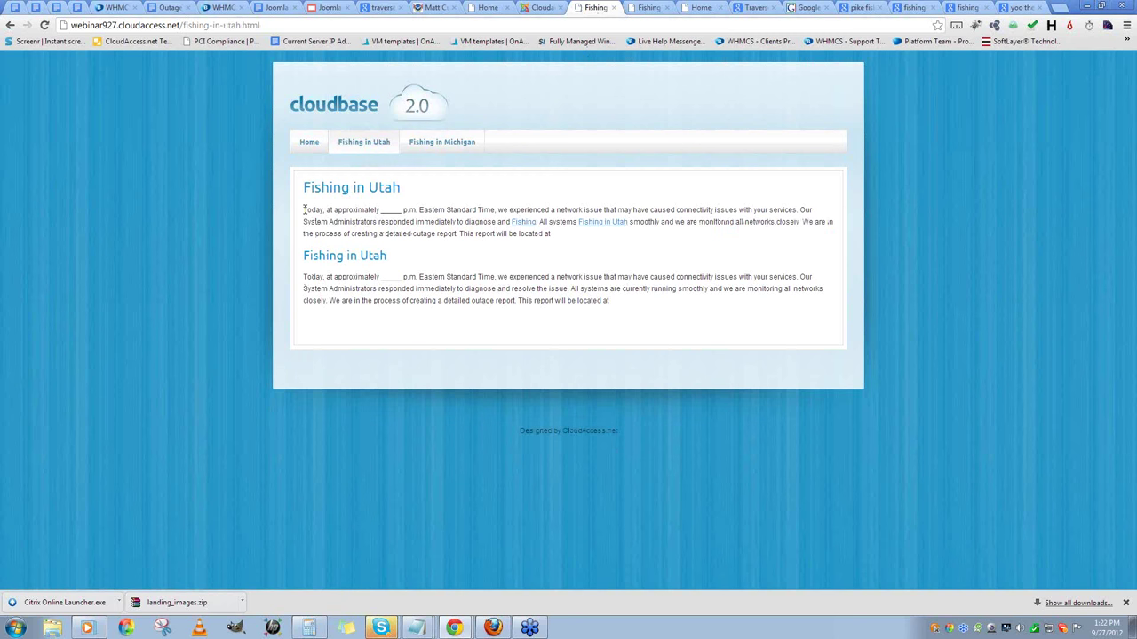
pyautogui.moveTo(304, 210); pyautogui.dragTo(604, 246)
pyautogui.click(533, 236)
pyautogui.moveTo(302, 212); pyautogui.dragTo(566, 233)
pyautogui.click(588, 237)
pyautogui.moveTo(300, 259); pyautogui.dragTo(436, 263)
pyautogui.click(436, 263)
pyautogui.moveTo(304, 255); pyautogui.dragTo(416, 261)
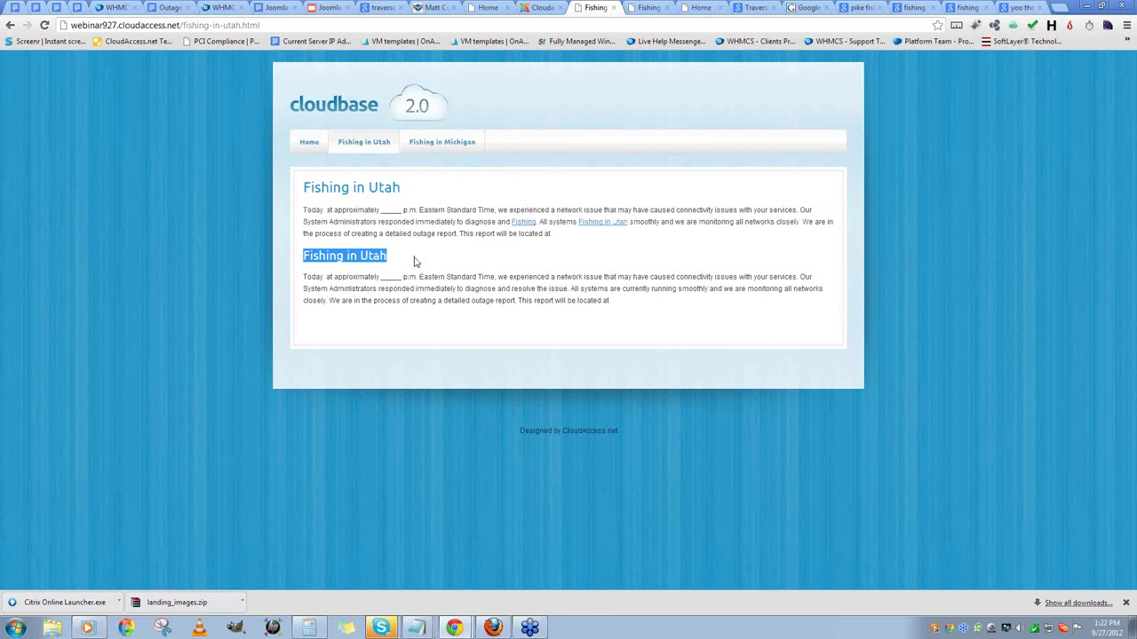
pyautogui.click(416, 261)
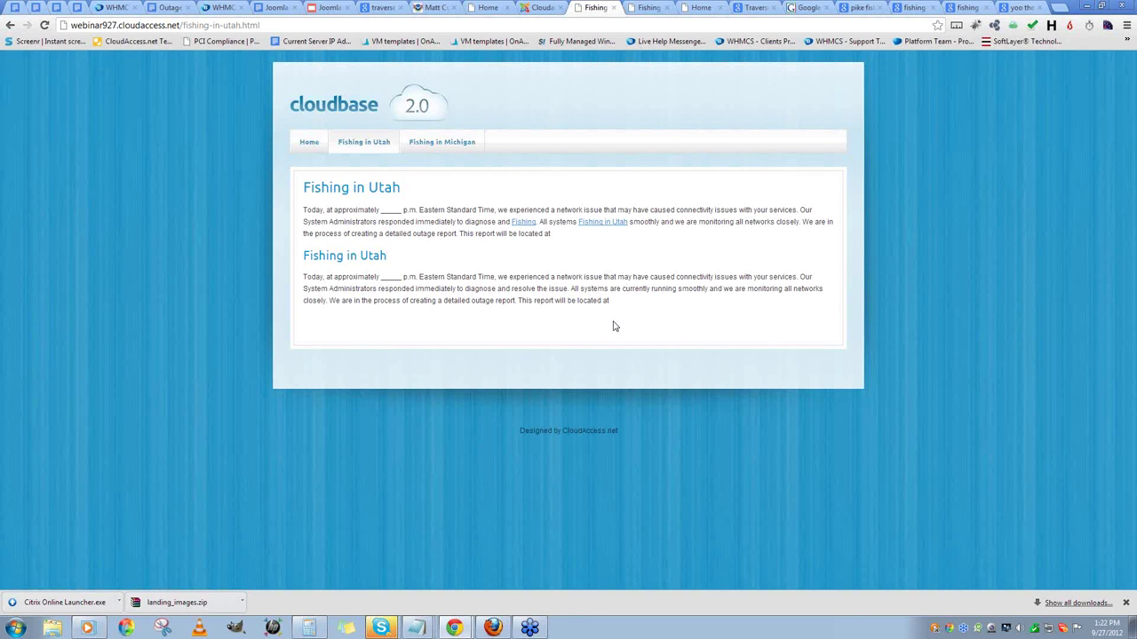
# - Glance at the tcwindows.net example site and return to the Joomla! Search Engine Optimization presentation
pyautogui.click(754, 8)
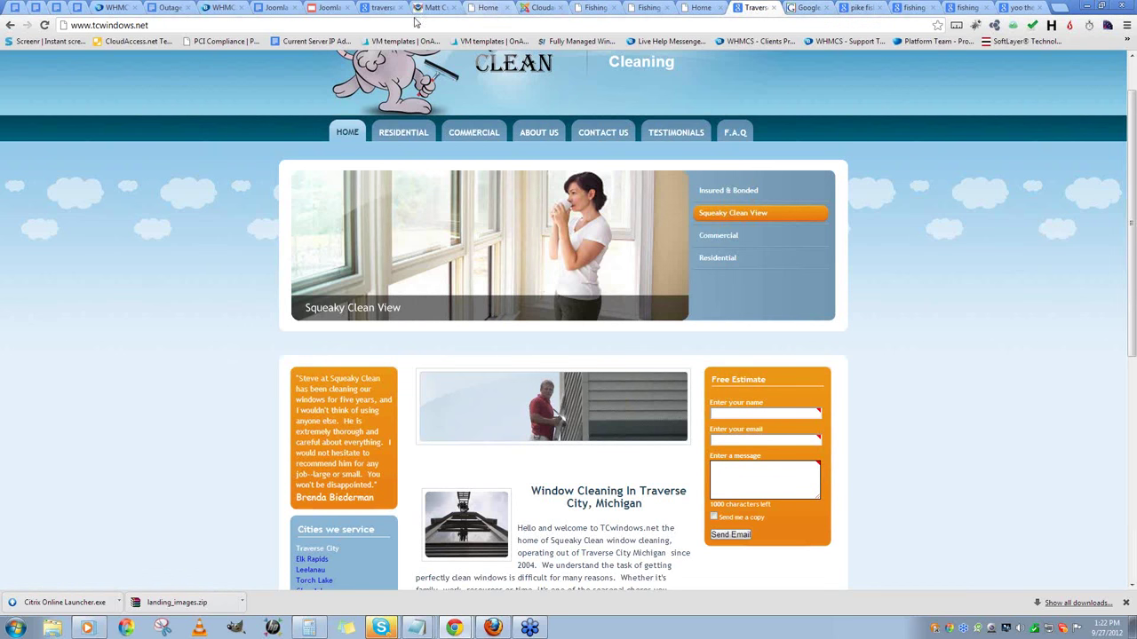
pyautogui.click(329, 7)
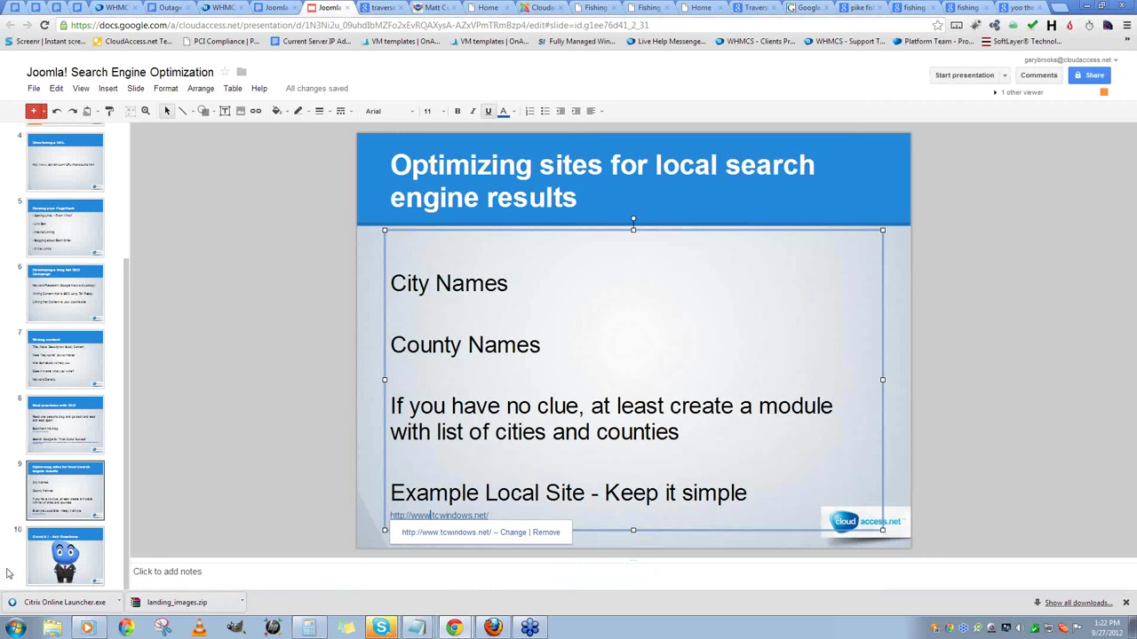
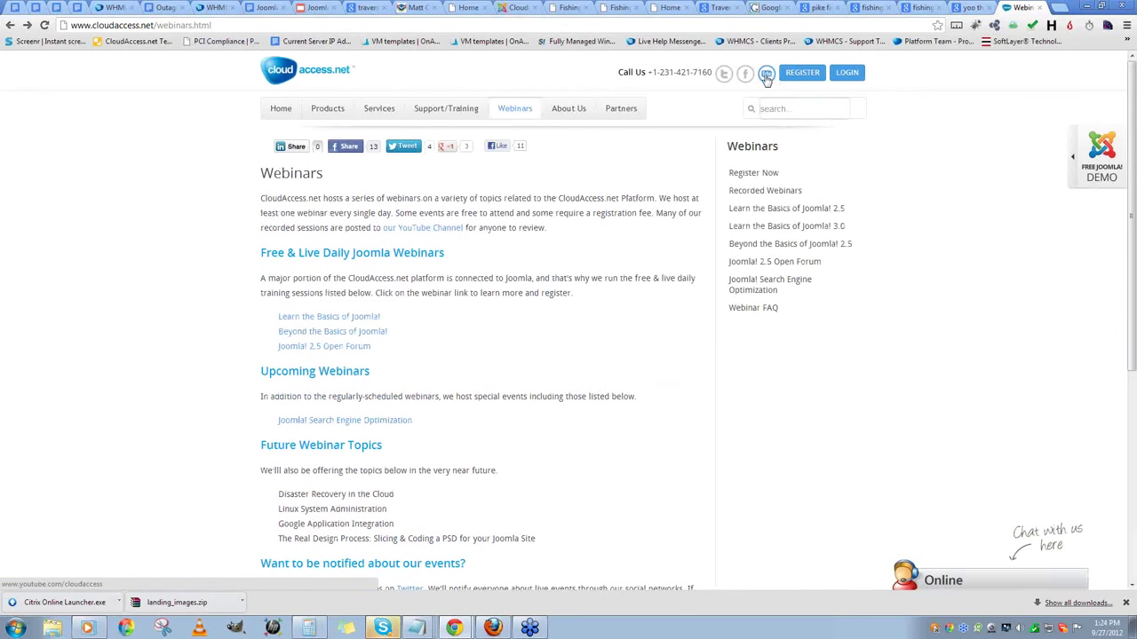
# - View CloudAccess.net's YouTube channel from its Webinars page and return to that page
pyautogui.click(767, 75)
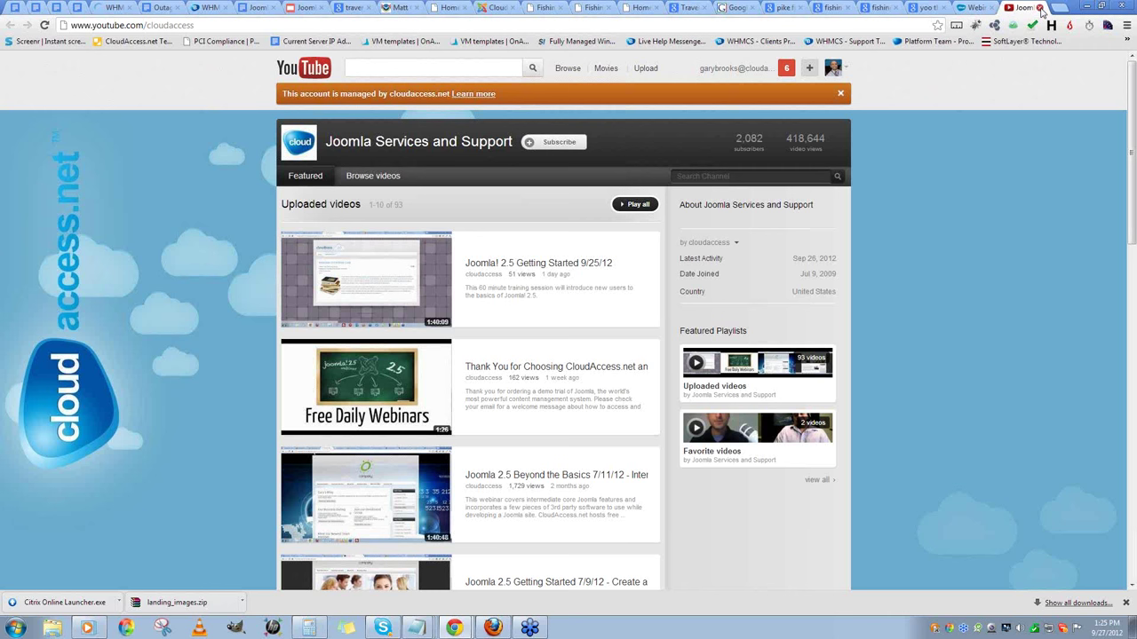
pyautogui.click(977, 7)
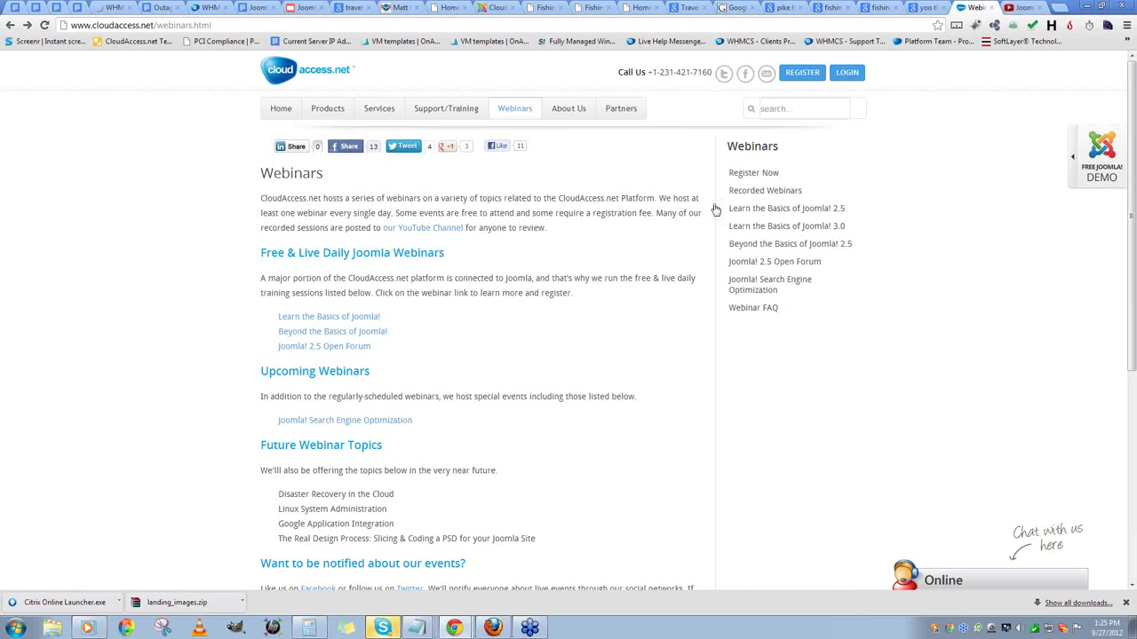
# - Go to the Joomla! Extensions Directory at extensions.joomla.org in the Webinars page's tab
pyautogui.click(106, 24)
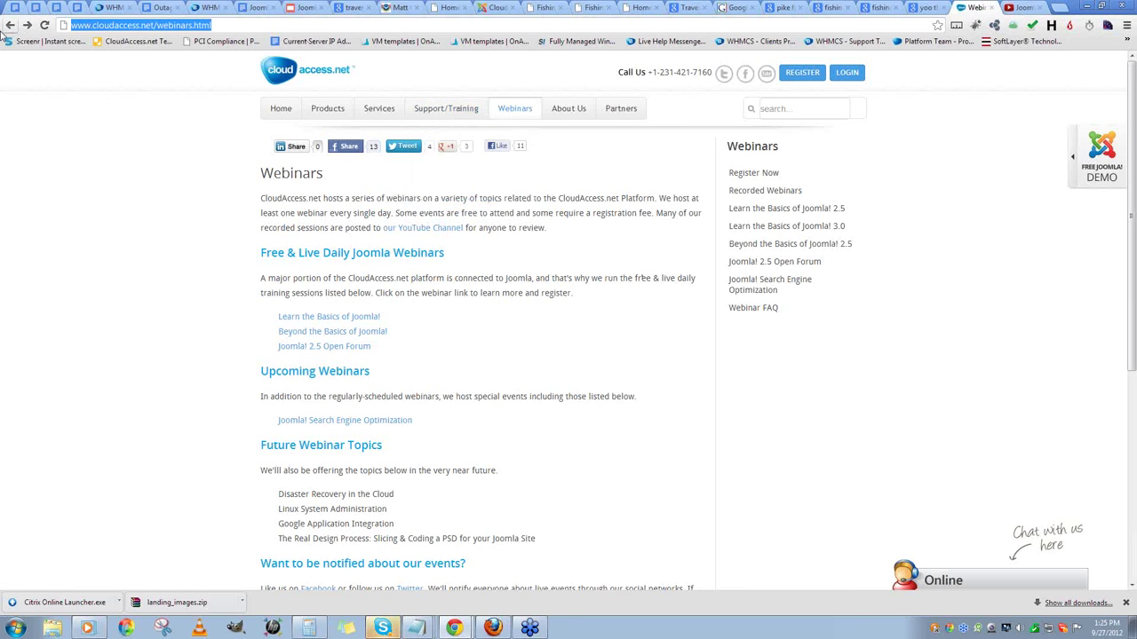
pyautogui.write('ext')
pyautogui.press('Return')
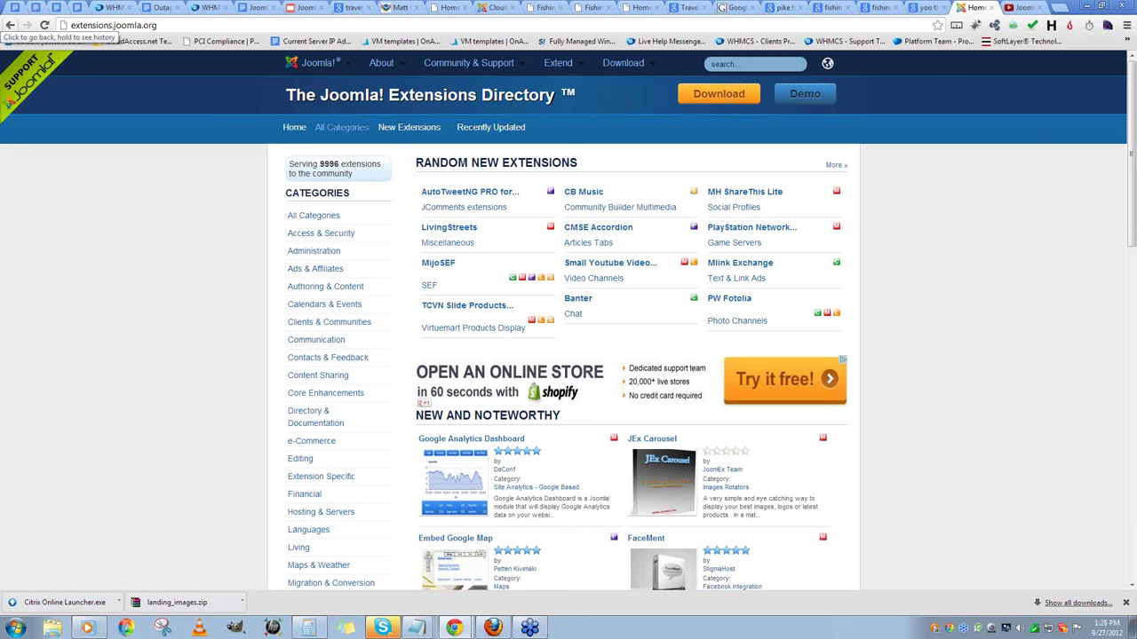
# - Search the Joomla! Extensions Directory for "site map" and browse the listed sitemap extensions
pyautogui.click(728, 66)
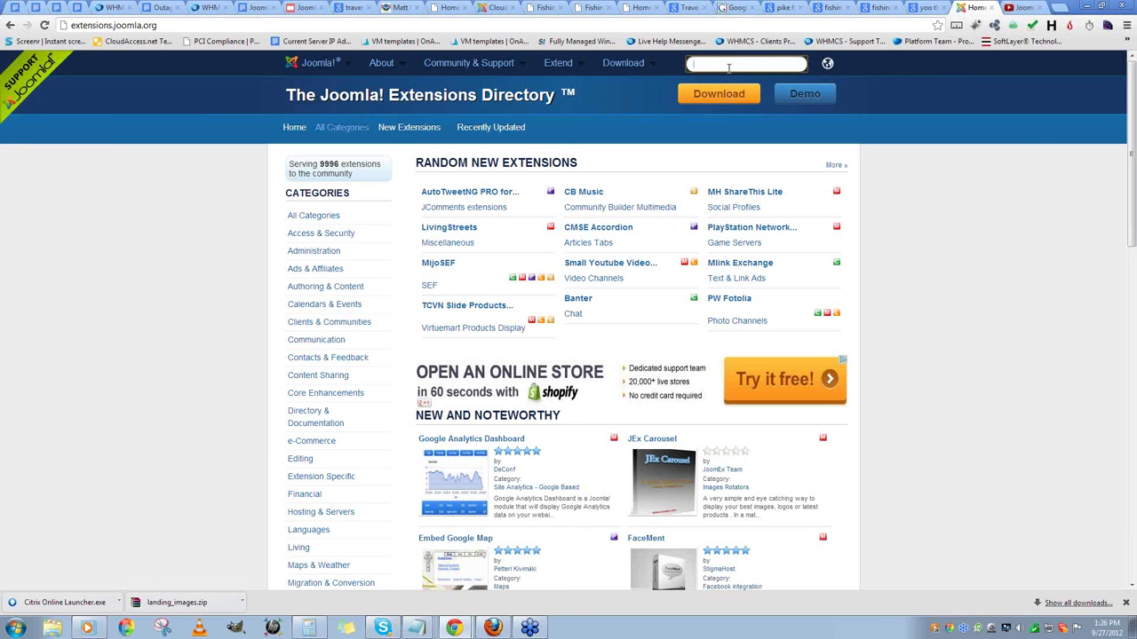
pyautogui.write('site map')
pyautogui.press('Return')
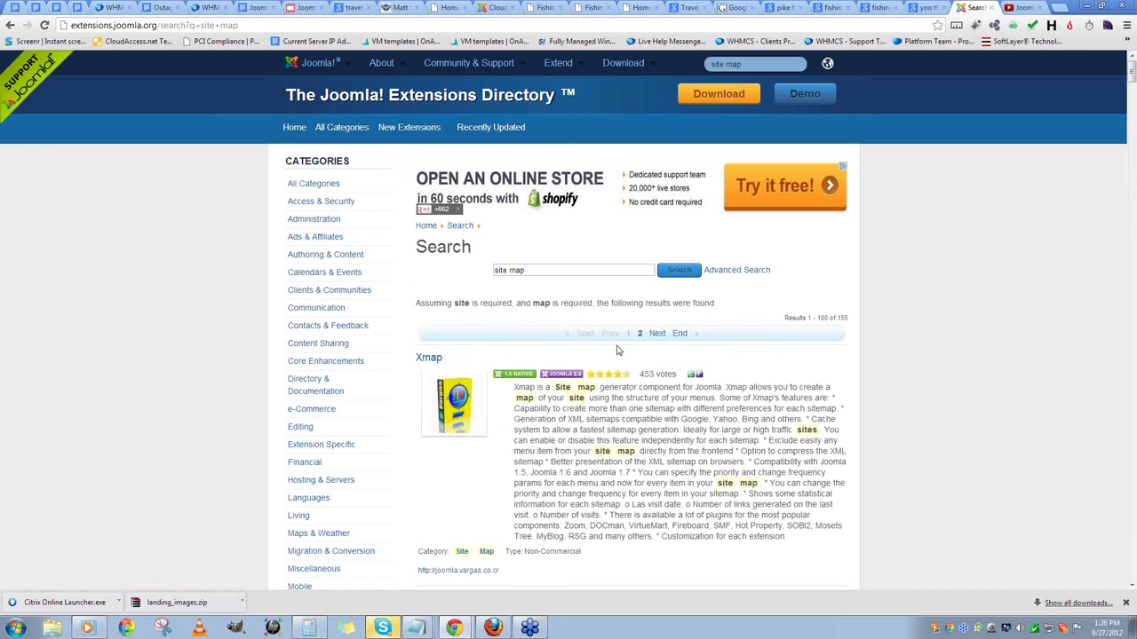
pyautogui.scroll(-3, 621, 356)
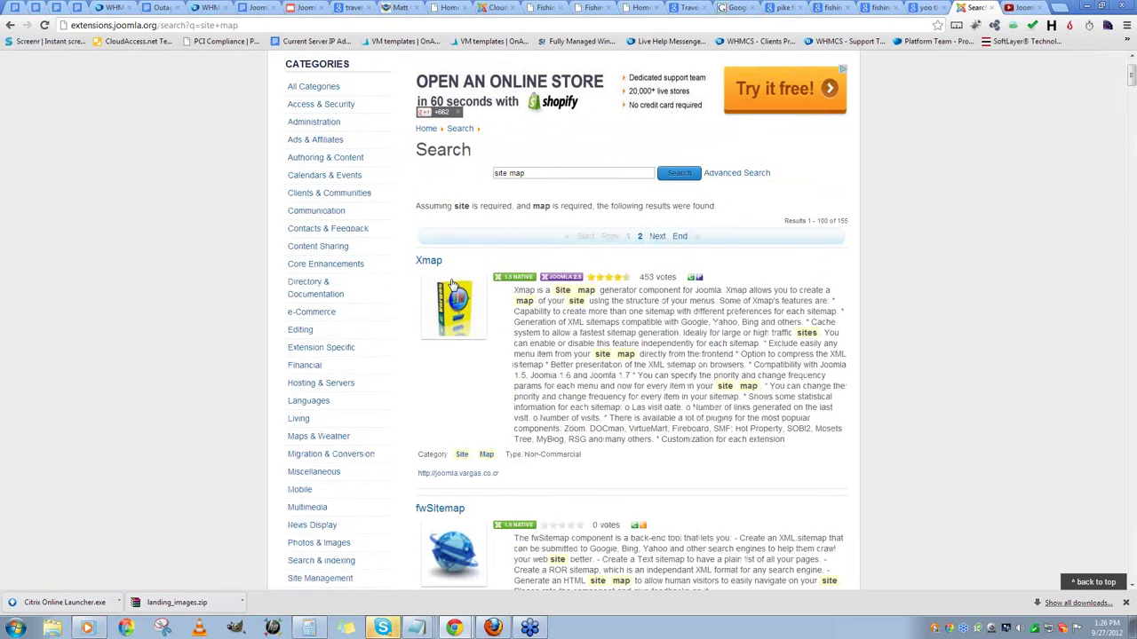
pyautogui.scroll(-7, 630, 364)
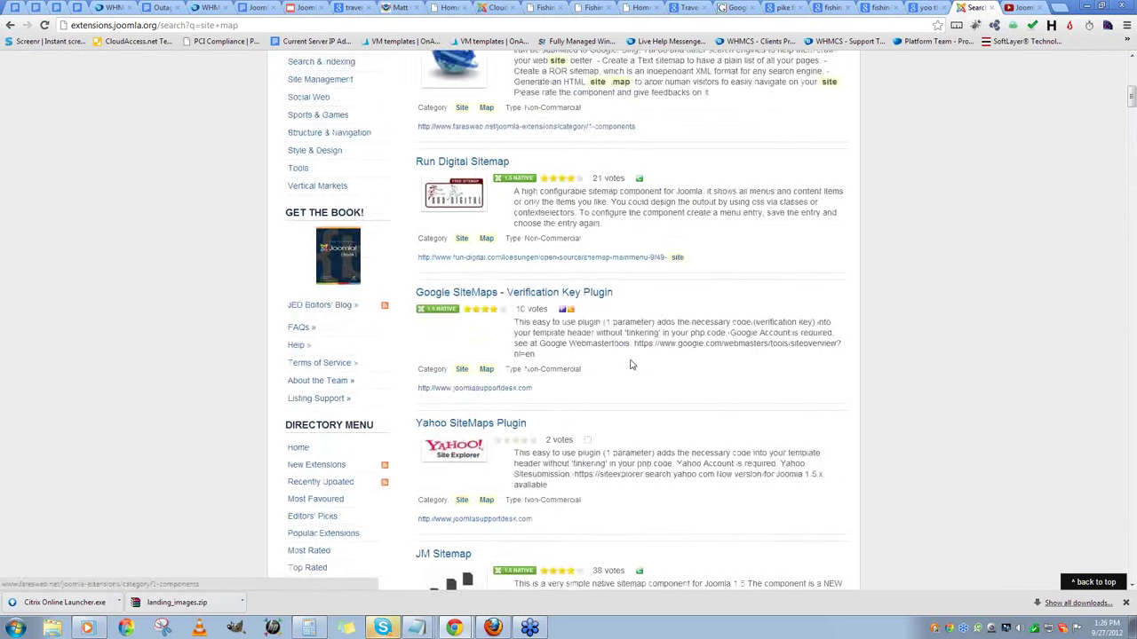
pyautogui.scroll(-4, 536, 285)
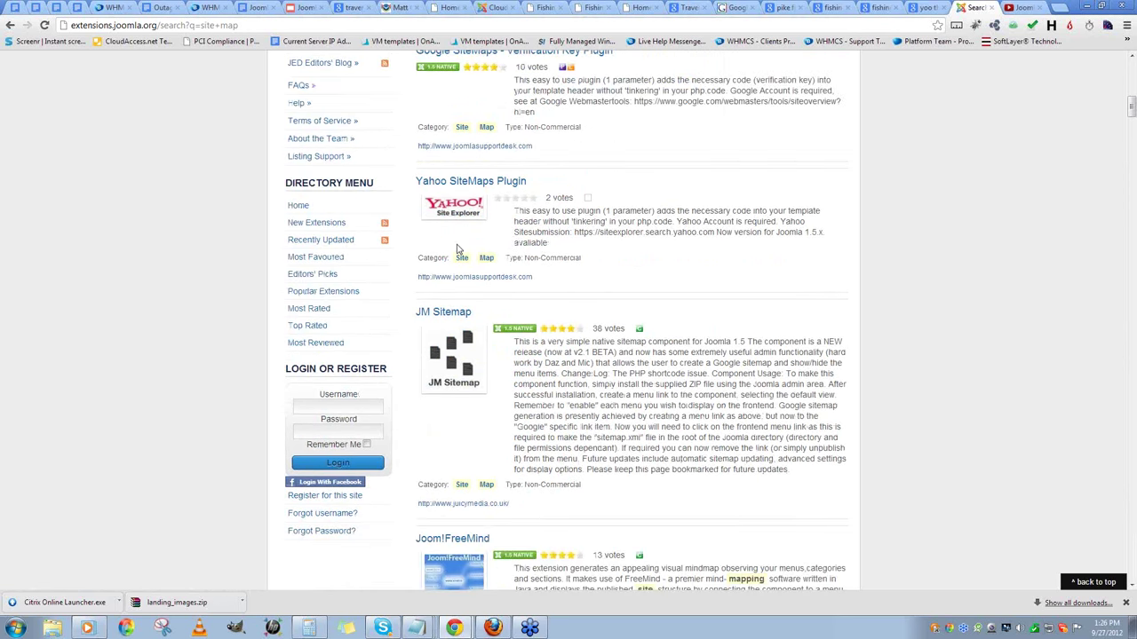
pyautogui.scroll(-10, 604, 355)
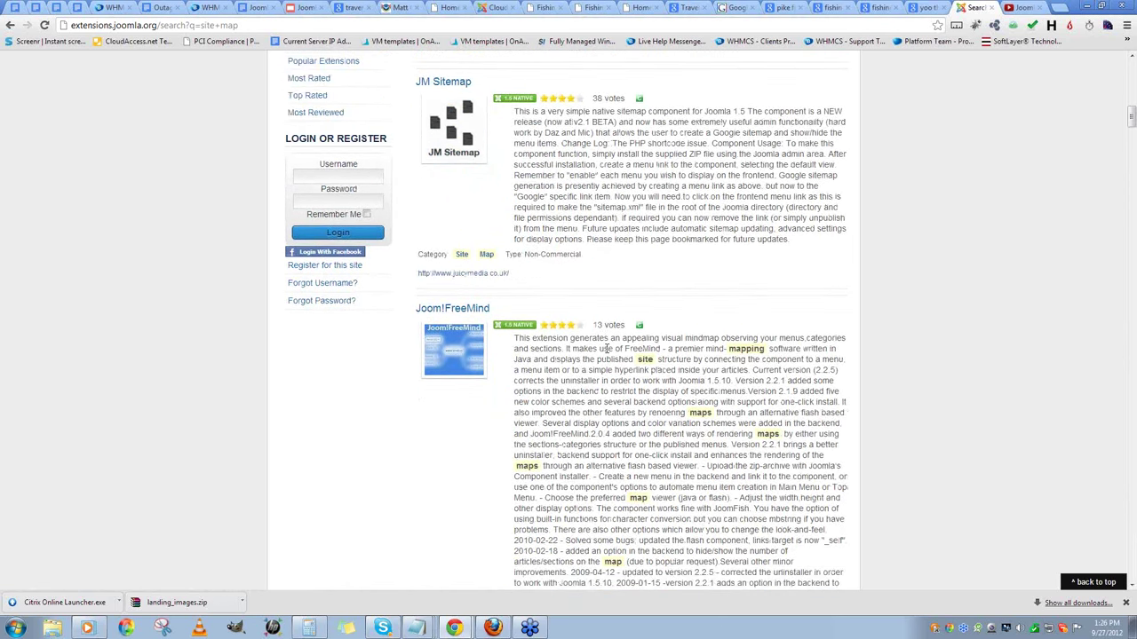
pyautogui.scroll(-10, 621, 402)
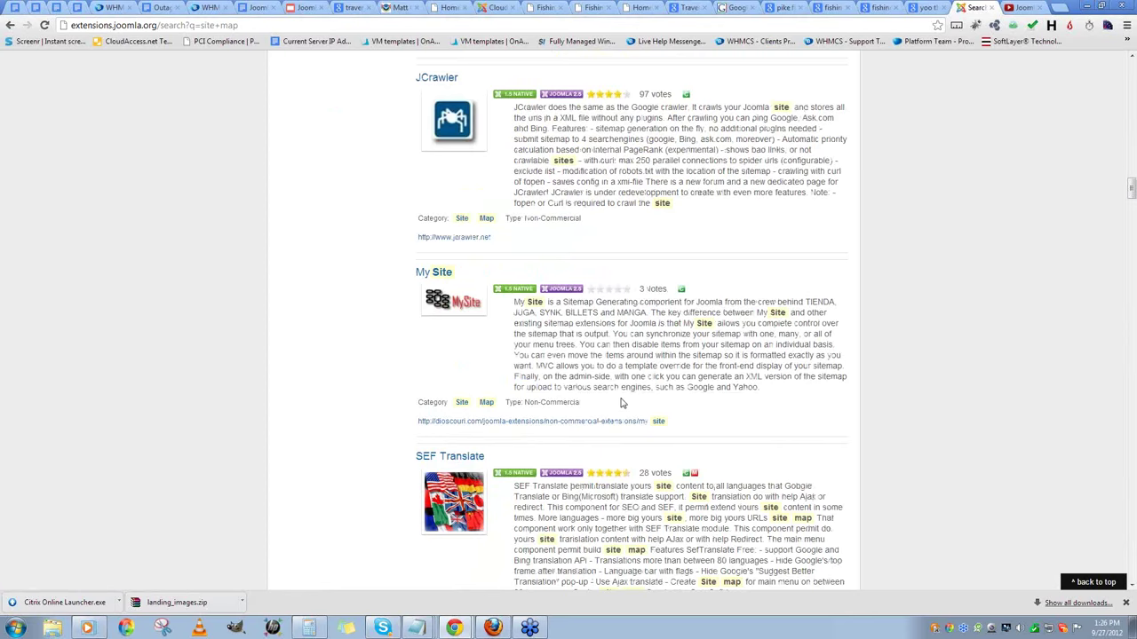
pyautogui.scroll(13, 626, 404)
pyautogui.scroll(20, 632, 409)
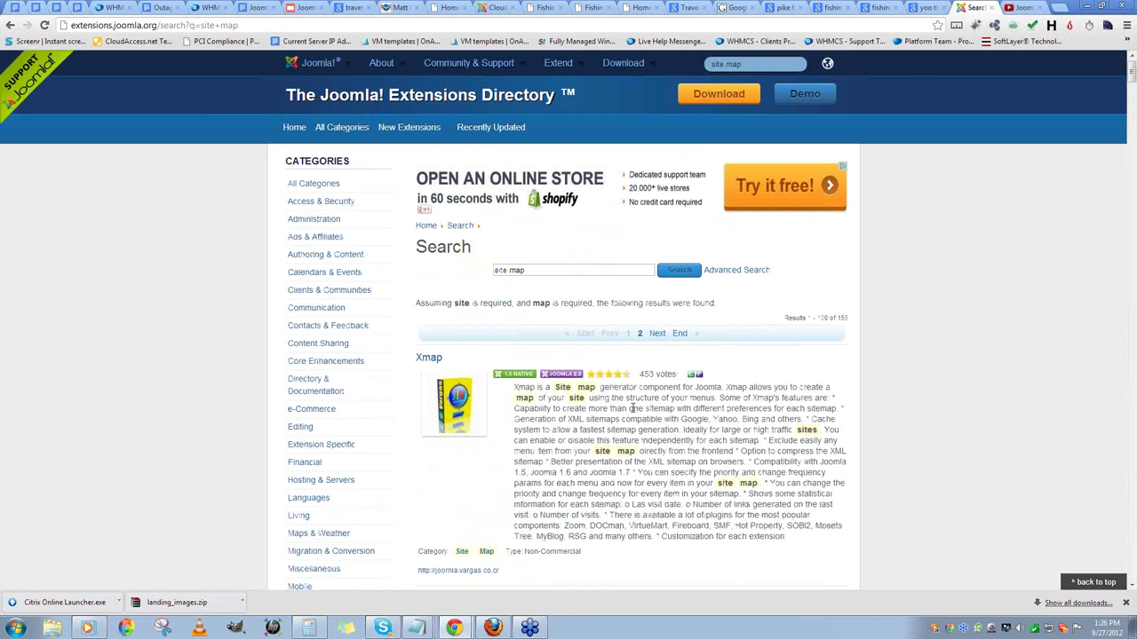
pyautogui.hotkey('ctrl', 'l')
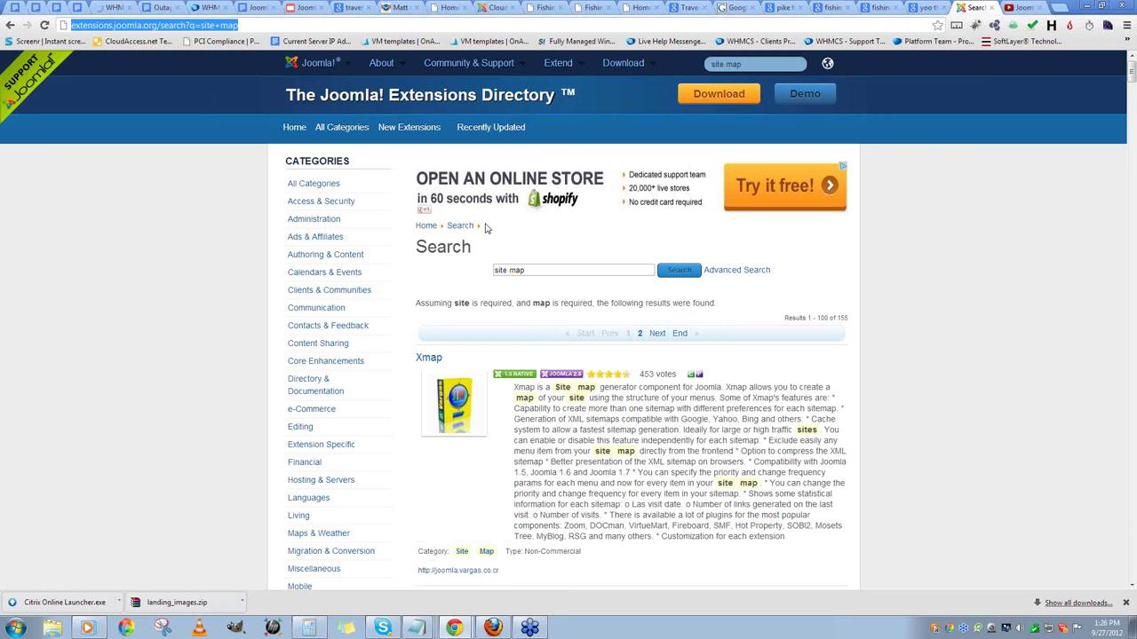
pyautogui.write('xml-site')
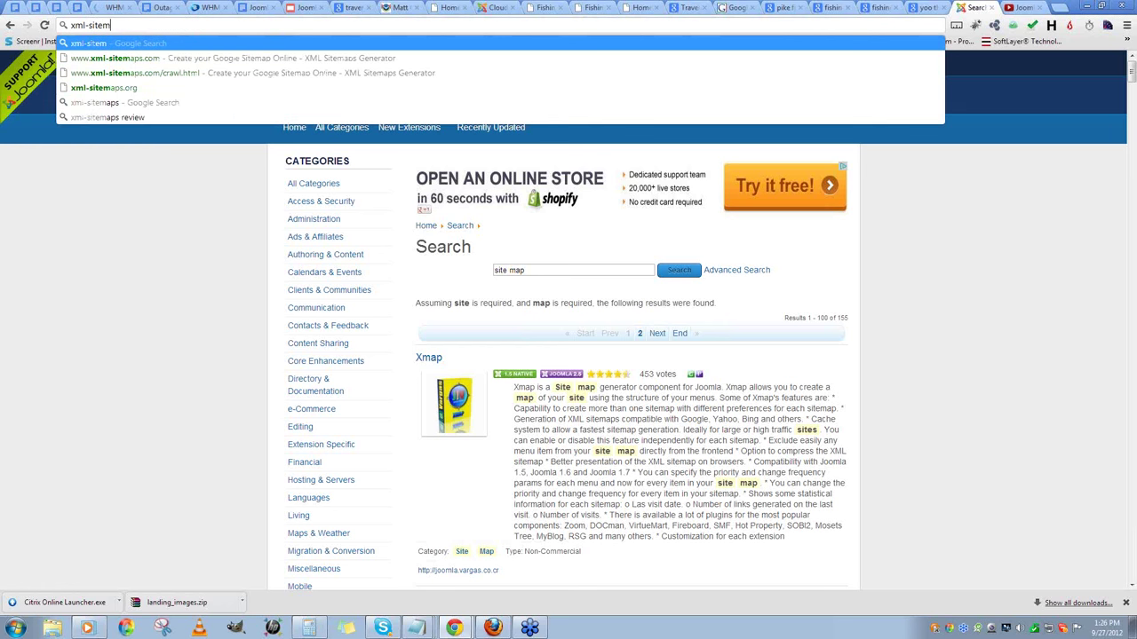
pyautogui.write('m')
pyautogui.press('Down')
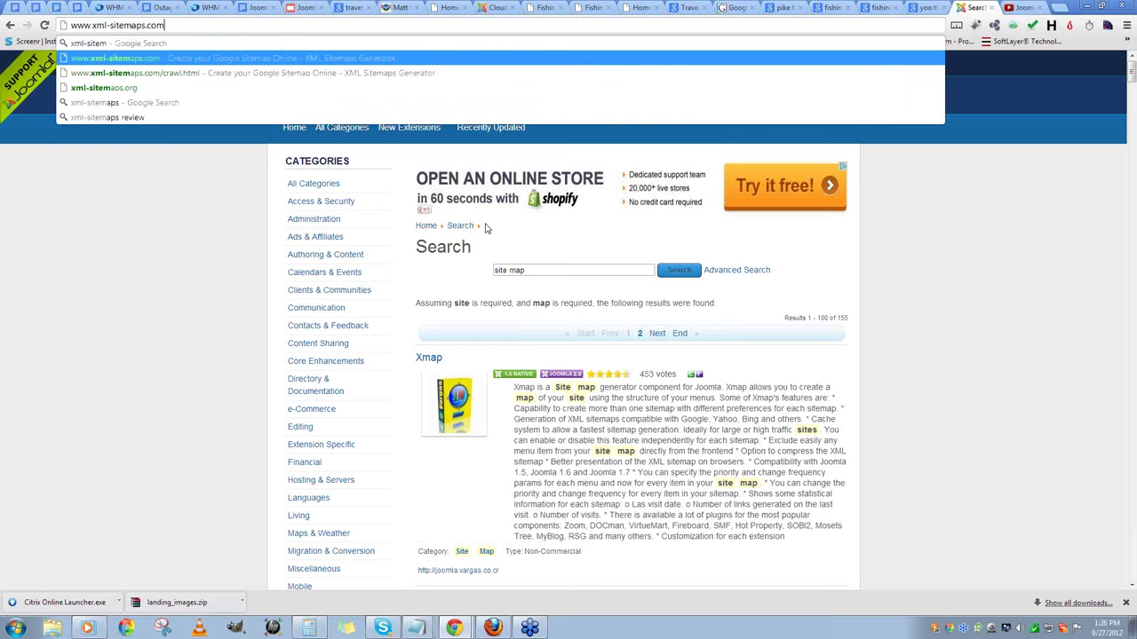
pyautogui.press('Return')
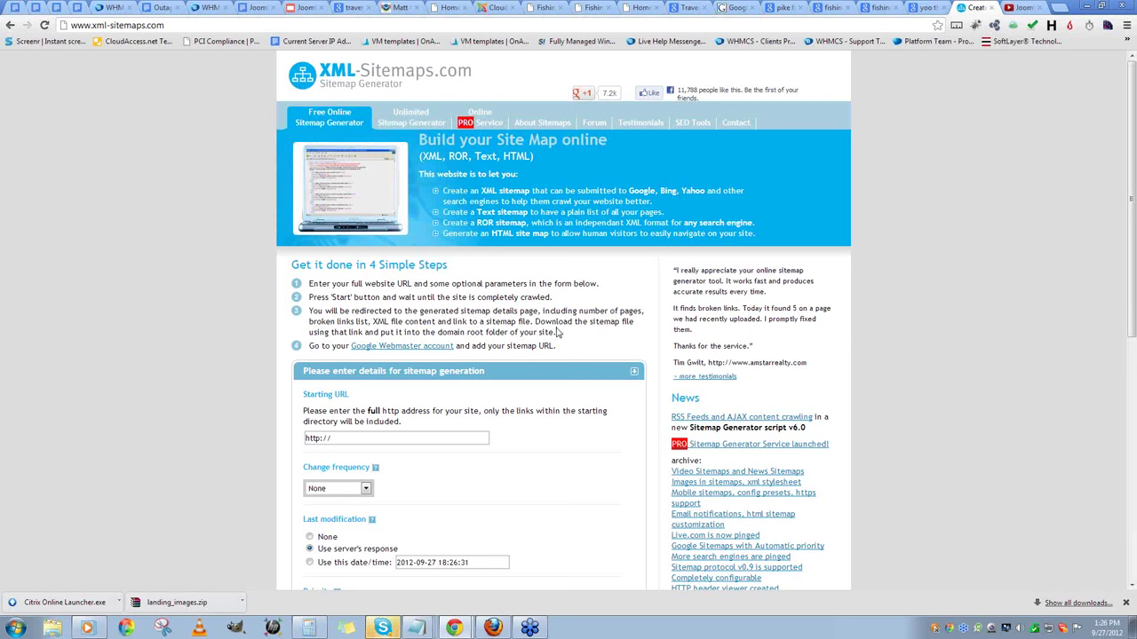
pyautogui.scroll(-1, 557, 332)
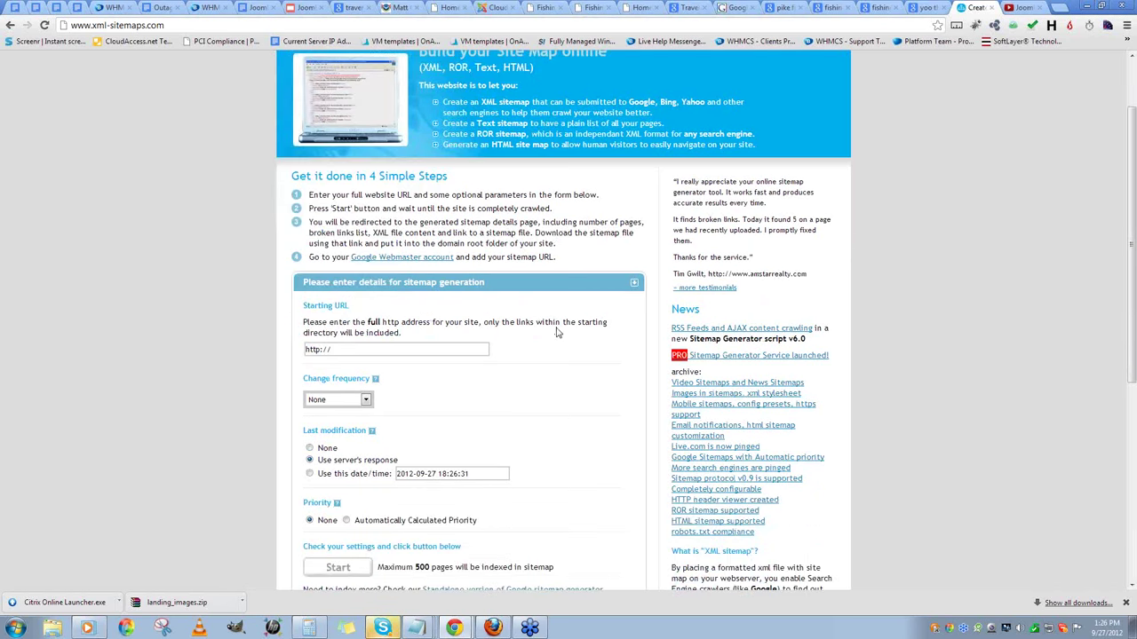
pyautogui.click(395, 349)
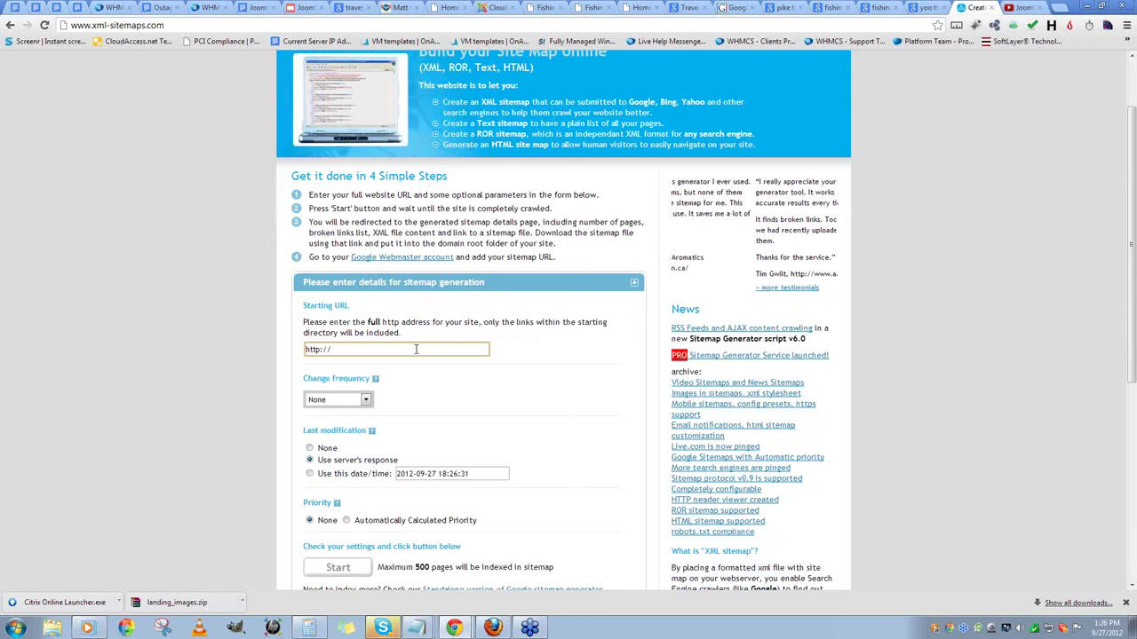
pyautogui.write('Google.com')
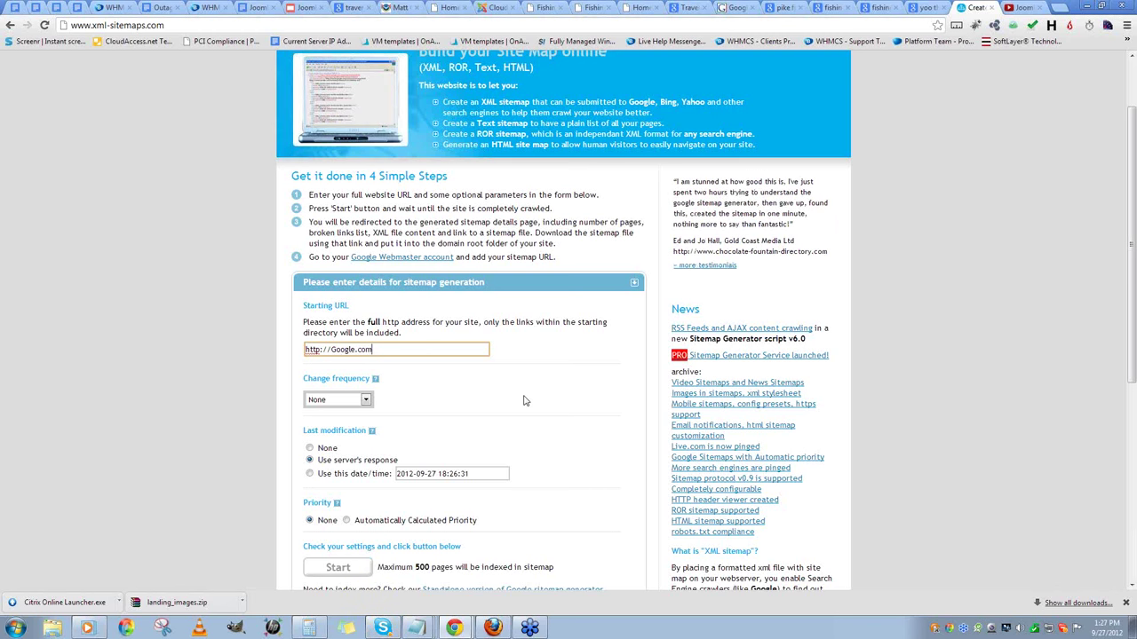
pyautogui.scroll(-3, 524, 400)
pyautogui.press('Return')
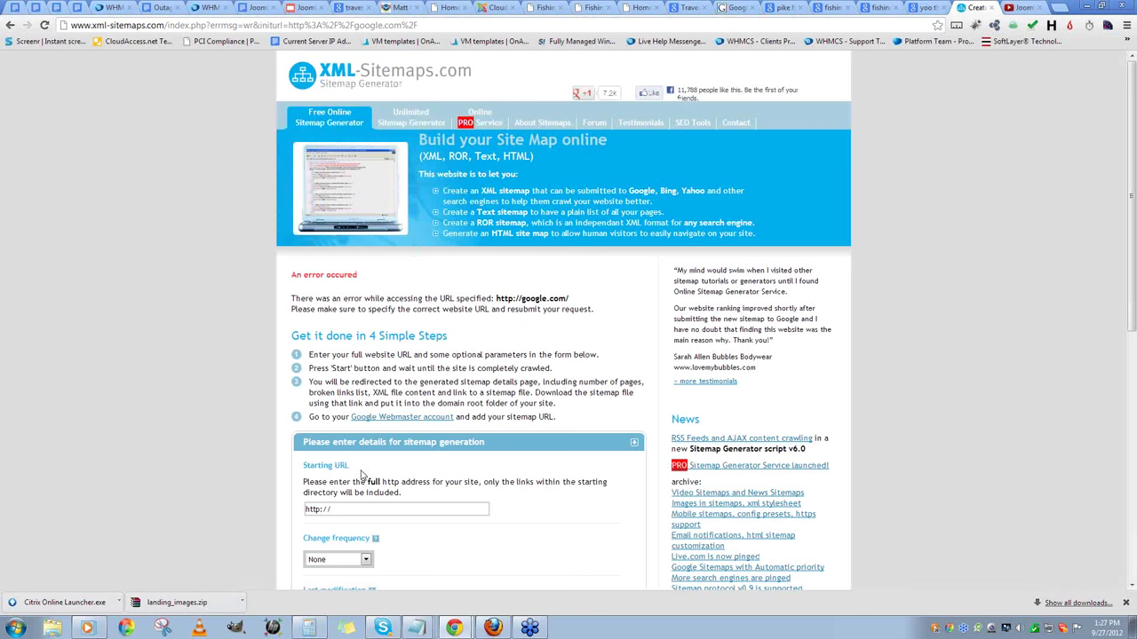
pyautogui.click(359, 506)
pyautogui.write('www.')
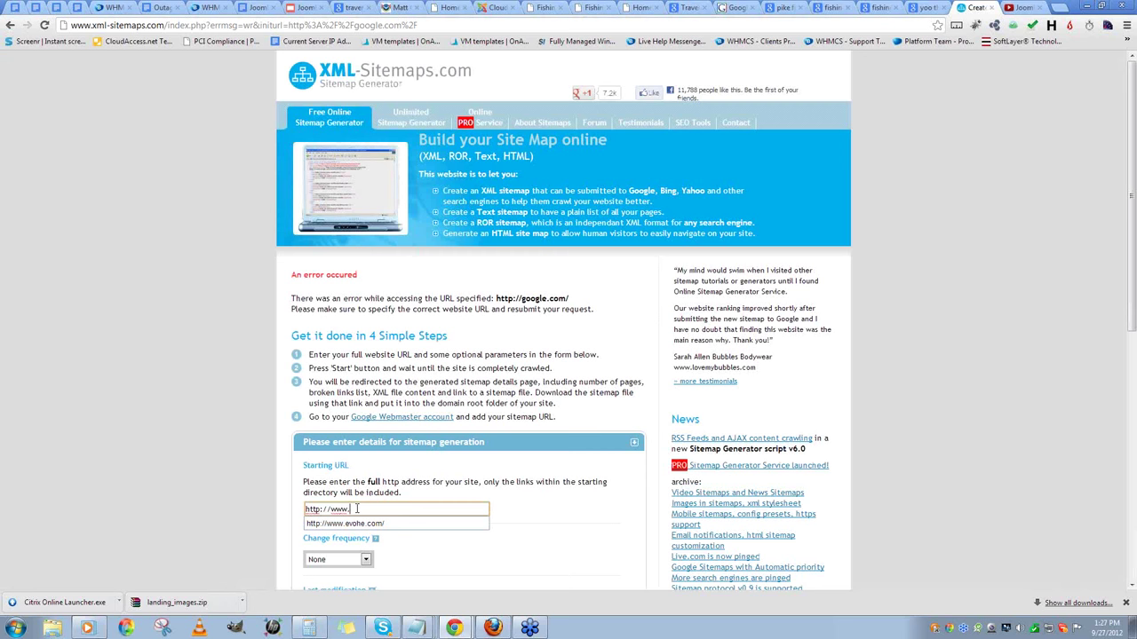
pyautogui.write('cloudacc')
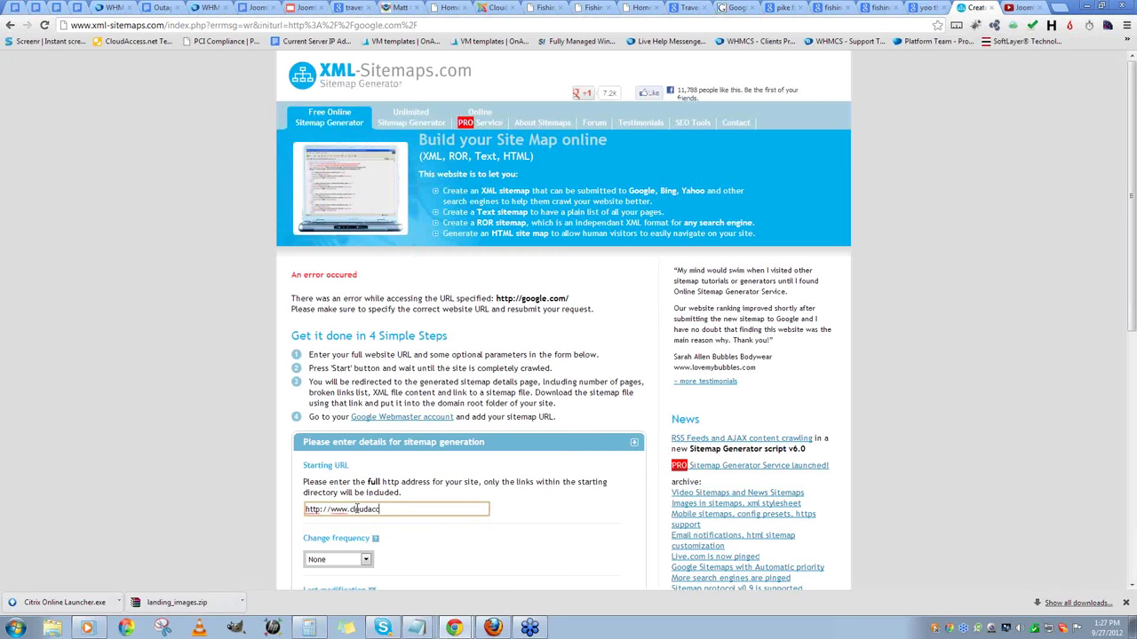
pyautogui.write('ess.net')
pyautogui.scroll(-3, 449, 428)
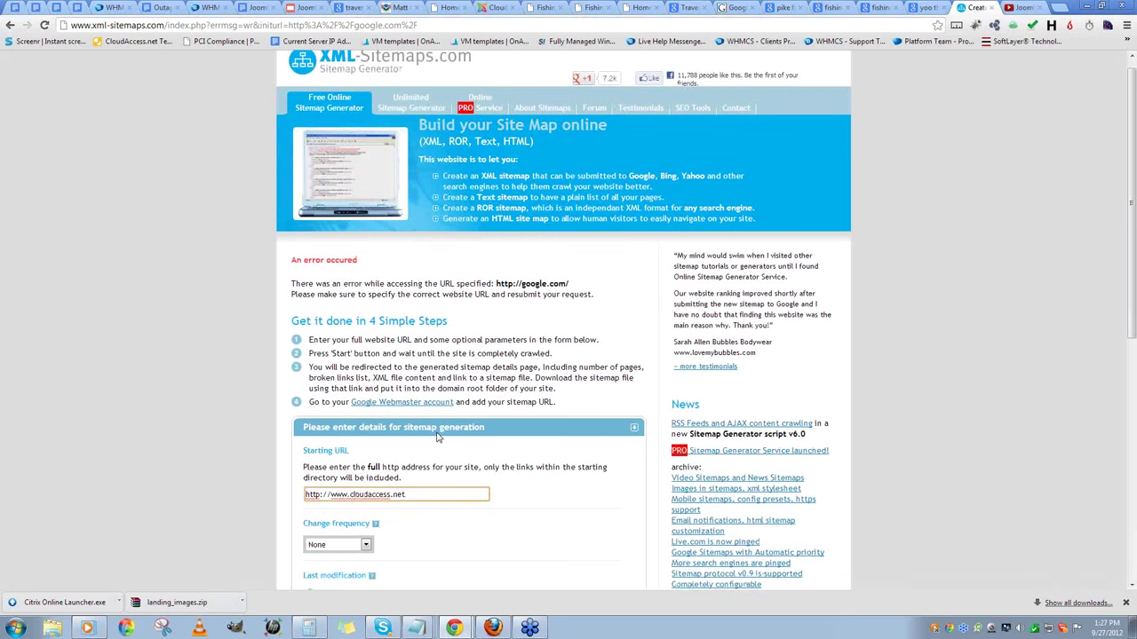
pyautogui.scroll(-2, 448, 428)
pyautogui.scroll(2, 447, 428)
pyautogui.scroll(-2, 416, 381)
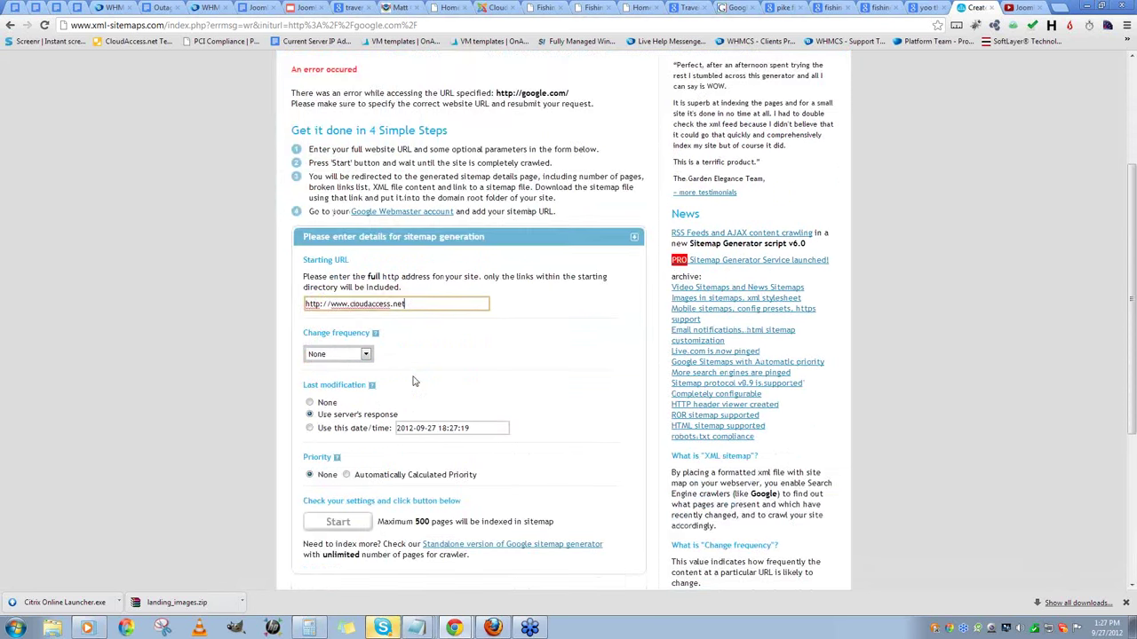
pyautogui.click(334, 524)
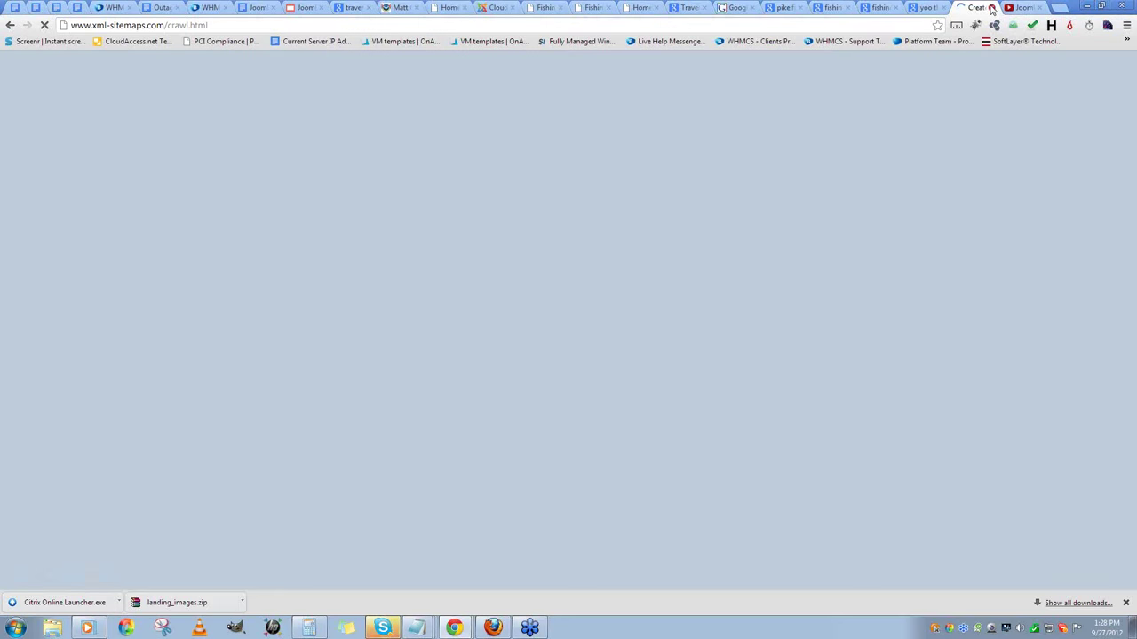
# - Close the sitemap generator, yoo theme search and front page tabs and return to the Joomla administration tab
pyautogui.click(992, 8)
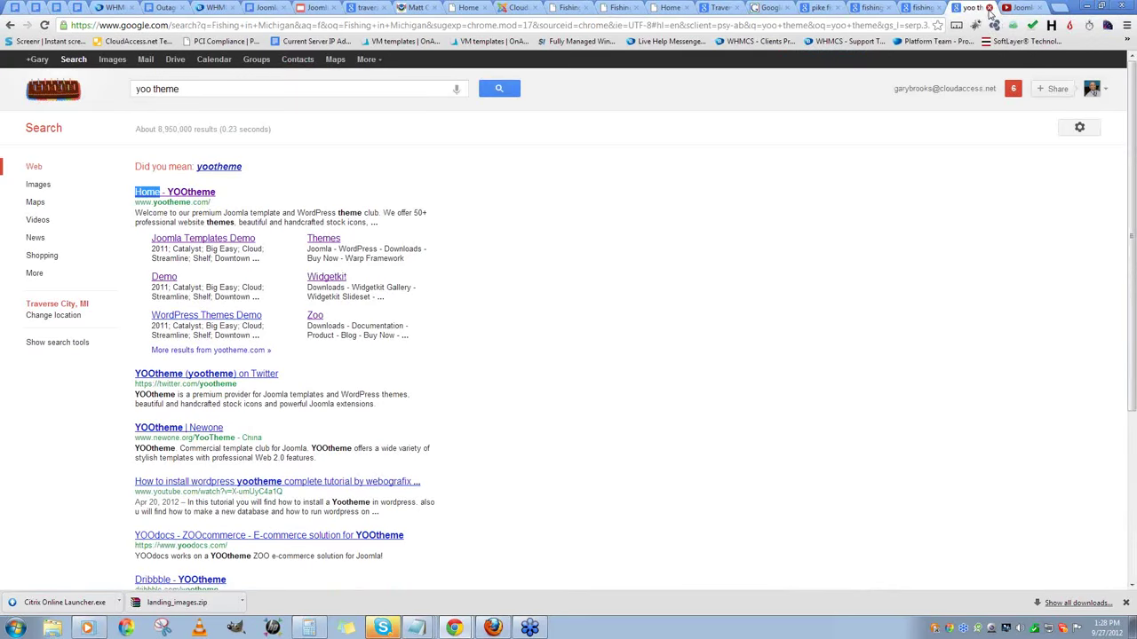
pyautogui.click(989, 8)
pyautogui.click(670, 8)
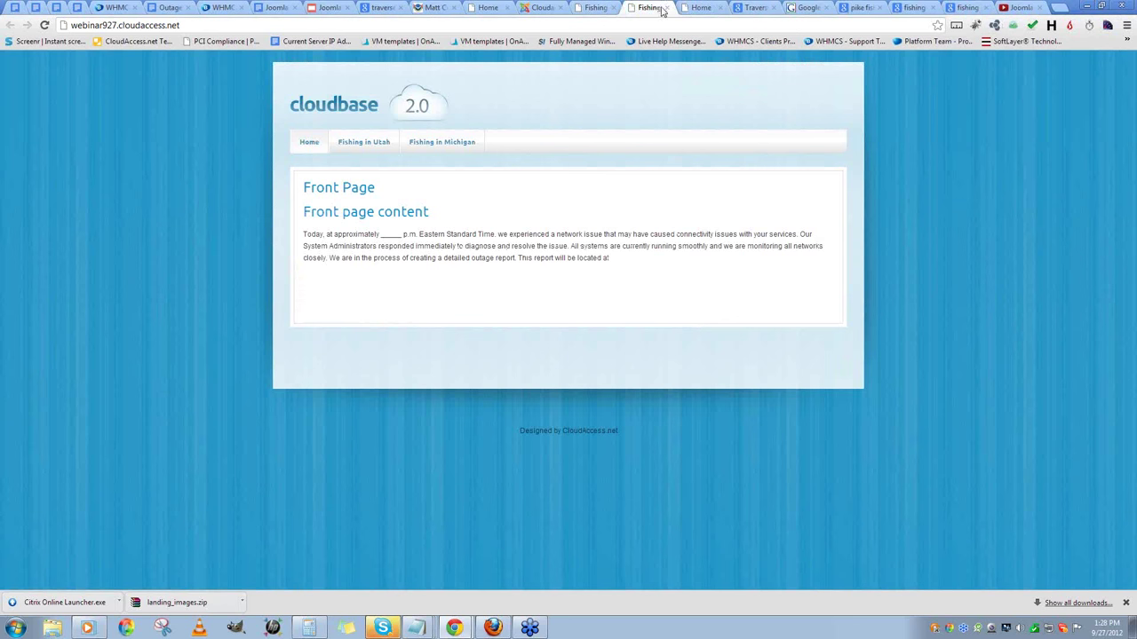
pyautogui.click(667, 8)
pyautogui.click(596, 8)
pyautogui.click(543, 8)
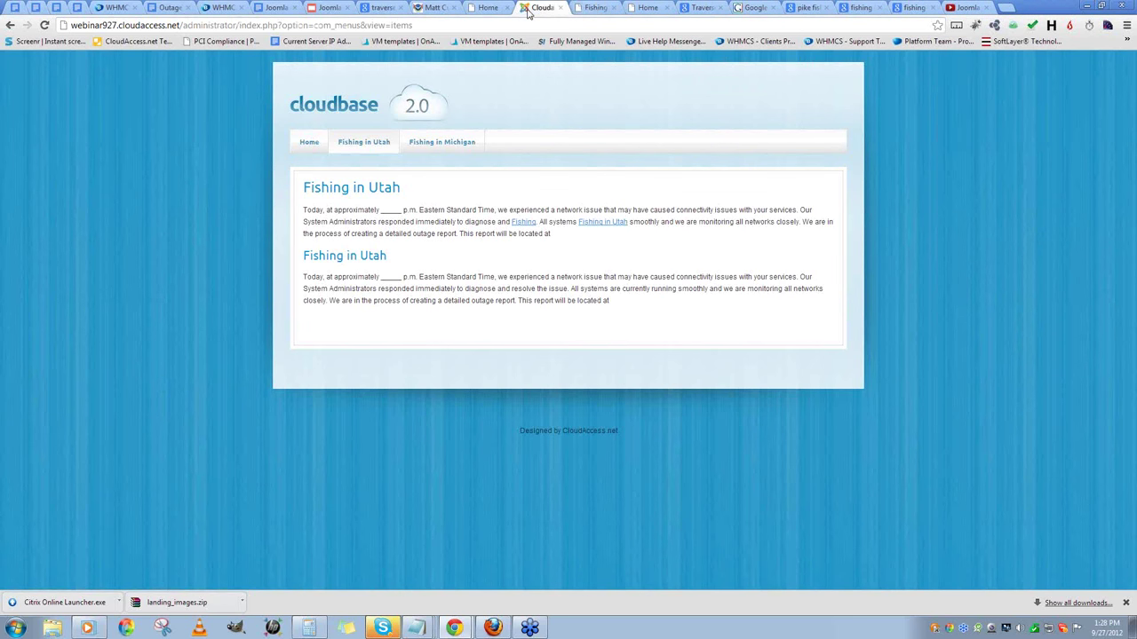
# - Open the Fishing in Utah menu item to view its settings, and save and close it
pyautogui.click(238, 323)
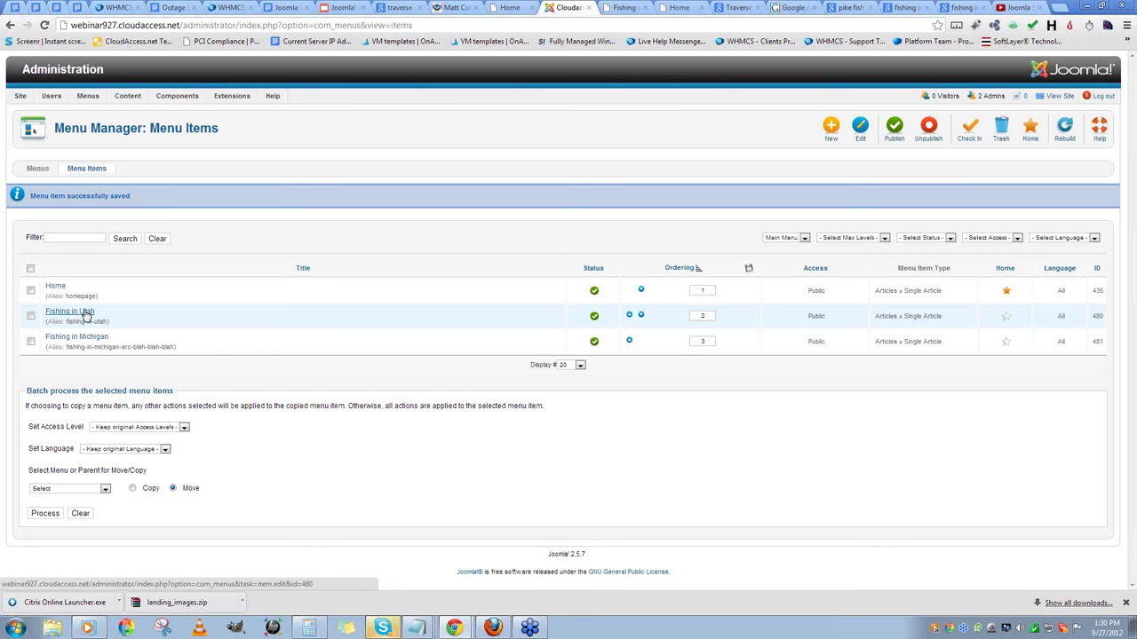
pyautogui.click(86, 315)
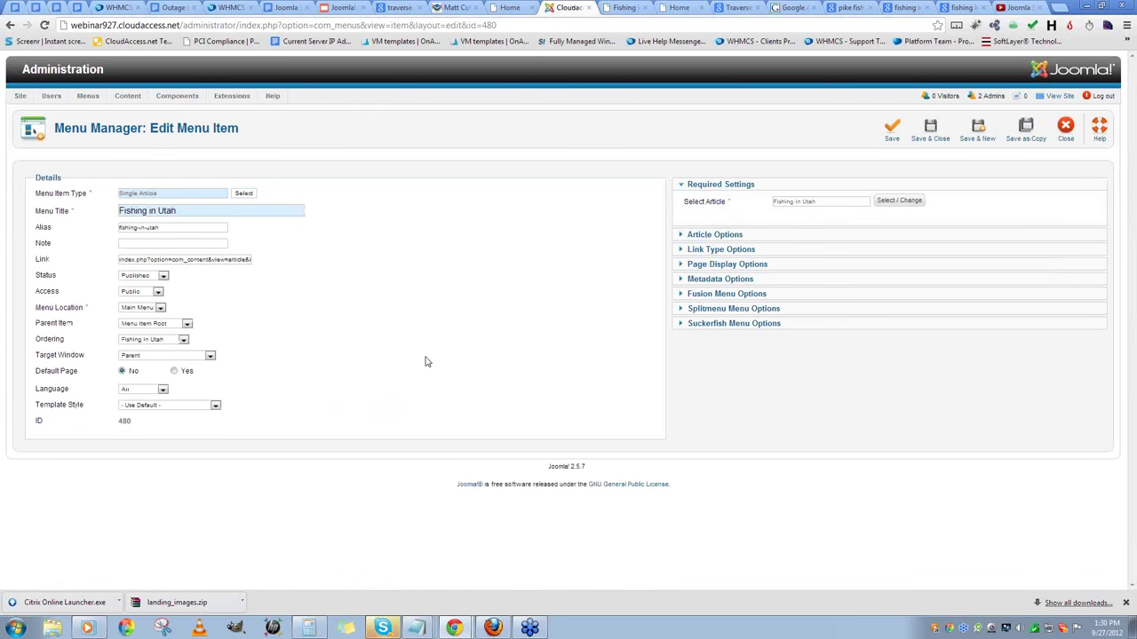
pyautogui.click(915, 134)
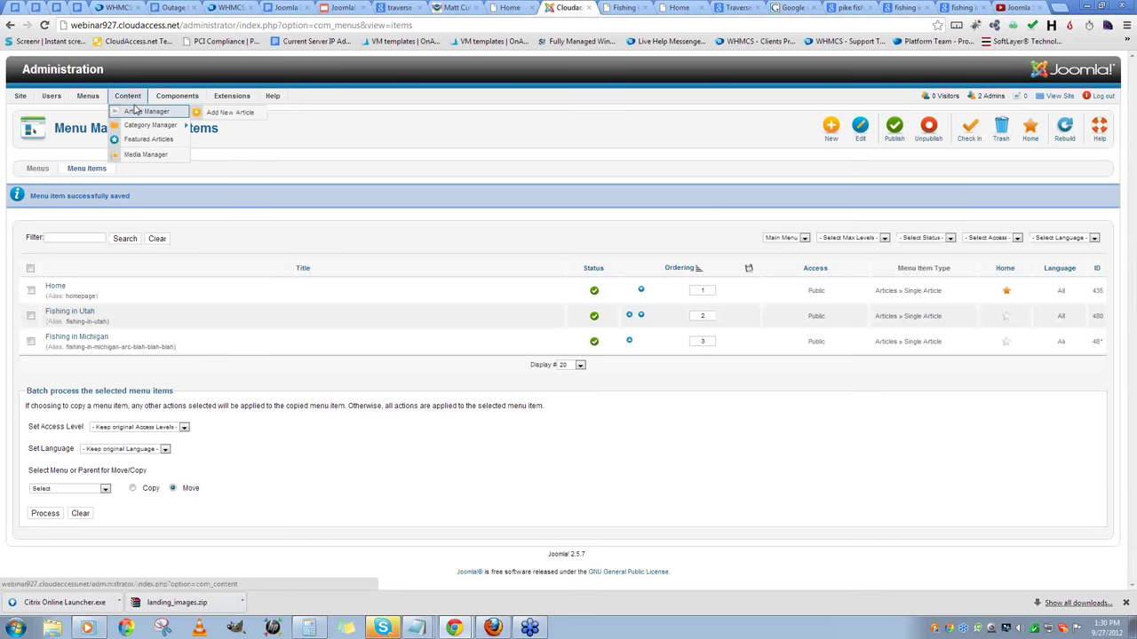
# - Open the Fishing in Michigan article from the Article Manager and show its HTML source in fullscreen mode
pyautogui.click(160, 110)
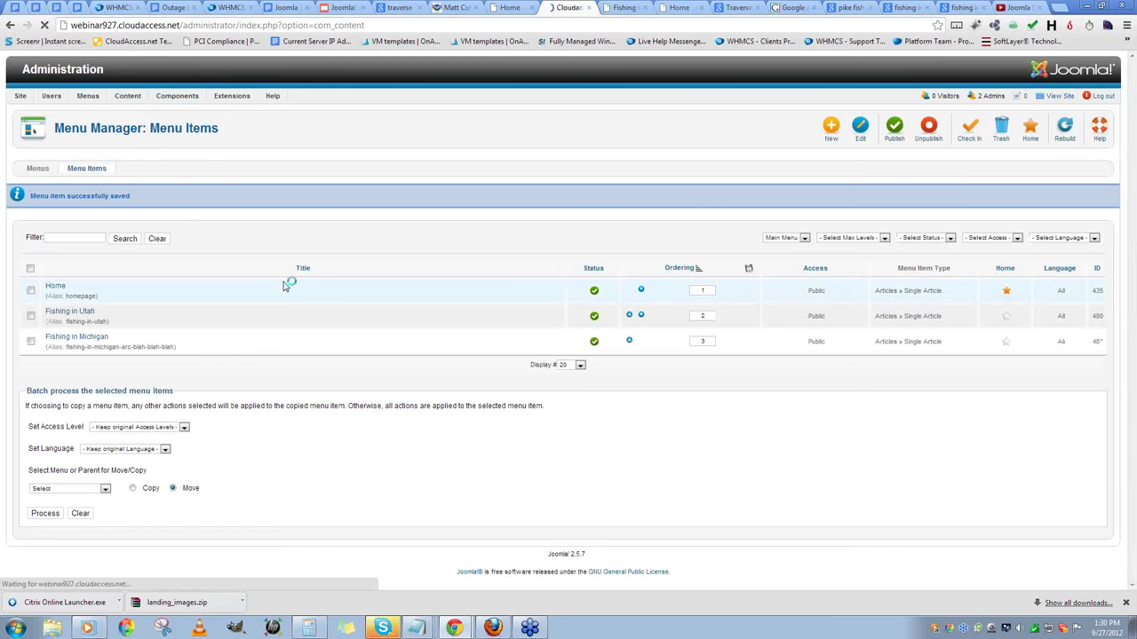
pyautogui.click(76, 255)
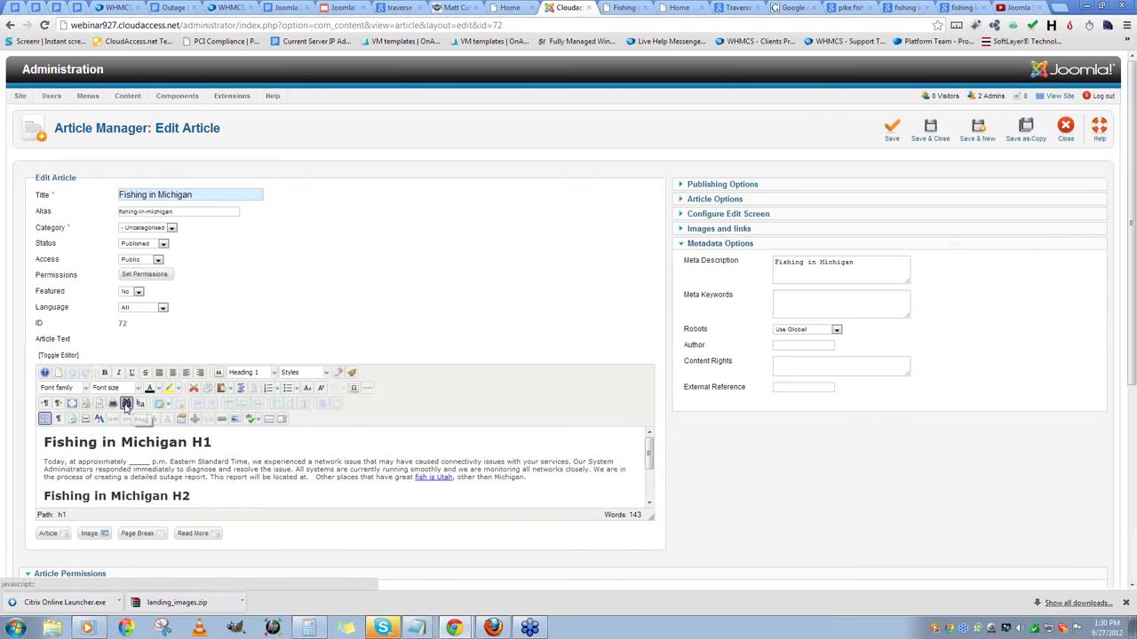
pyautogui.click(99, 403)
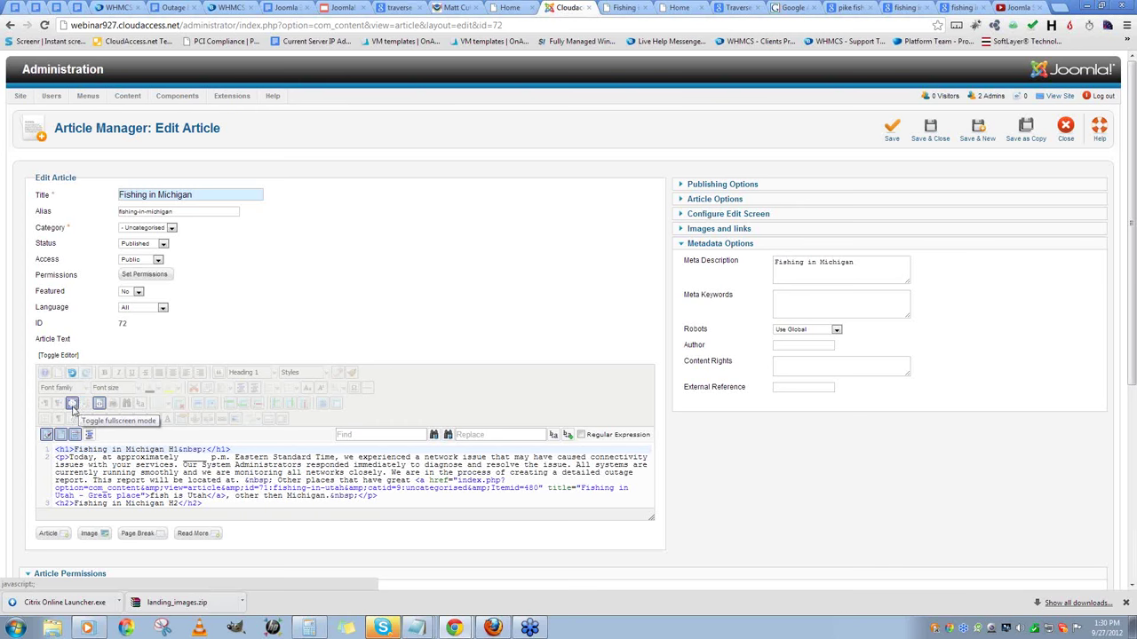
pyautogui.click(72, 407)
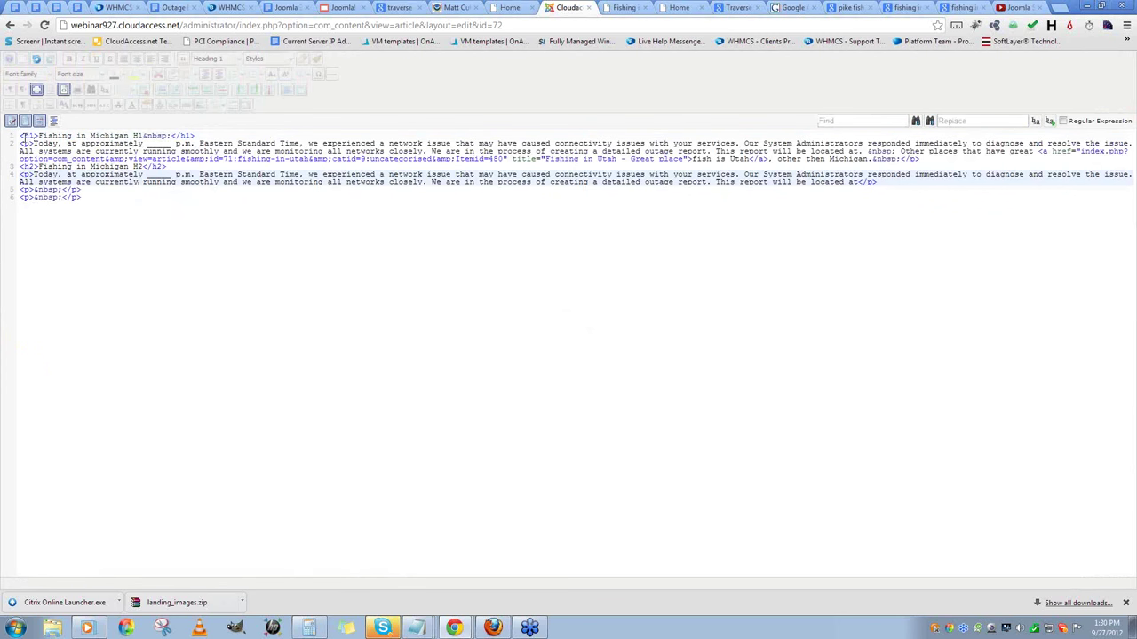
# - Highlight the h1 heading line and the first paragraph in the article's HTML source to examine their tags
pyautogui.click(26, 136)
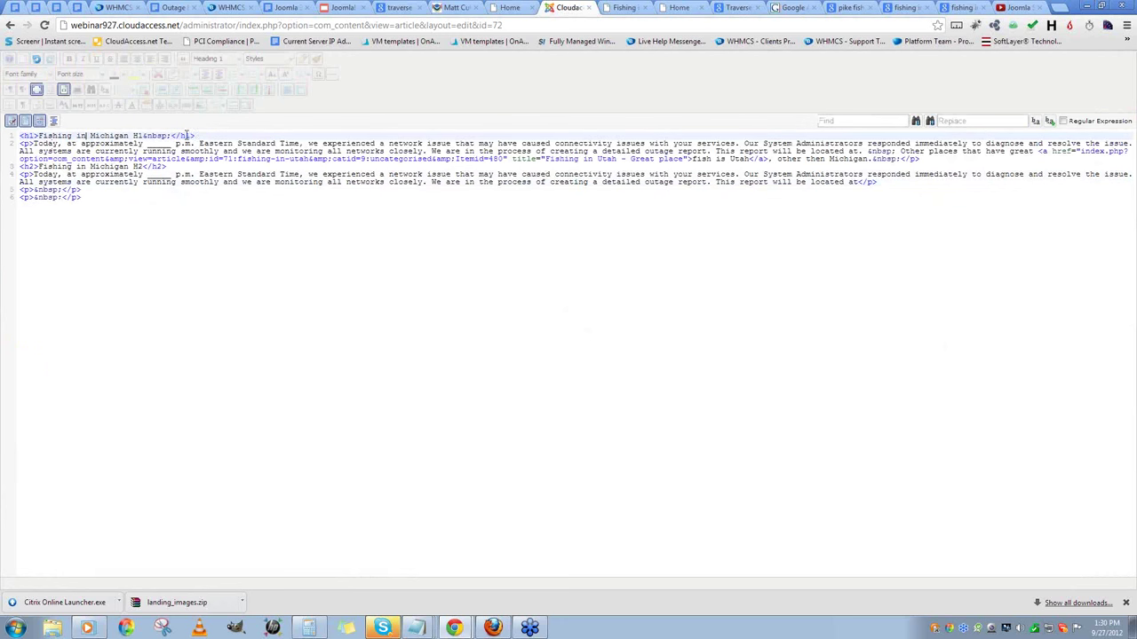
pyautogui.moveTo(187, 135); pyautogui.dragTo(19, 136)
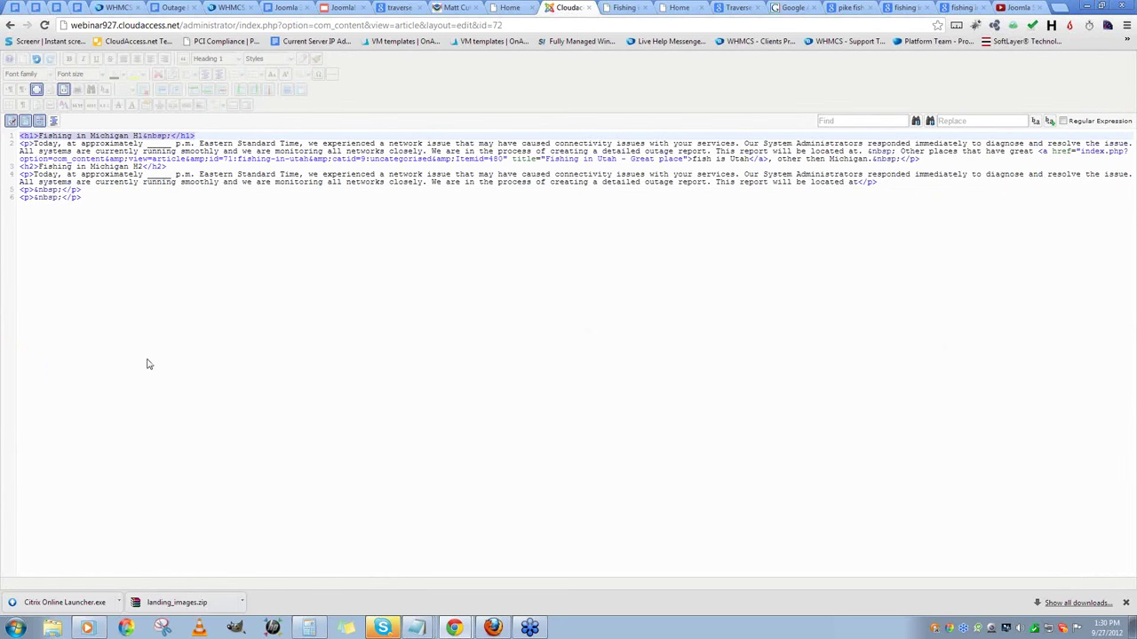
pyautogui.click(129, 249)
pyautogui.click(21, 146)
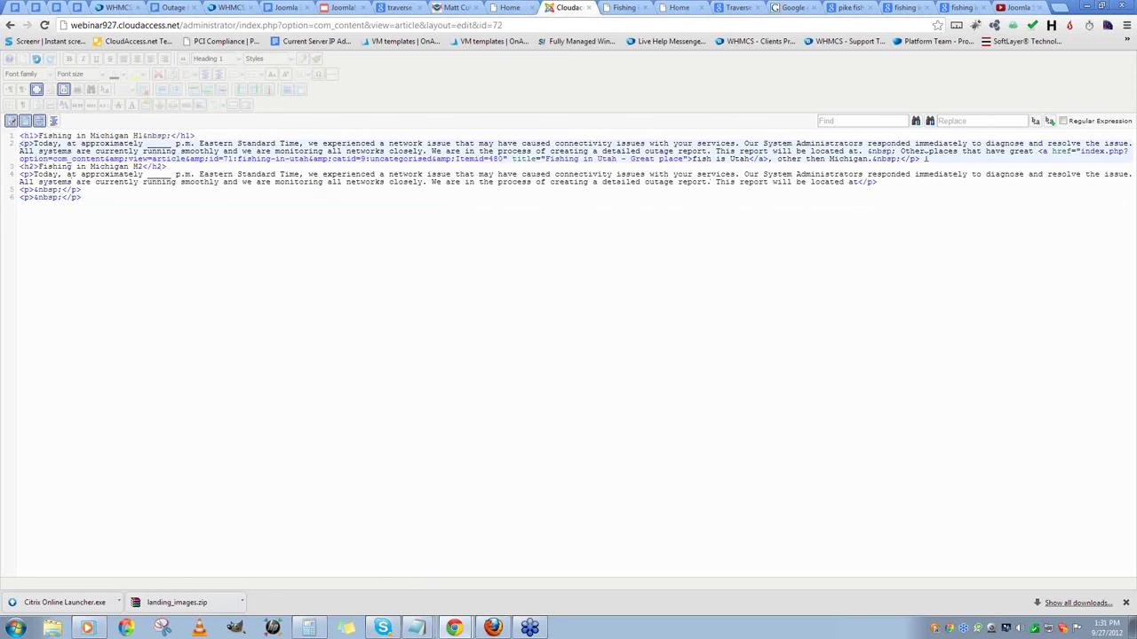
pyautogui.moveTo(924, 158); pyautogui.dragTo(20, 143)
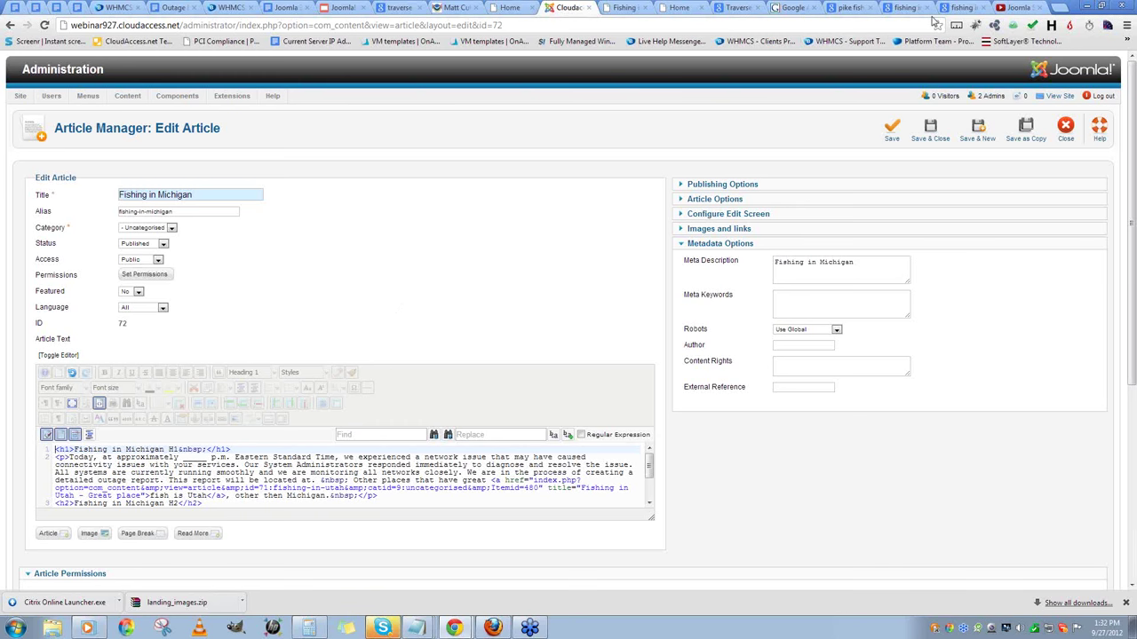
# - Search Google for "Joomla hosting" in a new browser tab
pyautogui.click(1063, 7)
pyautogui.write('travere')
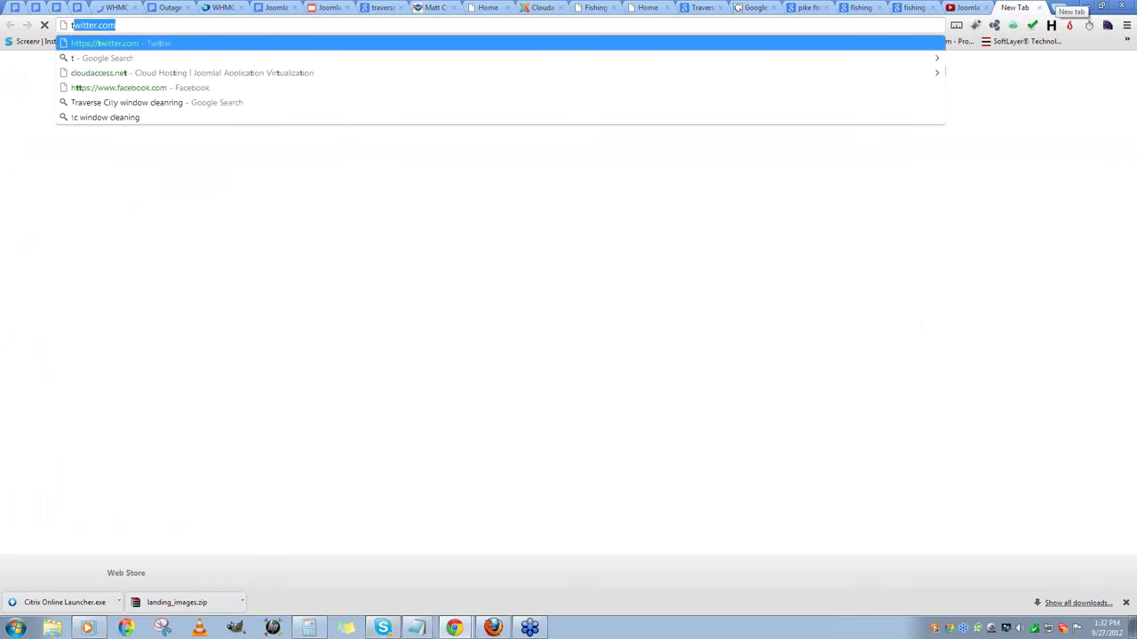
pyautogui.press('BackSpace')
pyautogui.press('BackSpace')
pyautogui.press('BackSpace')
pyautogui.press('BackSpace')
pyautogui.press('BackSpace')
pyautogui.press('BackSpace')
pyautogui.press('BackSpace')
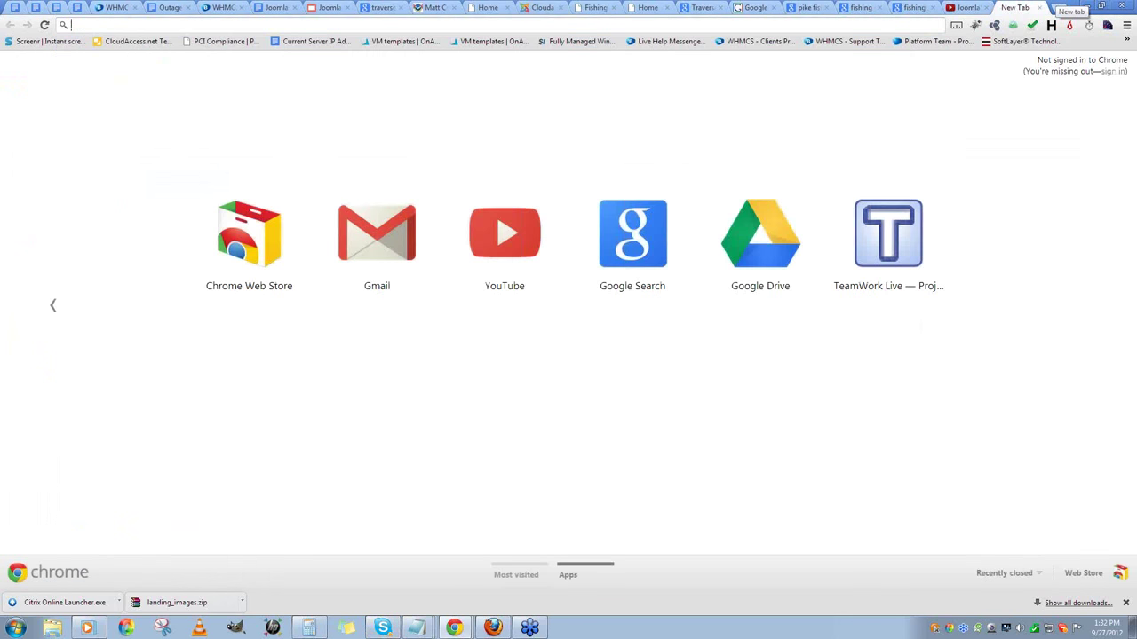
pyautogui.write('ho')
pyautogui.press('BackSpace')
pyautogui.press('BackSpace')
pyautogui.write('joomla hosting')
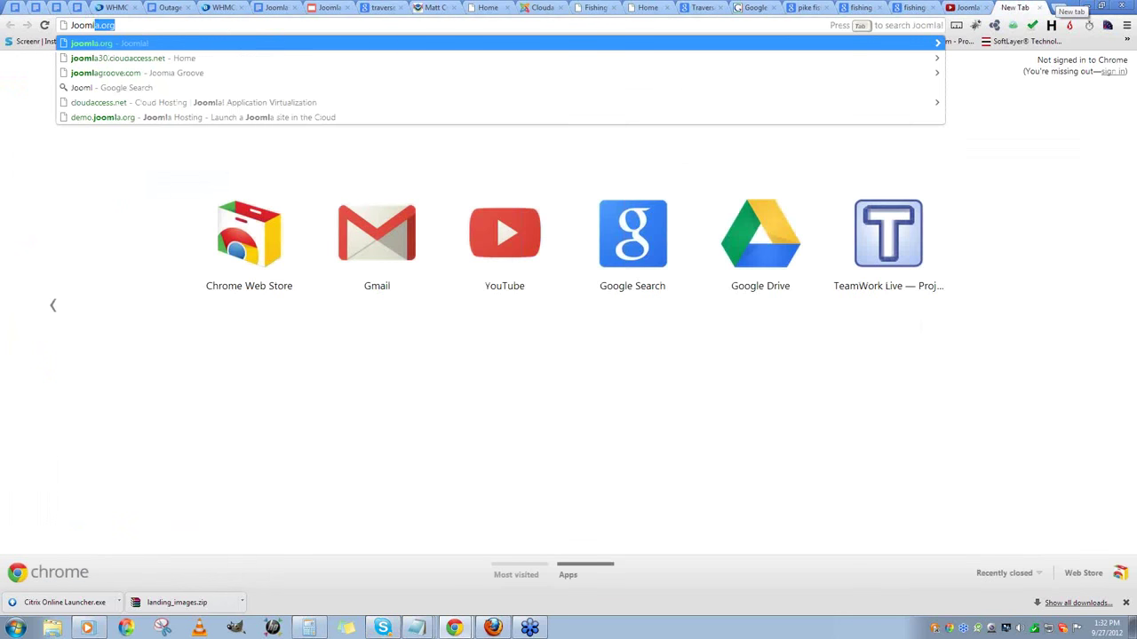
pyautogui.press('Return')
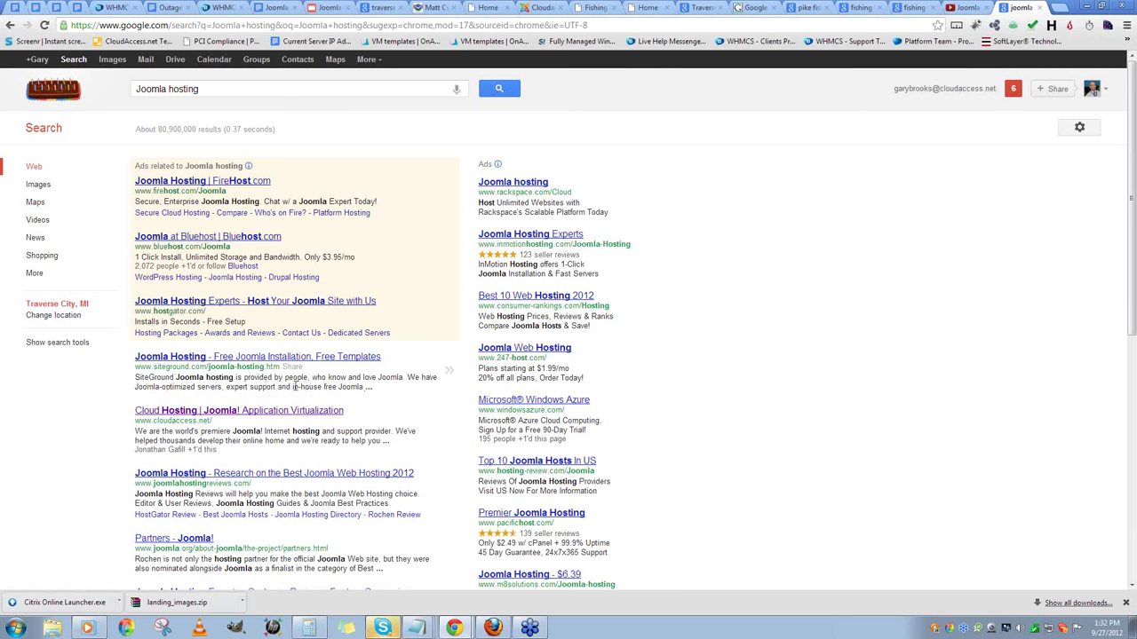
# - Highlight the description of the SiteGround search result and open its Joomla hosting page
pyautogui.moveTo(136, 380); pyautogui.dragTo(358, 388)
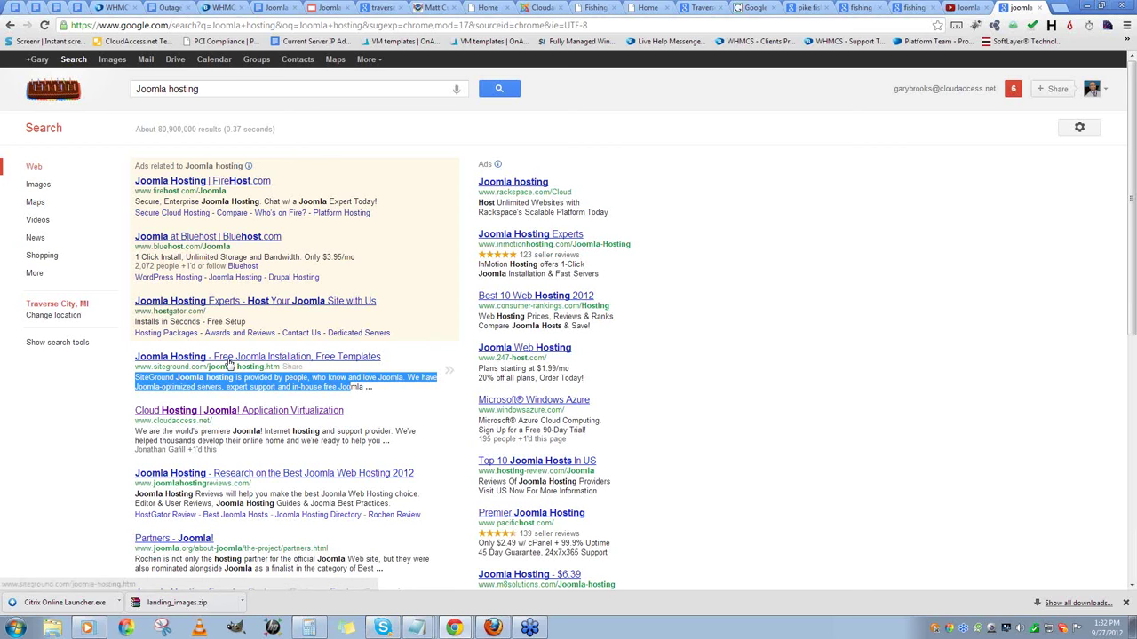
pyautogui.click(201, 358)
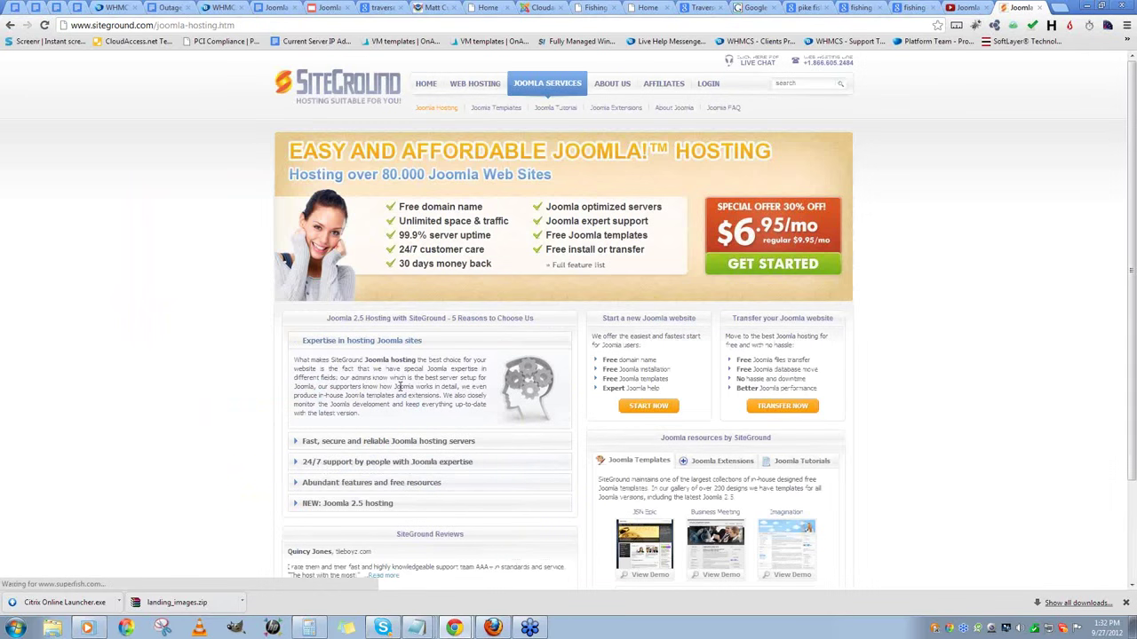
# - Return to the Joomla hosting search results and copy the opening words of the SiteGround result's description
pyautogui.click(9, 25)
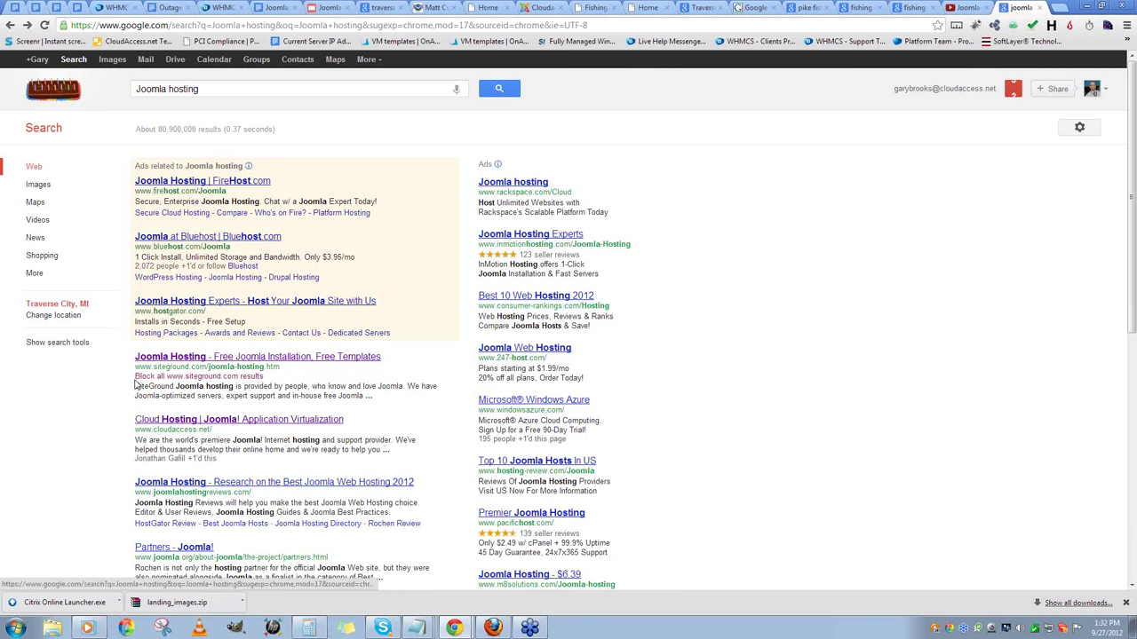
pyautogui.moveTo(135, 385); pyautogui.dragTo(346, 385)
pyautogui.hotkey('ctrl', 'c')
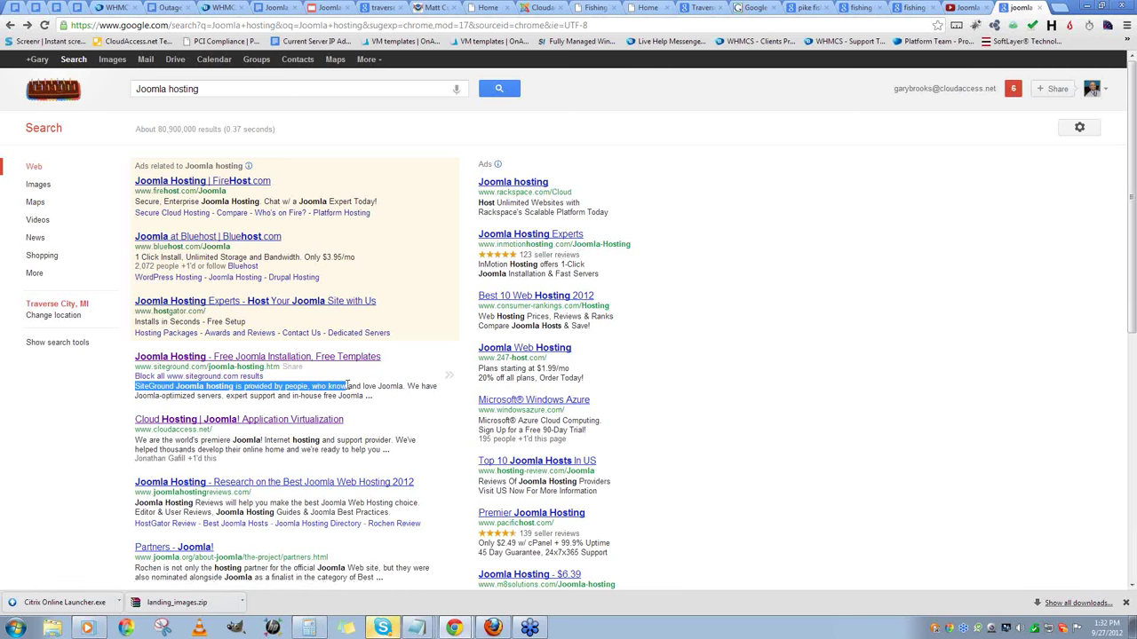
# - Open the SiteGround Joomla hosting page's source code and find the copied description text in it
pyautogui.click(188, 357)
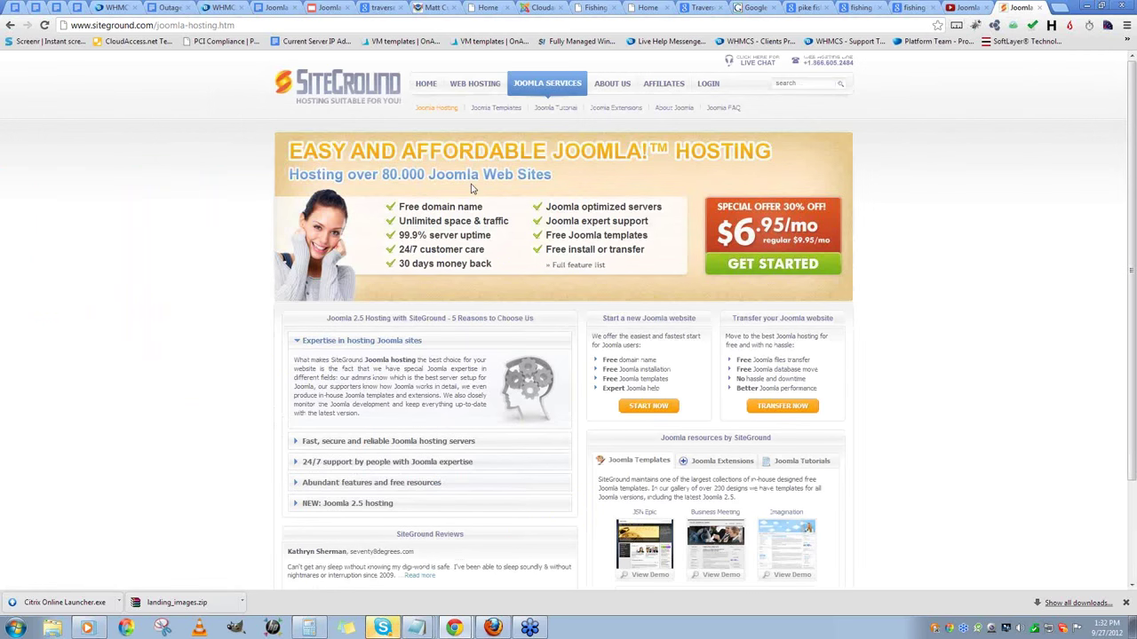
pyautogui.rightClick(256, 162)
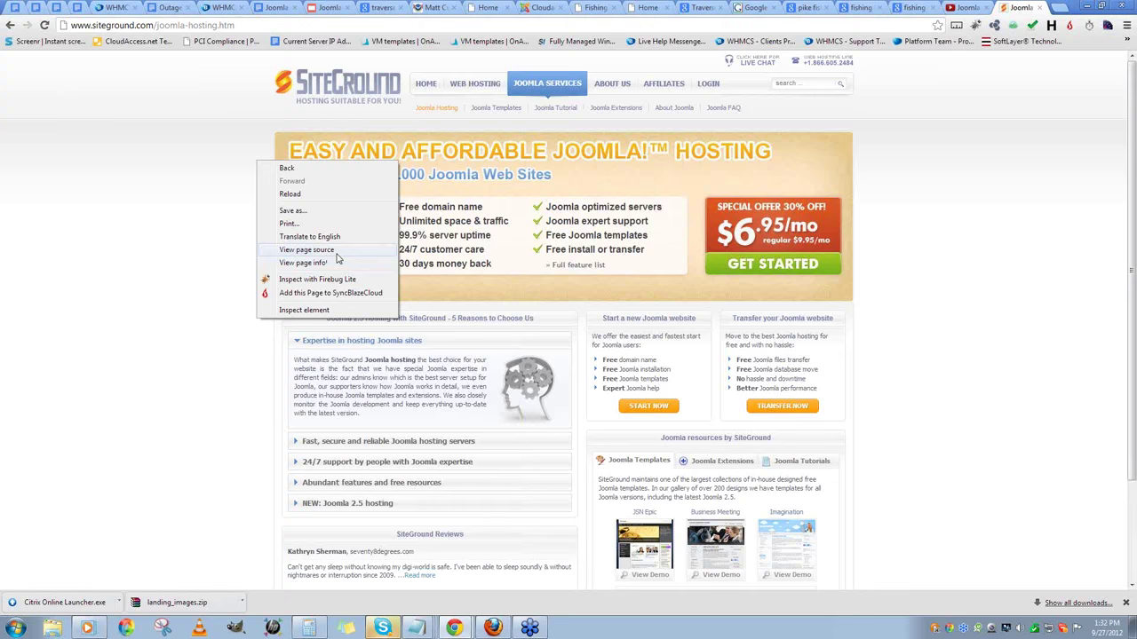
pyautogui.click(307, 250)
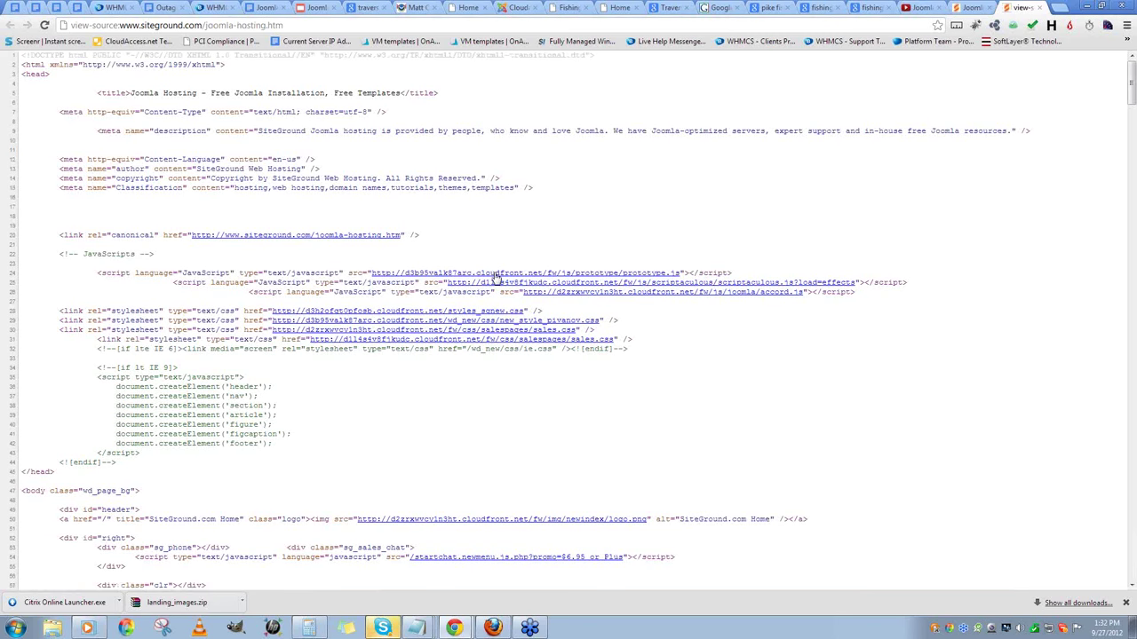
pyautogui.hotkey('ctrl', 'f')
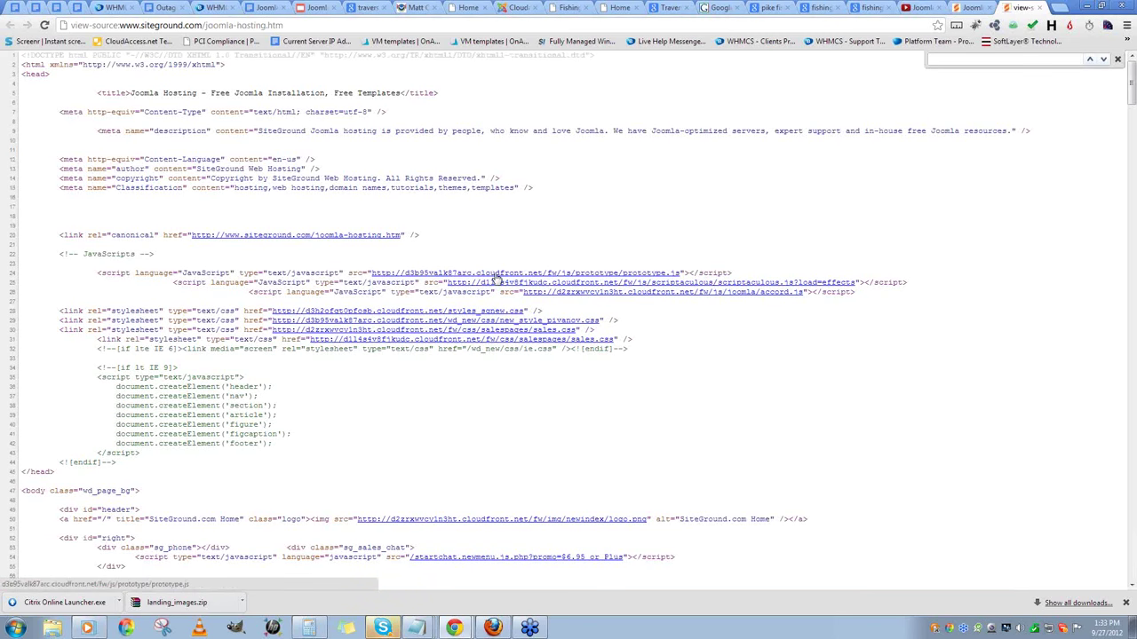
pyautogui.hotkey('ctrl', 'v')
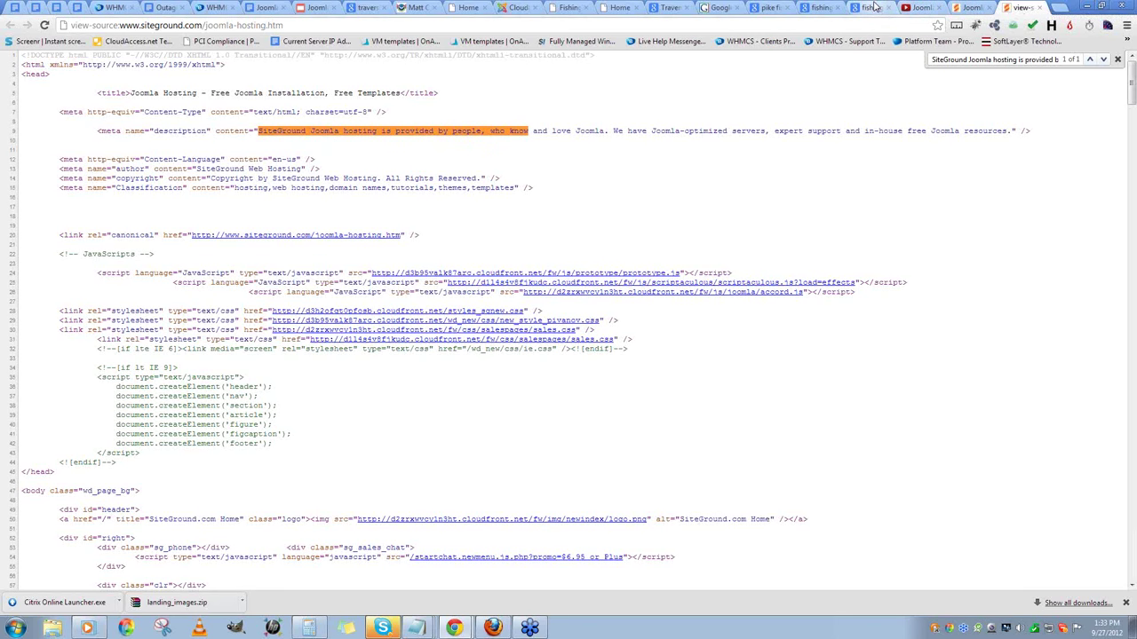
# - Return to the Joomla hosting search results and highlight the SiteGround result's title and its full description
pyautogui.click(957, 7)
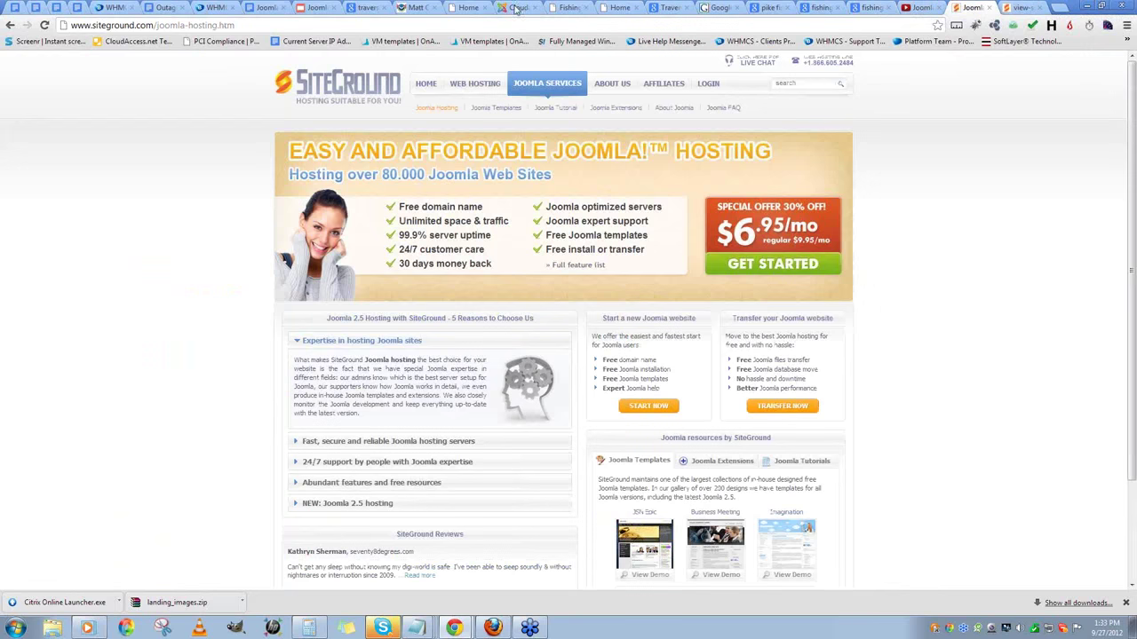
pyautogui.click(8, 25)
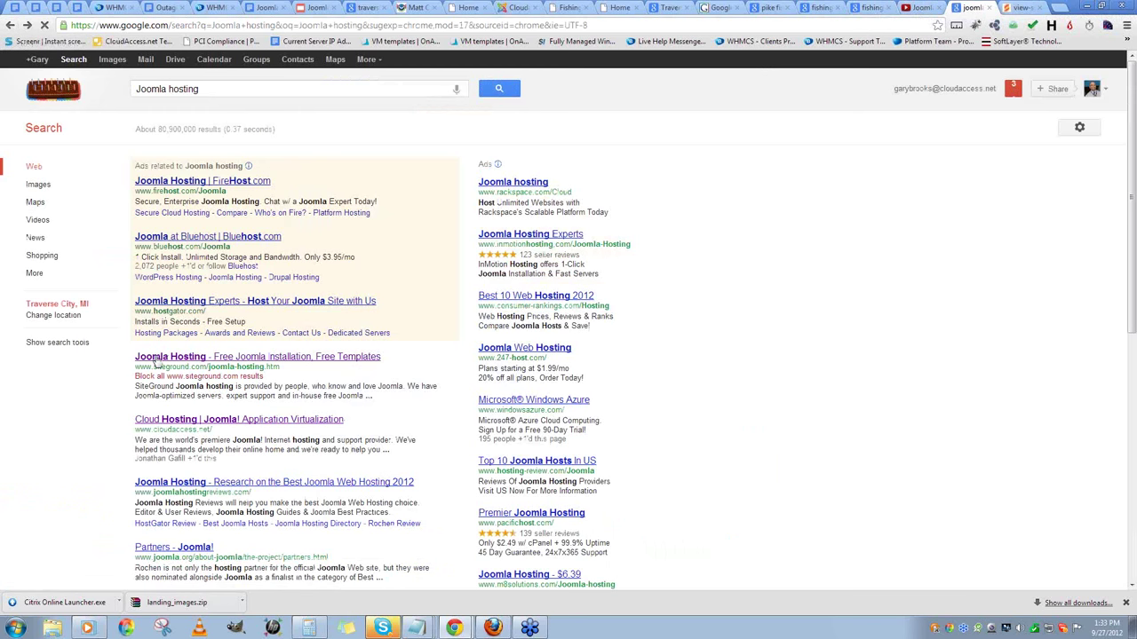
pyautogui.moveTo(134, 354); pyautogui.dragTo(160, 388)
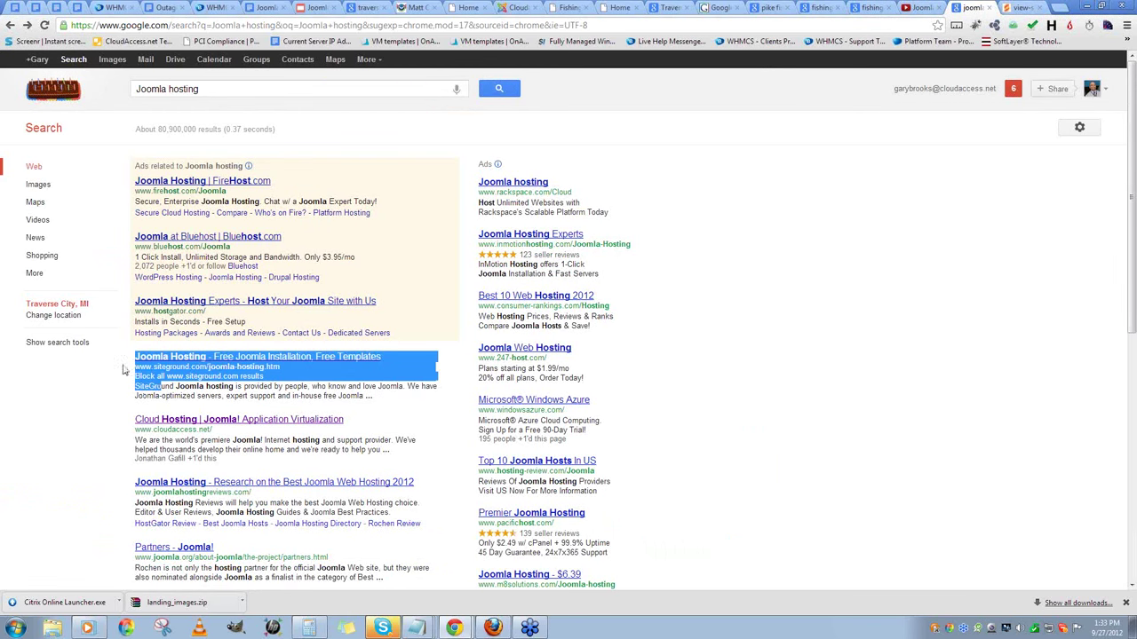
pyautogui.click(129, 360)
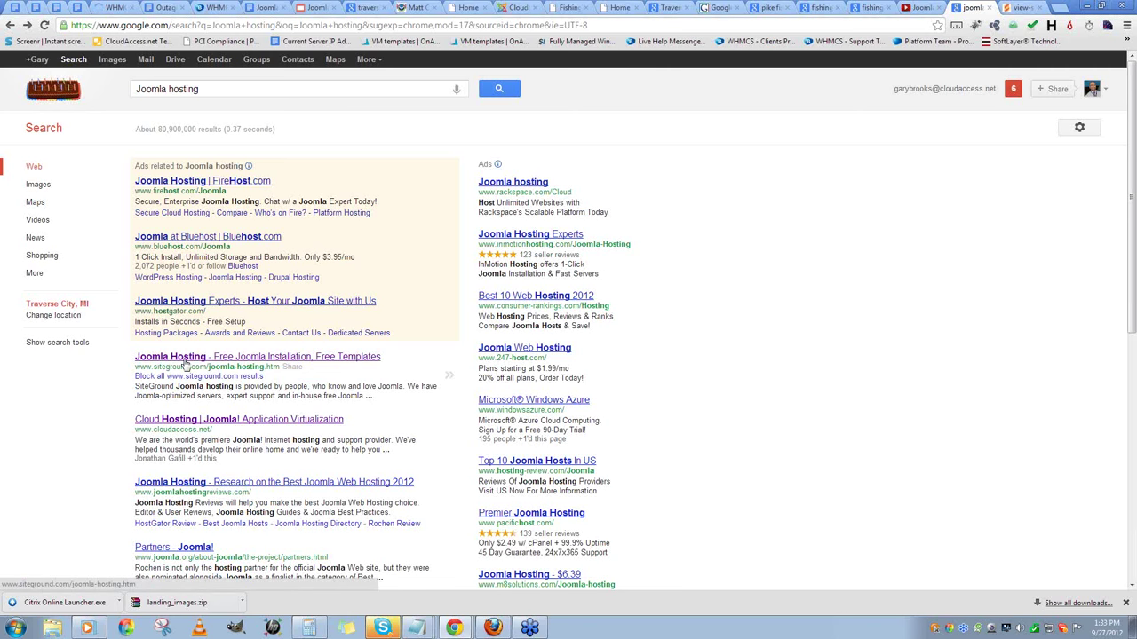
pyautogui.moveTo(137, 385); pyautogui.dragTo(368, 399)
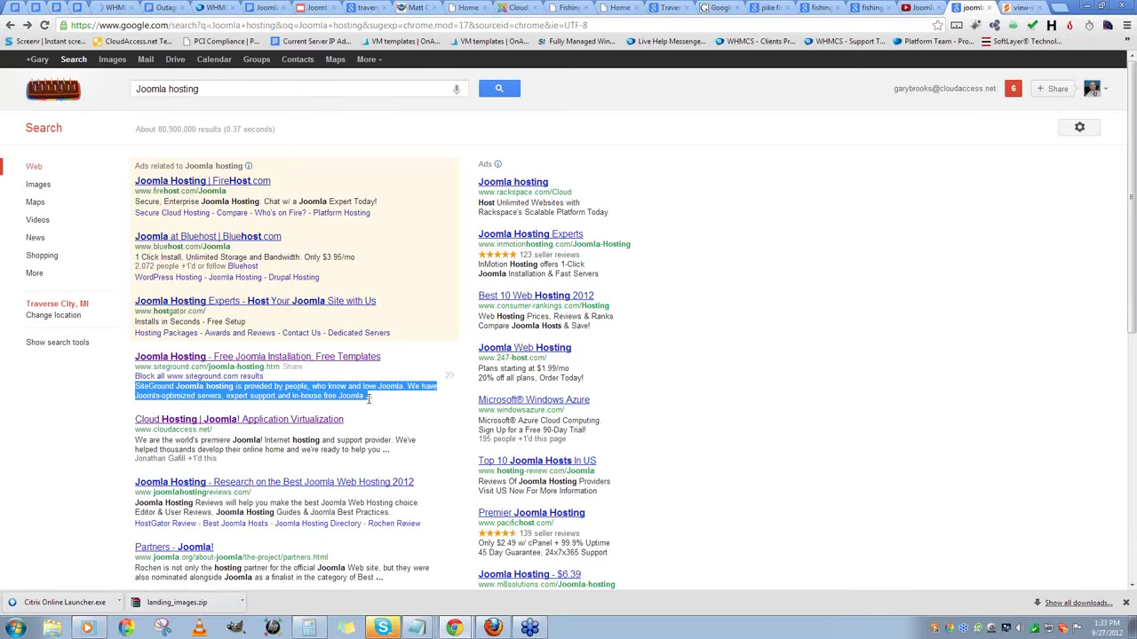
# - Highlight the meta name="description" attribute in the SiteGround page source
pyautogui.click(922, 7)
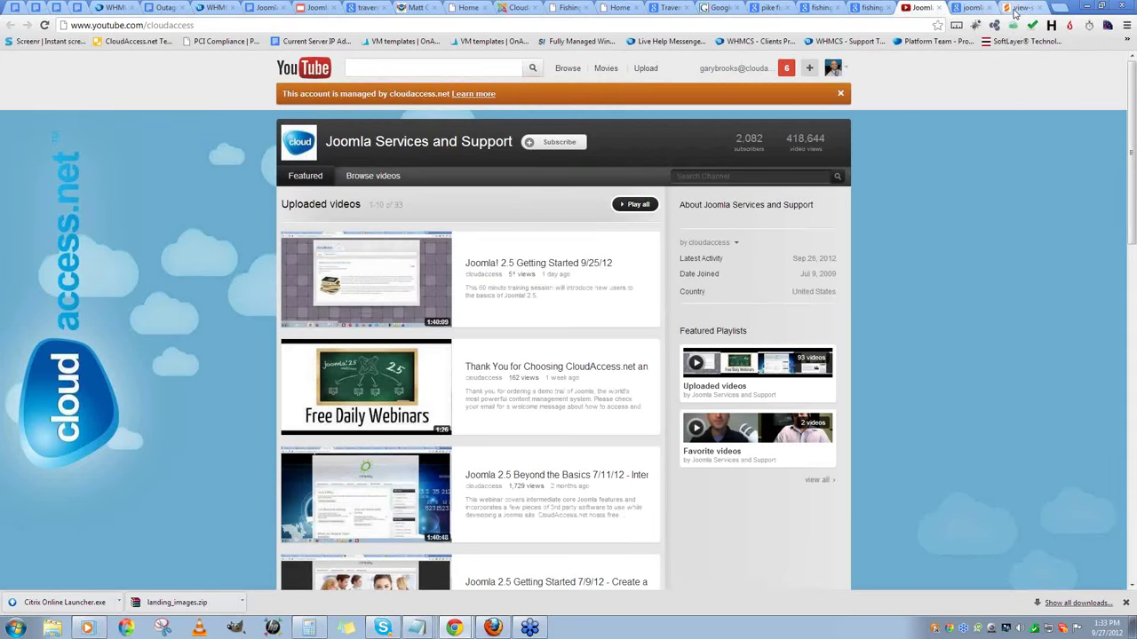
pyautogui.click(1021, 7)
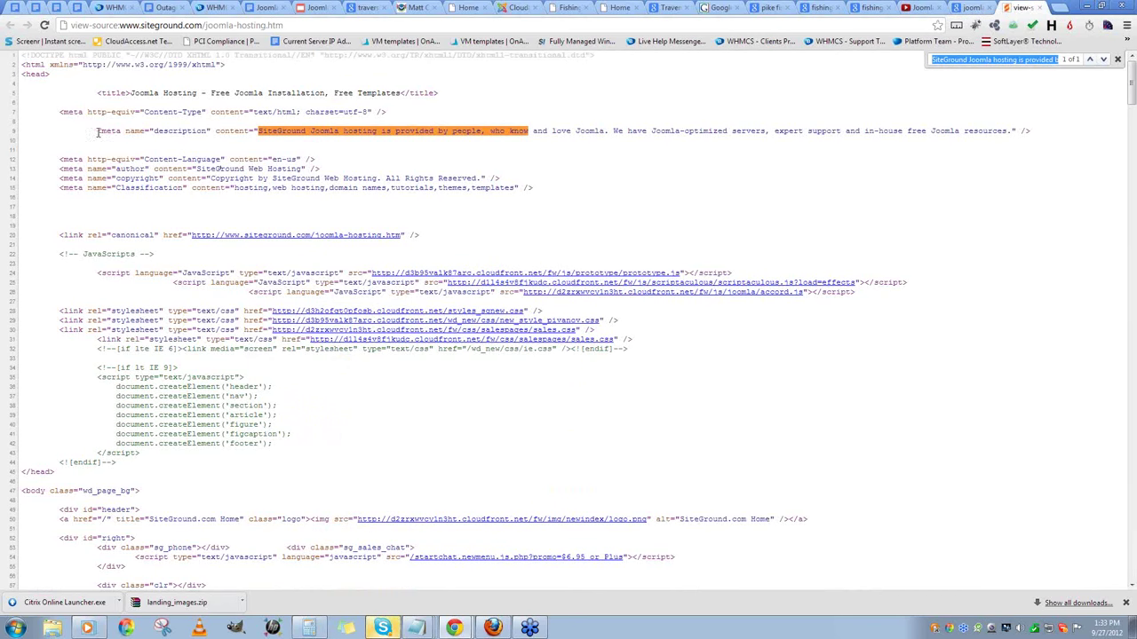
pyautogui.moveTo(213, 131); pyautogui.dragTo(102, 131)
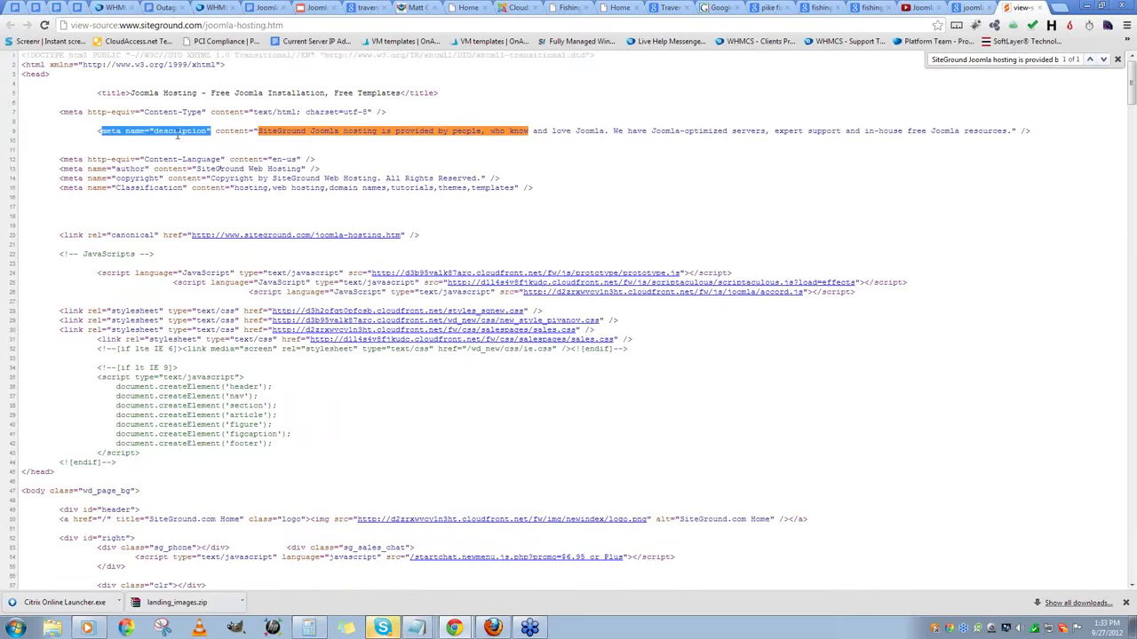
# - Compare the SiteGround description in the search results with the meta description in the page source
pyautogui.click(972, 7)
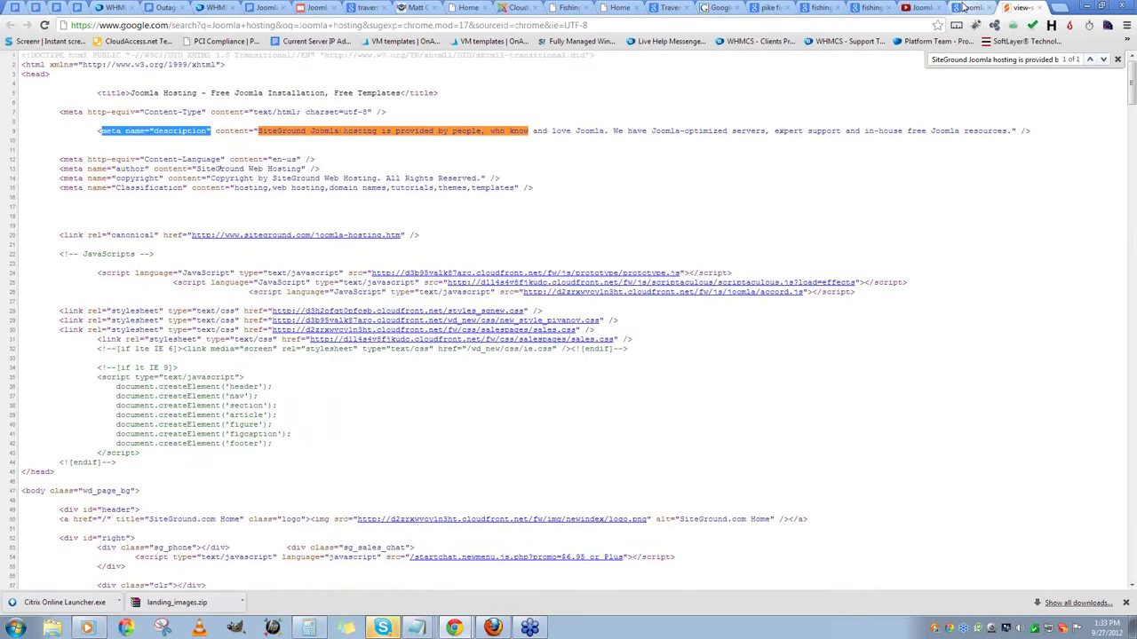
pyautogui.moveTo(142, 387); pyautogui.dragTo(381, 400)
pyautogui.click(383, 401)
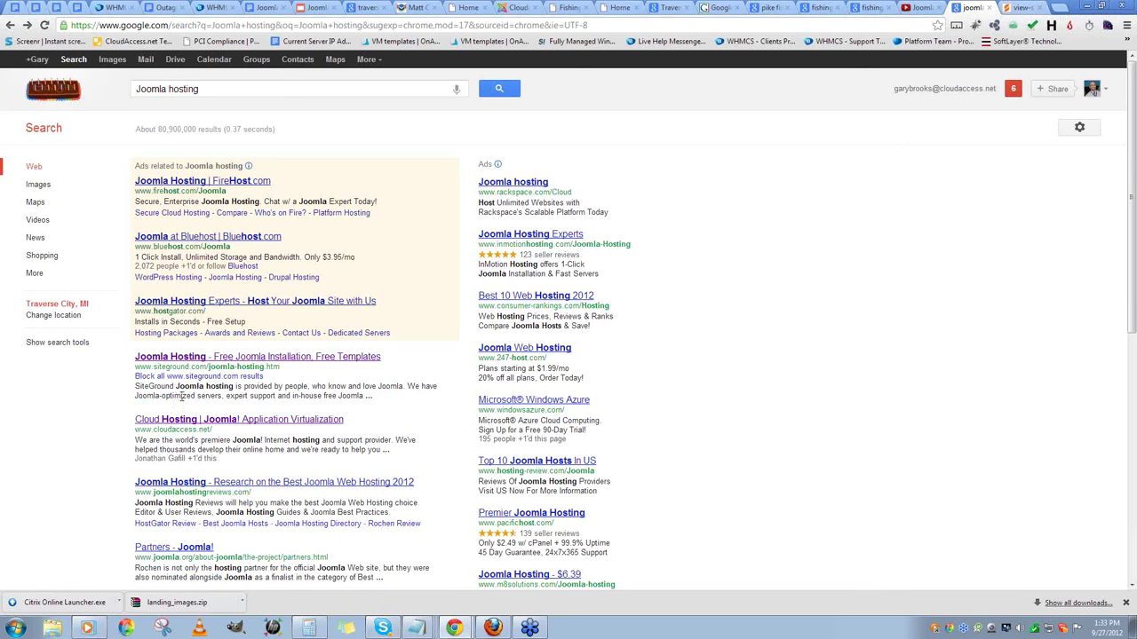
pyautogui.click(1022, 7)
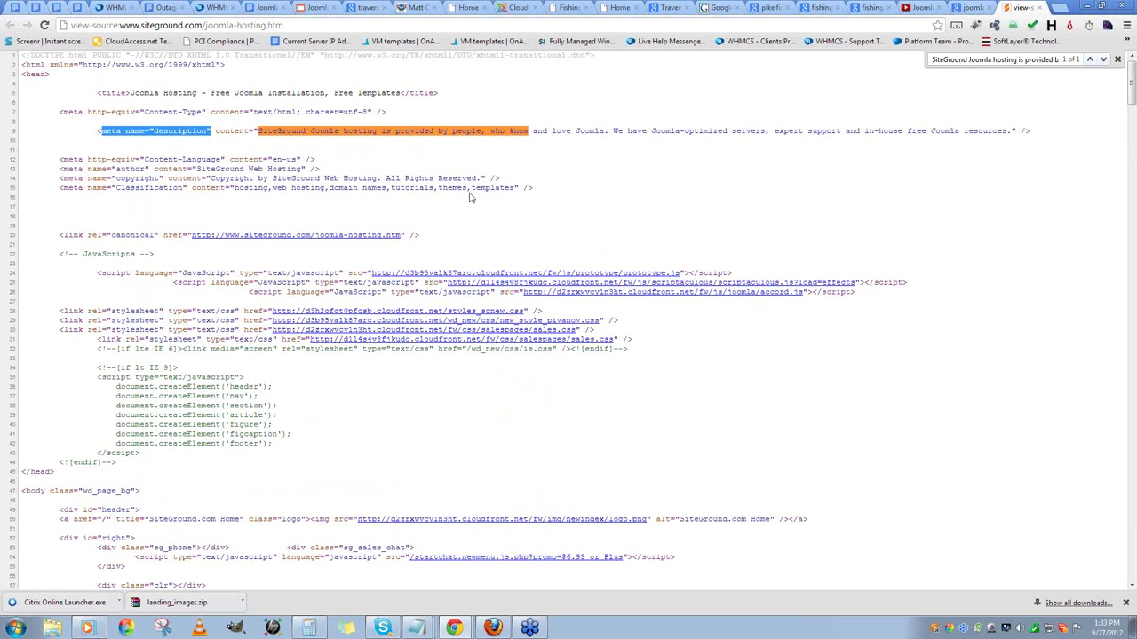
pyautogui.click(471, 197)
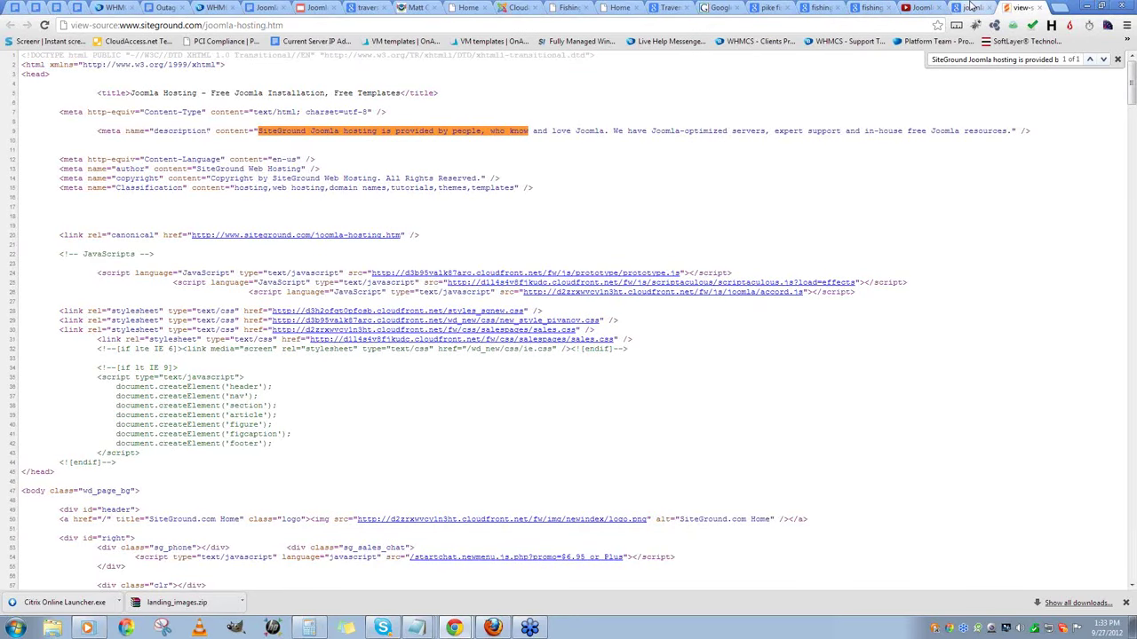
# - Close the browser tabs holding the Joomla hosting search results and the SiteGround page source
pyautogui.hotkey('ctrl', 'shift', 'Tab')
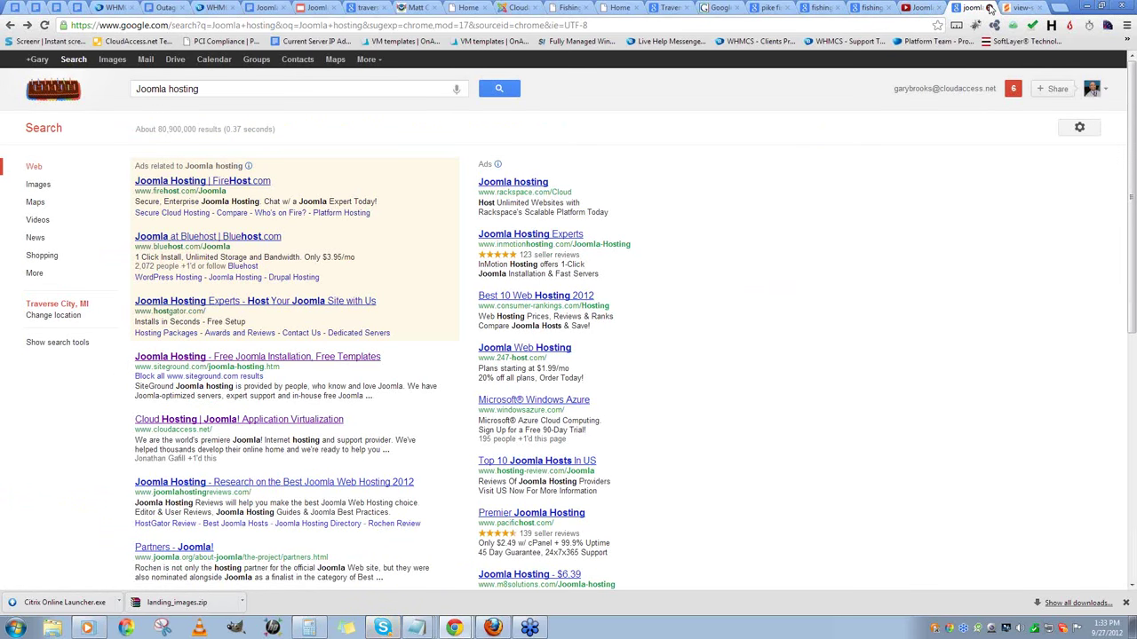
pyautogui.click(1021, 7)
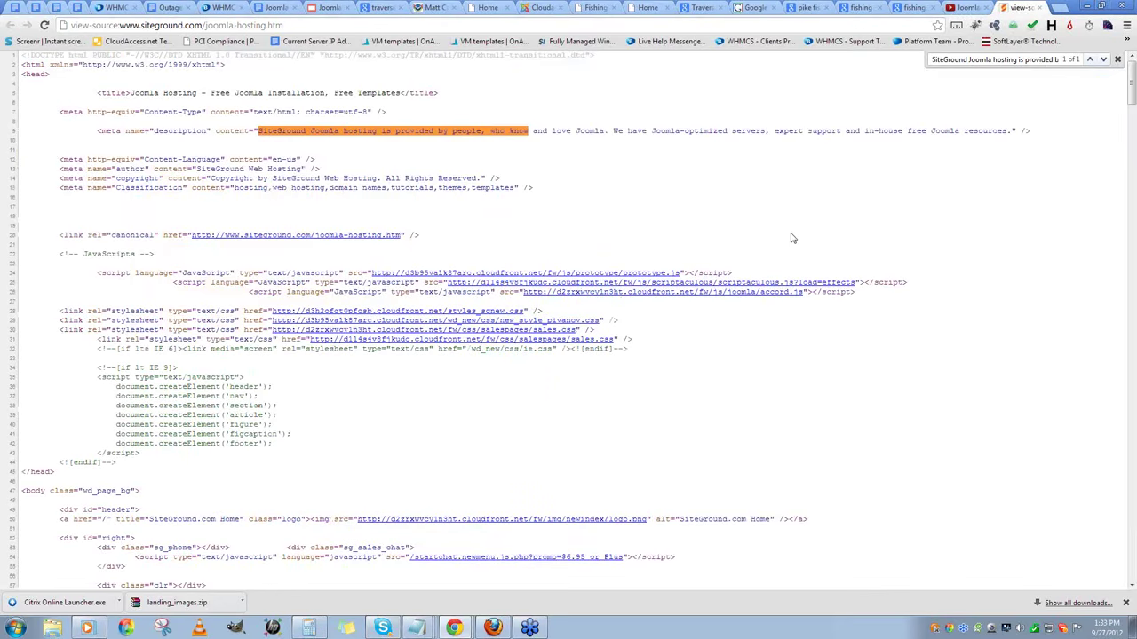
pyautogui.click(1039, 8)
pyautogui.click(924, 7)
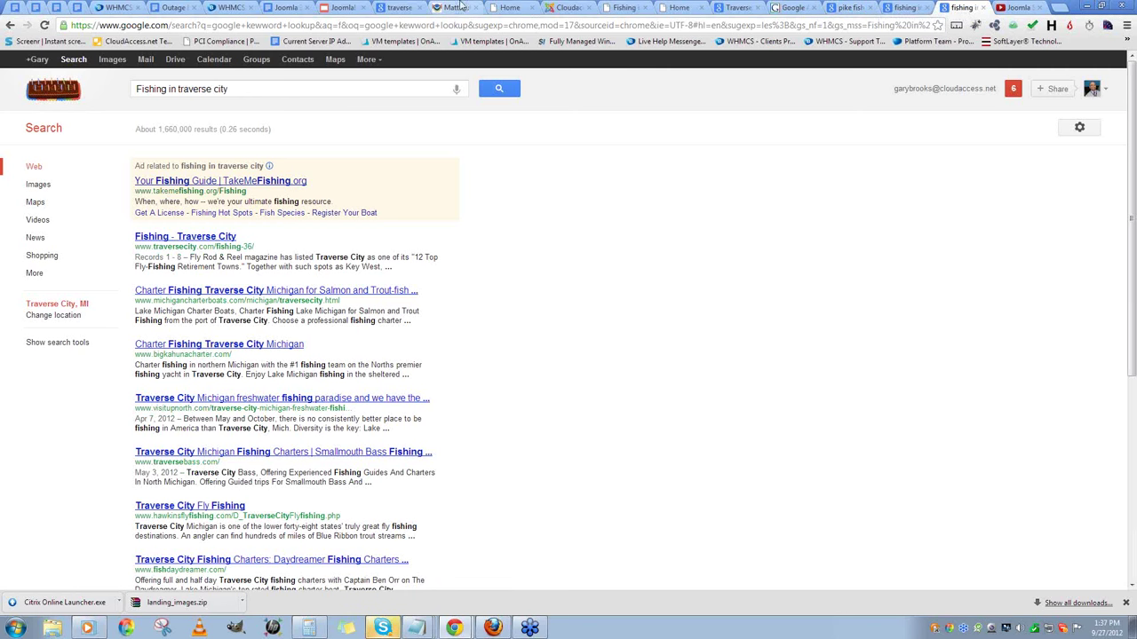
pyautogui.click(915, 7)
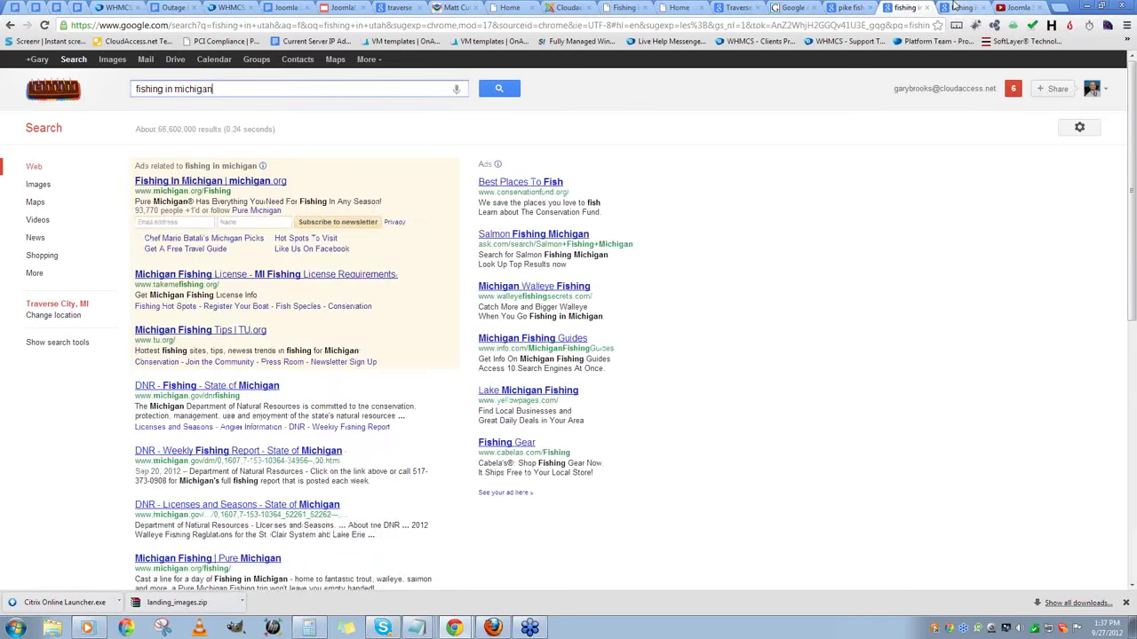
pyautogui.click(972, 8)
pyautogui.click(1015, 7)
pyautogui.click(964, 7)
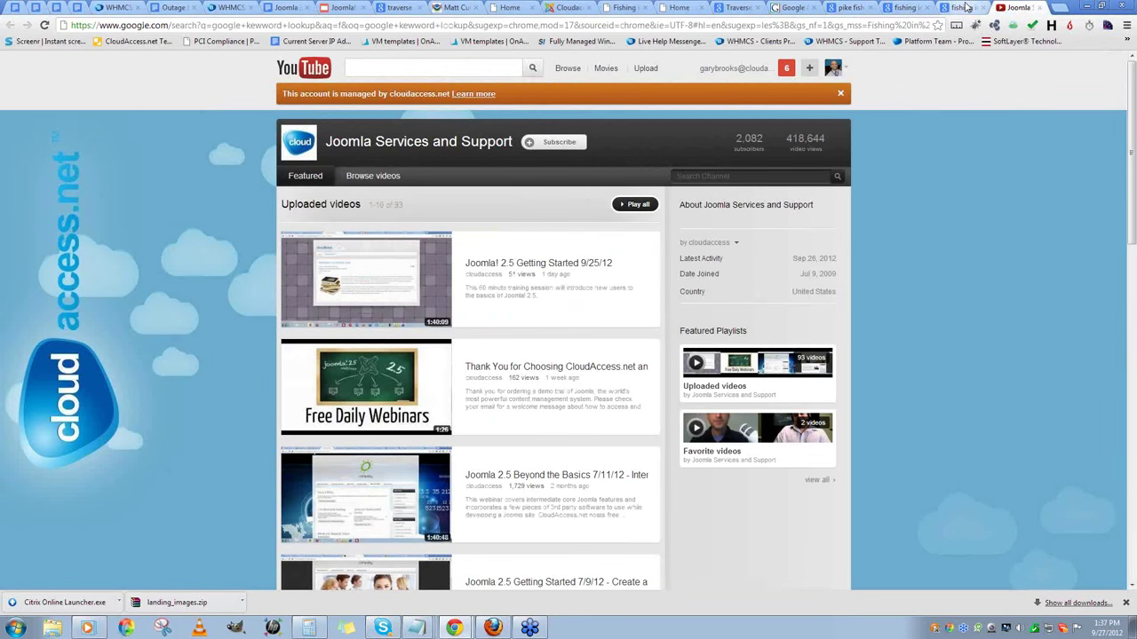
pyautogui.click(906, 7)
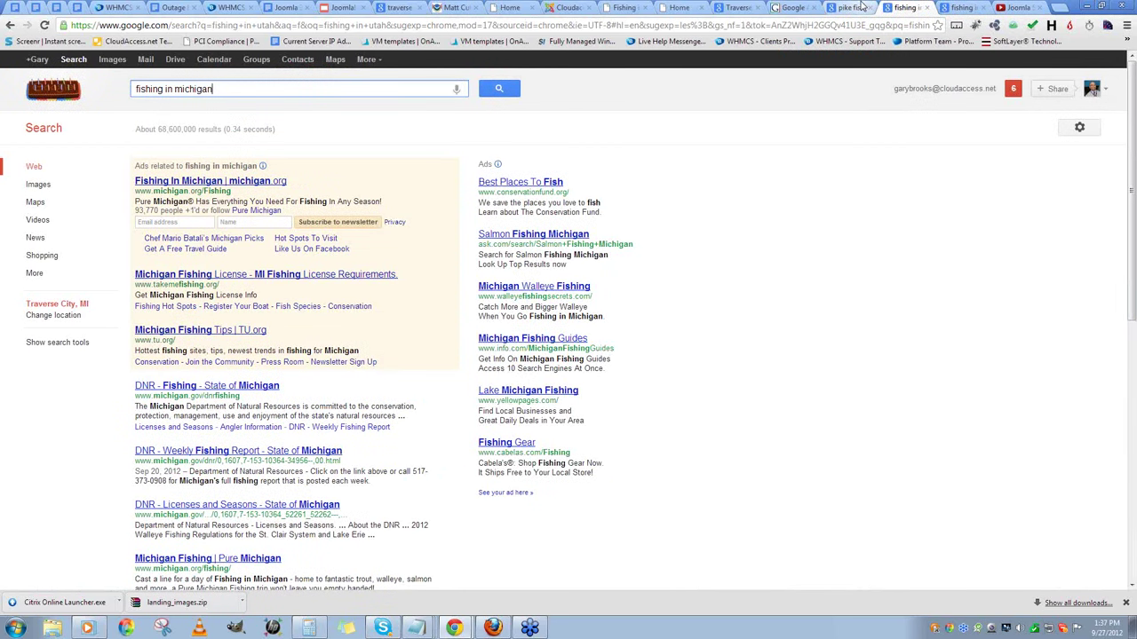
# - Search Google for "webmaster tools blog" in the Fishing in traverse city tab and open the Google Webmaster Central Blog
pyautogui.click(952, 7)
pyautogui.hotkey('ctrl', 'l')
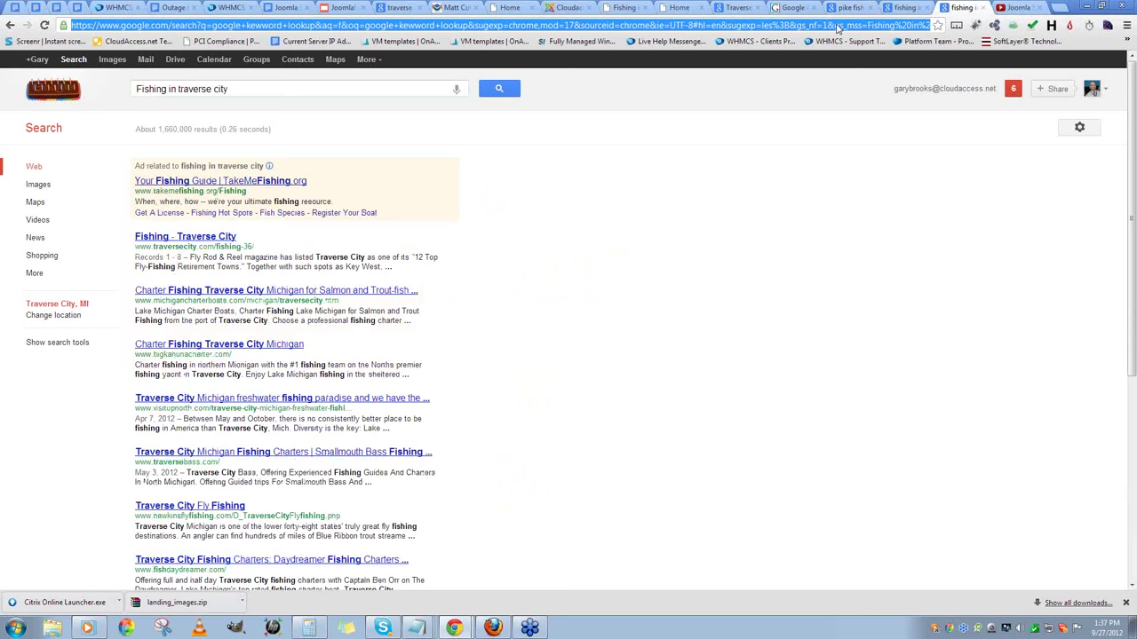
pyautogui.write('webmaster to')
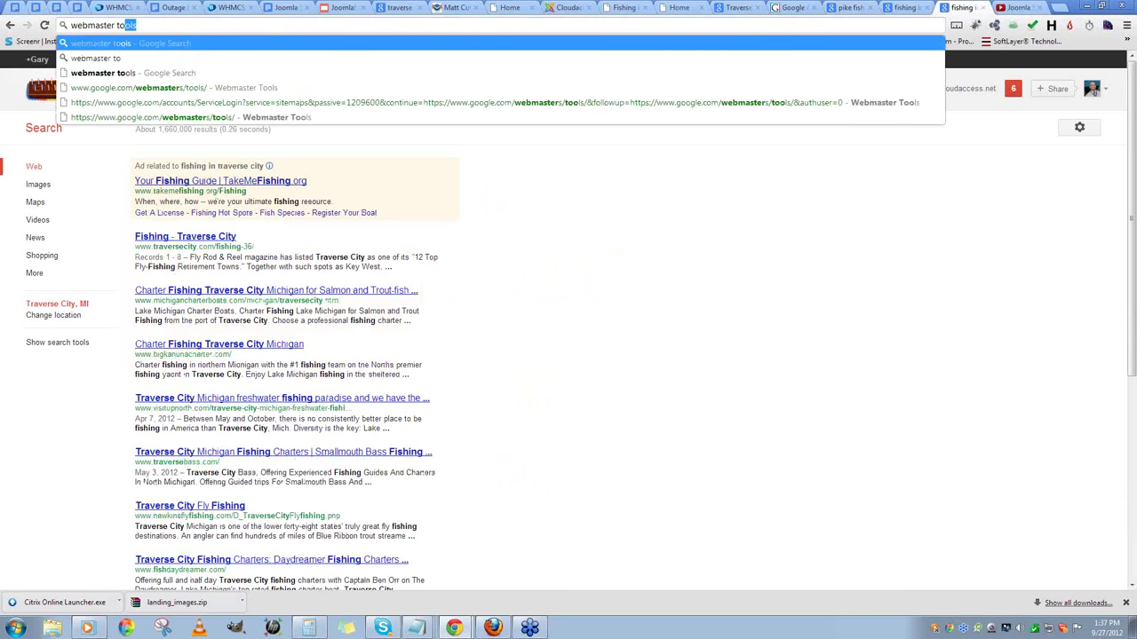
pyautogui.write('ols blog')
pyautogui.press('Return')
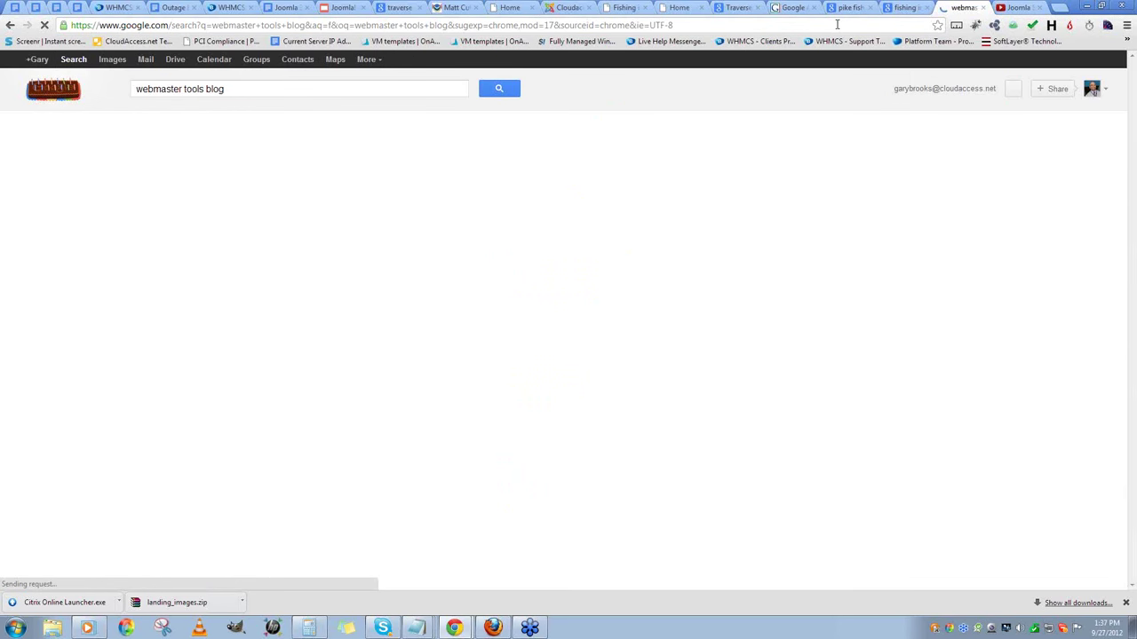
pyautogui.click(204, 168)
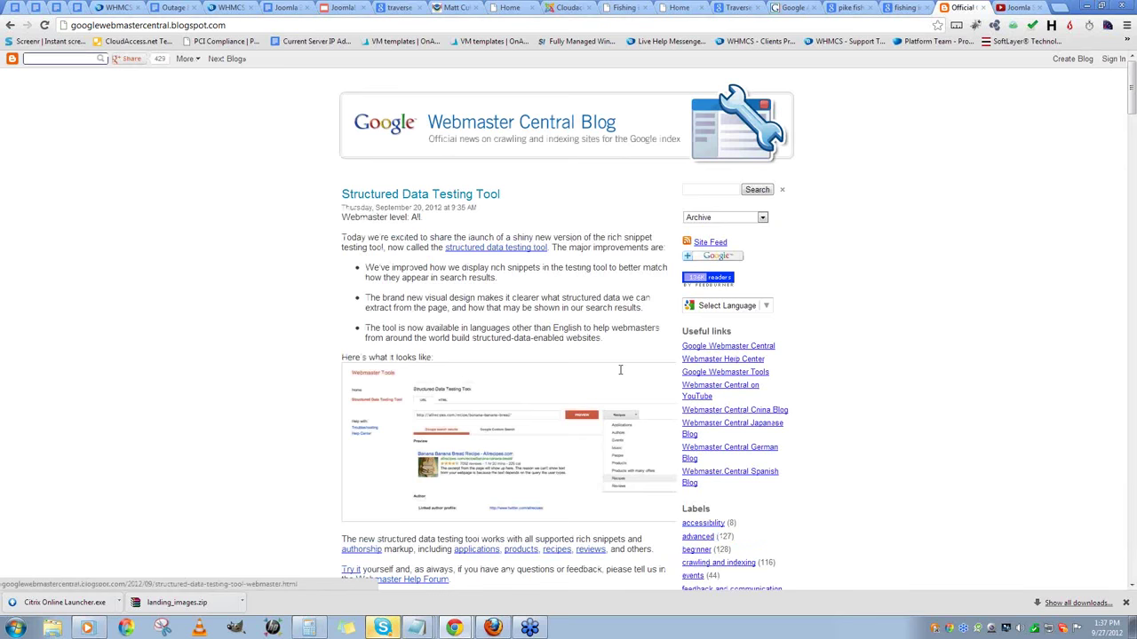
# - Look through the recent posts on the Google Webmaster Central Blog, down to Configuring URL Parameters in Webmaster Tools
pyautogui.scroll(-4, 620, 369)
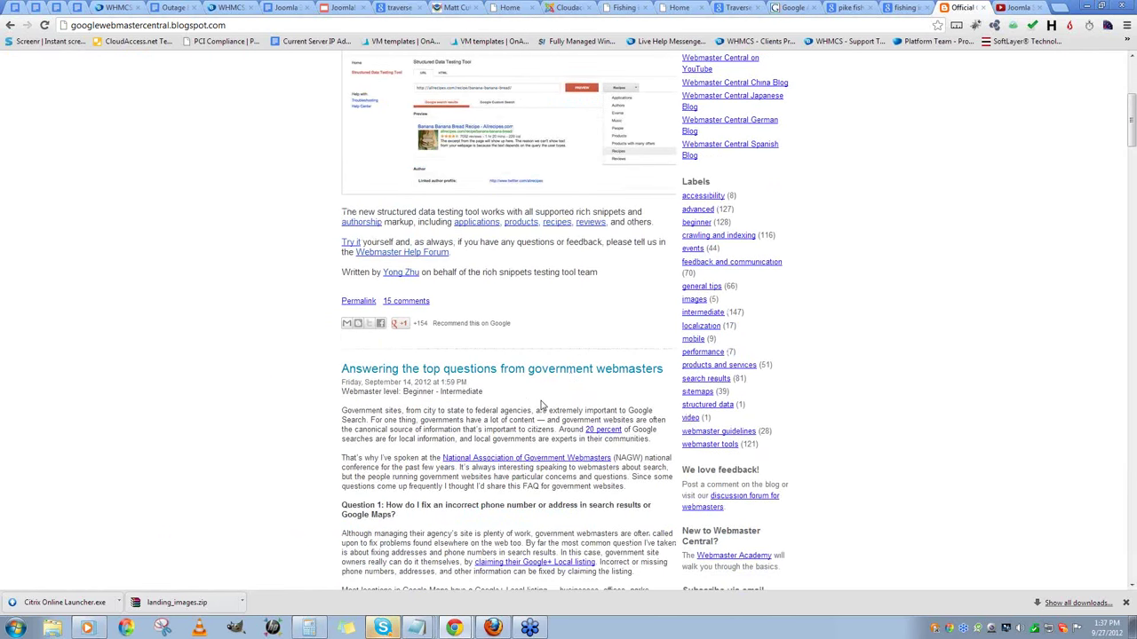
pyautogui.scroll(-2, 541, 405)
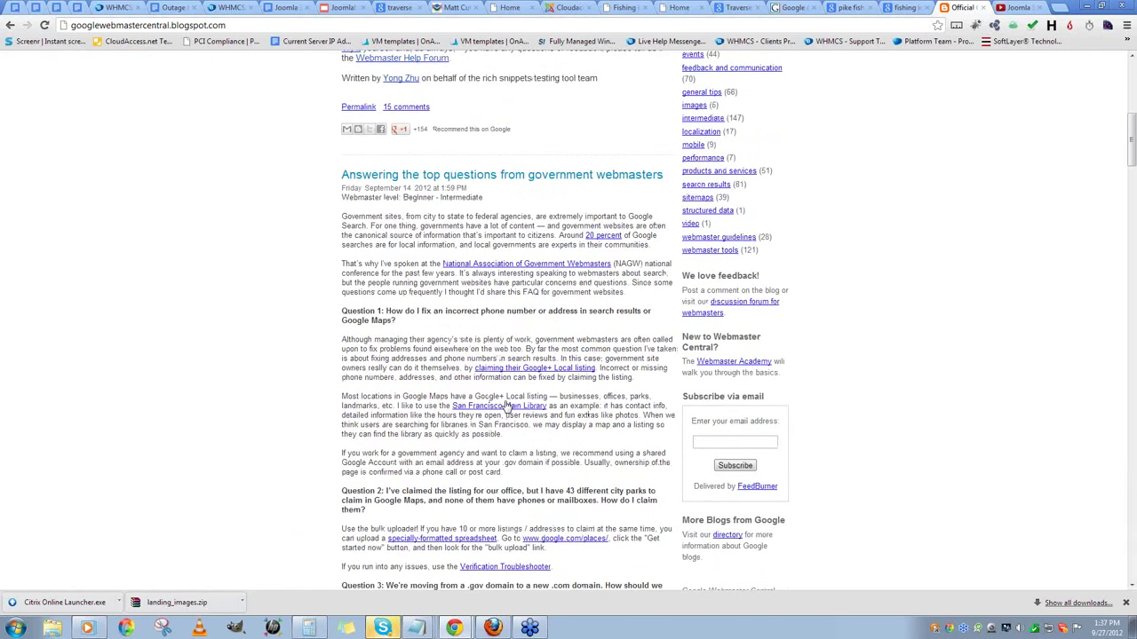
pyautogui.scroll(-10, 506, 405)
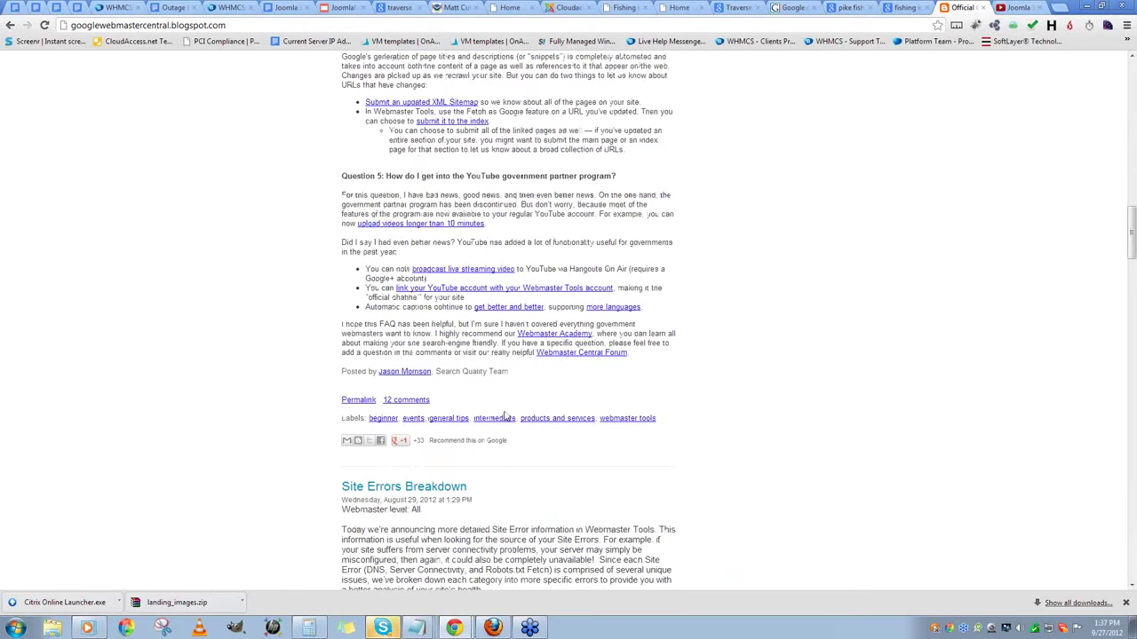
pyautogui.scroll(-4, 503, 418)
pyautogui.scroll(-1, 557, 276)
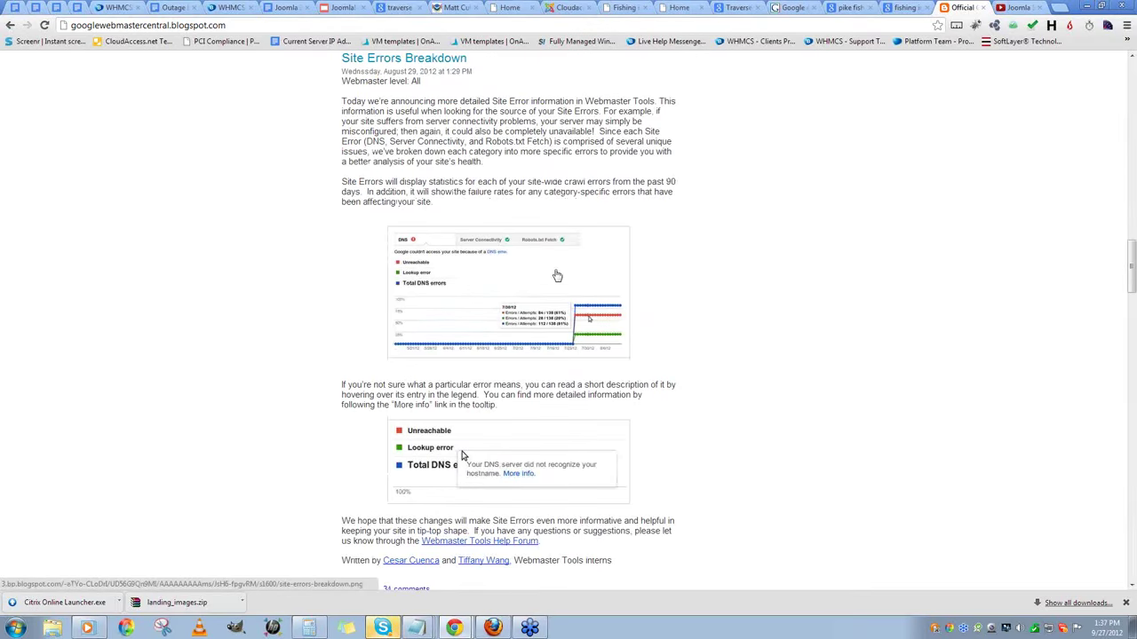
pyautogui.scroll(-4, 557, 276)
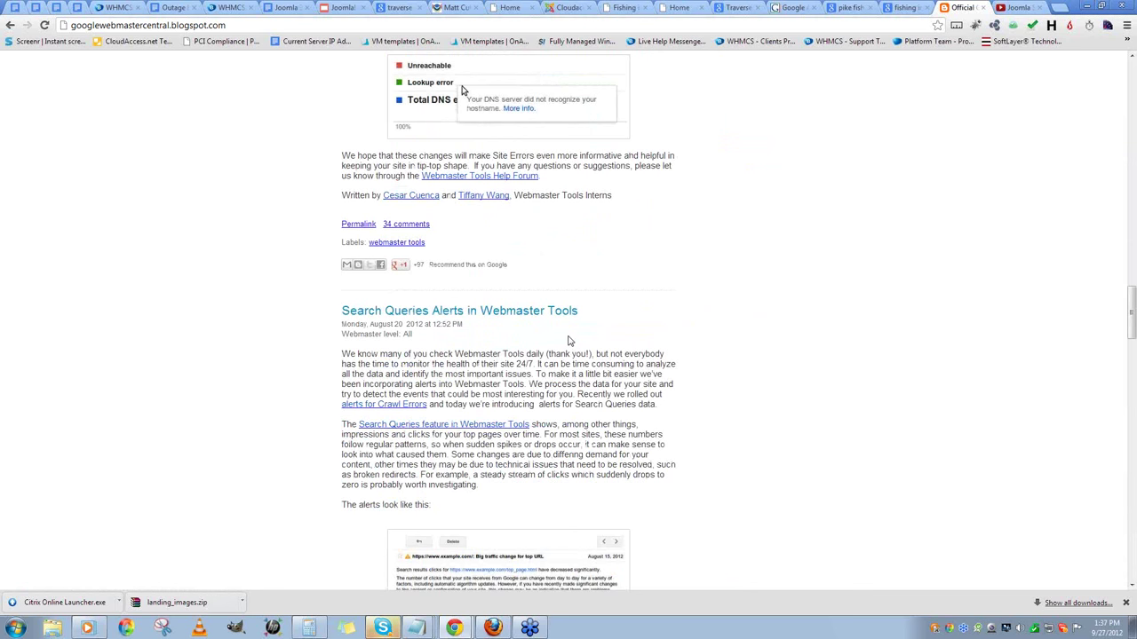
pyautogui.scroll(-5, 568, 337)
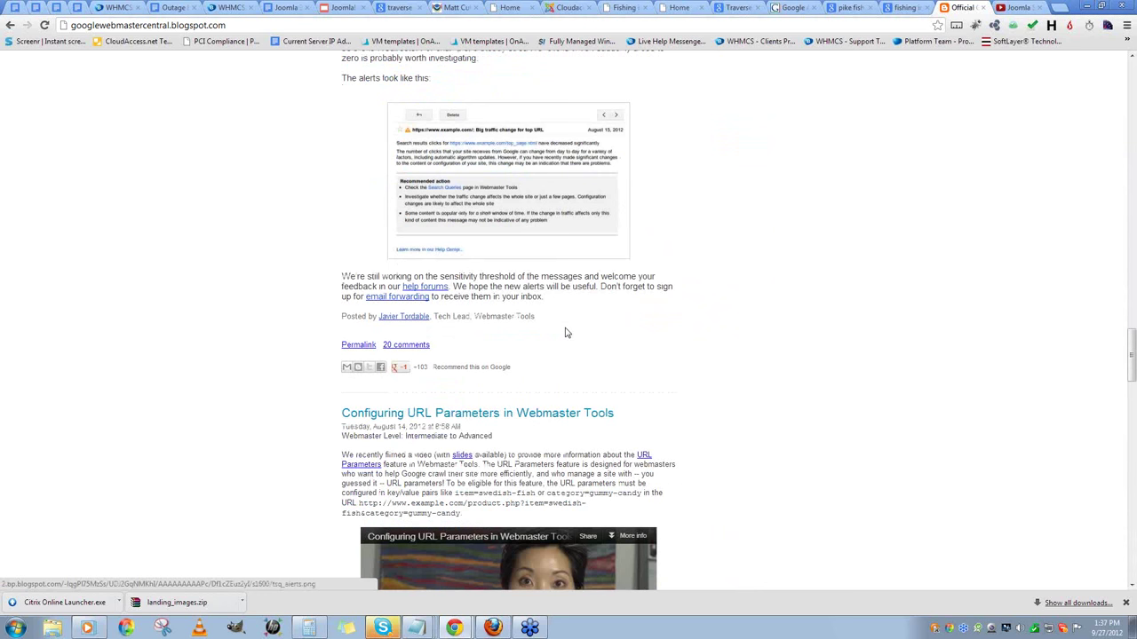
# - Leave the Webmaster Central Blog, return to the Fishing in Michigan article and show its text in the full-screen visual editor
pyautogui.scroll(-2, 684, 345)
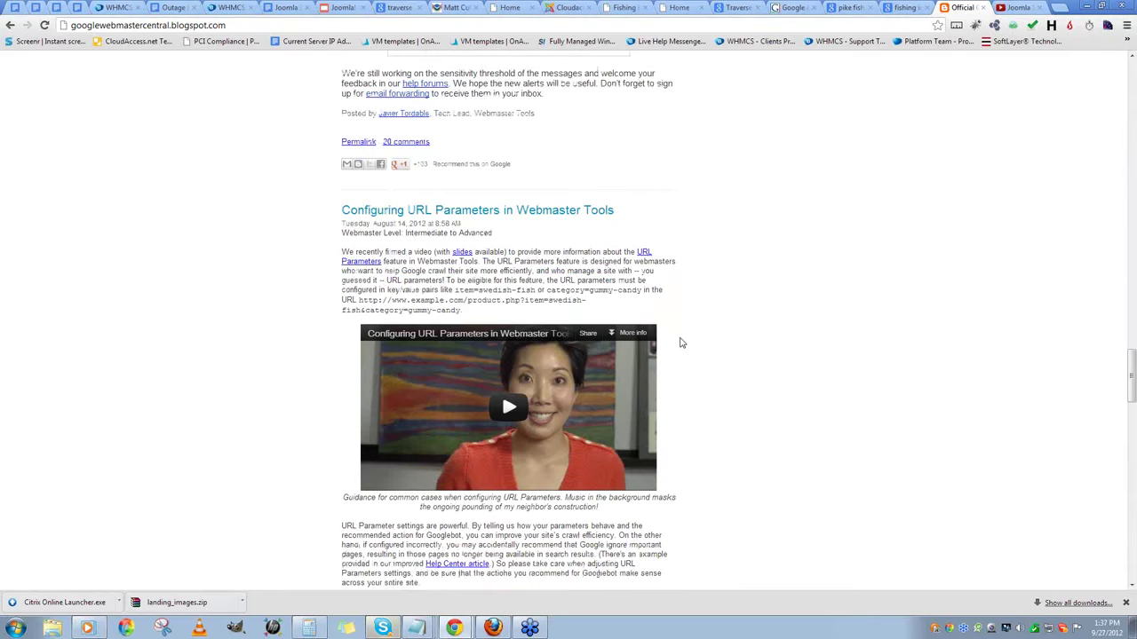
pyautogui.scroll(20, 682, 343)
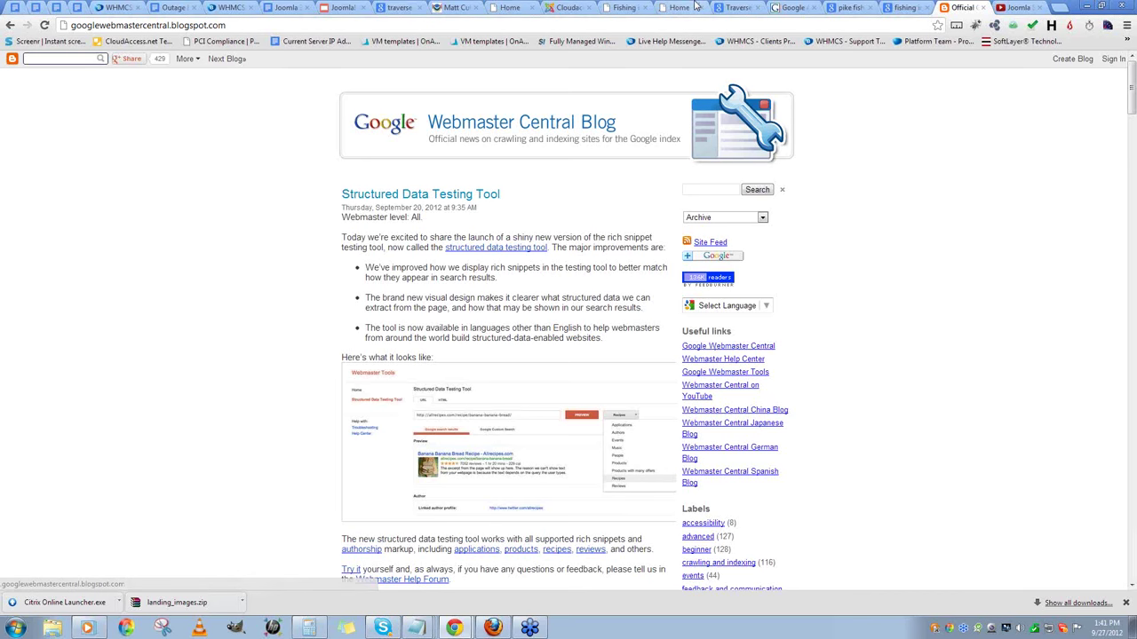
pyautogui.click(565, 7)
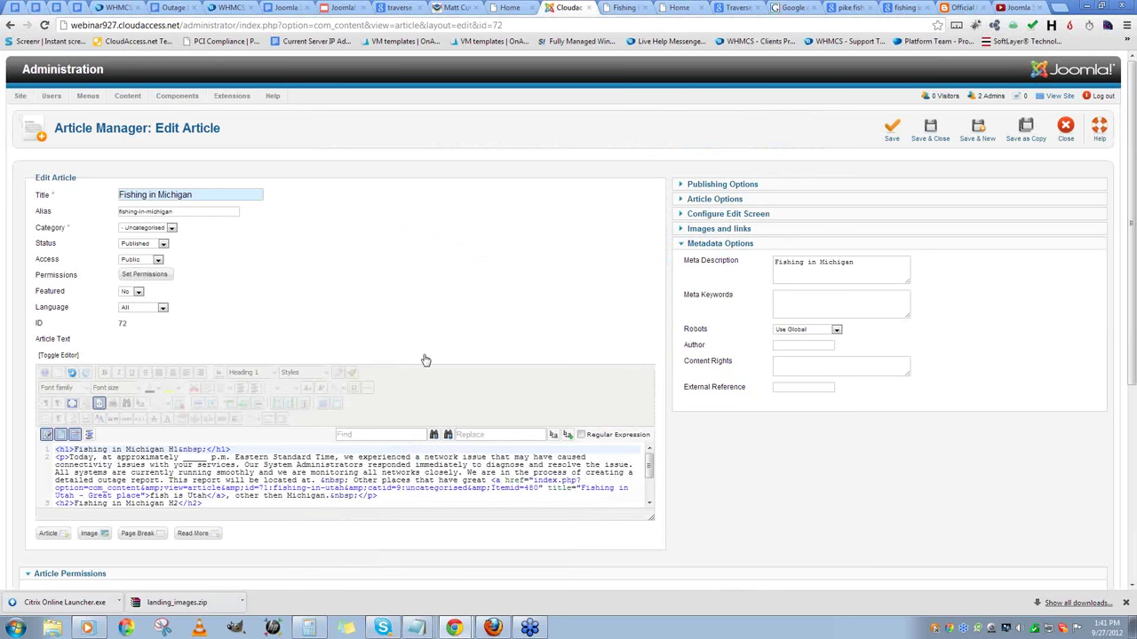
pyautogui.click(97, 404)
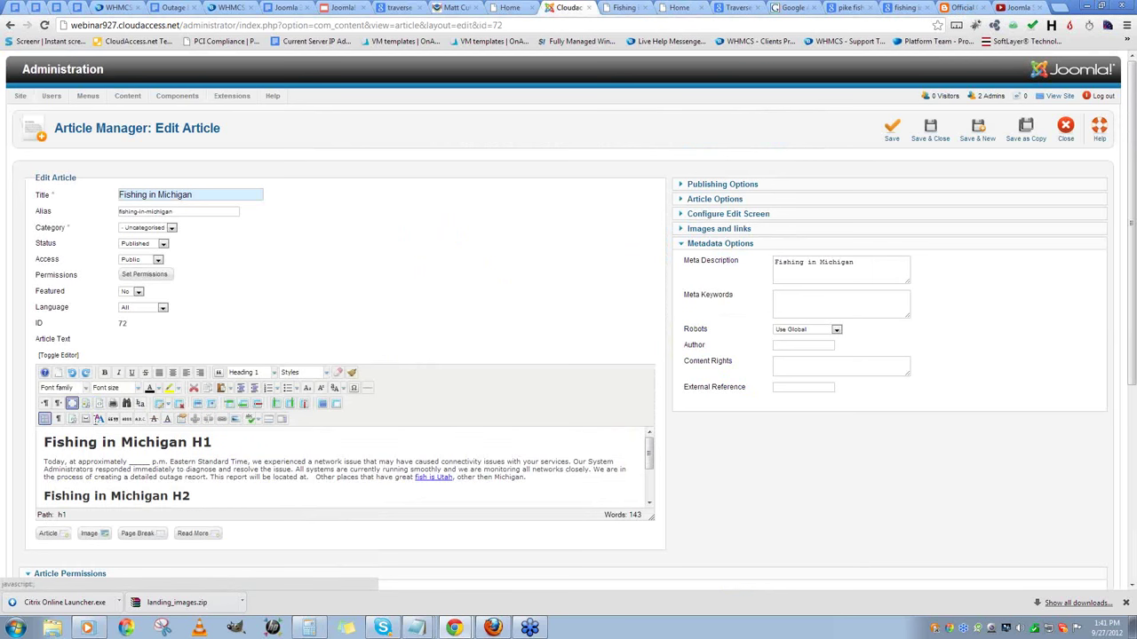
pyautogui.click(72, 404)
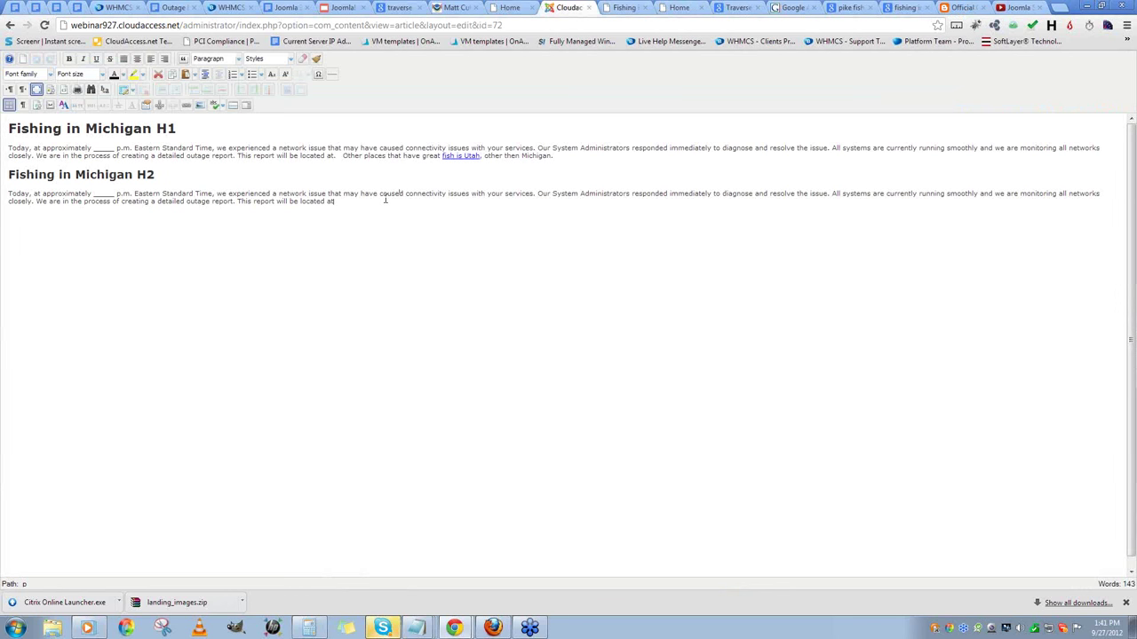
# - Add a new line below the article's last paragraph and choose joomla_black.gif as the image for it
pyautogui.press('Return')
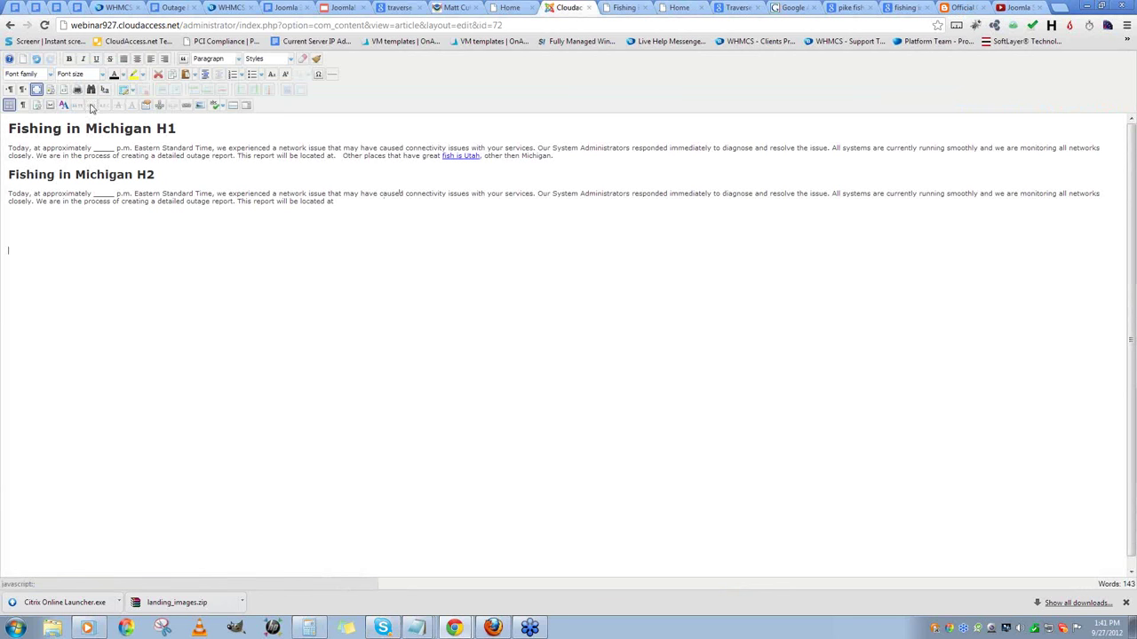
pyautogui.click(200, 105)
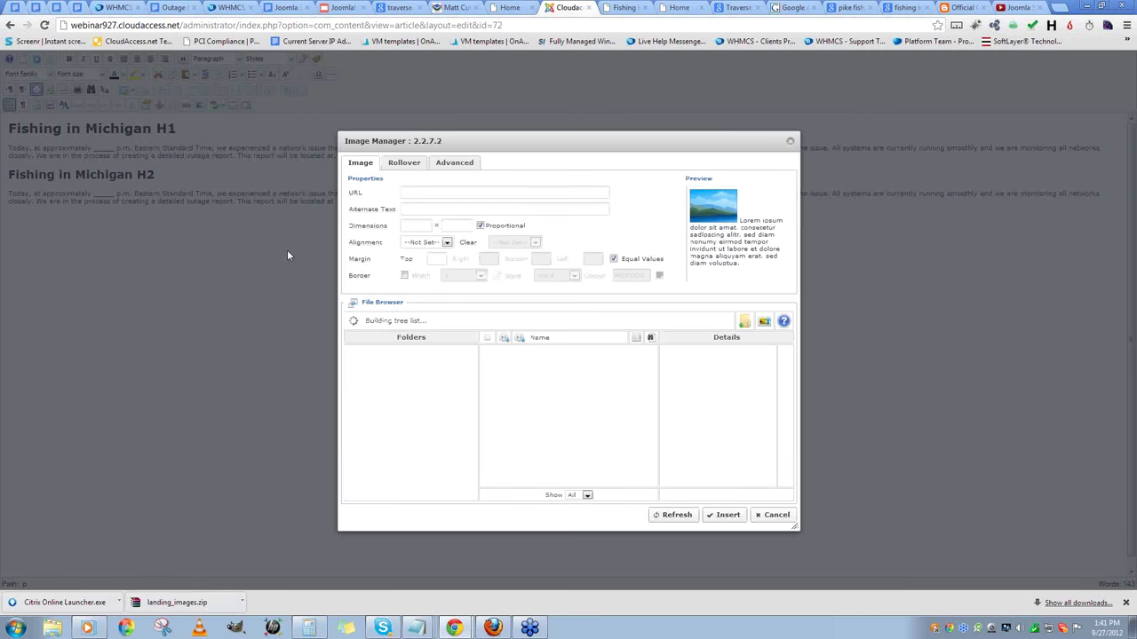
pyautogui.click(789, 141)
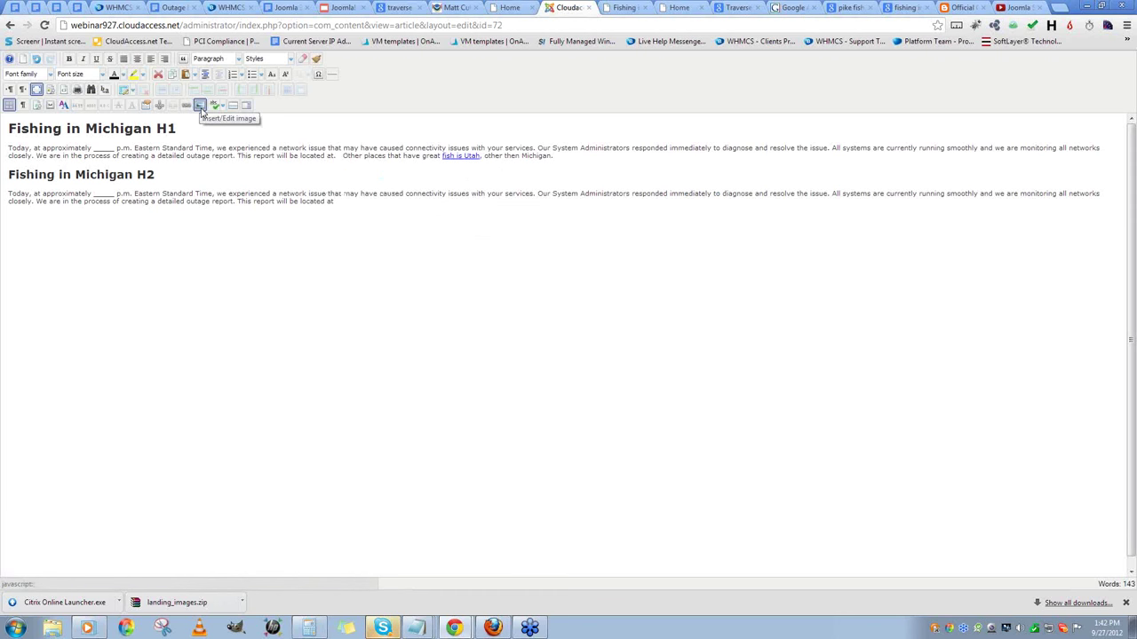
pyautogui.click(201, 108)
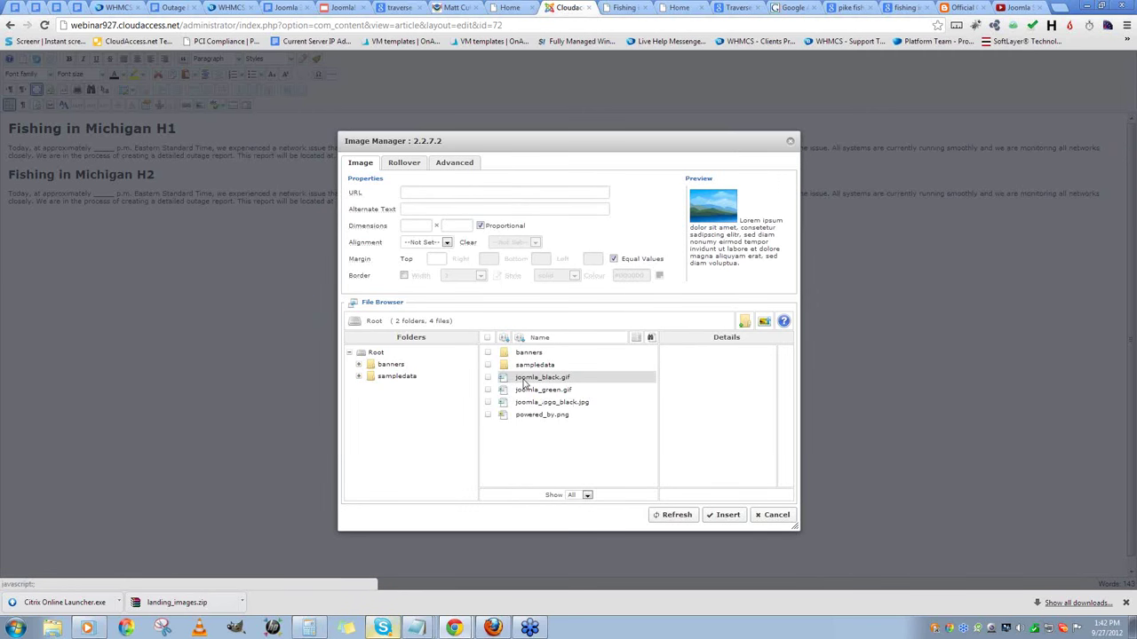
pyautogui.click(544, 378)
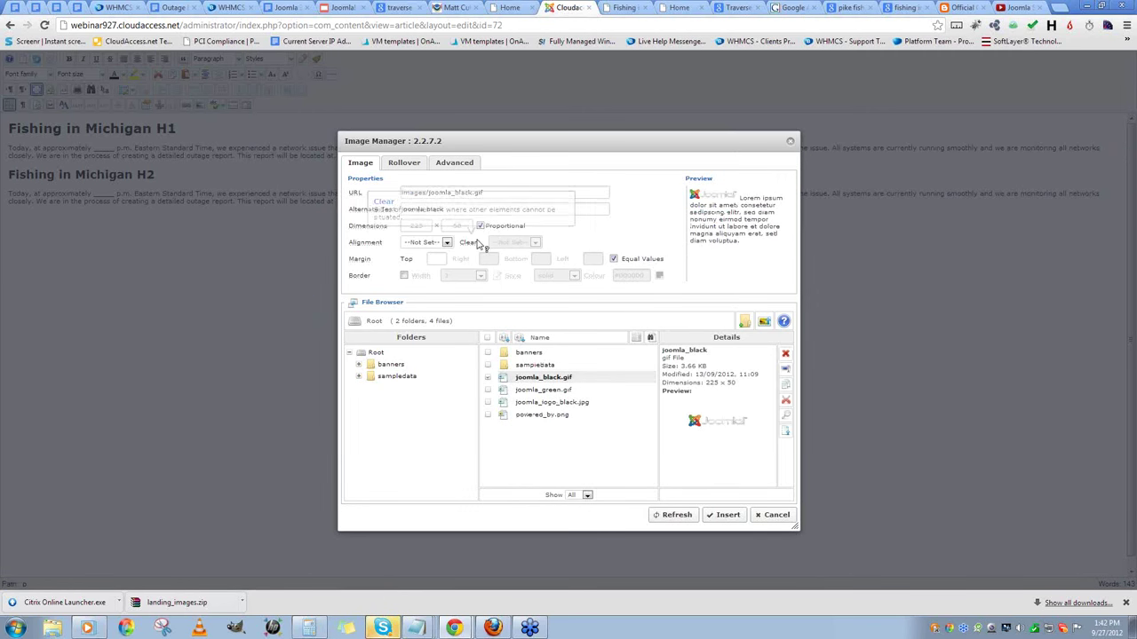
# - Set the image's alternate text to "Joomla logo" and insert the image into the article
pyautogui.moveTo(472, 211); pyautogui.dragTo(423, 222)
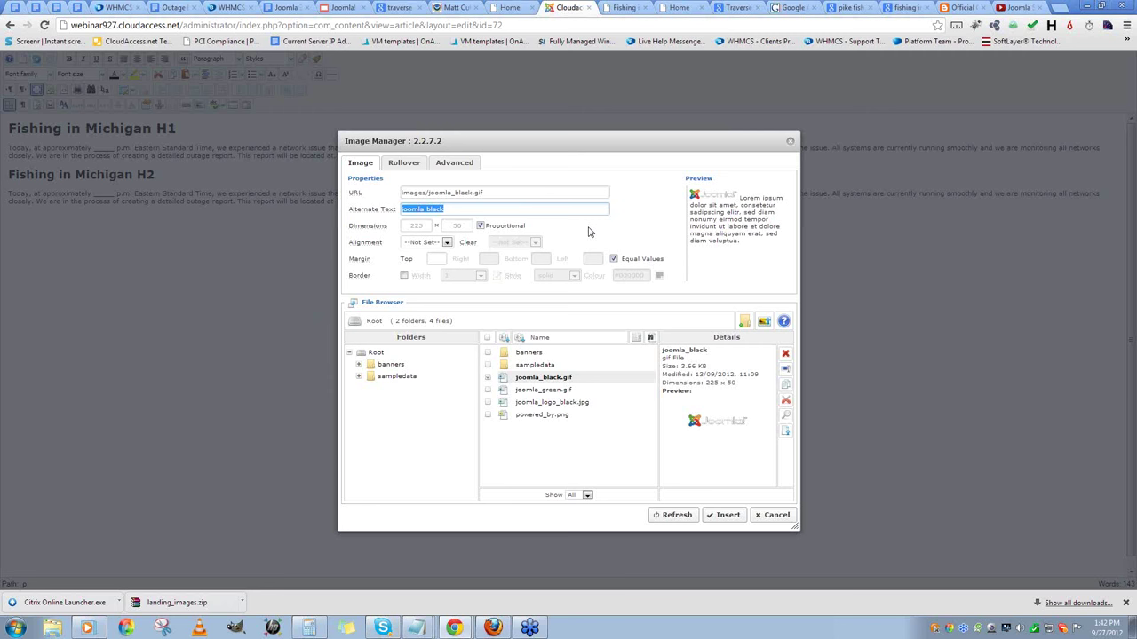
pyautogui.write('Colored Joom')
pyautogui.write('la logo')
pyautogui.press('BackSpace')
pyautogui.press('BackSpace')
pyautogui.press('BackSpace')
pyautogui.press('BackSpace')
pyautogui.press('BackSpace')
pyautogui.press('BackSpace')
pyautogui.press('BackSpace')
pyautogui.press('BackSpace')
pyautogui.click(645, 211)
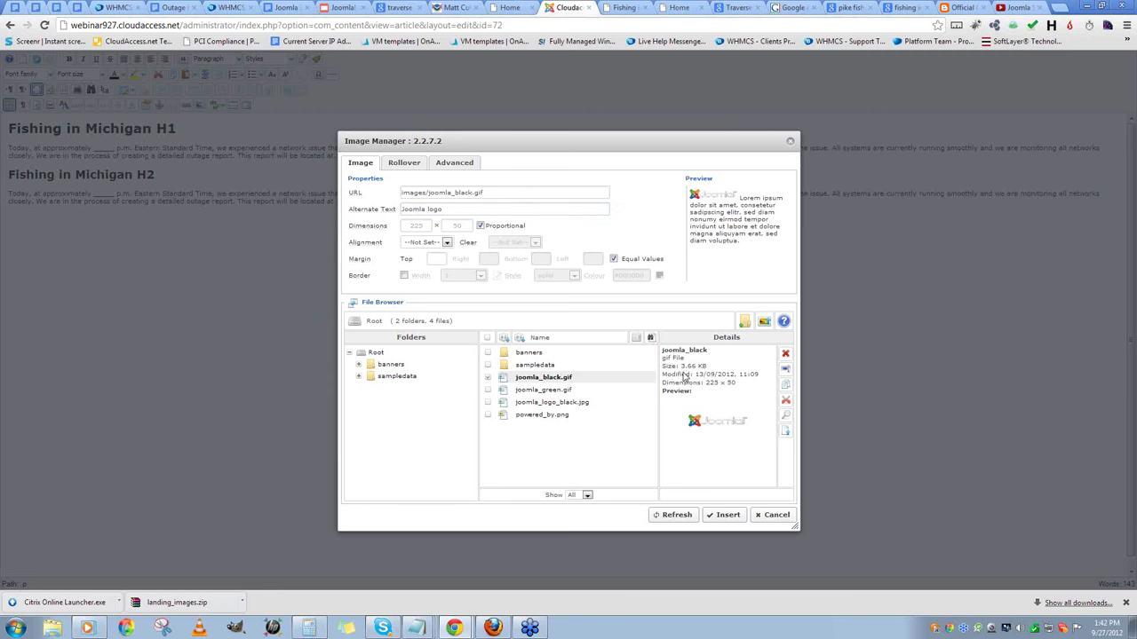
pyautogui.click(724, 515)
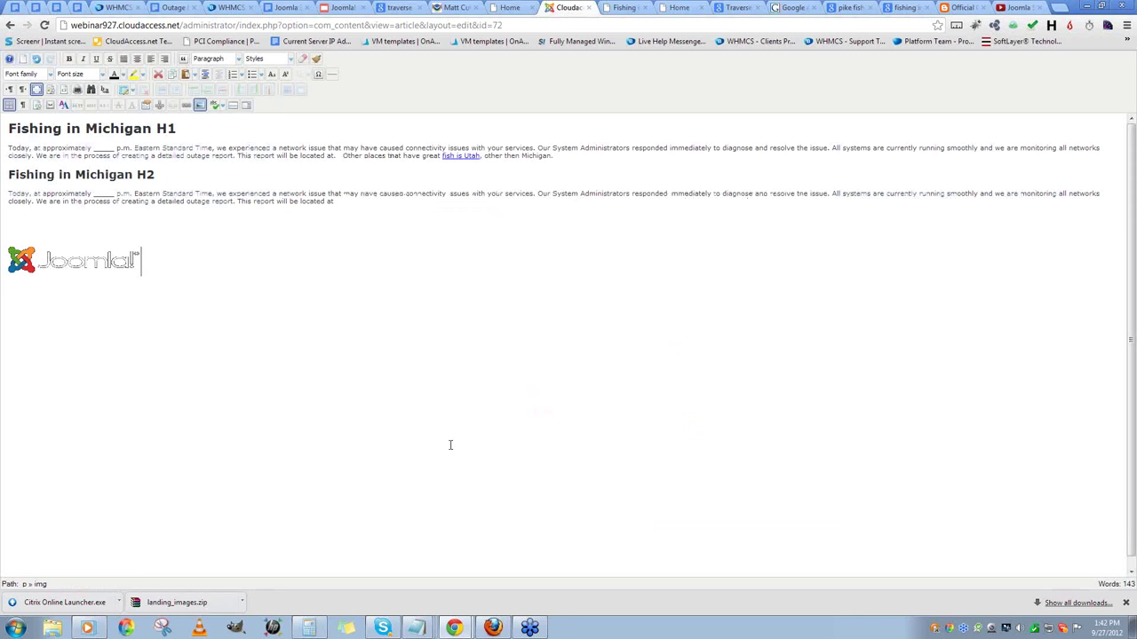
pyautogui.click(67, 267)
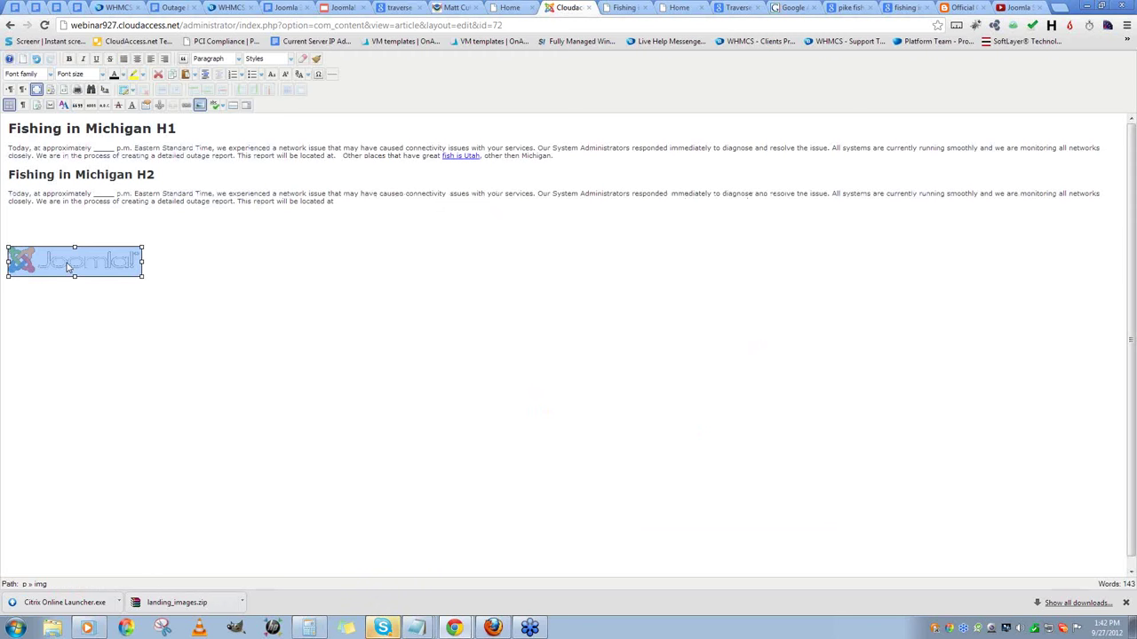
pyautogui.click(205, 269)
pyautogui.click(63, 270)
pyautogui.click(188, 105)
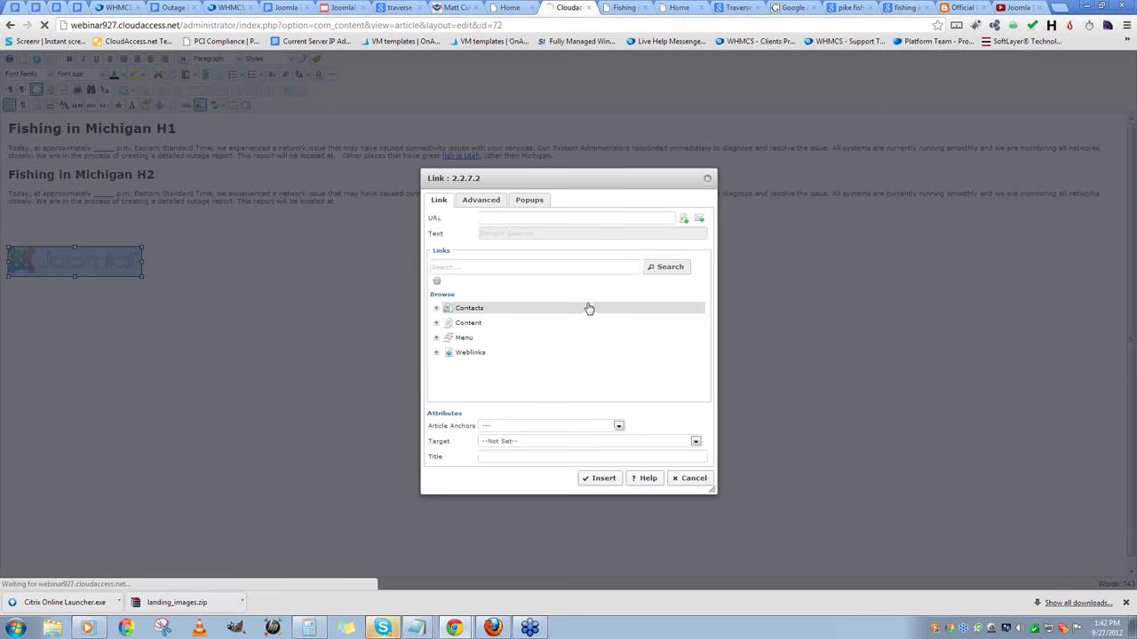
pyautogui.click(513, 218)
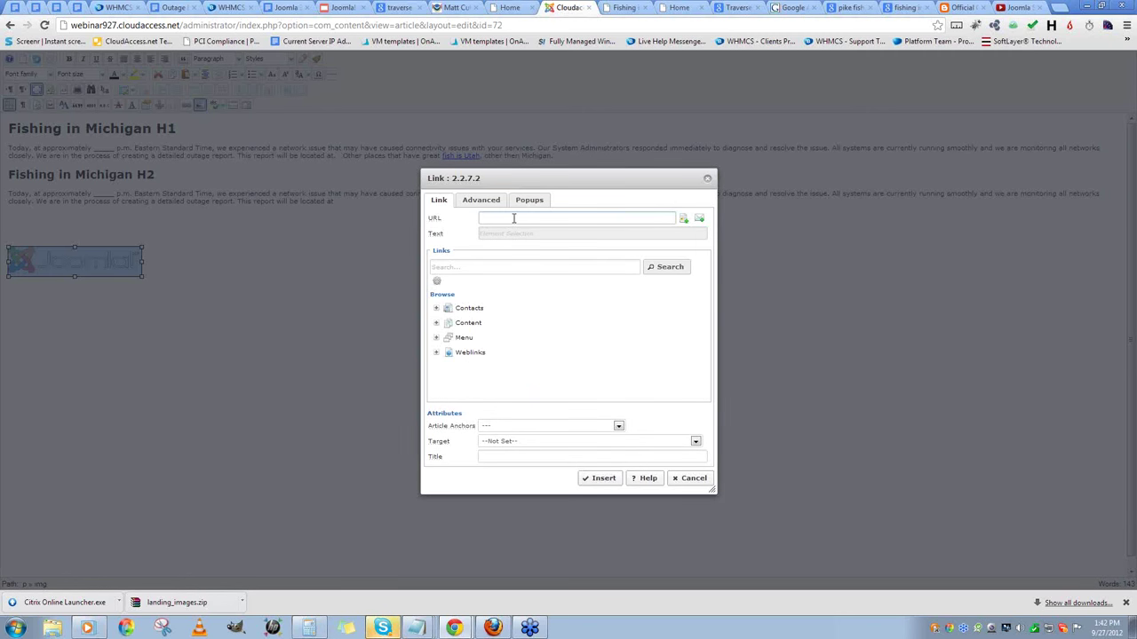
pyautogui.write('http://www.google.com')
pyautogui.press('Tab')
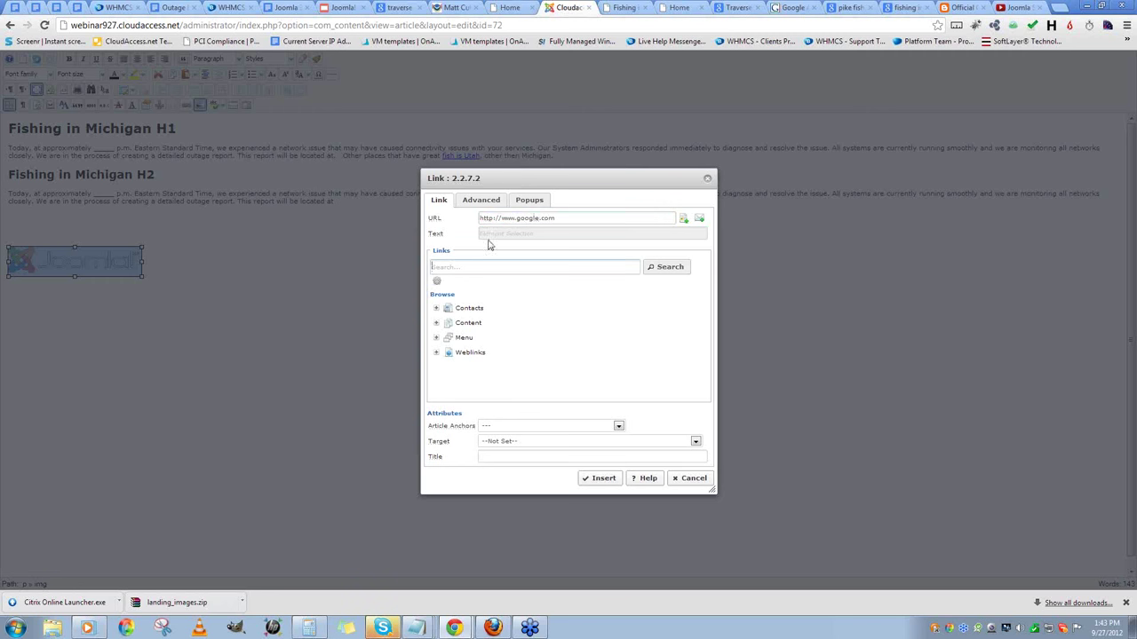
pyautogui.click(500, 459)
pyautogui.write('Google')
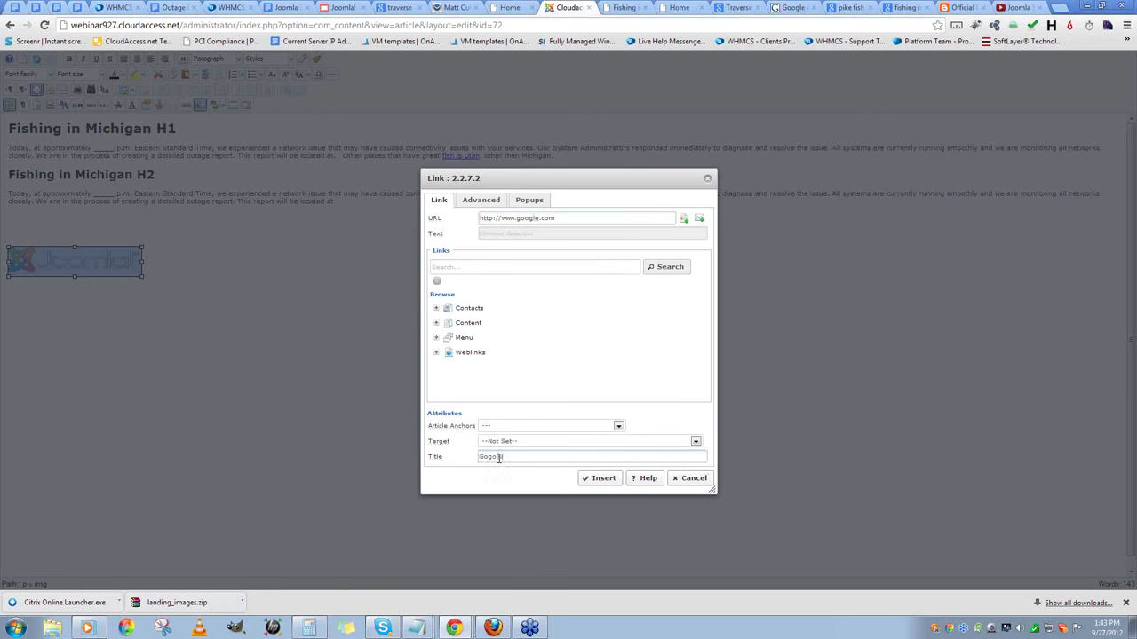
pyautogui.press('BackSpace')
pyautogui.press('BackSpace')
pyautogui.write('Joomla logo')
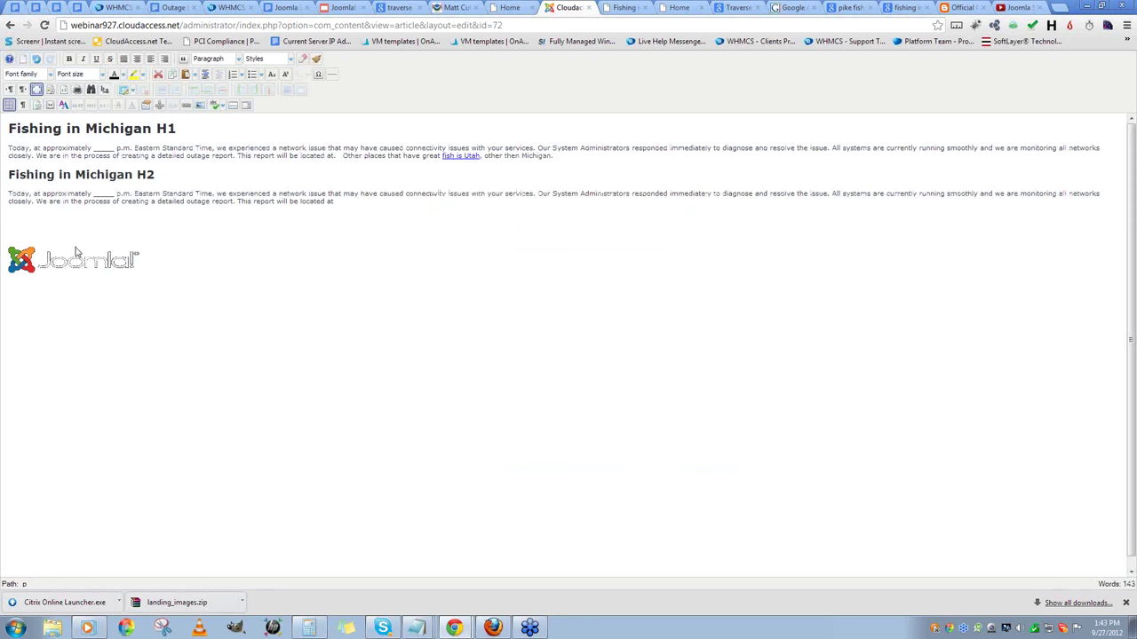
# - Deselect the Joomla logo image and add an empty line below it
pyautogui.moveTo(238, 407); pyautogui.dragTo(270, 280)
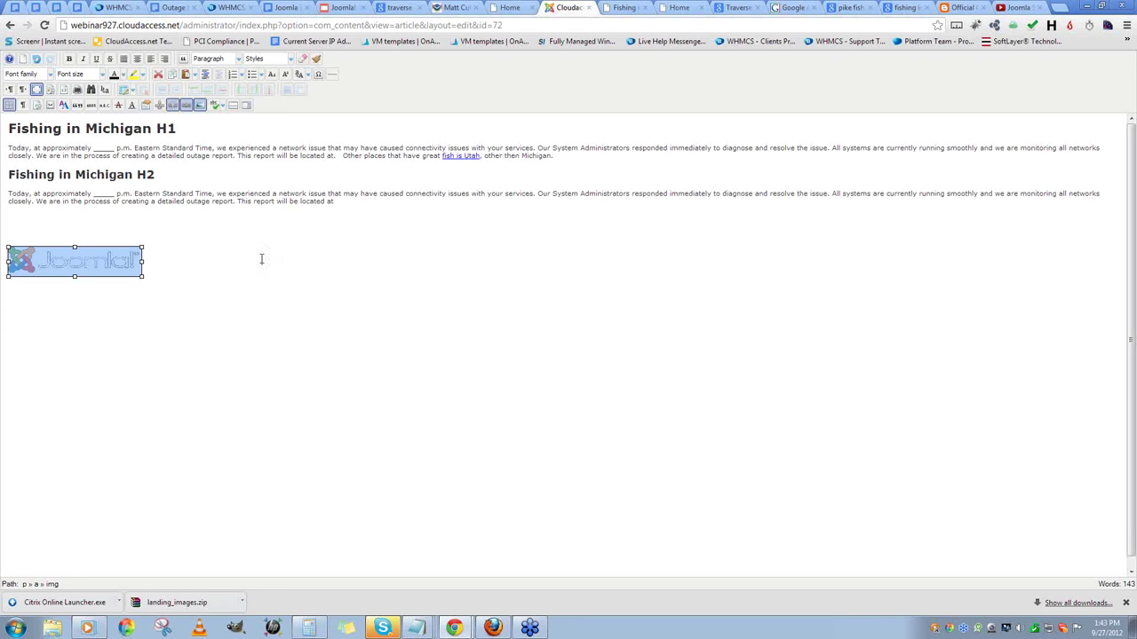
pyautogui.click(320, 268)
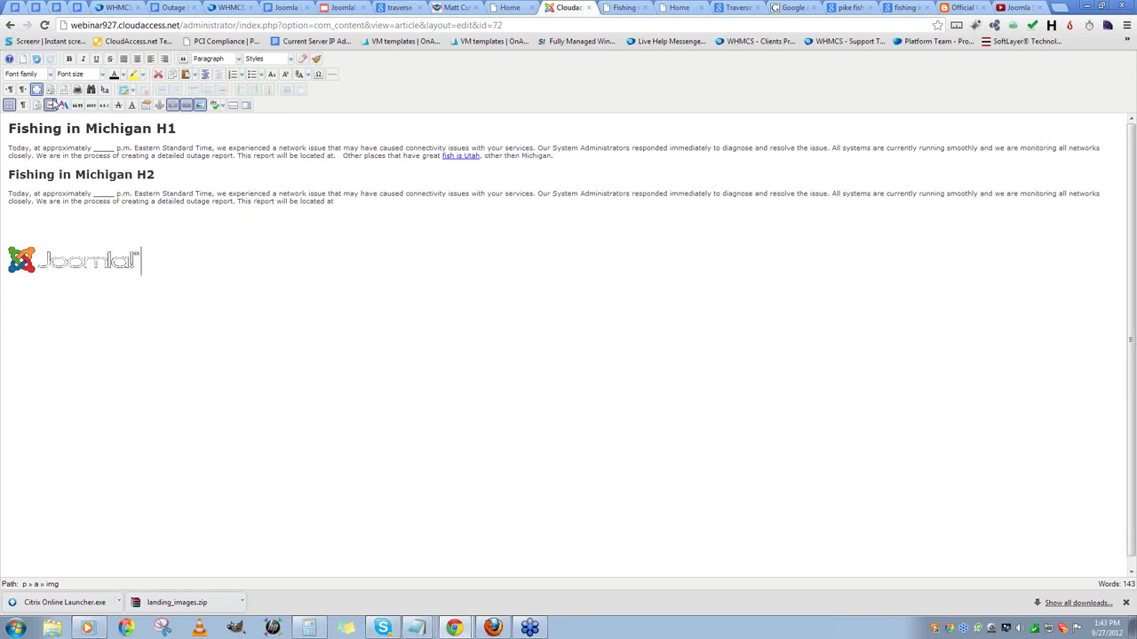
pyautogui.click(186, 292)
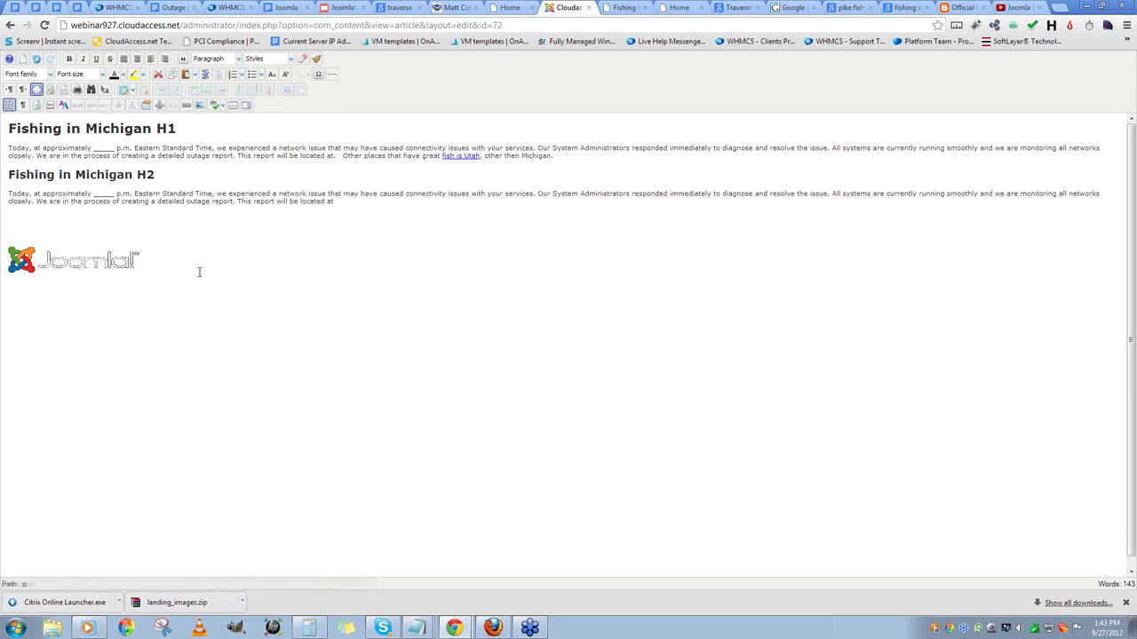
pyautogui.press('Return')
# - Check the text and title attributes of the "fish is Utah" link in the first paragraph without changing them
pyautogui.click(450, 157)
pyautogui.click(172, 104)
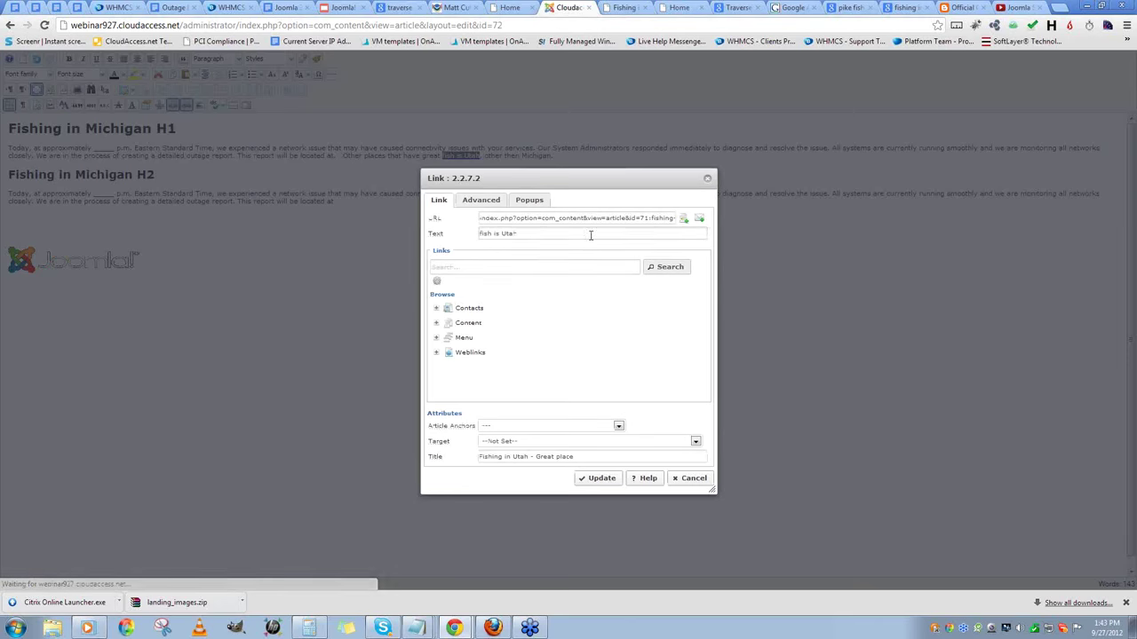
pyautogui.moveTo(437, 240)
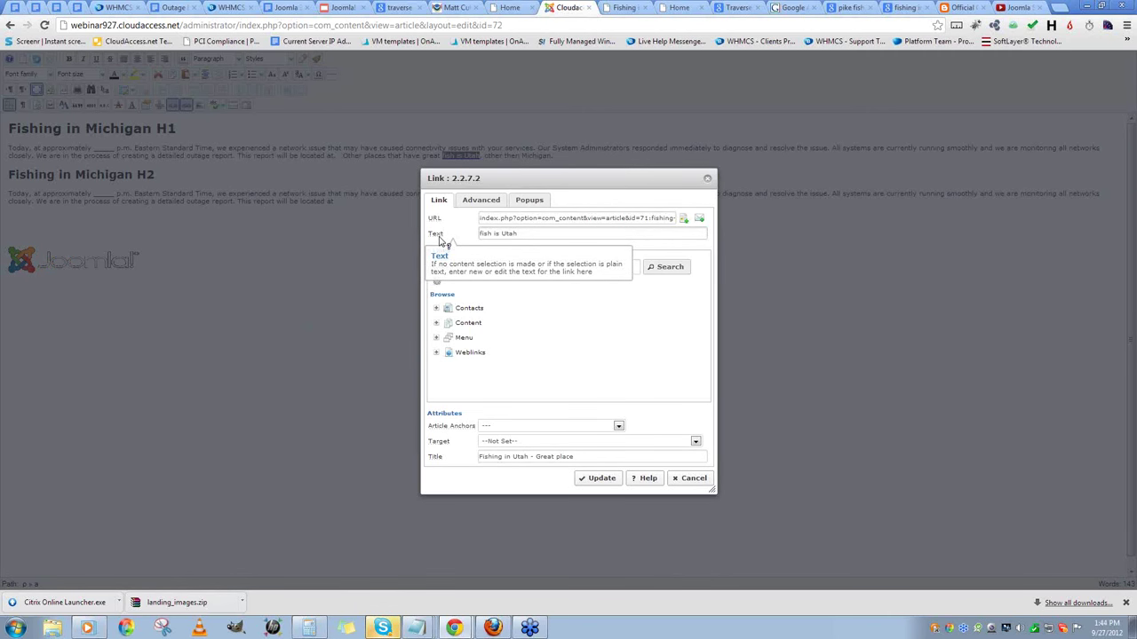
pyautogui.click(691, 479)
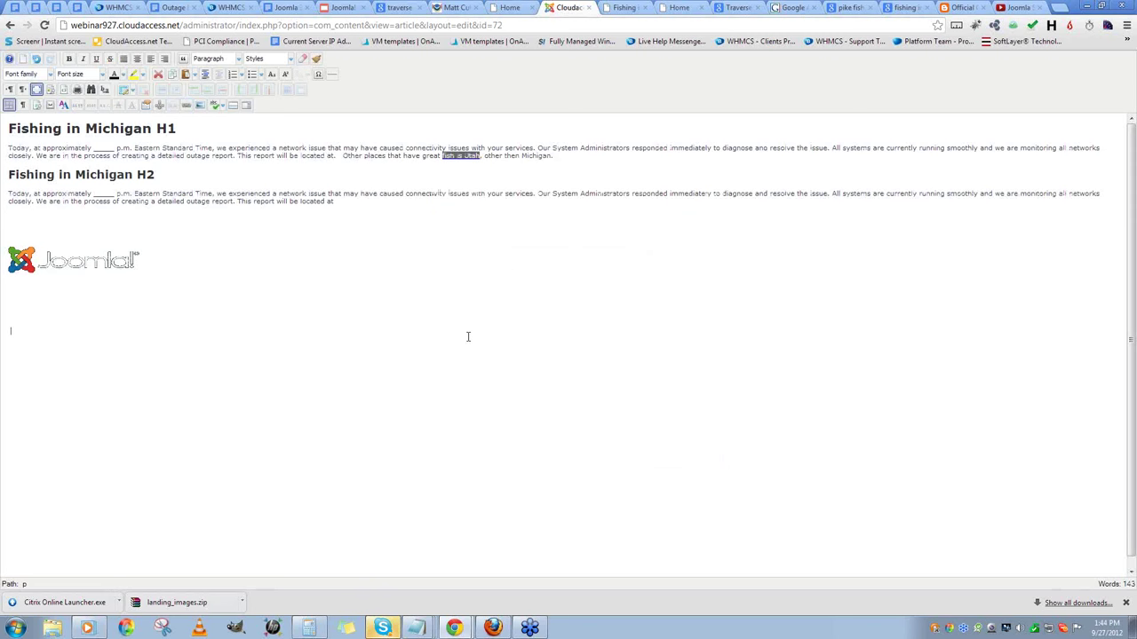
# - Link the words "experienced a network" under the H2 heading to the Fishing in Michigan article, with the link title "network"
pyautogui.click(309, 183)
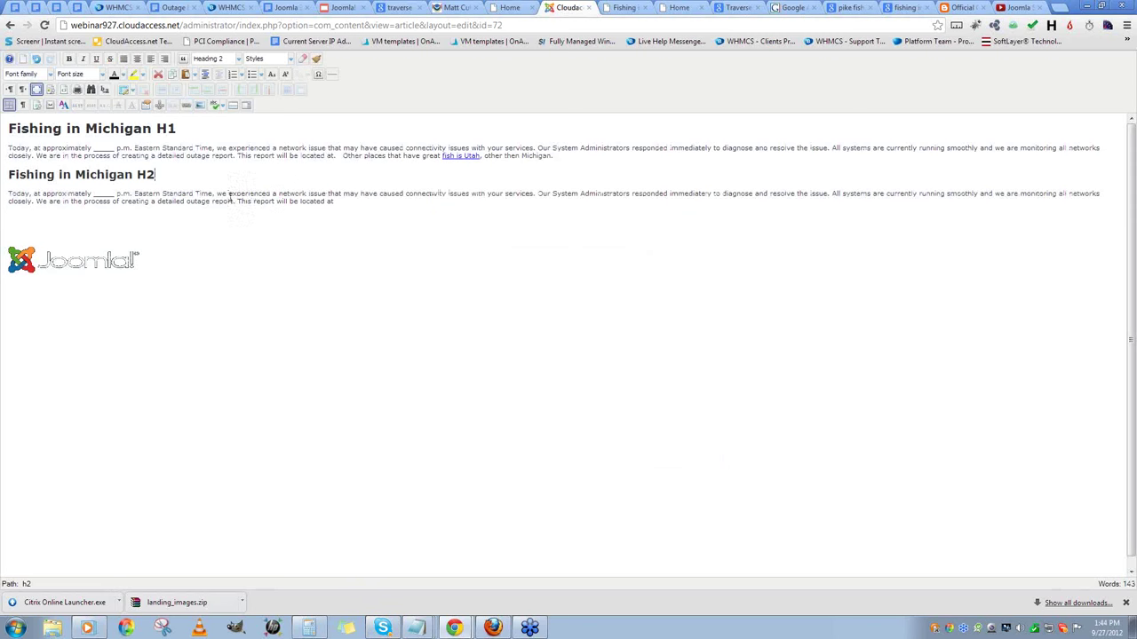
pyautogui.moveTo(227, 193); pyautogui.dragTo(309, 193)
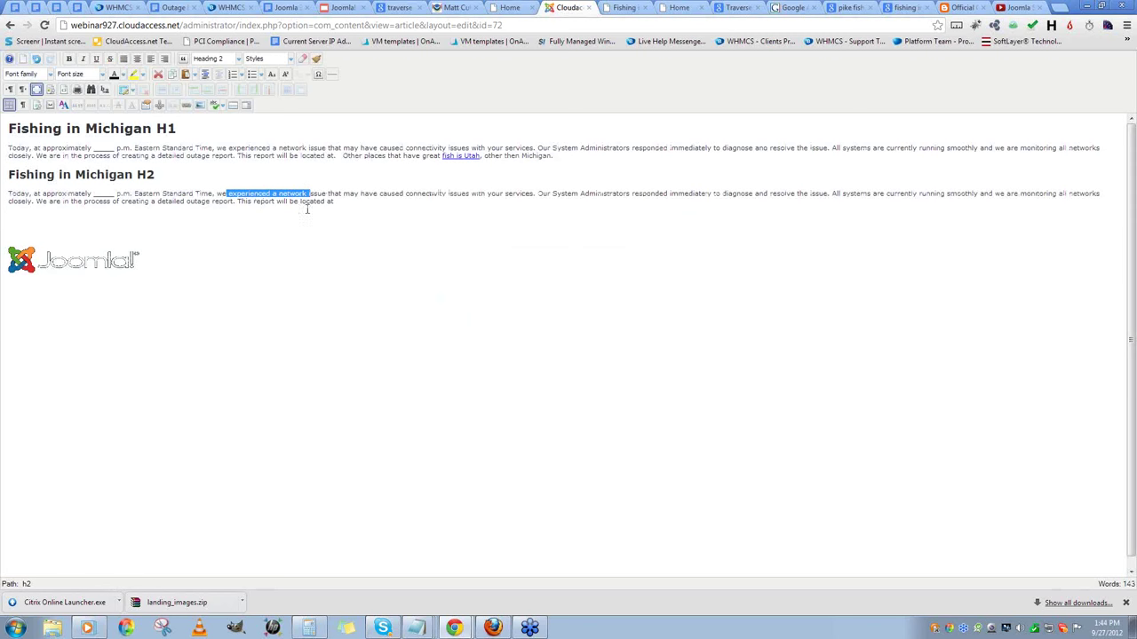
pyautogui.click(189, 104)
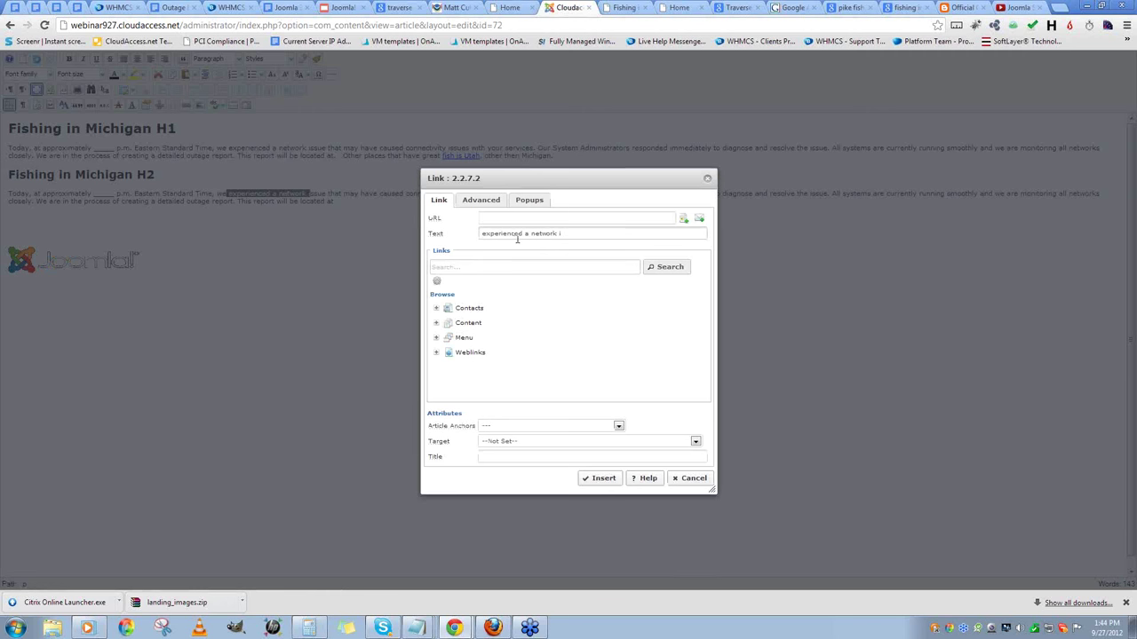
pyautogui.click(515, 456)
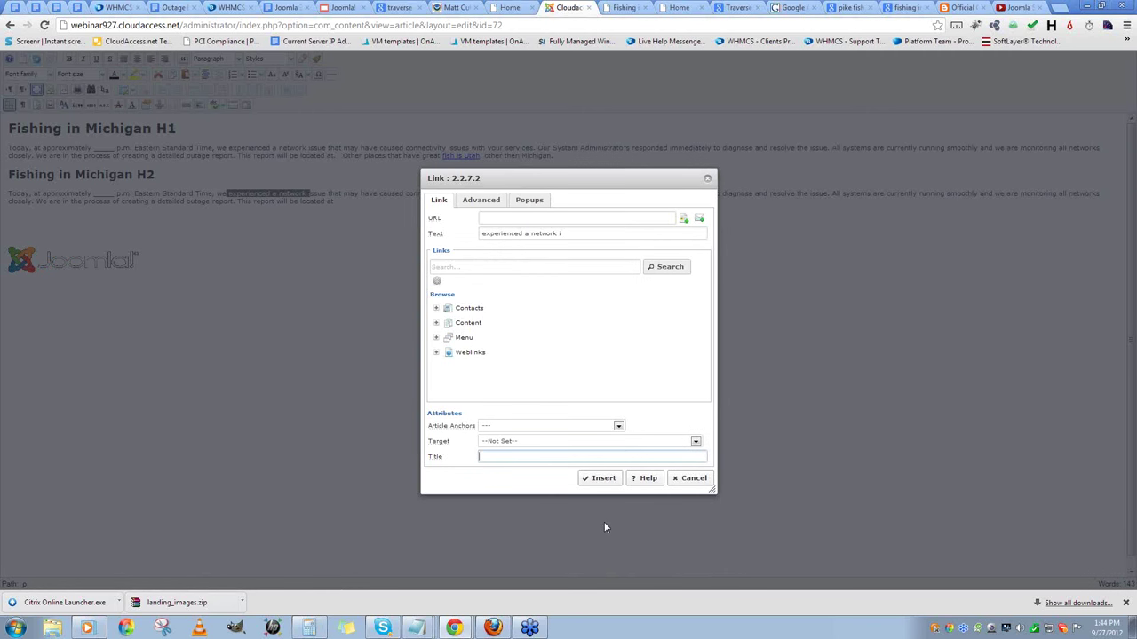
pyautogui.write('network')
pyautogui.click(436, 323)
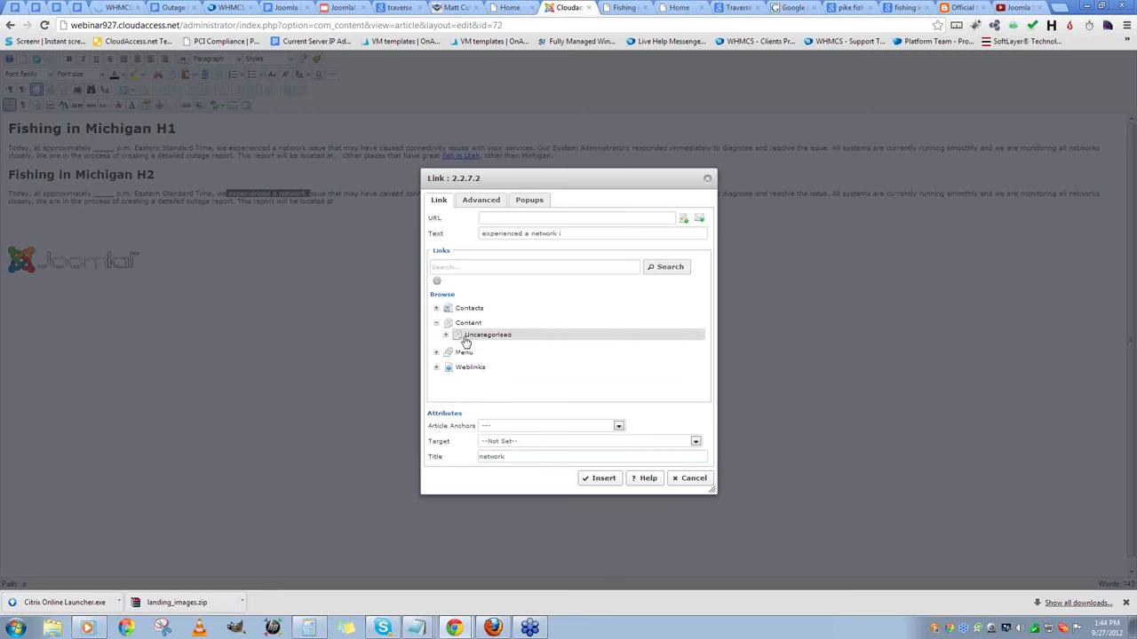
pyautogui.click(448, 336)
pyautogui.click(484, 348)
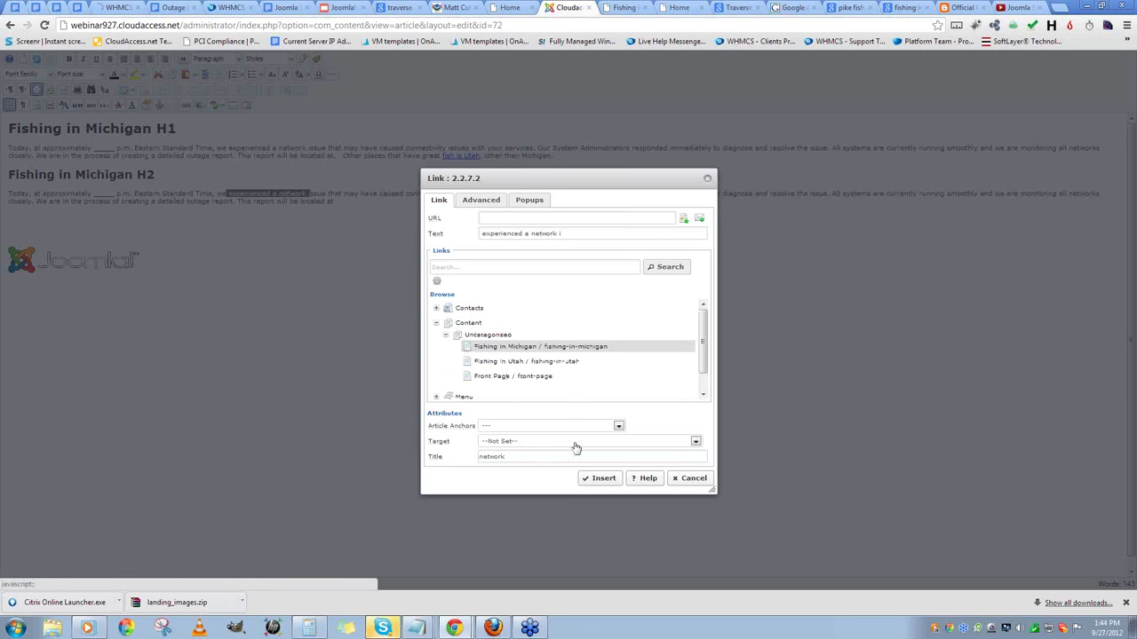
pyautogui.click(526, 458)
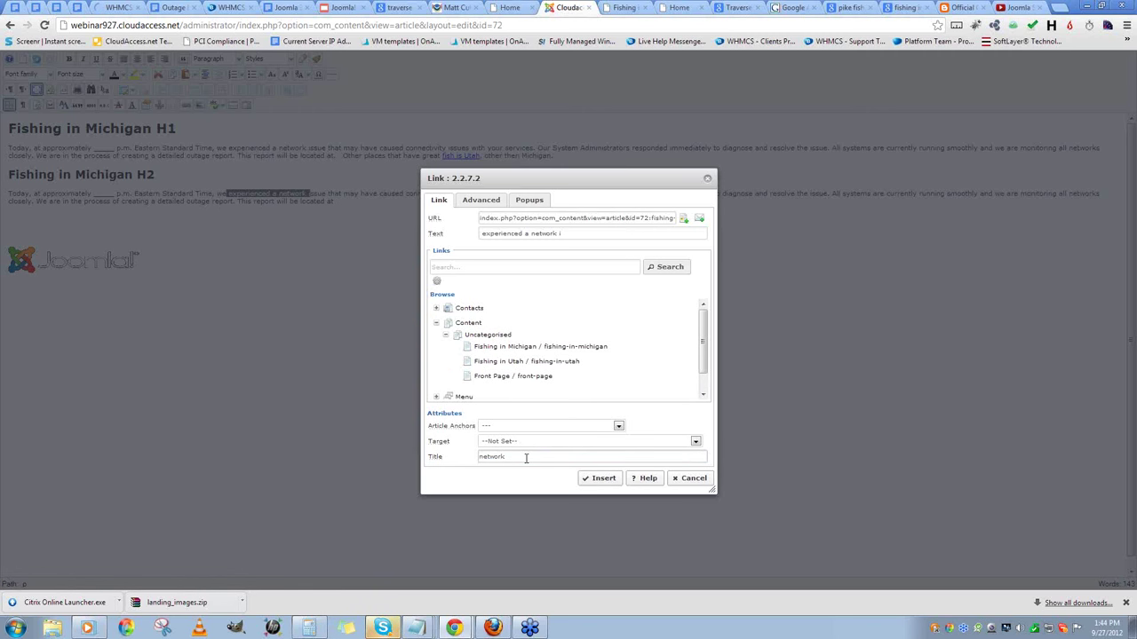
pyautogui.hotkey('ctrl', 'a')
pyautogui.click(602, 480)
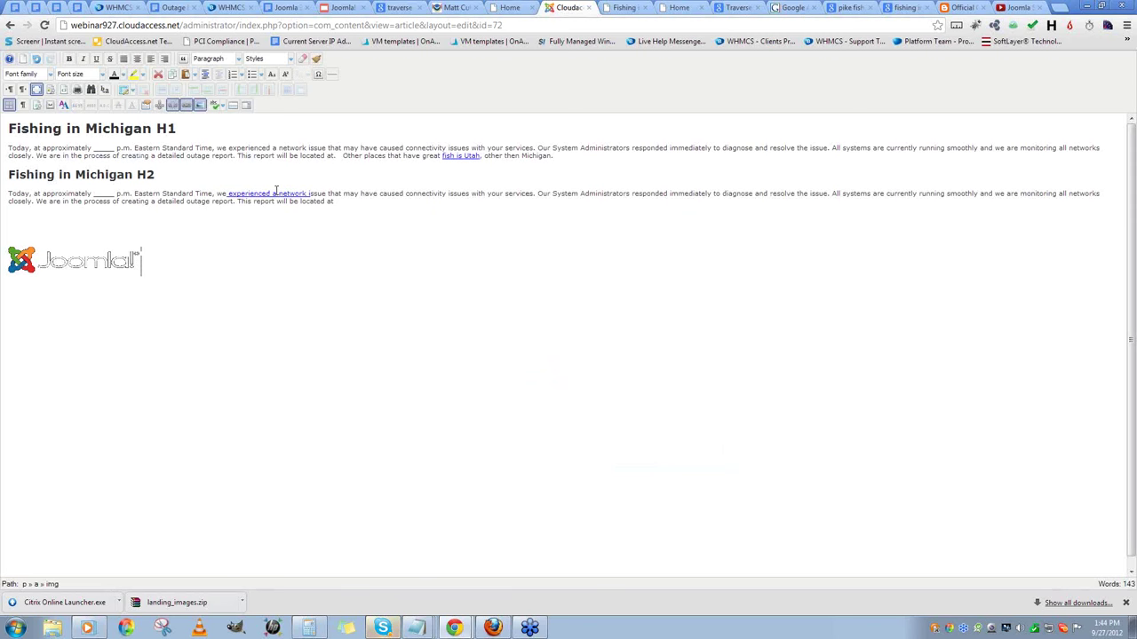
pyautogui.click(278, 287)
pyautogui.click(251, 280)
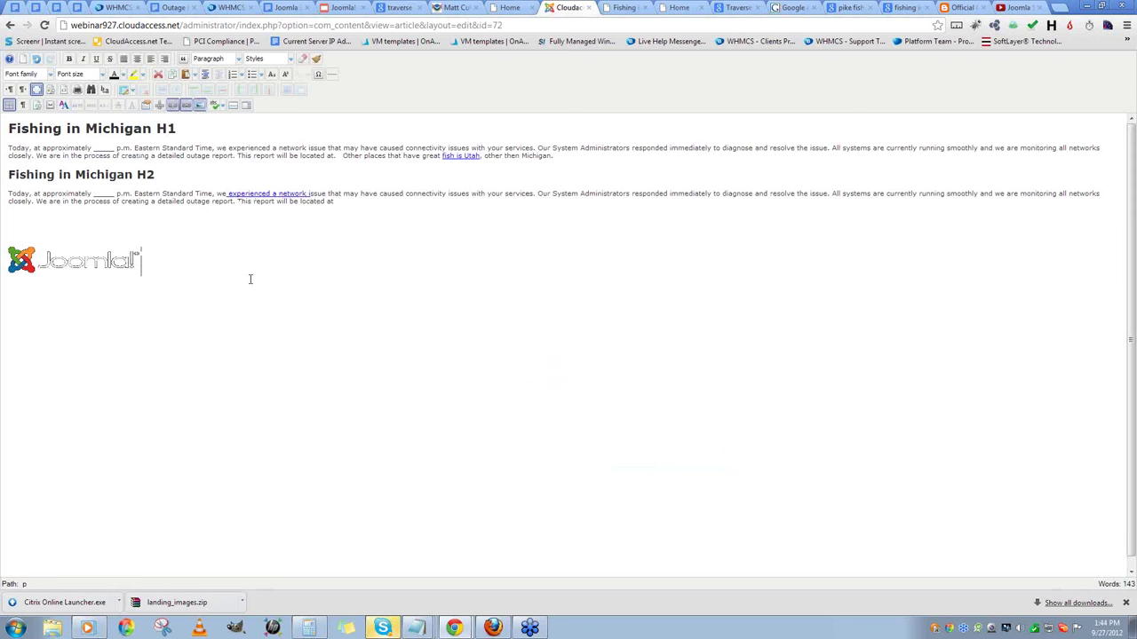
pyautogui.click(449, 194)
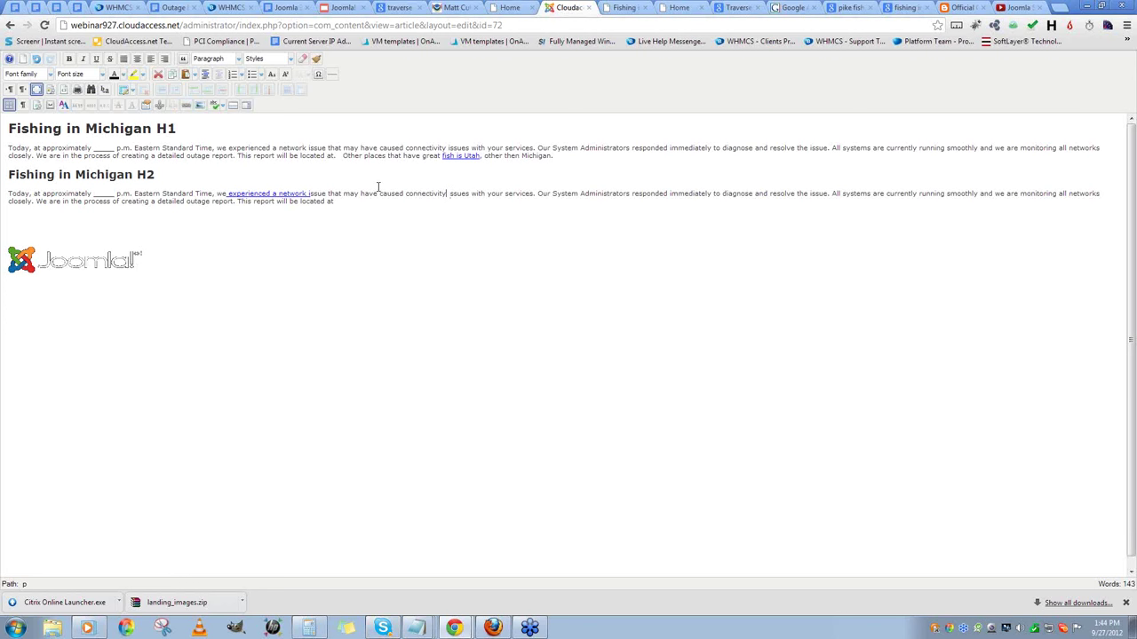
# - Point out the "experienced a network" link and the Joomla logo image, and leave the editor's full-screen mode
pyautogui.click(281, 192)
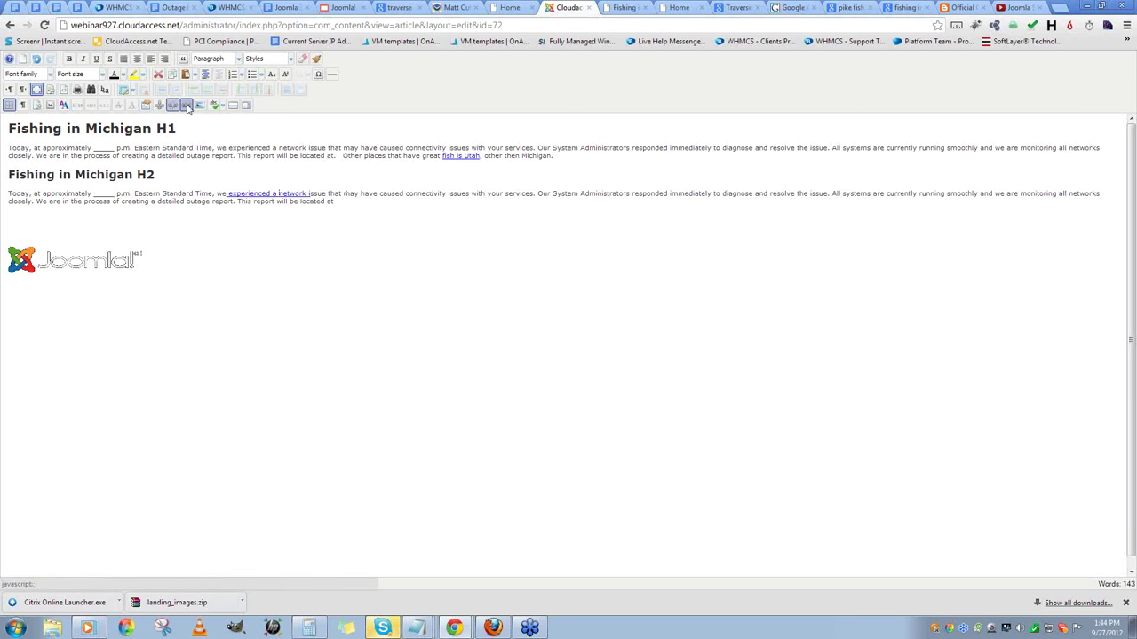
pyautogui.click(93, 262)
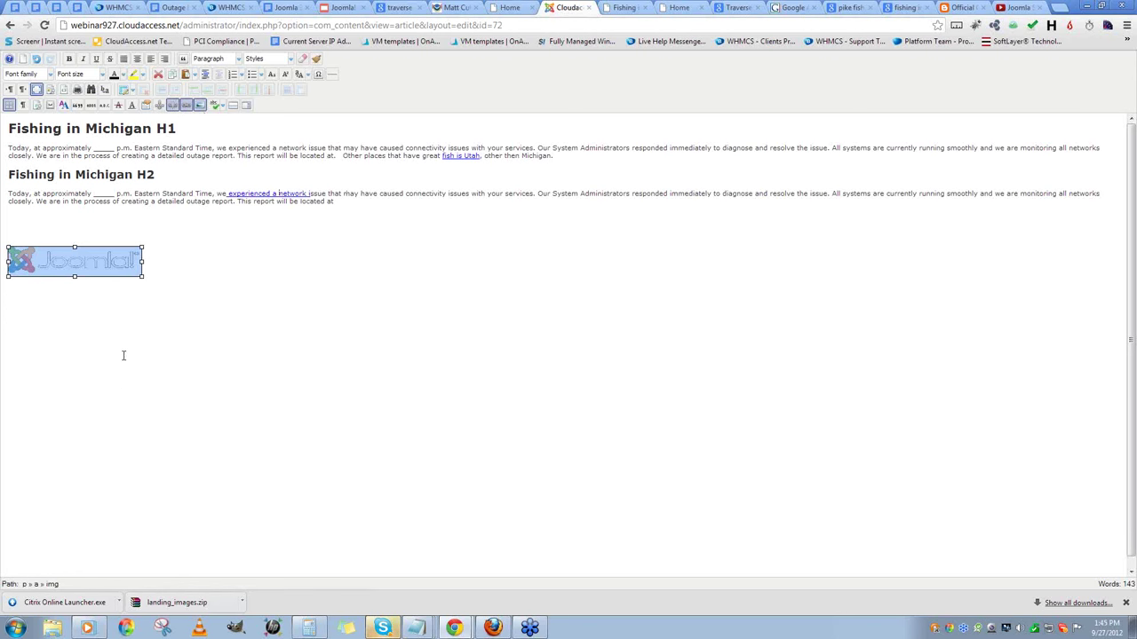
pyautogui.click(177, 285)
pyautogui.click(170, 445)
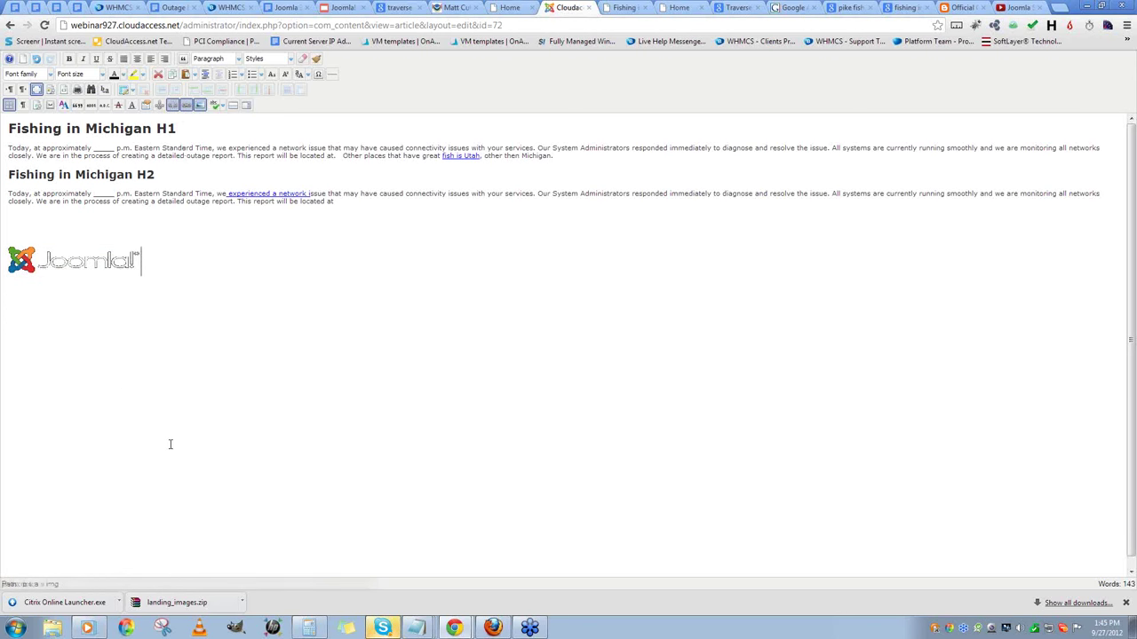
pyautogui.click(36, 89)
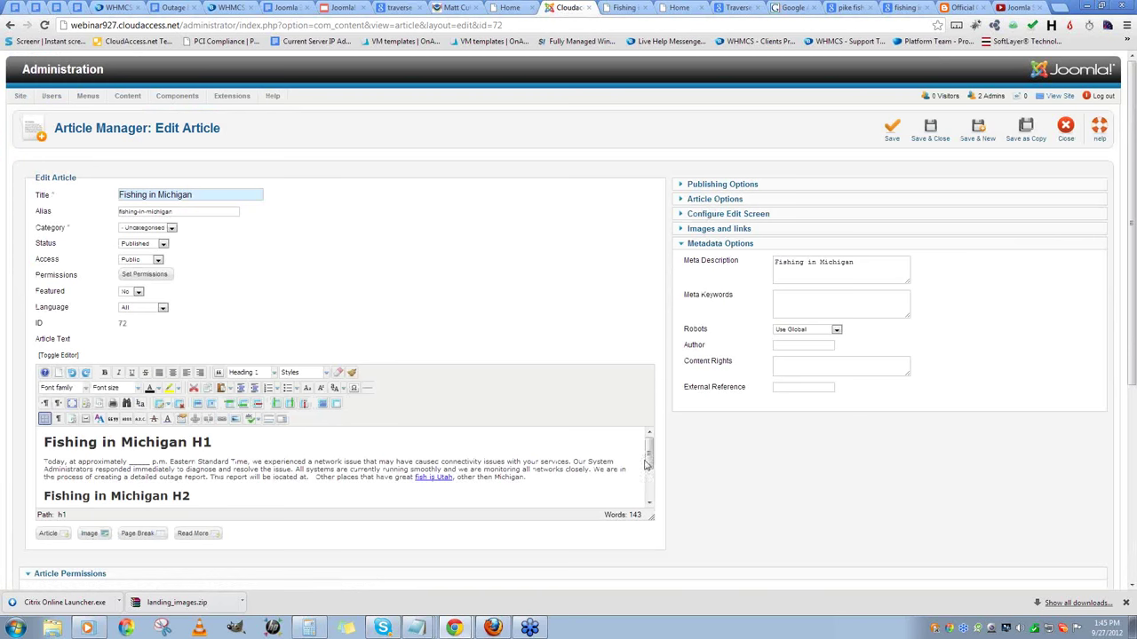
# - Insert the powered_by.png image below the paragraph under the H2 heading
pyautogui.scroll(-3, 375, 473)
pyautogui.click(375, 472)
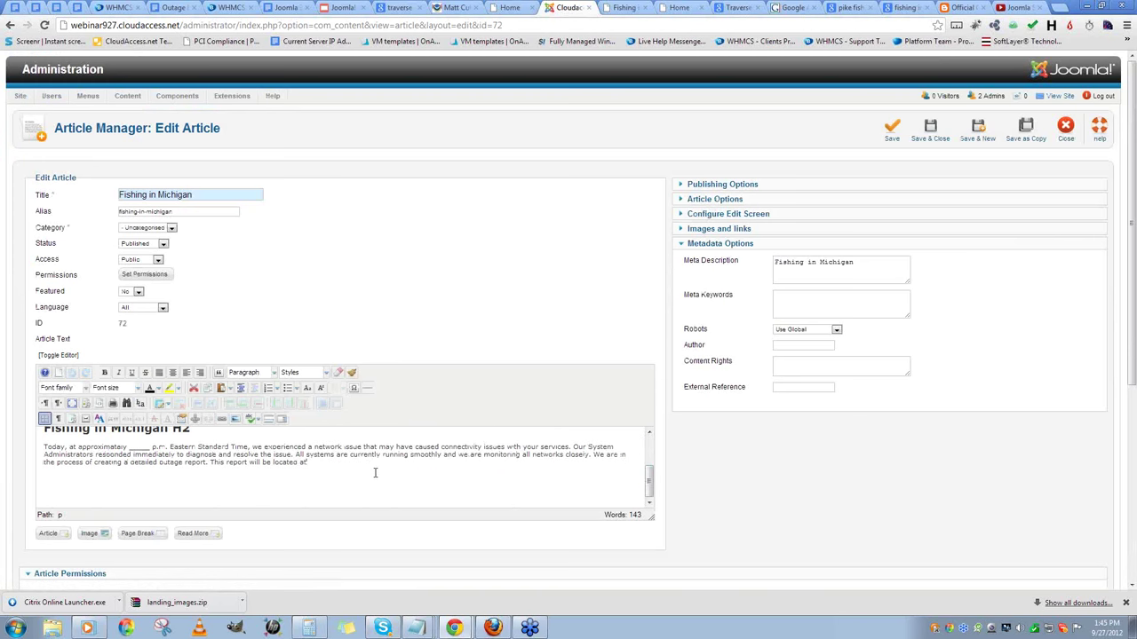
pyautogui.click(96, 534)
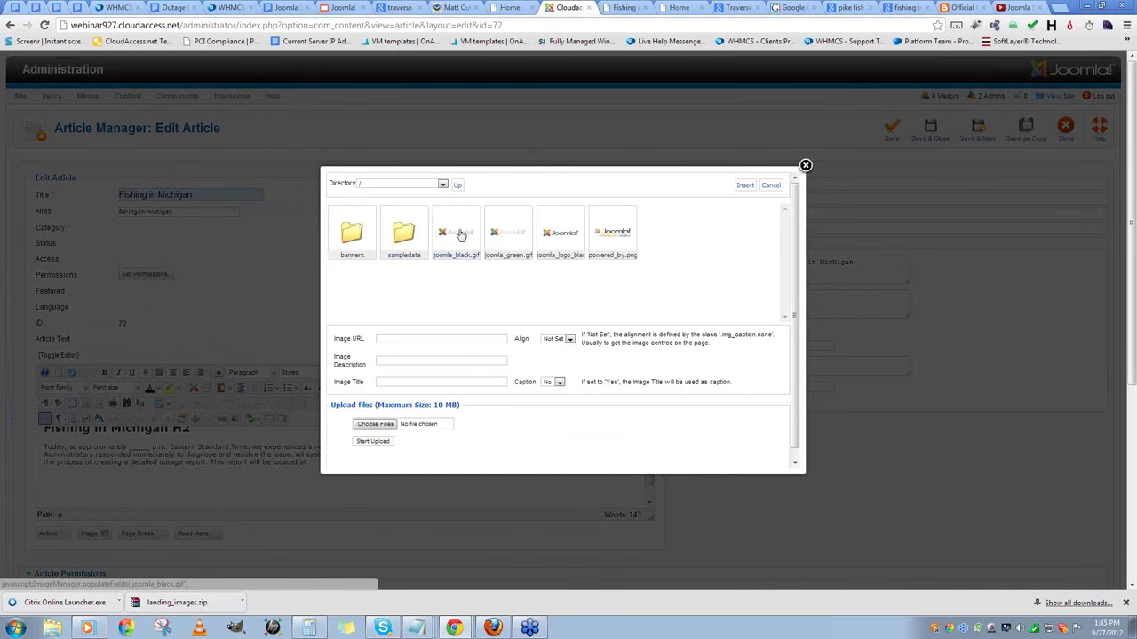
pyautogui.click(457, 235)
pyautogui.click(613, 233)
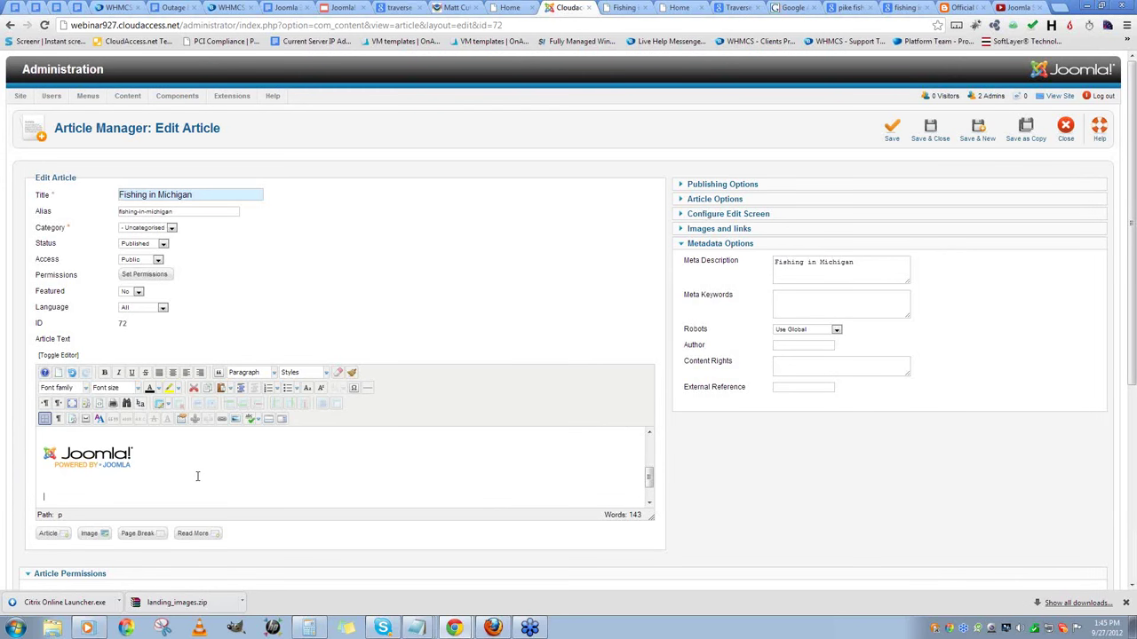
# - Add the line "jump down to something:" above the "Fishing in Michigan H1" heading
pyautogui.click(194, 418)
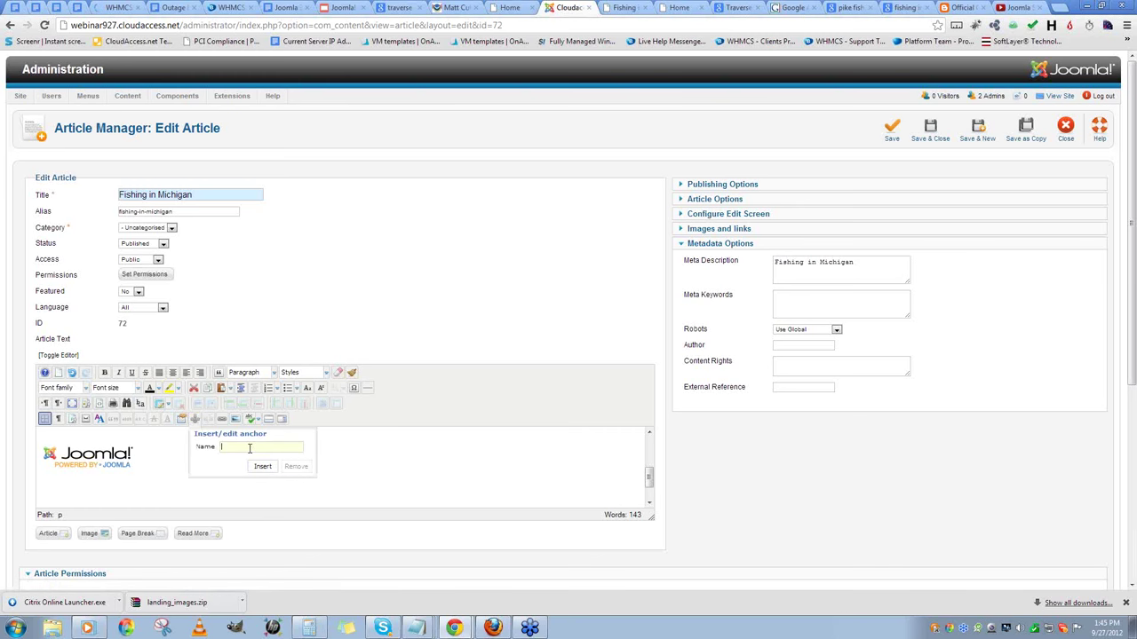
pyautogui.click(293, 463)
pyautogui.scroll(3, 300, 469)
pyautogui.scroll(1, 299, 469)
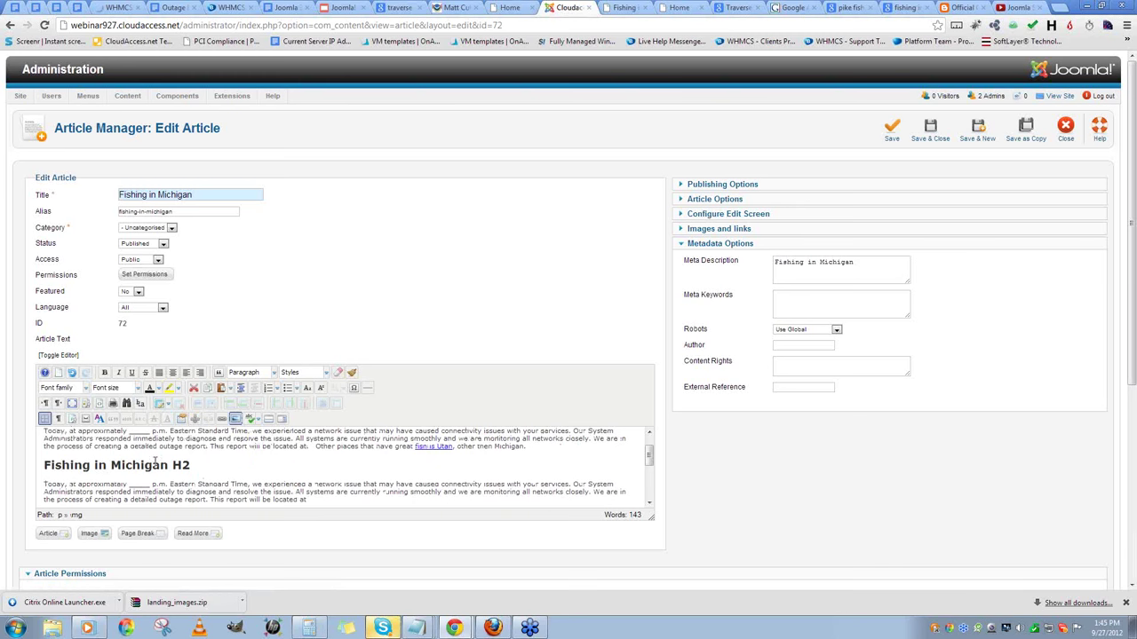
pyautogui.scroll(1, 148, 471)
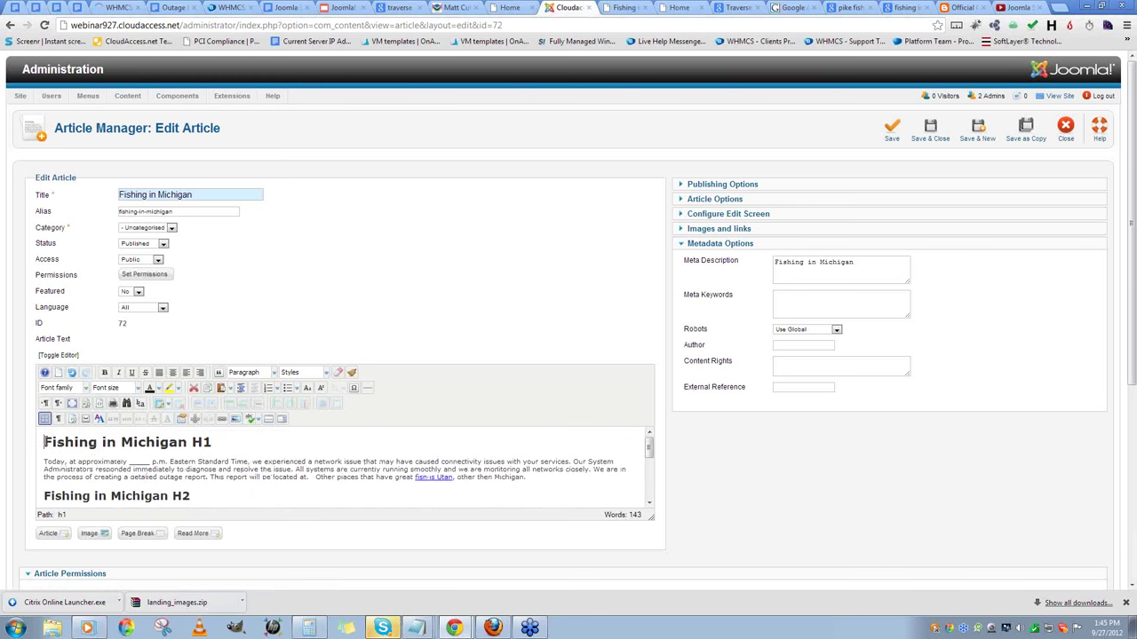
pyautogui.press('Return')
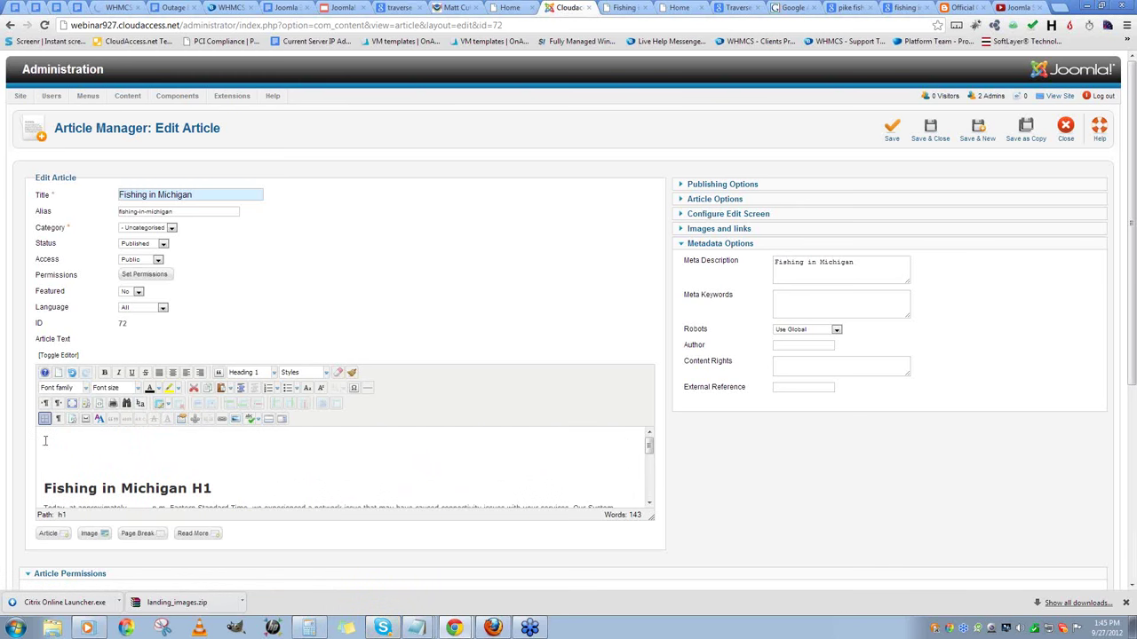
pyautogui.write('jump down to somethign:')
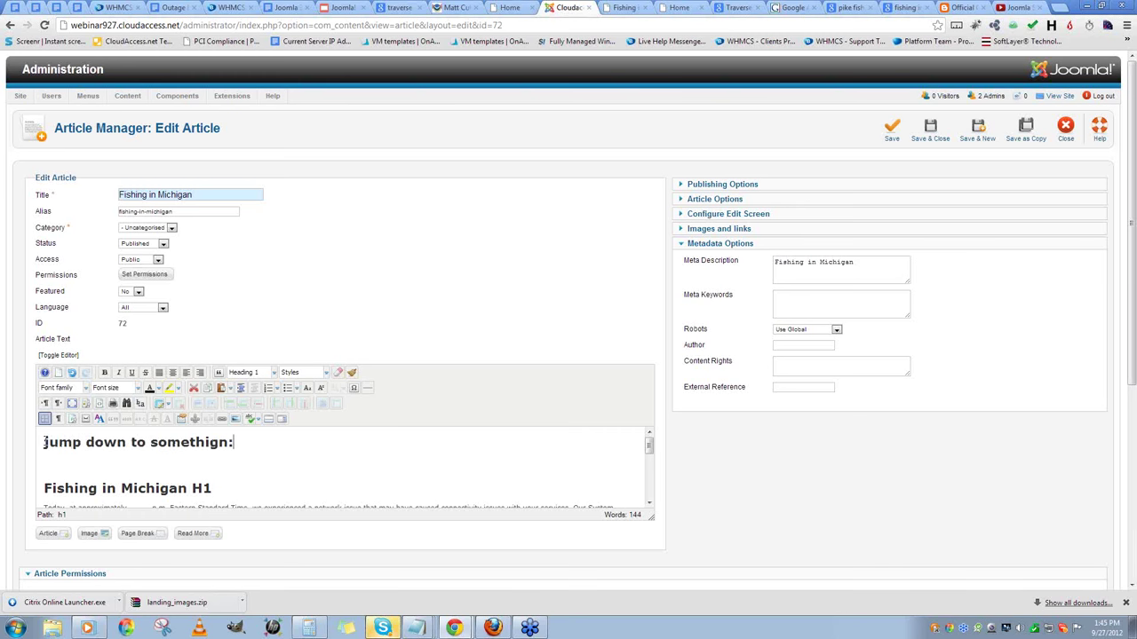
pyautogui.press('BackSpace')
pyautogui.press('BackSpace')
pyautogui.press('BackSpace')
pyautogui.write('ng')
# - Add a line reading "junping down here." between the H2 paragraph and the powered-by image
pyautogui.scroll(-3, 144, 448)
pyautogui.click(114, 497)
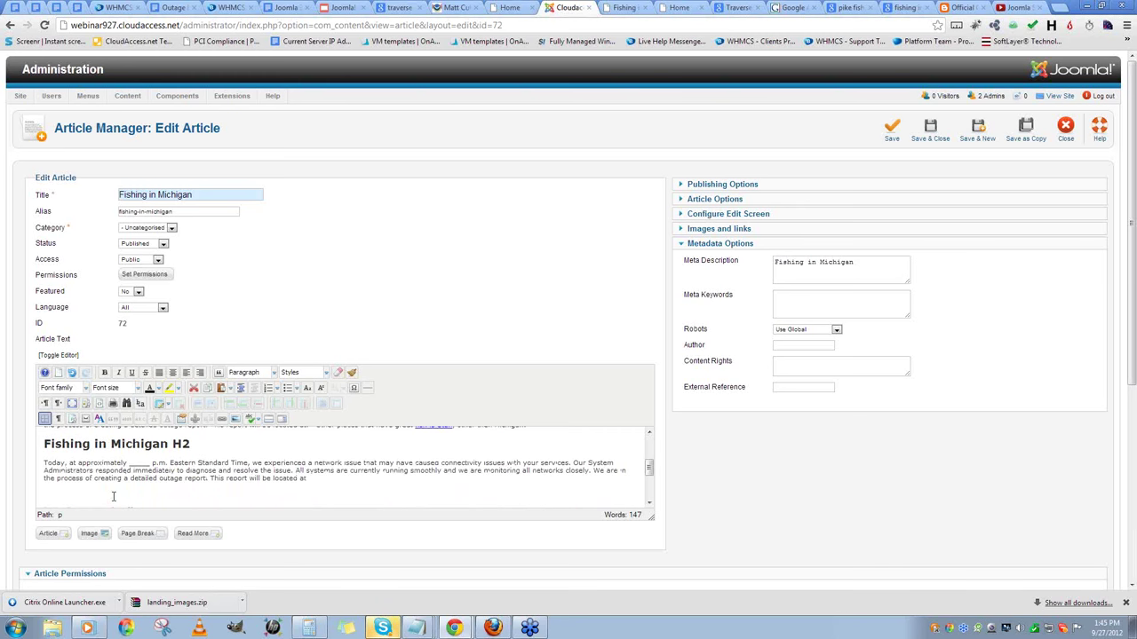
pyautogui.press('Return')
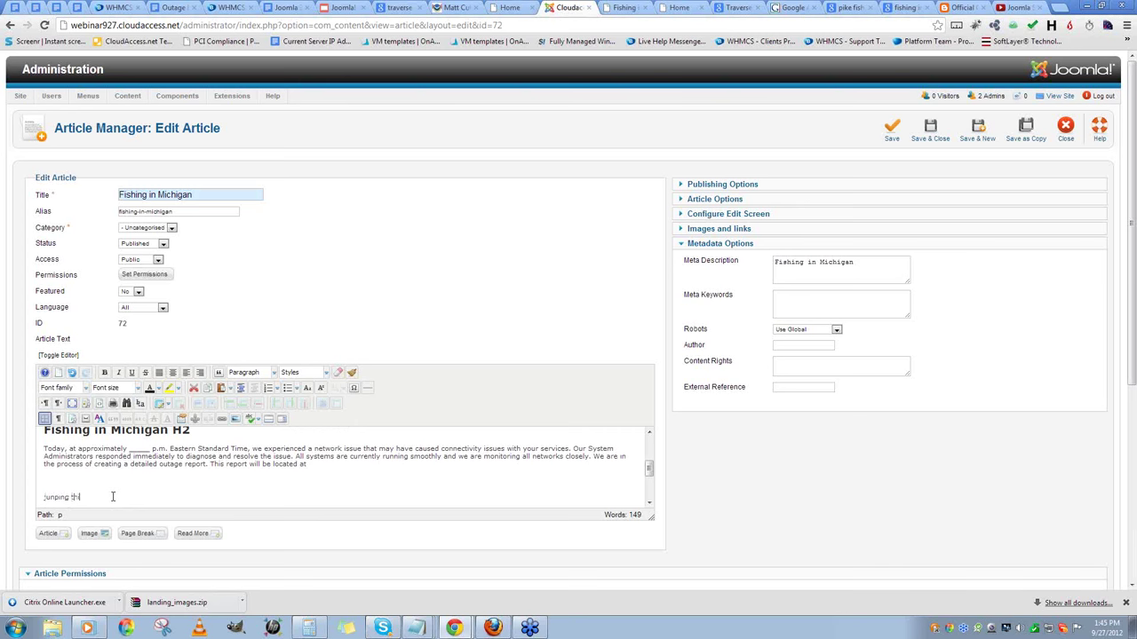
pyautogui.write('jumping down hill')
# - Insert an anchor named "fishing" on the "junping down here." line above the powered-by image
pyautogui.scroll(3, 163, 482)
pyautogui.moveTo(265, 448); pyautogui.dragTo(35, 444)
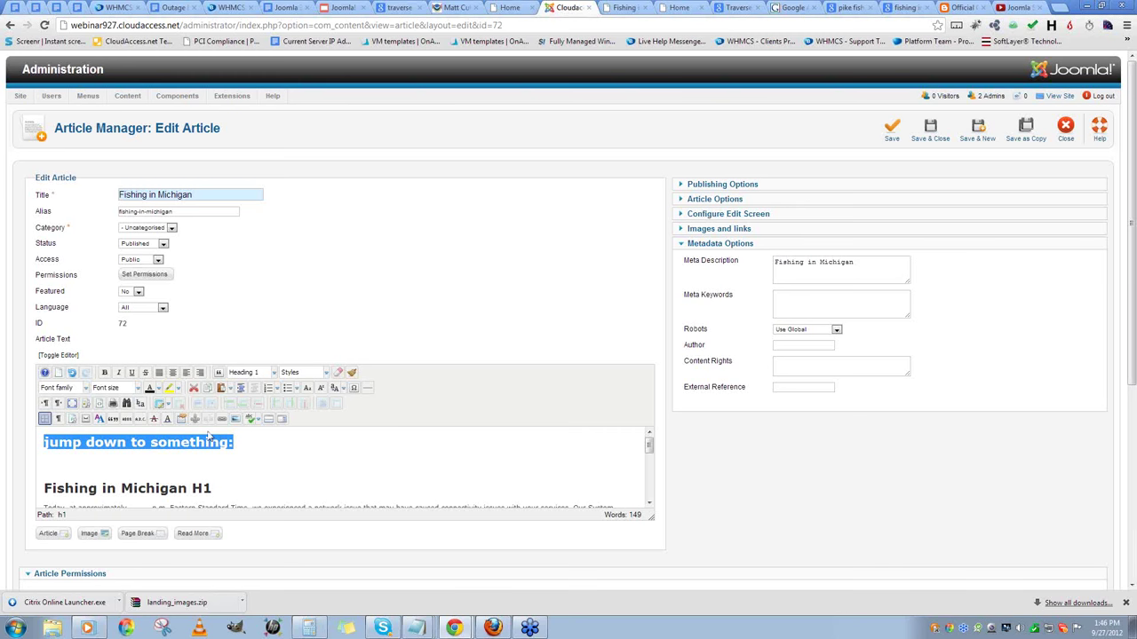
pyautogui.scroll(-5, 204, 453)
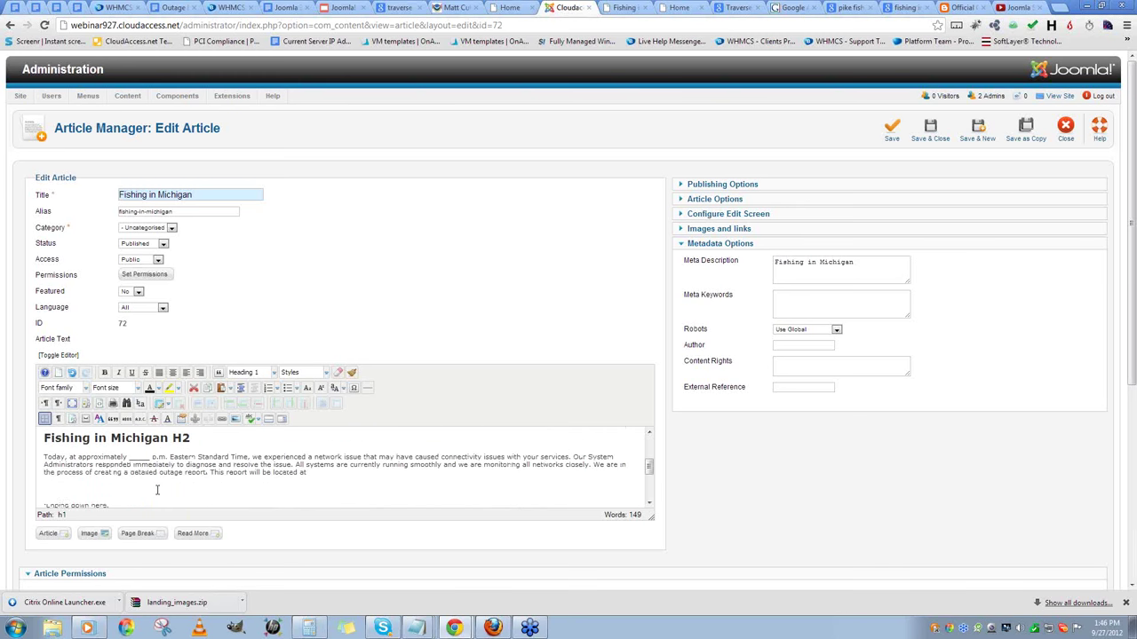
pyautogui.scroll(-1, 44, 497)
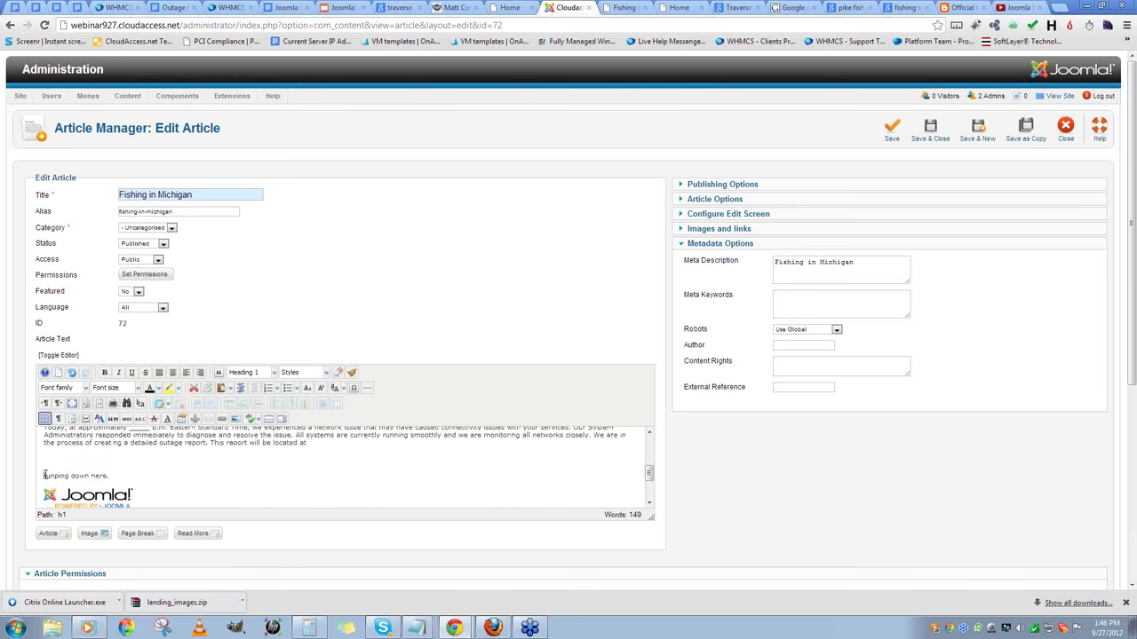
pyautogui.click(46, 477)
pyautogui.moveTo(109, 476); pyautogui.dragTo(30, 480)
pyautogui.click(196, 419)
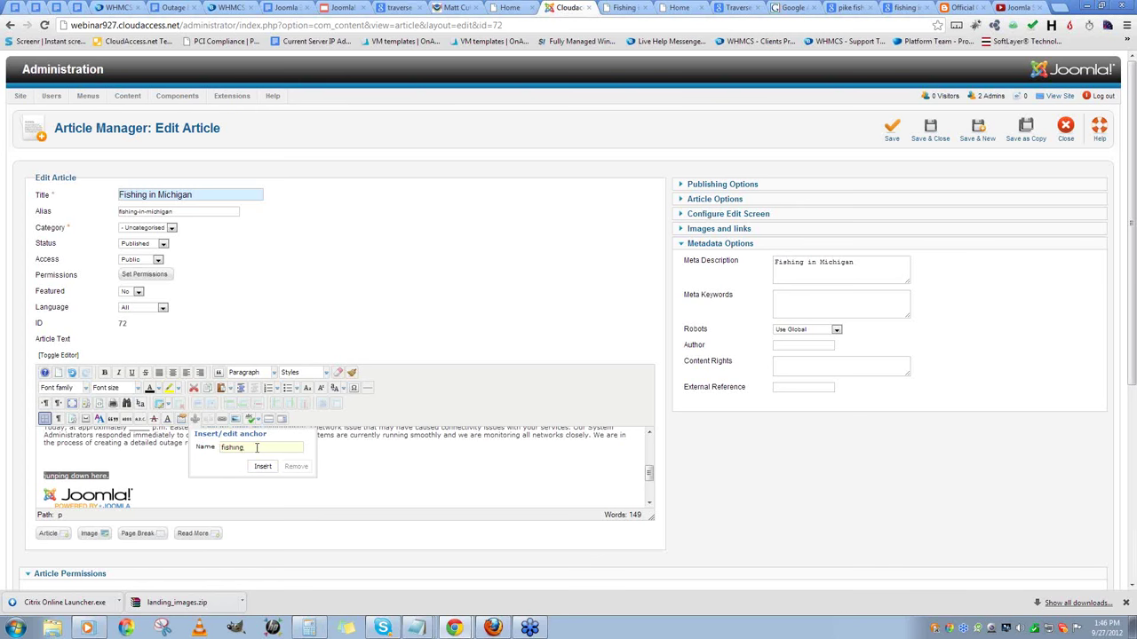
pyautogui.click(263, 466)
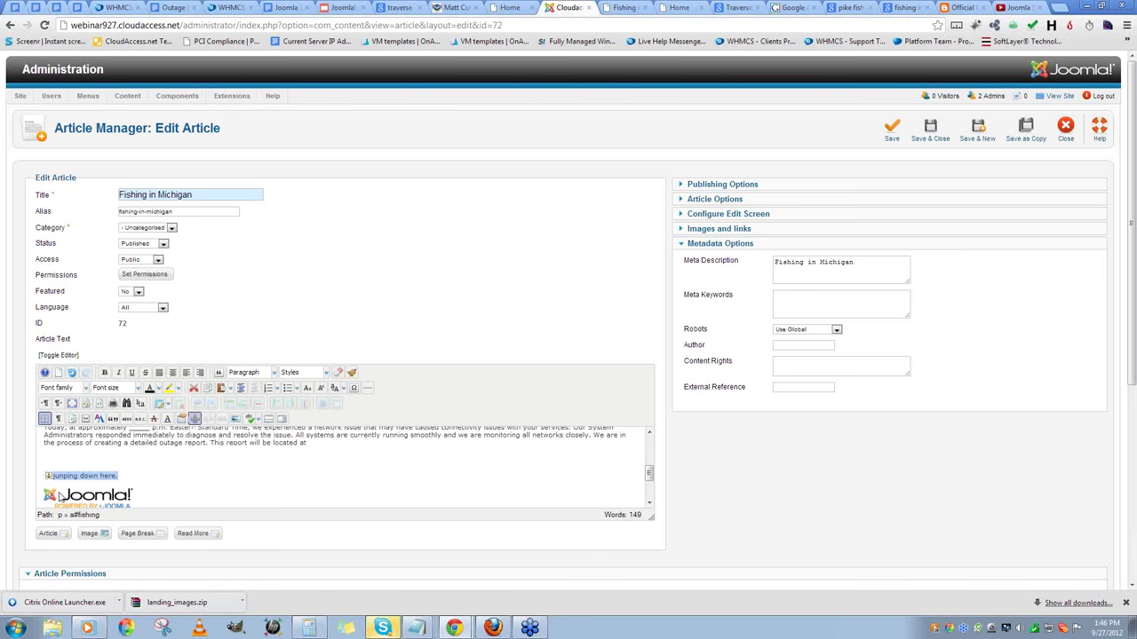
pyautogui.click(51, 481)
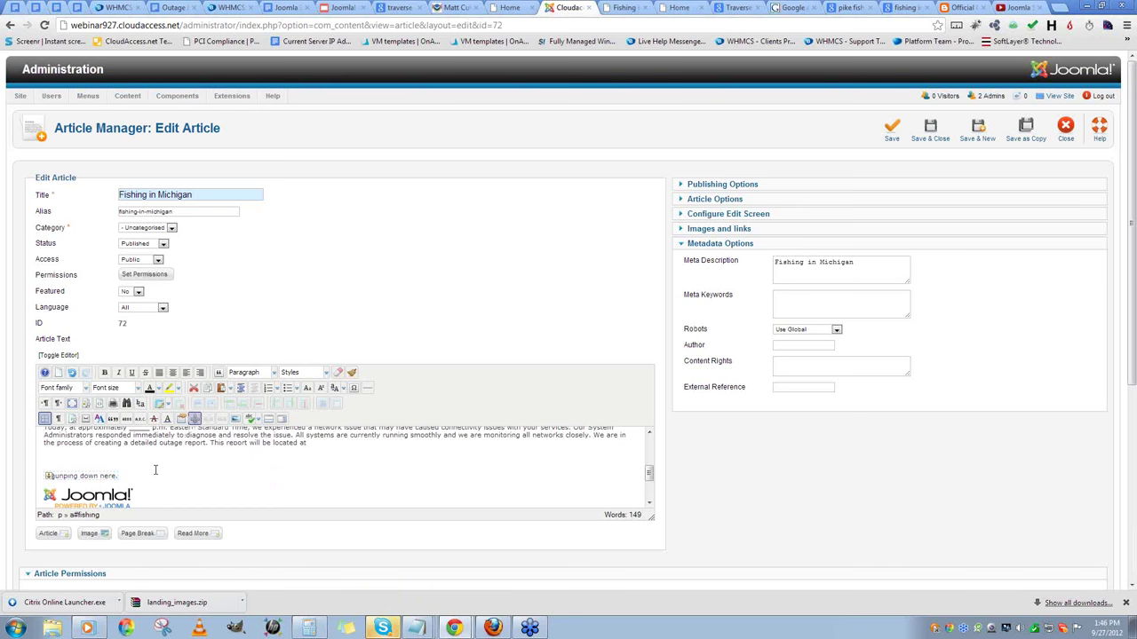
# - Link the "jump down to something:" heading to #fishing and include "fancy" in the link title
pyautogui.scroll(2, 155, 477)
pyautogui.scroll(3, 178, 462)
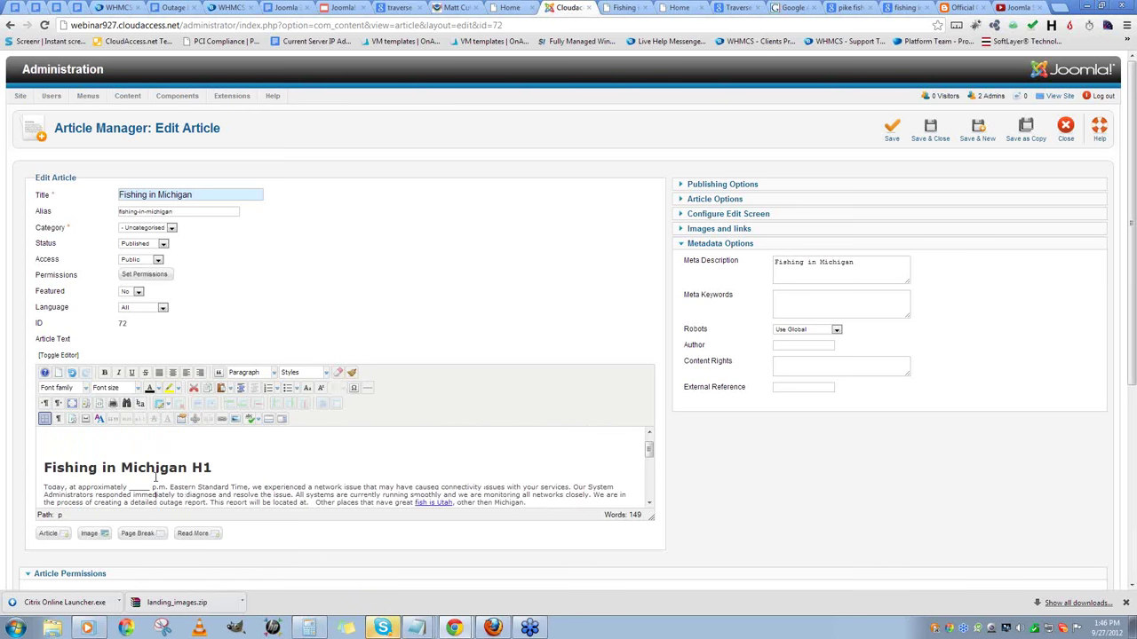
pyautogui.tripleClick(169, 439)
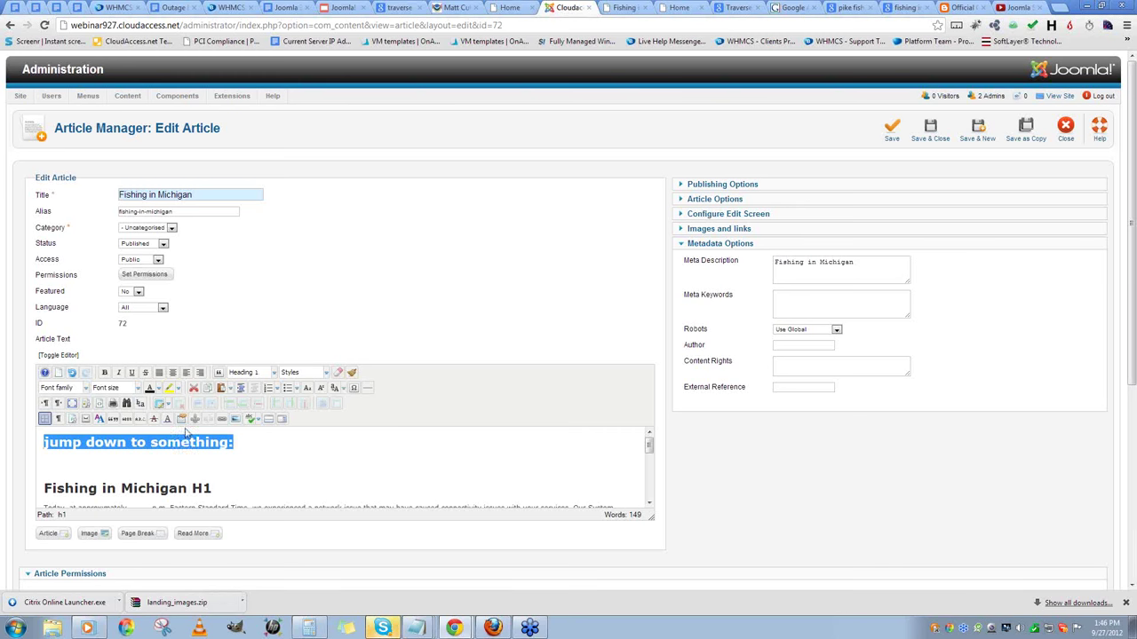
pyautogui.hotkey('ctrl', 'k')
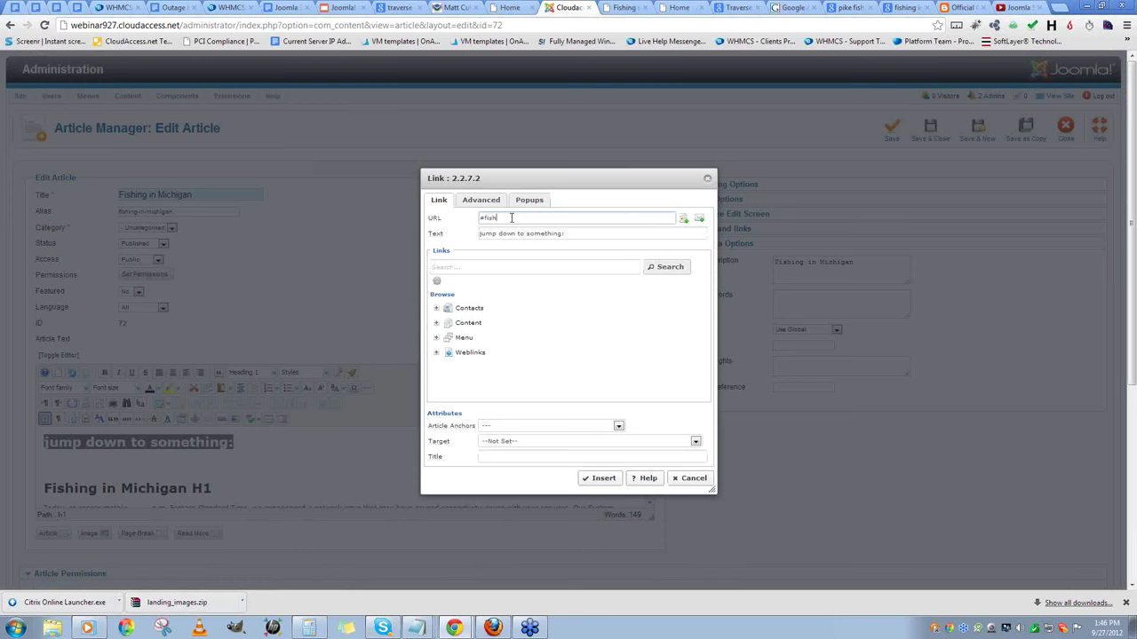
pyautogui.click(558, 457)
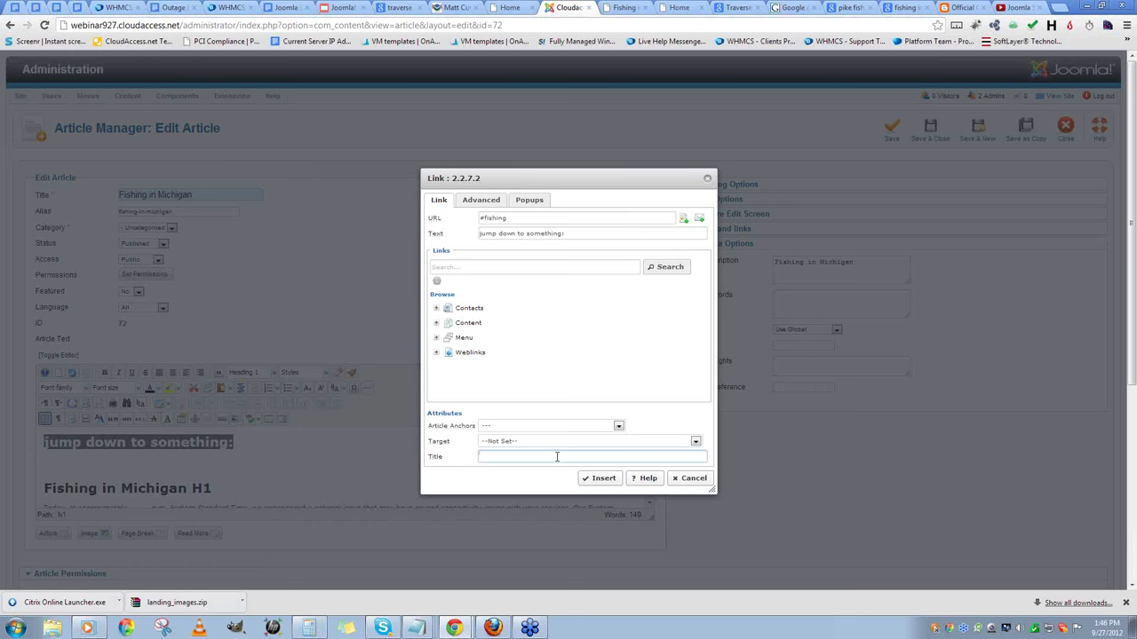
pyautogui.write('fancy')
pyautogui.click(597, 478)
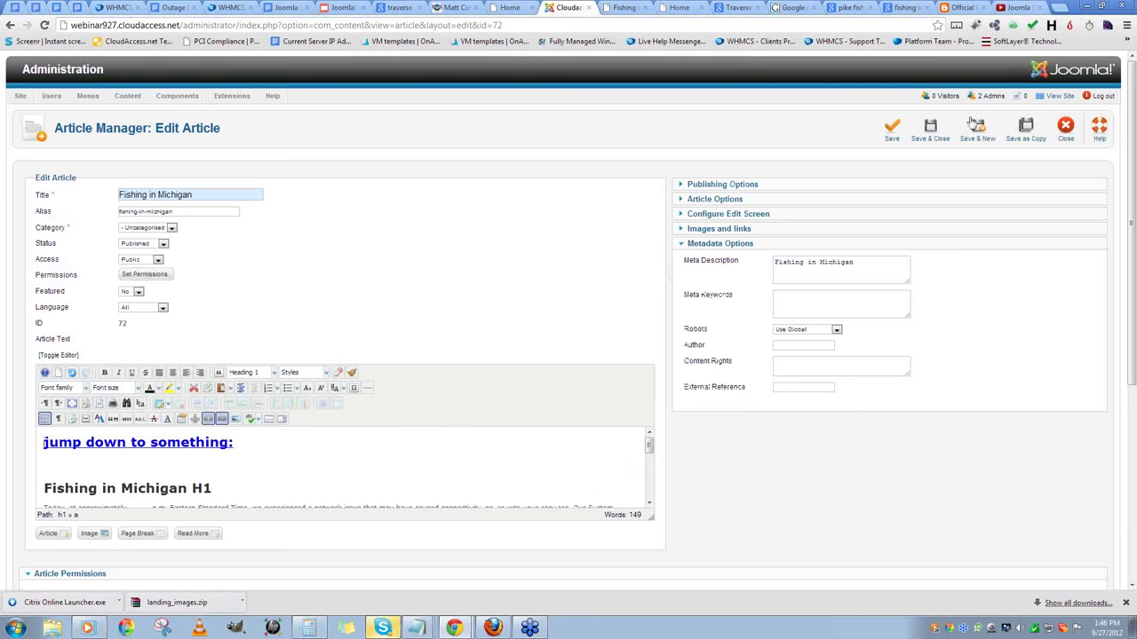
# - Save and close the article, and test the "jump down to something:" link on the site's Fishing in Michigan page
pyautogui.click(930, 134)
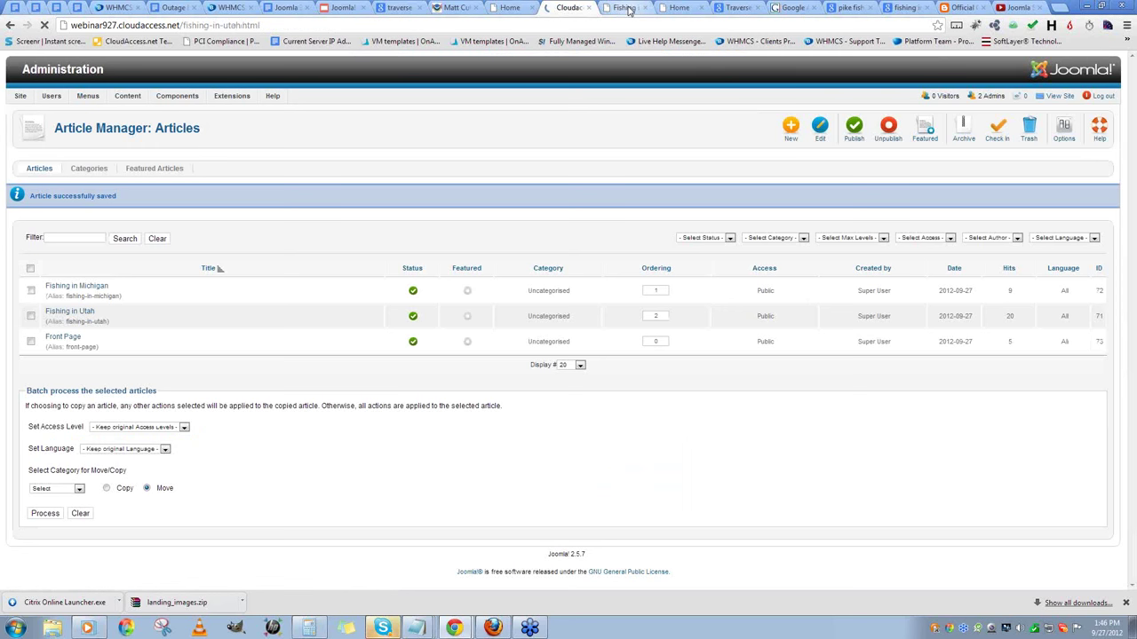
pyautogui.click(625, 8)
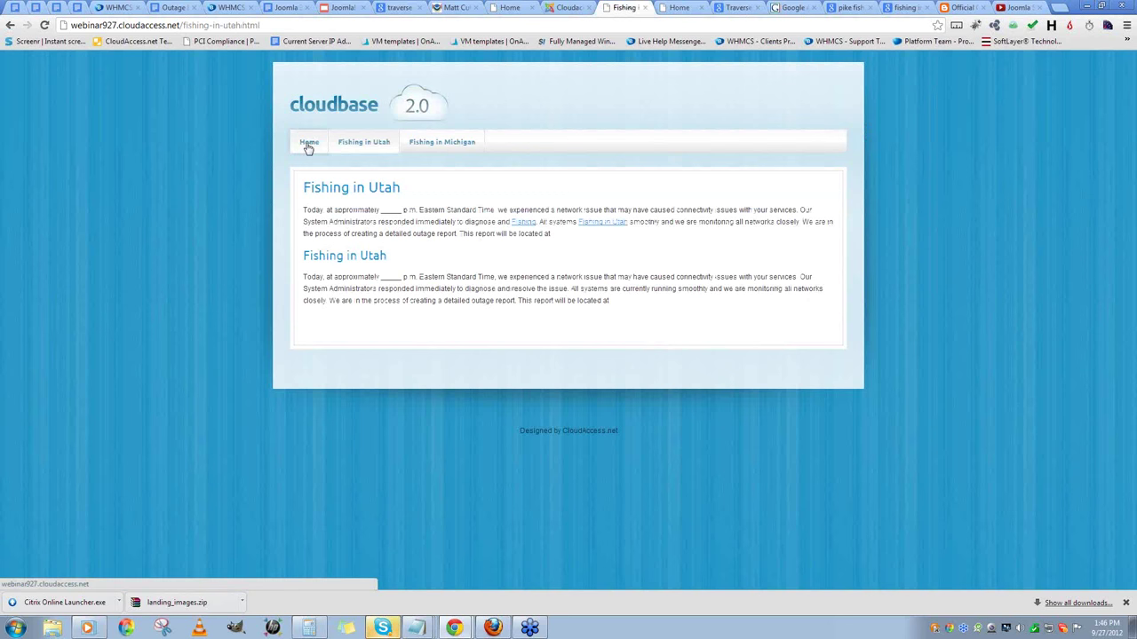
pyautogui.click(308, 144)
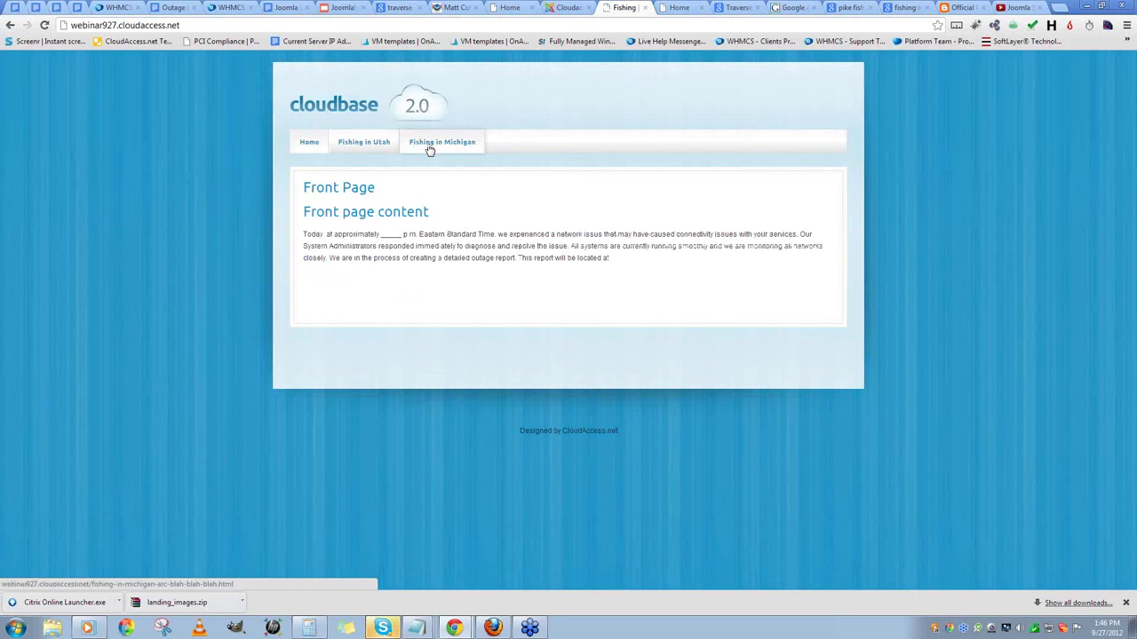
pyautogui.click(434, 144)
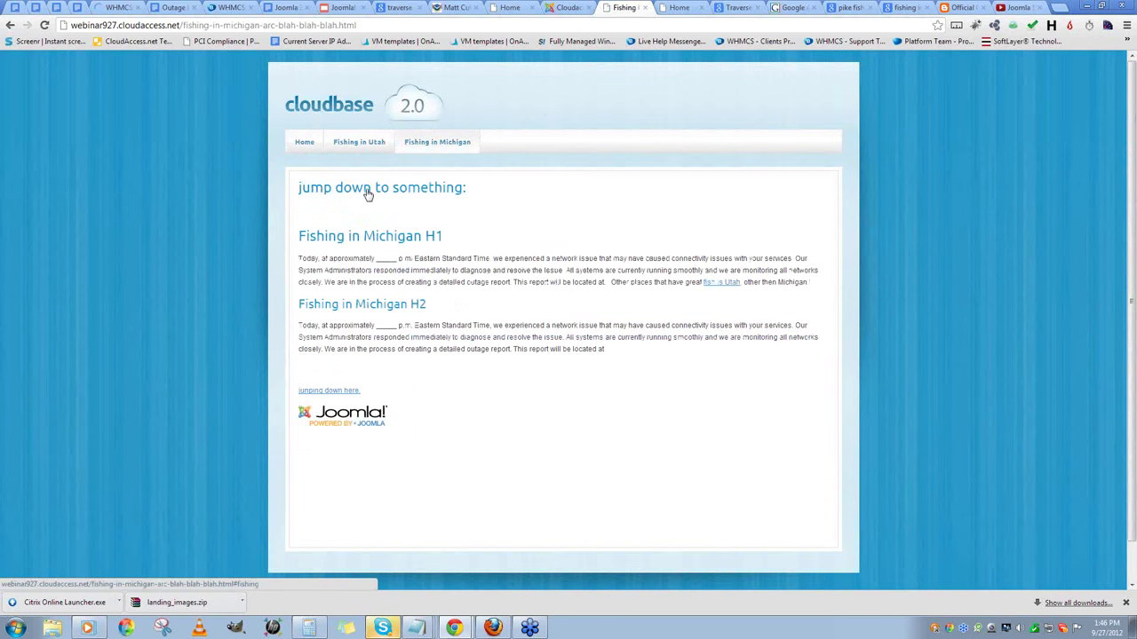
pyautogui.click(368, 194)
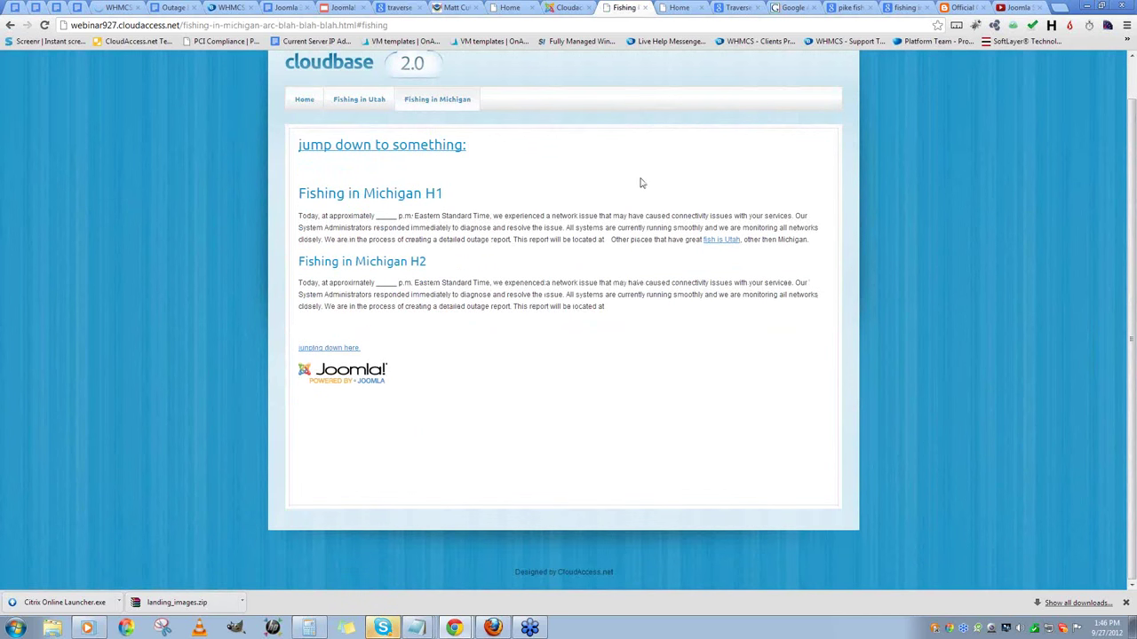
# - Return to the Article Manager, look at the Fishing in Utah article, and save and close it unedited
pyautogui.click(573, 8)
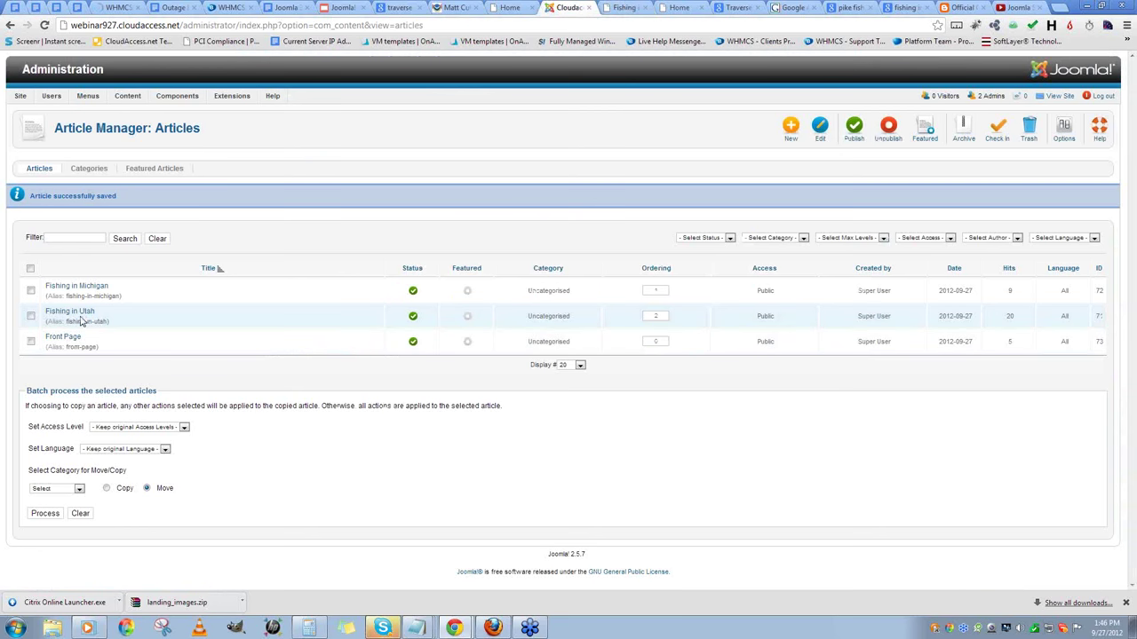
pyautogui.click(71, 310)
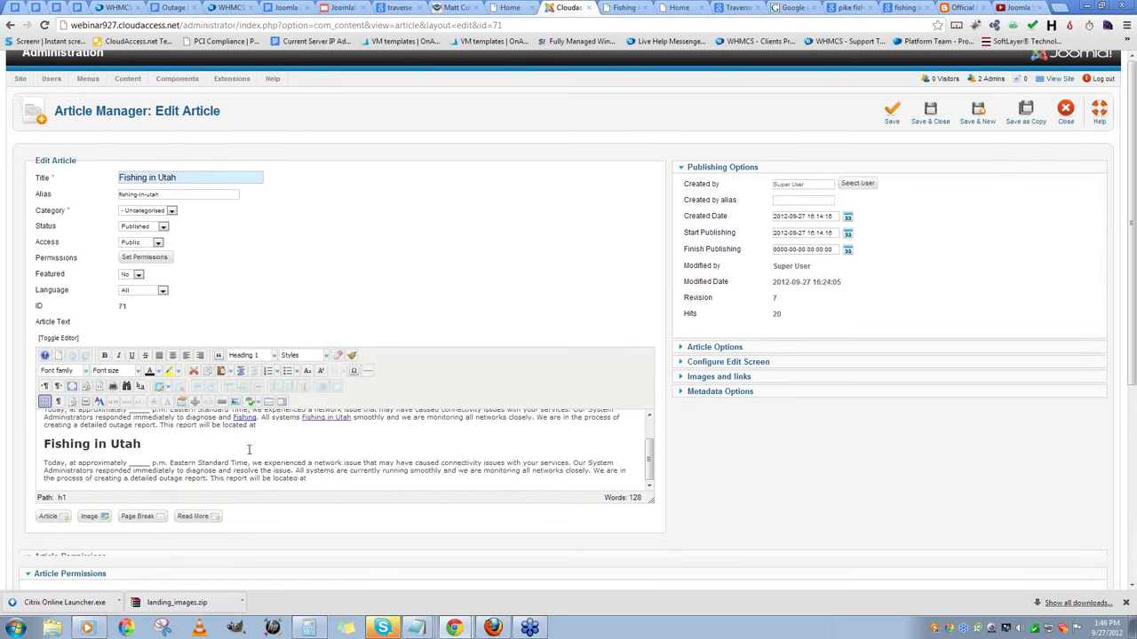
pyautogui.click(928, 131)
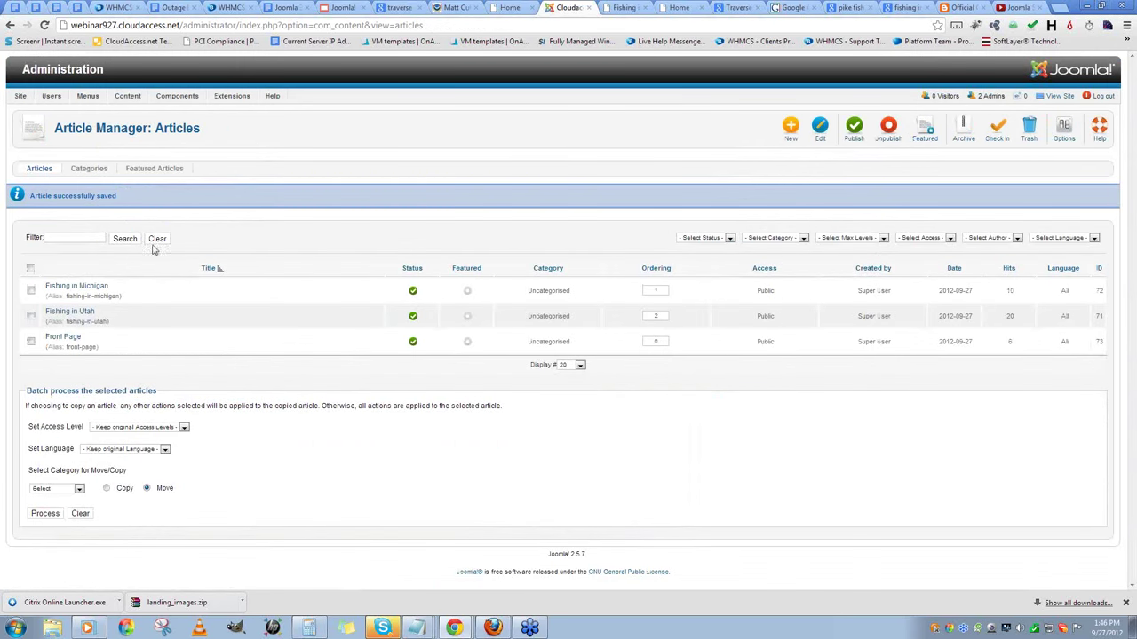
# - Open the Fishing in Michigan article, paste repeated copies of its "Fishing in Michigan H2" heading and paragraph below the original, and save
pyautogui.click(76, 285)
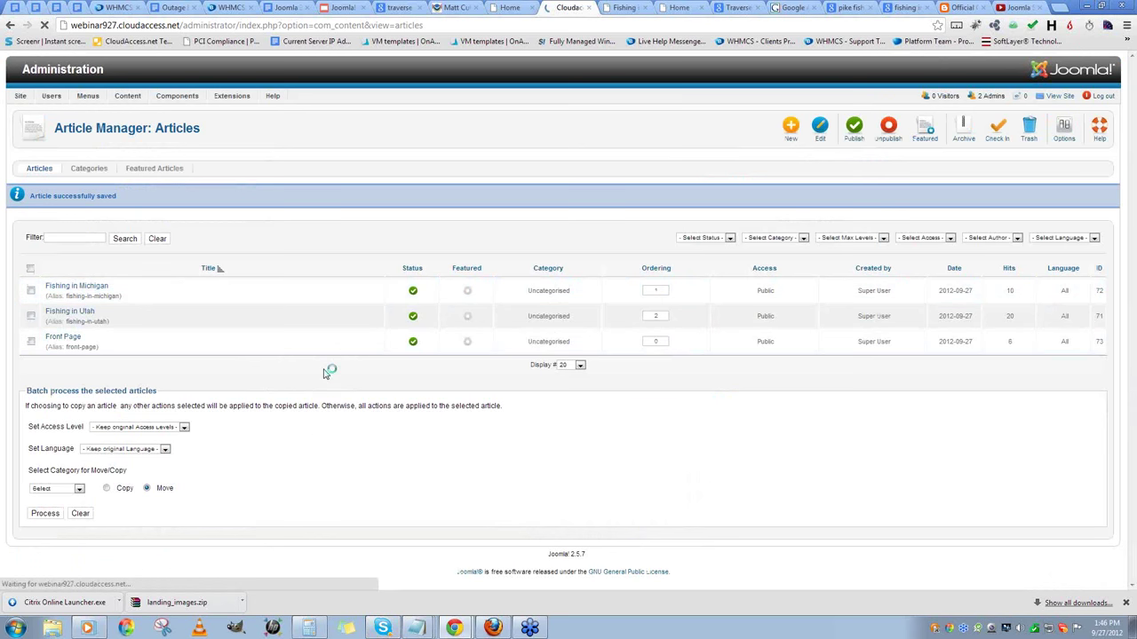
pyautogui.scroll(-3, 252, 444)
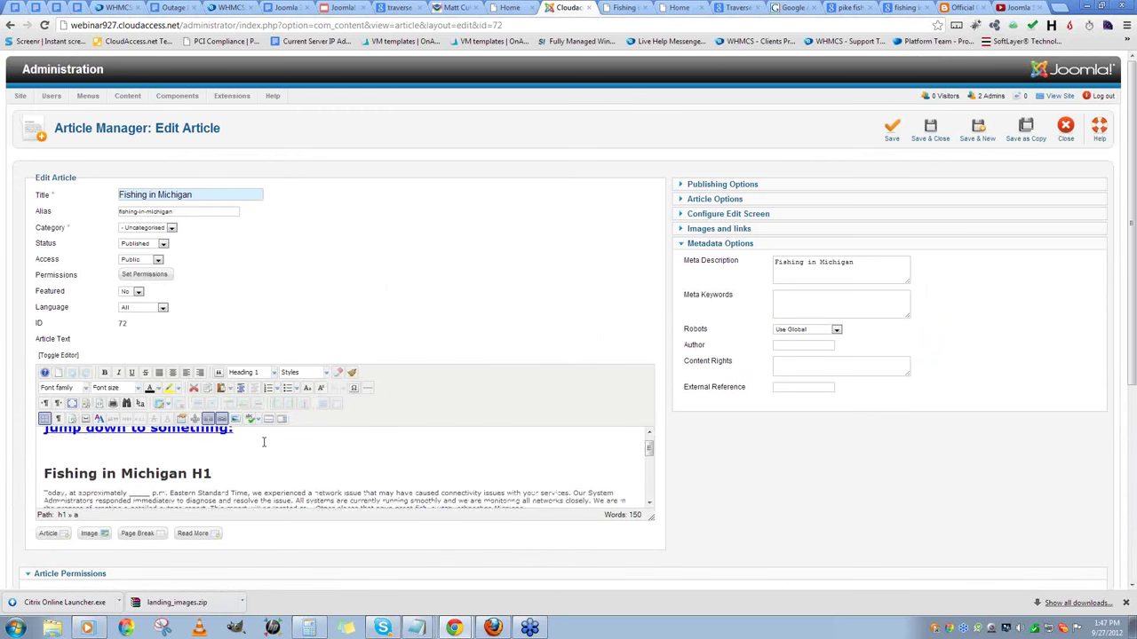
pyautogui.scroll(2, 252, 435)
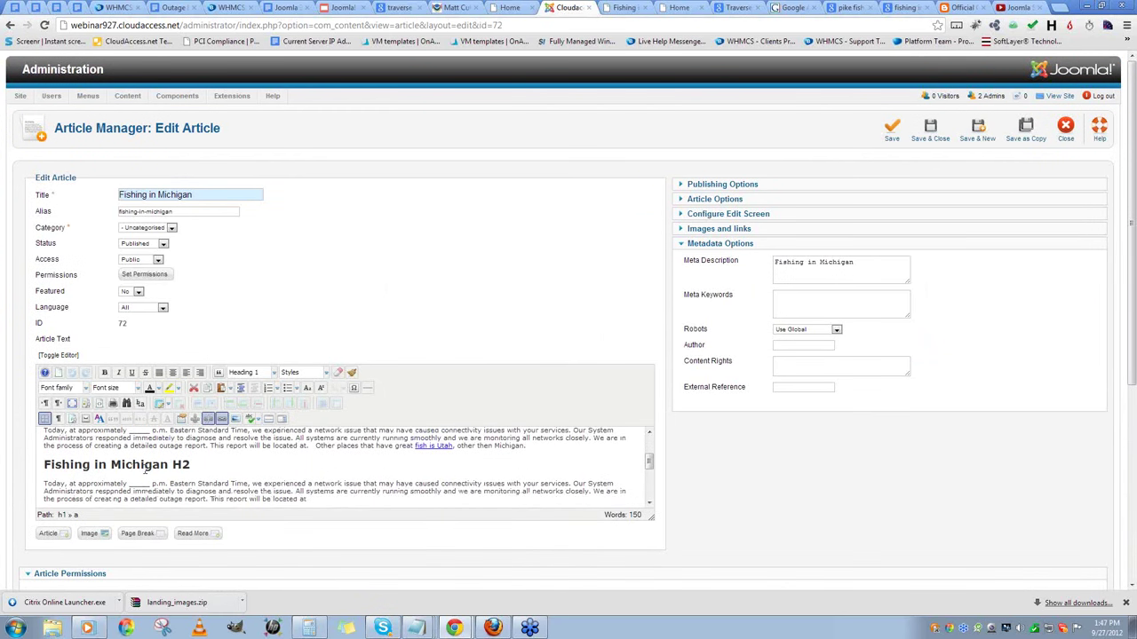
pyautogui.moveTo(324, 504); pyautogui.dragTo(43, 464)
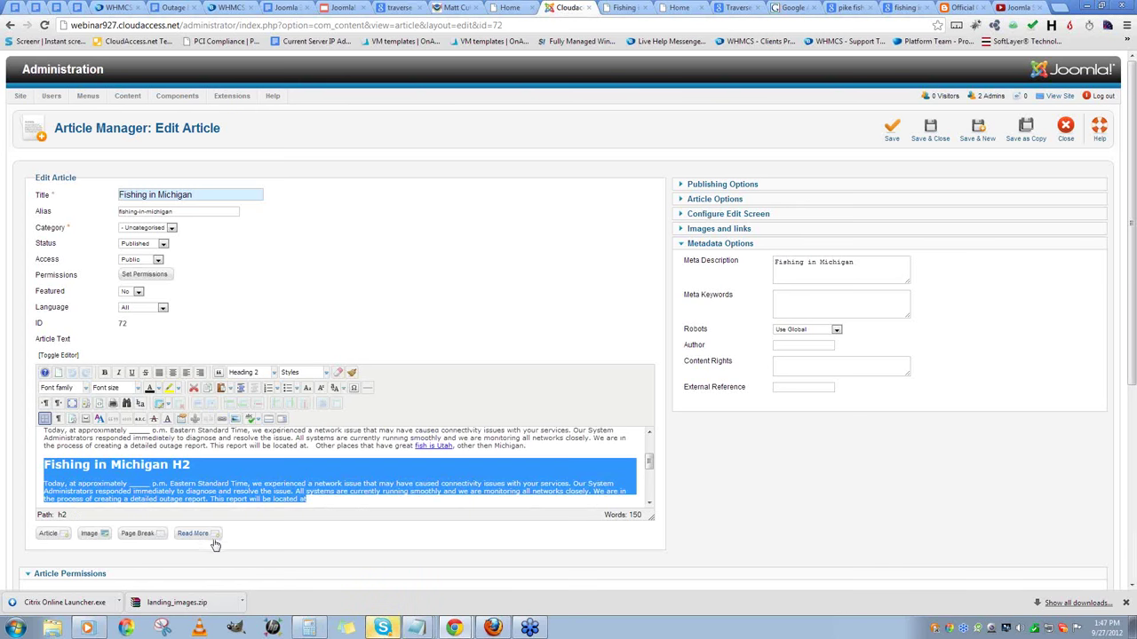
pyautogui.click(320, 498)
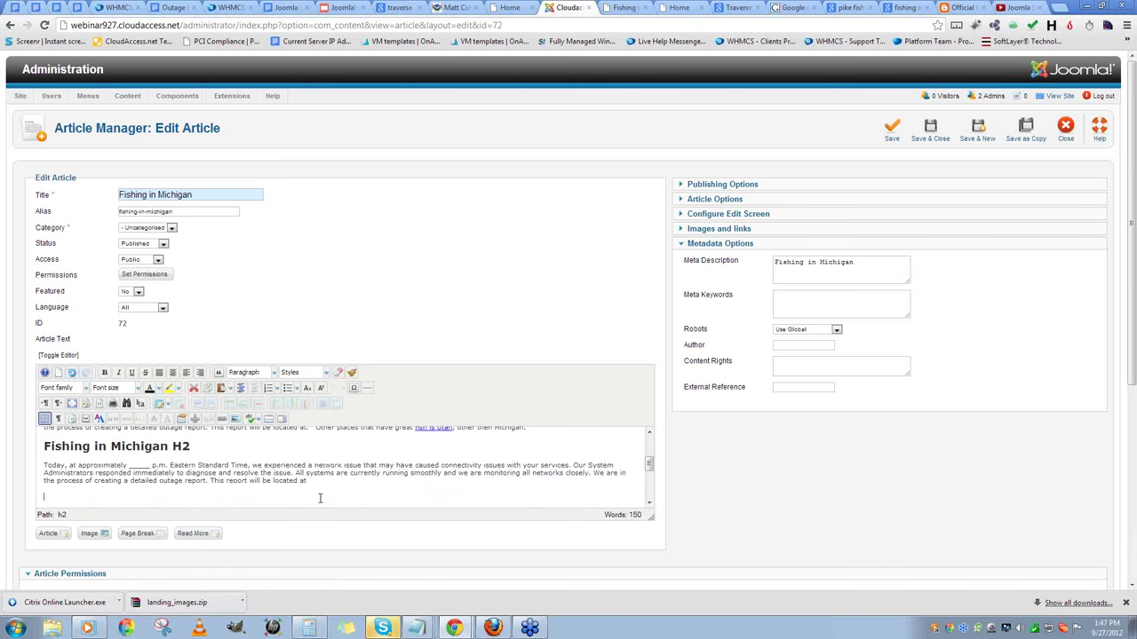
pyautogui.scroll(-1, 320, 498)
pyautogui.write('Fishing in Michigan H2 Today, at approximately _____ p.m. Eastern Standard Time, we experienced a network issue that may have caused connectivity issues with your services. Our System Administrators responded immediately to diagnose and resolve the issue. All systems are currently running smoothly and we are monitoring all networks closely. We are in the process of creating a detailed outage report. This report will be located at')
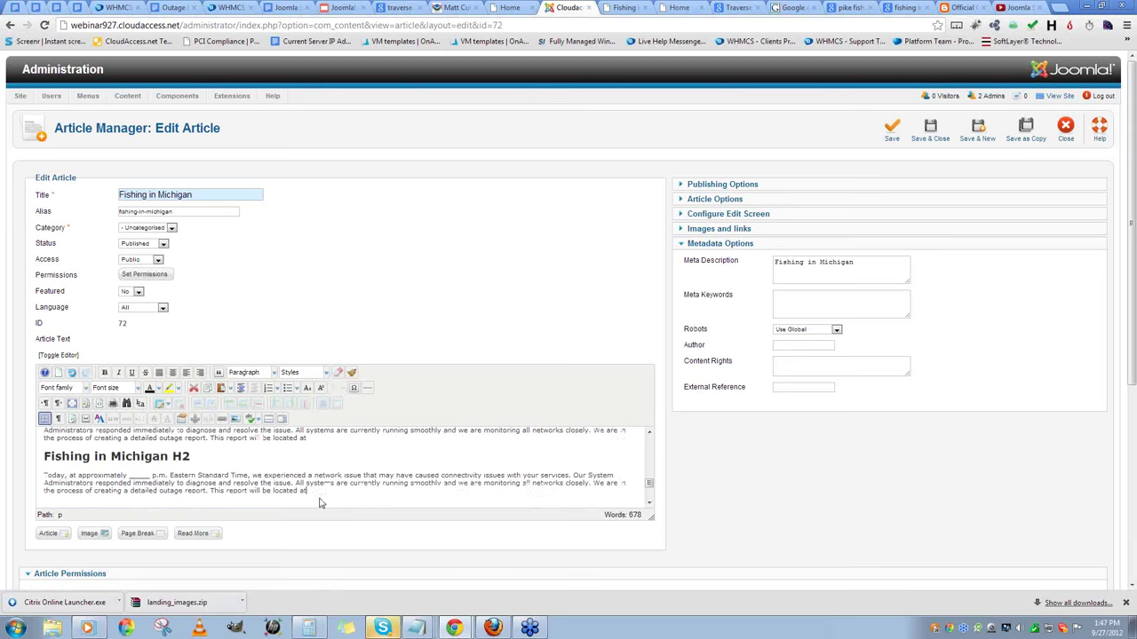
pyautogui.click(890, 132)
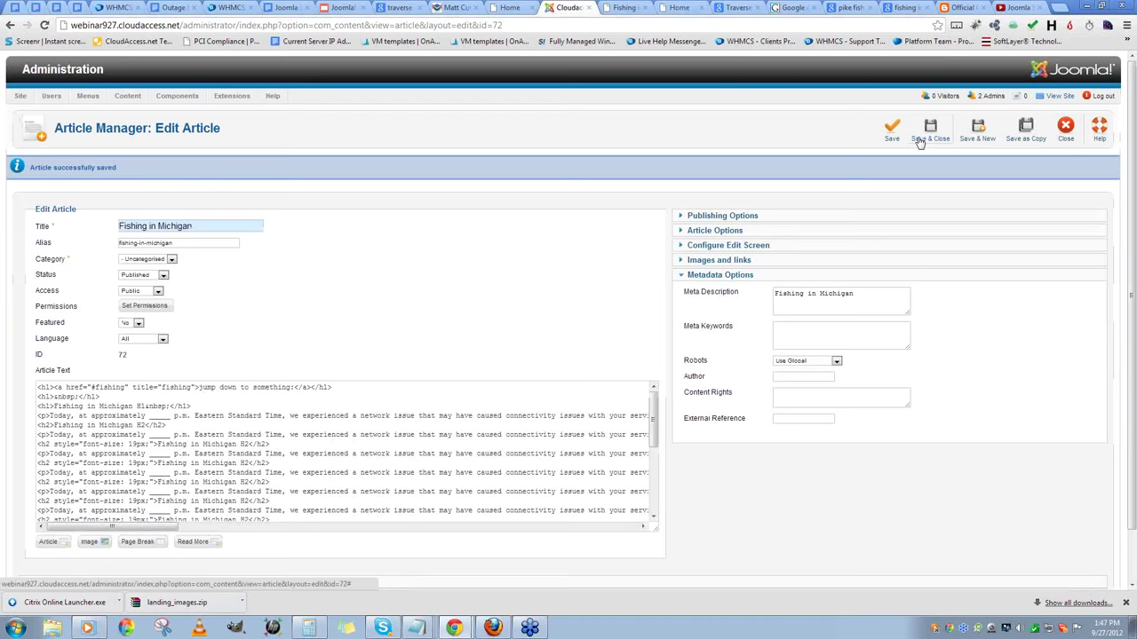
# - Reload the site's Fishing in Michigan page and test the "jump down to something:" link on the lengthened page
pyautogui.click(622, 8)
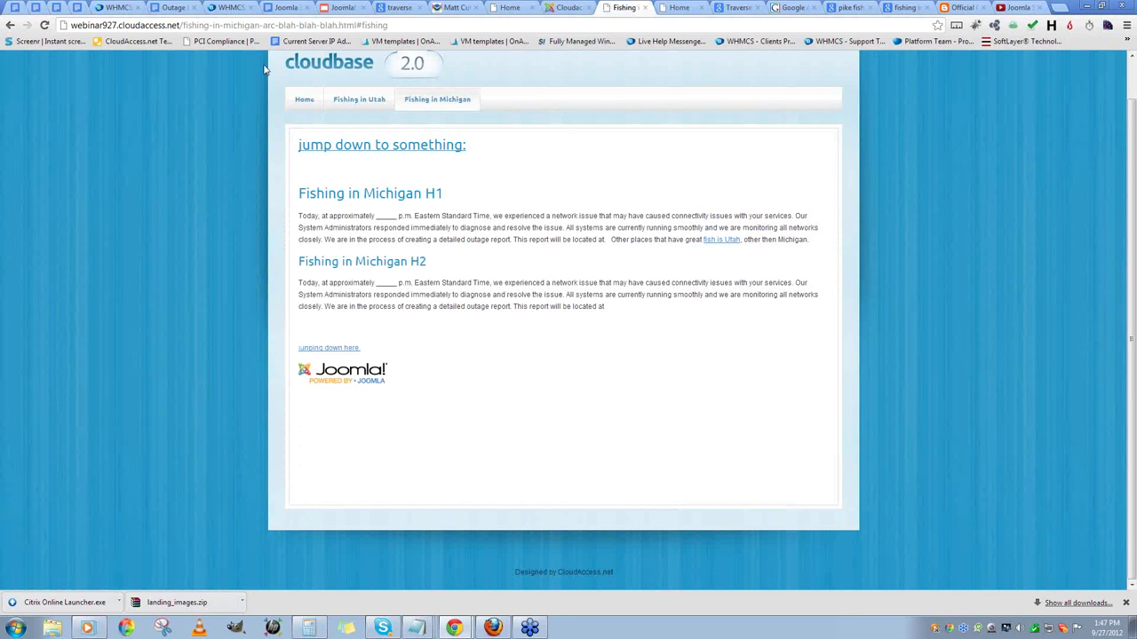
pyautogui.click(44, 25)
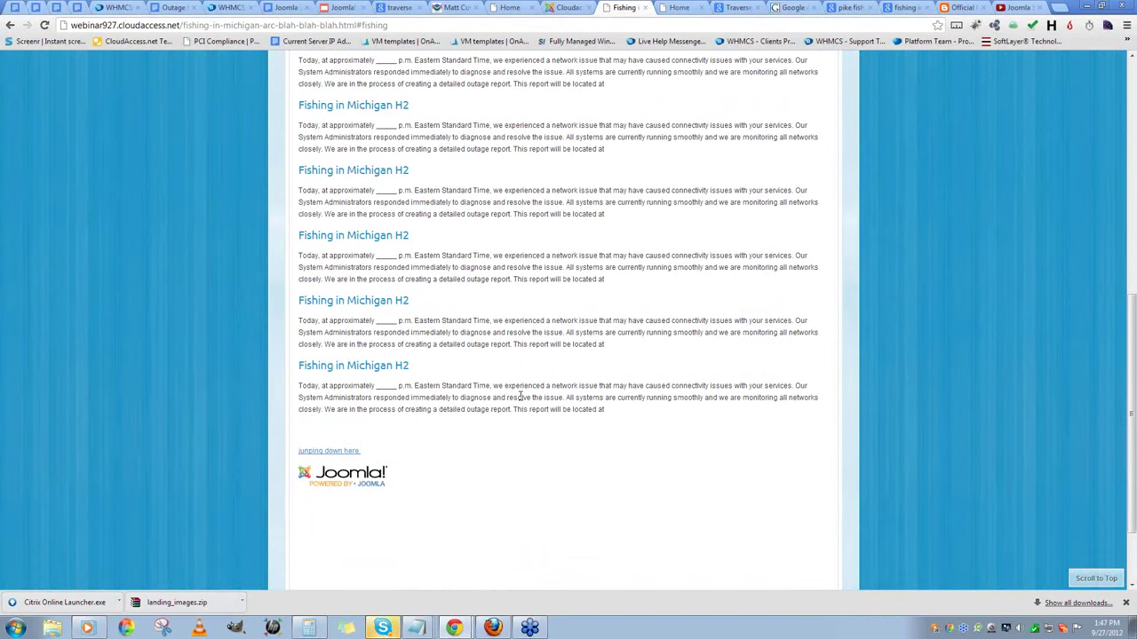
pyautogui.press('F5')
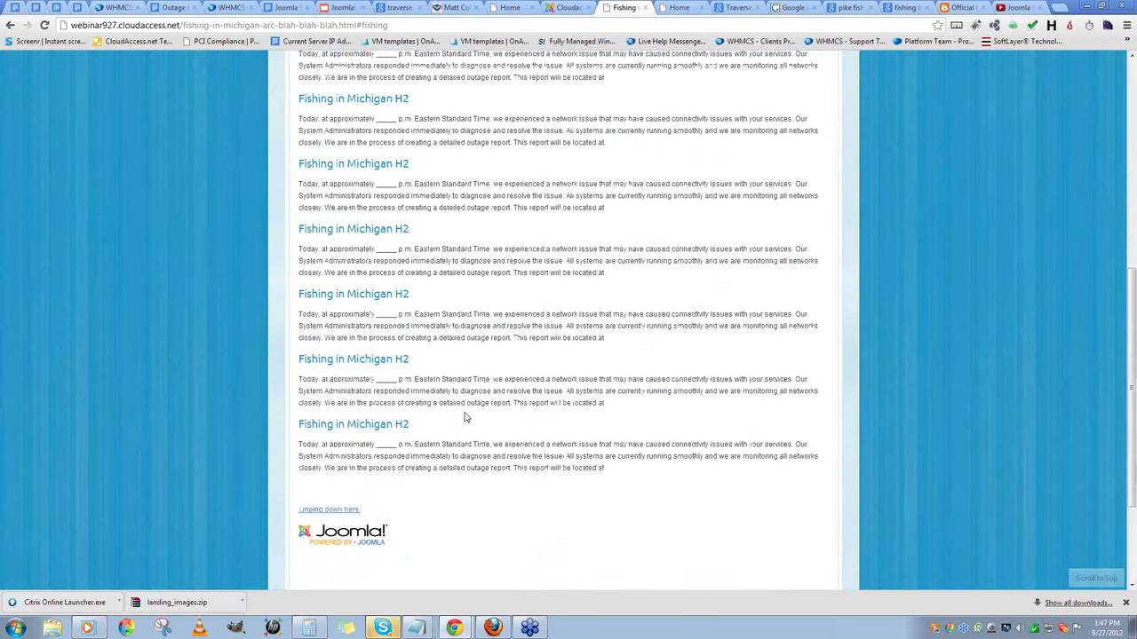
pyautogui.scroll(10, 463, 418)
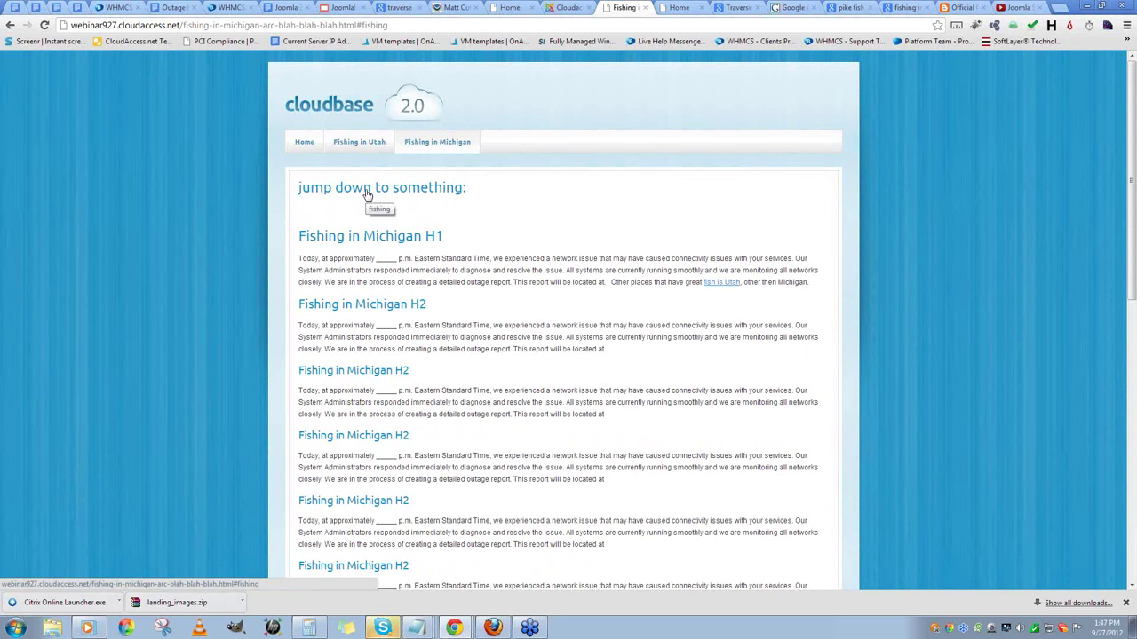
pyautogui.click(366, 194)
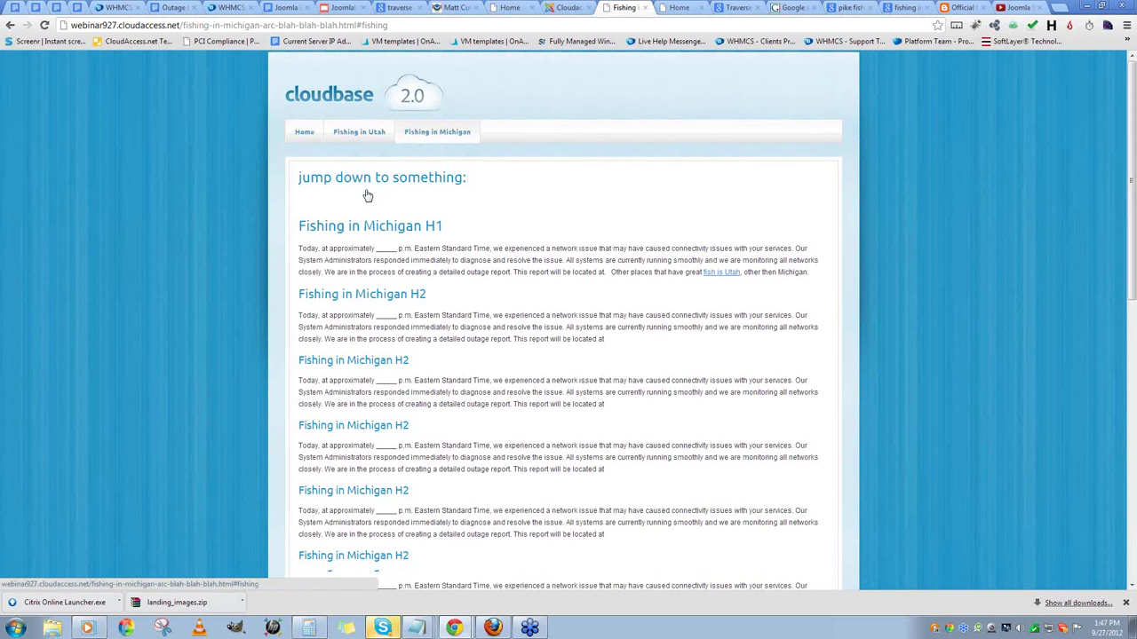
pyautogui.scroll(10, 367, 300)
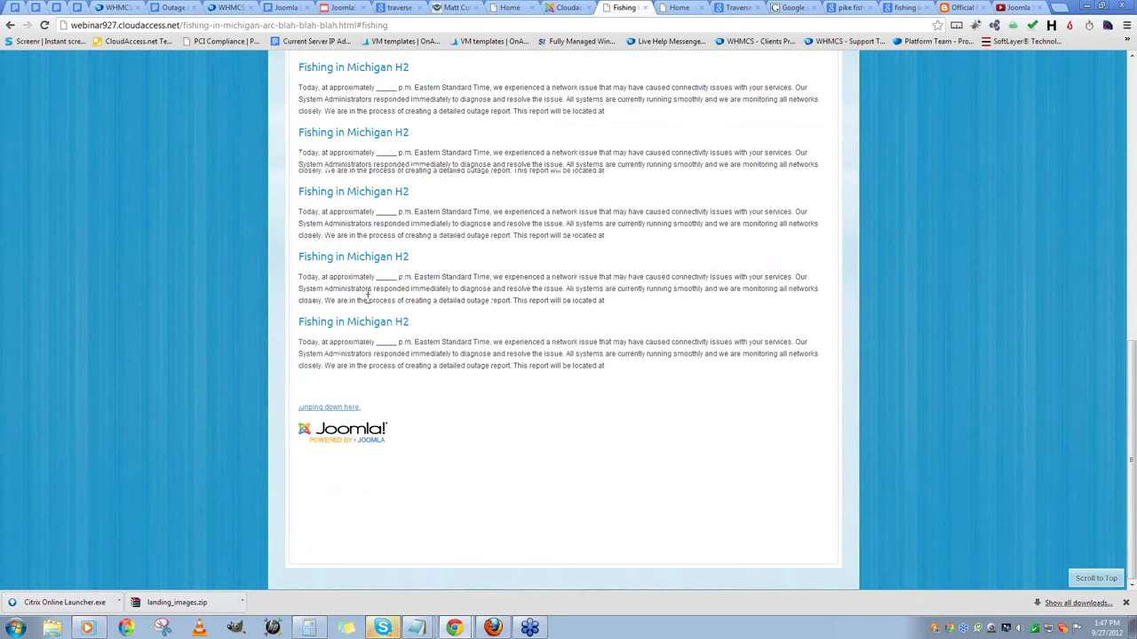
pyautogui.scroll(-10, 369, 211)
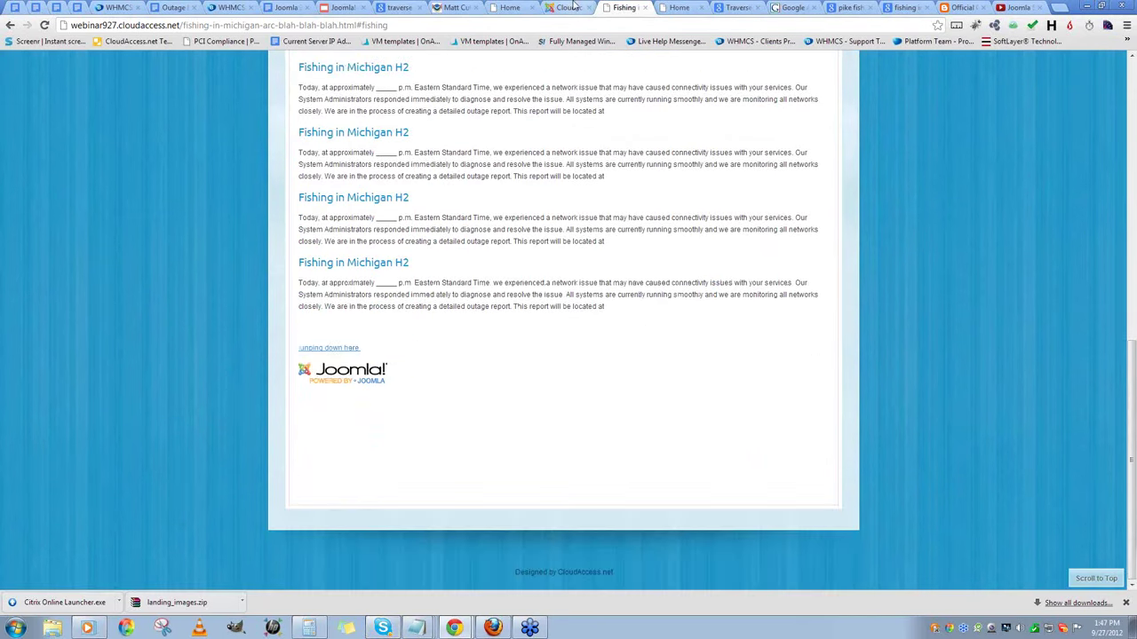
# - Review the article's bottom anchor and the "jump down to something:" heading's #fishing link settings, update the link, and save and close the article
pyautogui.hotkey('ctrl', 'shift', 'Tab')
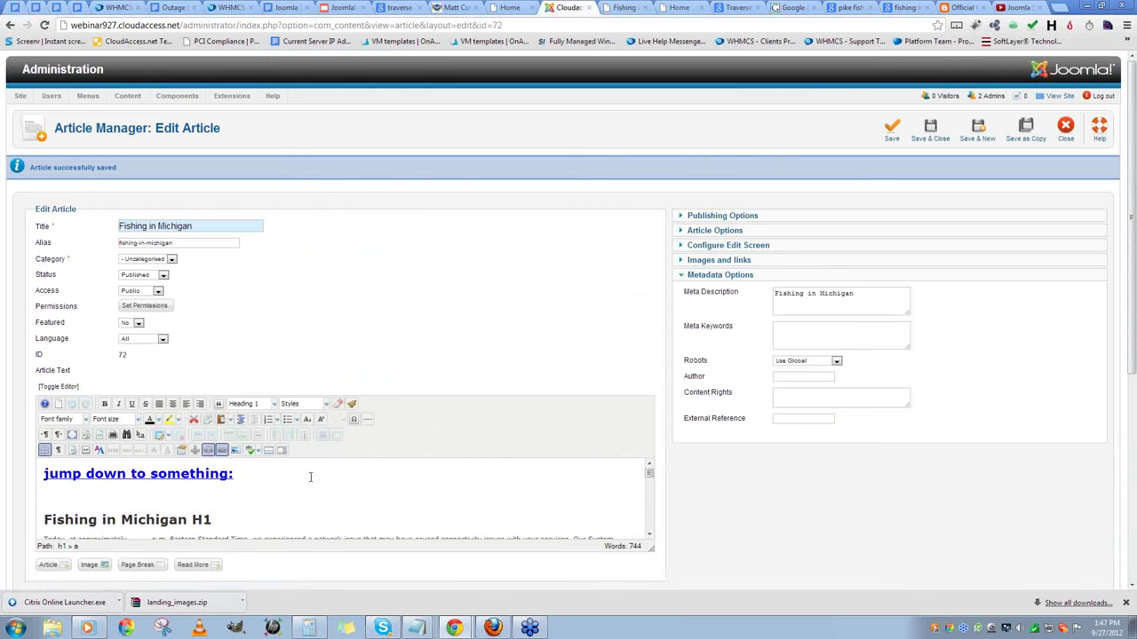
pyautogui.scroll(-5, 284, 480)
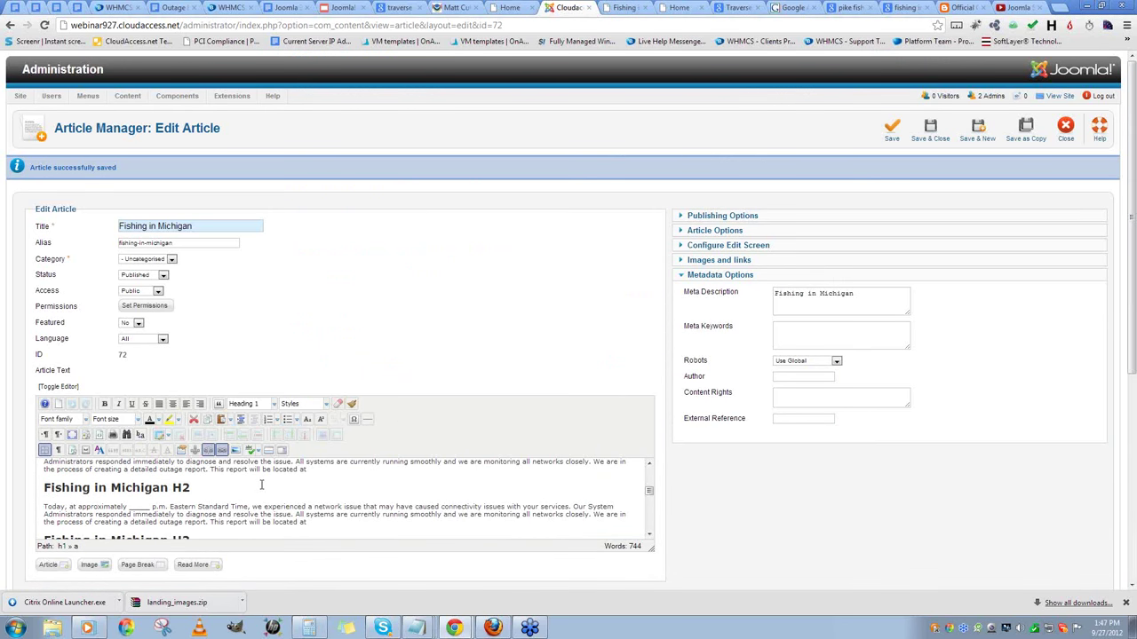
pyautogui.scroll(-2, 261, 484)
pyautogui.scroll(-8, 229, 485)
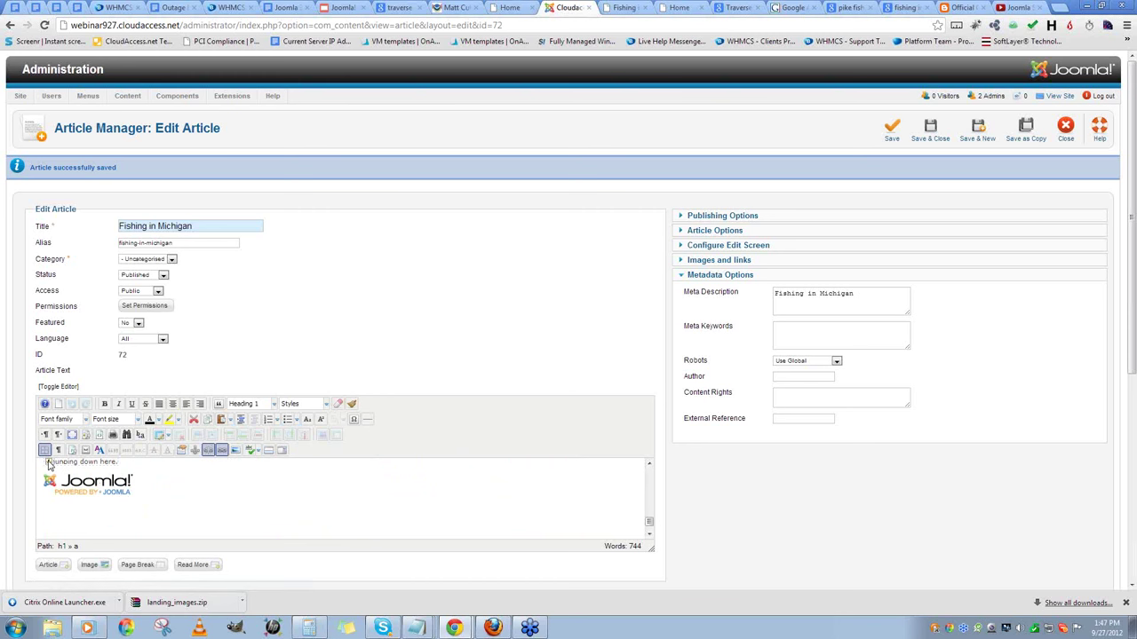
pyautogui.scroll(15, 229, 485)
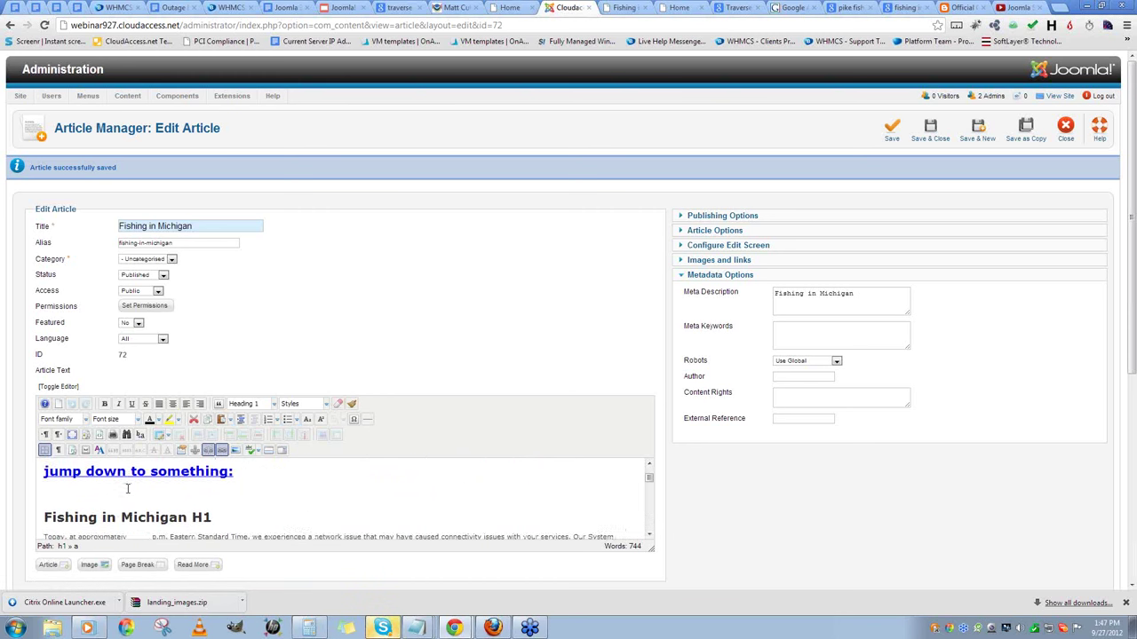
pyautogui.moveTo(229, 485); pyautogui.dragTo(4, 481)
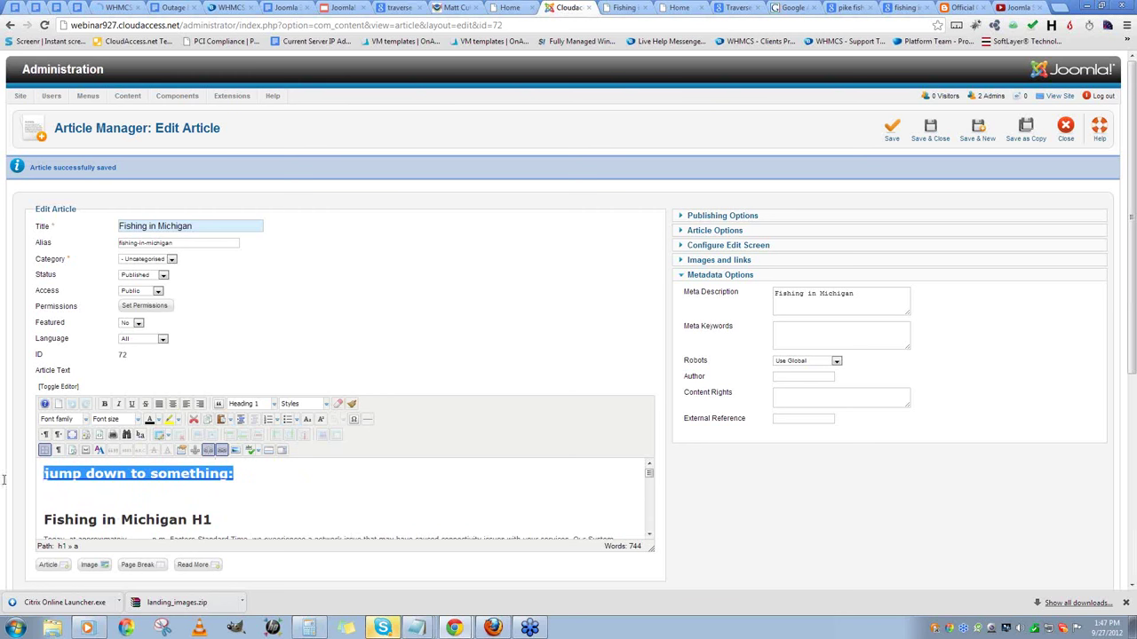
pyautogui.click(221, 452)
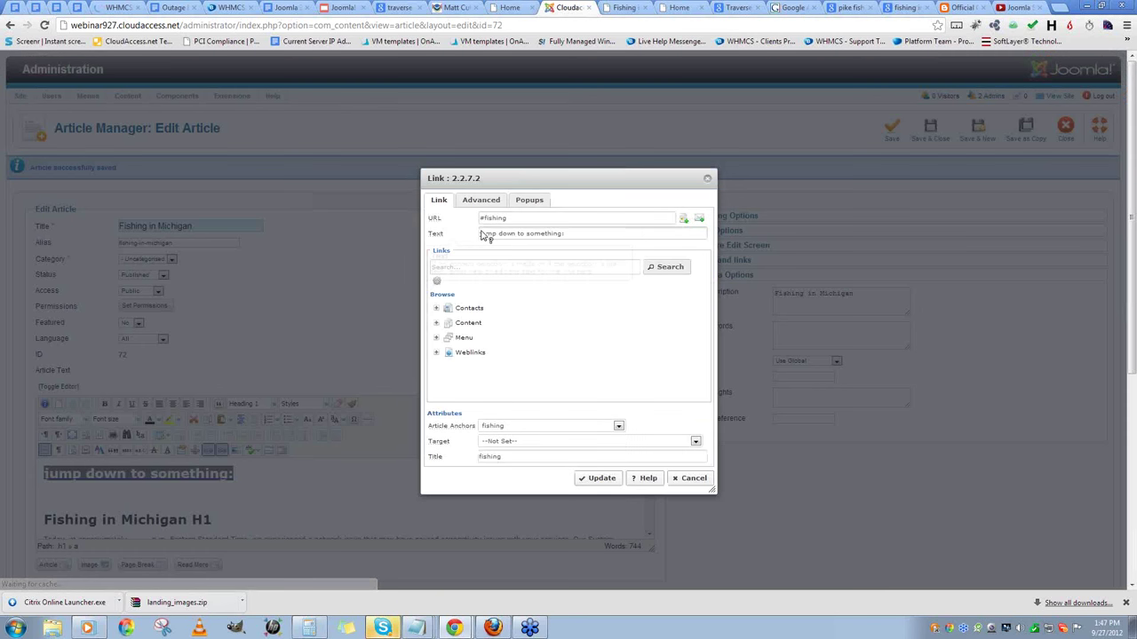
pyautogui.click(601, 478)
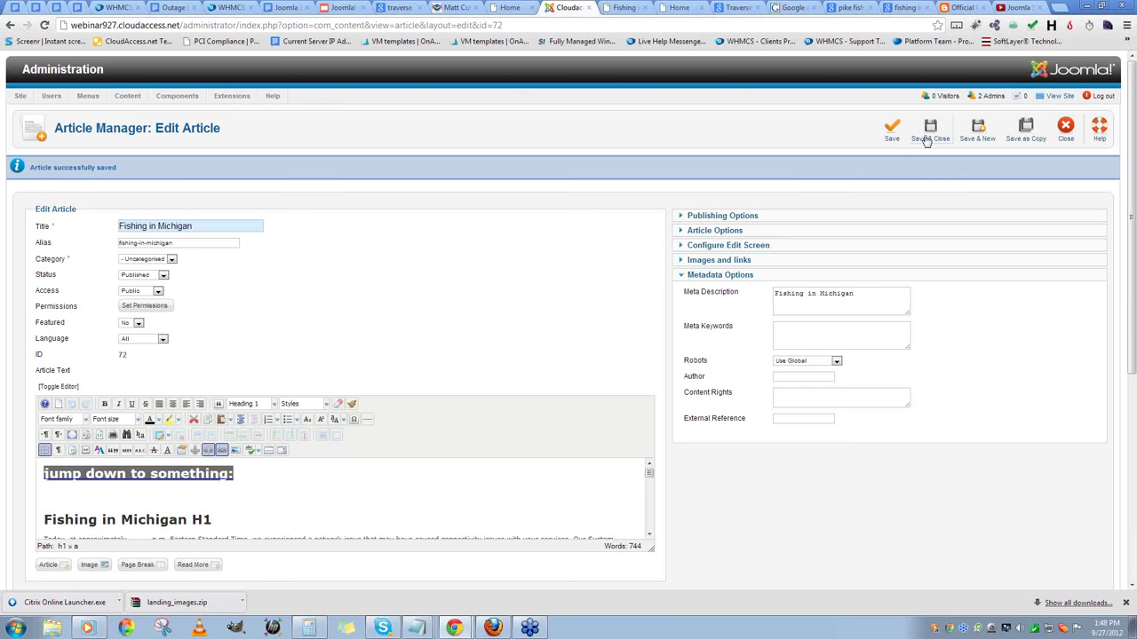
pyautogui.click(737, 347)
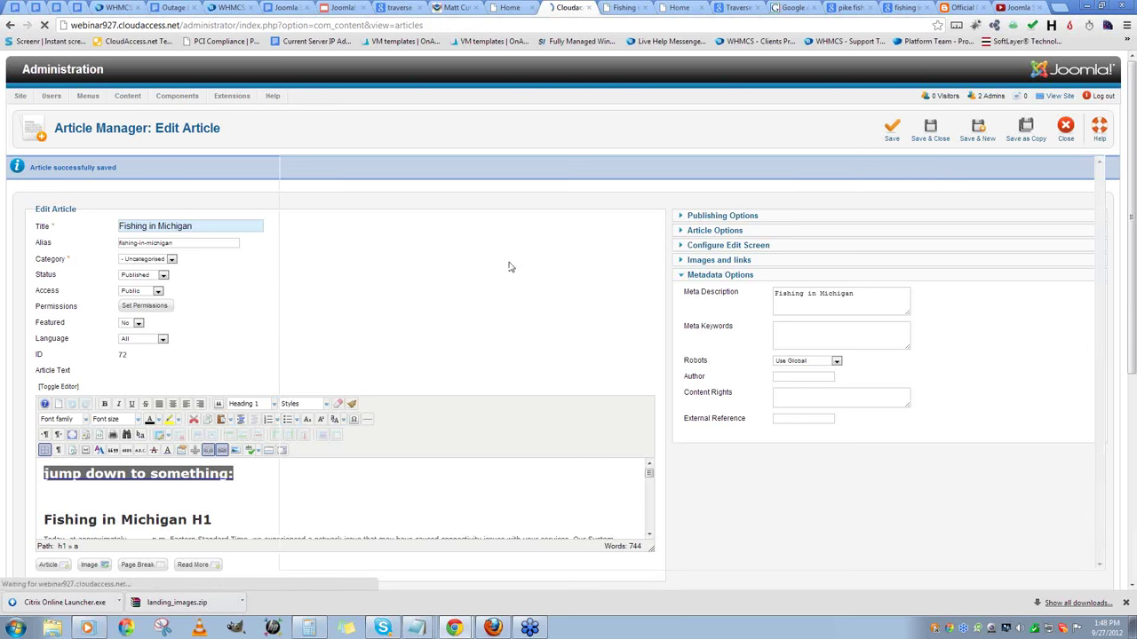
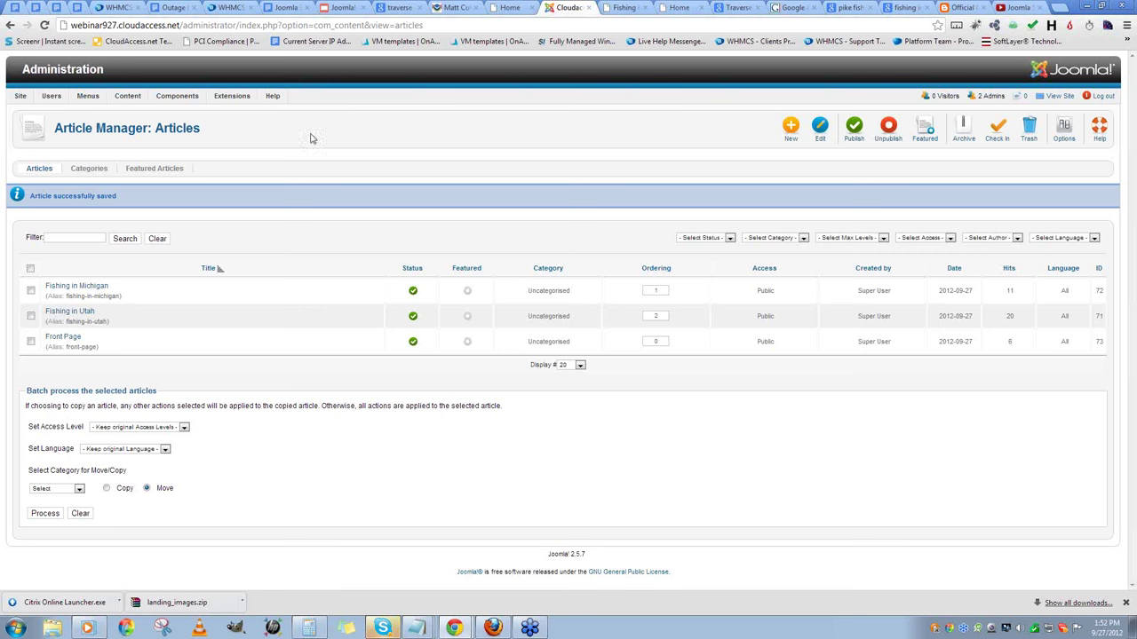
# - Open the Plug-in Manager and set the list to display 100 plug-ins per page
pyautogui.moveTo(241, 105)
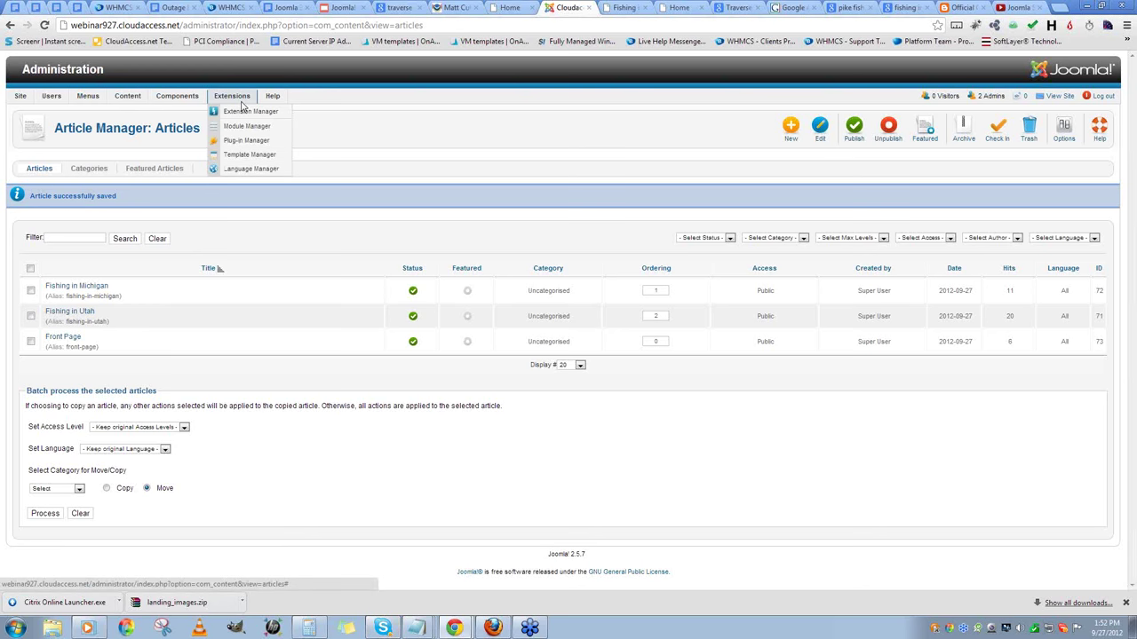
pyautogui.click(244, 140)
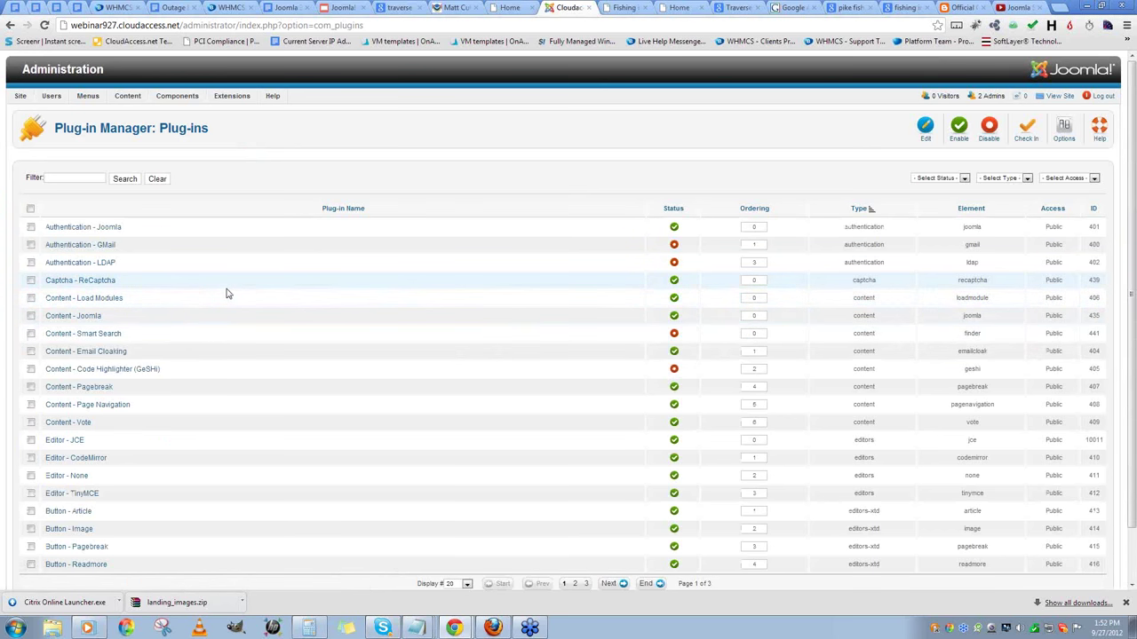
pyautogui.scroll(-2, 226, 293)
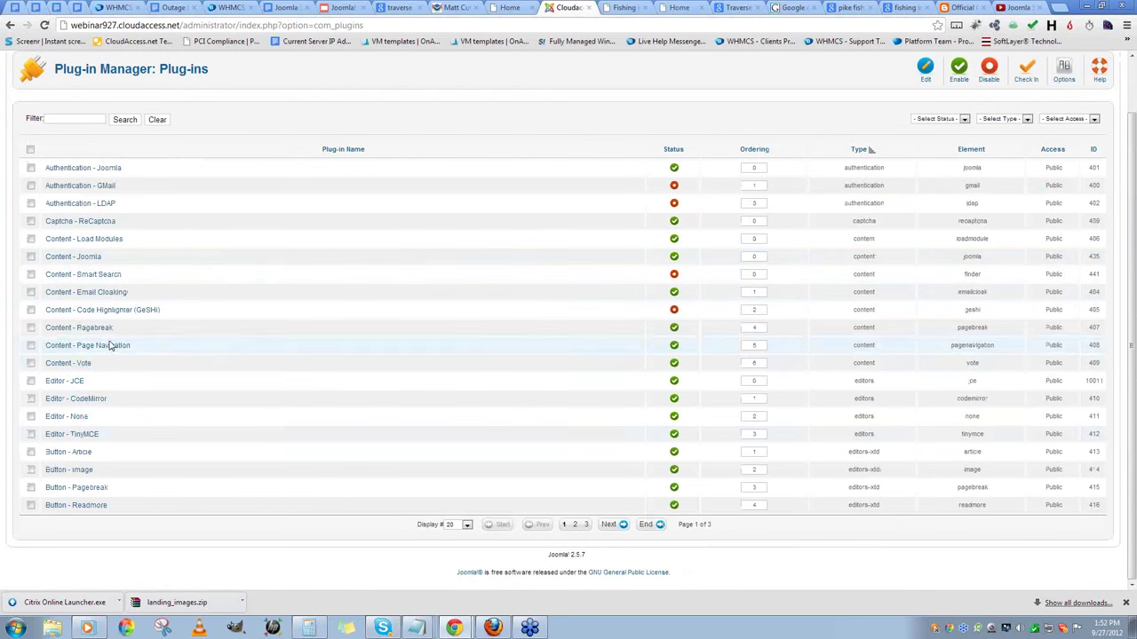
pyautogui.click(464, 525)
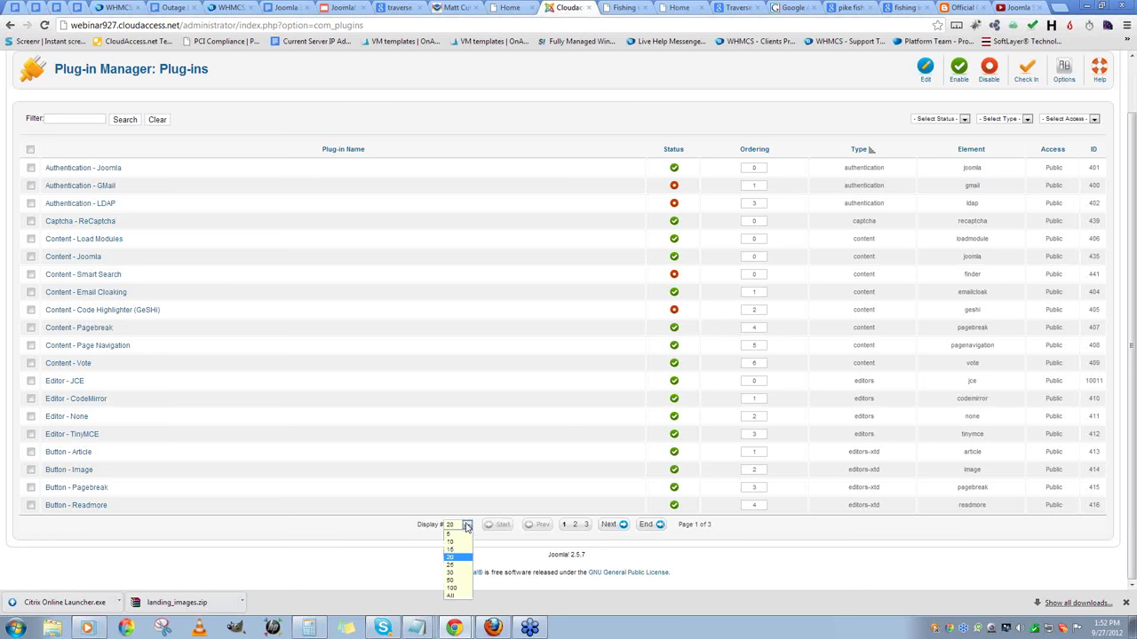
pyautogui.click(454, 595)
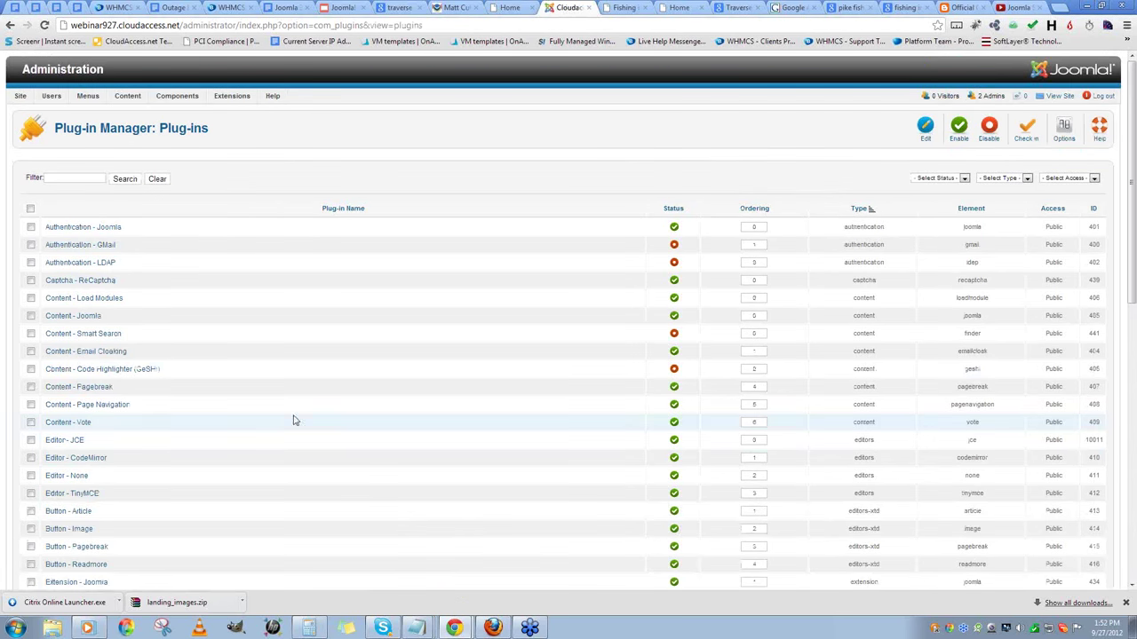
# - Look through the plug-in list and filter it by "redirect"
pyautogui.scroll(-10, 258, 371)
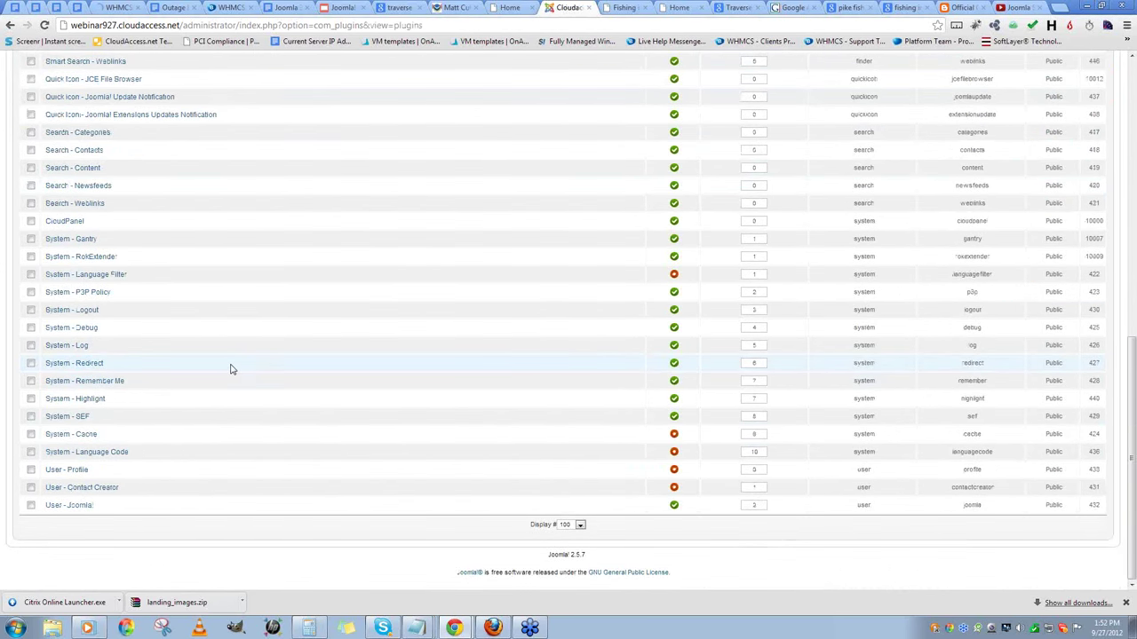
pyautogui.scroll(5, 254, 400)
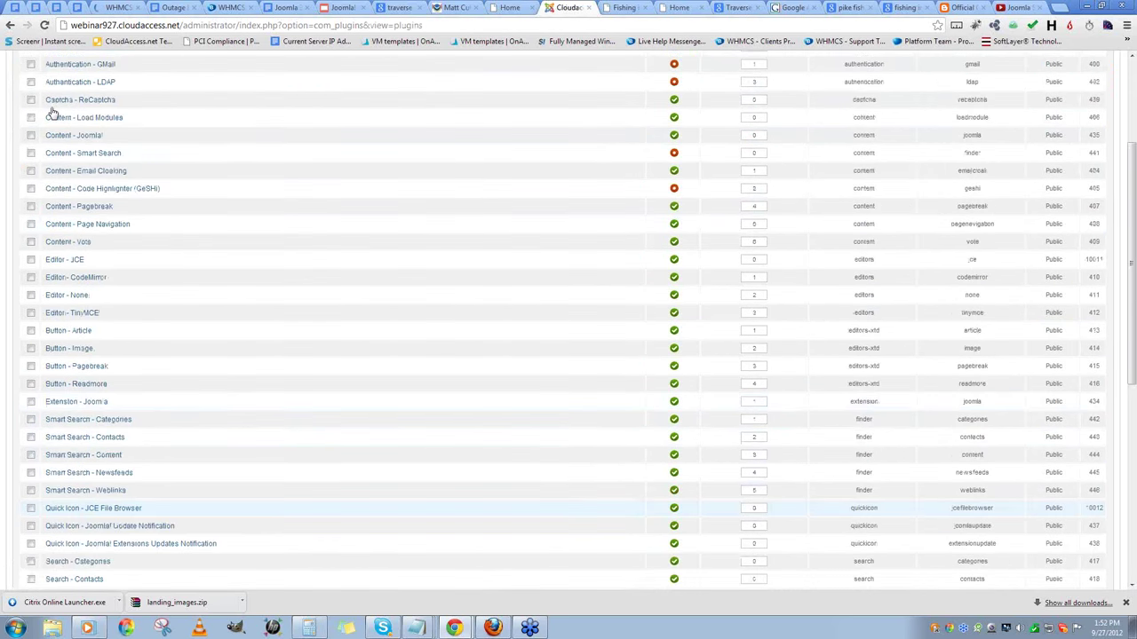
pyautogui.scroll(2, 53, 115)
pyautogui.click(69, 178)
pyautogui.write('edirect')
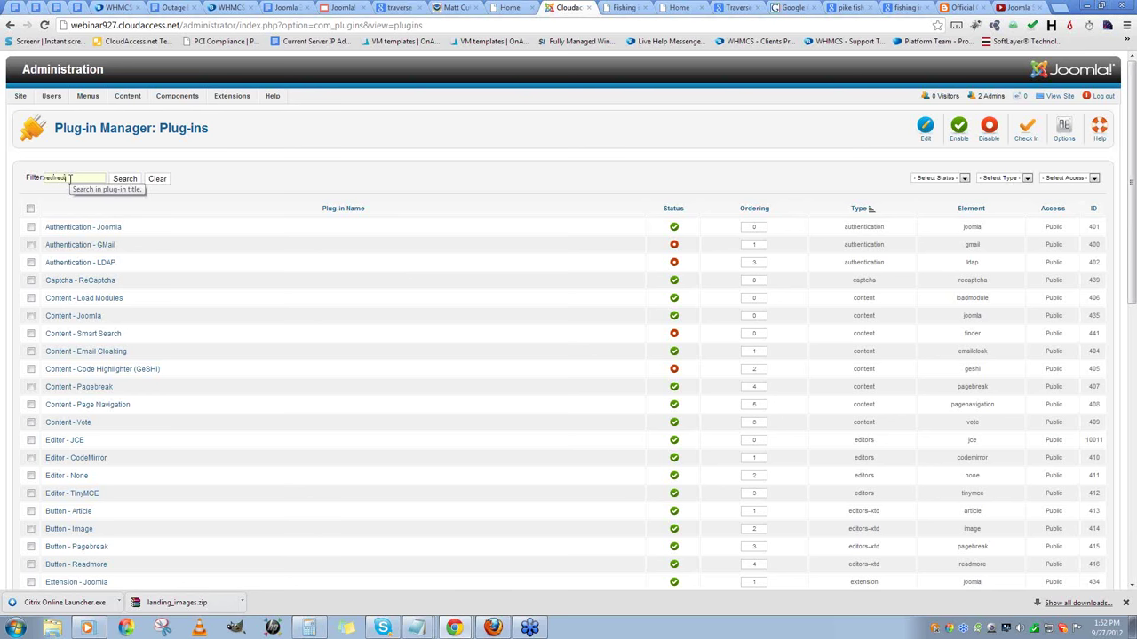
pyautogui.press('Return')
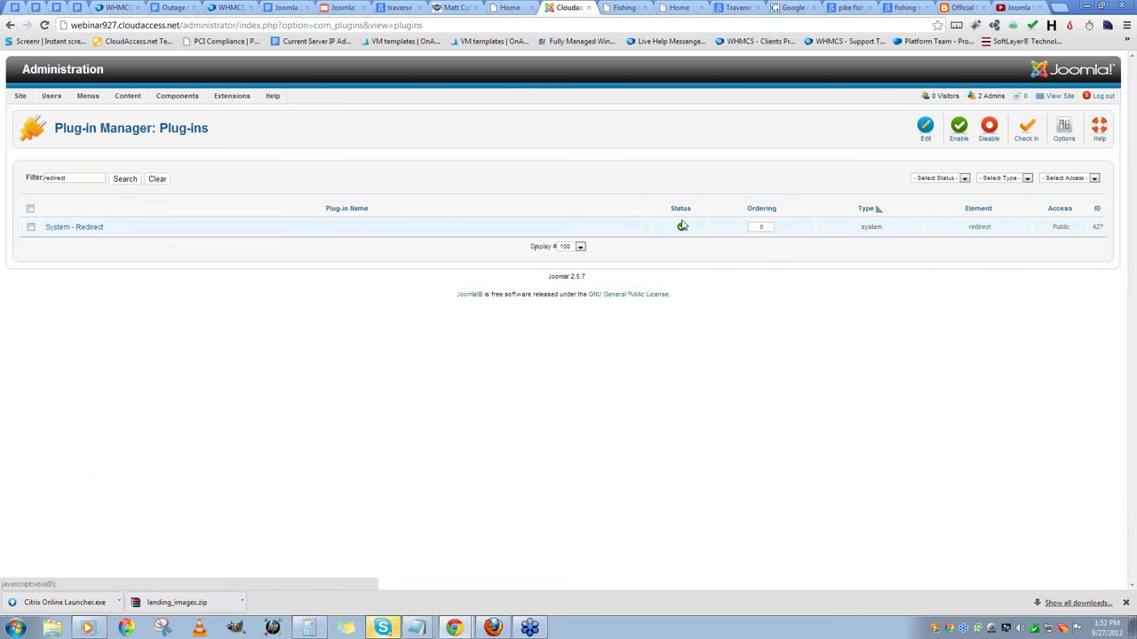
# - Check the status of the System - Redirect plug-in, save and close it, and open the Redirect Manager
pyautogui.click(96, 227)
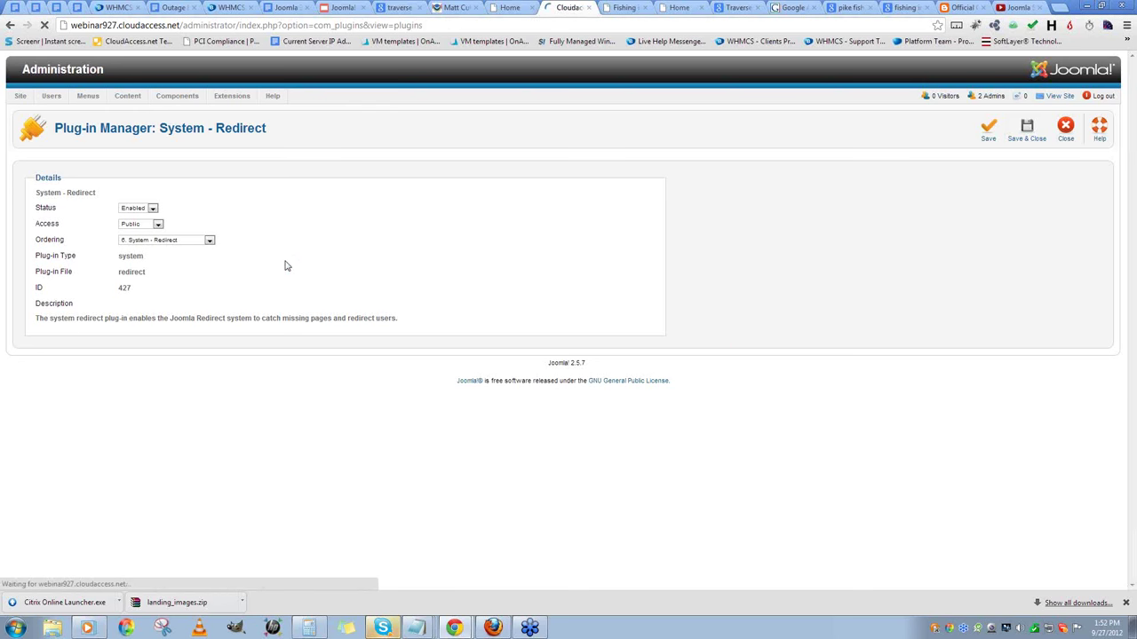
pyautogui.moveTo(160, 100)
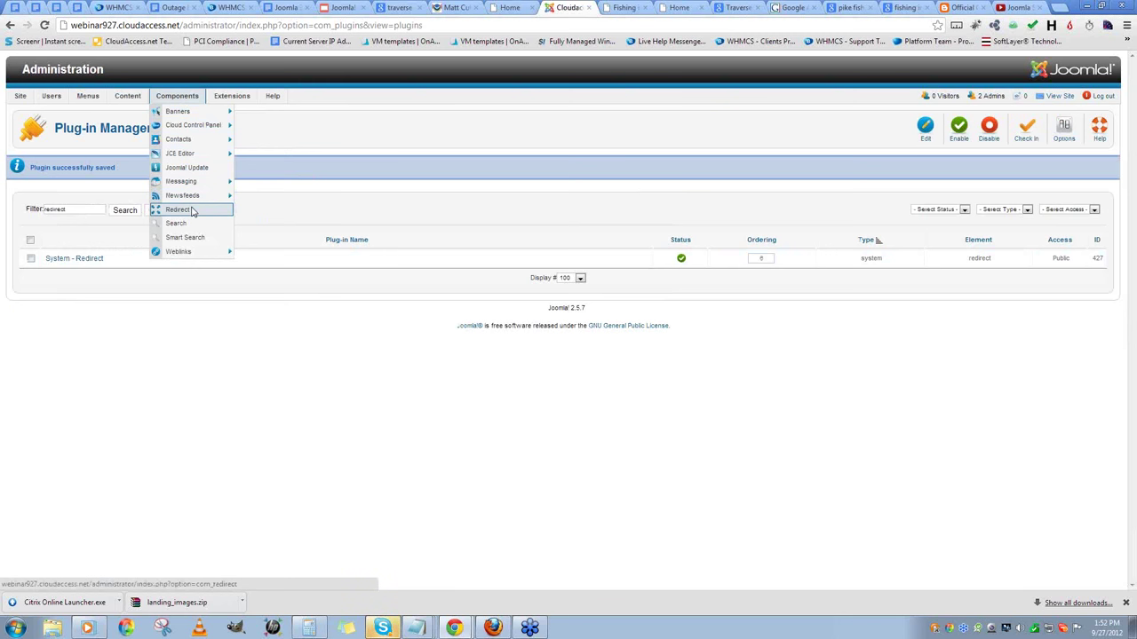
pyautogui.click(192, 211)
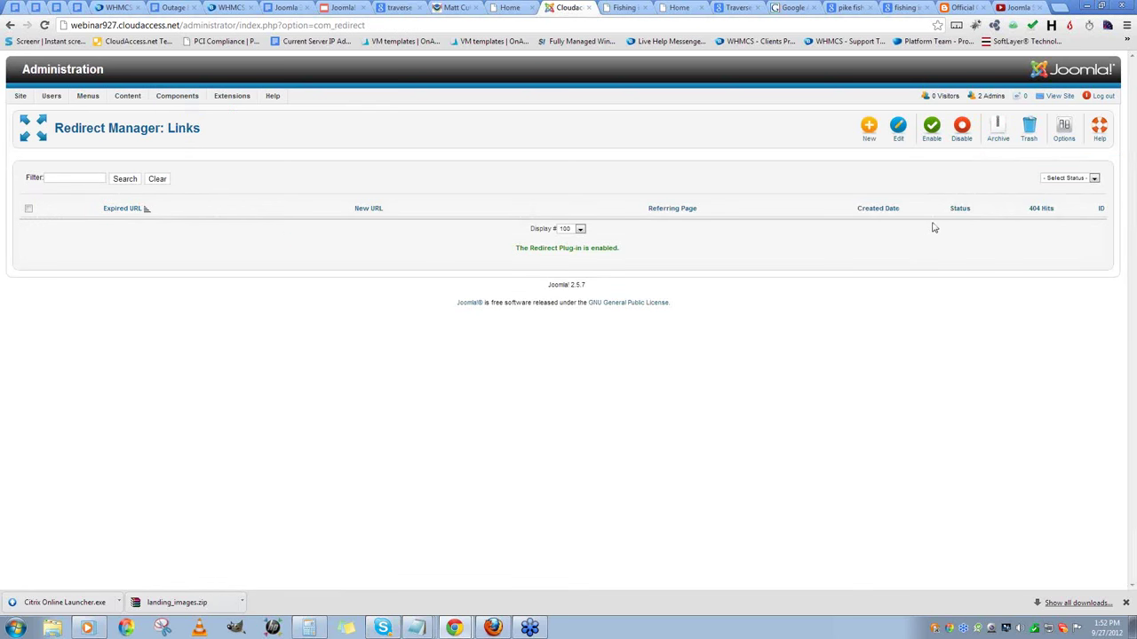
pyautogui.click(932, 131)
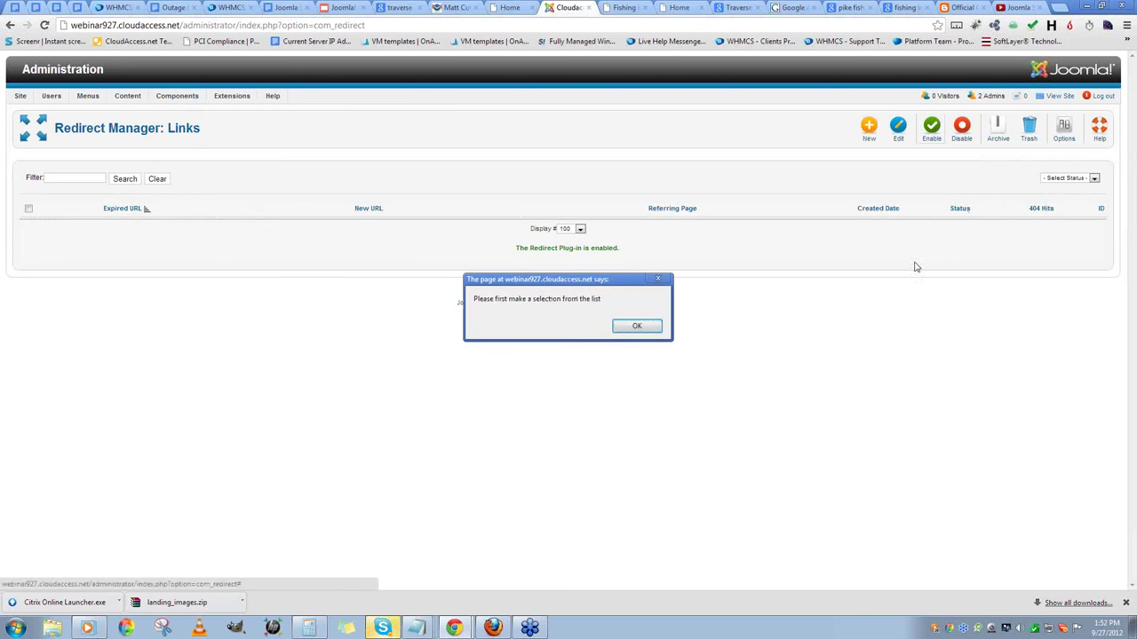
pyautogui.click(644, 330)
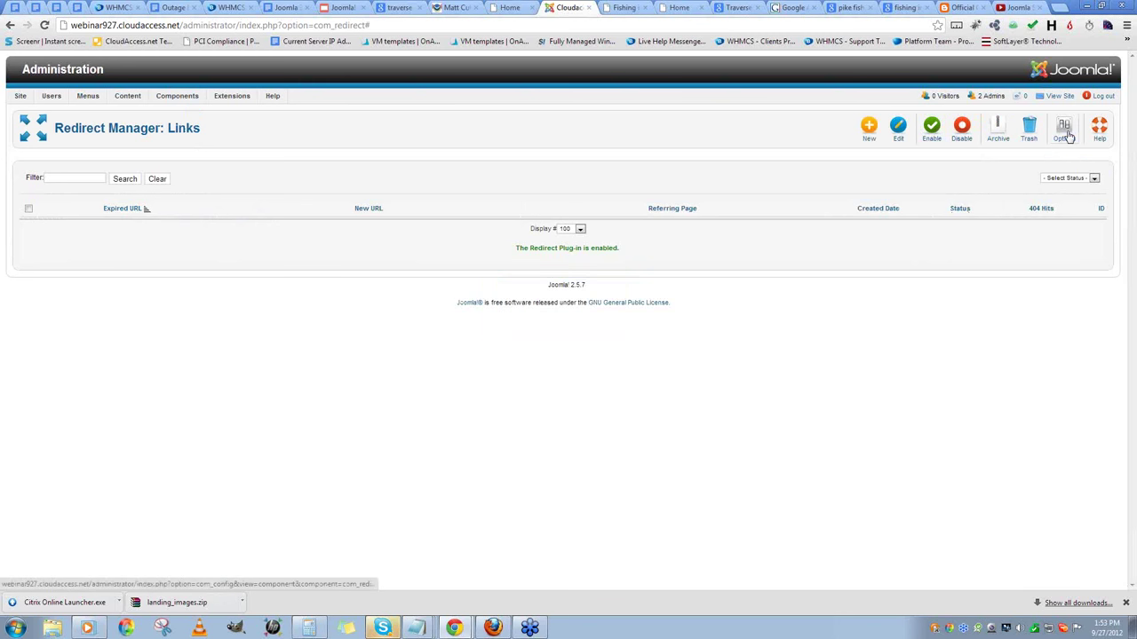
pyautogui.click(865, 129)
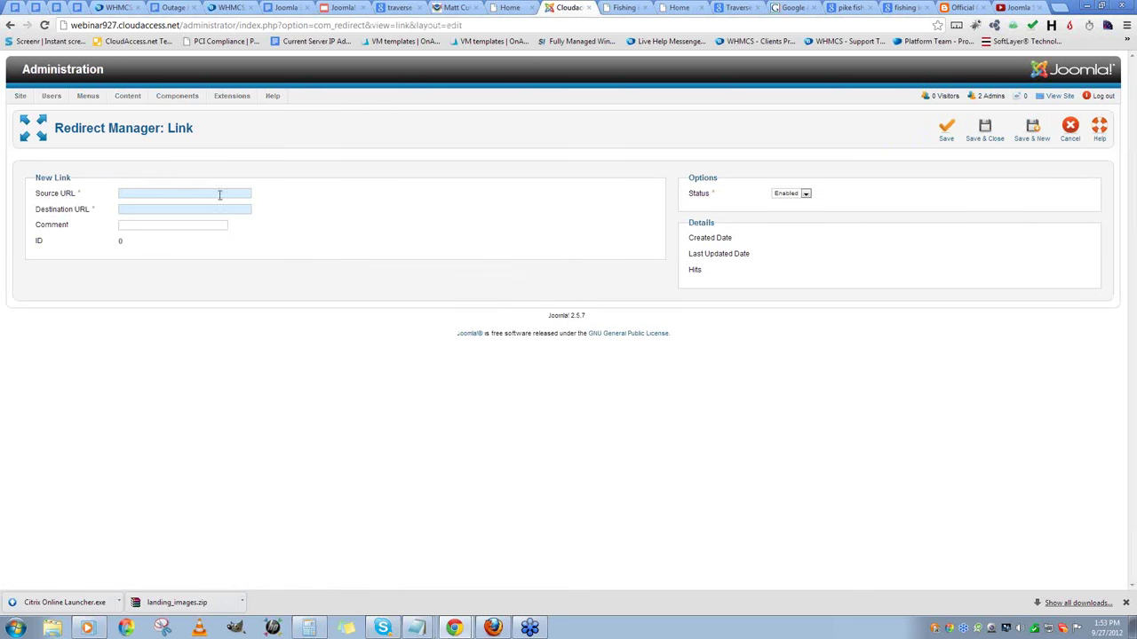
pyautogui.click(984, 130)
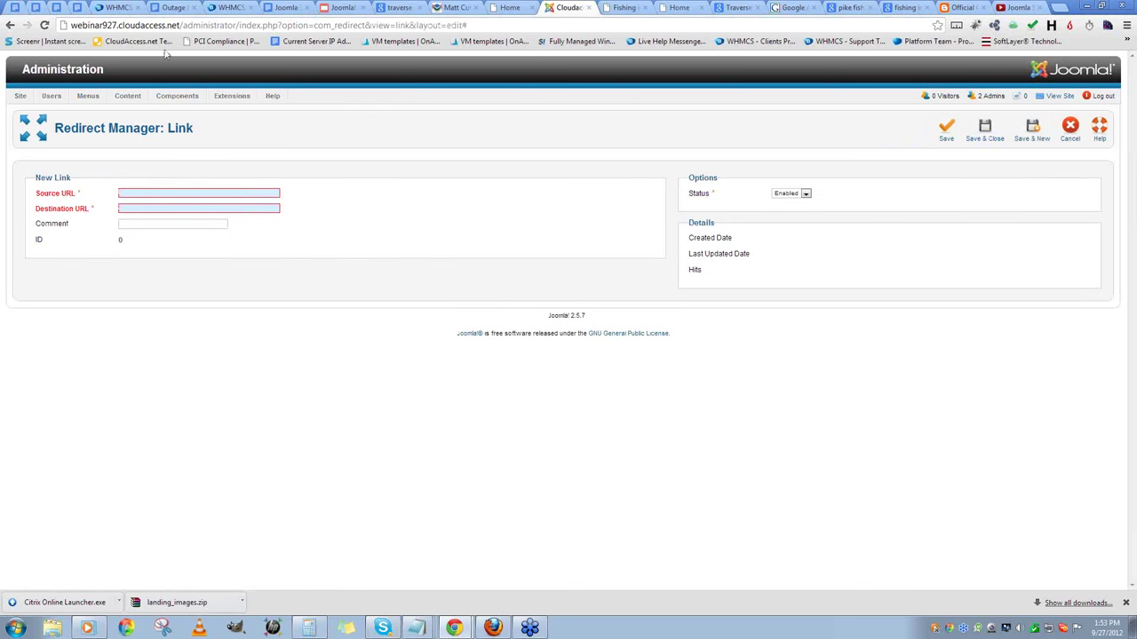
# - Visit the nonexistent address webinar927.cloudaccess.net/soemthingbad4044 in a new browser tab, reusing the site's domain copied from the admin address
pyautogui.moveTo(182, 24); pyautogui.dragTo(27, 23)
pyautogui.hotkey('ctrl', 'c')
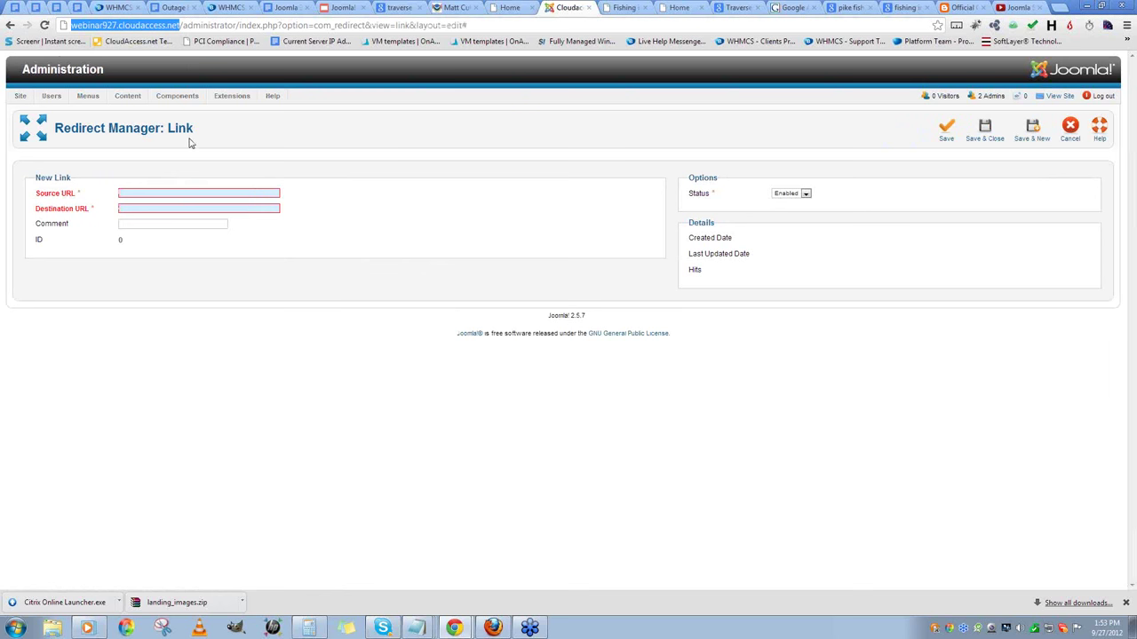
pyautogui.click(1060, 8)
pyautogui.hotkey('ctrl', 'v')
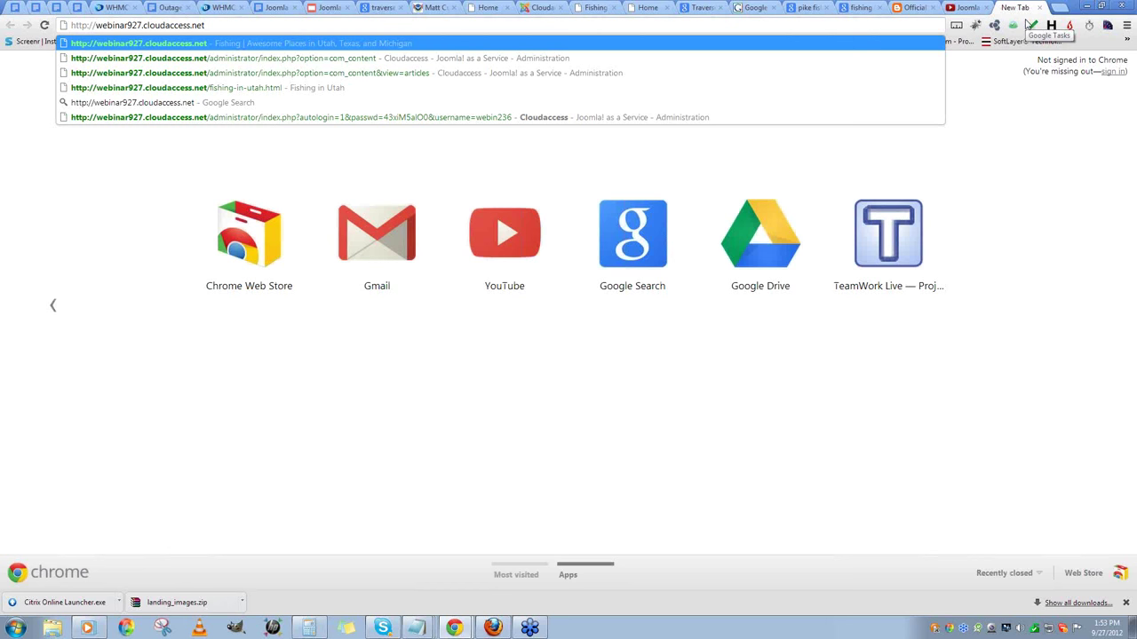
pyautogui.write('/soemthingbad4044')
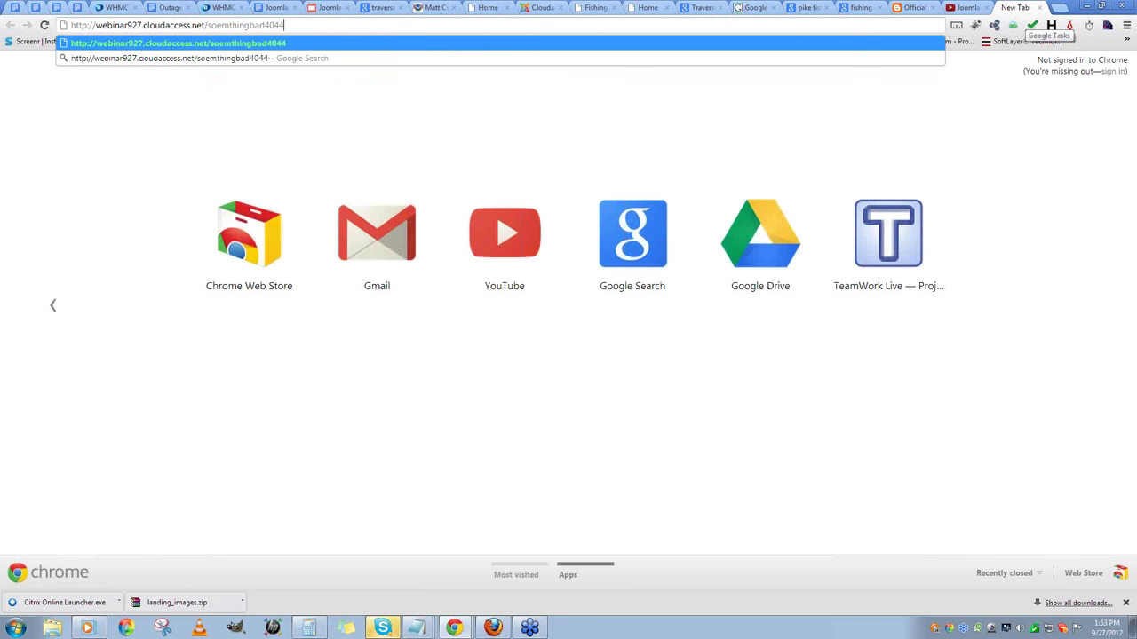
pyautogui.press('Return')
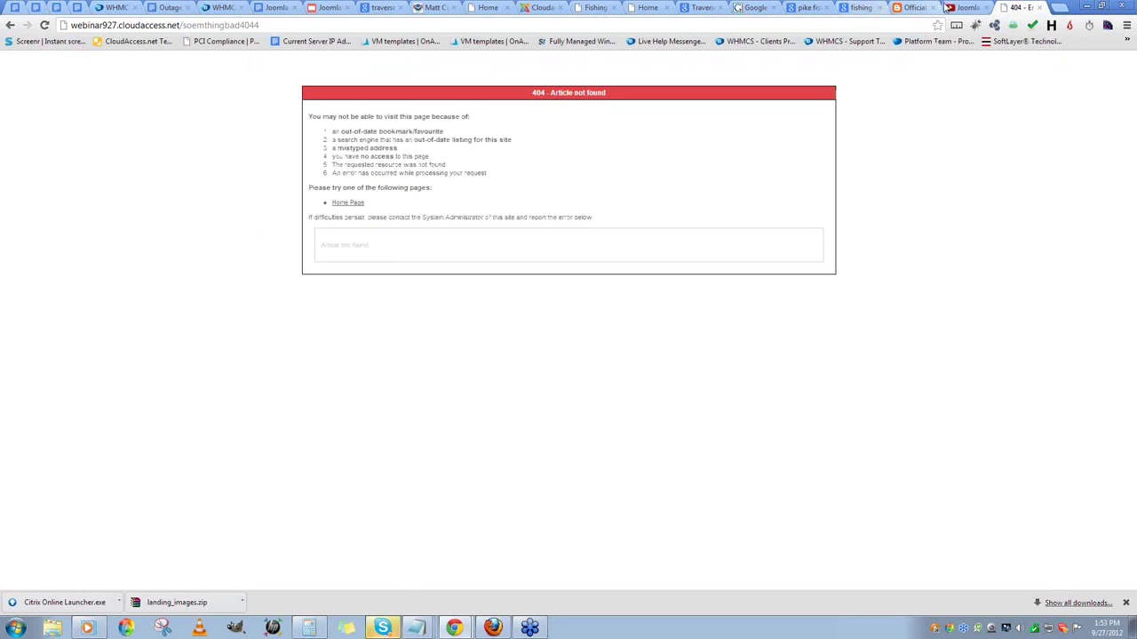
# - Return to the Redirect Manager's links list, open the soemthingbad4044 entry for editing, and compare it with the 404 page
pyautogui.write('webinar927.cloudaccess.net/administrator/index.php?option=com_redirect&view=link&layout=edit#')
pyautogui.click(533, 16)
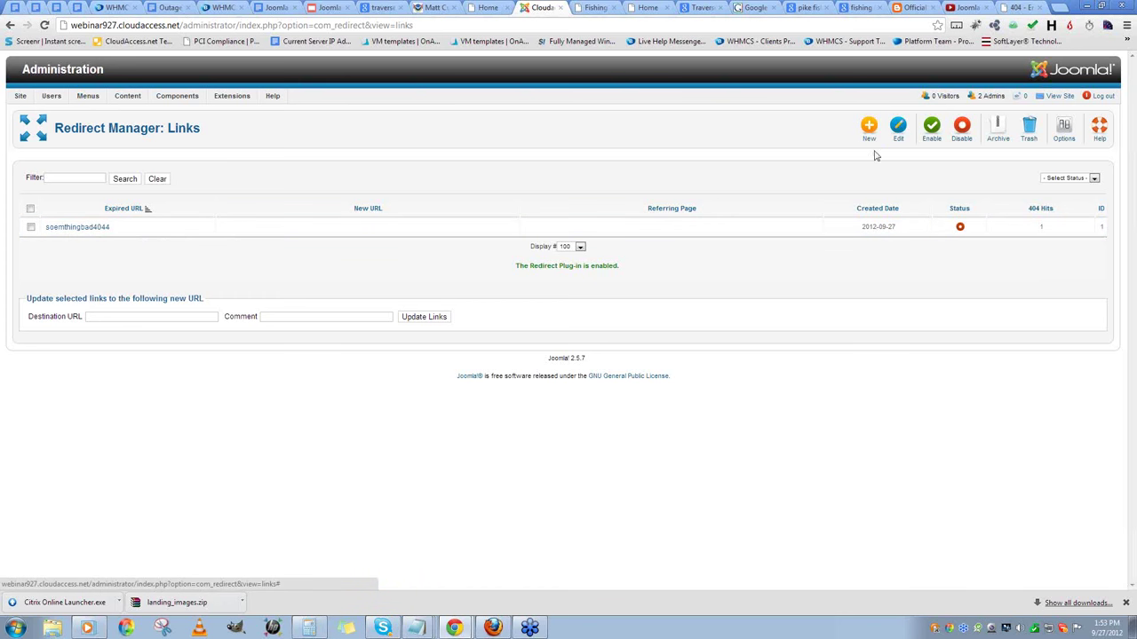
pyautogui.click(105, 230)
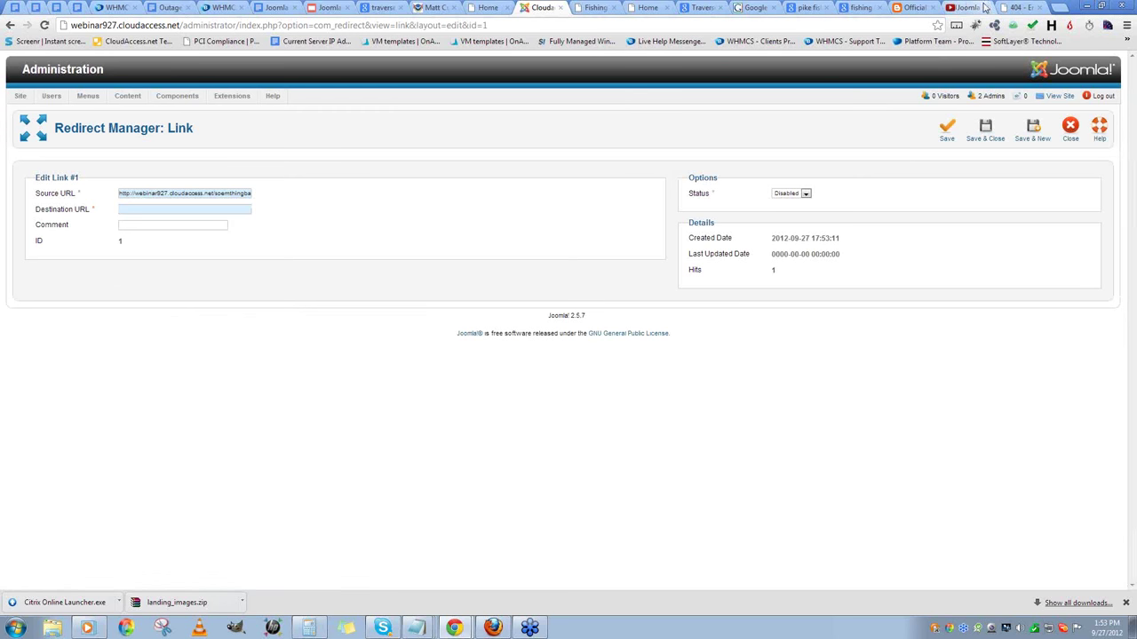
pyautogui.click(1019, 7)
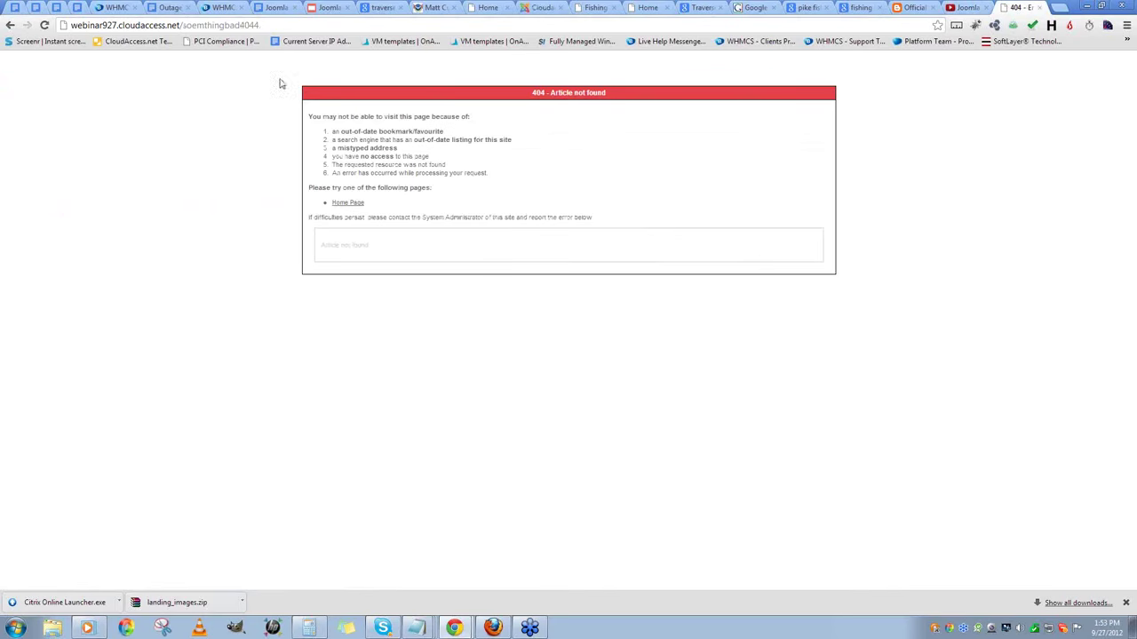
pyautogui.click(966, 7)
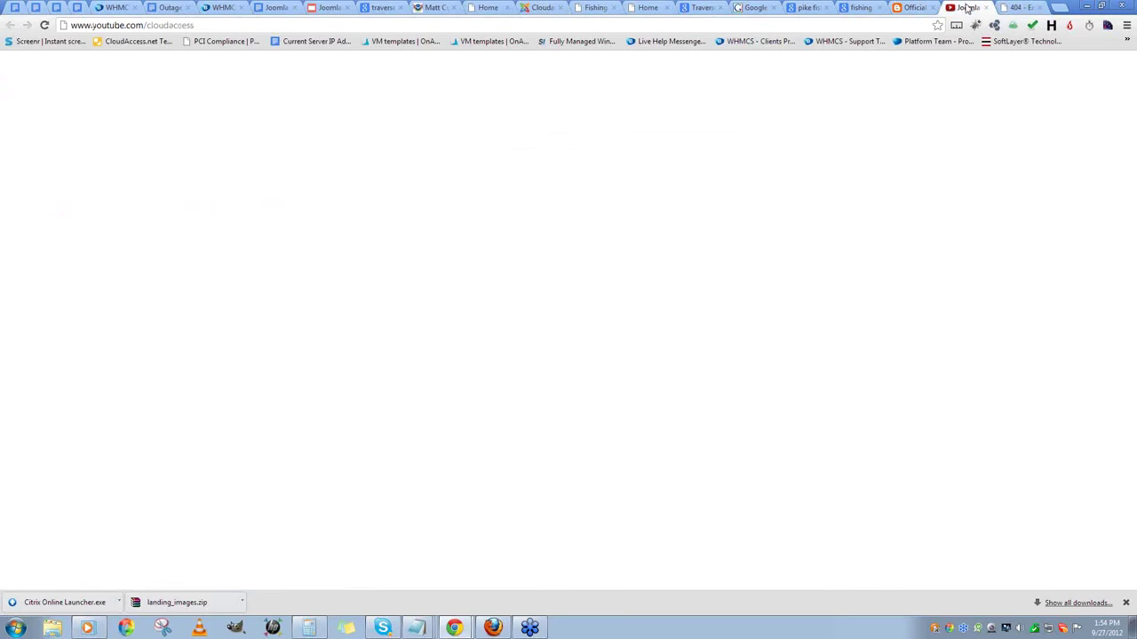
pyautogui.click(536, 7)
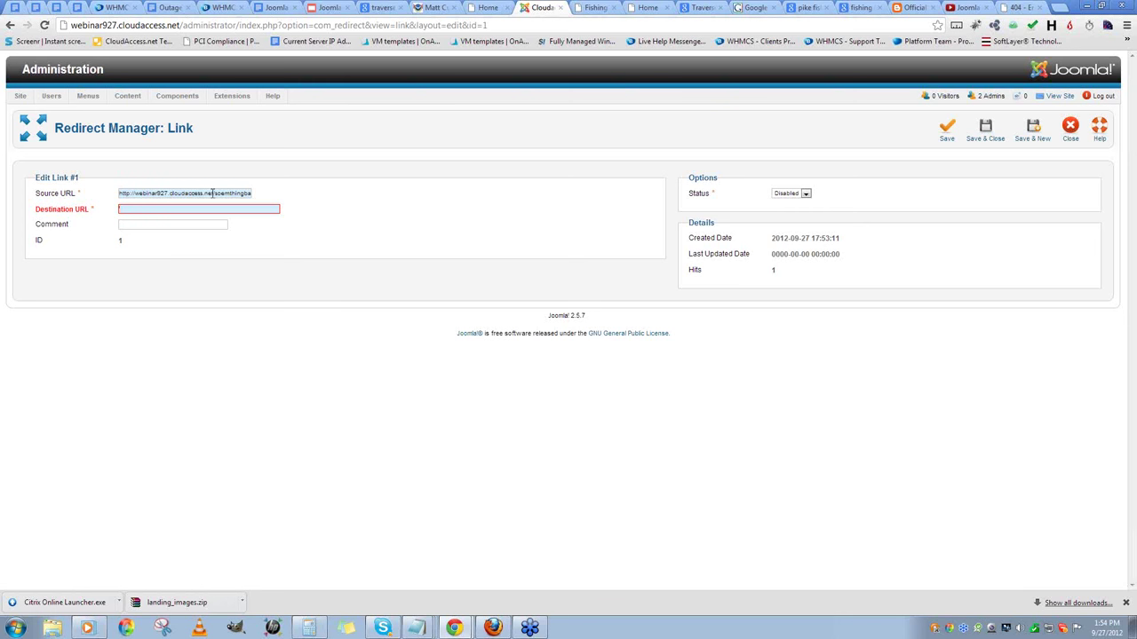
pyautogui.moveTo(213, 193); pyautogui.dragTo(118, 193)
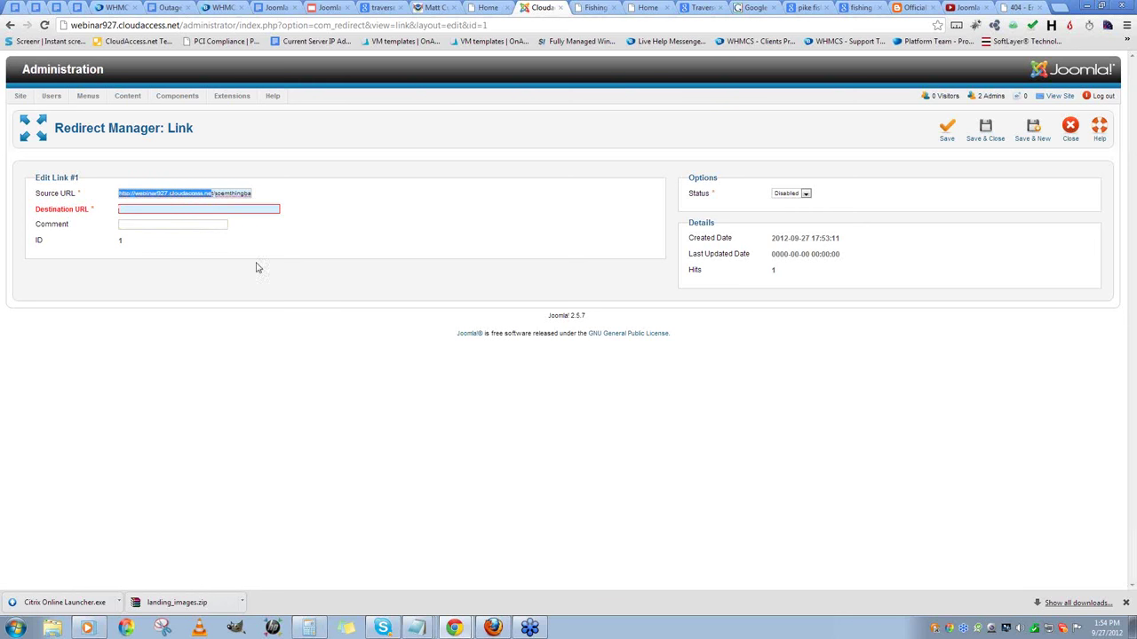
pyautogui.hotkey('ctrl', 'c')
pyautogui.click(200, 212)
pyautogui.hotkey('ctrl', 'v')
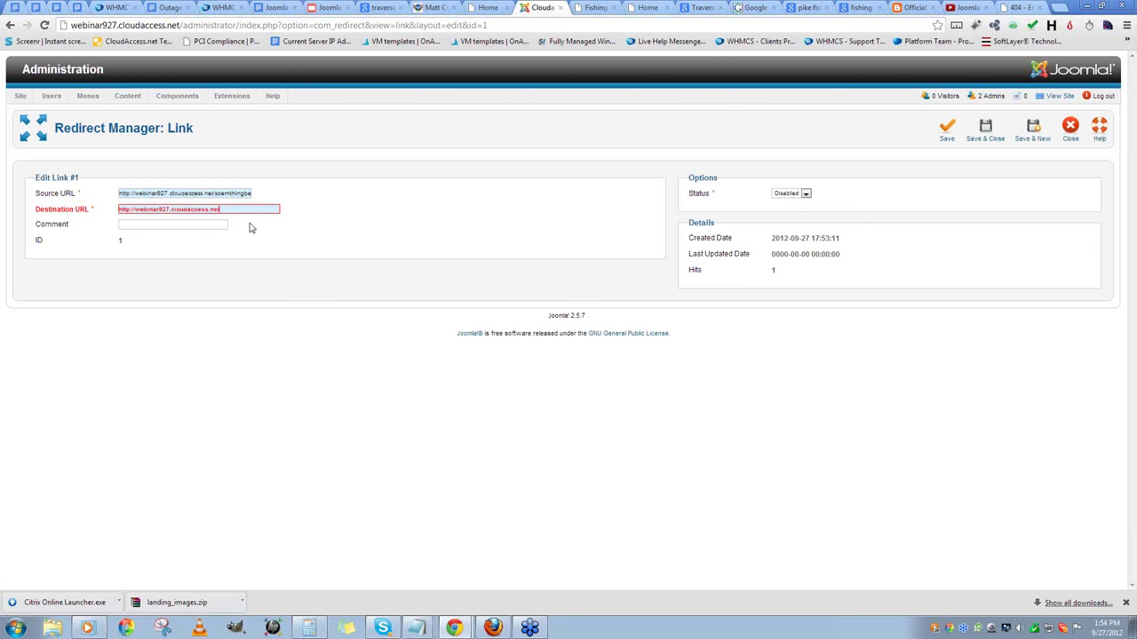
pyautogui.click(373, 228)
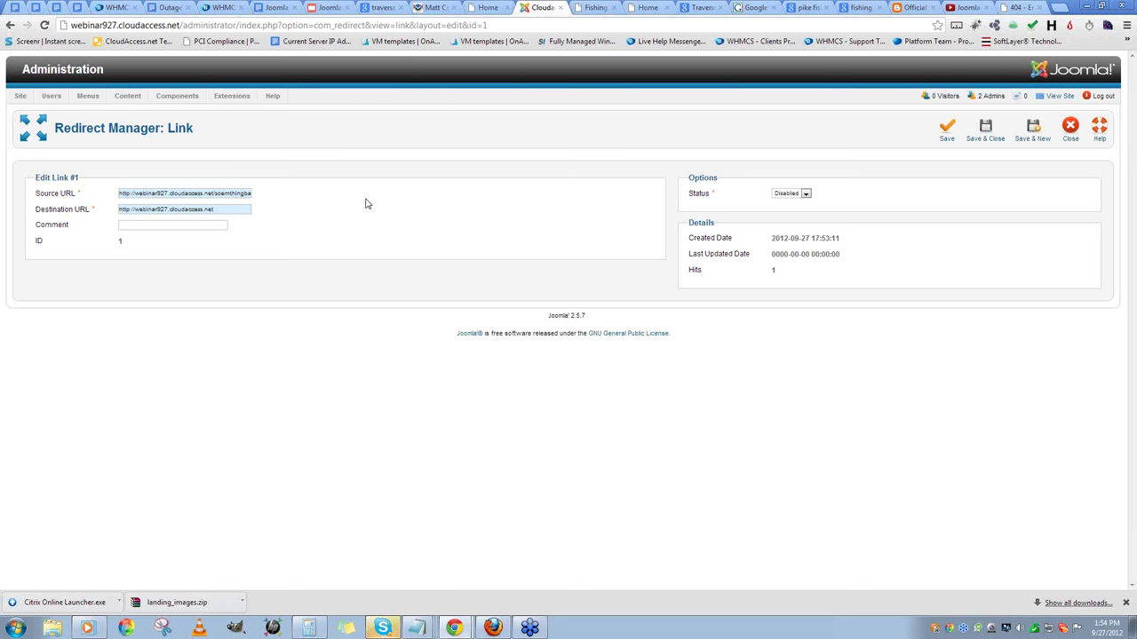
pyautogui.click(984, 133)
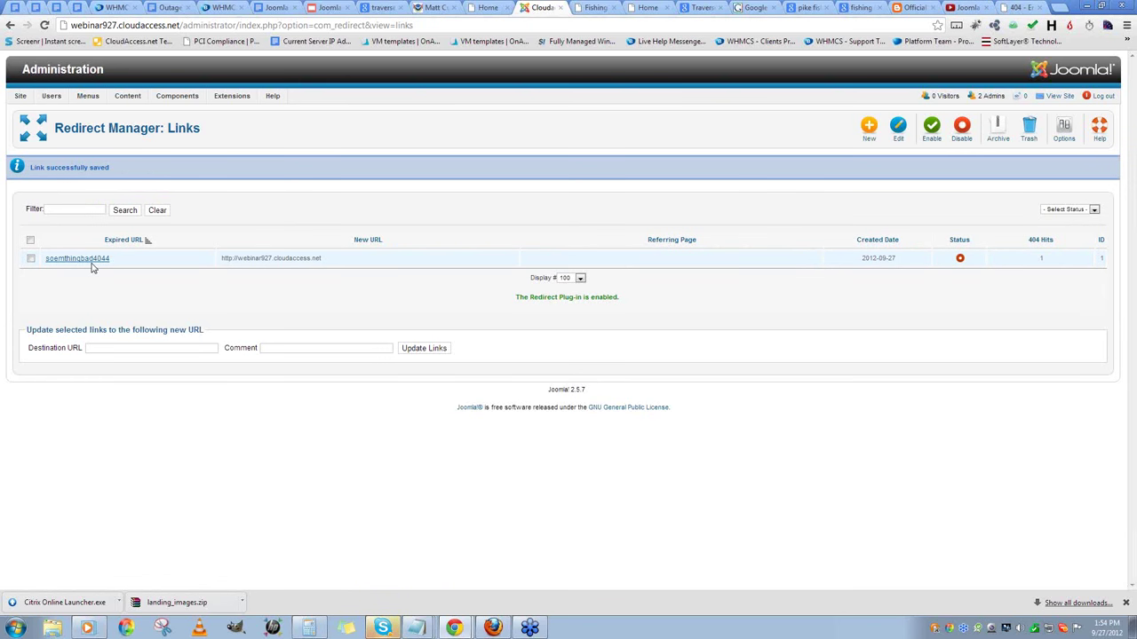
# - Reload the soemthingbad4044 page several times to test whether it redirects
pyautogui.hotkey('ctrl', '9')
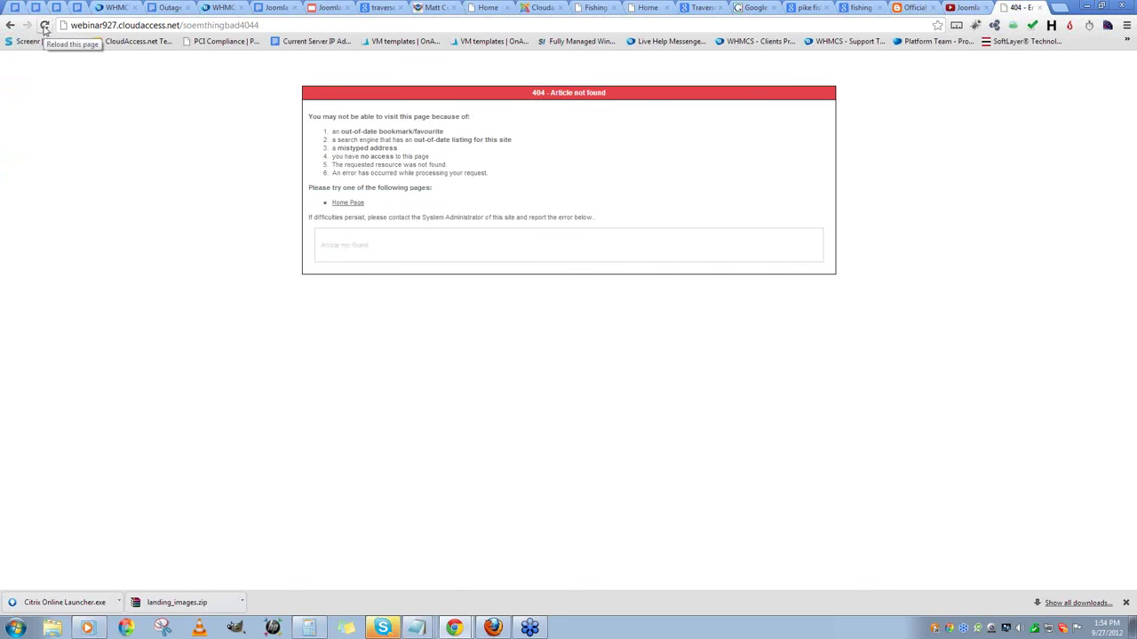
pyautogui.click(44, 27)
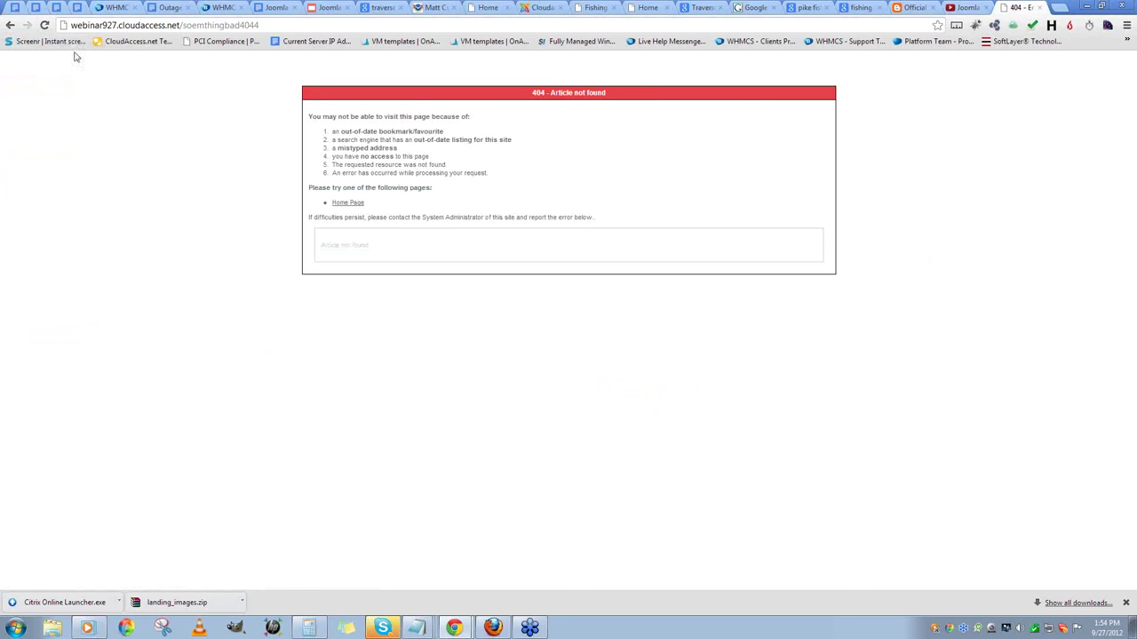
pyautogui.click(44, 25)
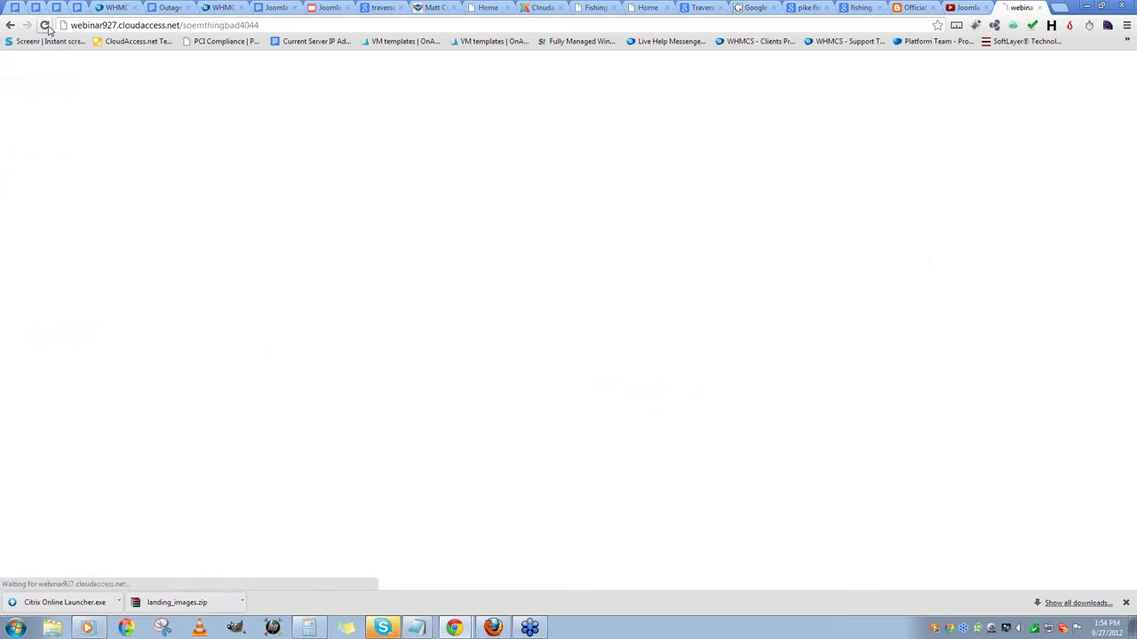
pyautogui.click(45, 26)
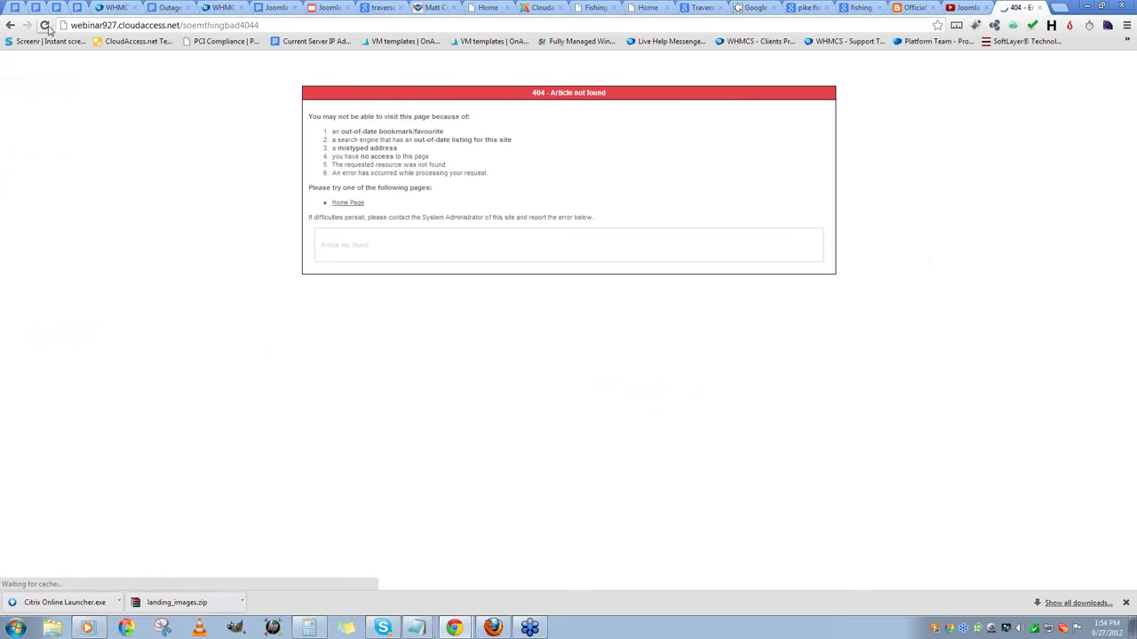
# - Enable the soemthingbad4044 redirect in the Redirect Manager and reload the broken address to test it
pyautogui.click(542, 7)
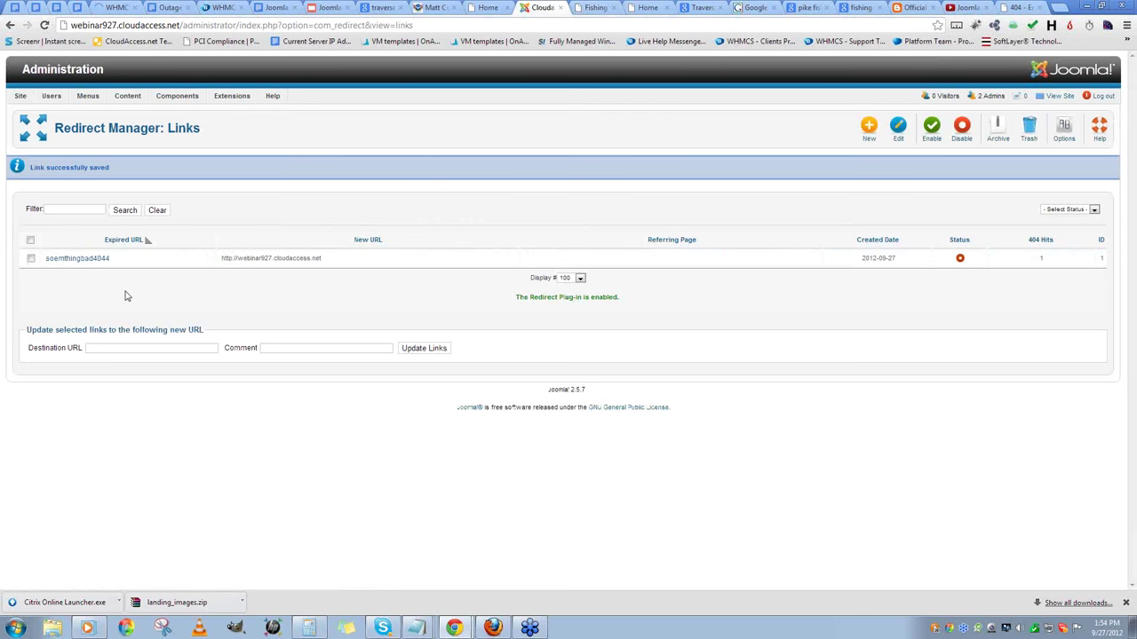
pyautogui.click(959, 257)
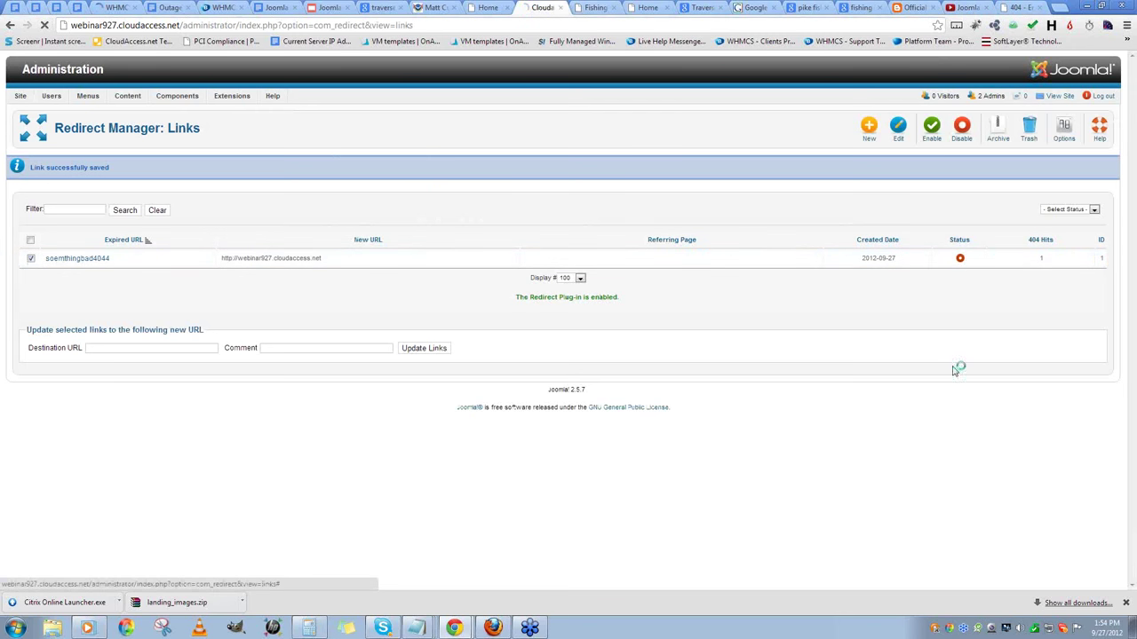
pyautogui.click(1022, 7)
pyautogui.click(44, 25)
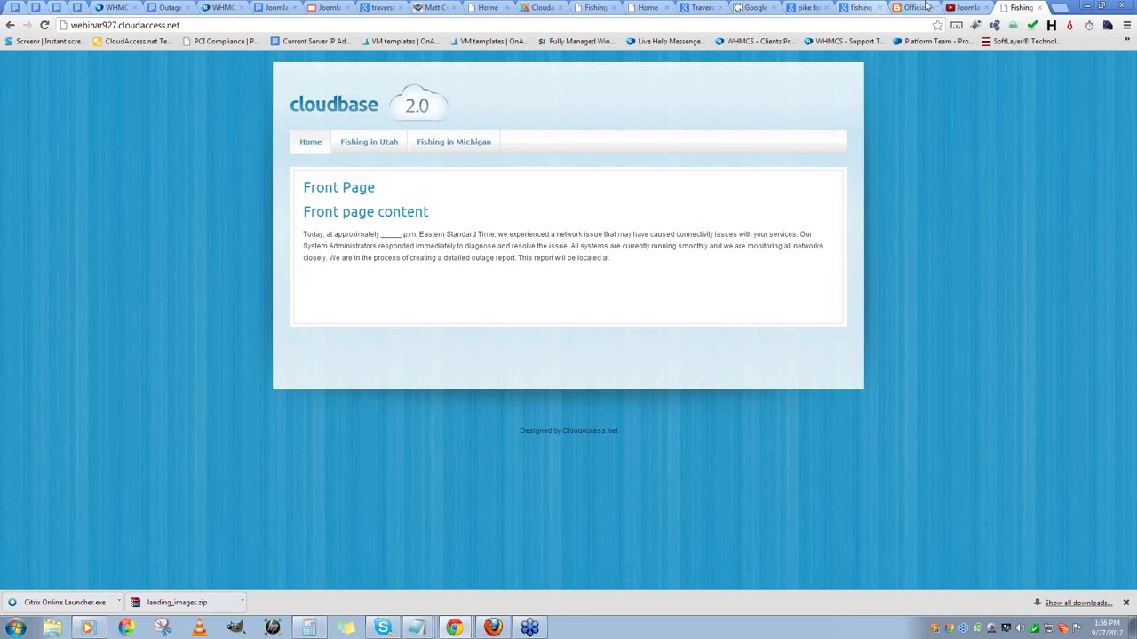
# - Refresh the Redirect Manager's links list to check the redirect's status and 404 hits
pyautogui.click(543, 7)
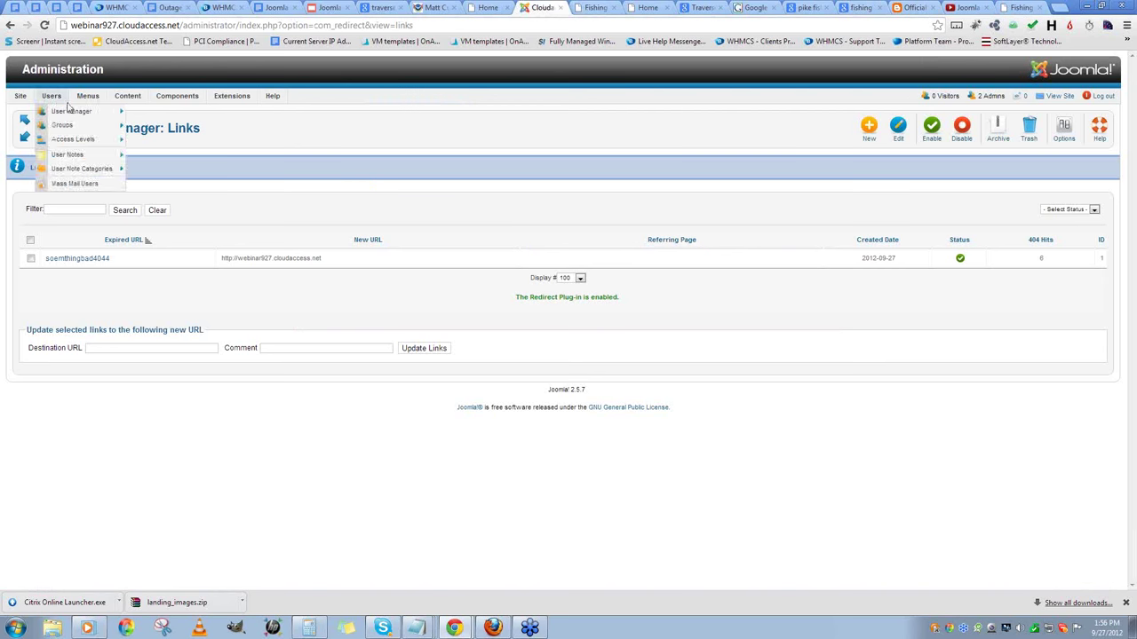
pyautogui.click(46, 26)
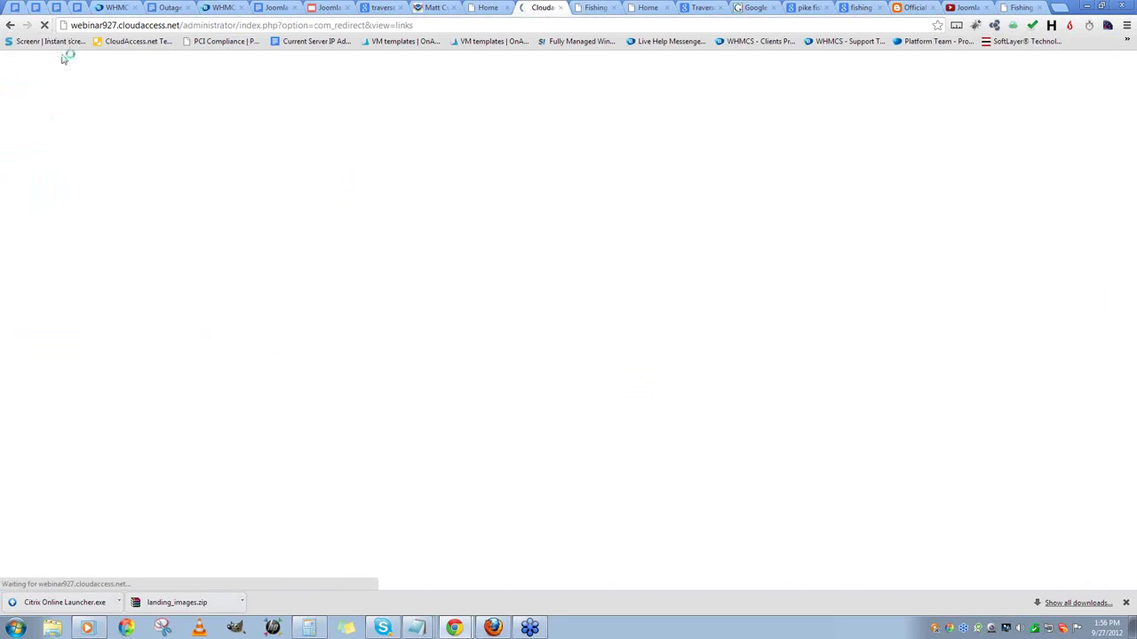
pyautogui.click(45, 26)
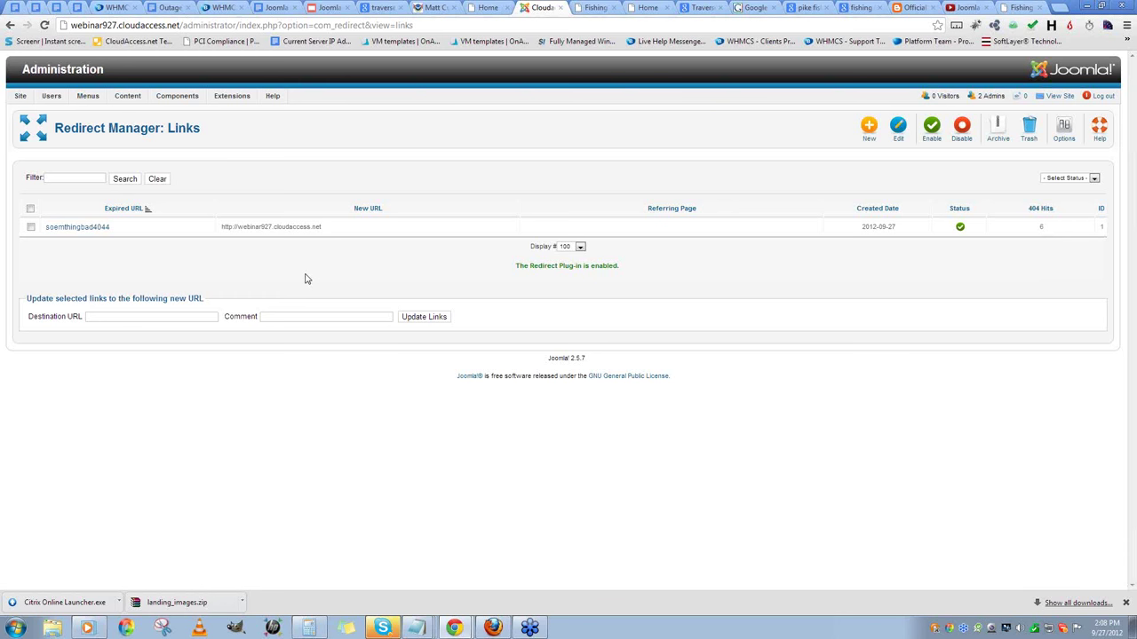
# - Search Google for "google seo pdf" from the Webmaster Central Blog tab and open the Search Engine Optimization Starter Guide PDF
pyautogui.click(914, 7)
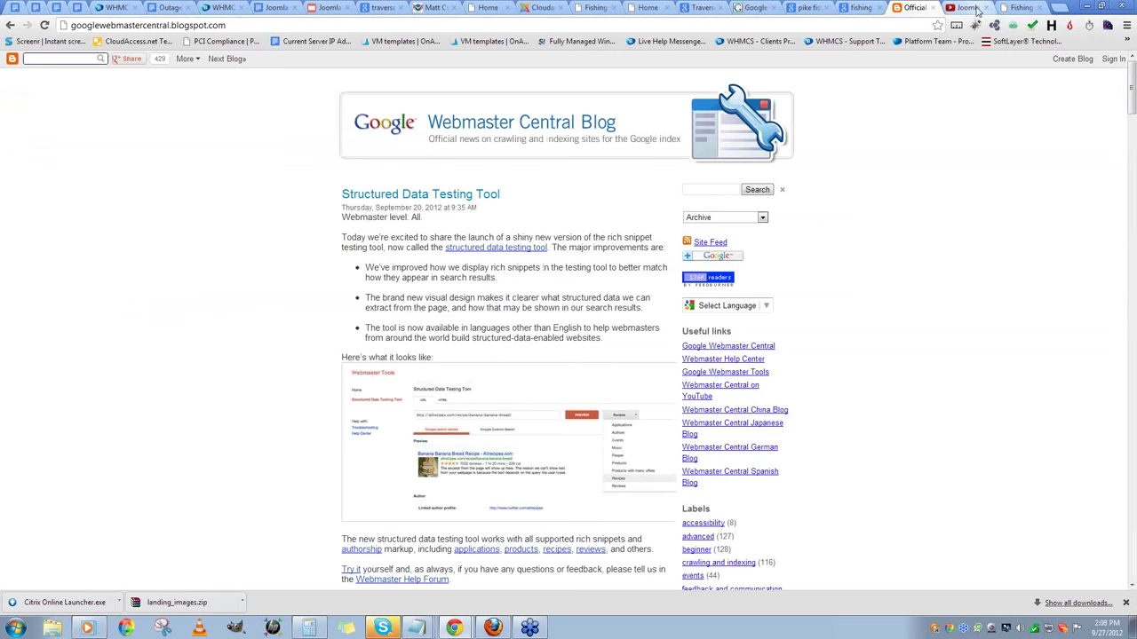
pyautogui.hotkey('ctrl', 'l')
pyautogui.write('gogo')
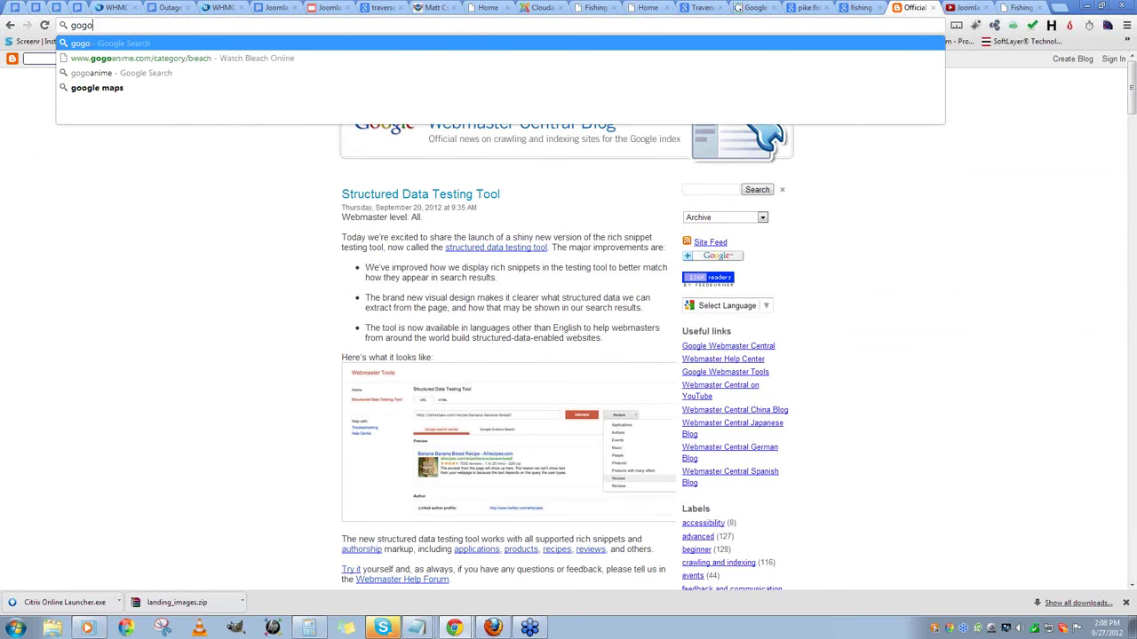
pyautogui.press('BackSpace')
pyautogui.write('o')
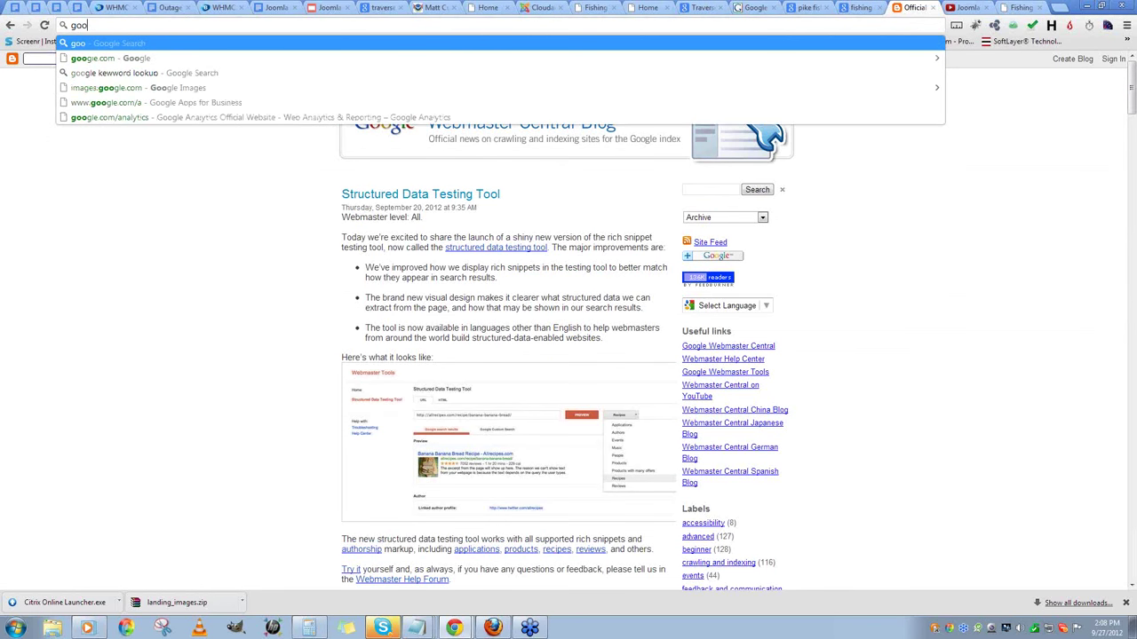
pyautogui.write('gle seo')
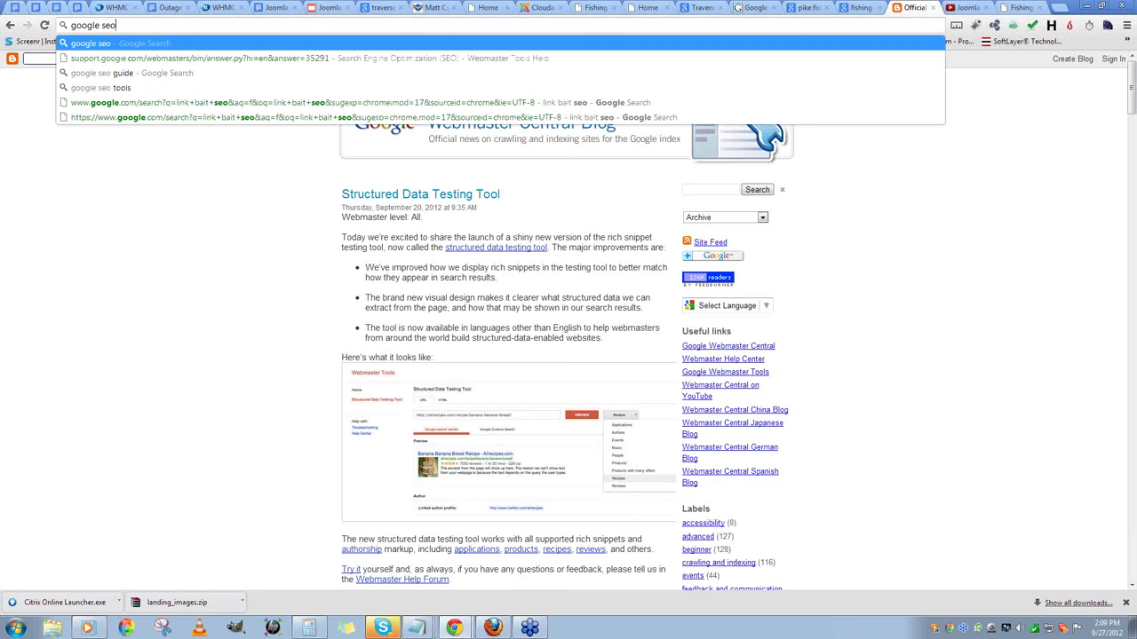
pyautogui.write(' pf')
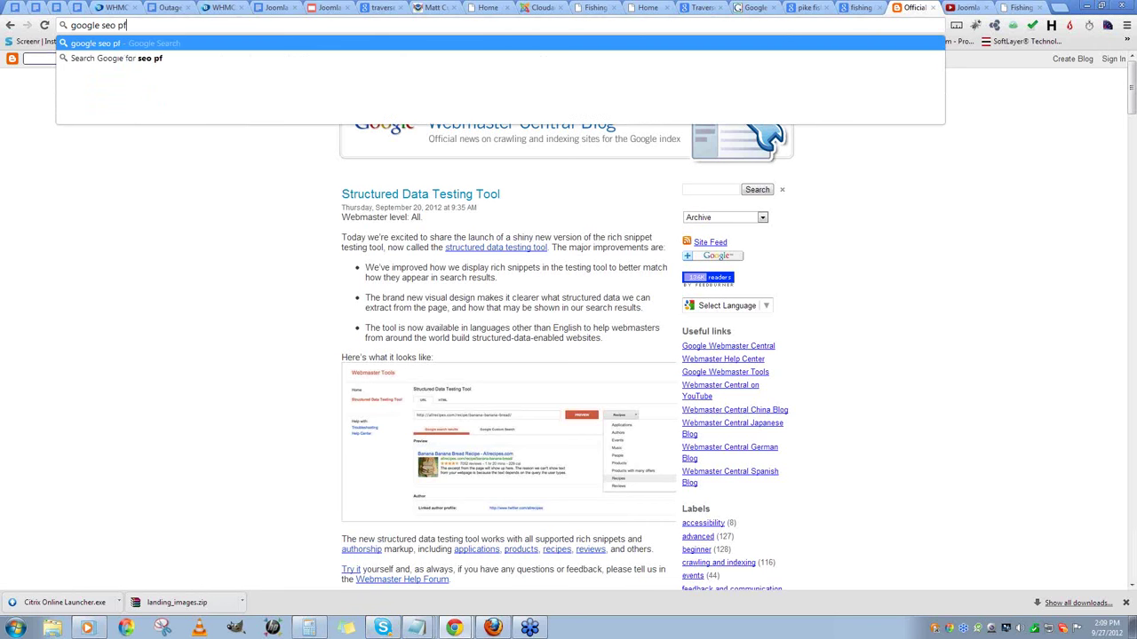
pyautogui.press('BackSpace')
pyautogui.write('df')
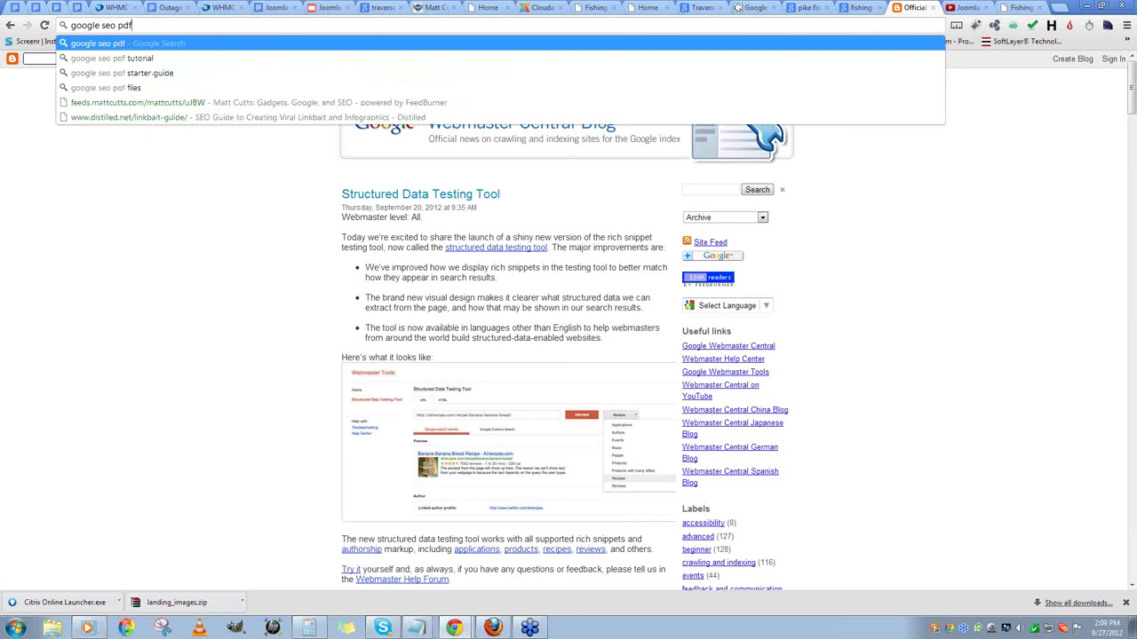
pyautogui.press('Return')
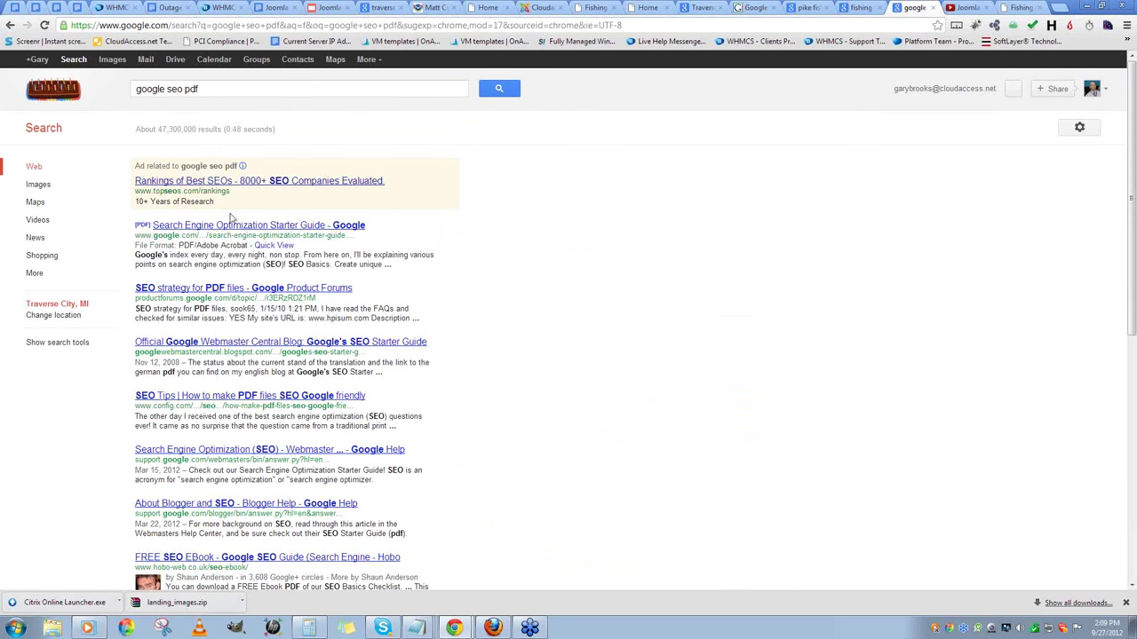
pyautogui.click(224, 226)
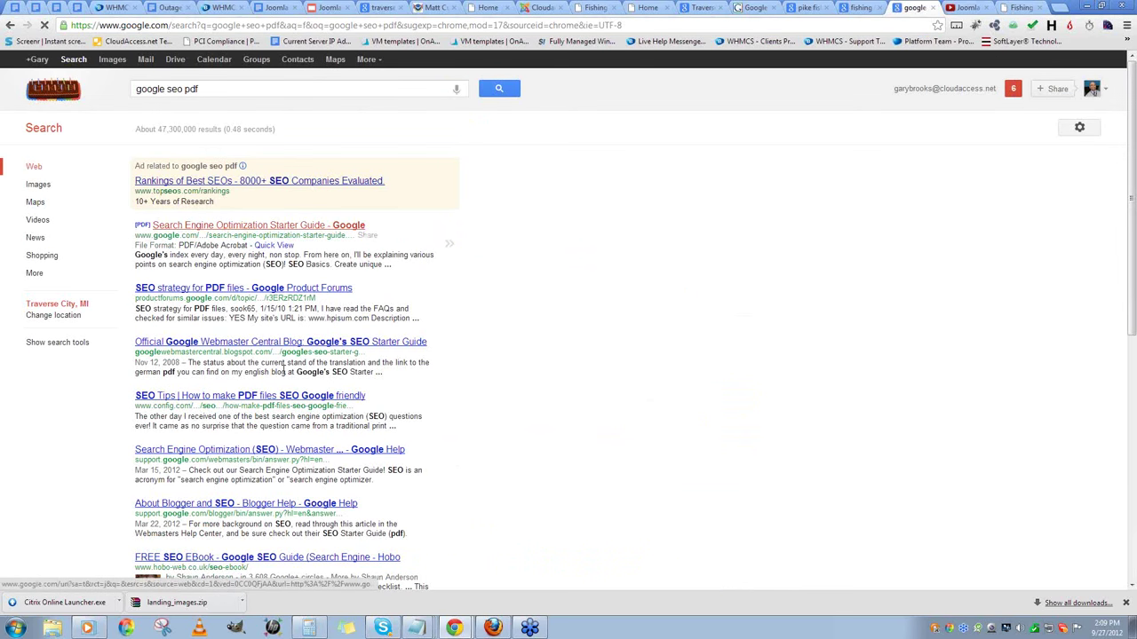
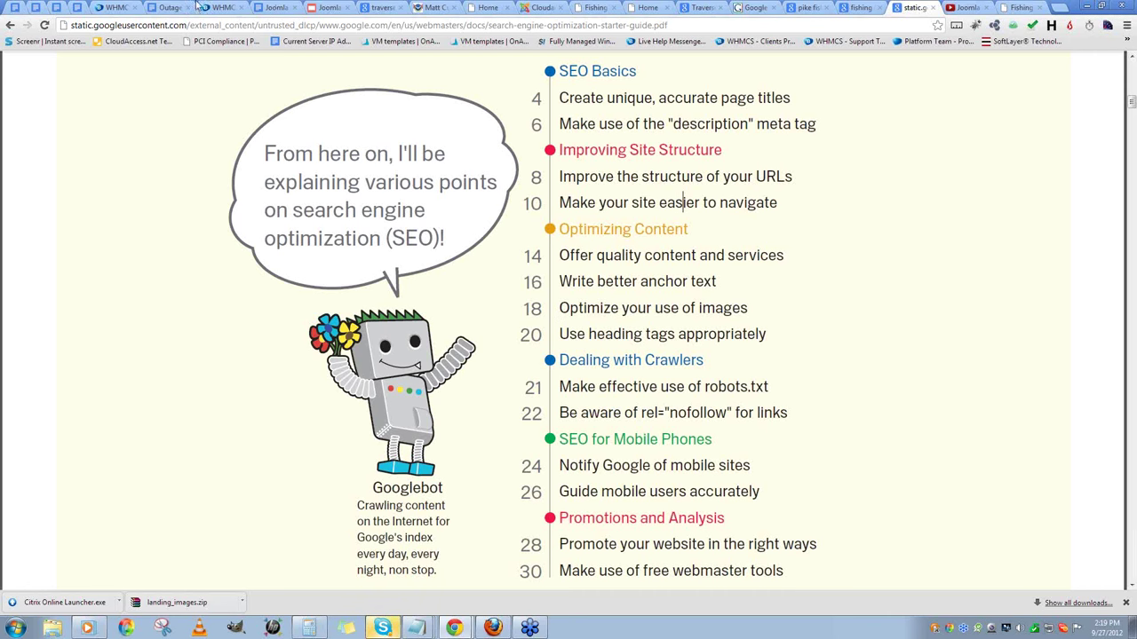
# - Open the live site from the Joomla administration and examine the heading on the Fishing in Utah page
pyautogui.click(543, 7)
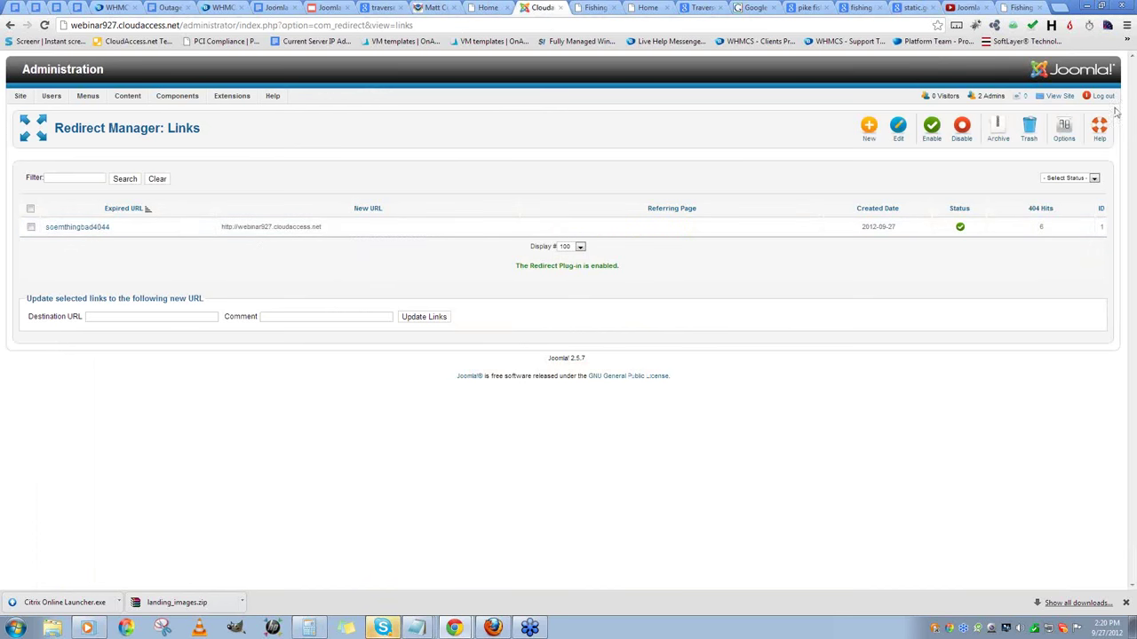
pyautogui.click(1057, 96)
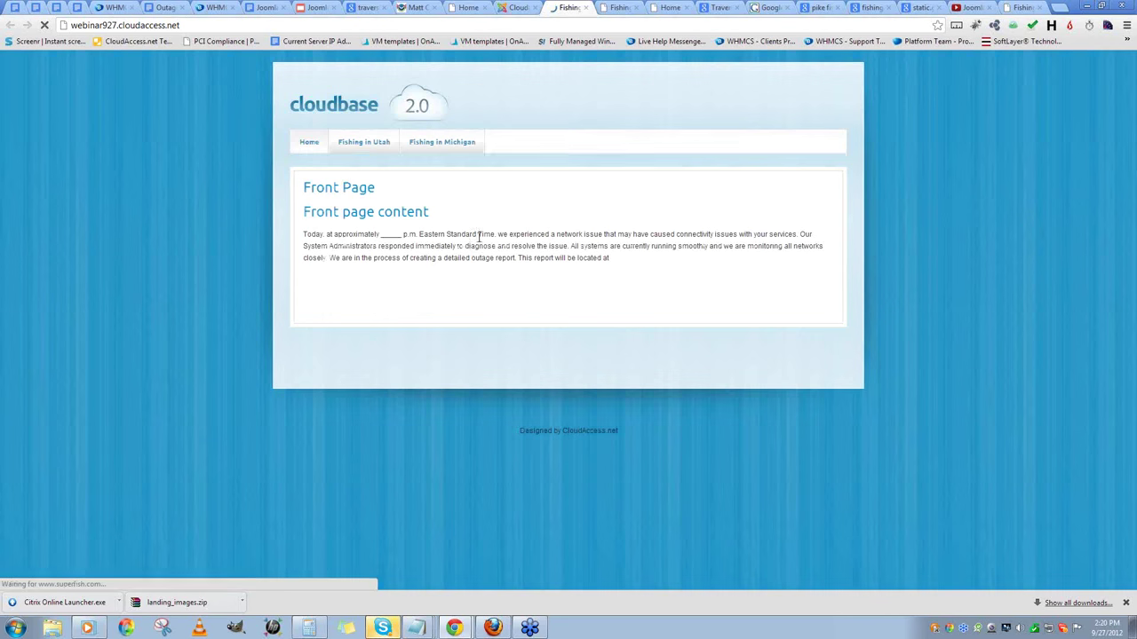
pyautogui.click(363, 141)
pyautogui.moveTo(305, 188); pyautogui.dragTo(425, 182)
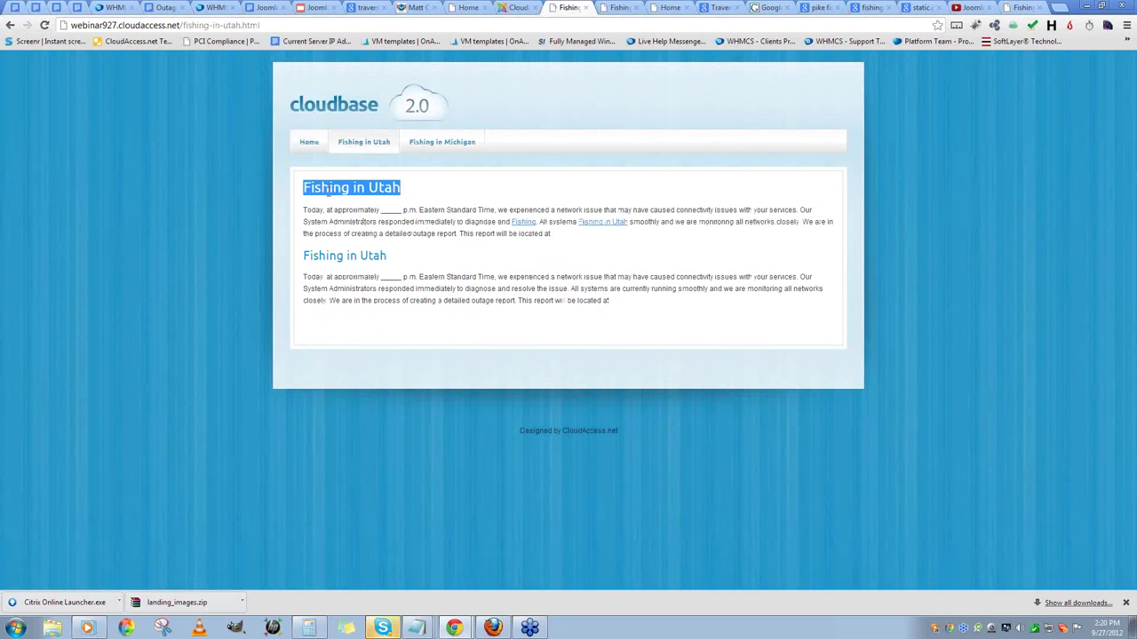
pyautogui.click(412, 195)
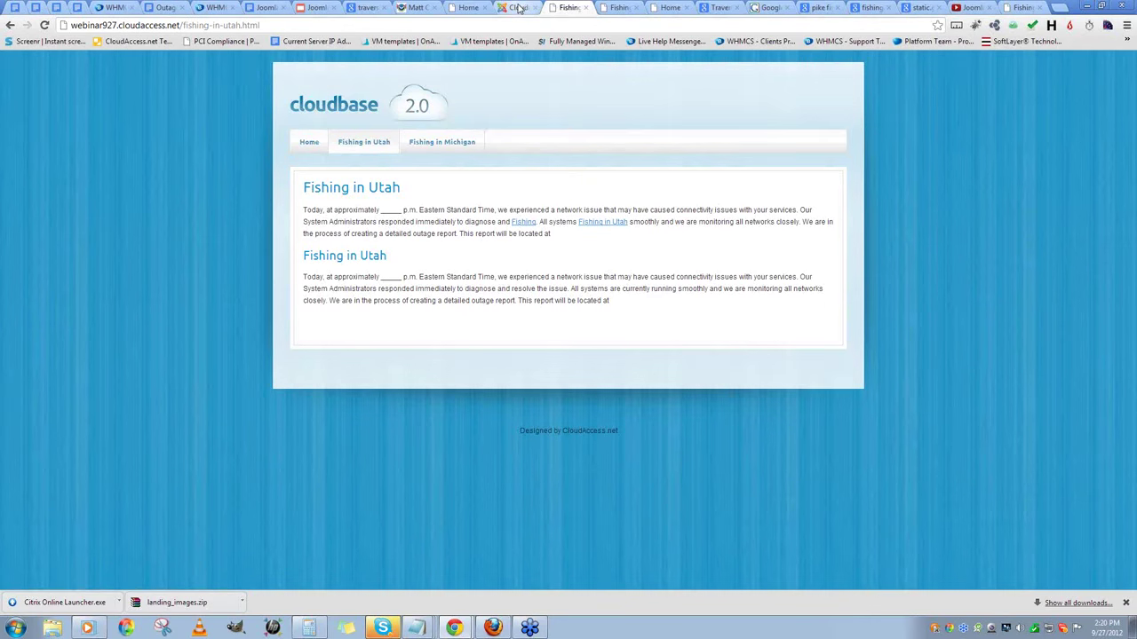
# - Return to the Joomla administration and log back in by loading the auto-login address containing the username and password
pyautogui.click(520, 8)
pyautogui.click(146, 155)
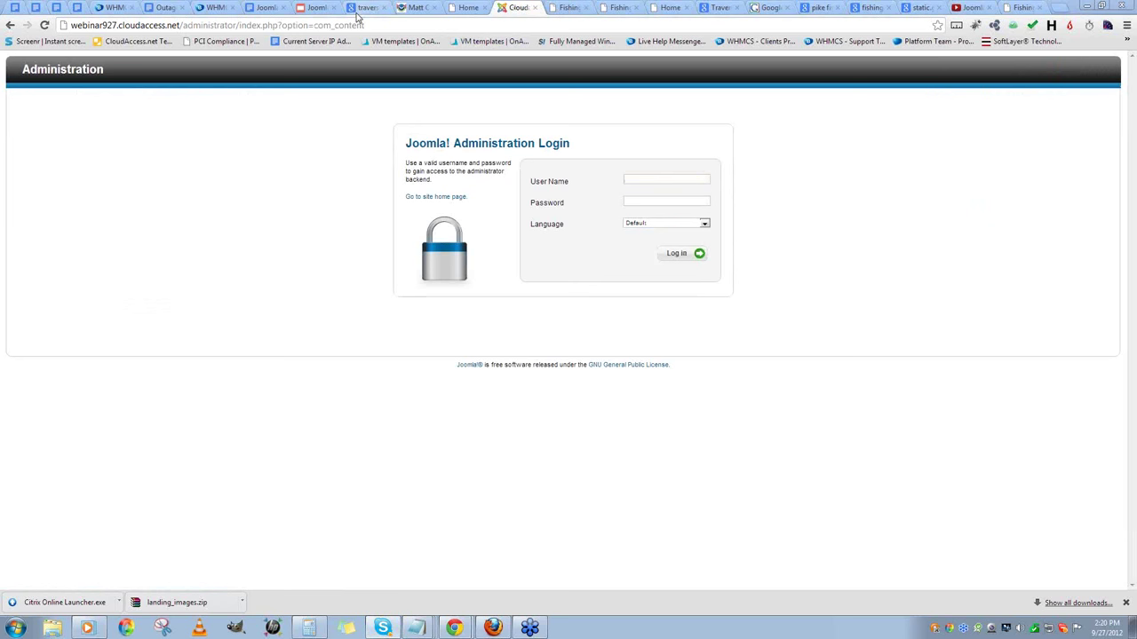
pyautogui.click(326, 24)
pyautogui.hotkey('ctrl', 'v')
pyautogui.press('Return')
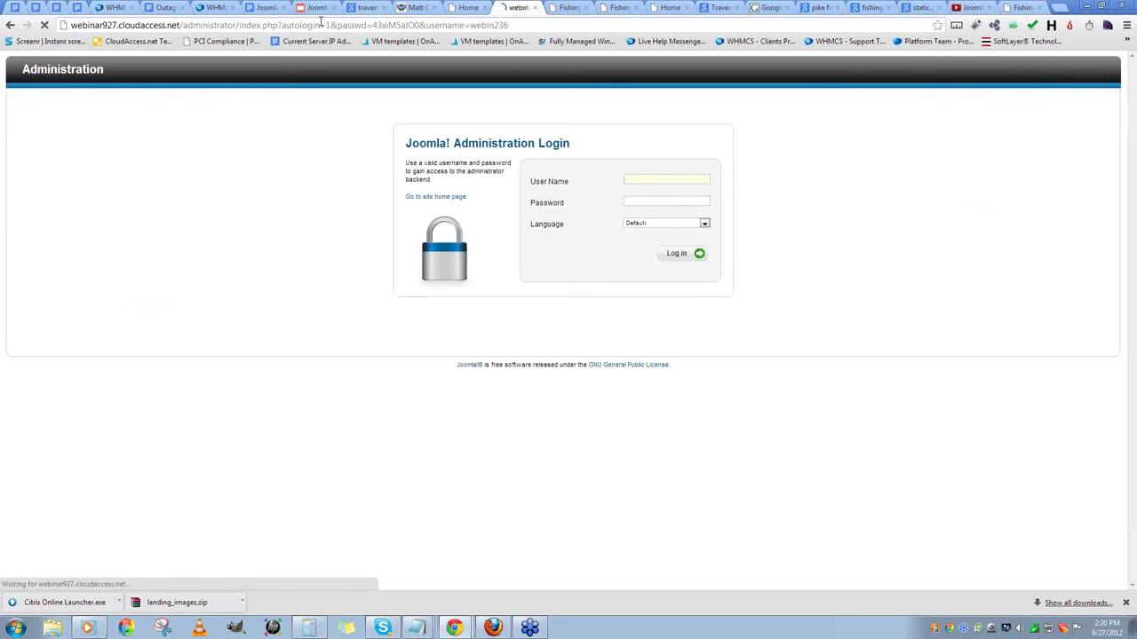
# - Open the Fishing in Michigan article for editing from the Article Manager
pyautogui.moveTo(127, 96)
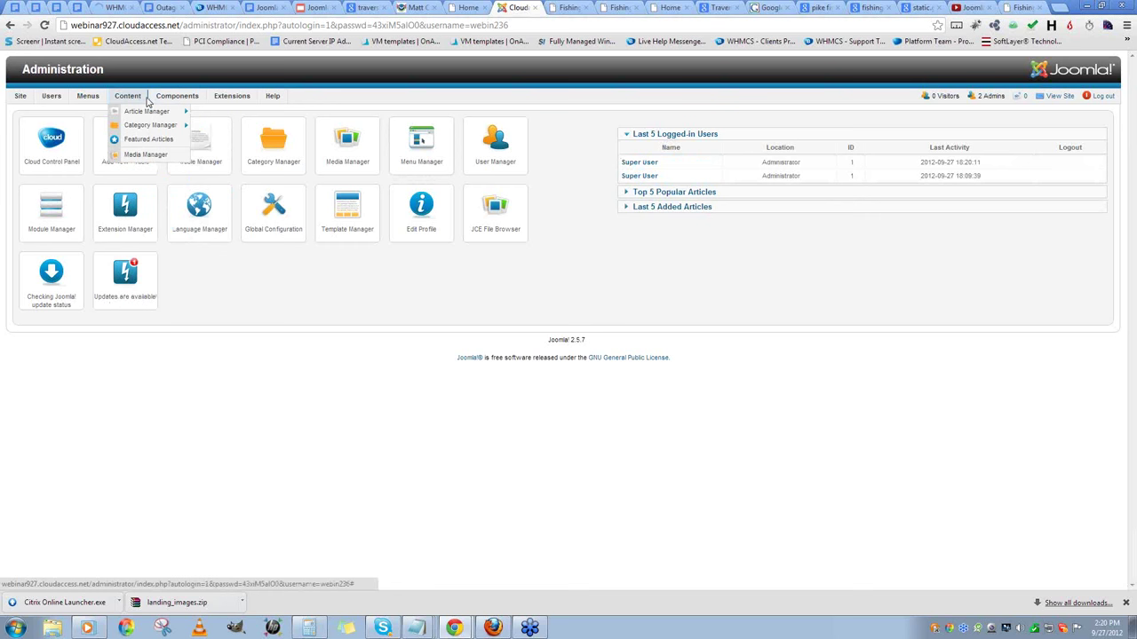
pyautogui.click(136, 113)
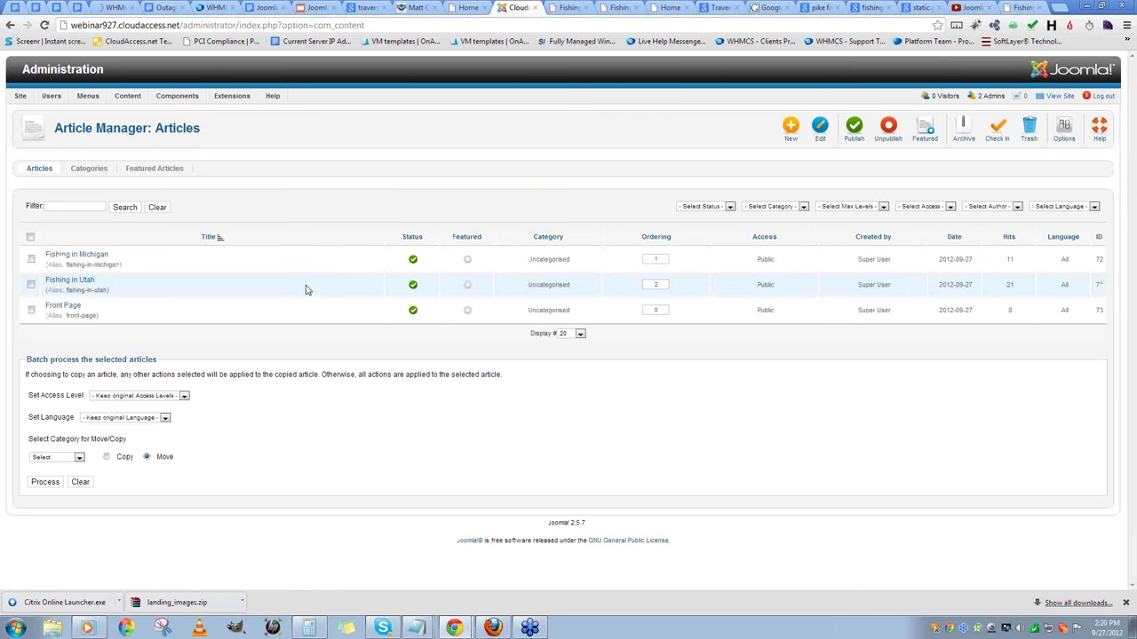
pyautogui.click(98, 255)
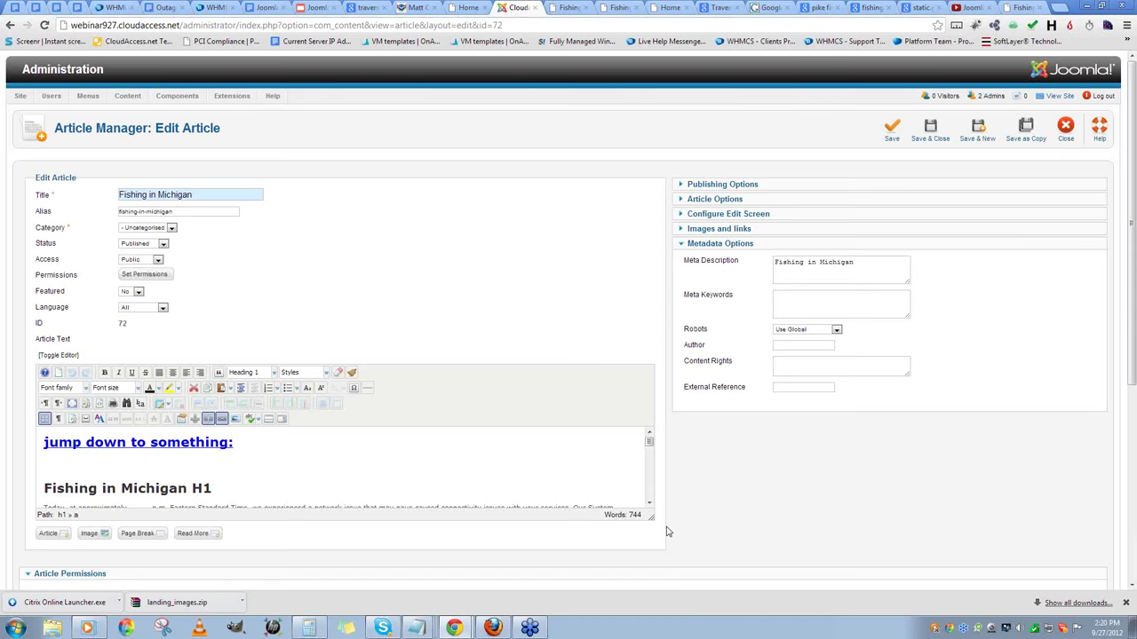
# - Make the "Fishing in Michigan H1" heading bold, italic and yellow, and save the article
pyautogui.moveTo(229, 487); pyautogui.dragTo(40, 489)
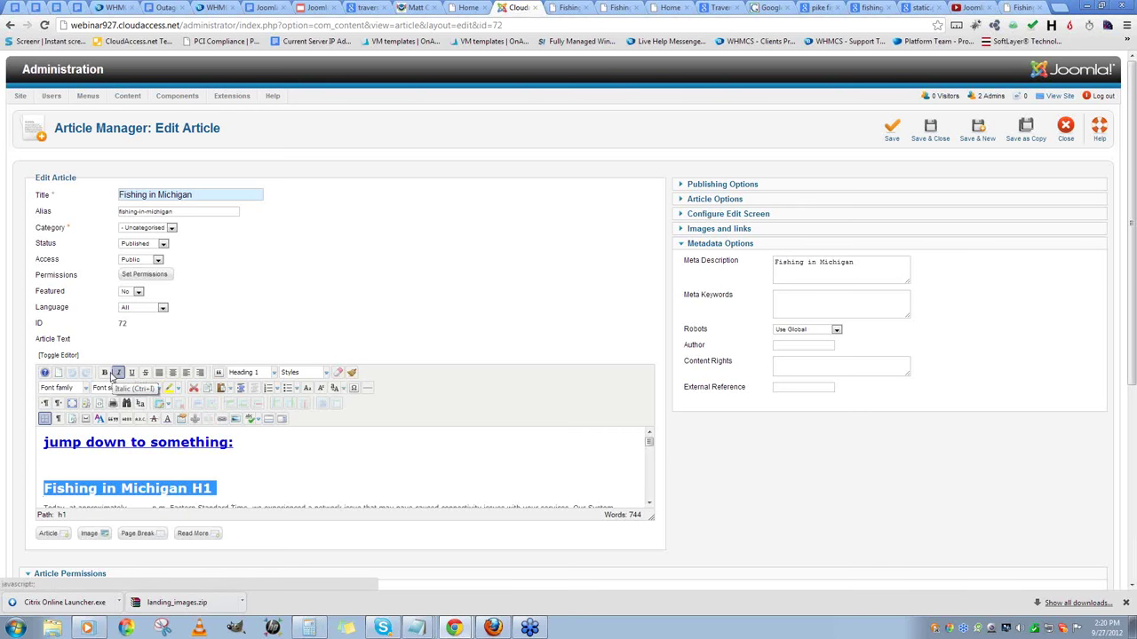
pyautogui.click(106, 374)
pyautogui.click(119, 373)
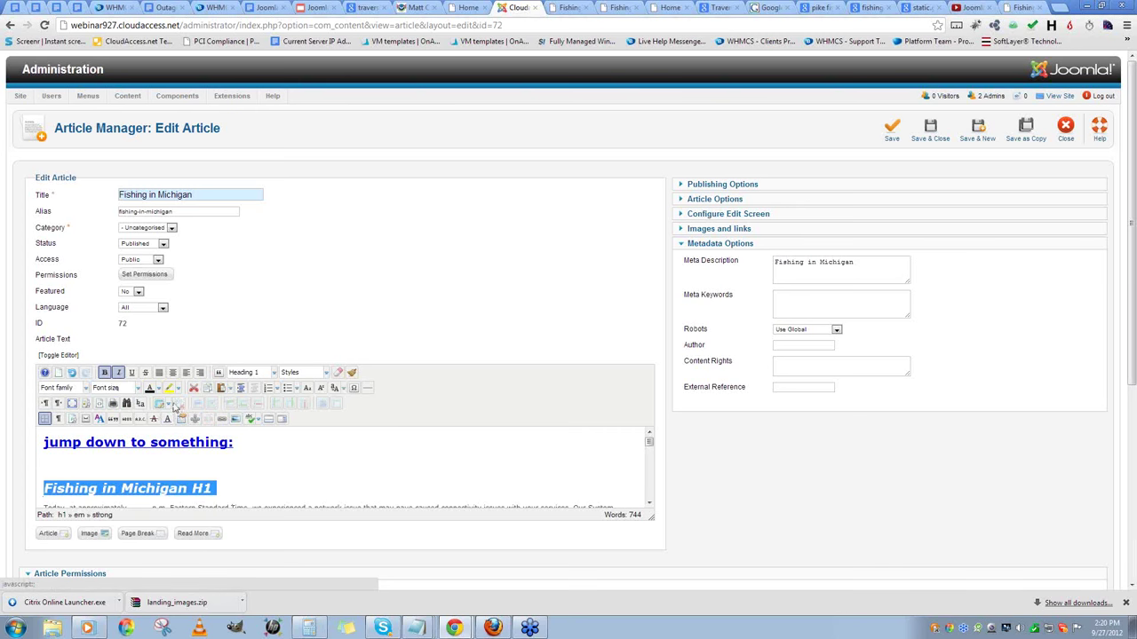
pyautogui.click(160, 390)
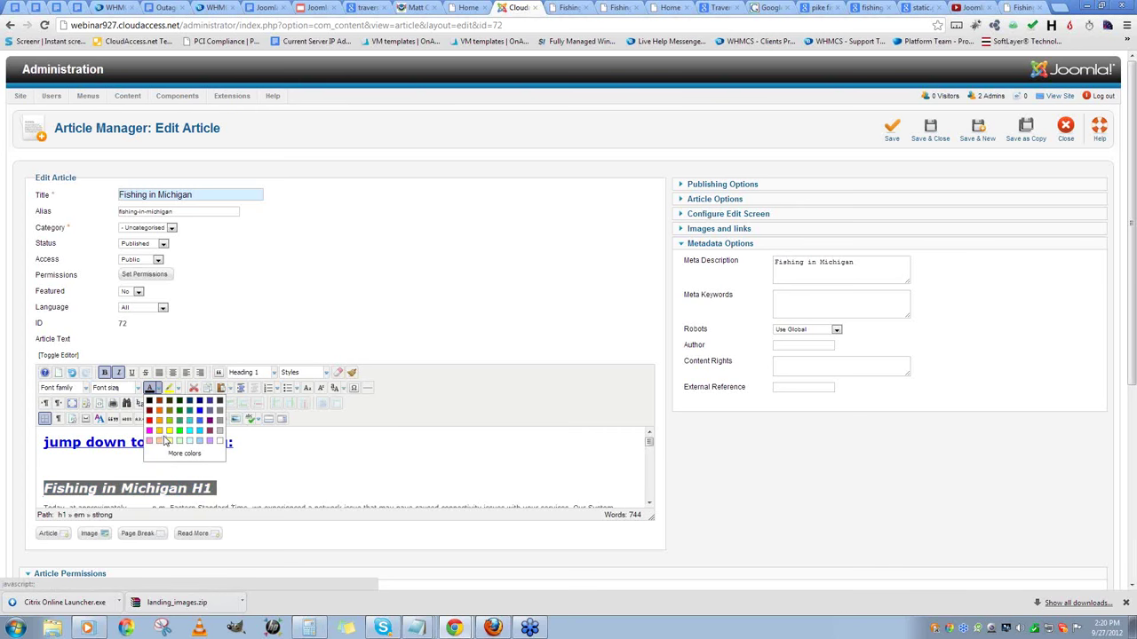
pyautogui.click(169, 432)
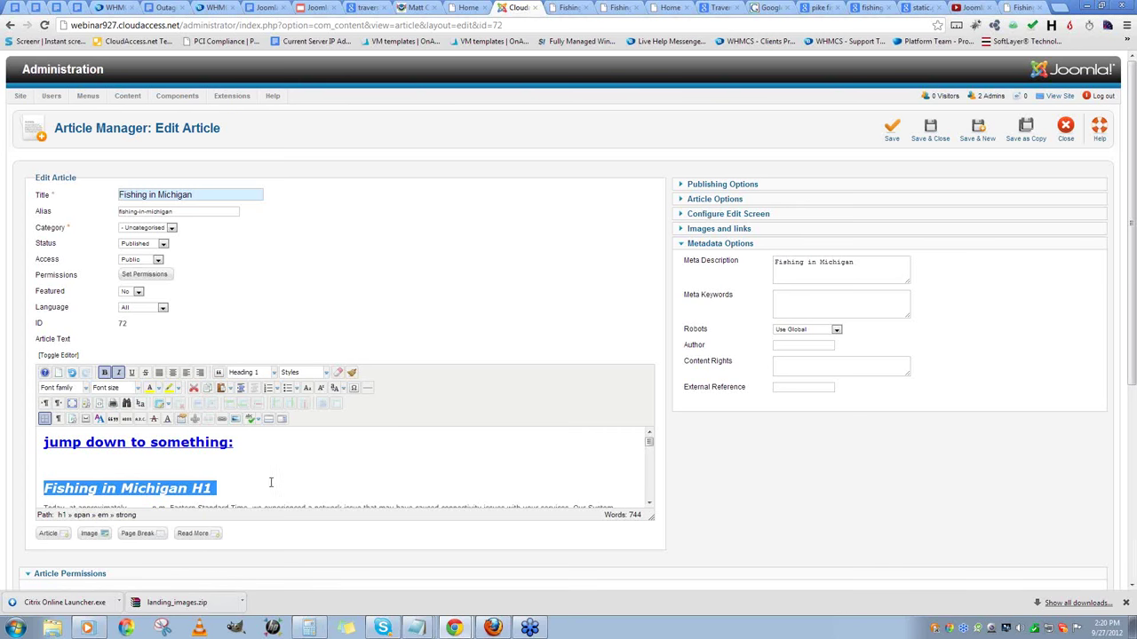
pyautogui.click(272, 482)
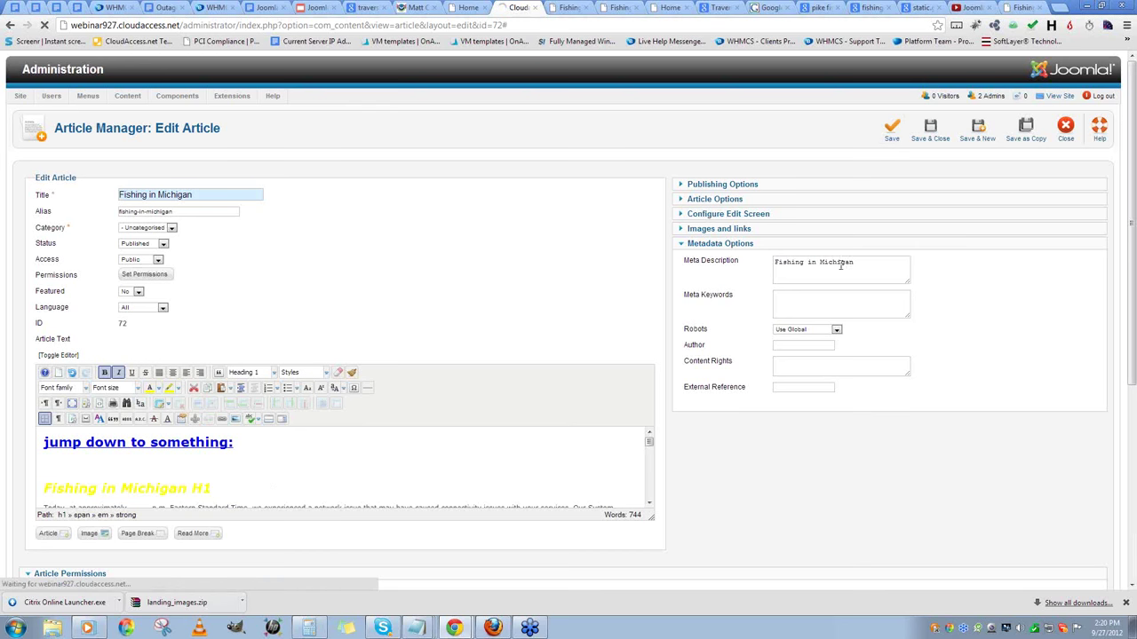
pyautogui.click(915, 131)
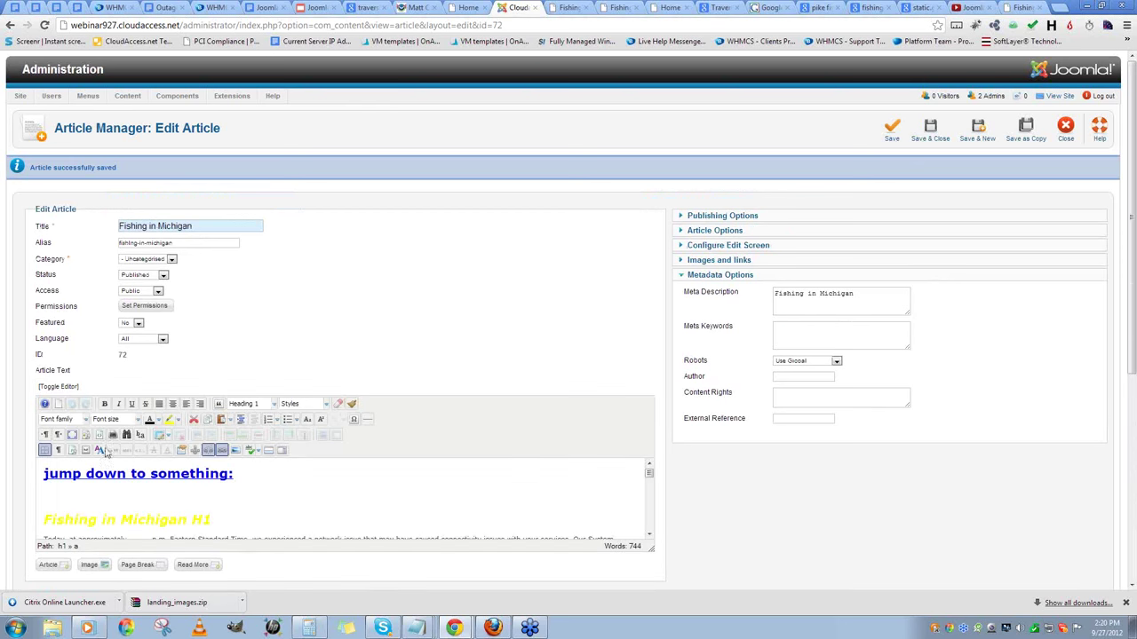
# - Examine the formatted "Fishing in Michigan H1" heading in the editor and in the article's HTML source
pyautogui.click(279, 496)
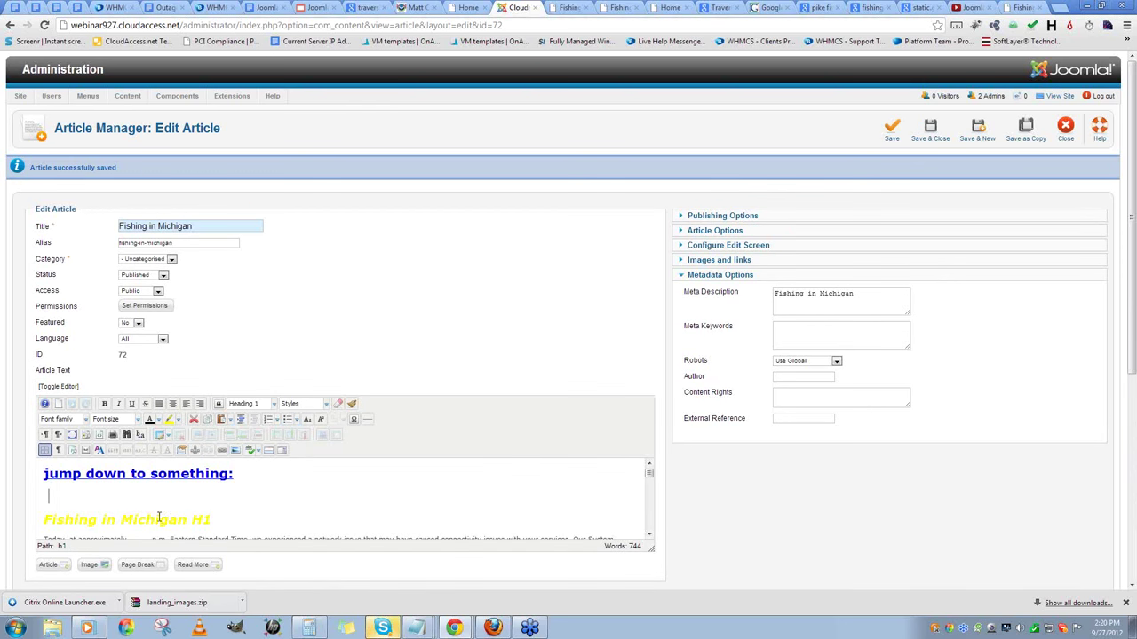
pyautogui.moveTo(239, 523); pyautogui.dragTo(42, 522)
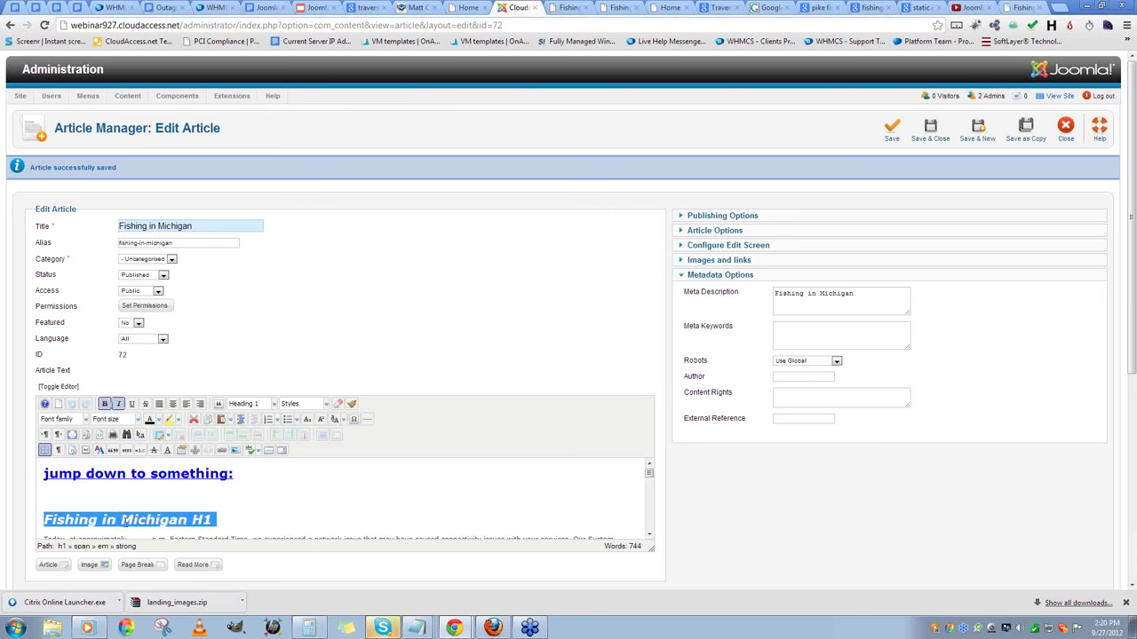
pyautogui.click(220, 514)
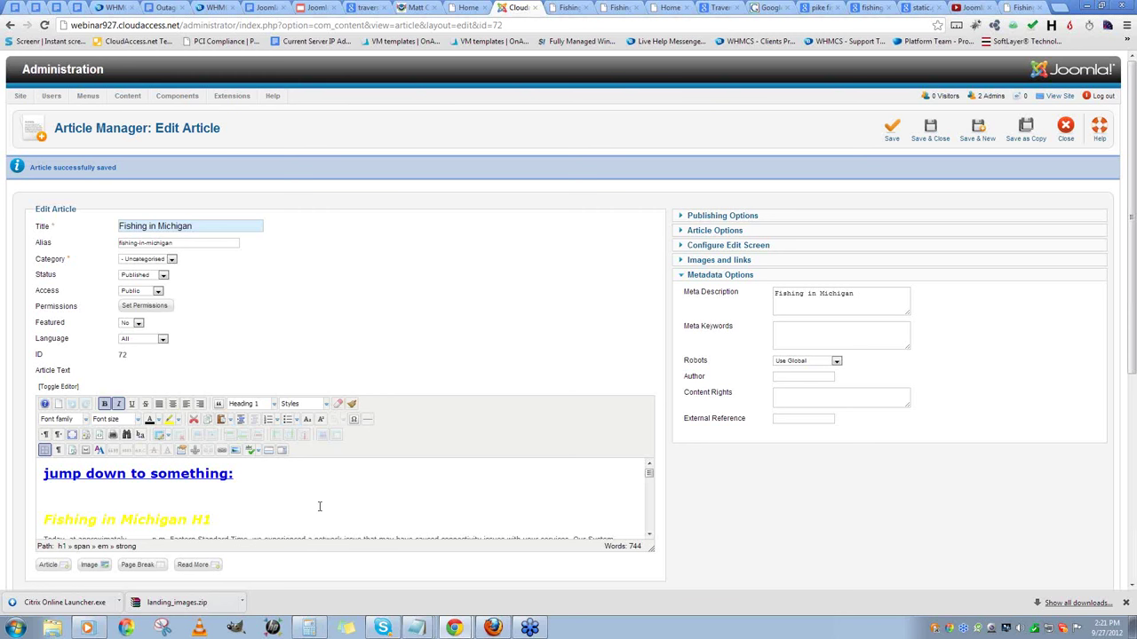
pyautogui.tripleClick(216, 520)
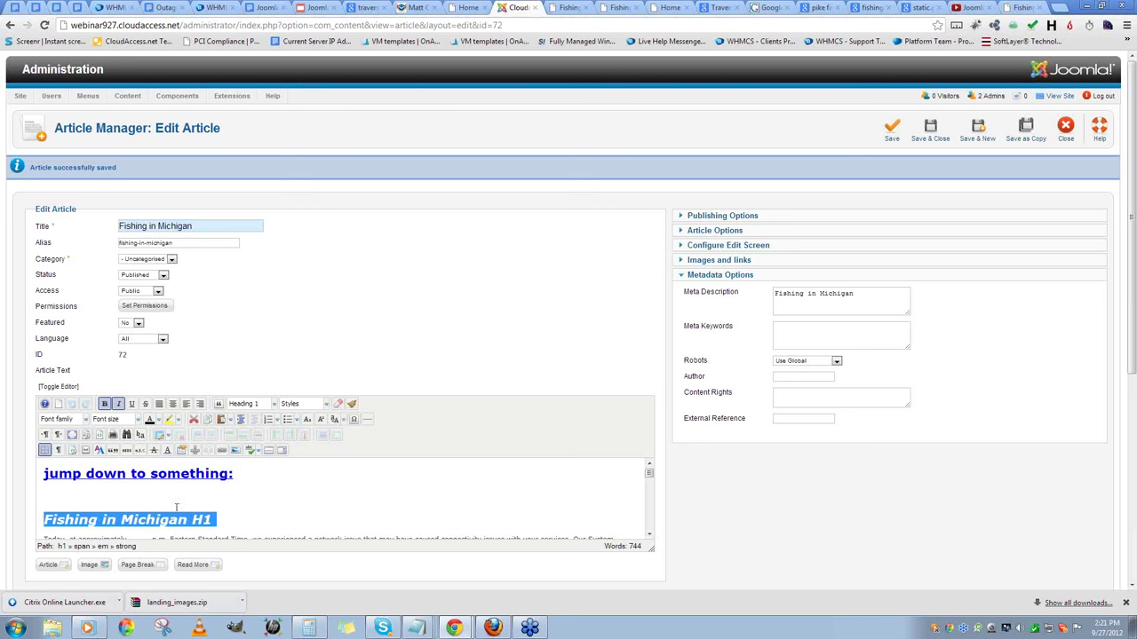
pyautogui.click(224, 508)
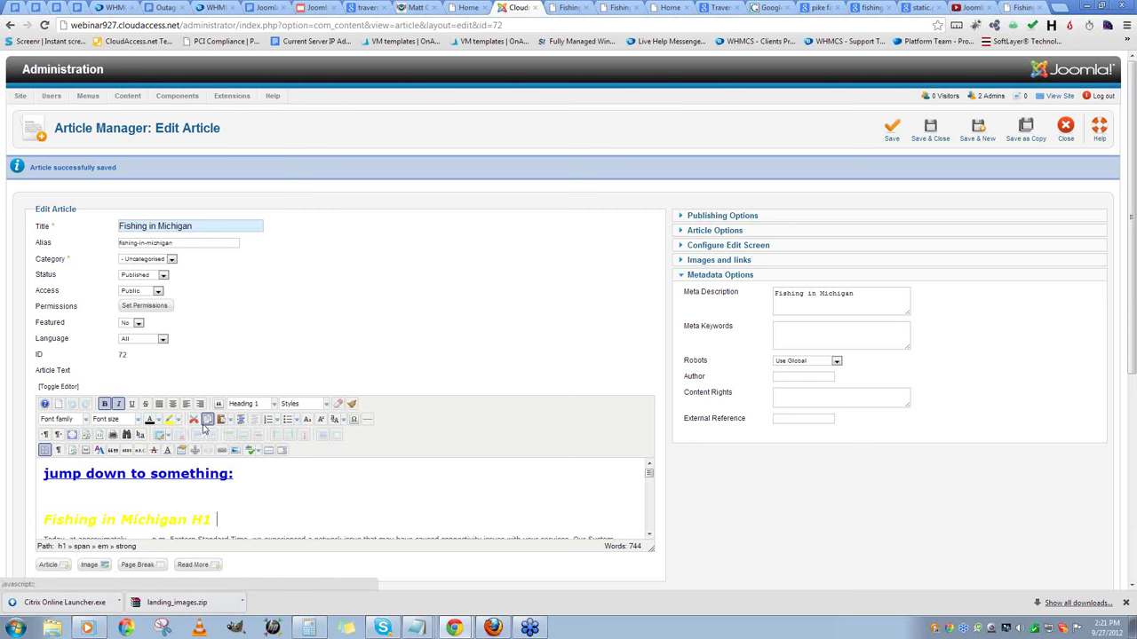
pyautogui.click(100, 435)
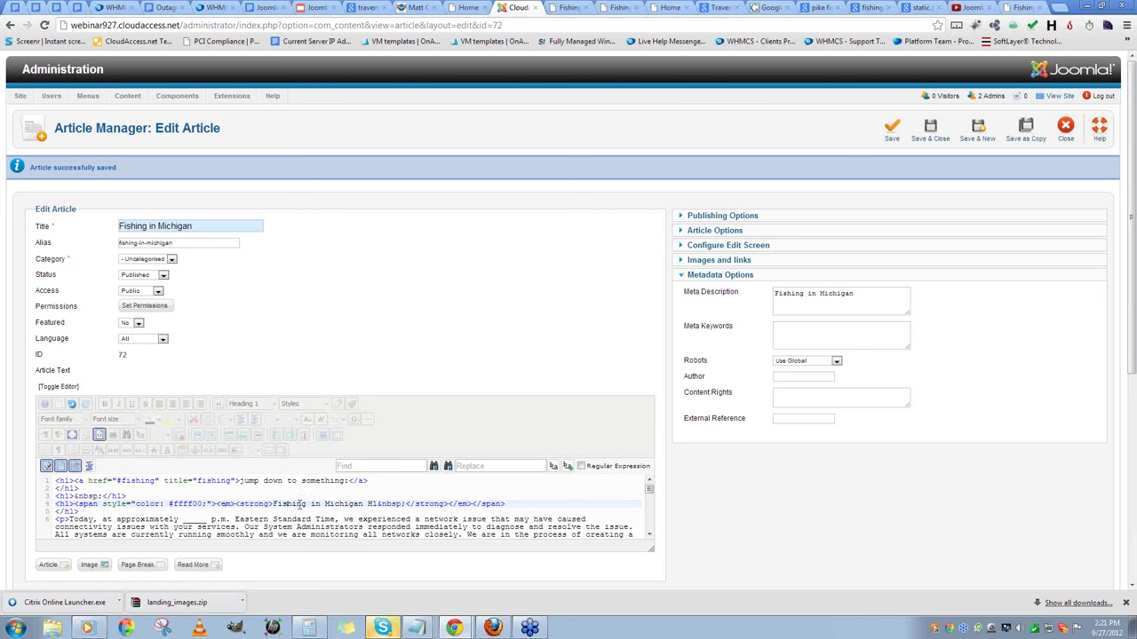
pyautogui.click(391, 494)
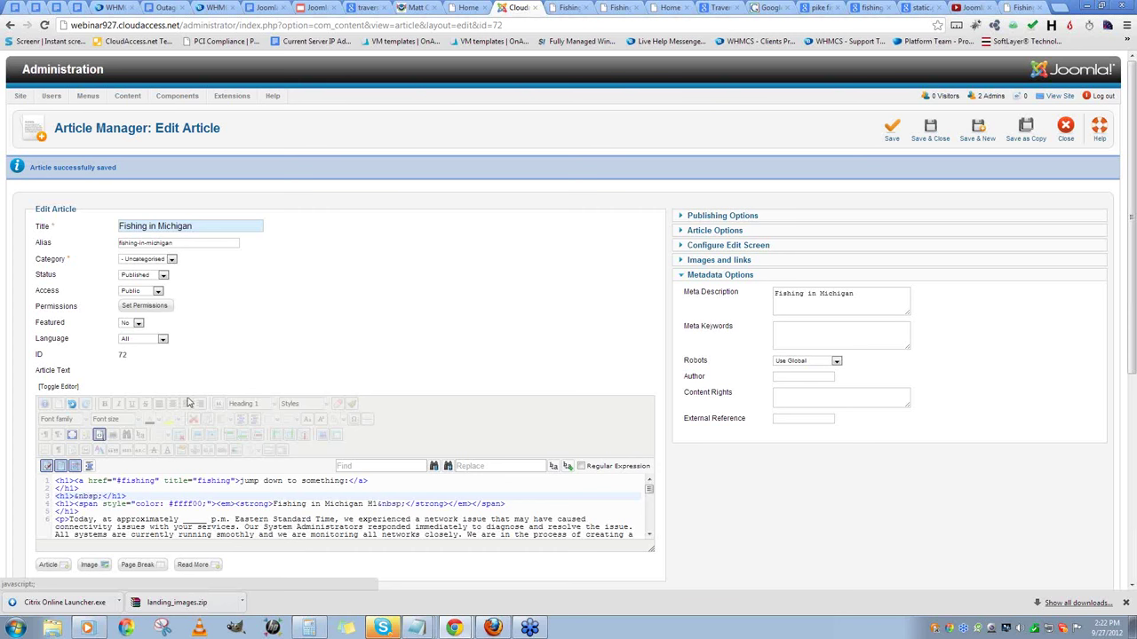
pyautogui.click(74, 436)
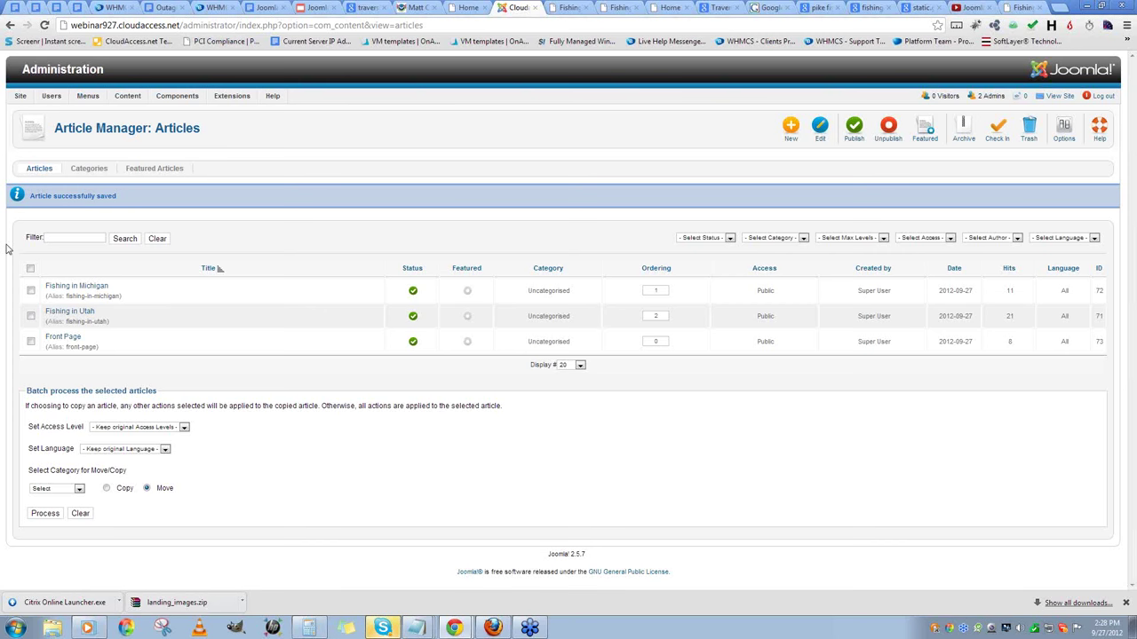
# - Open the Fishing in Utah article and review the available Robots settings in its metadata options
pyautogui.click(63, 311)
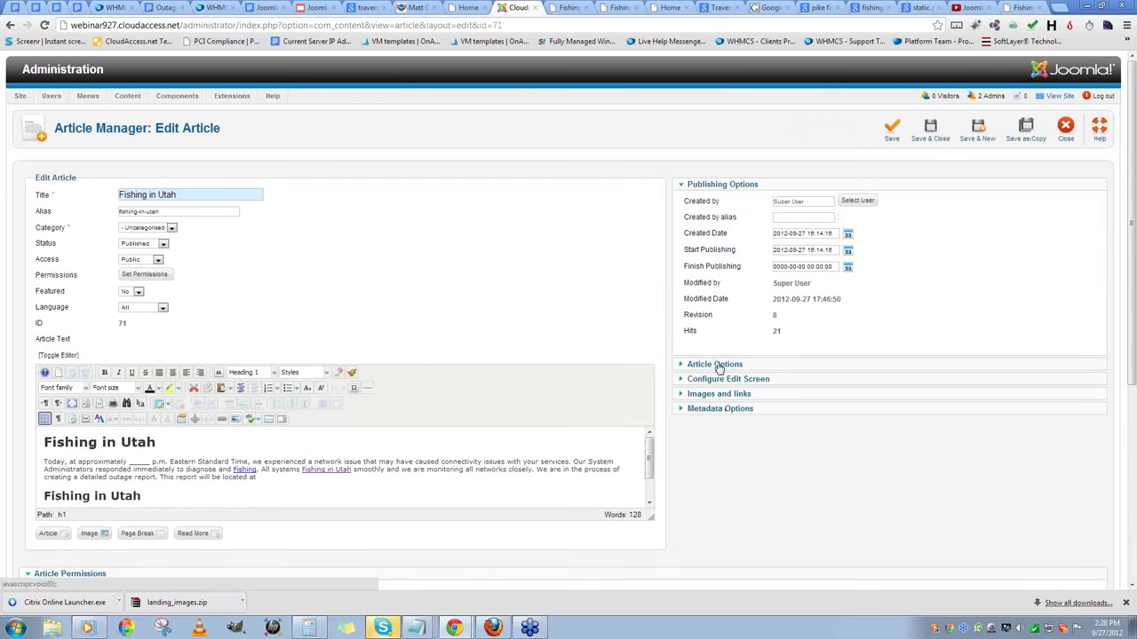
pyautogui.click(726, 411)
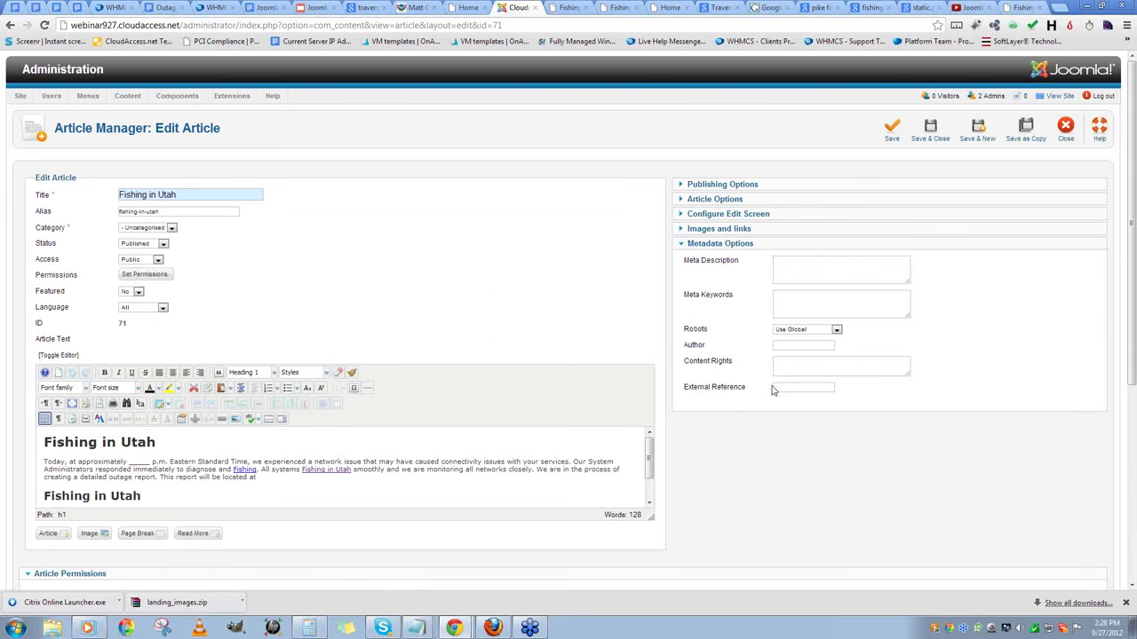
pyautogui.click(802, 330)
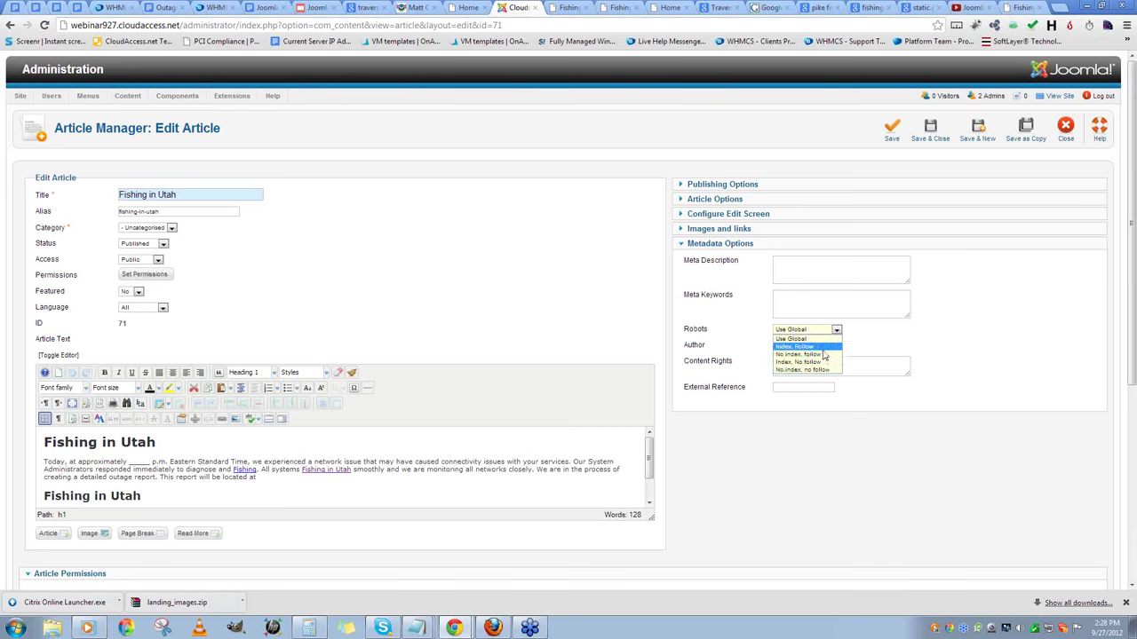
pyautogui.click(897, 346)
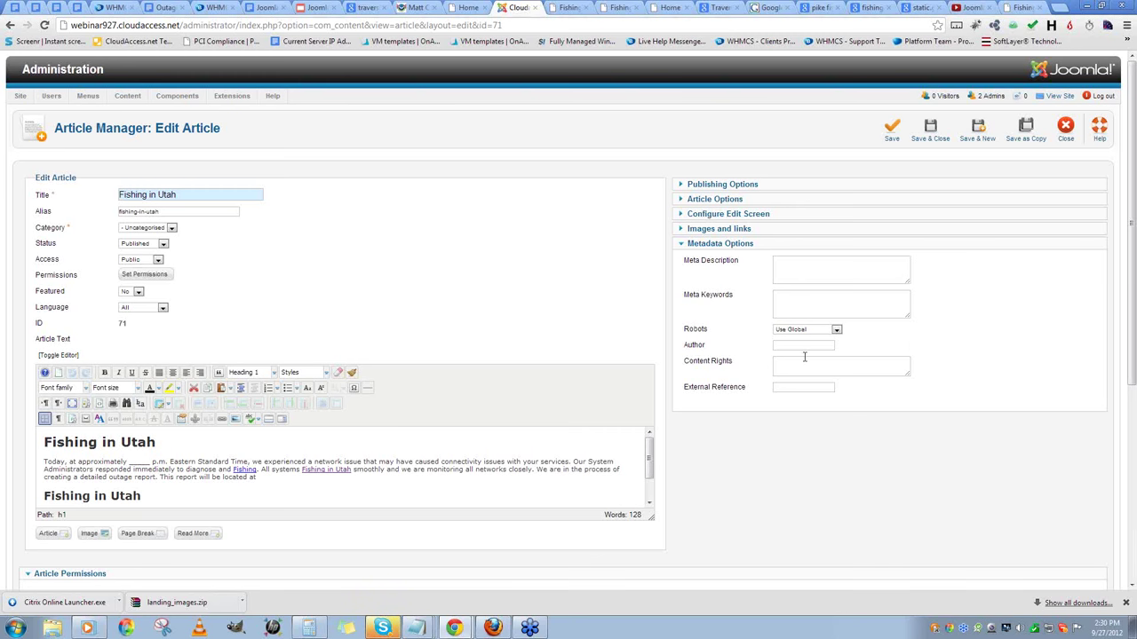
pyautogui.click(819, 332)
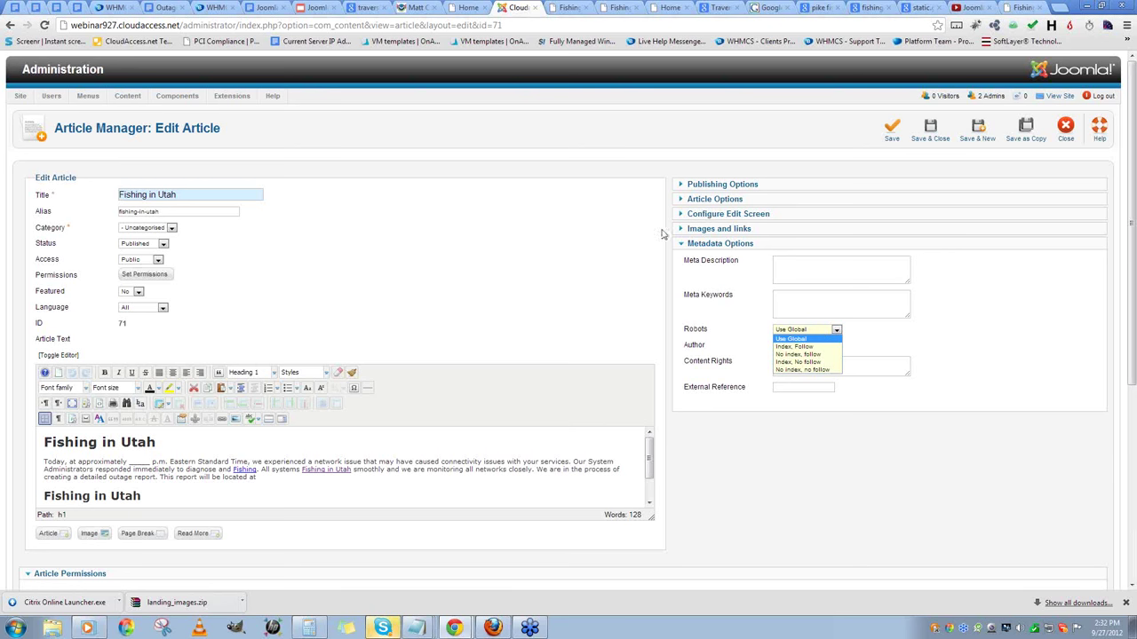
# - Switch to the Google Docs presentation and replace the "Q and A ! - Ask Questions" title with the presenter's Twitter handle followed by "<< Twitter!!! :)"
pyautogui.click(320, 7)
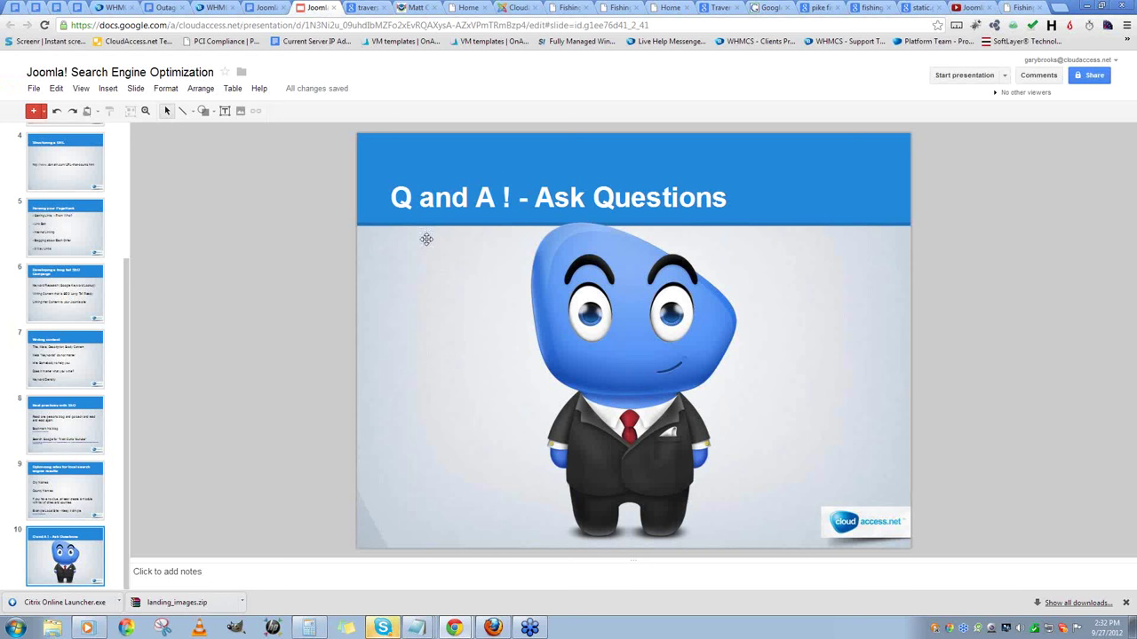
pyautogui.click(551, 201)
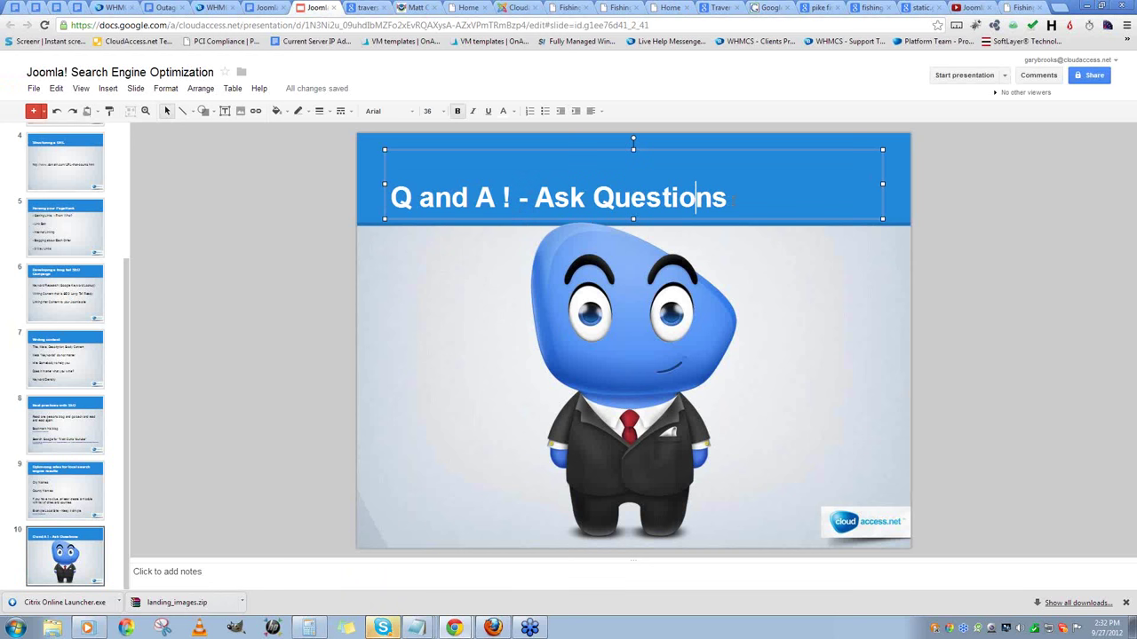
pyautogui.hotkey('ctrl', 'a')
pyautogui.write('gary')
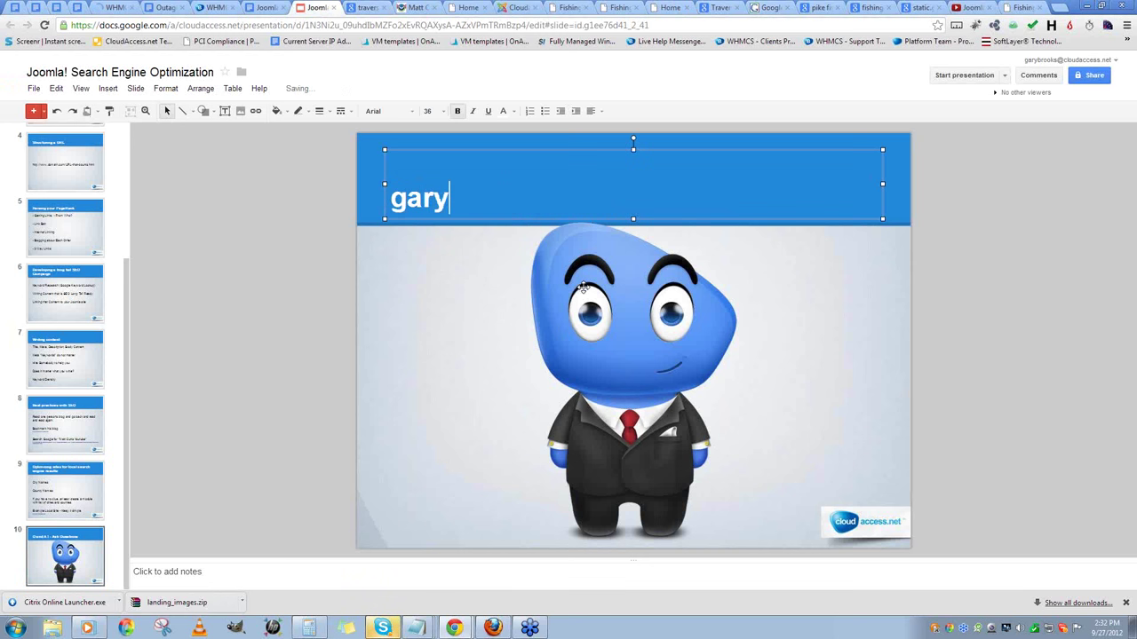
pyautogui.press('BackSpace')
pyautogui.press('BackSpace')
pyautogui.press('BackSpace')
pyautogui.press('BackSpace')
pyautogui.write('1')
pyautogui.press('BackSpace')
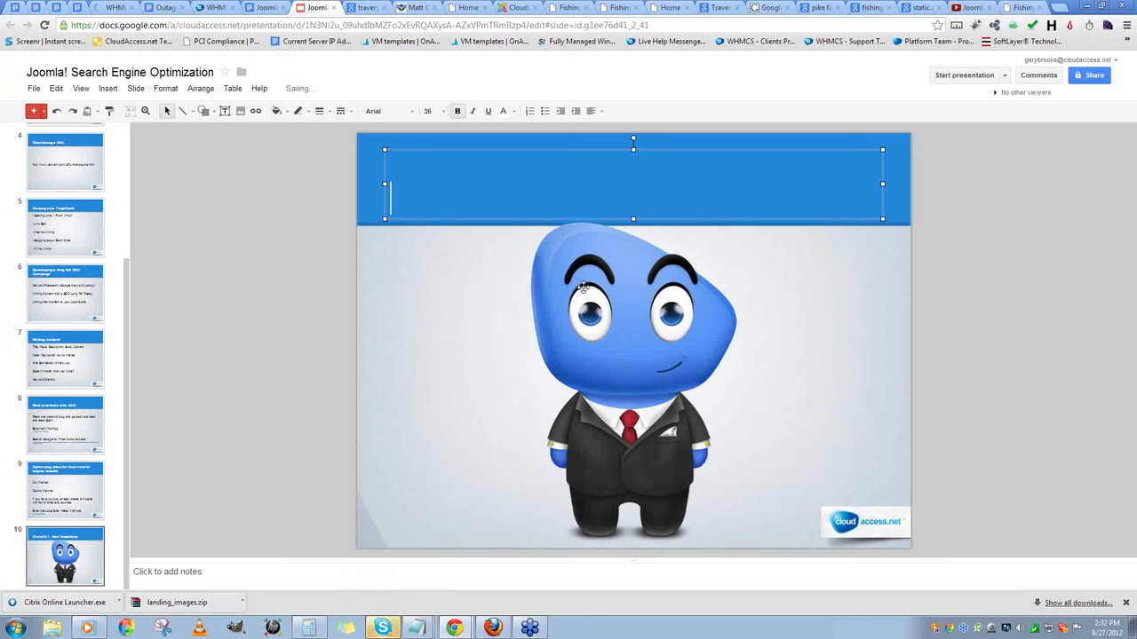
pyautogui.write('@garyjaybrooks')
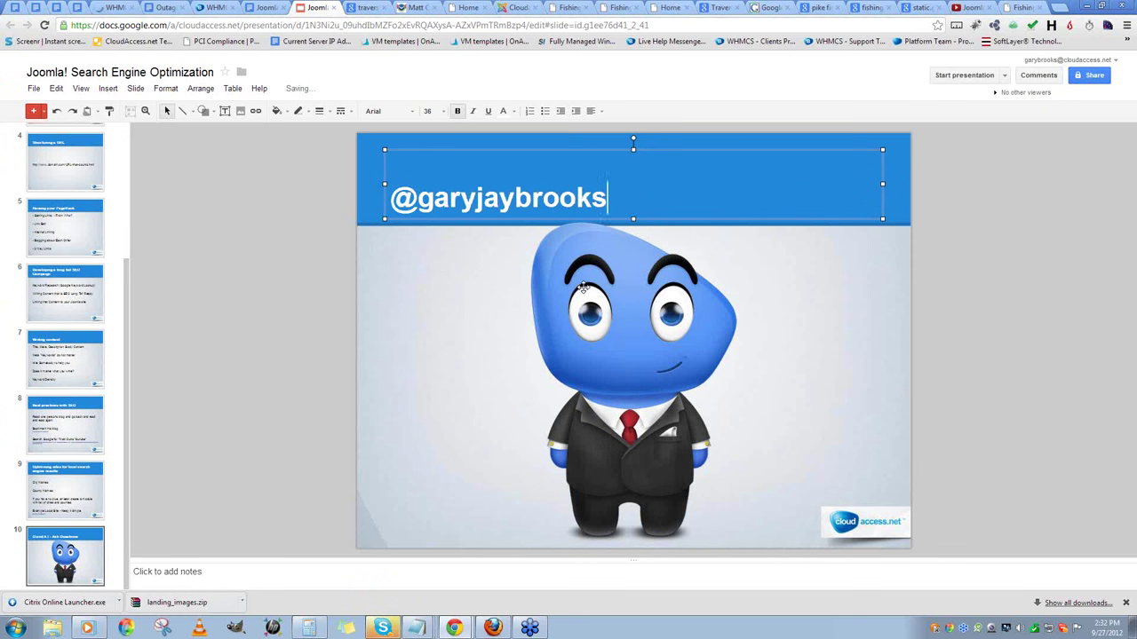
pyautogui.write(' << Twiitt')
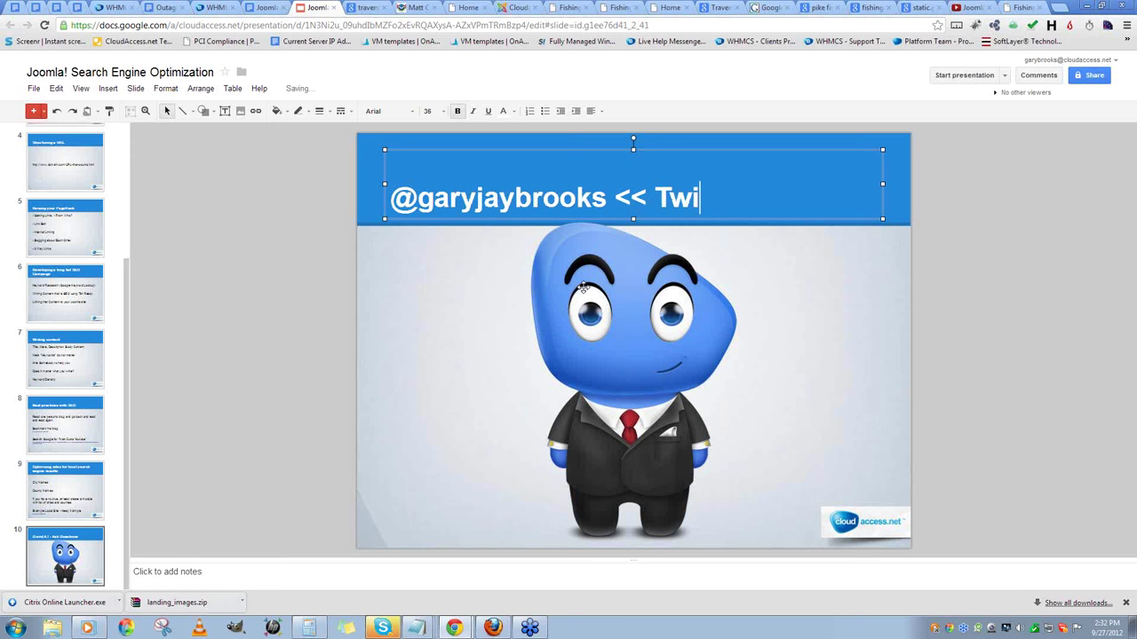
pyautogui.press('BackSpace')
pyautogui.press('BackSpace')
pyautogui.write('t')
pyautogui.press('BackSpace')
pyautogui.press('BackSpace')
pyautogui.write('tter!!!  :)')
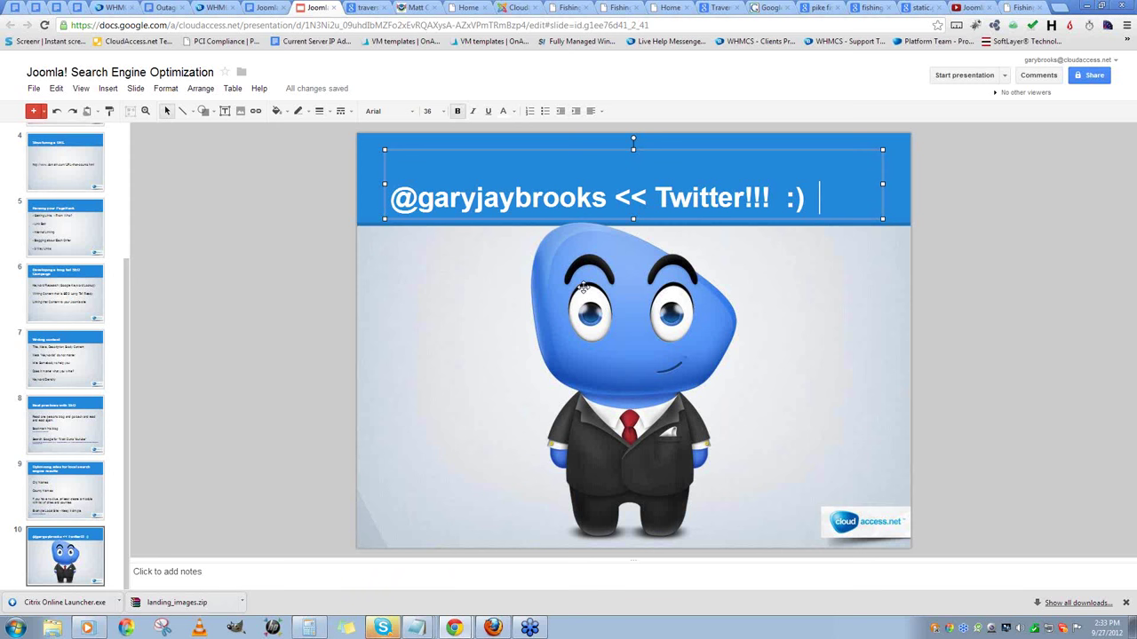
# - Return to the Joomla administration and save and close the Fishing in Utah article
pyautogui.click(667, 8)
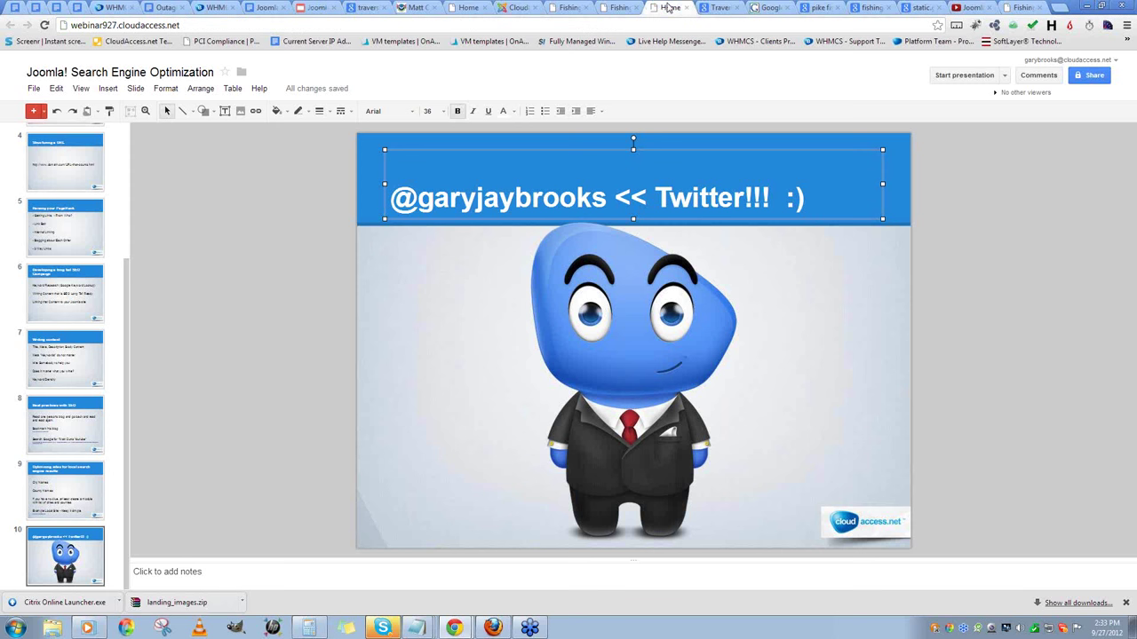
pyautogui.click(518, 7)
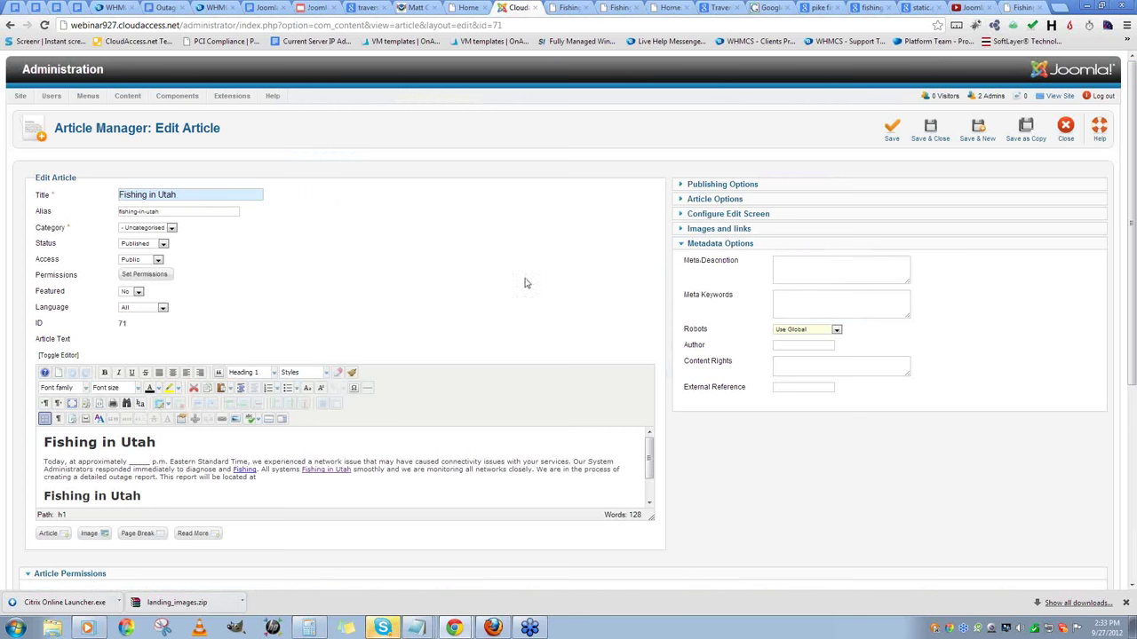
pyautogui.click(931, 133)
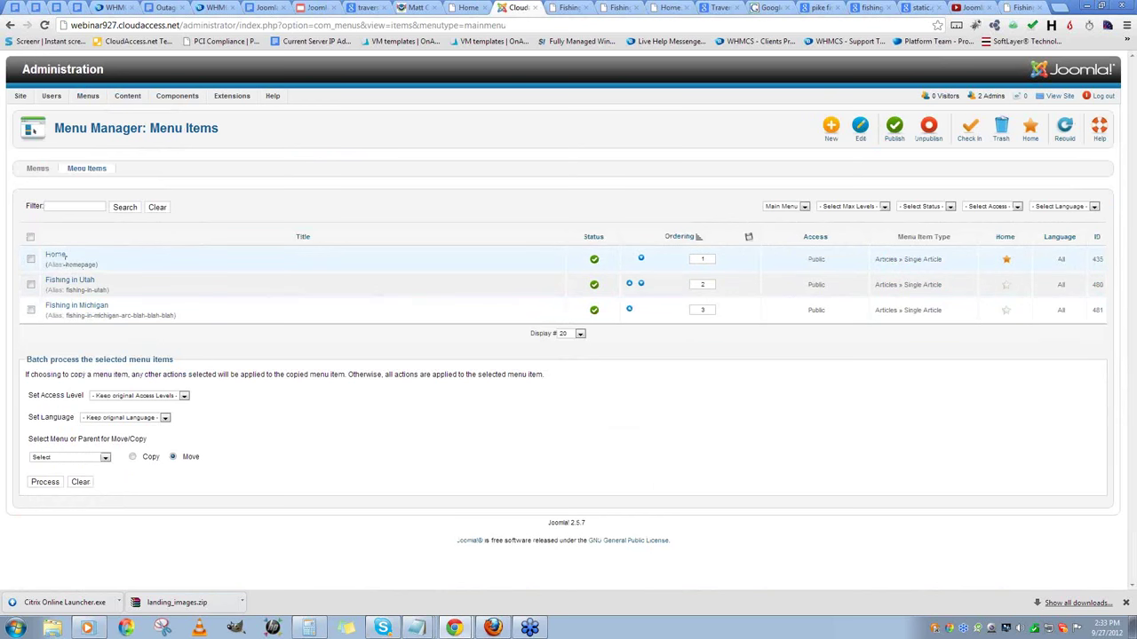
# - Review the Link Title Attribute setting of the Home menu item in the Main Menu, and save and close the item
pyautogui.click(55, 256)
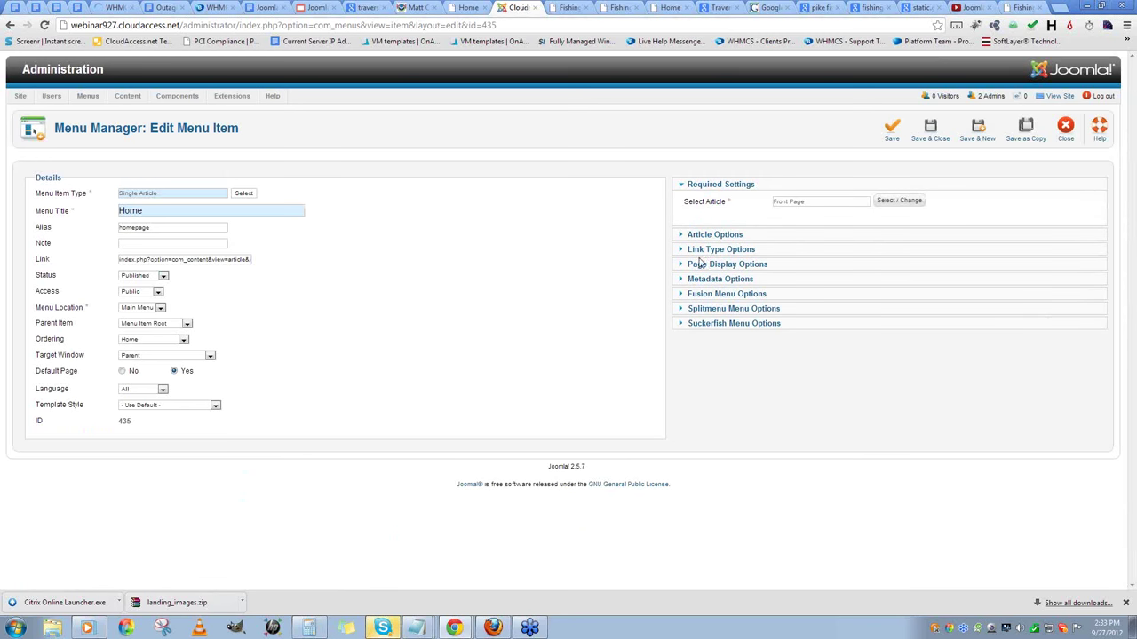
pyautogui.click(711, 249)
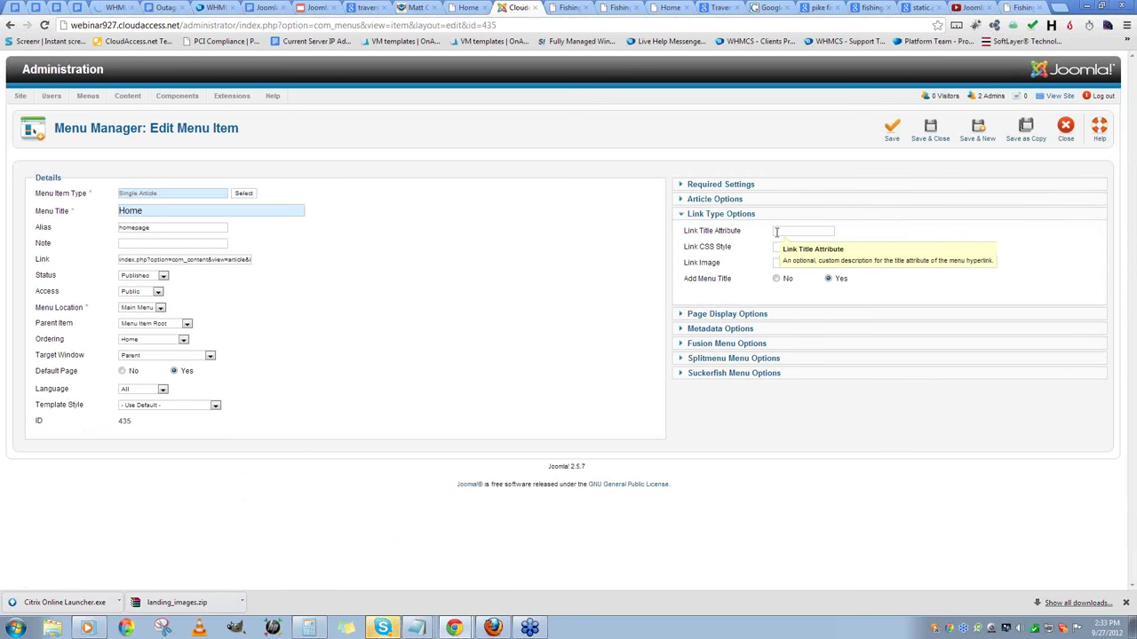
pyautogui.click(793, 231)
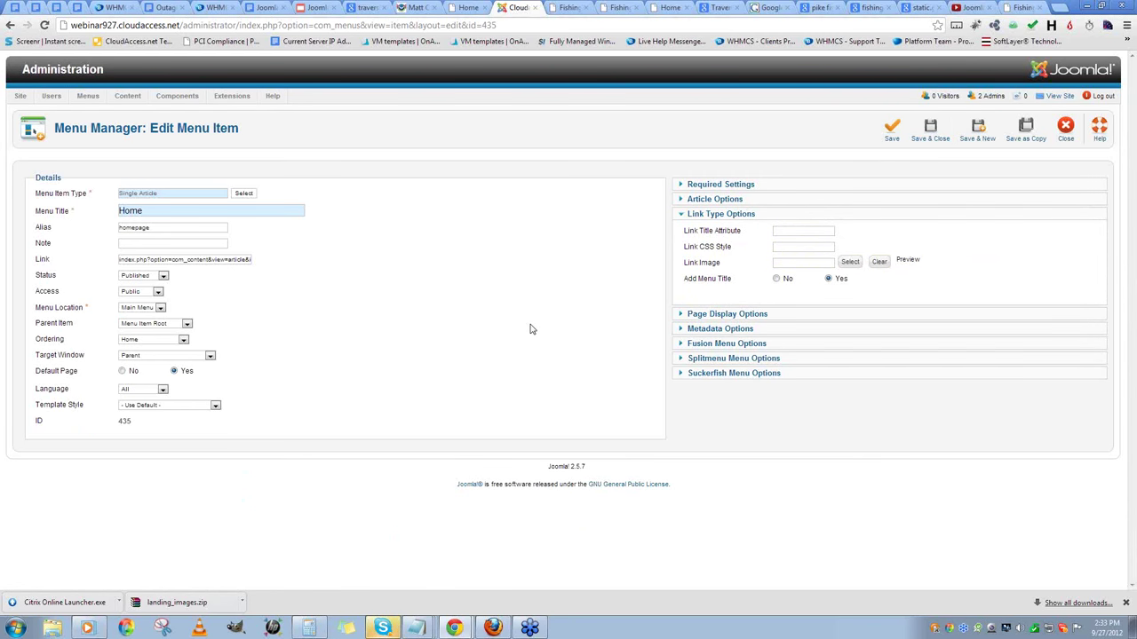
pyautogui.click(802, 230)
pyautogui.click(930, 131)
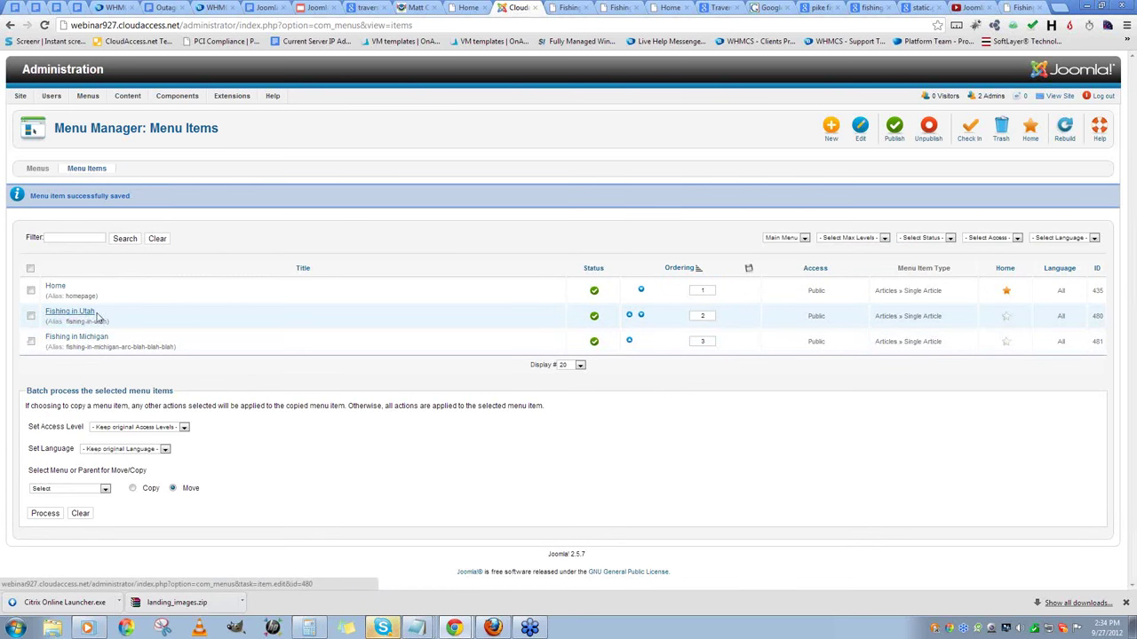
pyautogui.moveTo(99, 317); pyautogui.dragTo(41, 312)
pyautogui.click(127, 314)
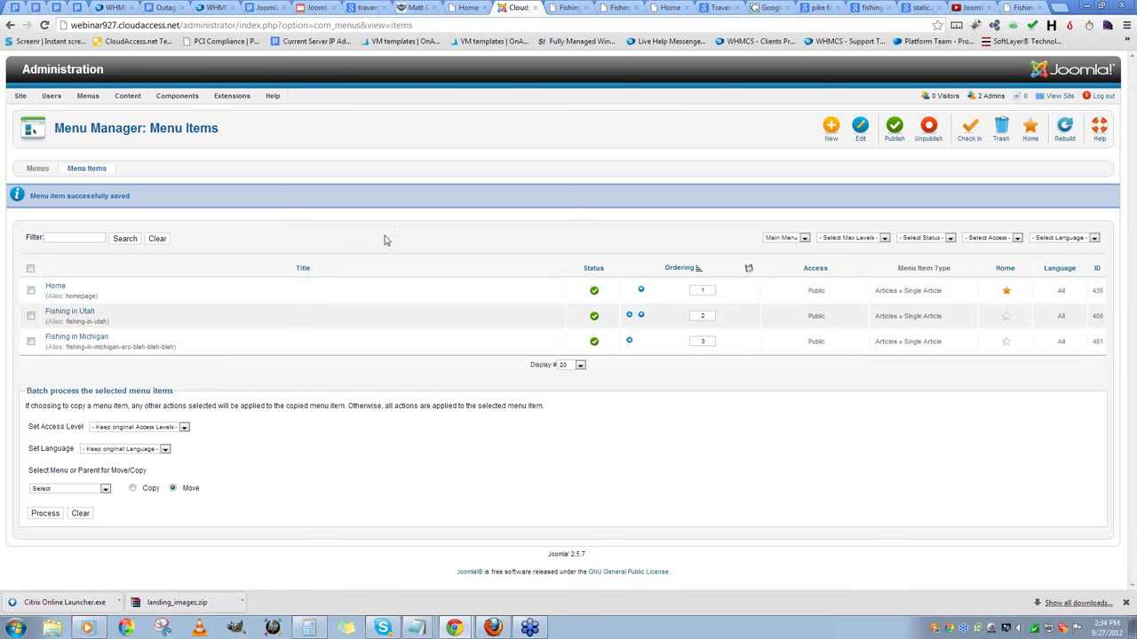
# - Switch back to the Joomla! Search Engine Optimization slides and start the presentation in full view
pyautogui.click(315, 8)
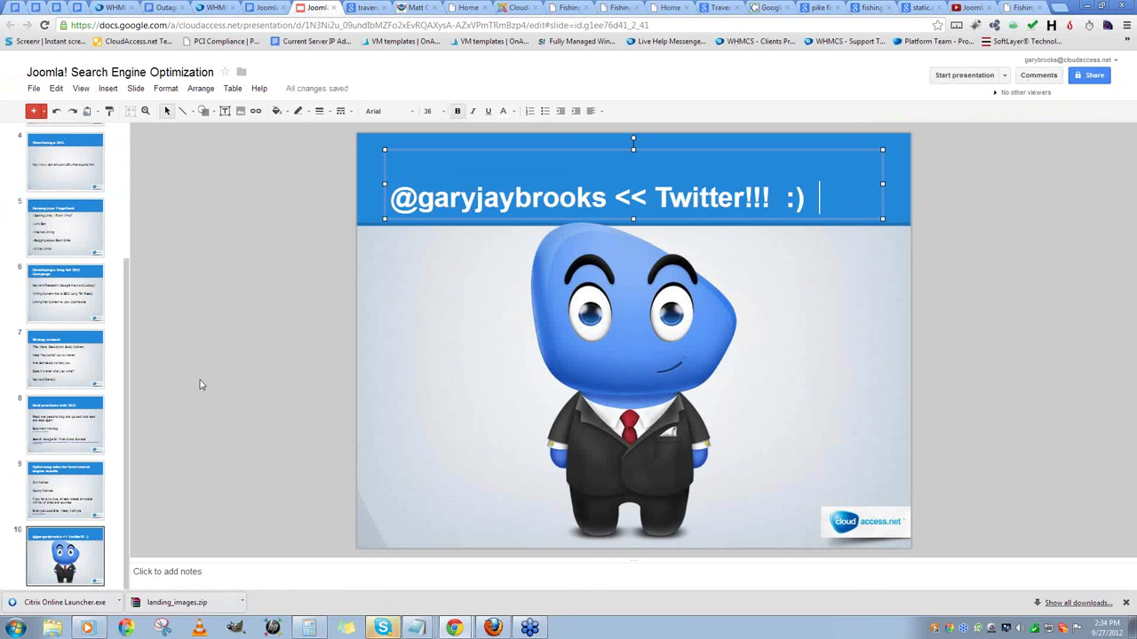
pyautogui.click(562, 316)
pyautogui.click(457, 338)
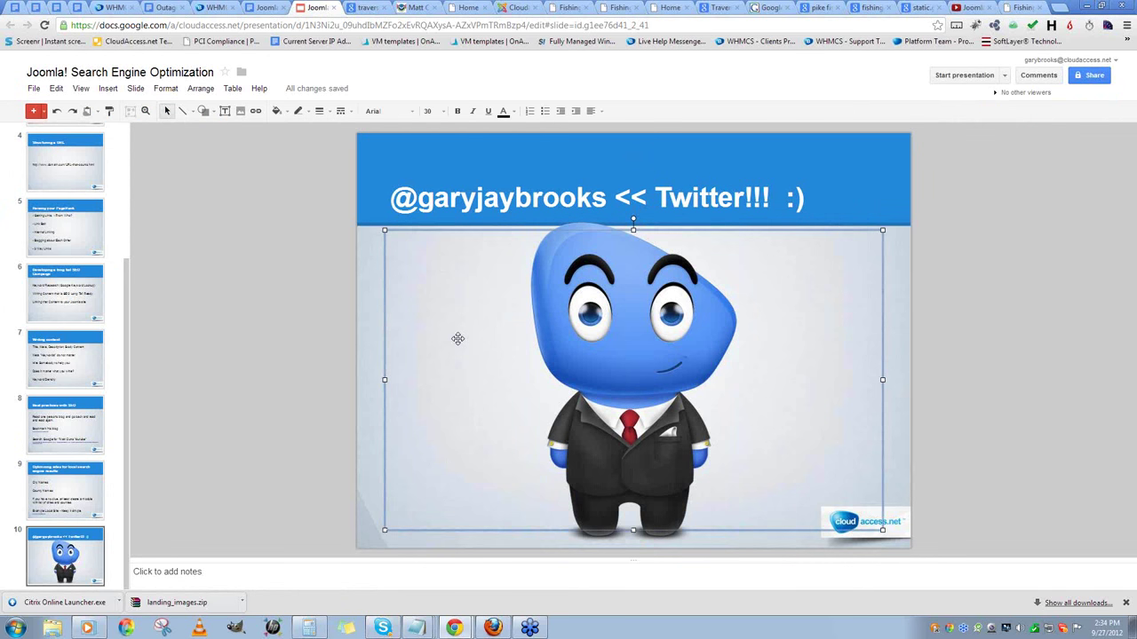
pyautogui.click(941, 76)
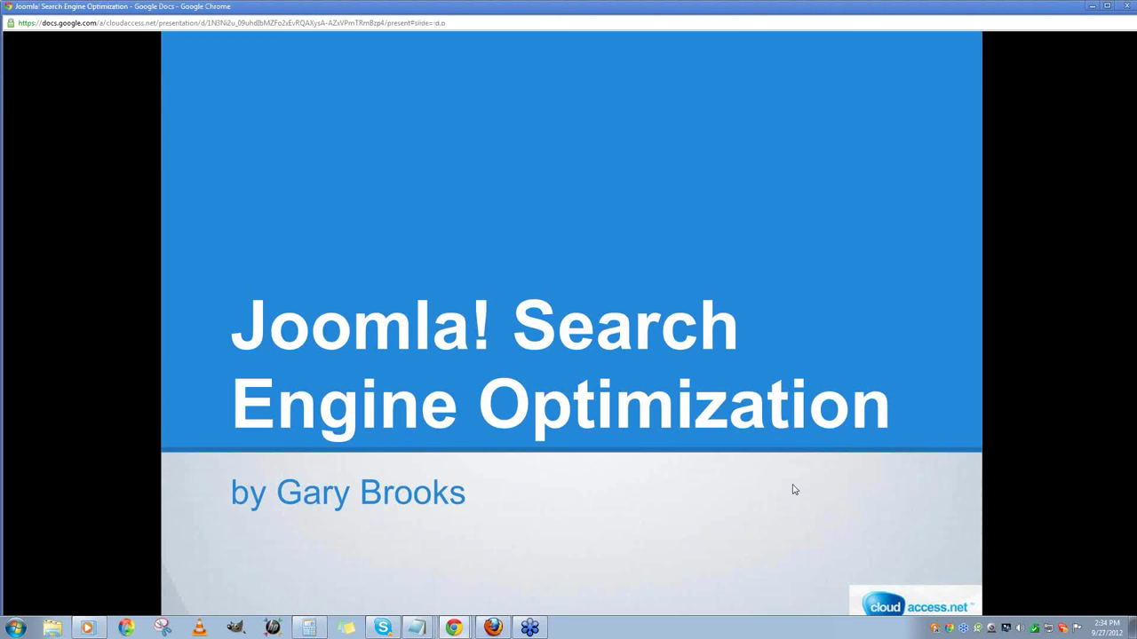